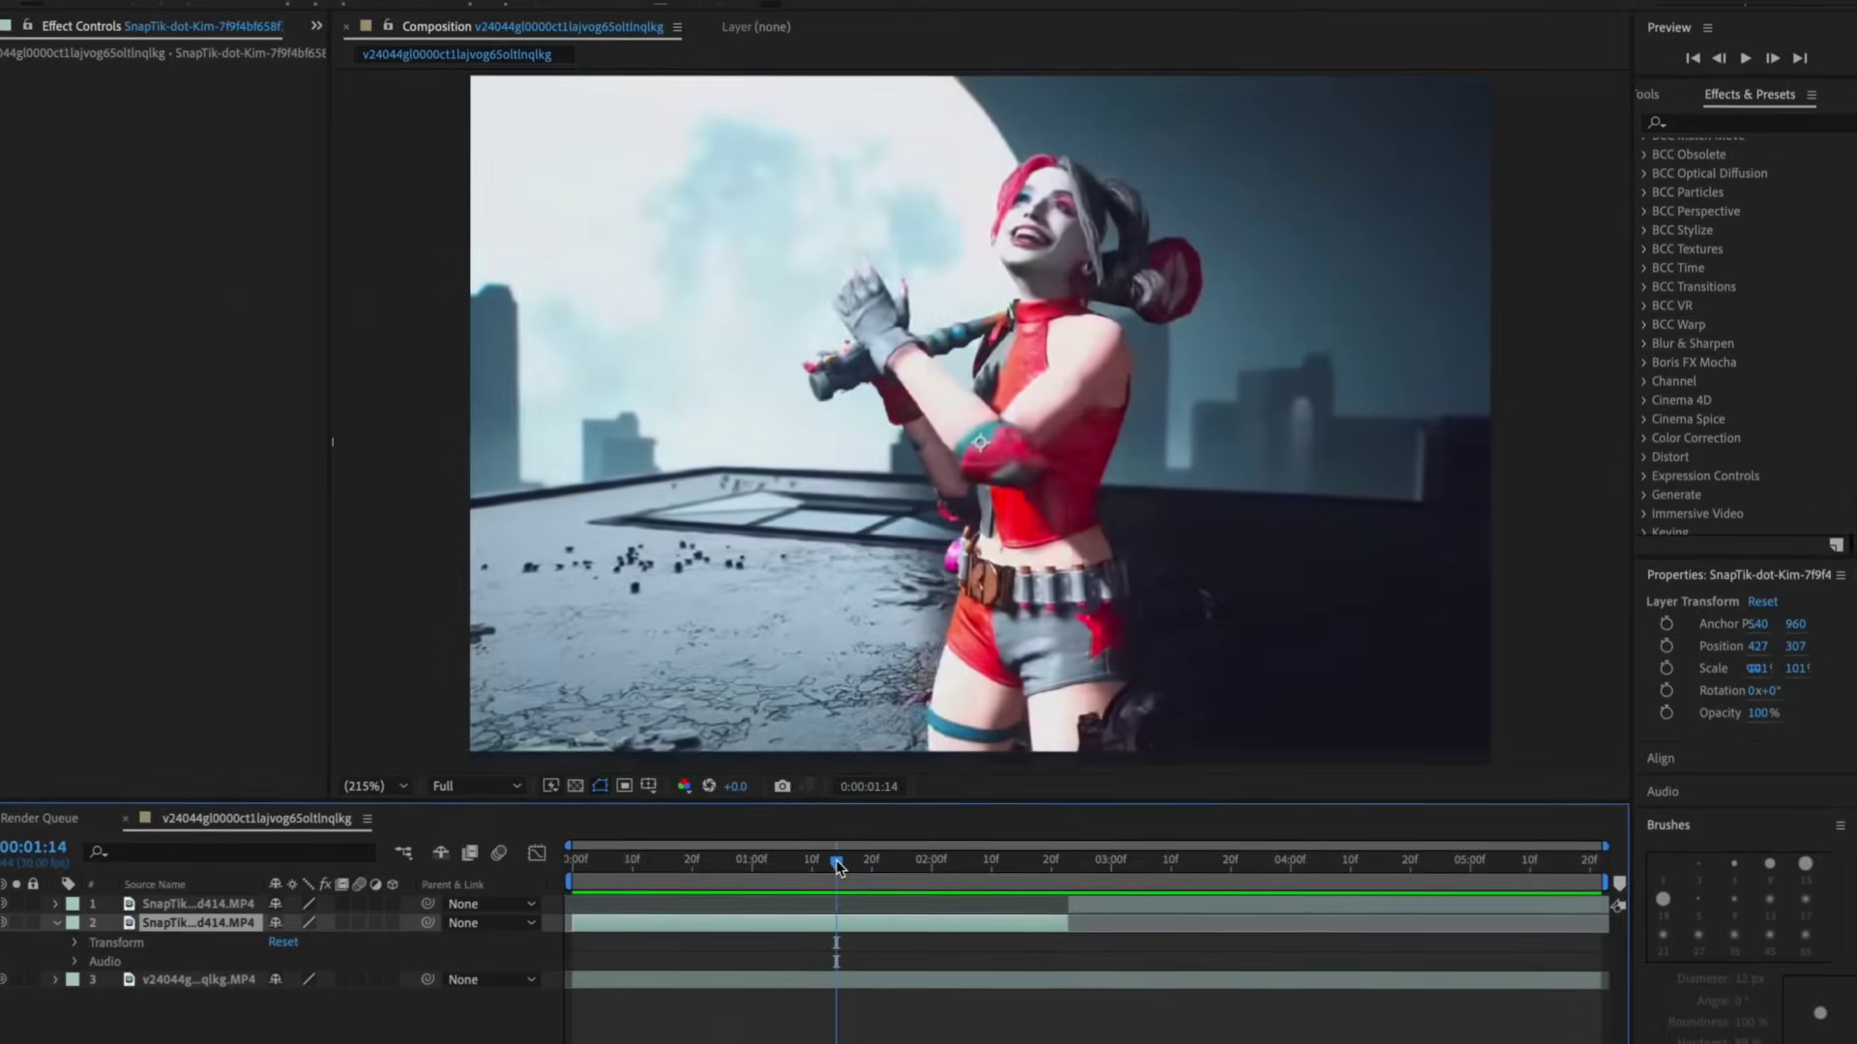
Scrub back and forth through the second layer's clip to examine possible cut points
{"action": "mouse_move", "coordinate": [839, 833]}
{"action": "left_mouse_down"}
{"action": "mouse_move", "coordinate": [774, 834]}
{"action": "mouse_move", "coordinate": [857, 834]}
{"action": "left_mouse_up"}
{"action": "left_click_drag", "start_coordinate": [857, 905], "coordinate": [747, 905]}
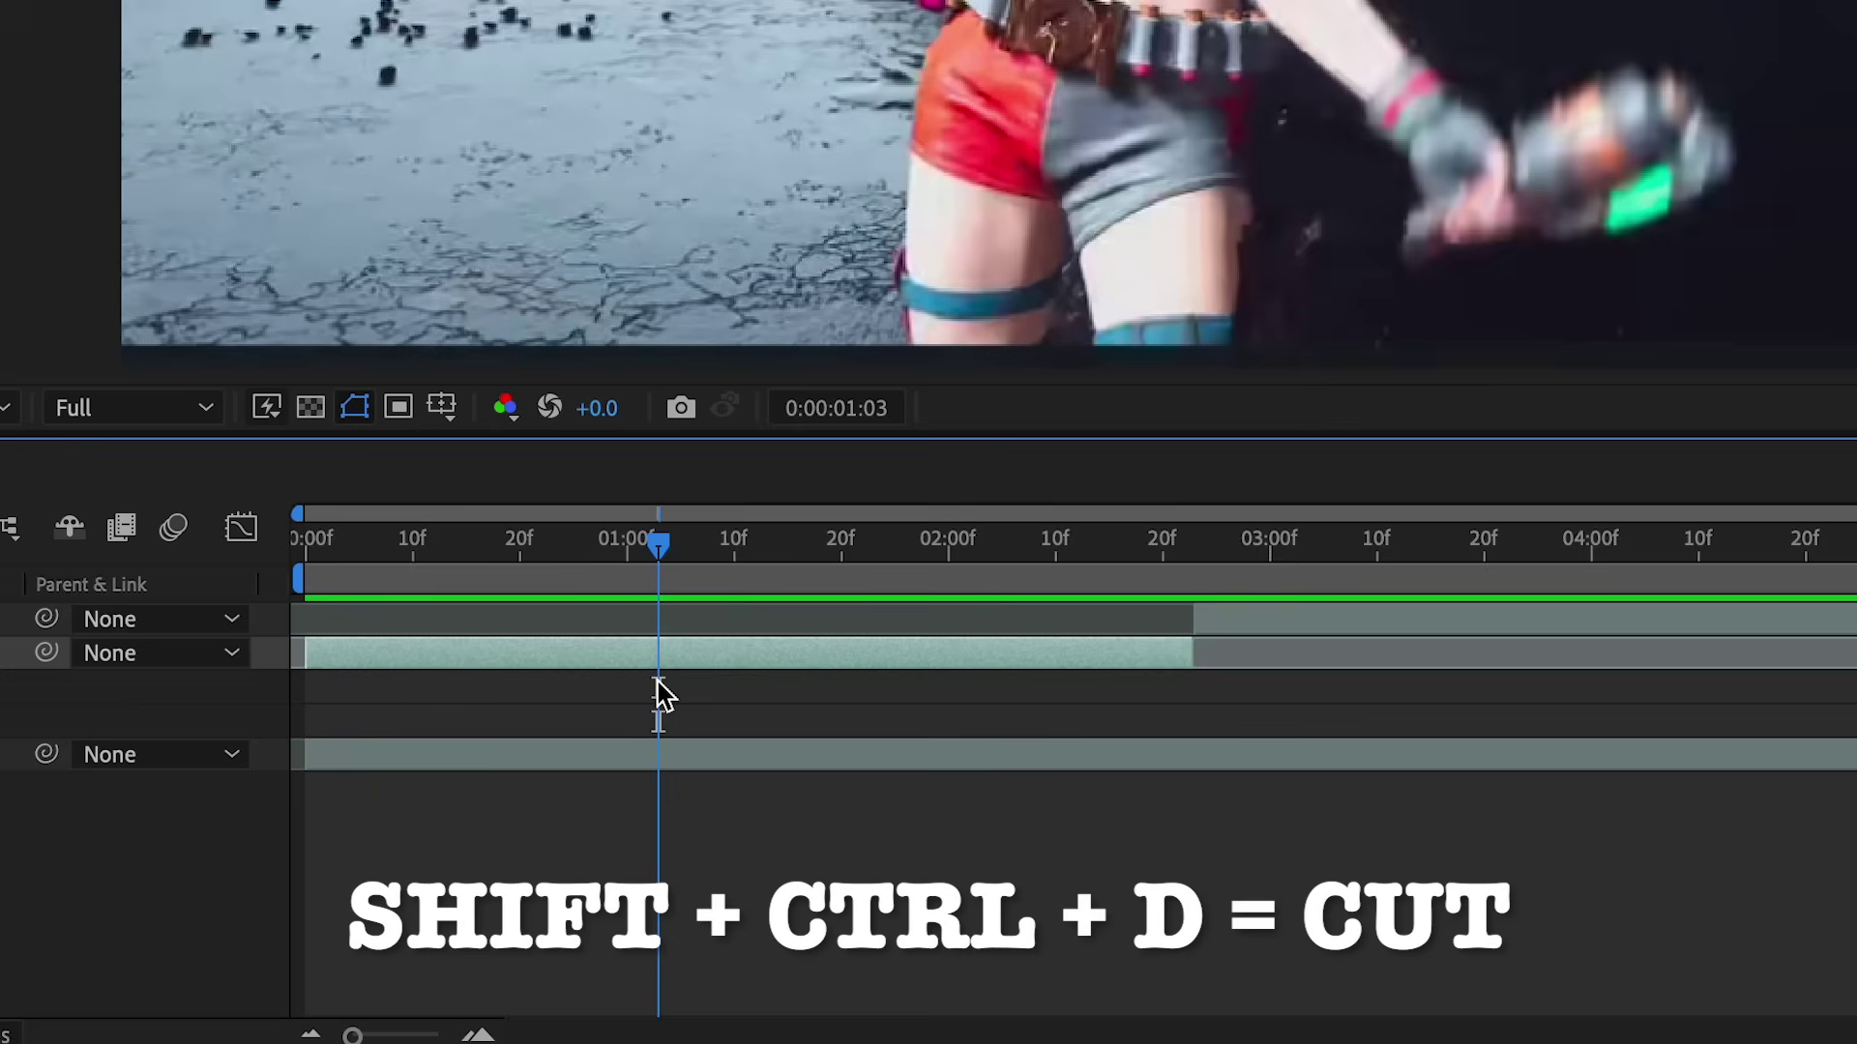
{"action": "key", "text": "ctrl+shift+d"}
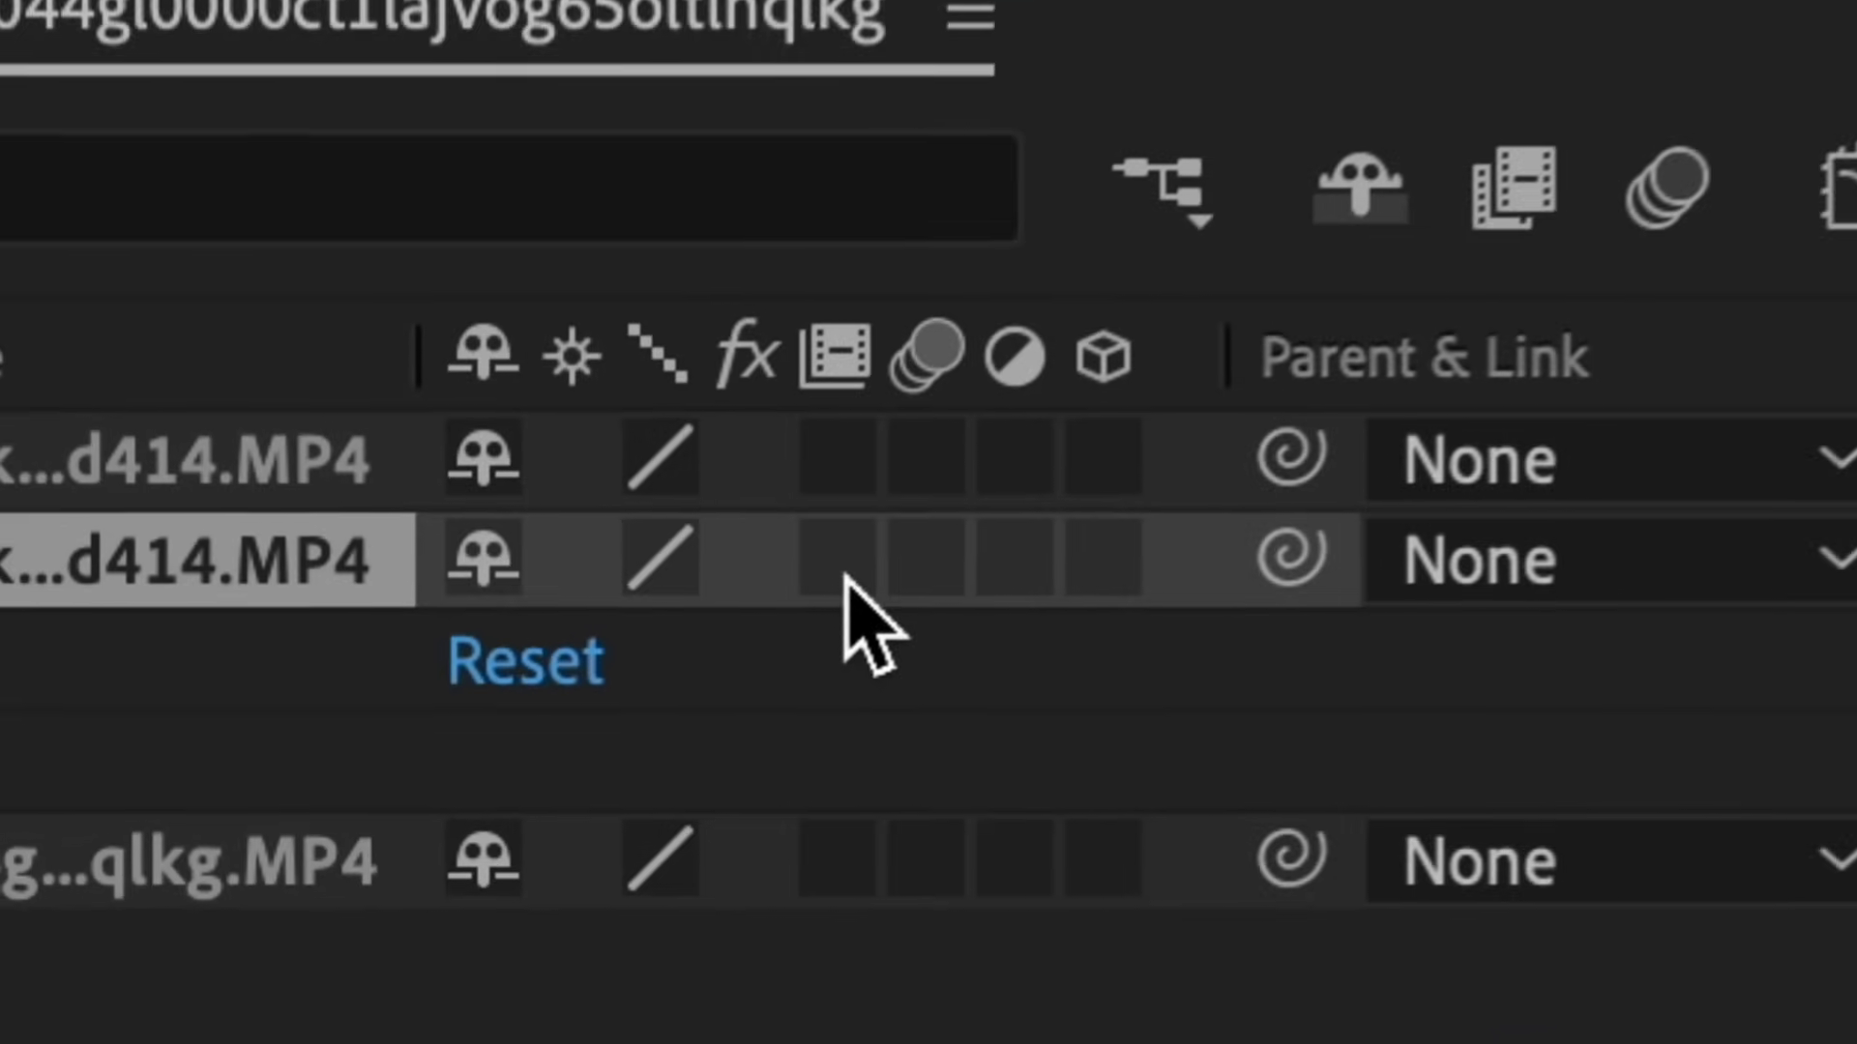
Set the second layer's frame blending to Pixel Motion
{"action": "left_click", "coordinate": [842, 573]}
{"action": "left_click", "coordinate": [855, 553]}
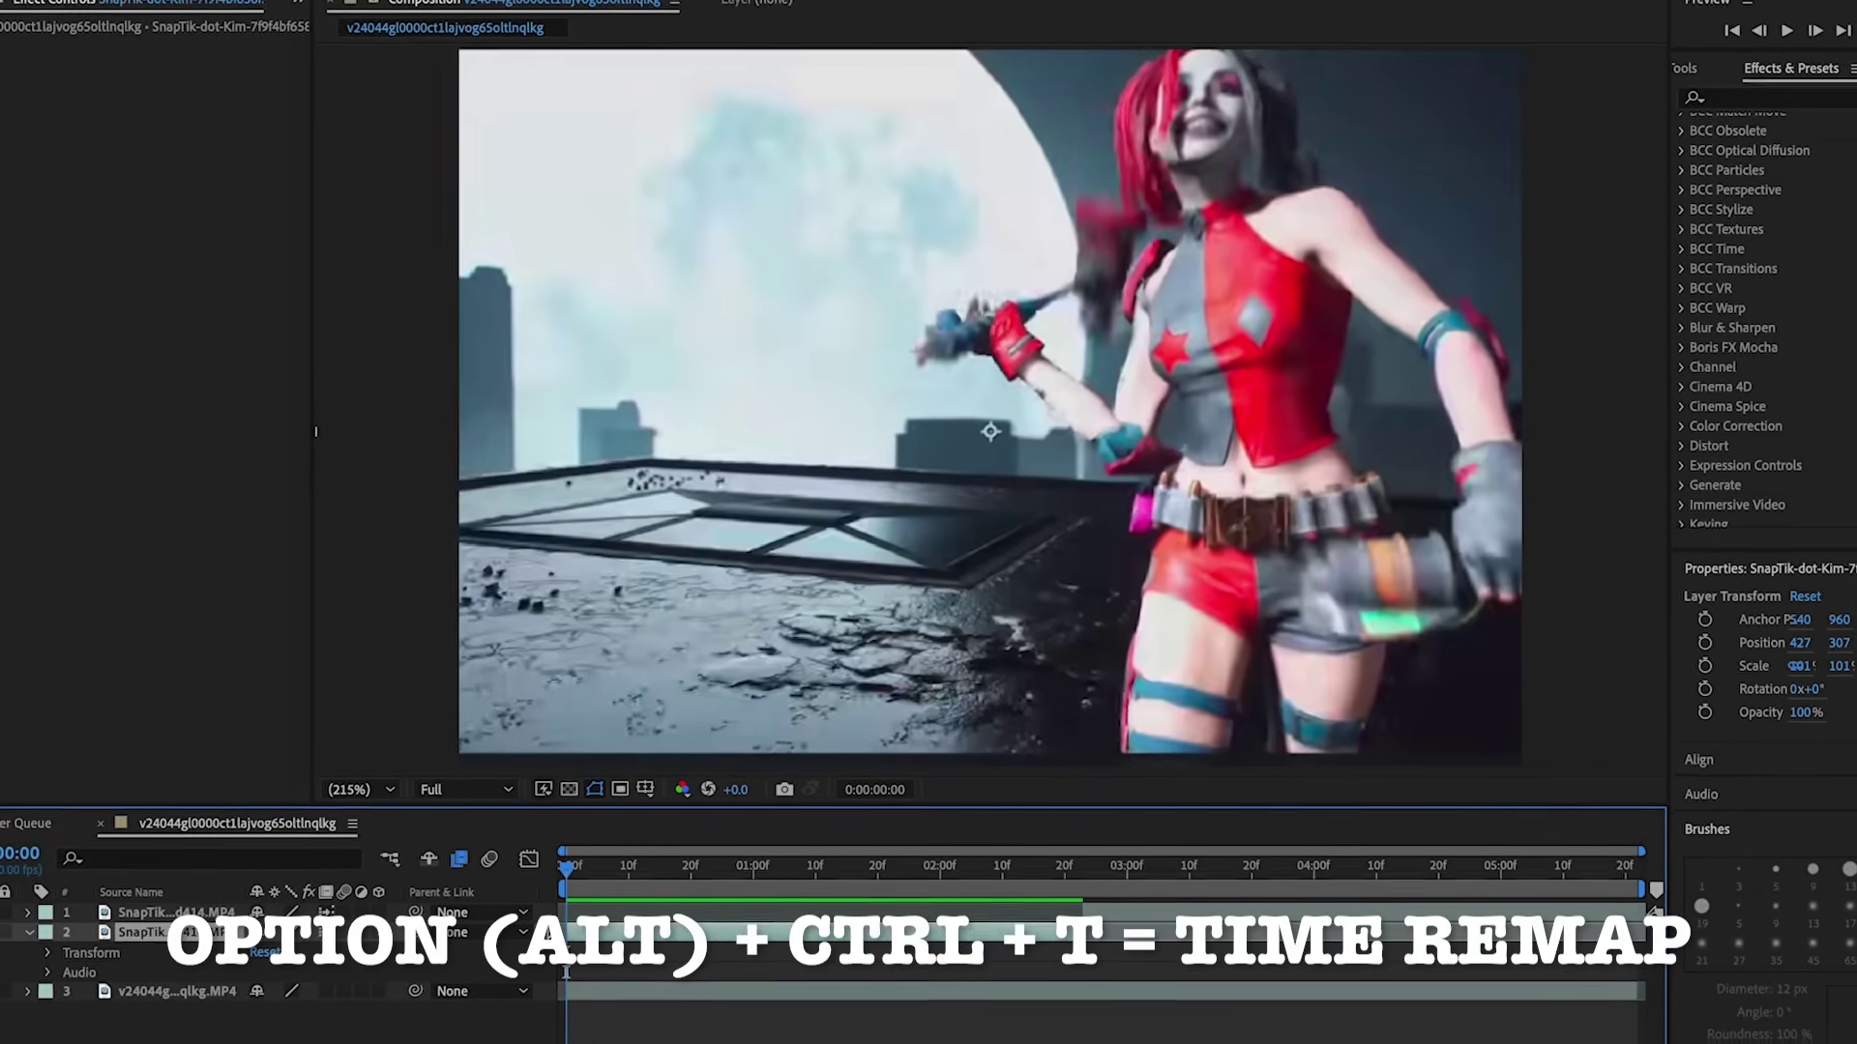
Enable time remapping on the second layer and keyframe Time Remap at its first frame
{"action": "key", "text": "ctrl+alt+t"}
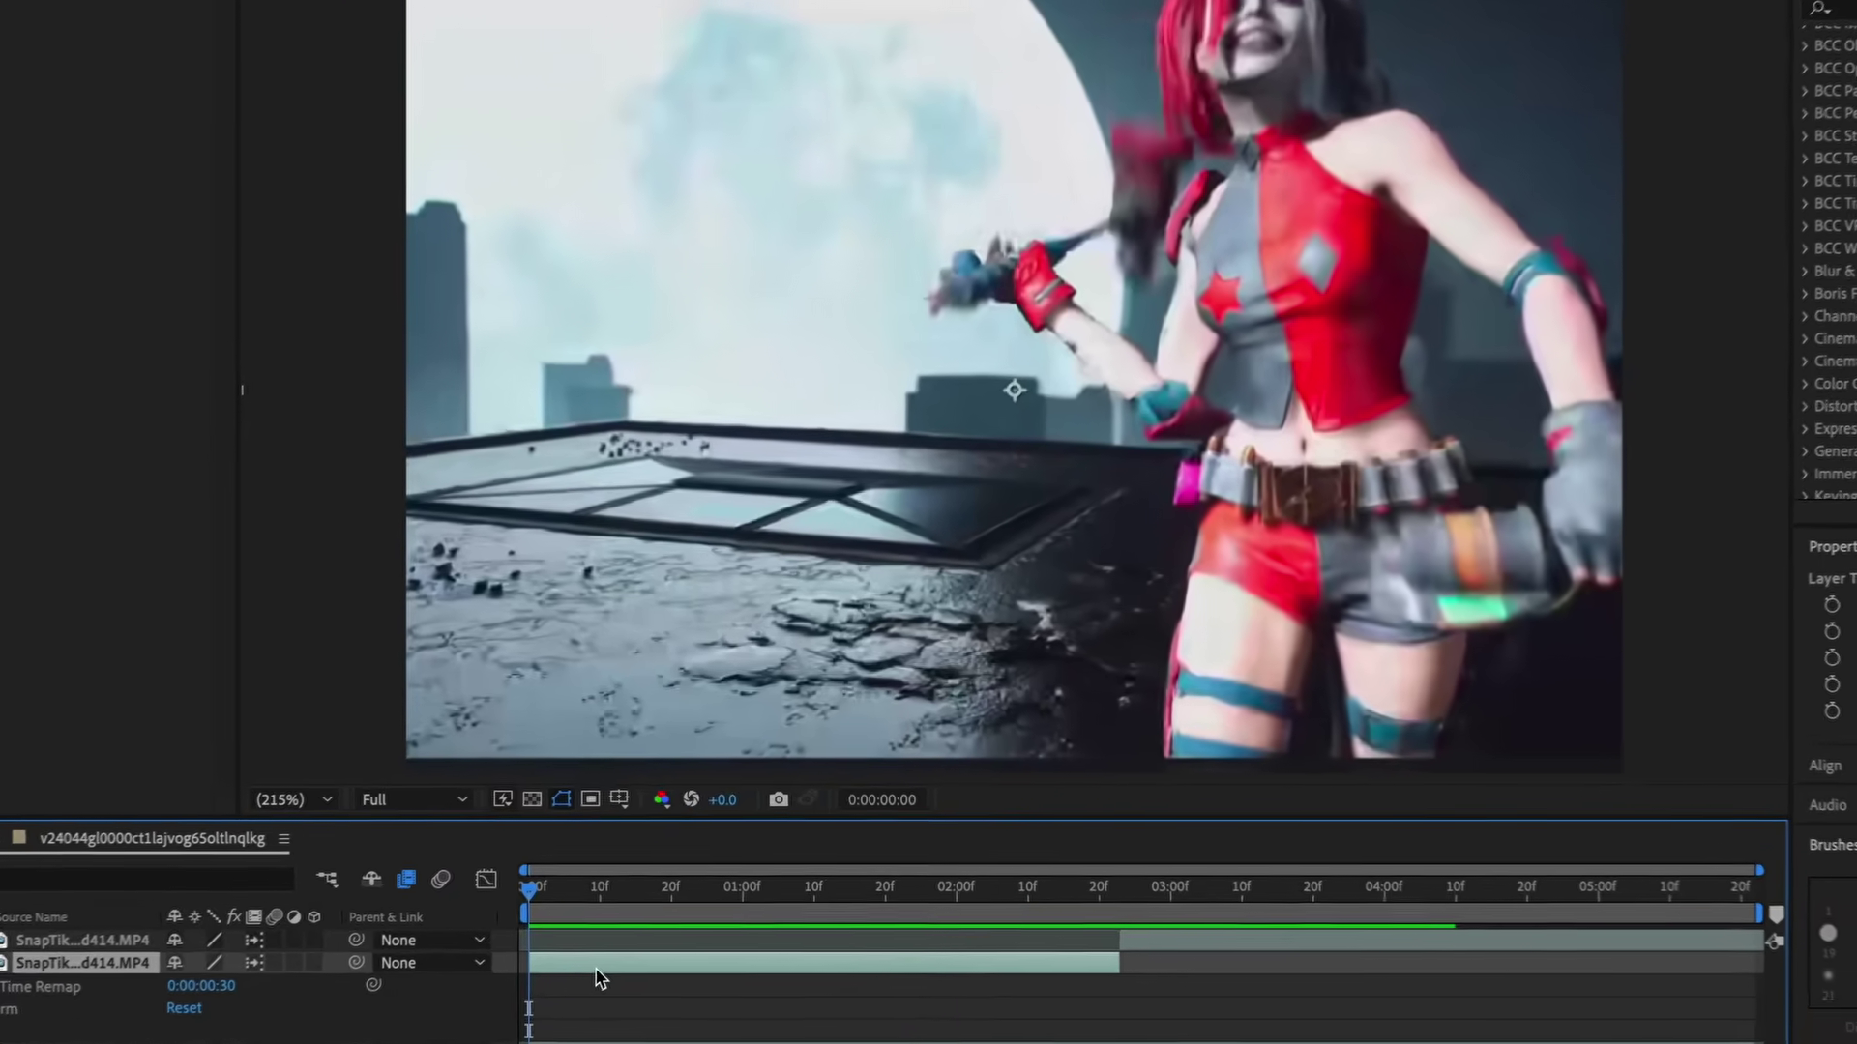
{"action": "right_click", "coordinate": [619, 957]}
{"action": "mouse_move", "coordinate": [762, 557]}
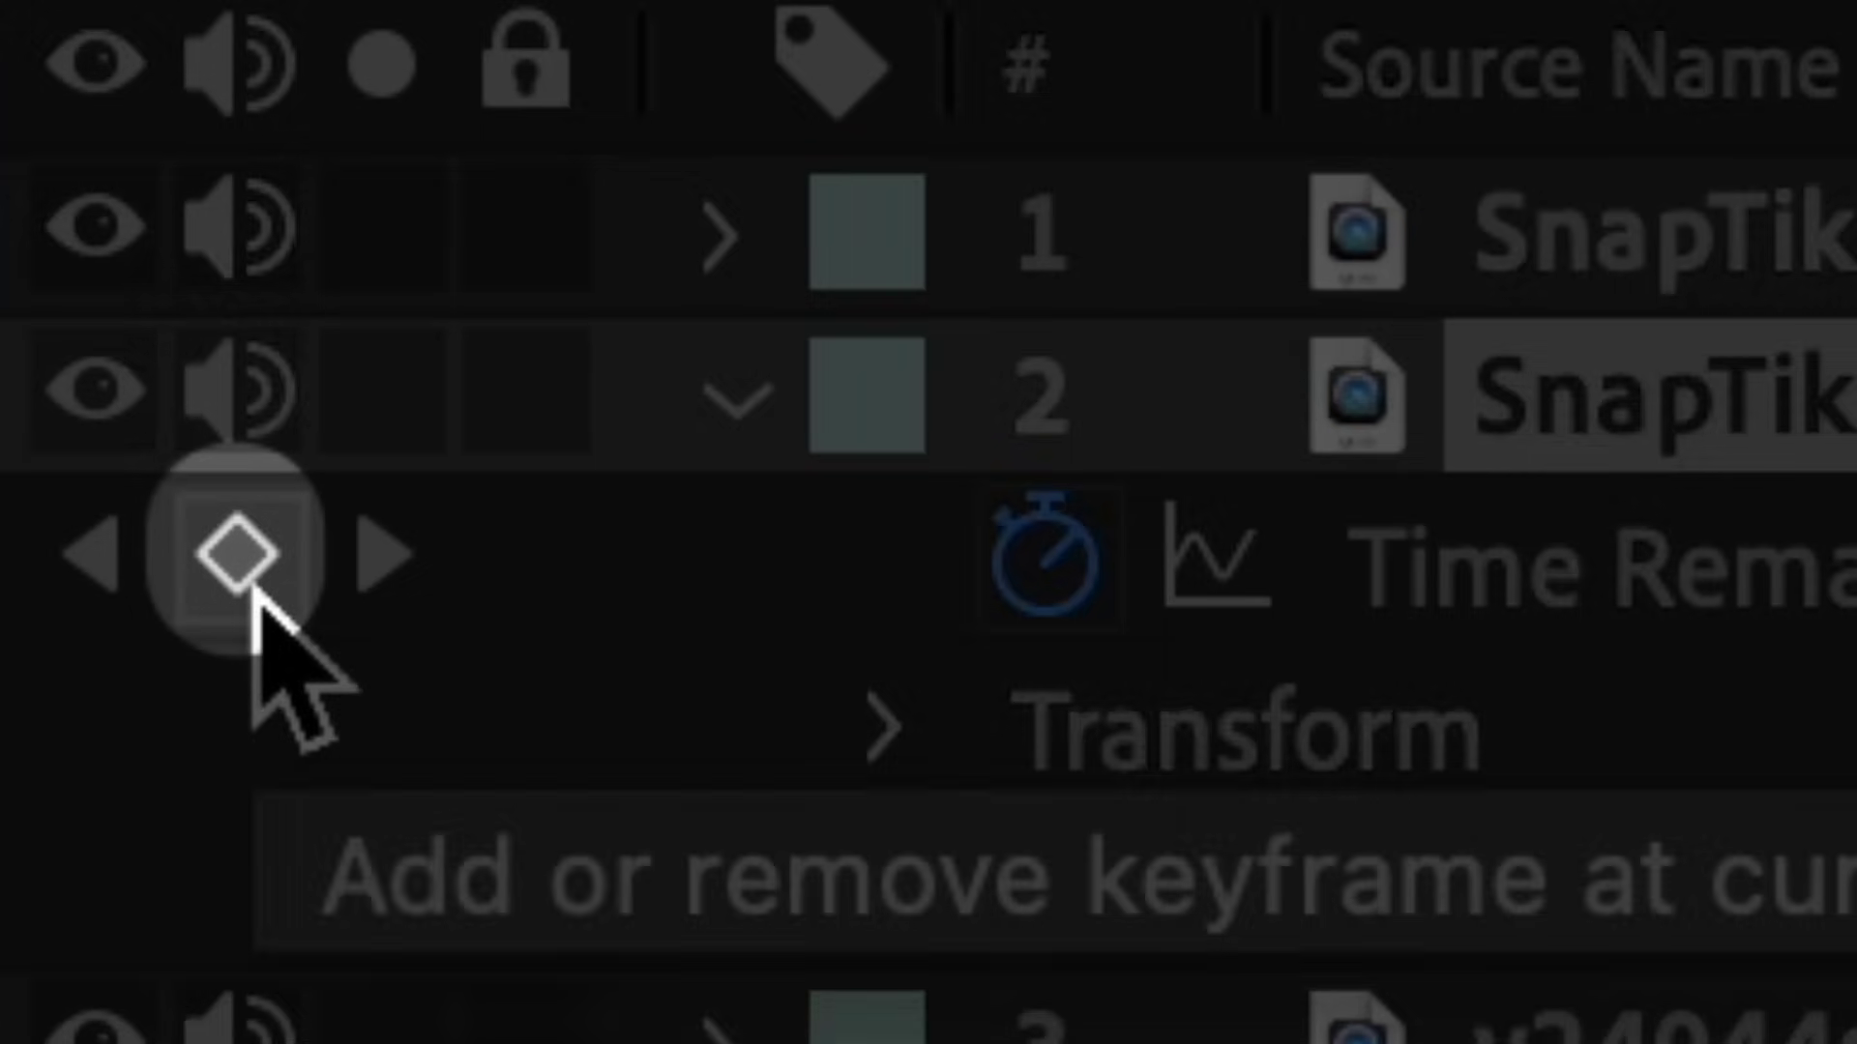
{"action": "left_click", "coordinate": [238, 556]}
Add Time Remap keyframes on the second layer at 0:00:00:21, 0:00:01:09, 0:00:01:24, 0:00:02:05 and 0:00:02:26
{"action": "key", "text": "XF86AudioLowerVolume"}
{"action": "key", "text": "XF86AudioLowerVolume"}
{"action": "key", "text": "XF86AudioLowerVolume"}
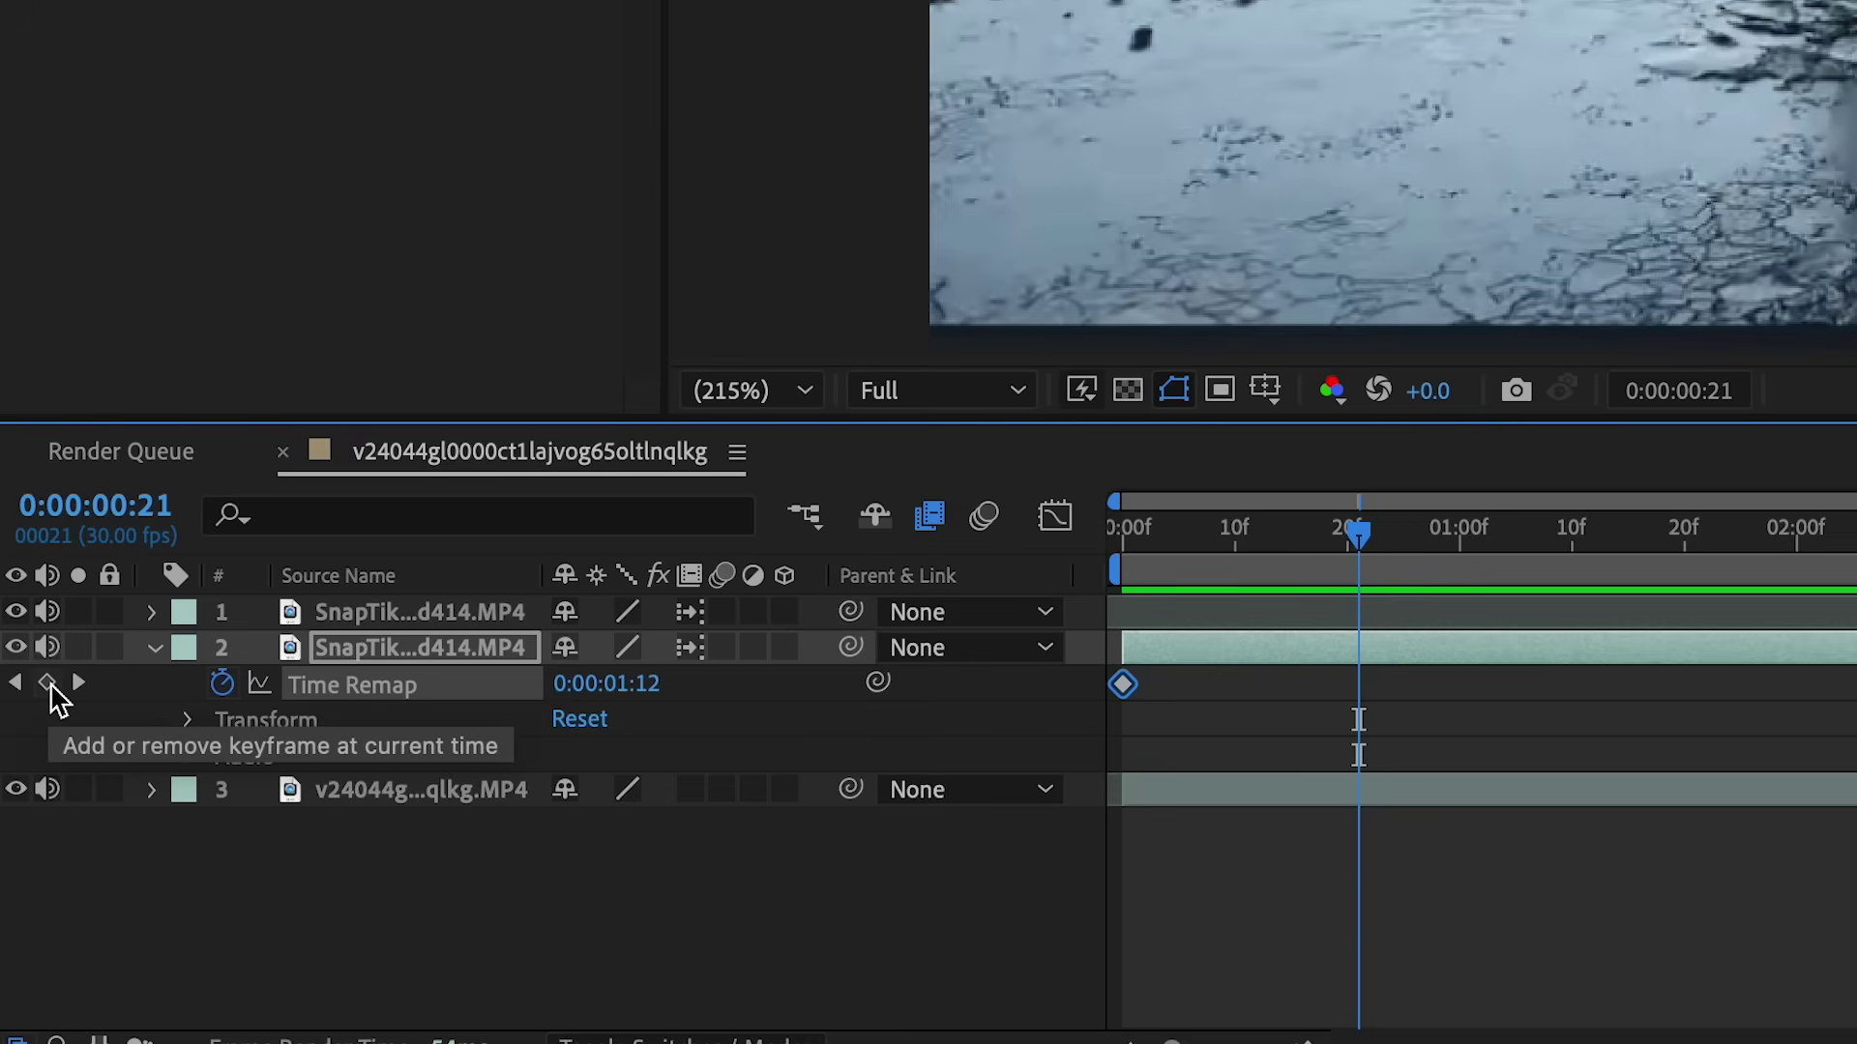
{"action": "left_click", "coordinate": [49, 684]}
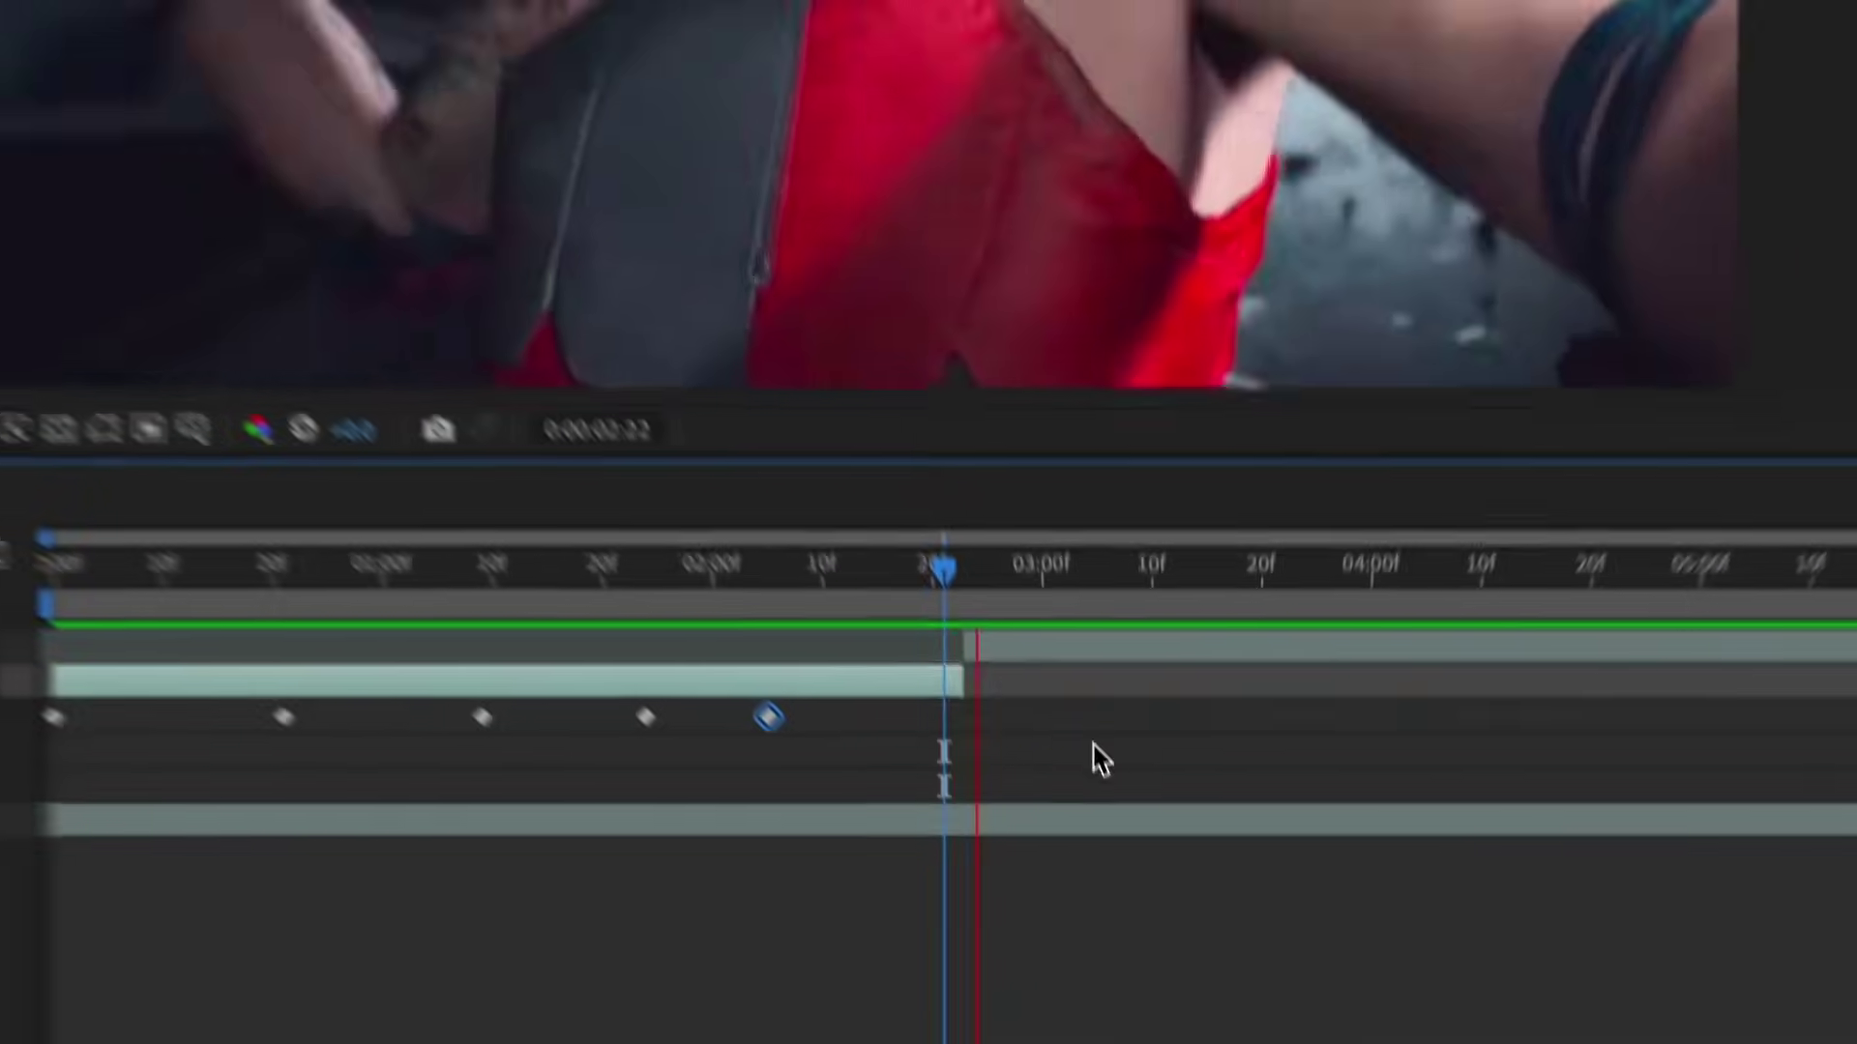
{"action": "left_click", "coordinate": [982, 631]}
{"action": "left_click", "coordinate": [16, 932]}
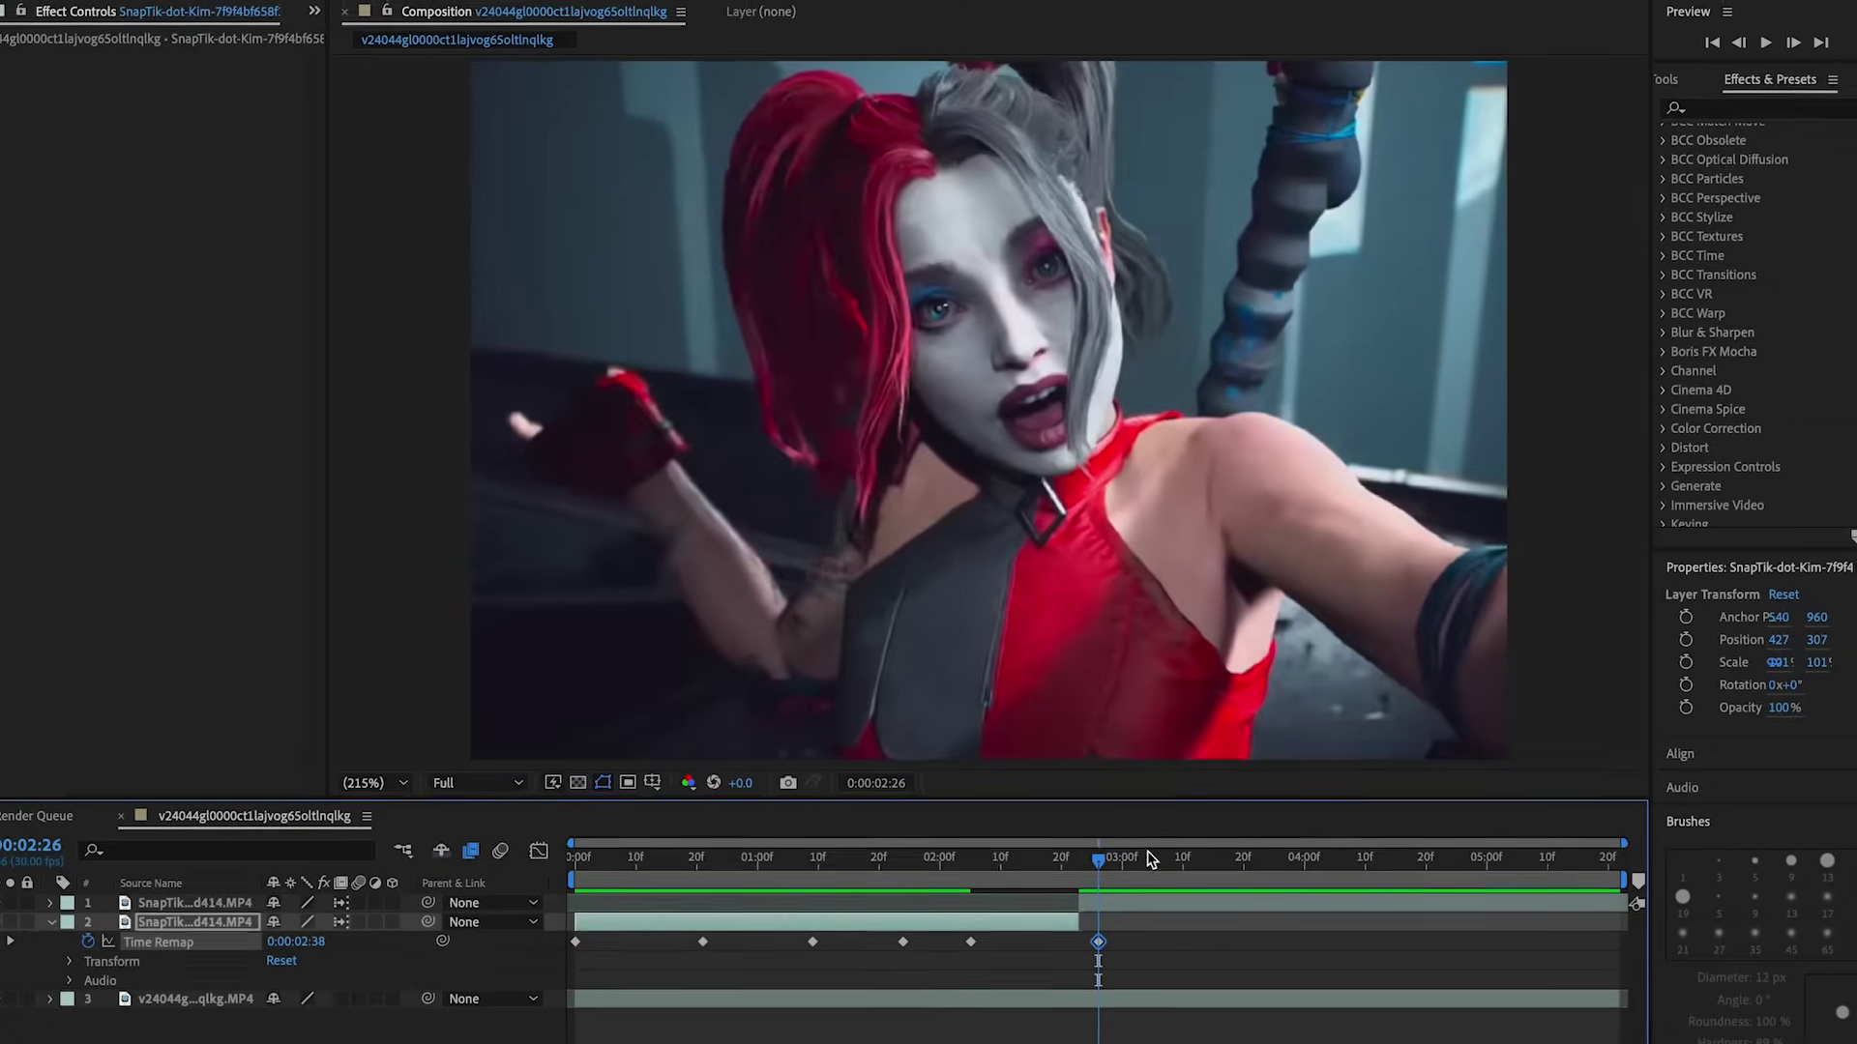
Preview the clip, select all its Time Remap keyframes and apply Easy Ease to them
{"action": "left_click_drag", "start_coordinate": [1094, 851], "coordinate": [648, 882]}
{"action": "key", "text": "space"}
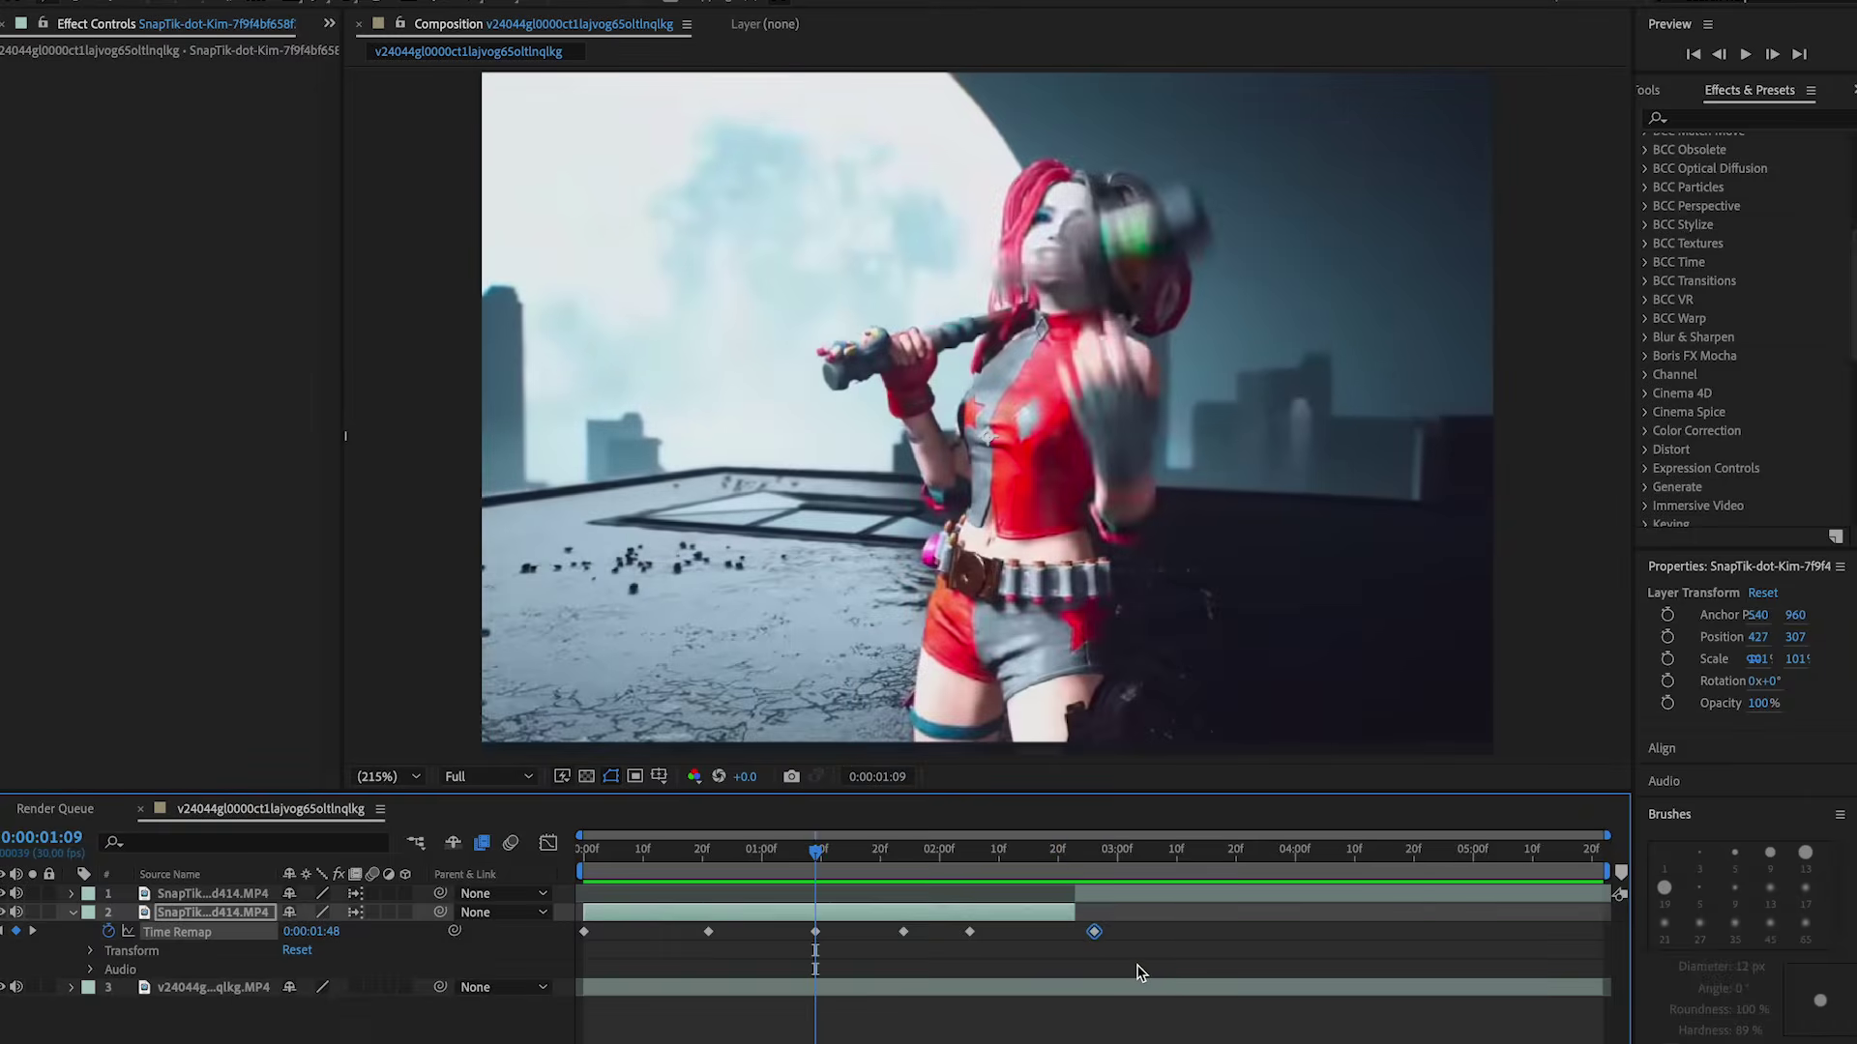
{"action": "left_click_drag", "start_coordinate": [1138, 969], "coordinate": [575, 921]}
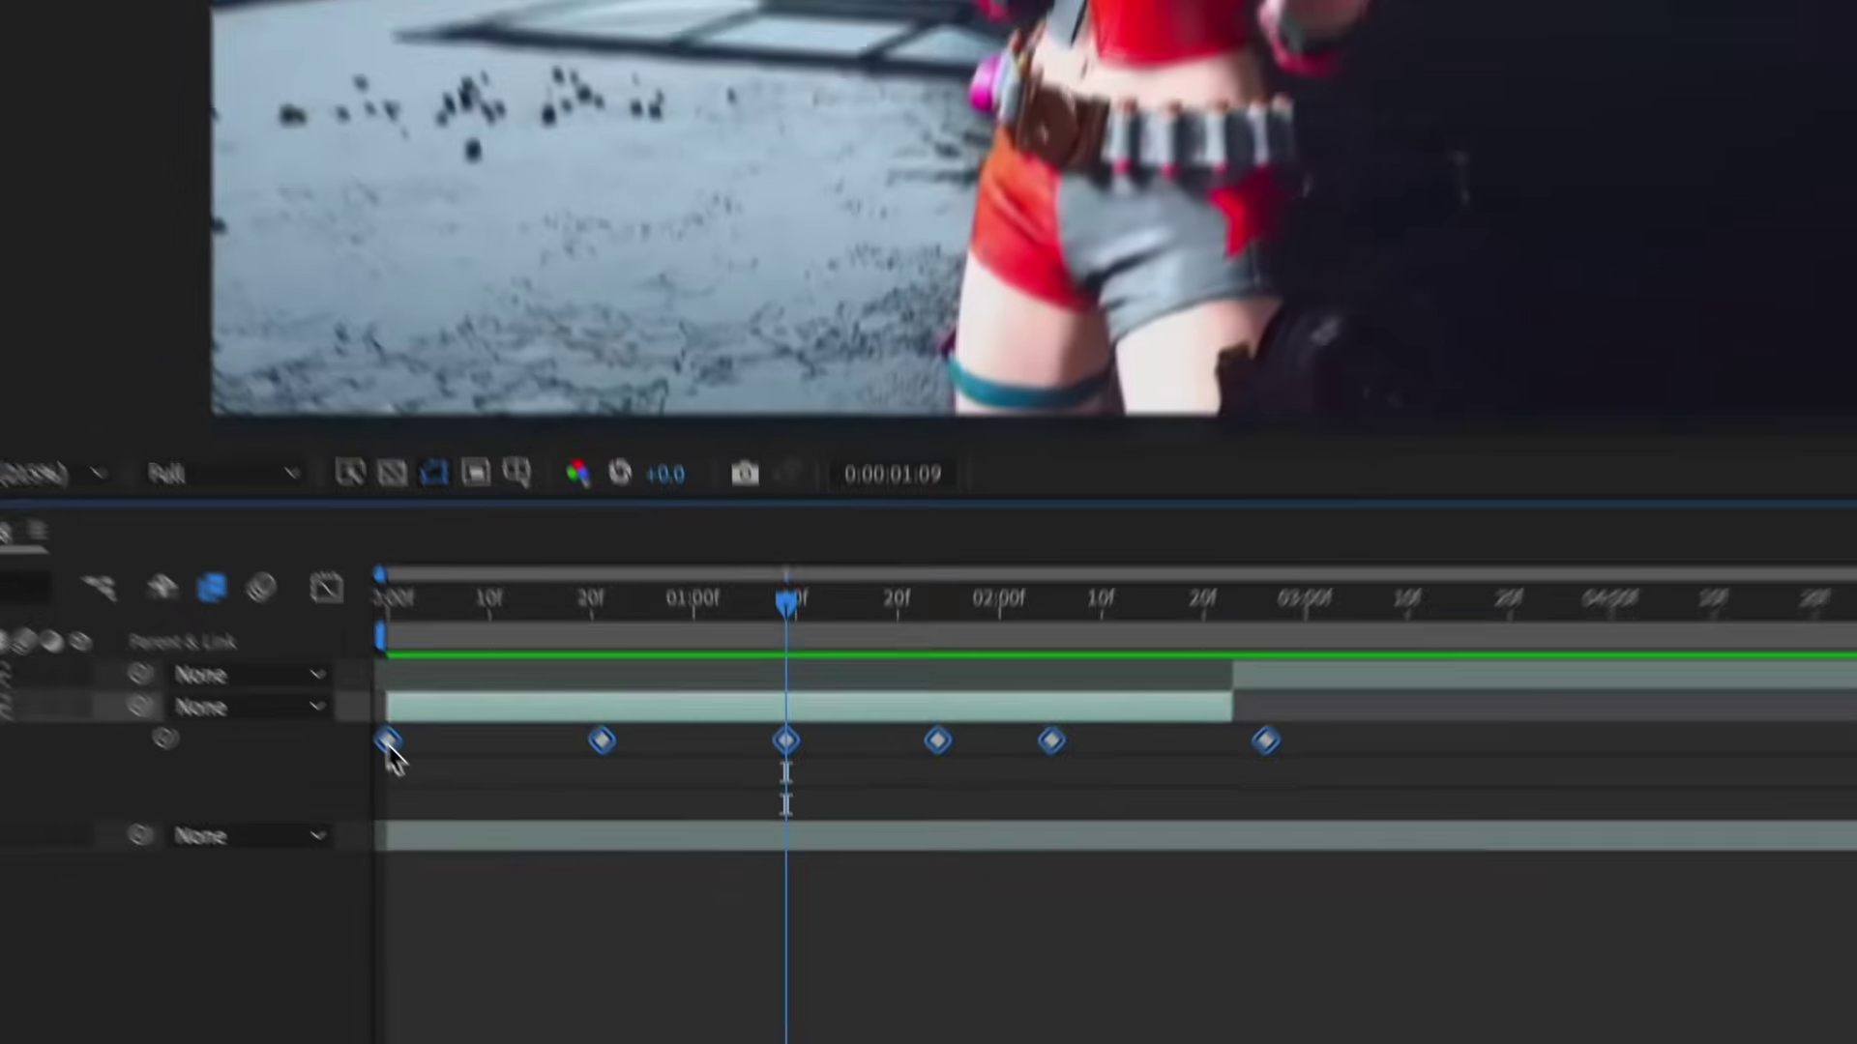
{"action": "right_click", "coordinate": [523, 877]}
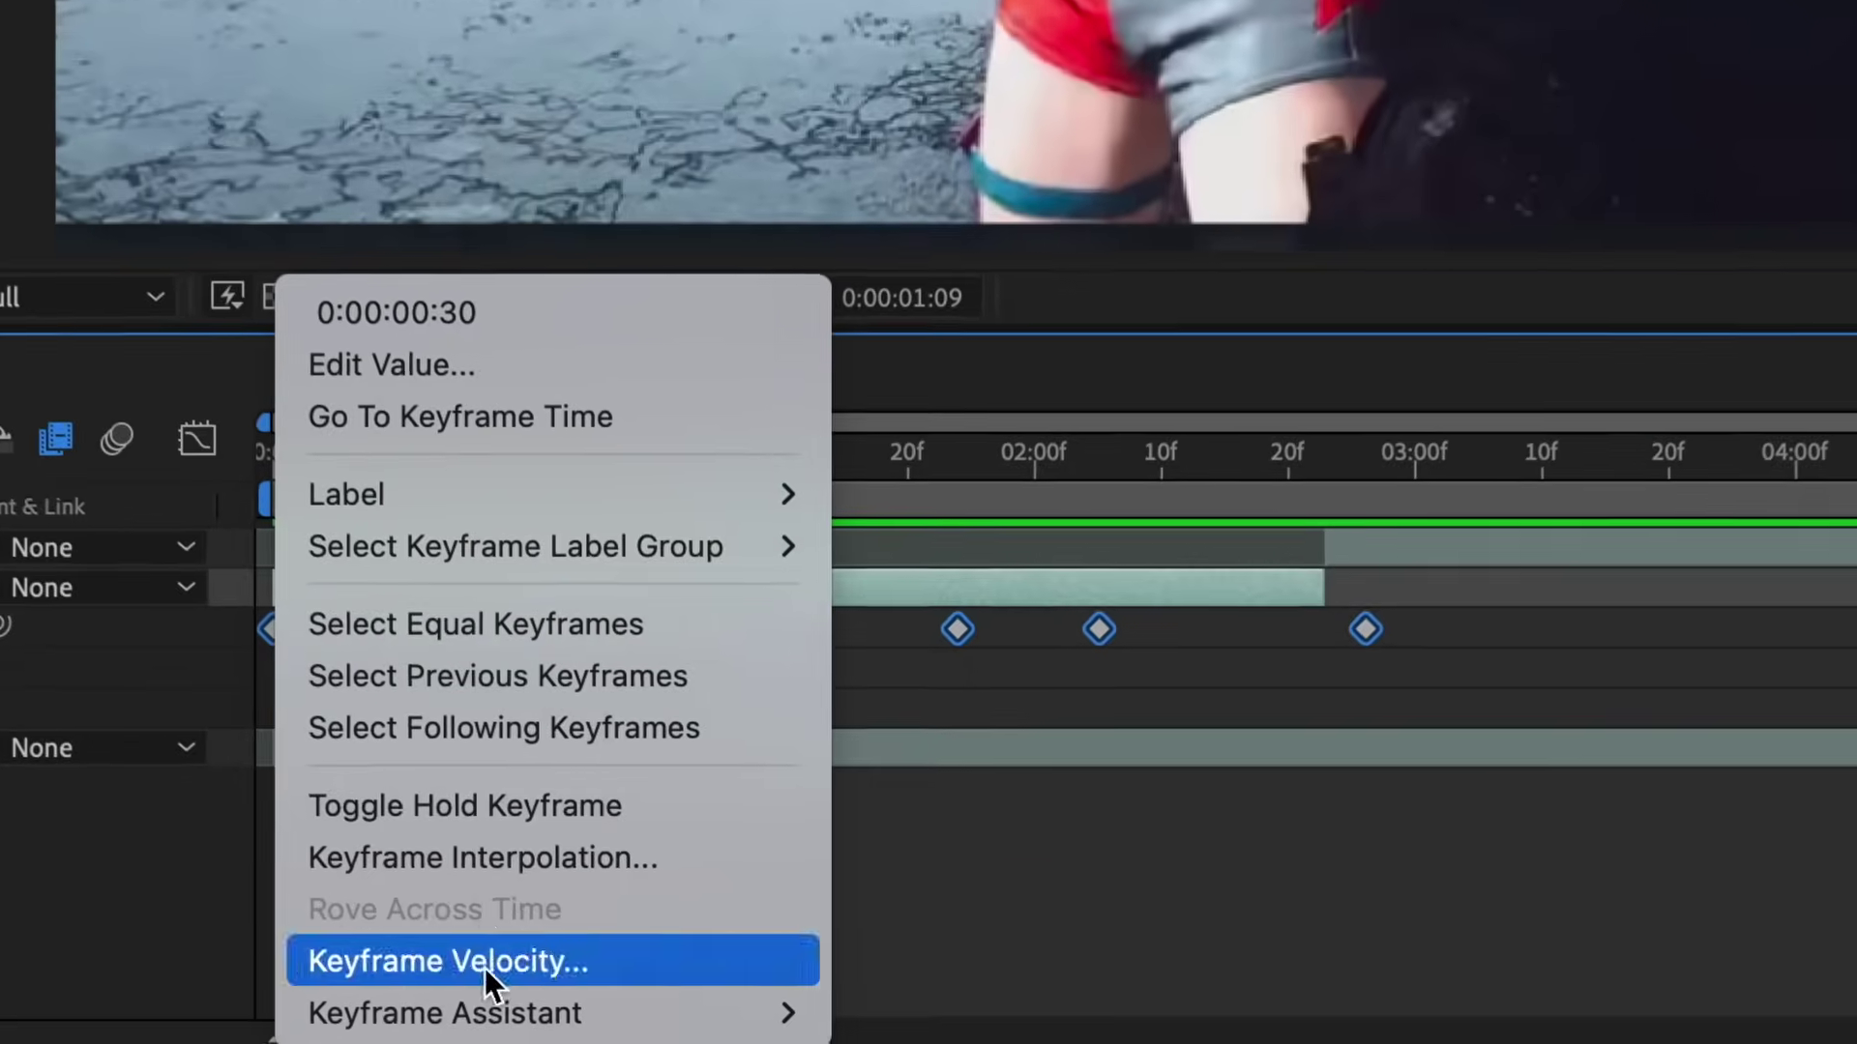
{"action": "mouse_move", "coordinate": [643, 1043]}
{"action": "left_click", "coordinate": [1087, 646]}
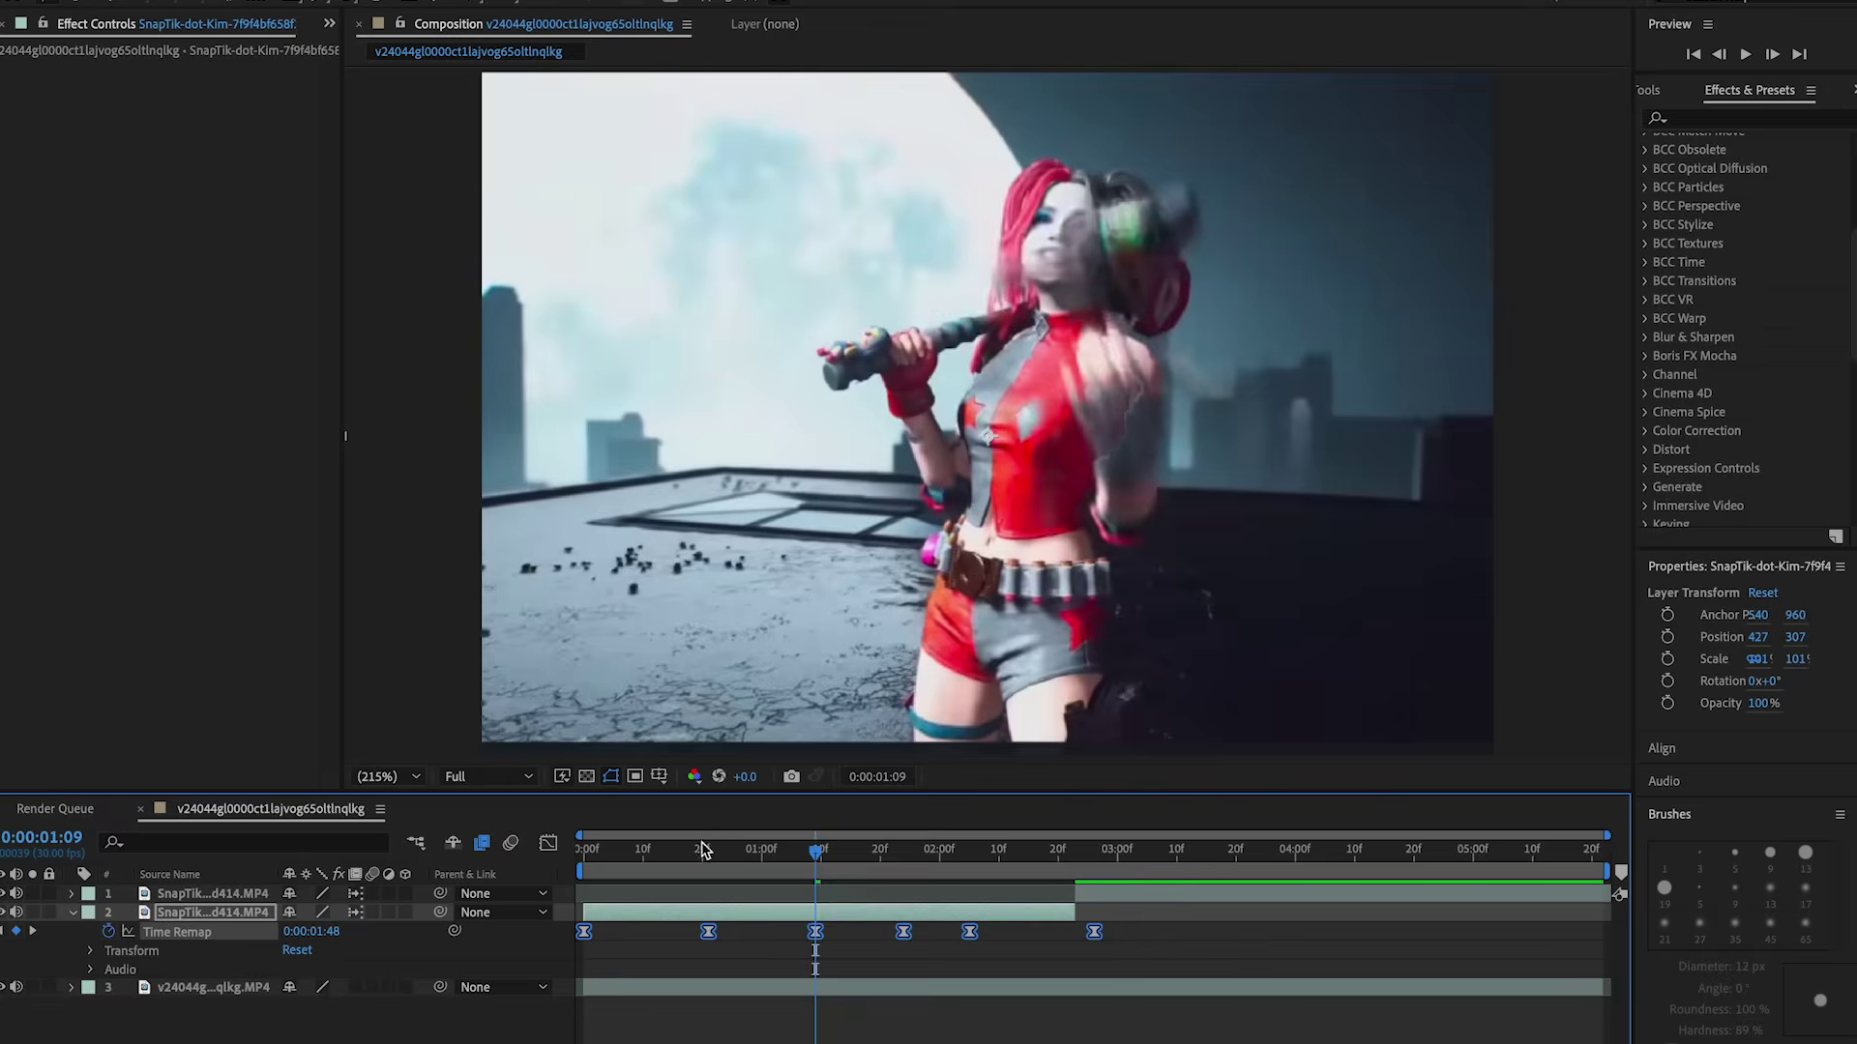
Play the eased clip, select its first Time Remap keyframe and open the Graph Editor
{"action": "left_click", "coordinate": [701, 849]}
{"action": "key", "text": "space"}
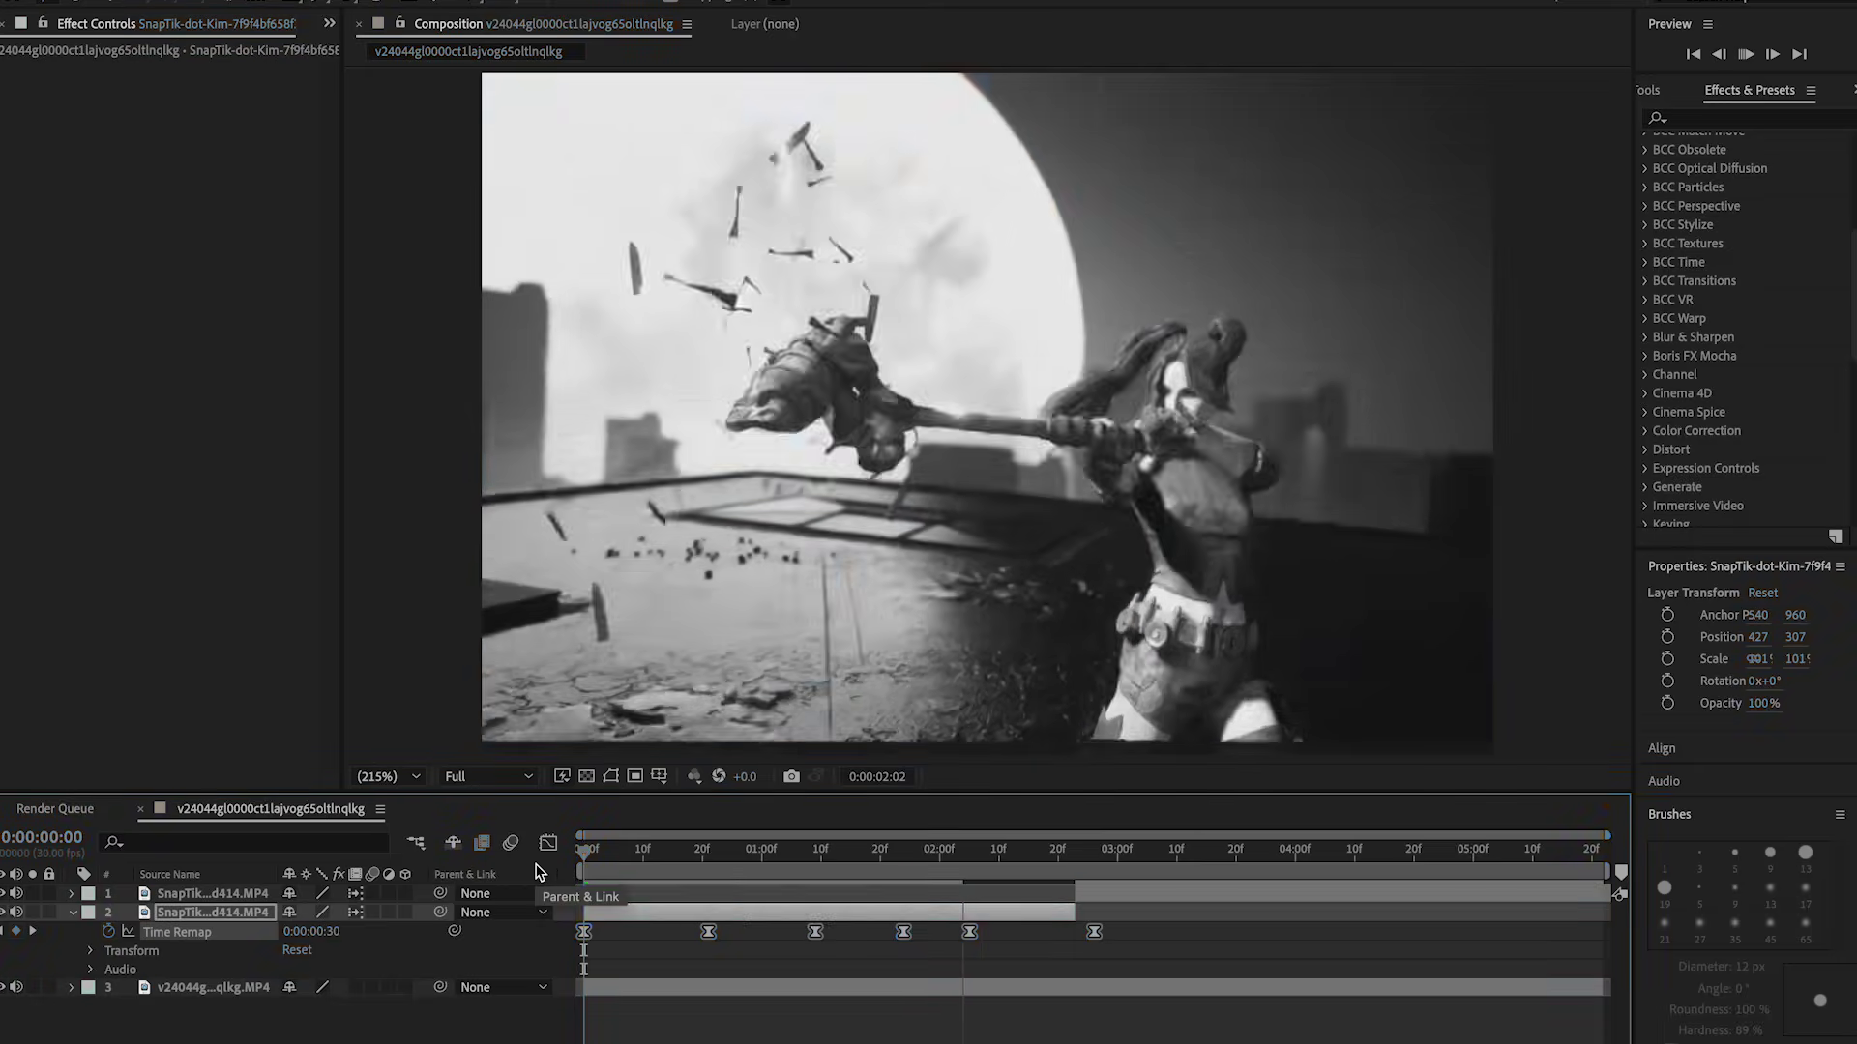
{"action": "key", "text": "space"}
{"action": "left_click", "coordinate": [986, 952]}
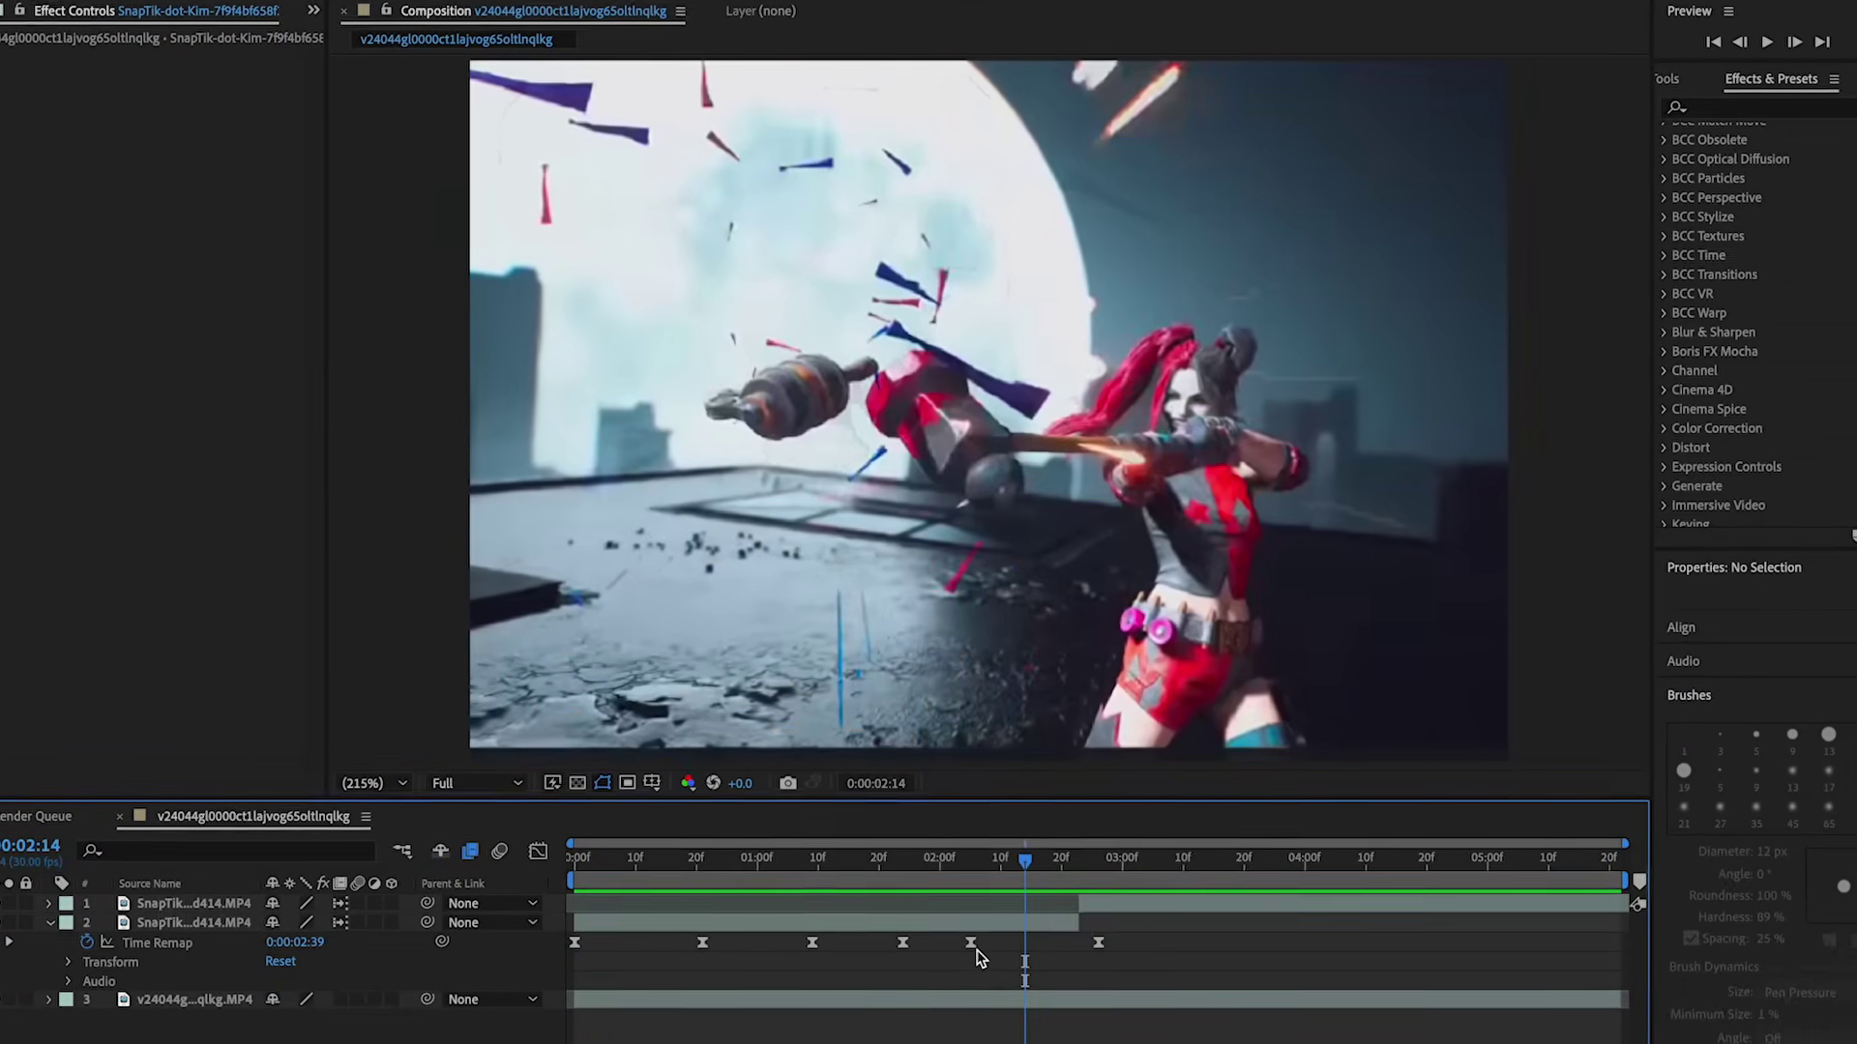
{"action": "left_click", "coordinate": [574, 943]}
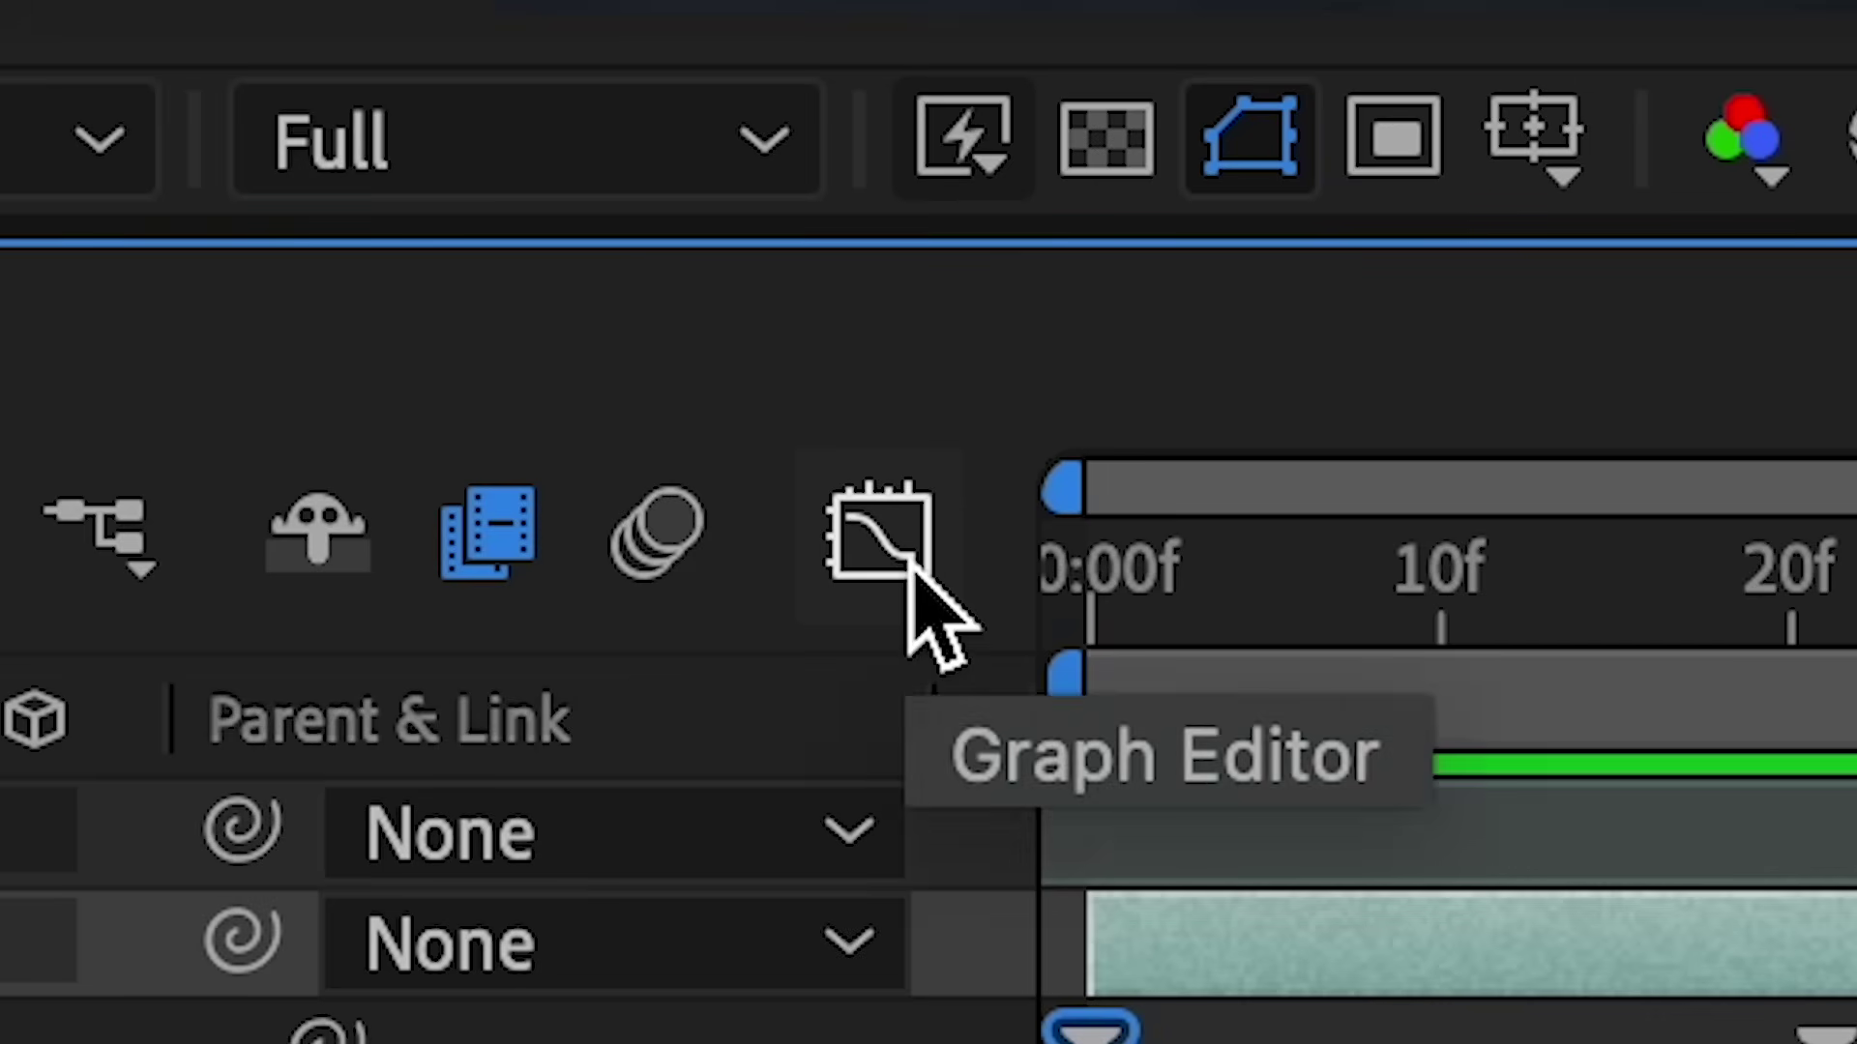
{"action": "left_click", "coordinate": [731, 285]}
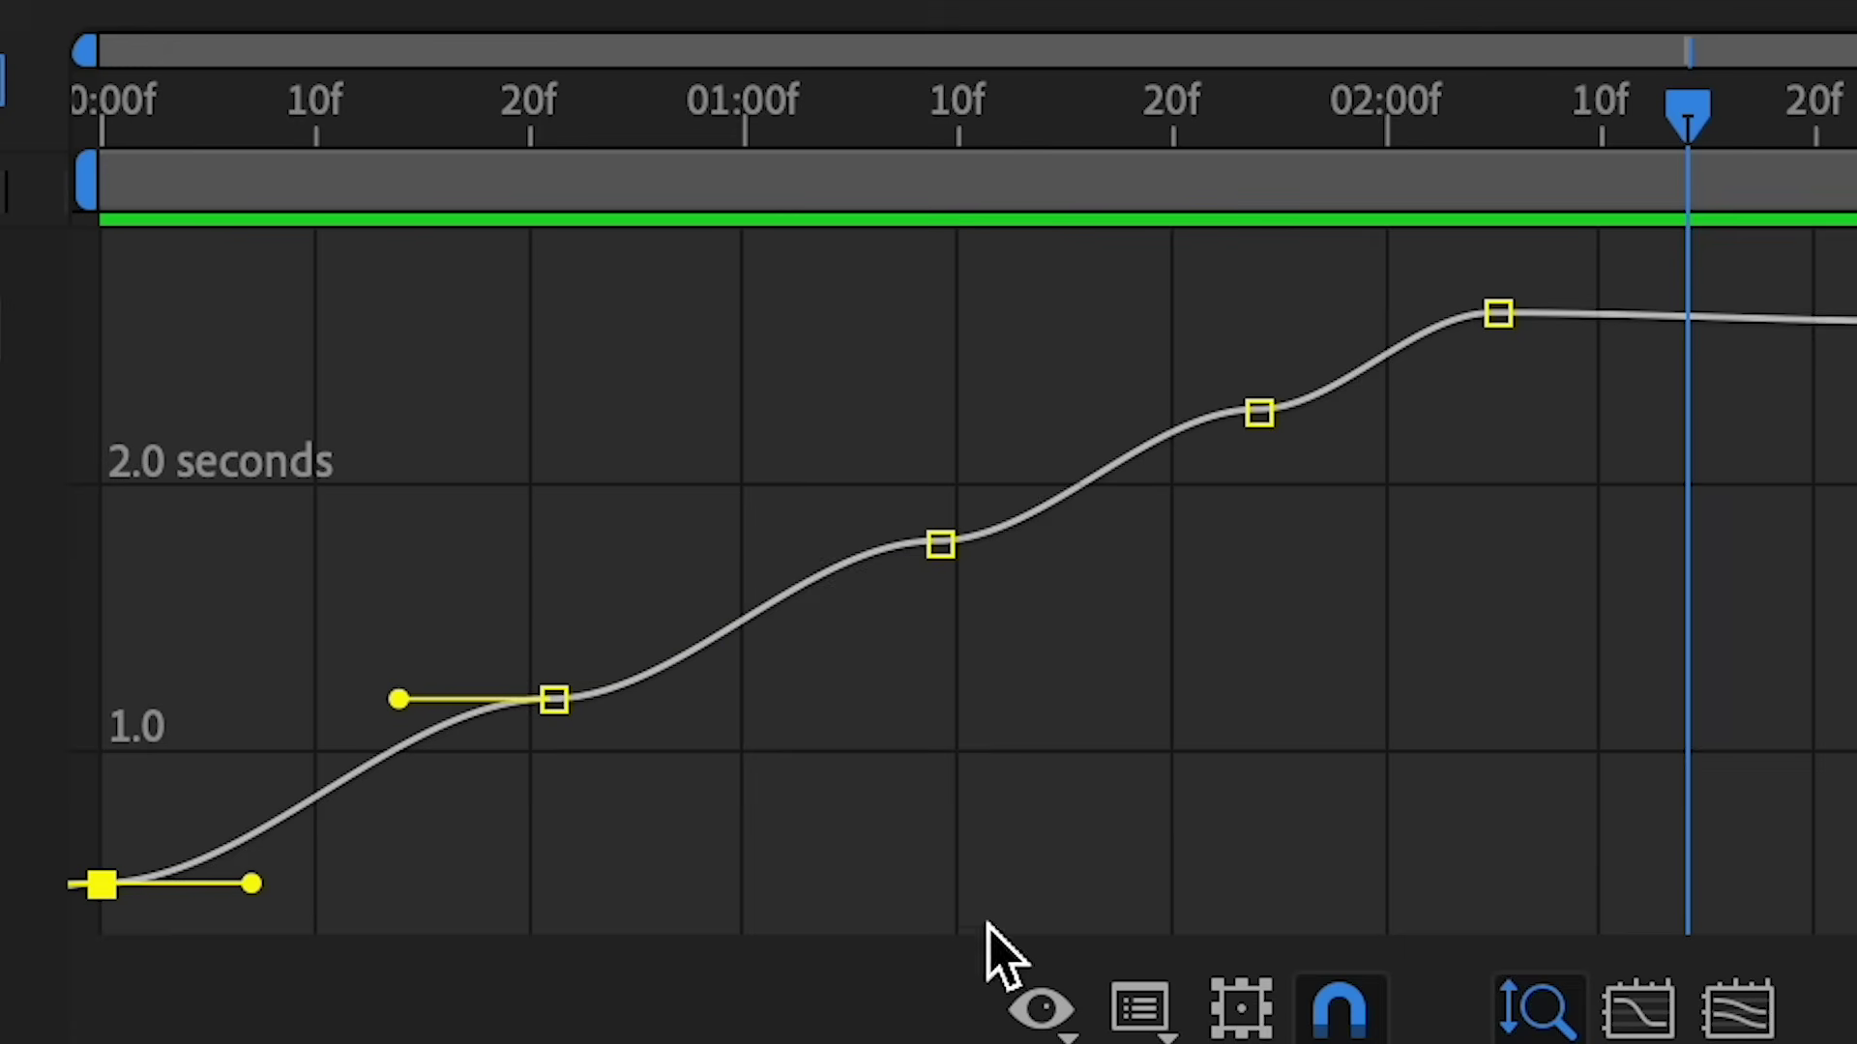
View the Time Remap speed graph and return to editing the value graph
{"action": "left_click", "coordinate": [1139, 1006]}
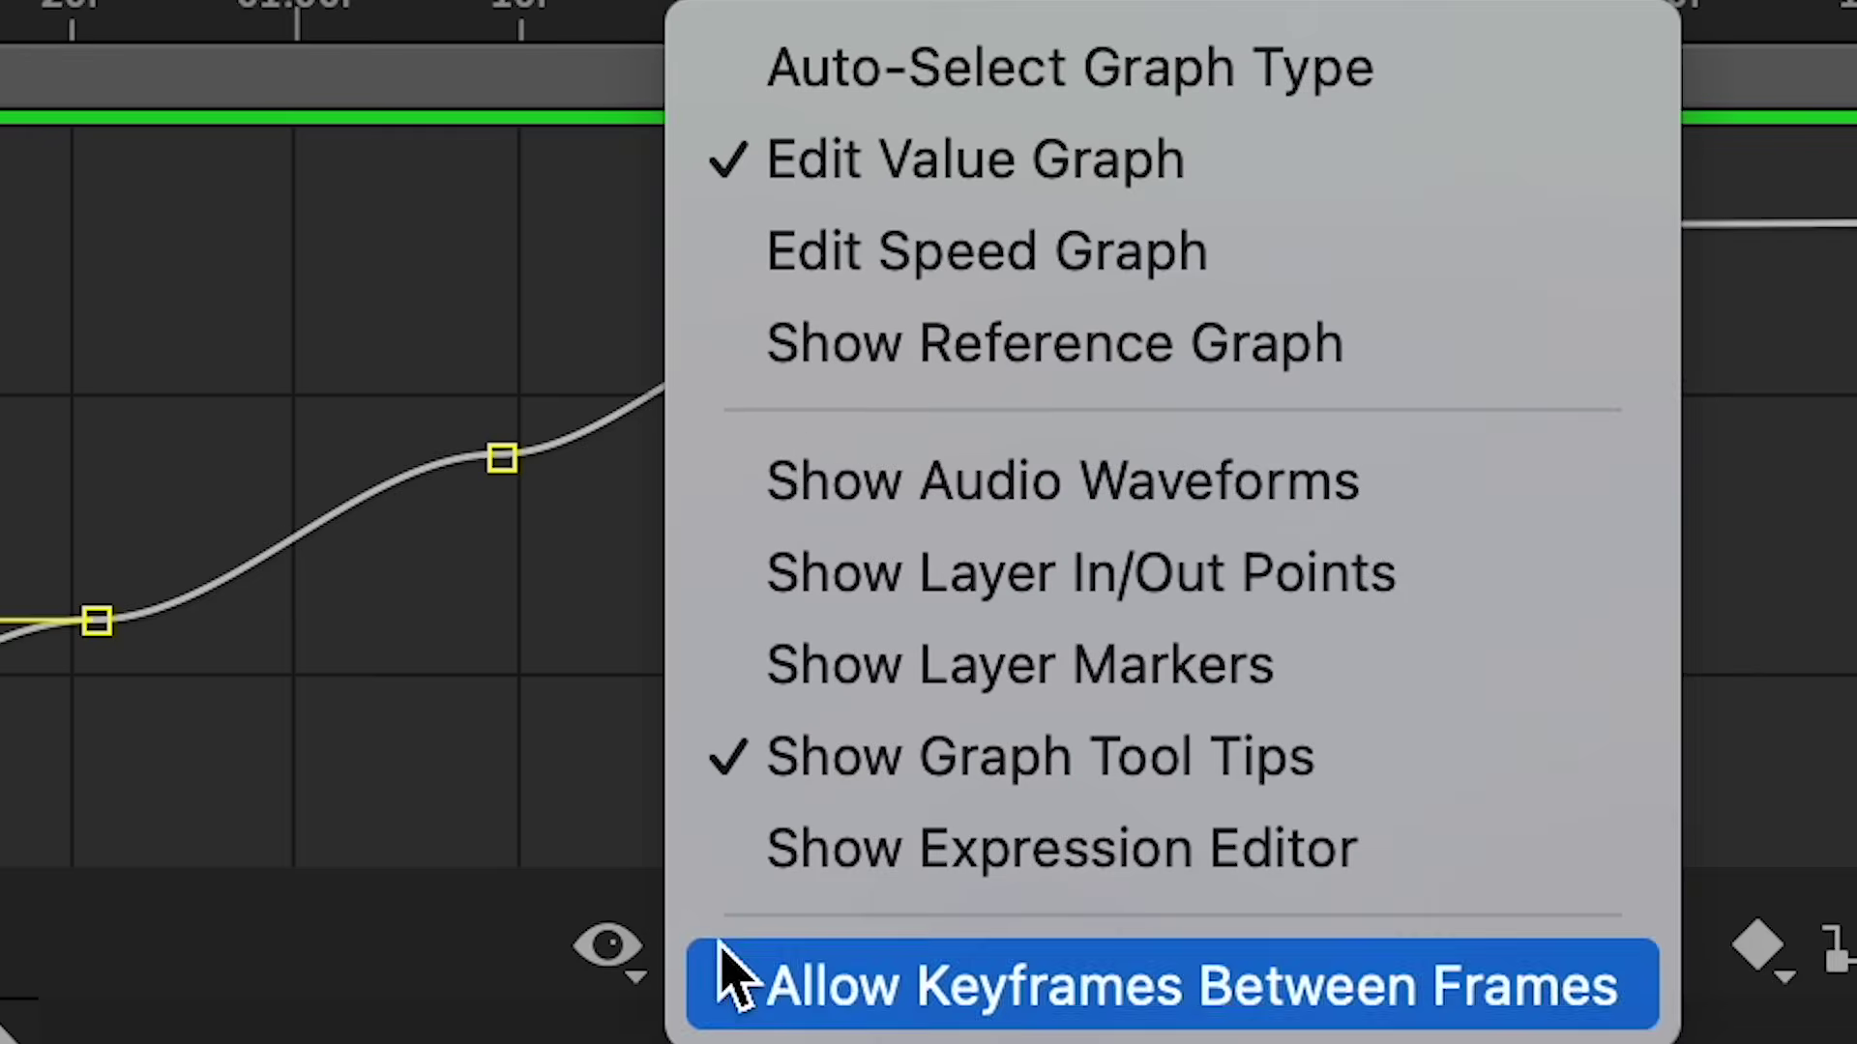
{"action": "left_click", "coordinate": [1246, 367]}
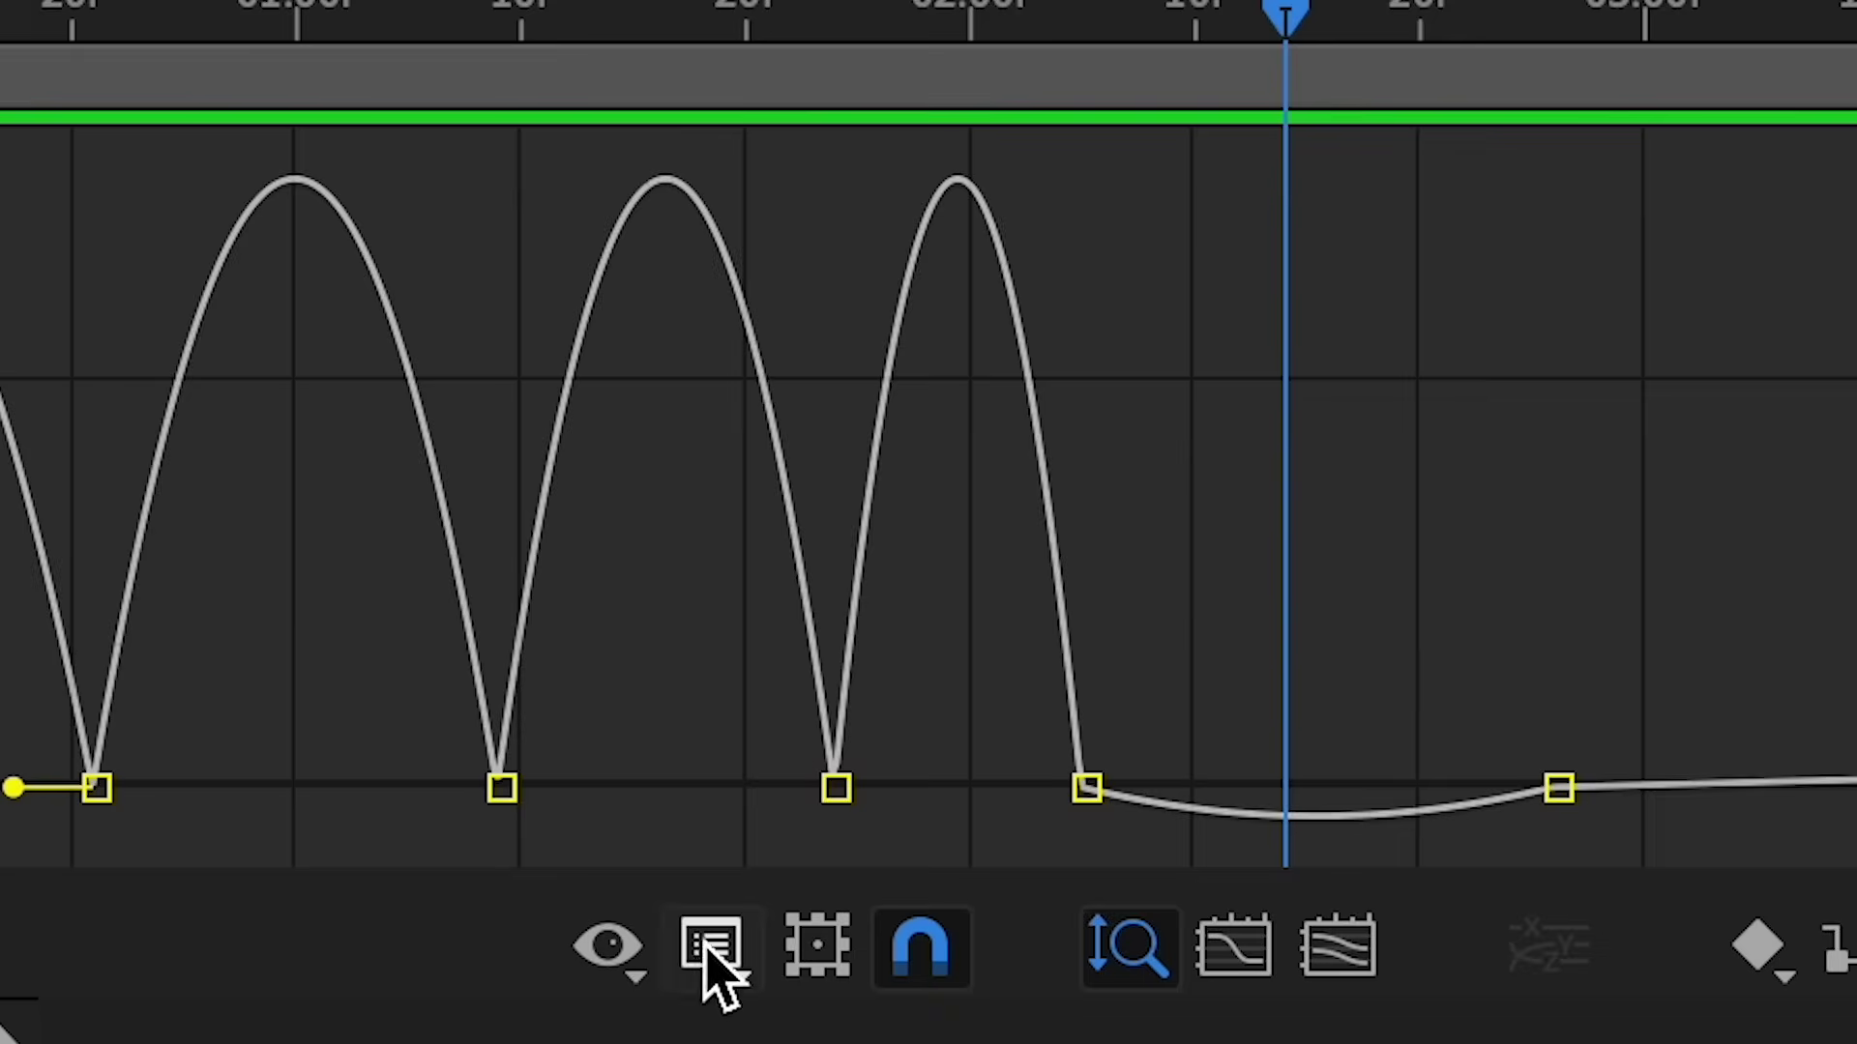
{"action": "left_click", "coordinate": [711, 972]}
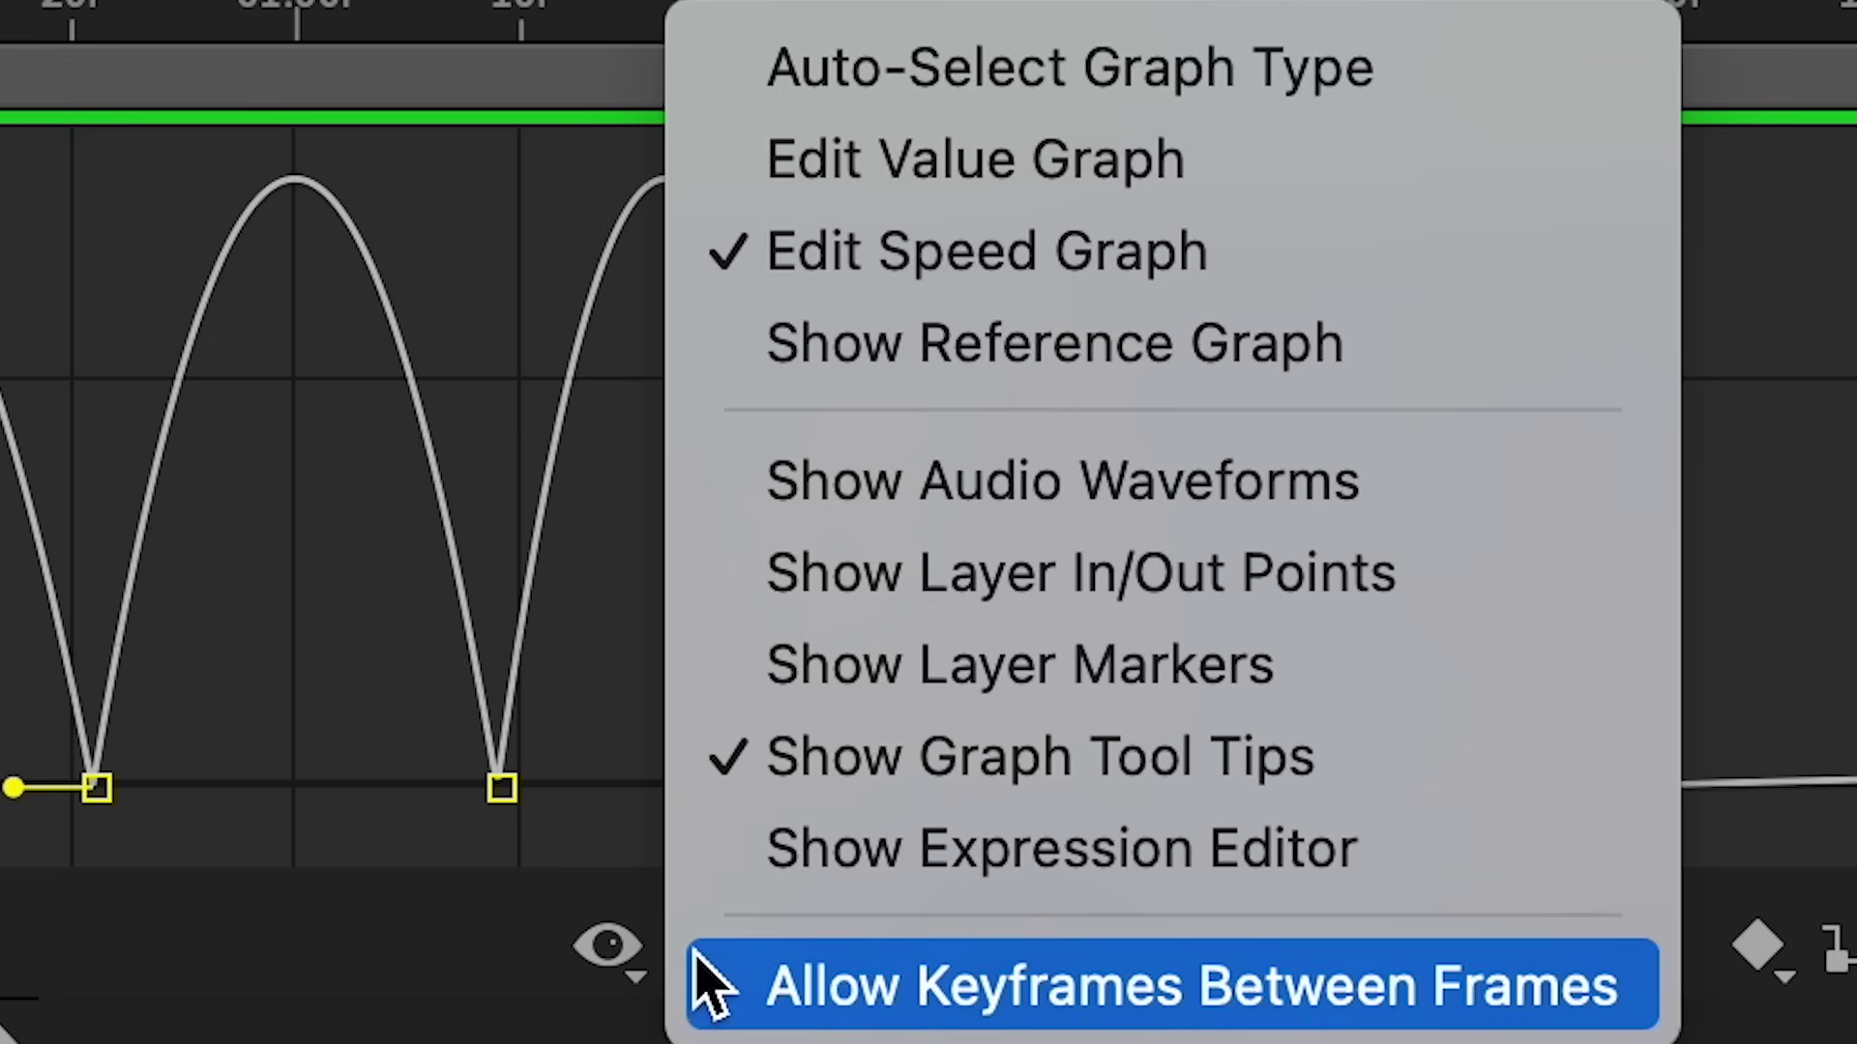
{"action": "left_click", "coordinate": [860, 196]}
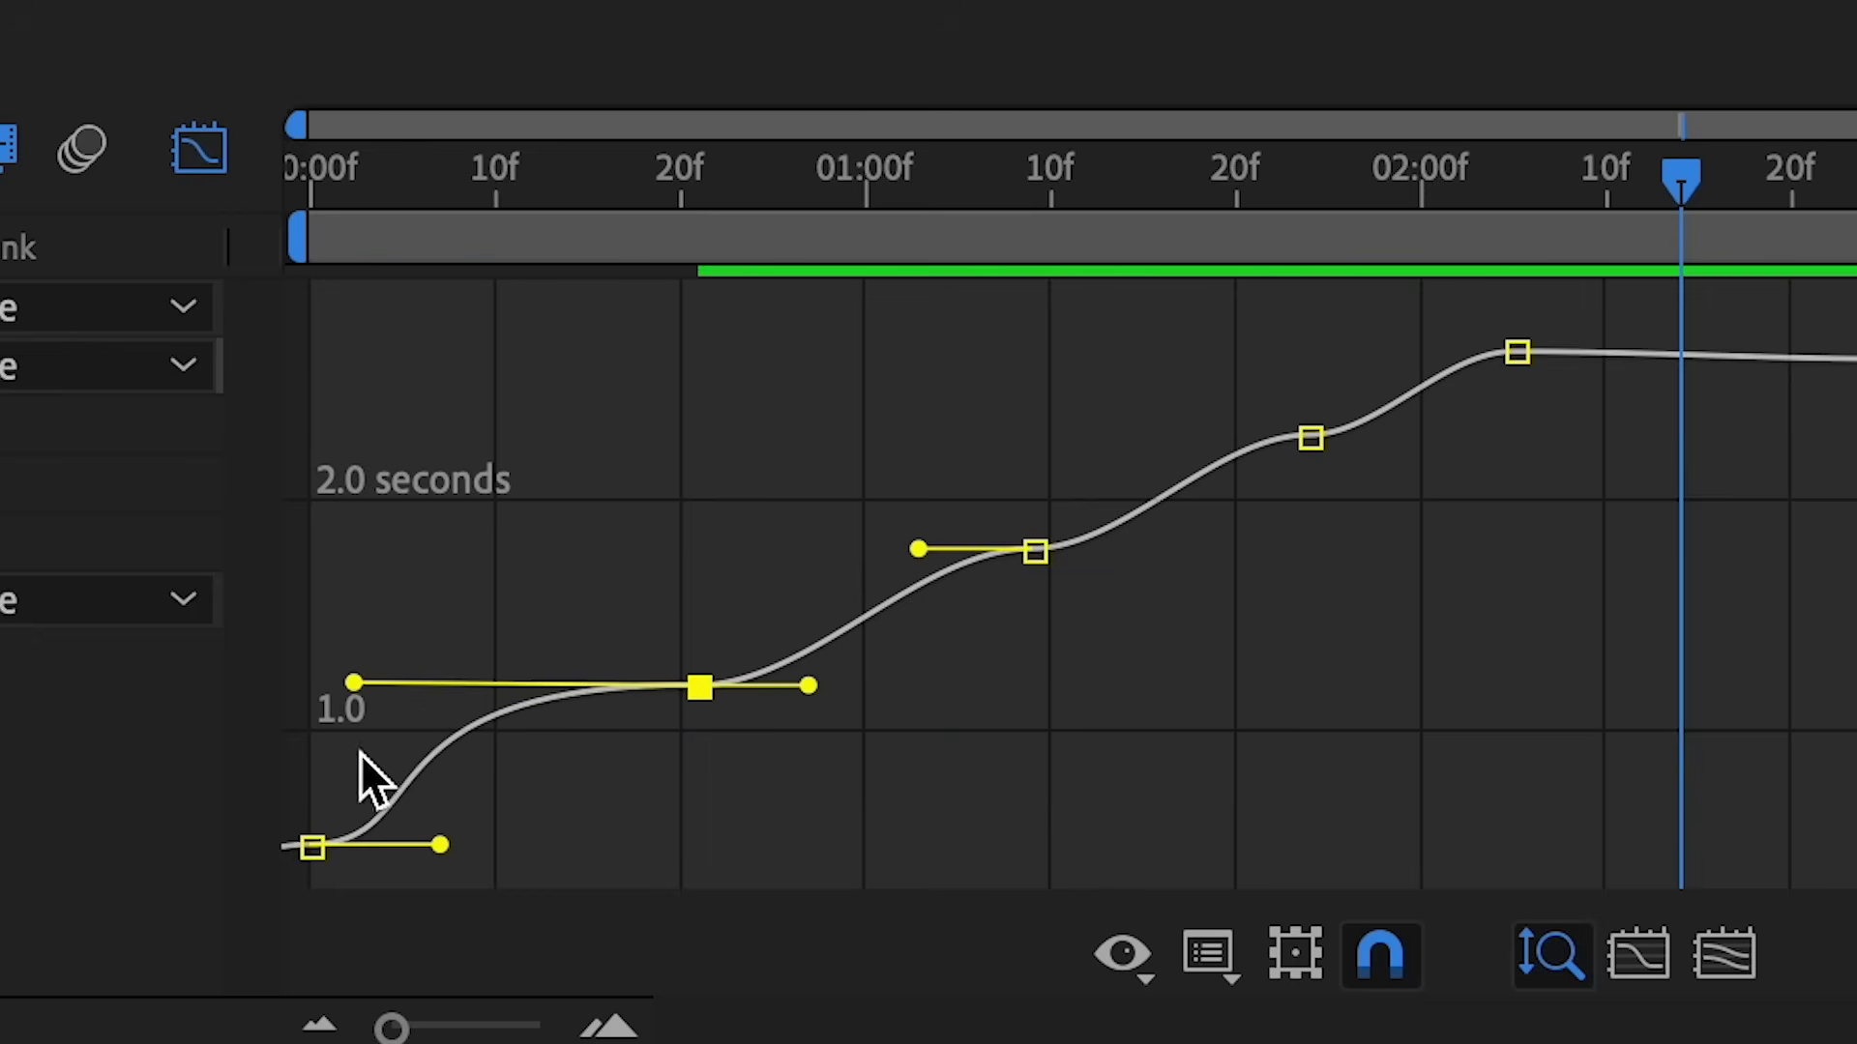
Steepen the first segment of the Time Remap curve by lengthening the second keyframe's incoming handle and shortening the first keyframe's outgoing handle
{"action": "left_click_drag", "start_coordinate": [391, 1027], "coordinate": [457, 1027]}
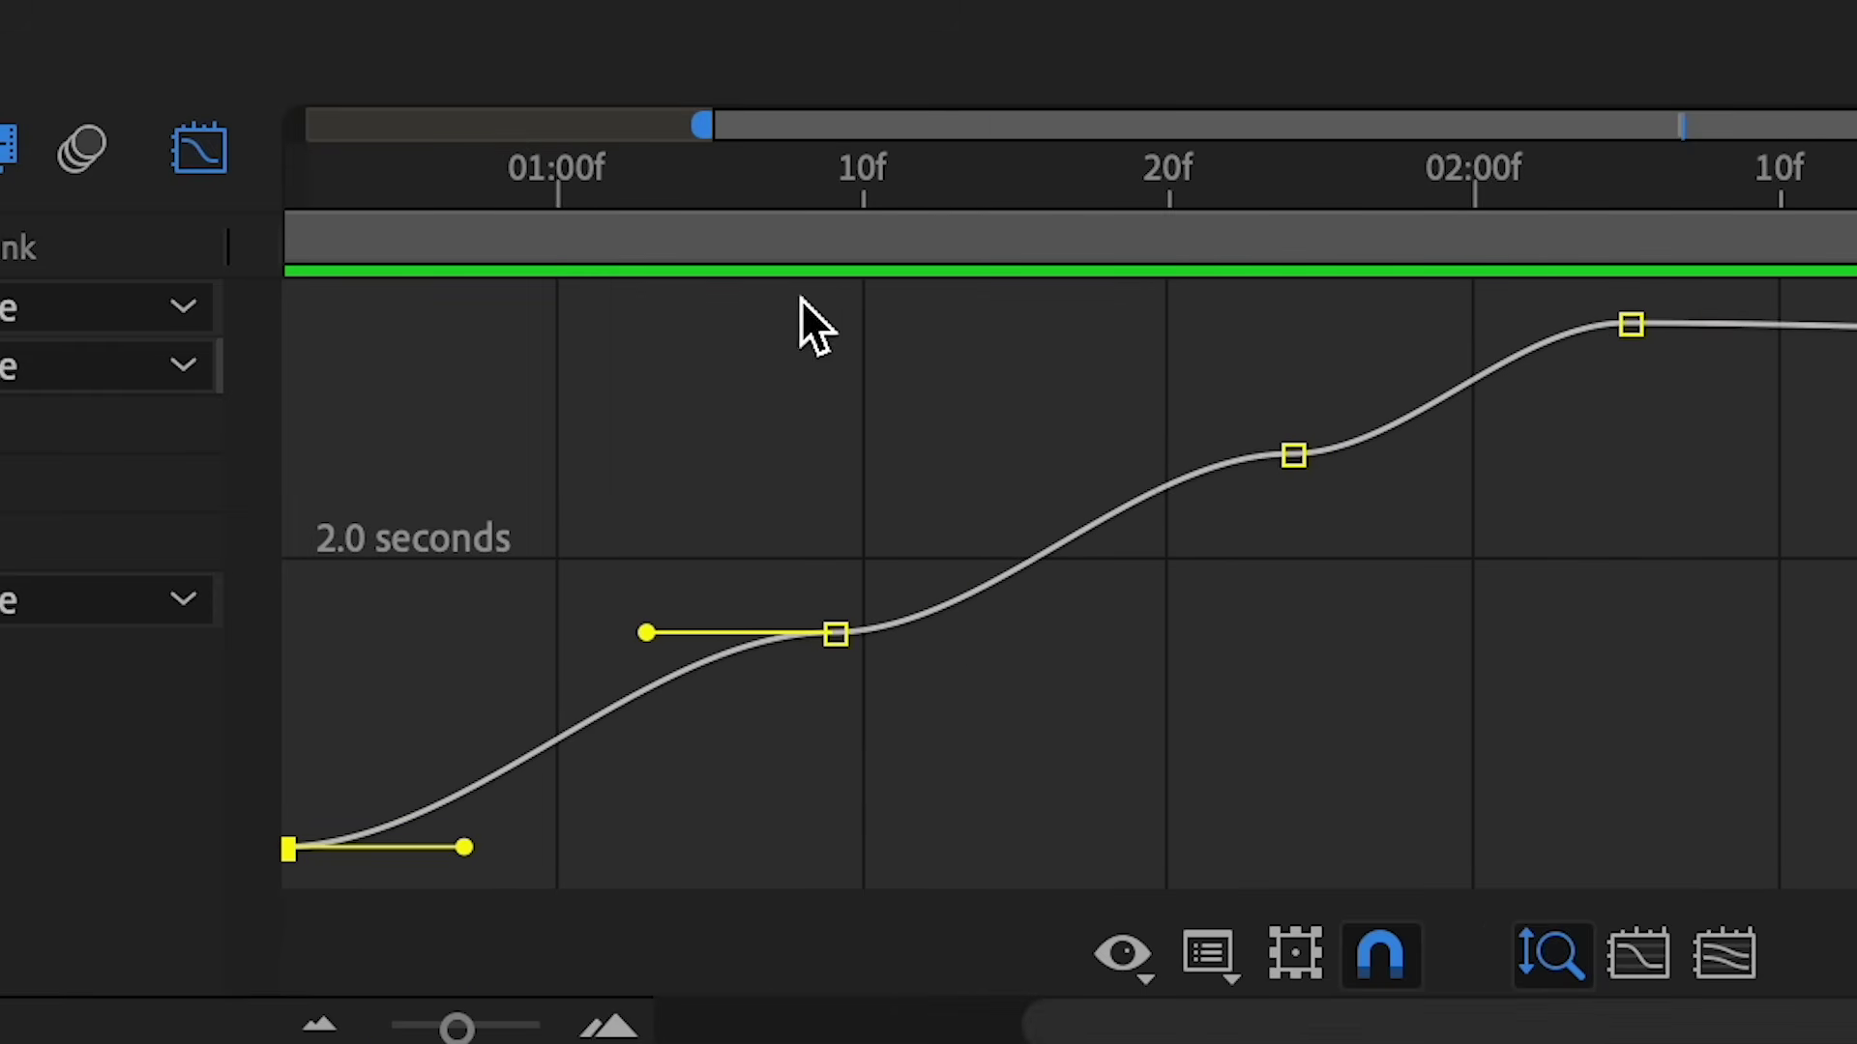
{"action": "key", "text": "Home"}
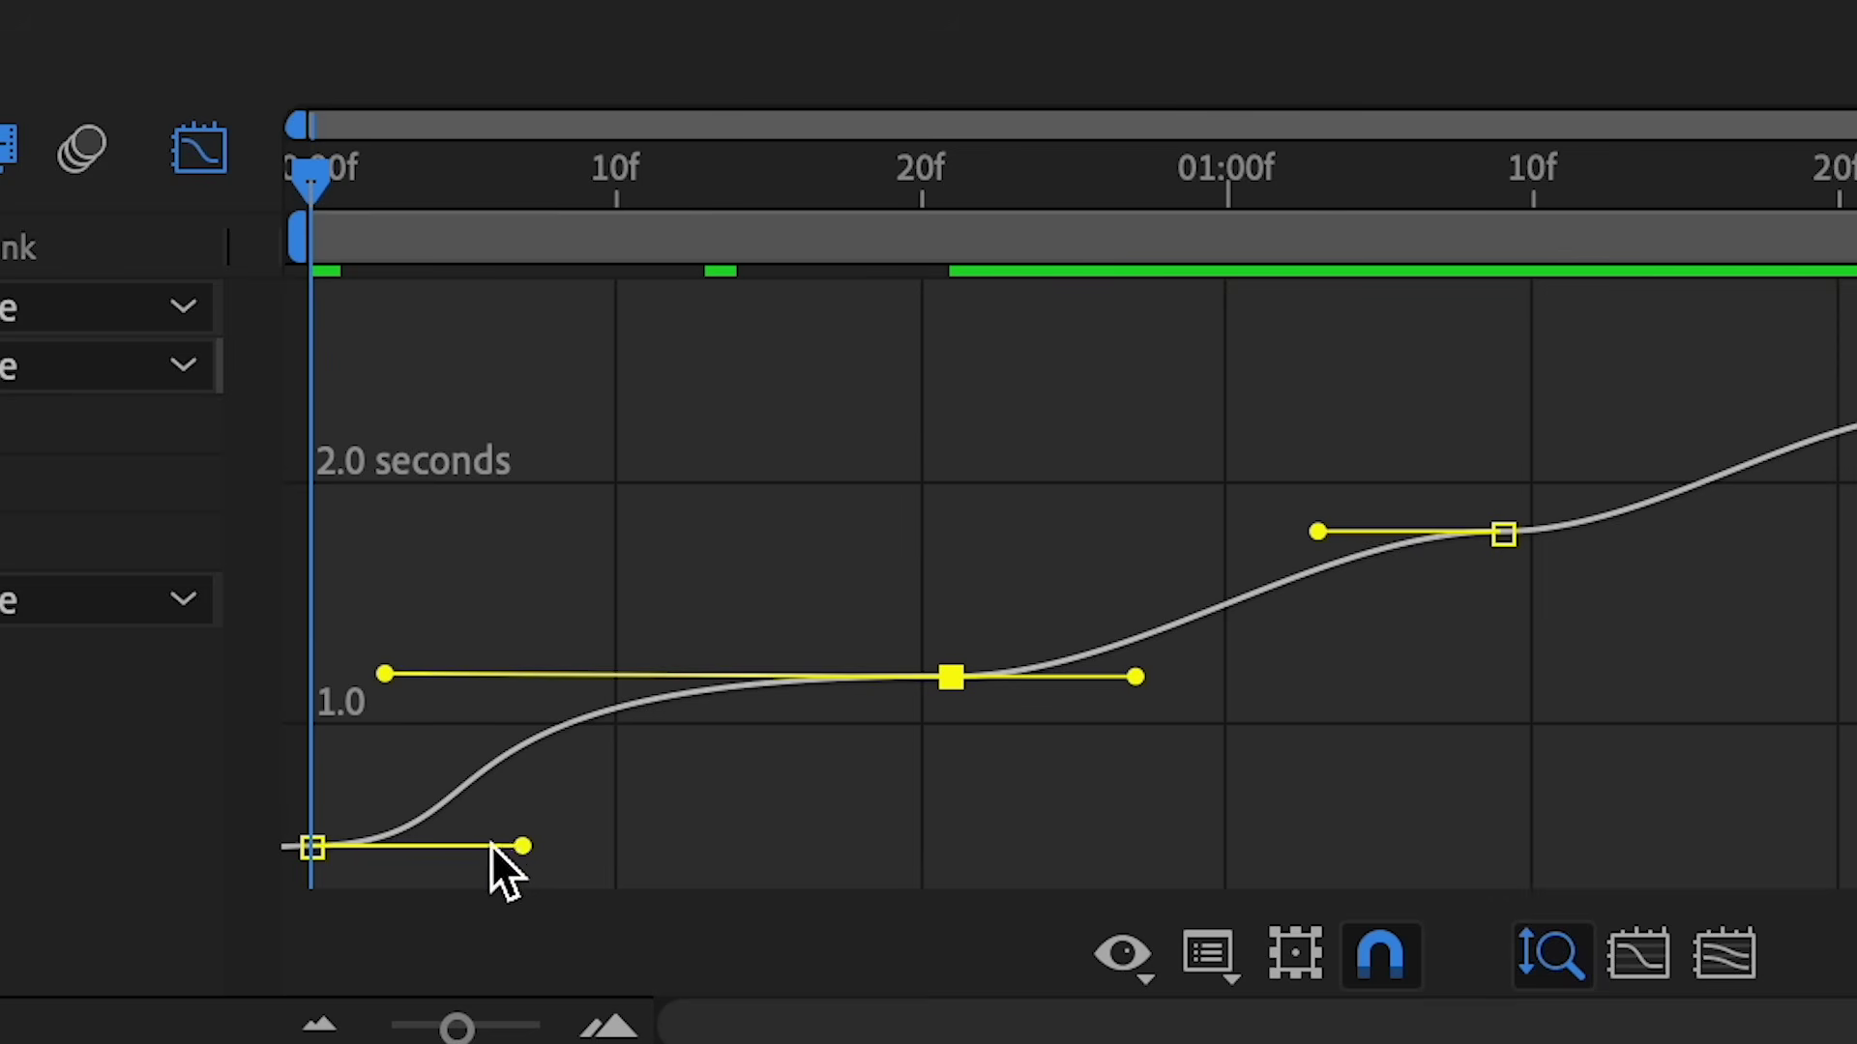
{"action": "left_click_drag", "start_coordinate": [269, 681], "coordinate": [271, 677]}
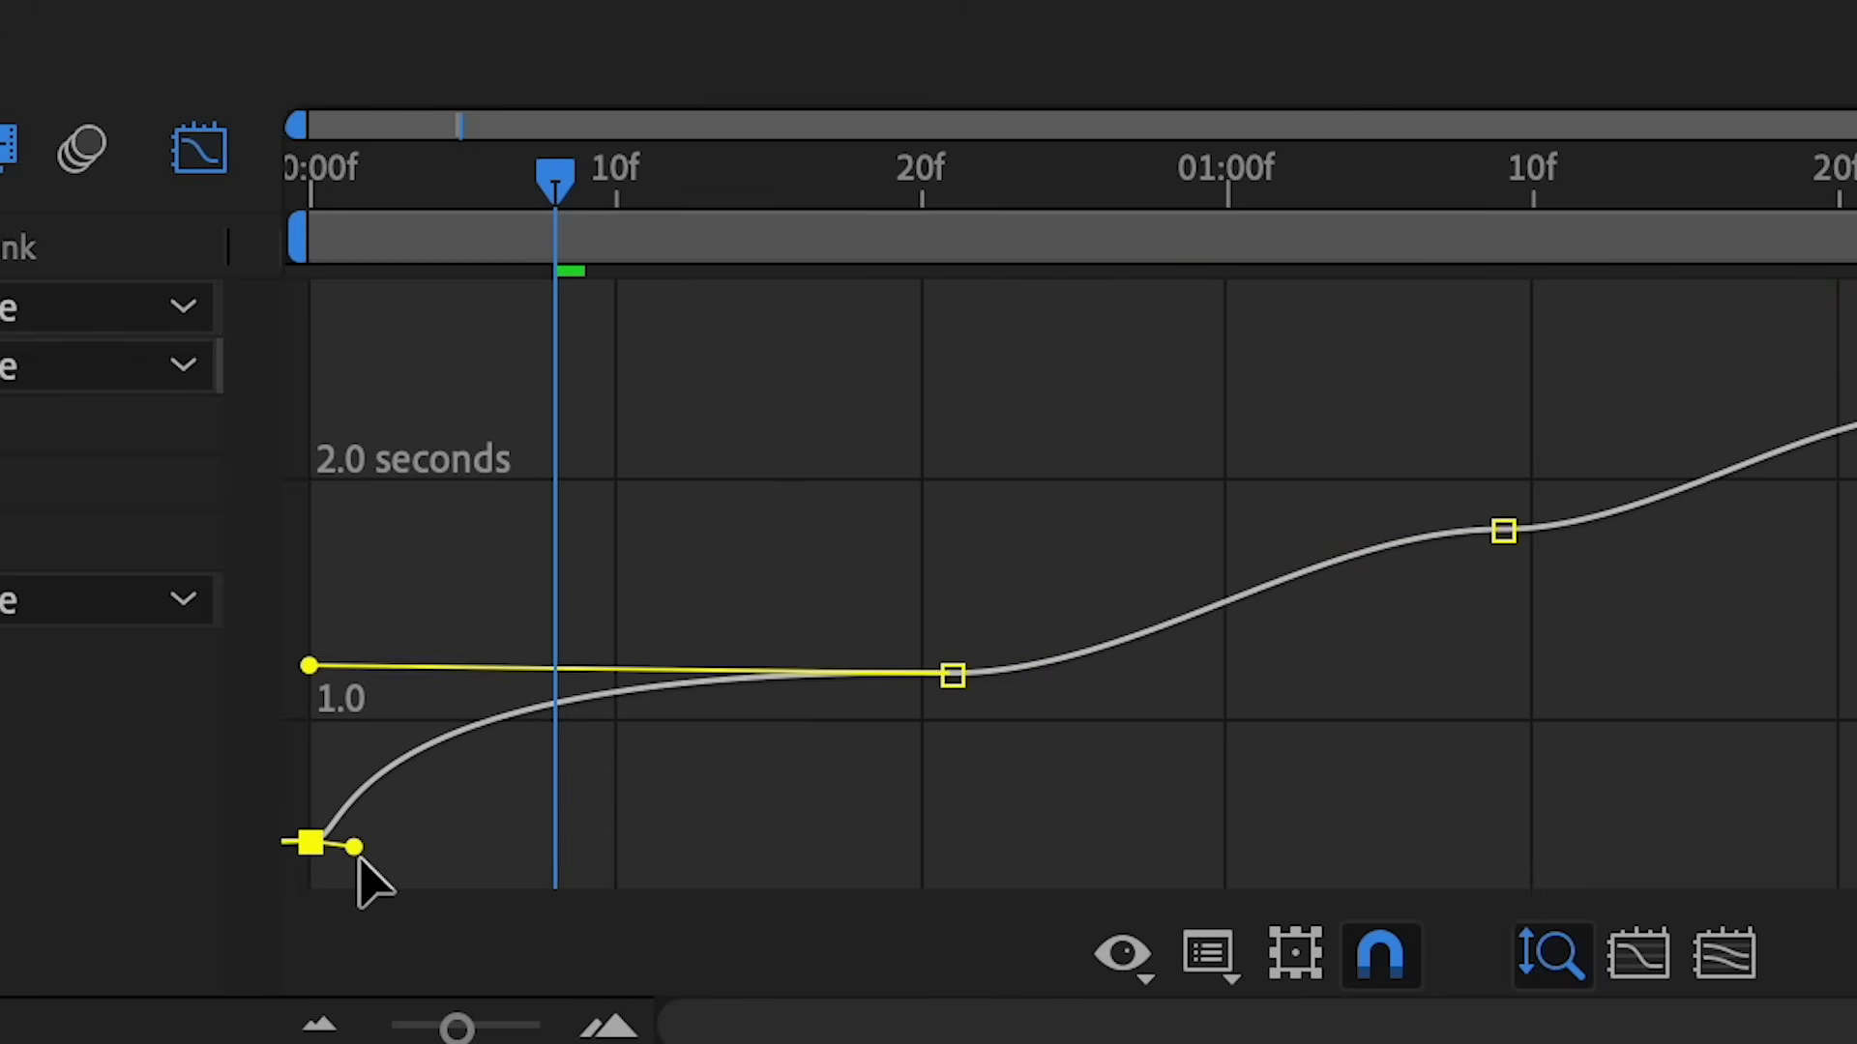
Shape the following Time Remap segments the same way, with long incoming handles and short outgoing handles
{"action": "left_click_drag", "start_coordinate": [495, 166], "coordinate": [310, 166]}
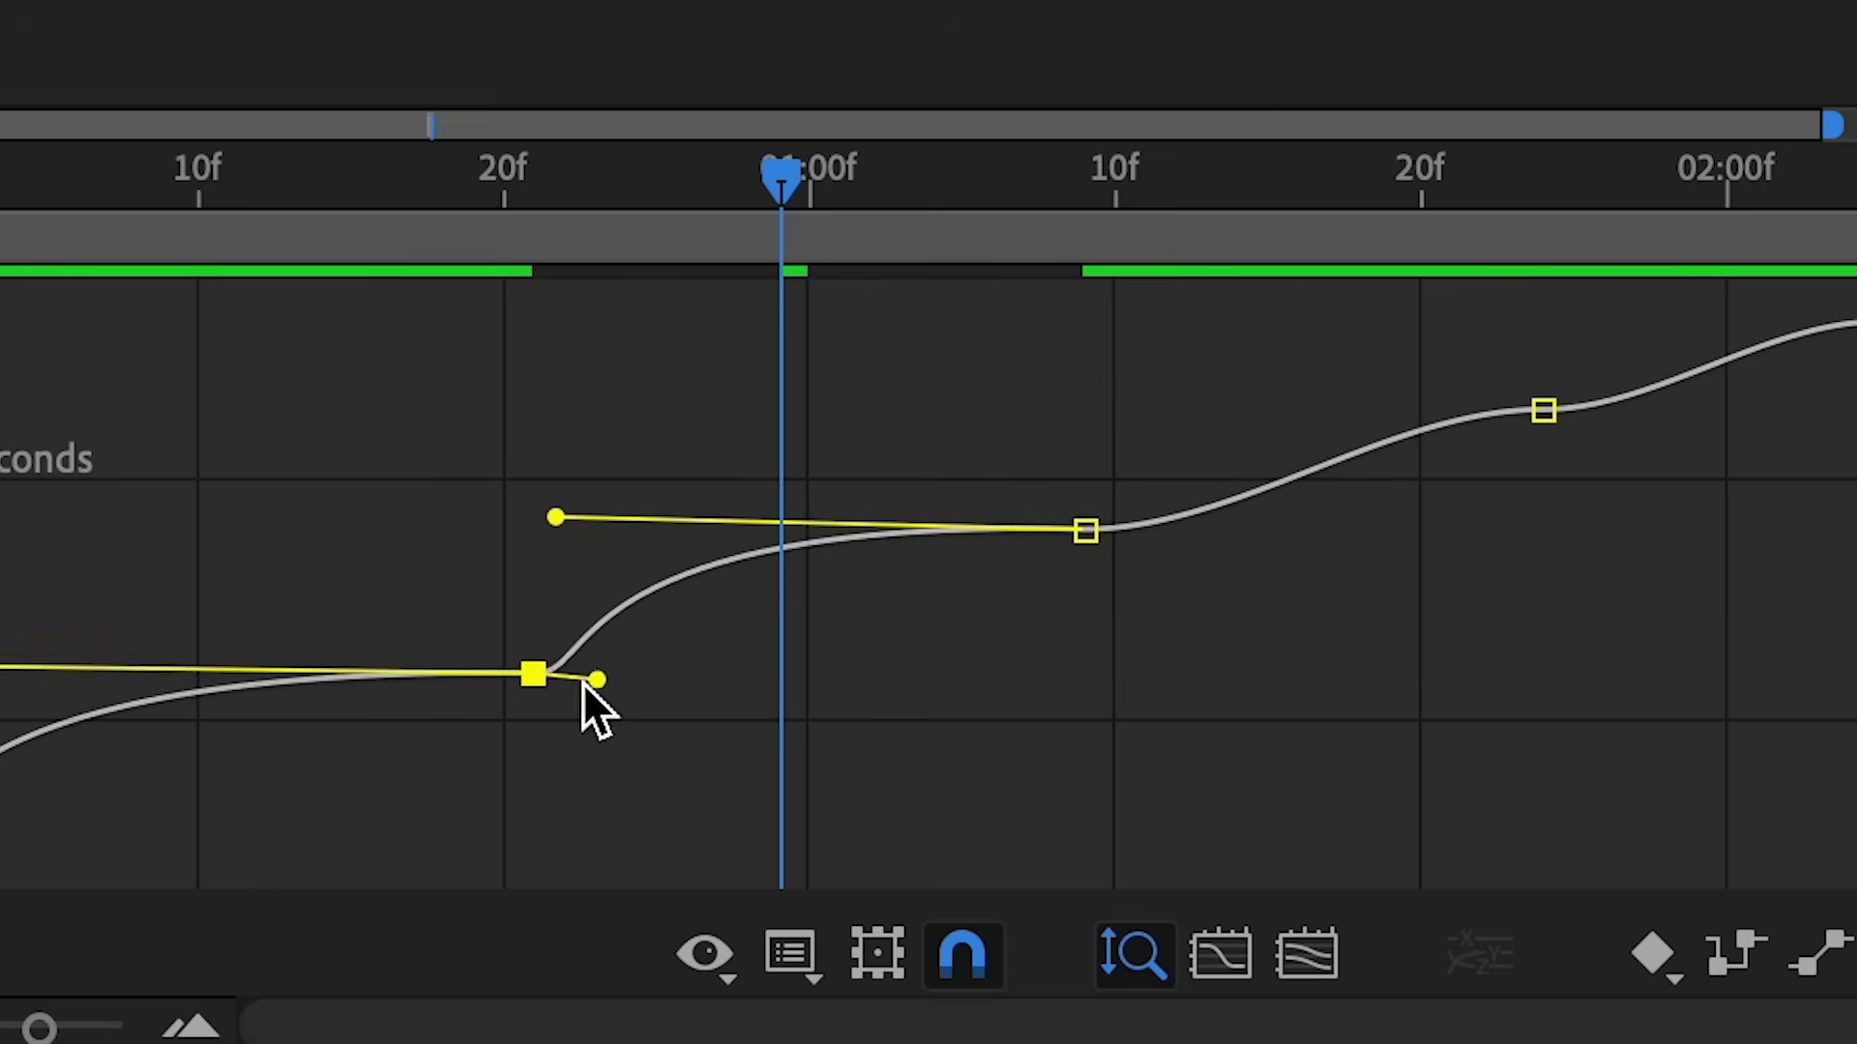
{"action": "left_click", "coordinate": [1544, 410]}
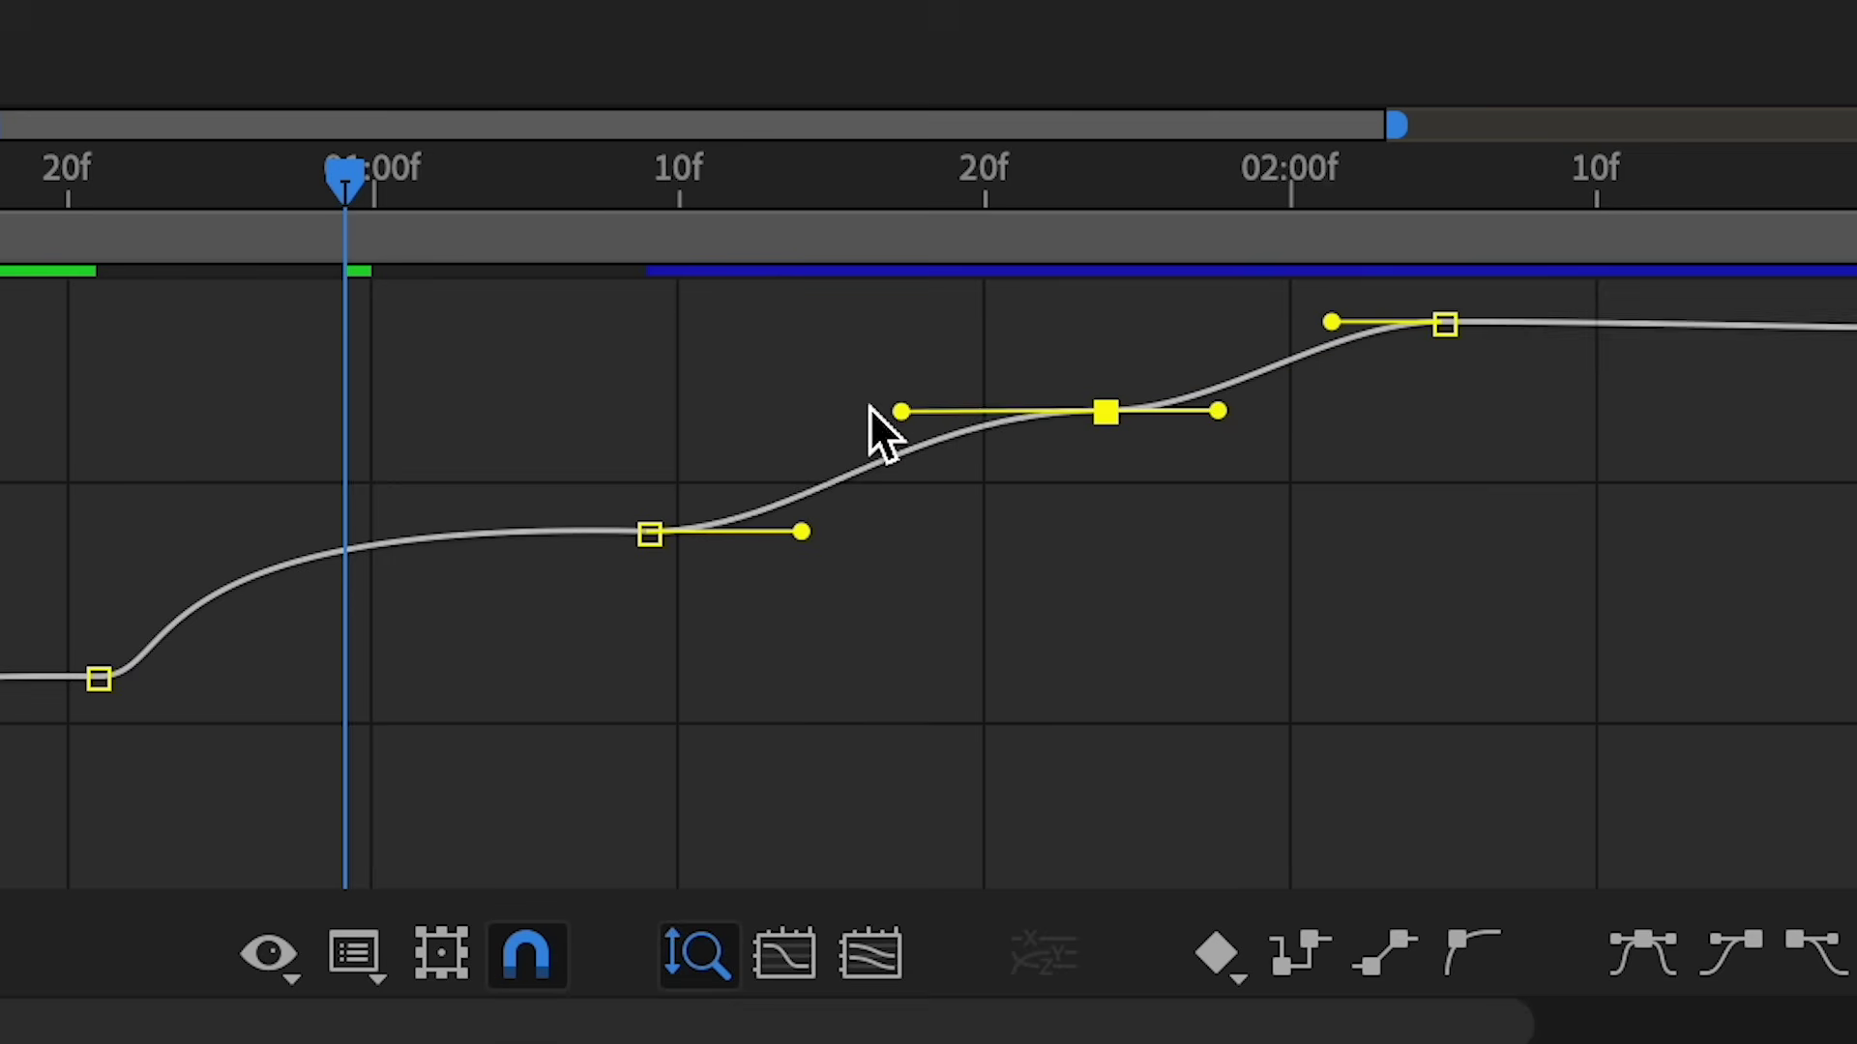
{"action": "left_click", "coordinate": [743, 412]}
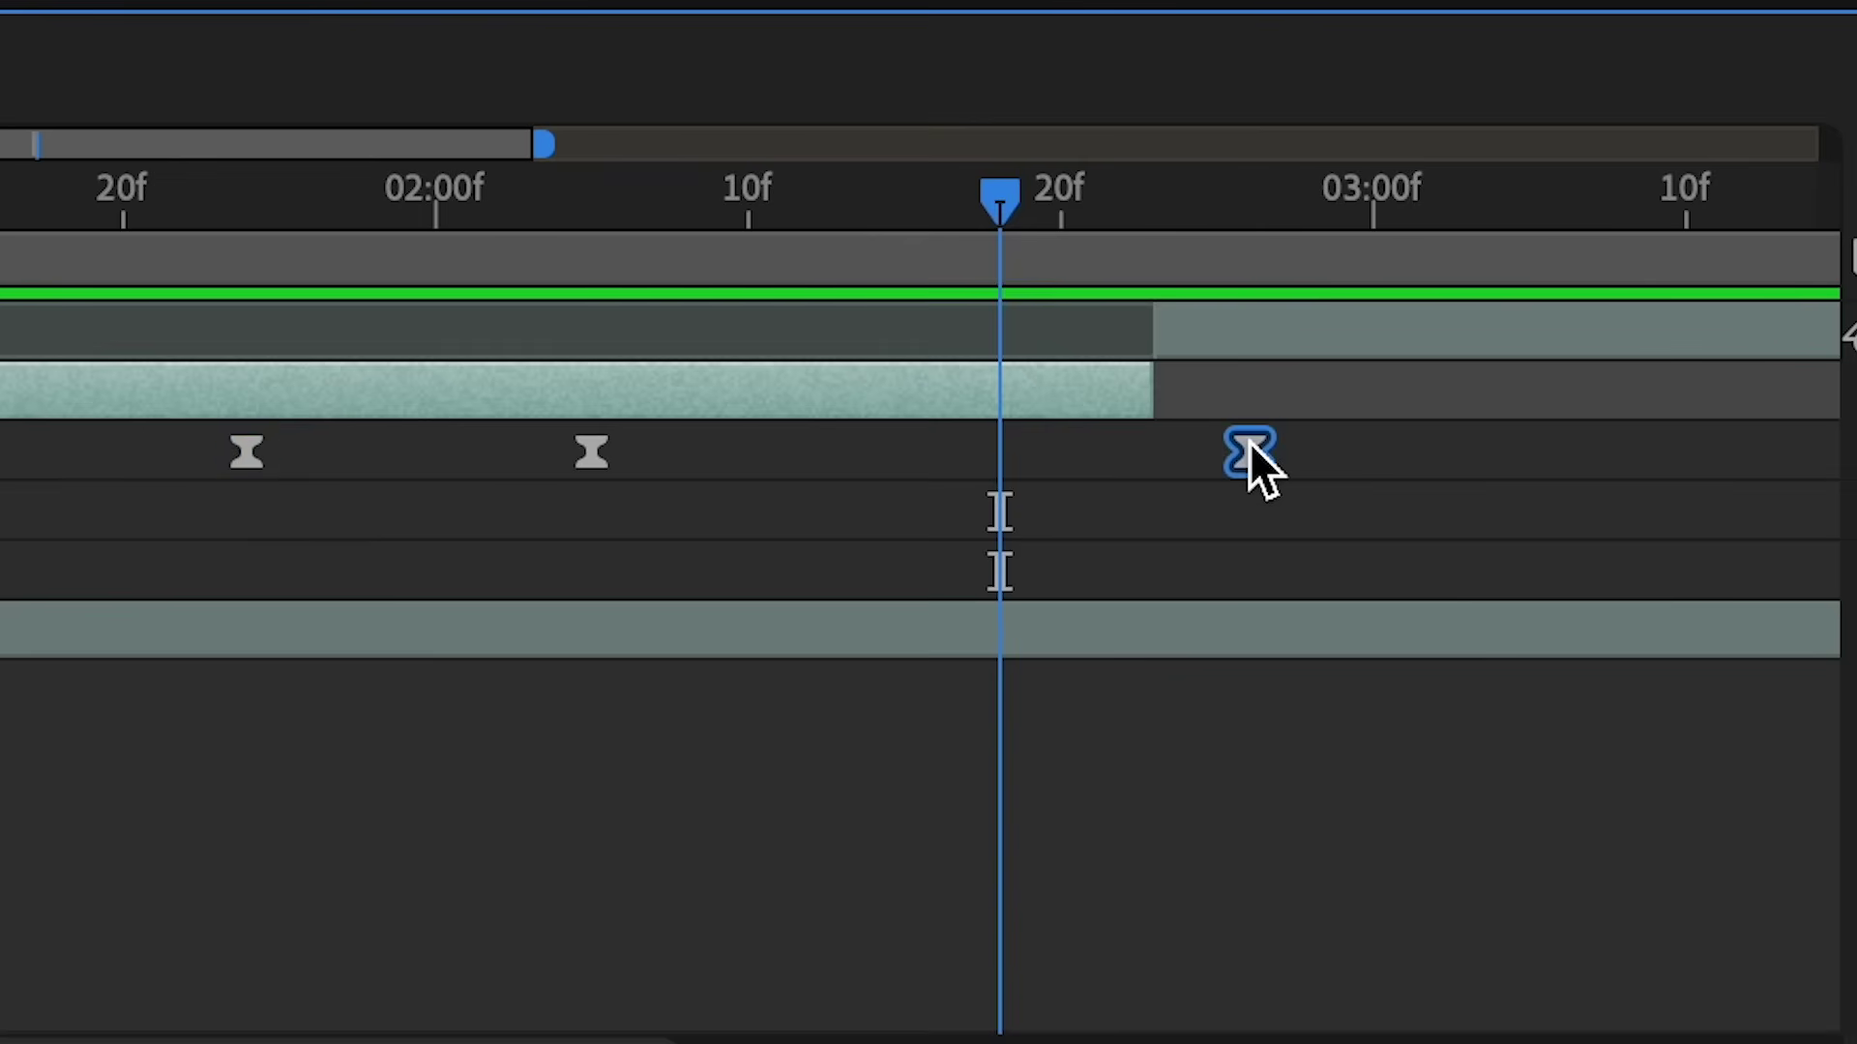
Delete the last Time Remap keyframe beyond the clip's end and move the preceding one to about 0:00:02:18
{"action": "key", "text": "Delete"}
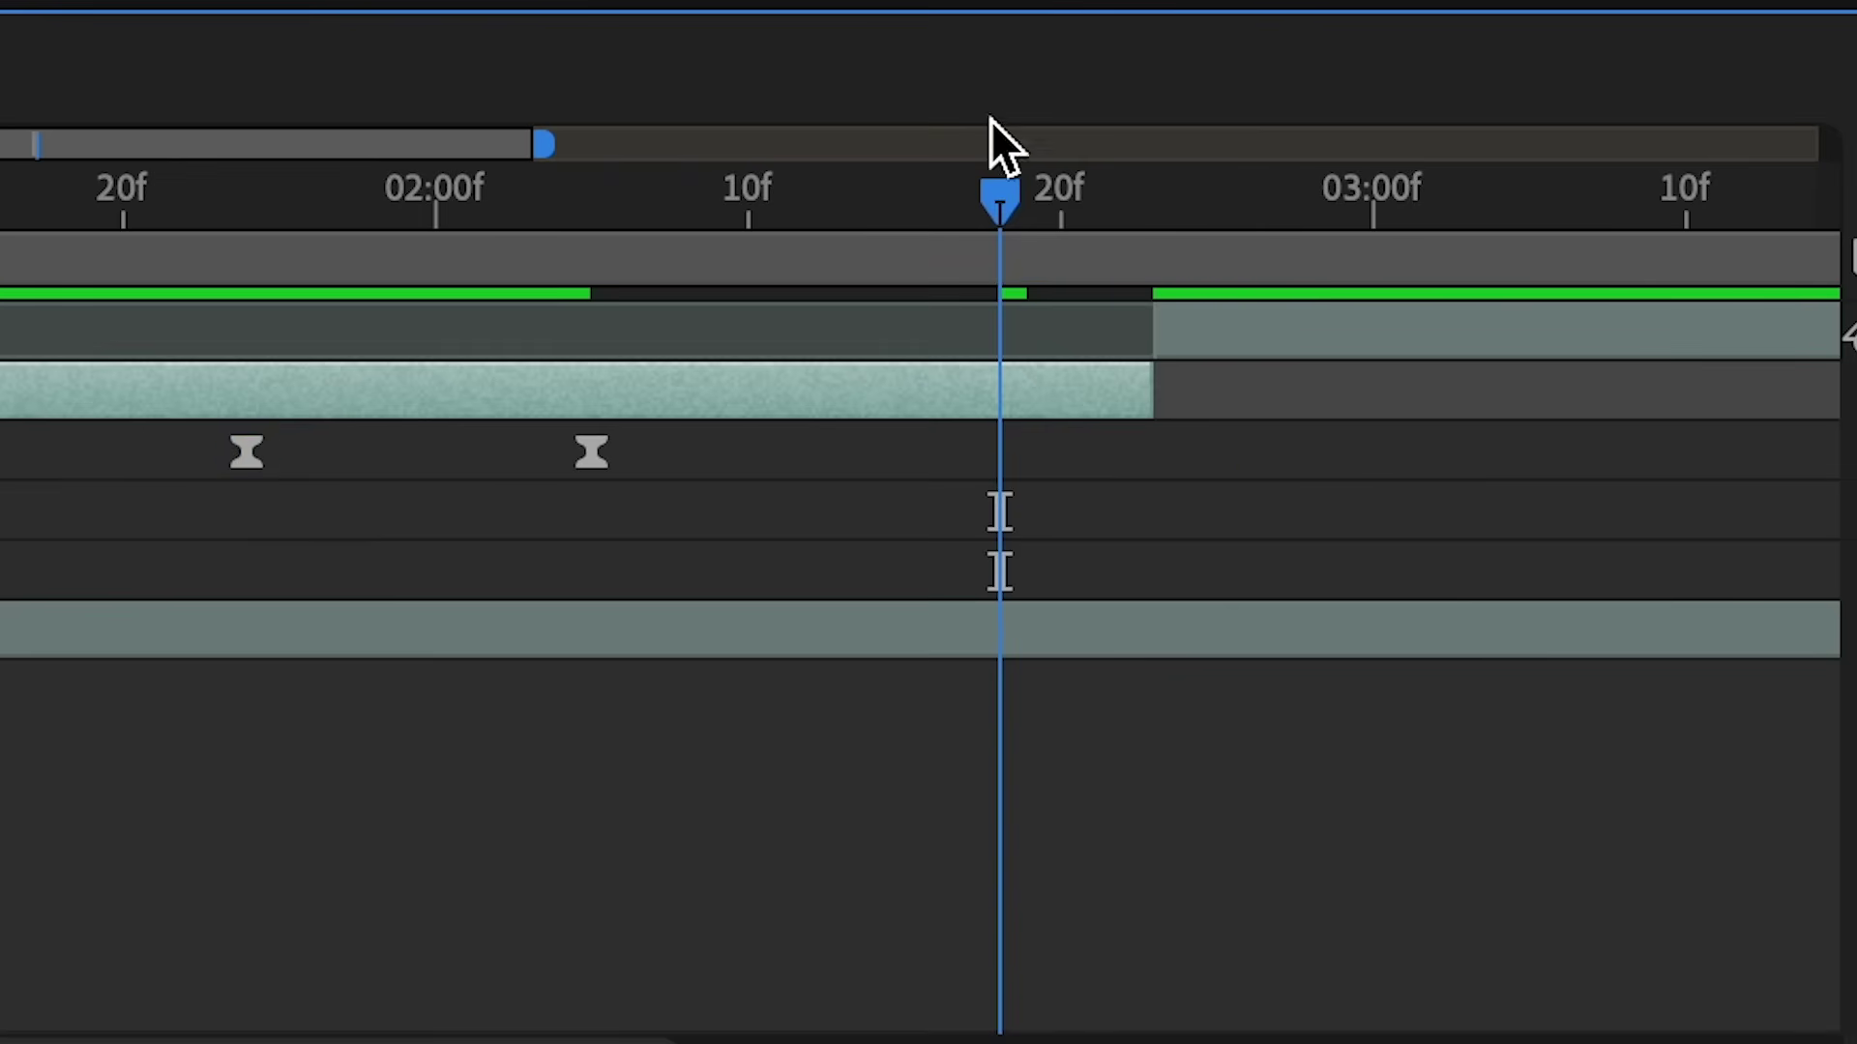
{"action": "left_click", "coordinate": [909, 193]}
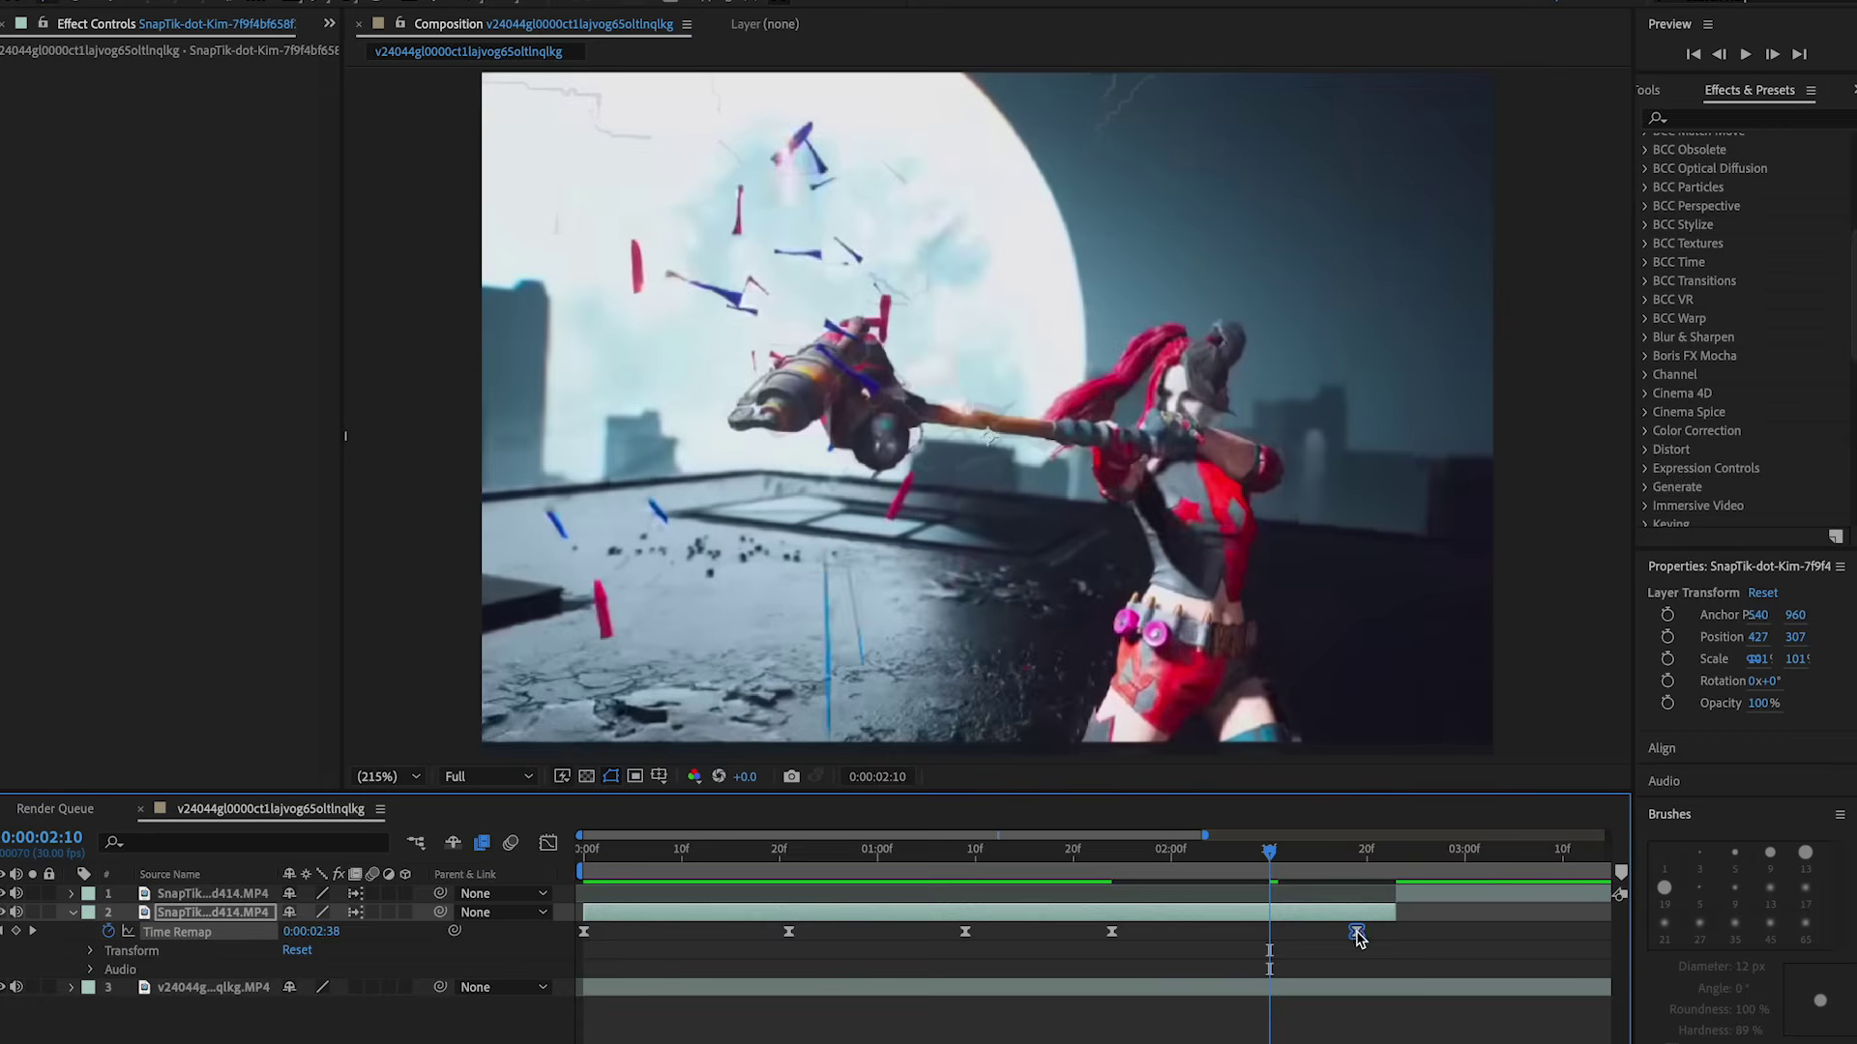
{"action": "left_click", "coordinate": [1348, 934]}
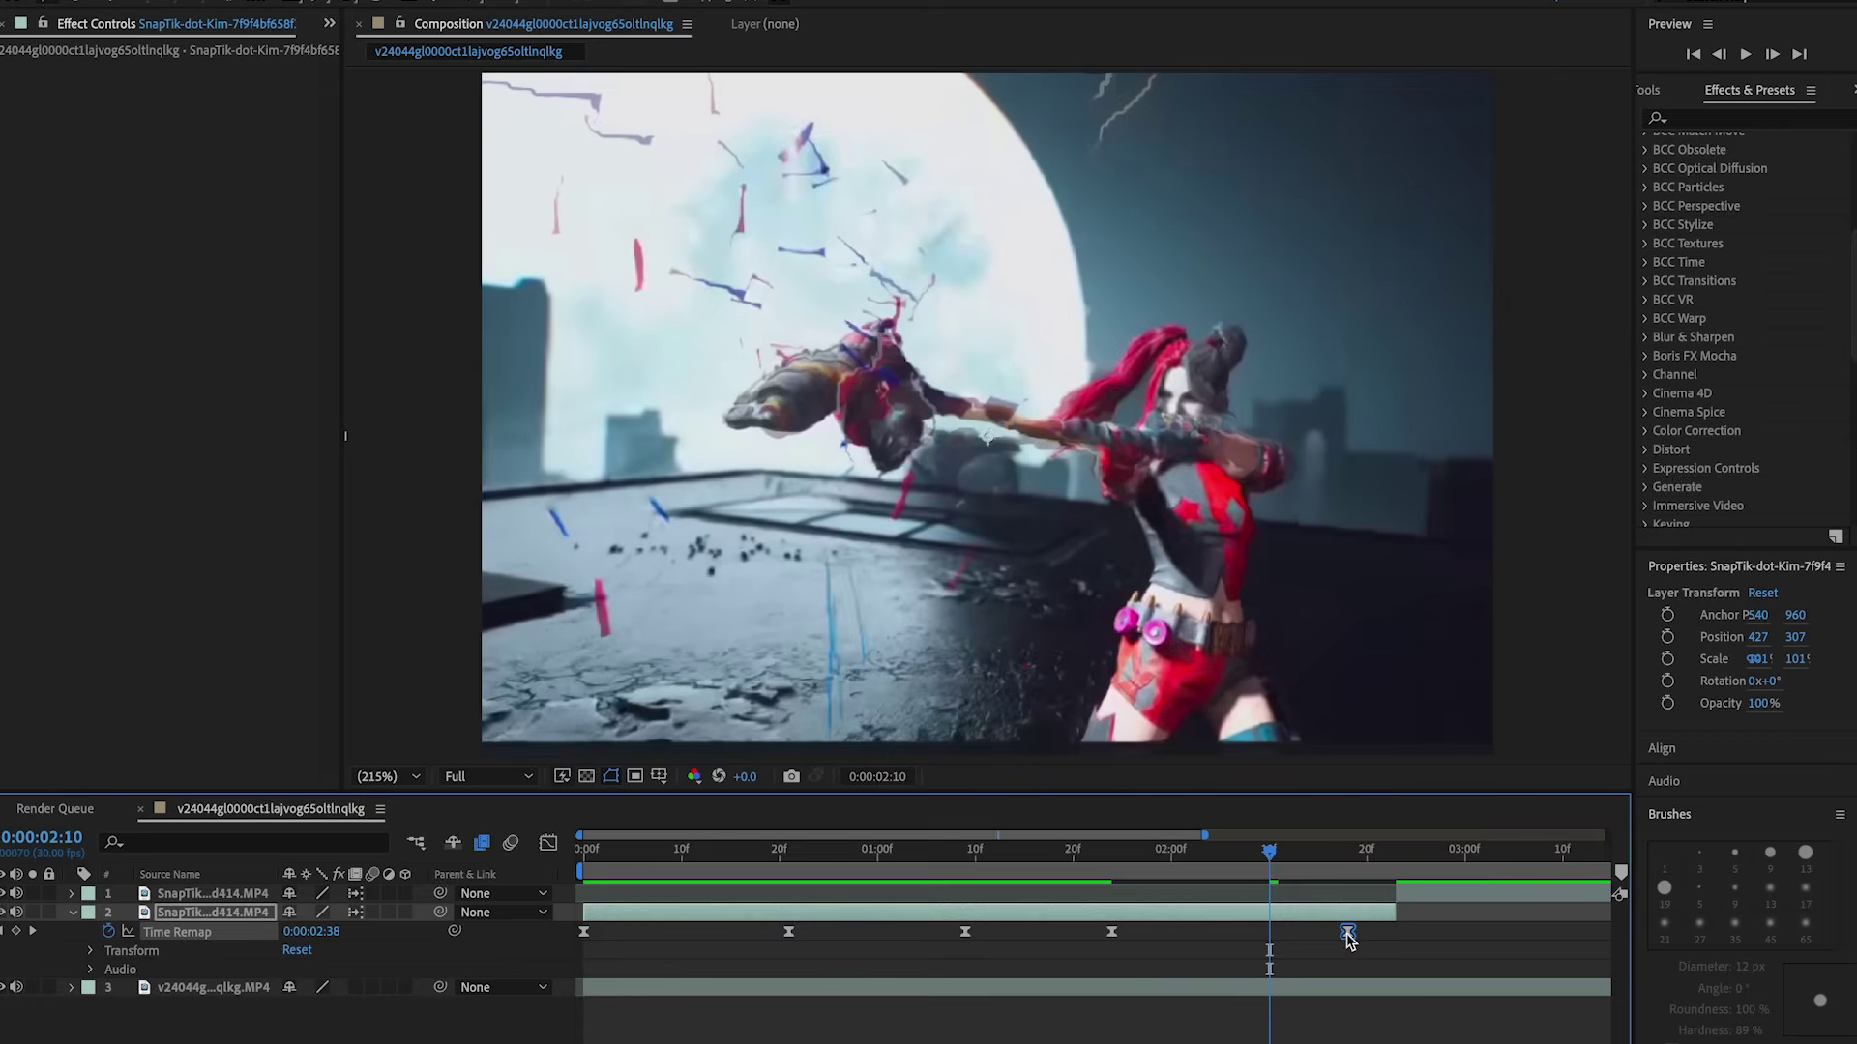
Add a Time Remap keyframe at 0:00:02:05 and open the last three keyframes in the Graph Editor
{"action": "left_click_drag", "start_coordinate": [1261, 861], "coordinate": [48, 864]}
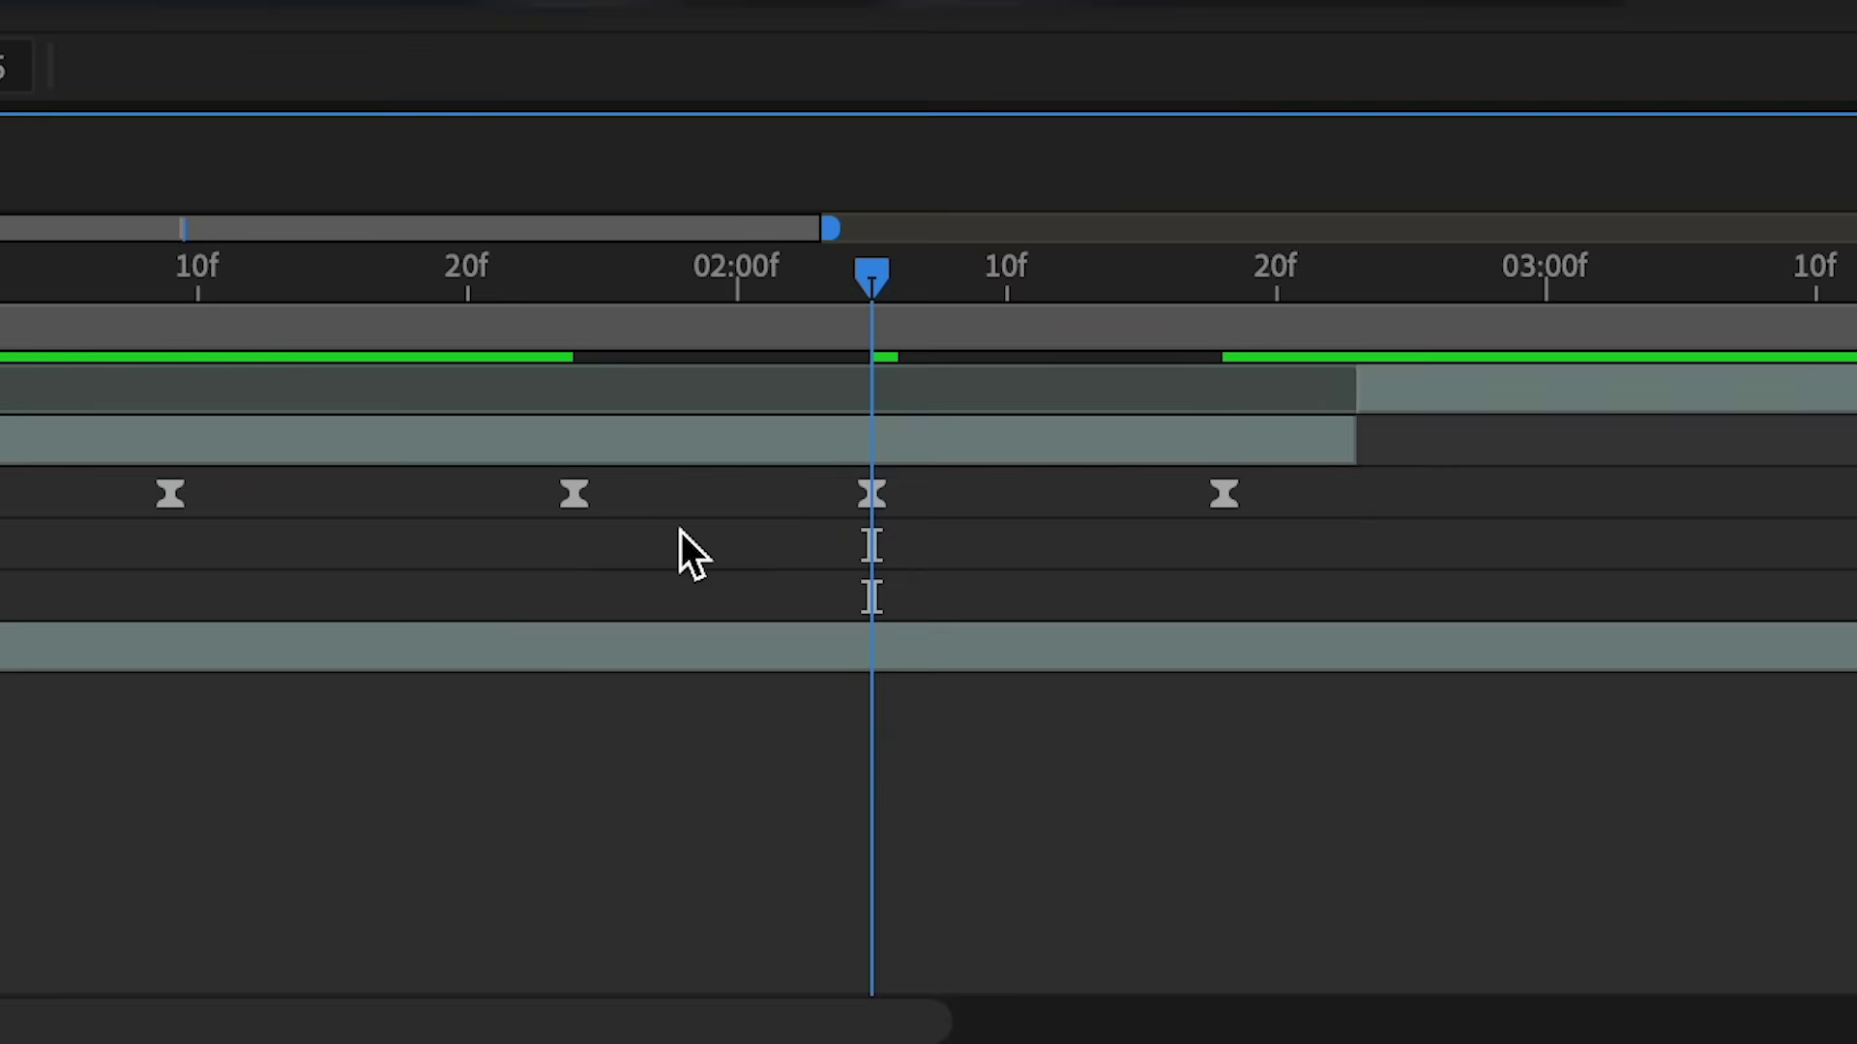
{"action": "left_click_drag", "start_coordinate": [1368, 527], "coordinate": [584, 491]}
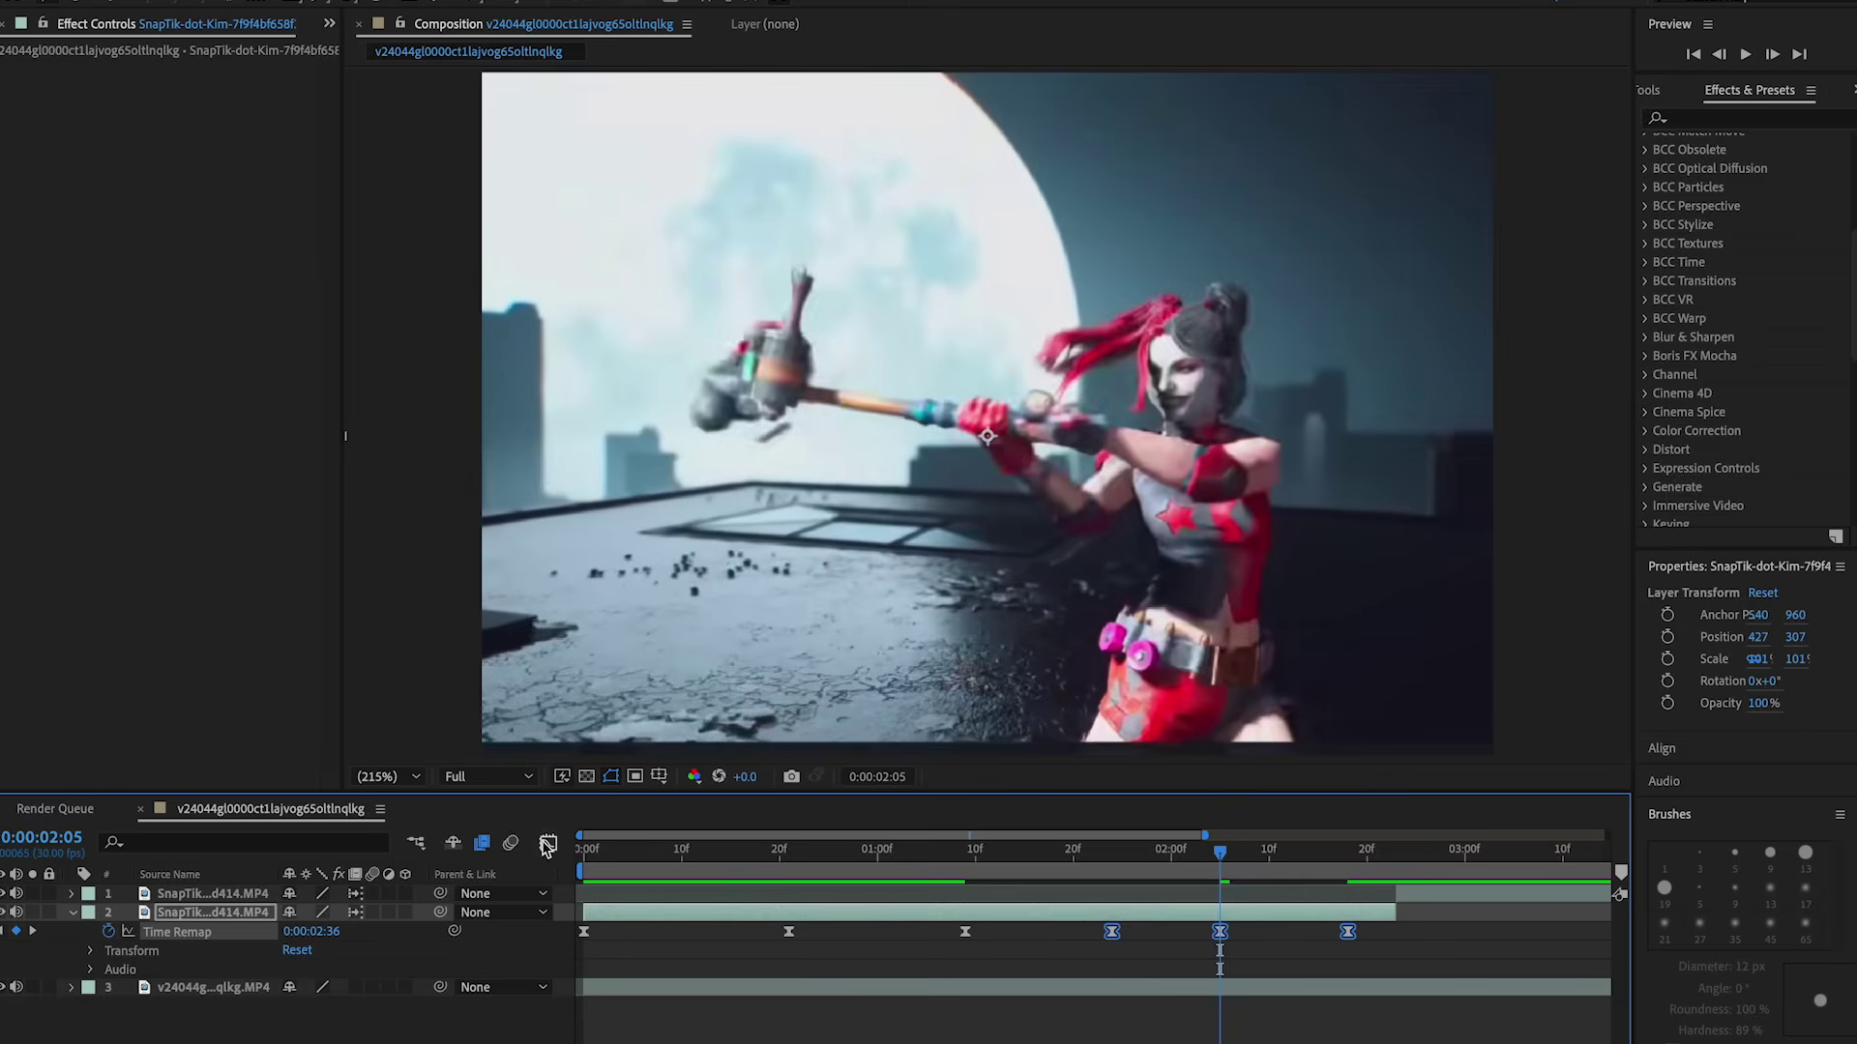
{"action": "left_click", "coordinate": [547, 844]}
{"action": "left_click_drag", "start_coordinate": [1220, 851], "coordinate": [965, 876]}
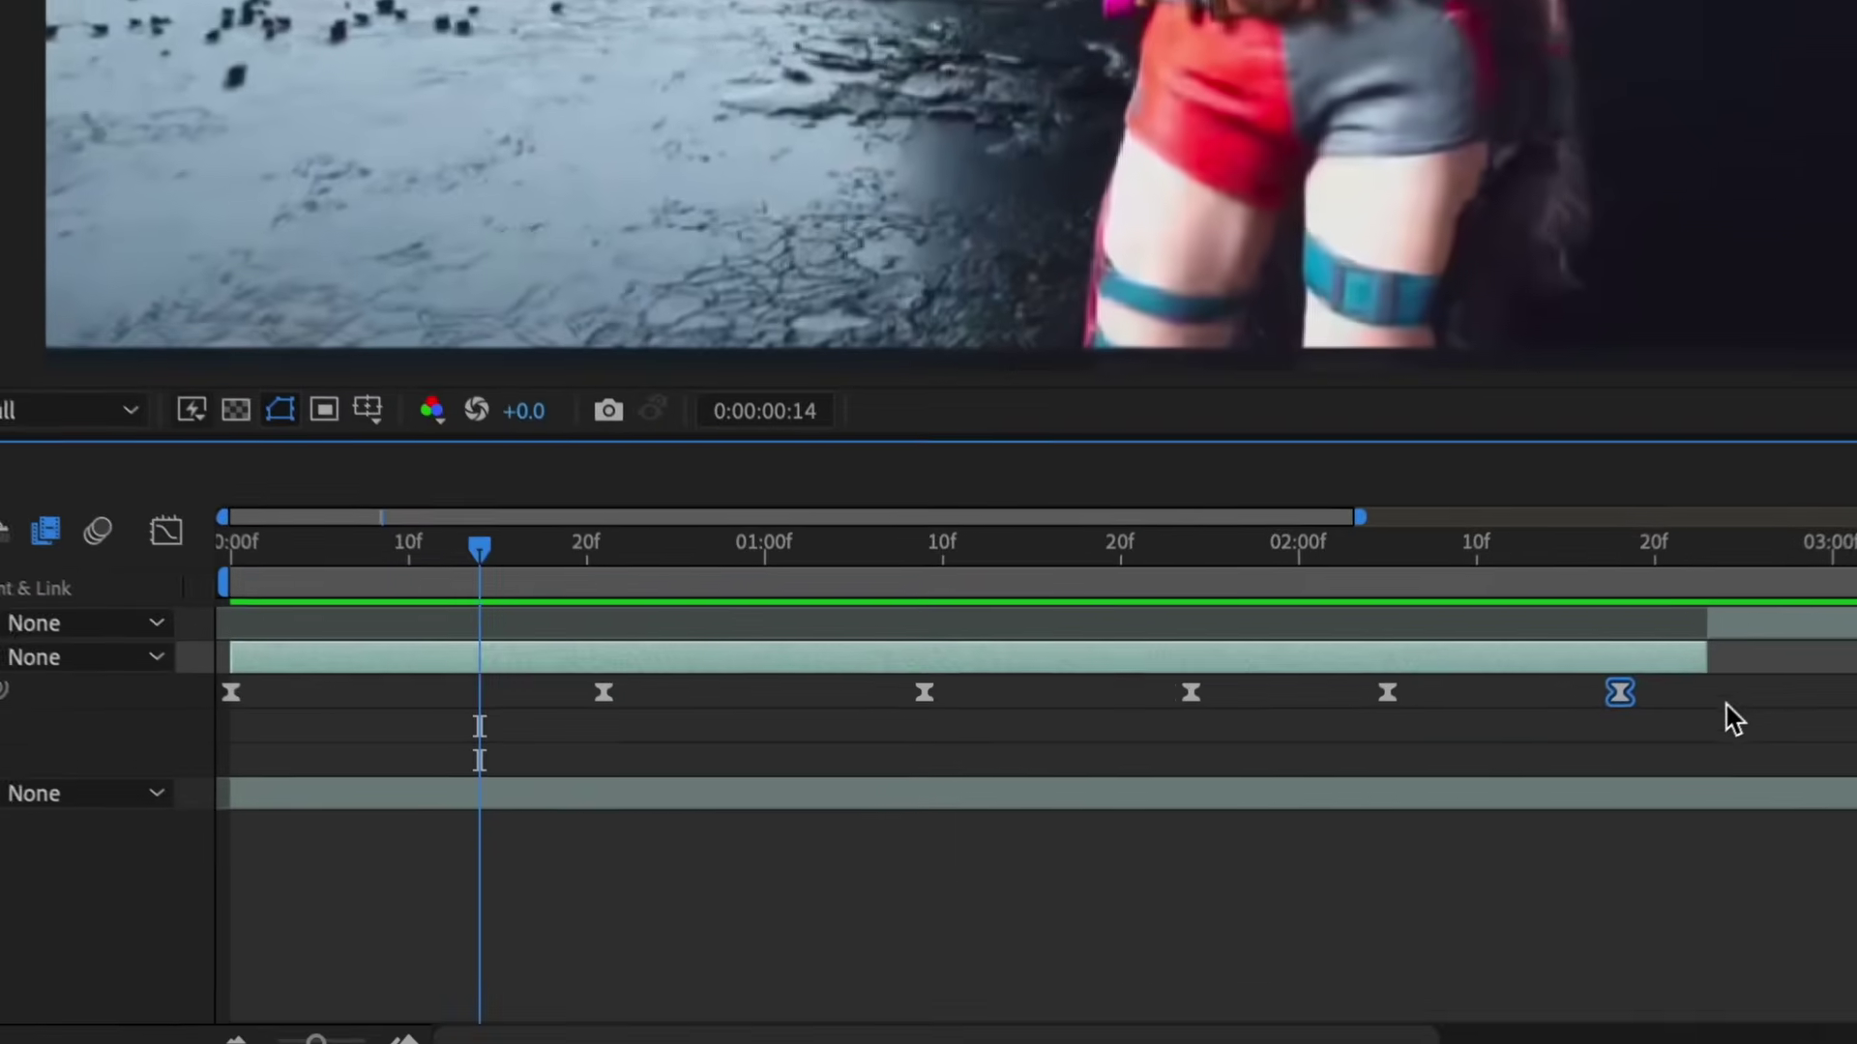
Select all Time Remap keyframes and shift them about six frames earlier
{"action": "left_click_drag", "start_coordinate": [1731, 720], "coordinate": [168, 696]}
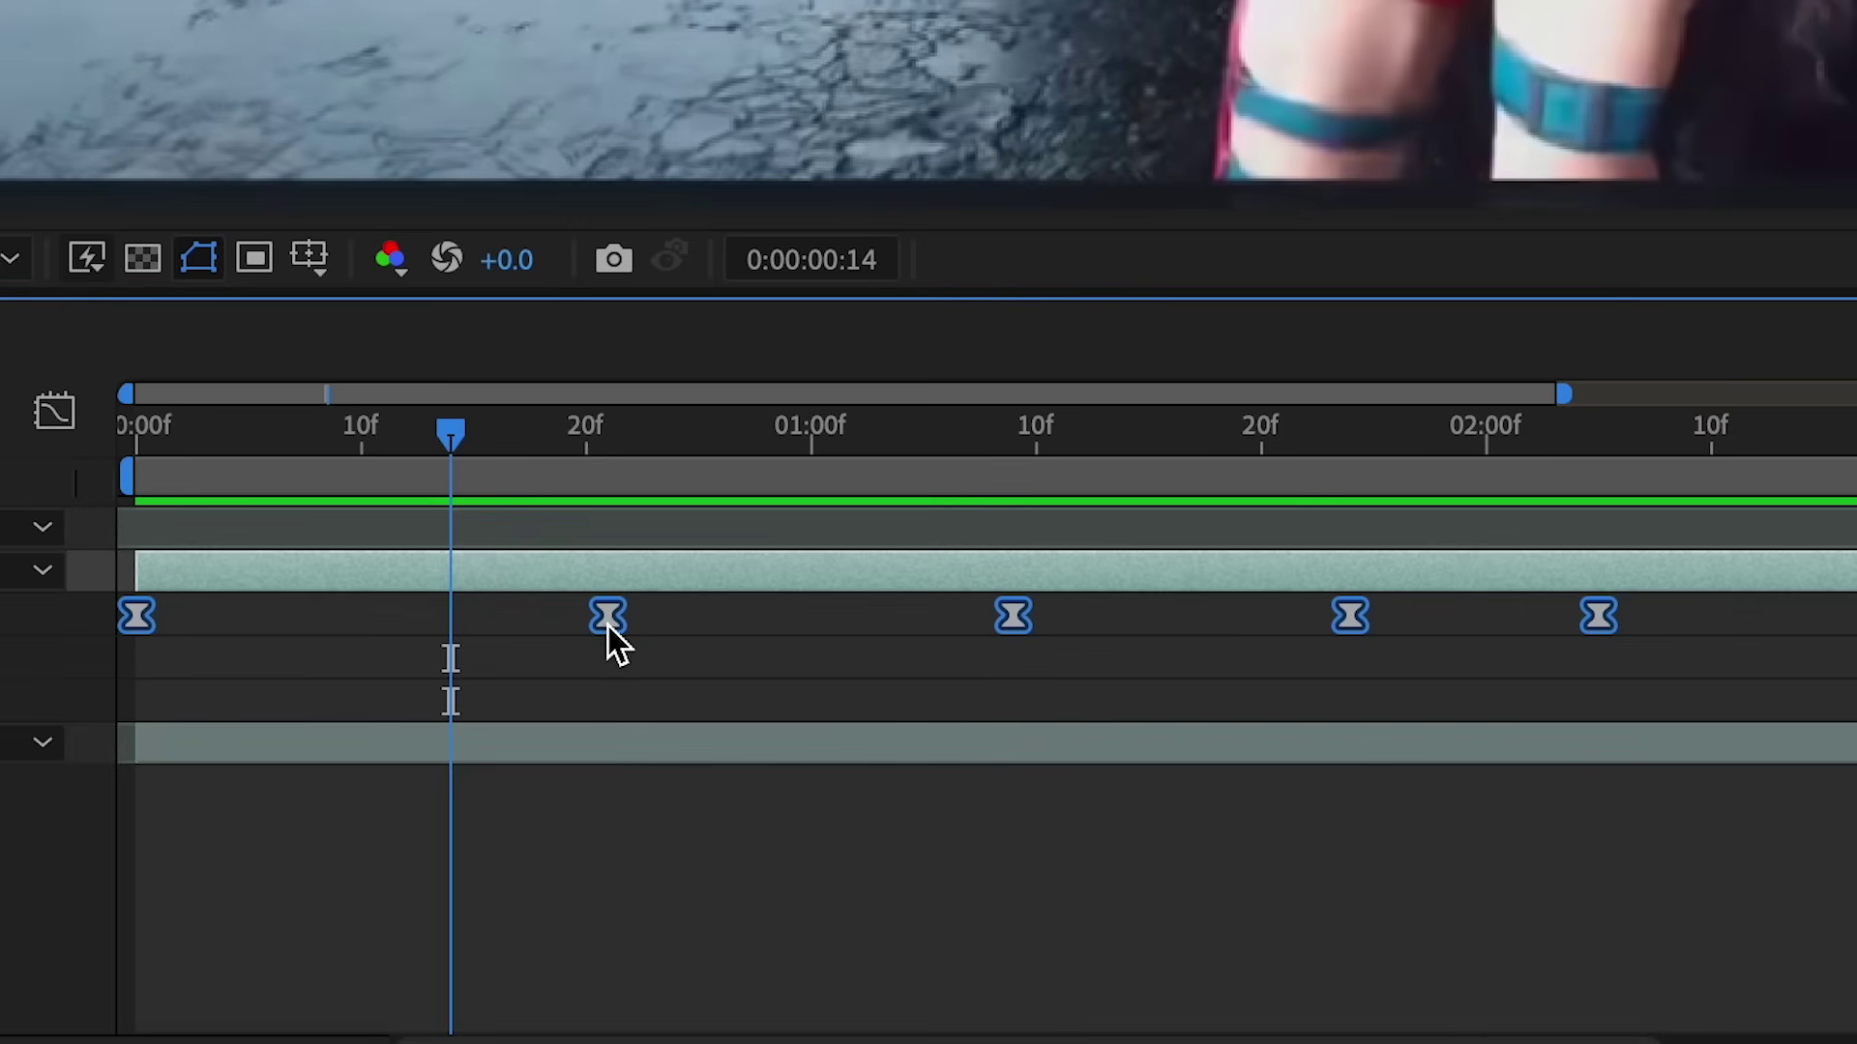
{"action": "left_click_drag", "start_coordinate": [608, 624], "coordinate": [474, 634]}
{"action": "left_click_drag", "start_coordinate": [455, 473], "coordinate": [135, 473]}
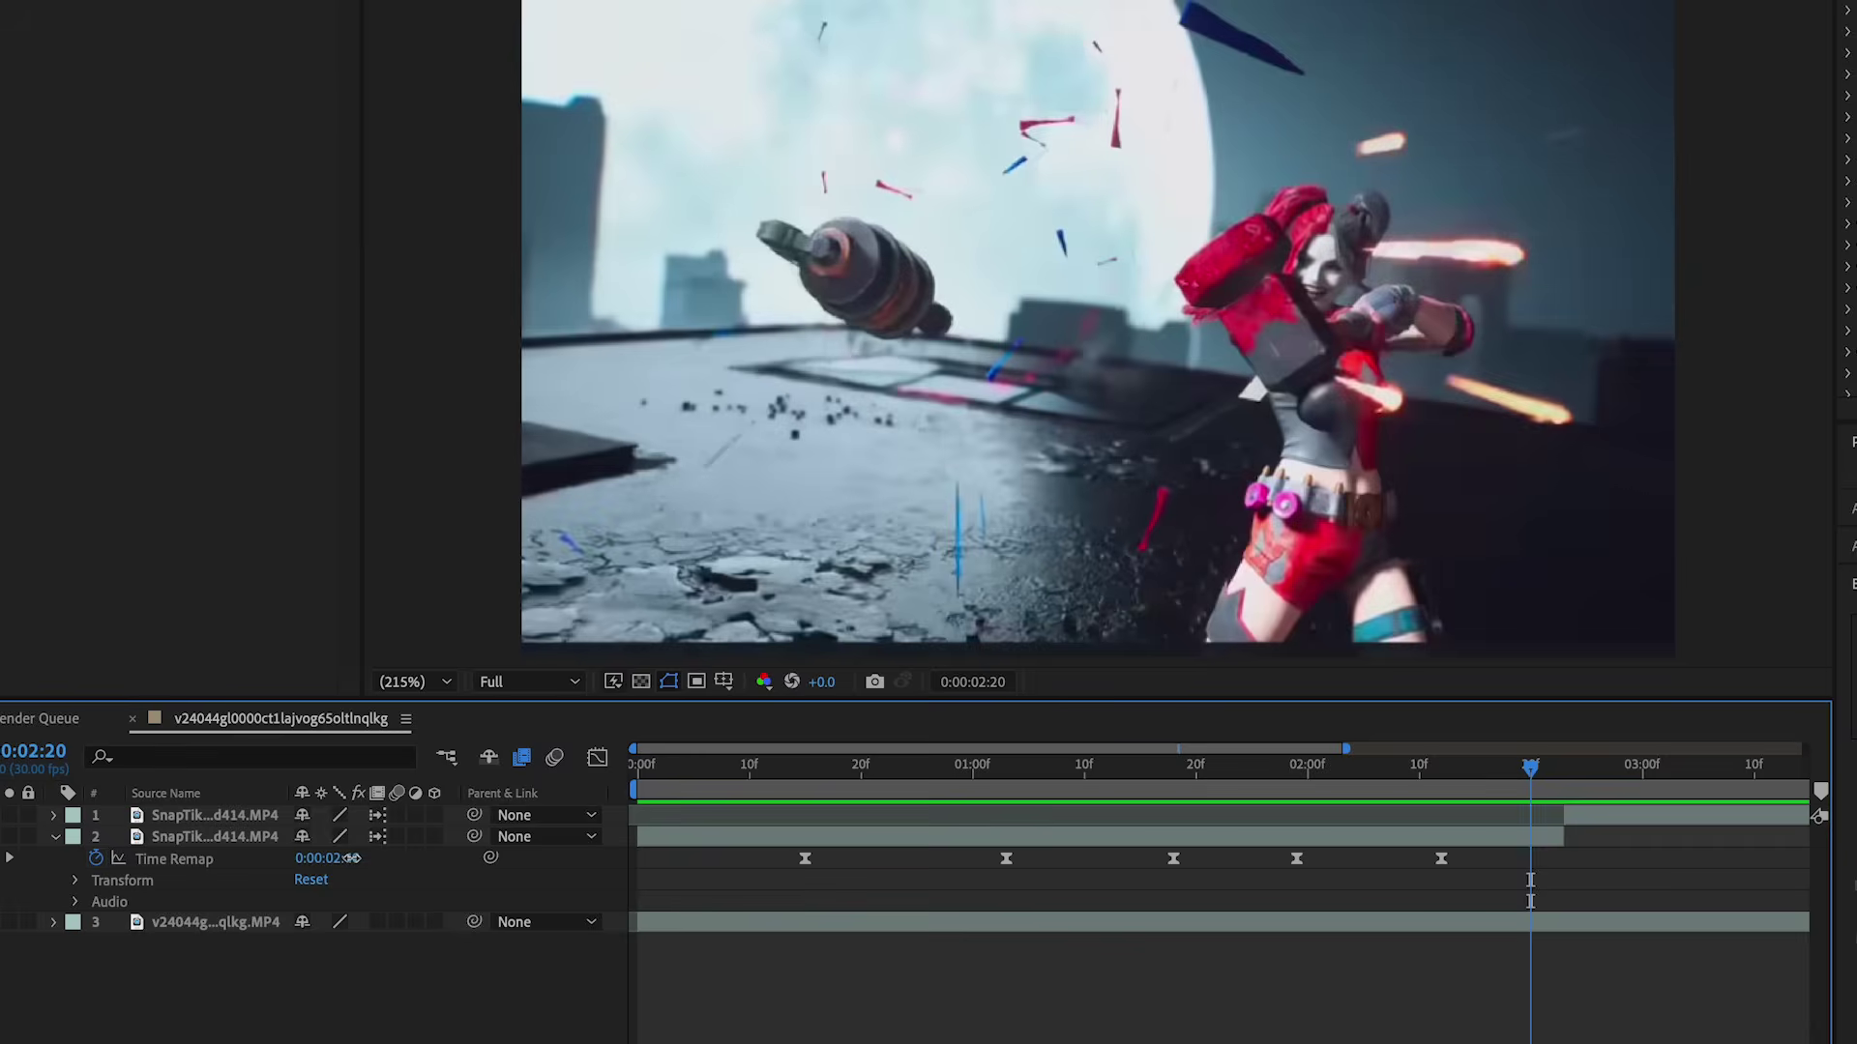
Add a final Time Remap keyframe just past the clip's end at about 0:00:02:25
{"action": "left_click_drag", "start_coordinate": [308, 861], "coordinate": [327, 861]}
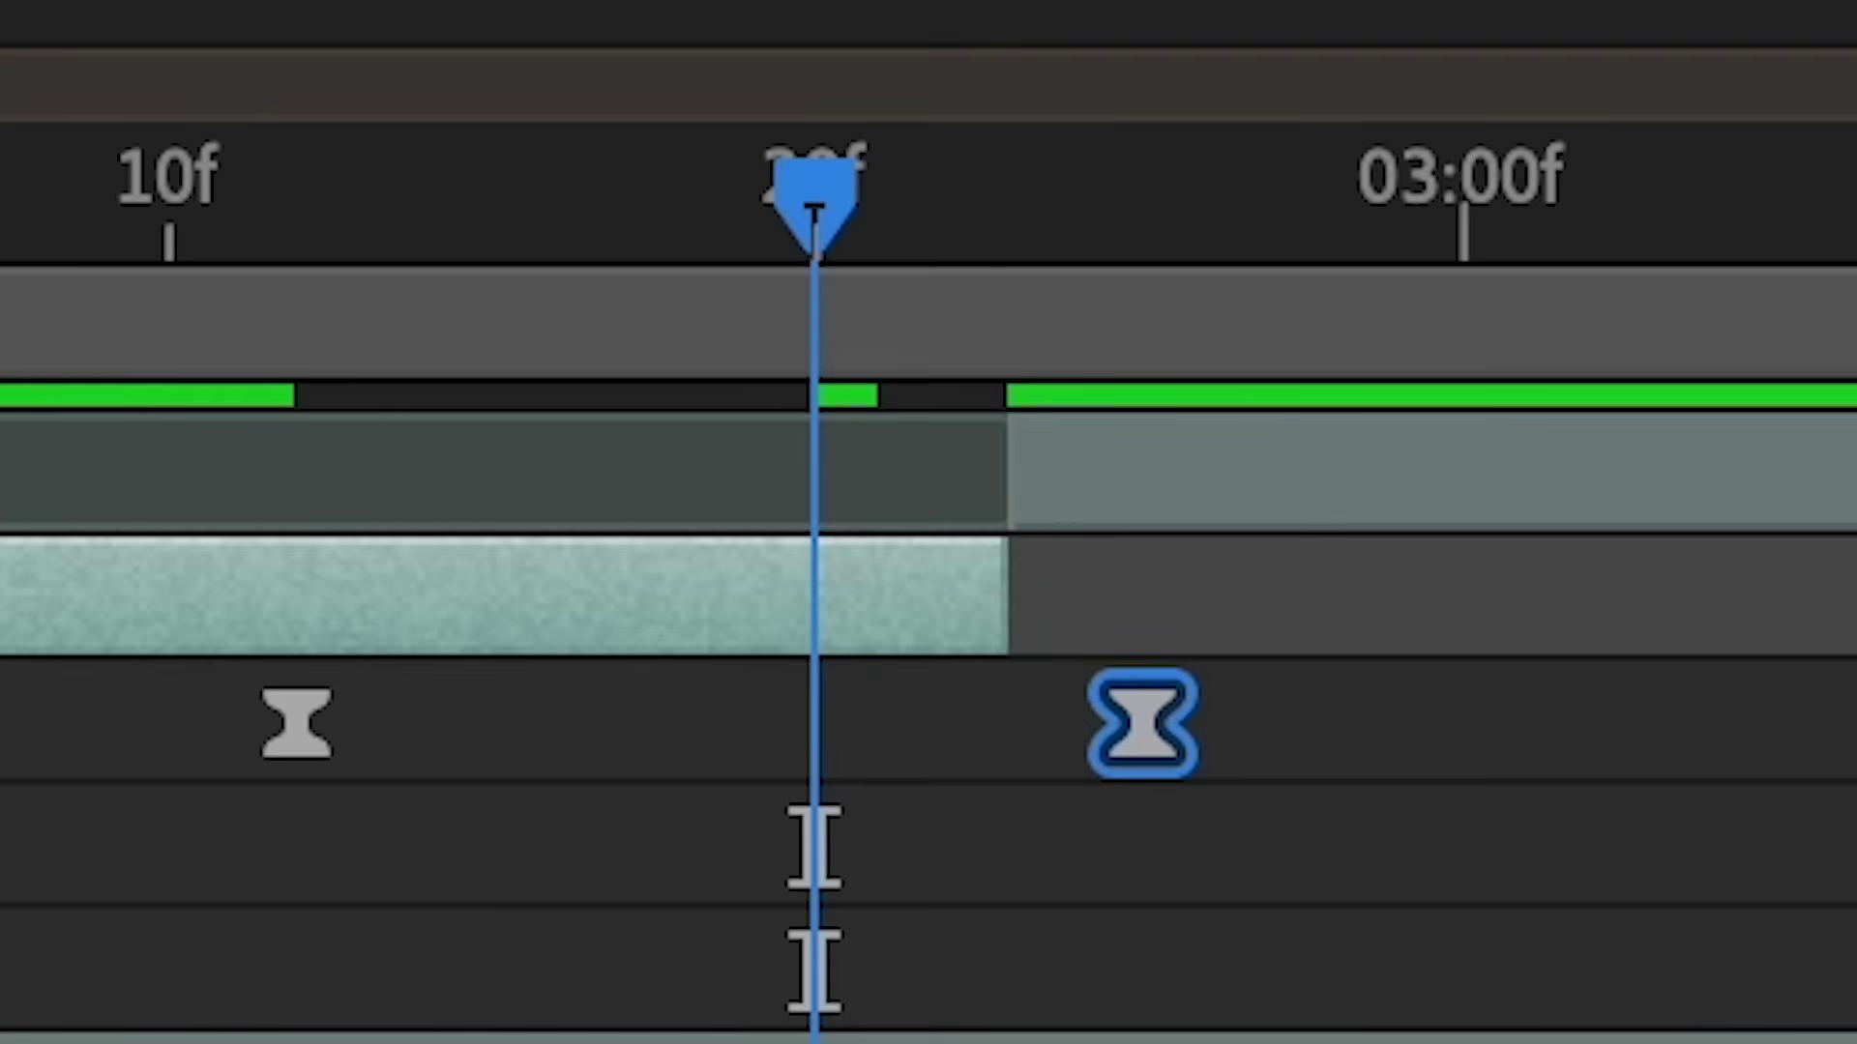
Shape the Time Remap value curve between the last two keyframes with their Bezier handles, and leave the Graph Editor
{"action": "key", "text": "shift+F3"}
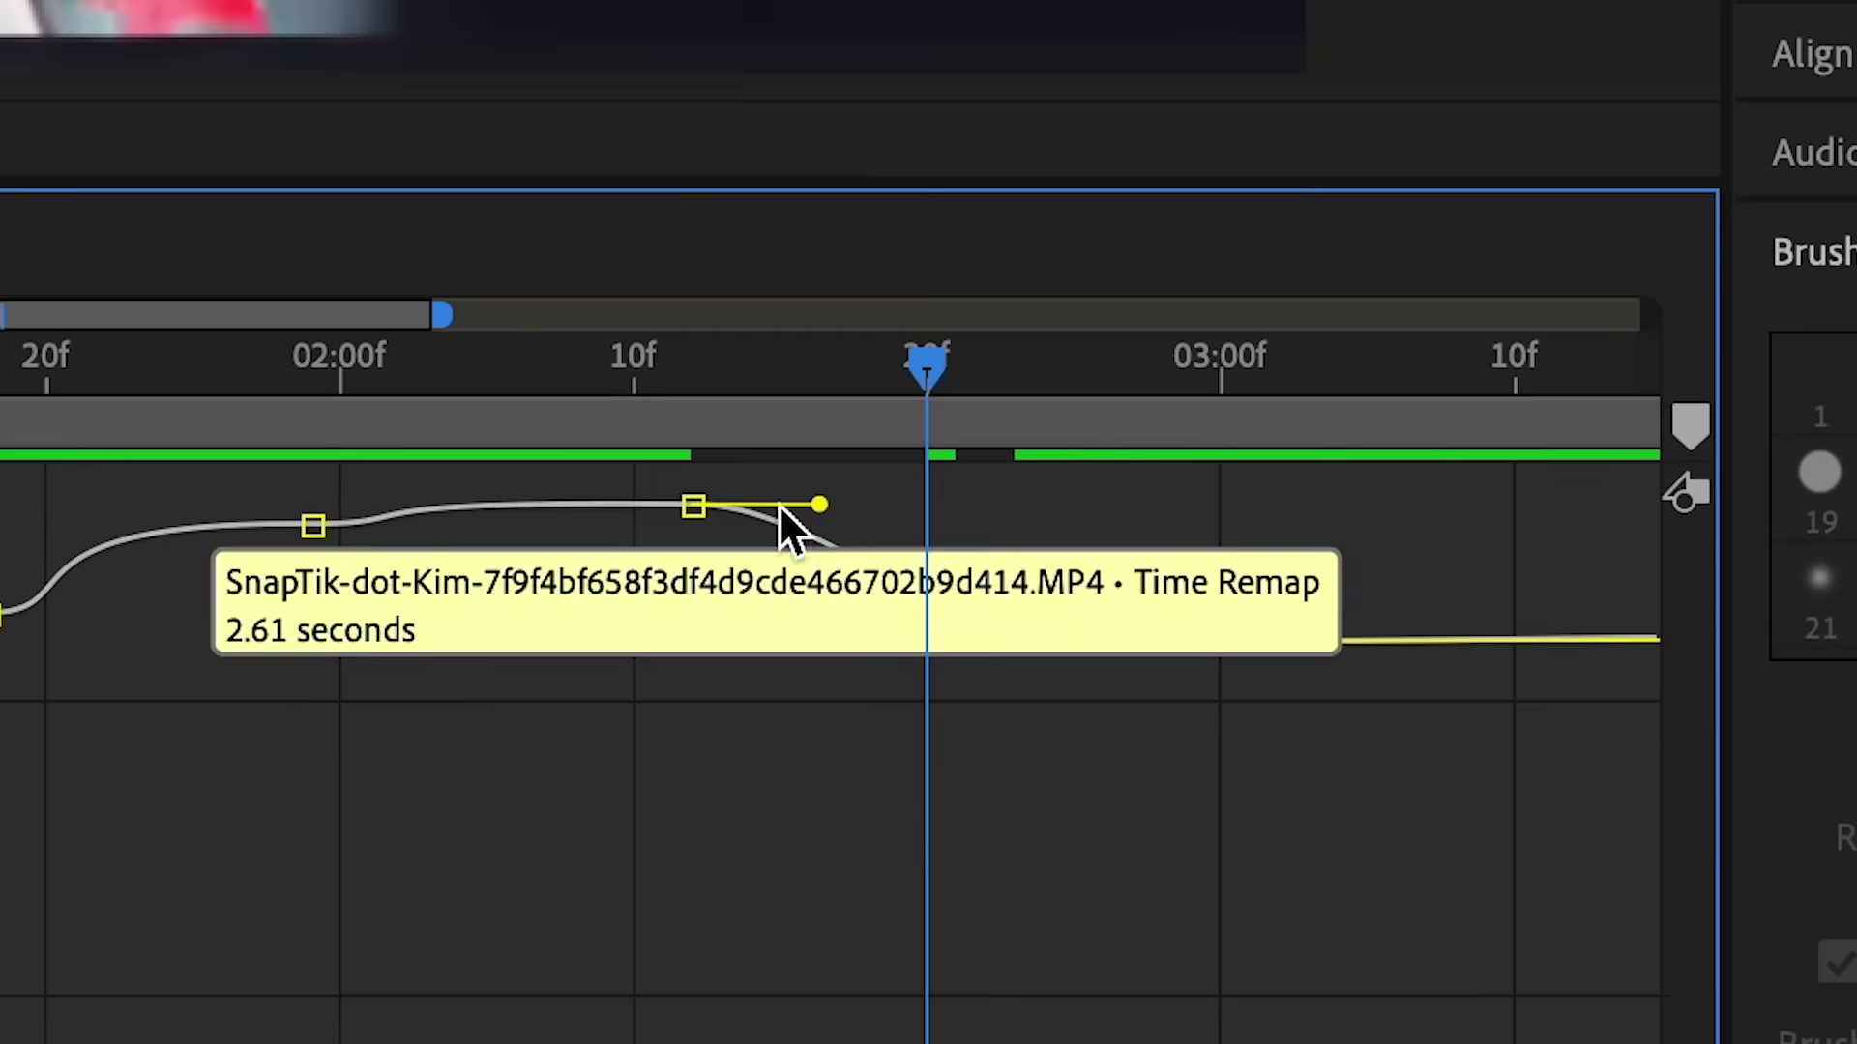
{"action": "left_click_drag", "start_coordinate": [945, 646], "coordinate": [962, 508]}
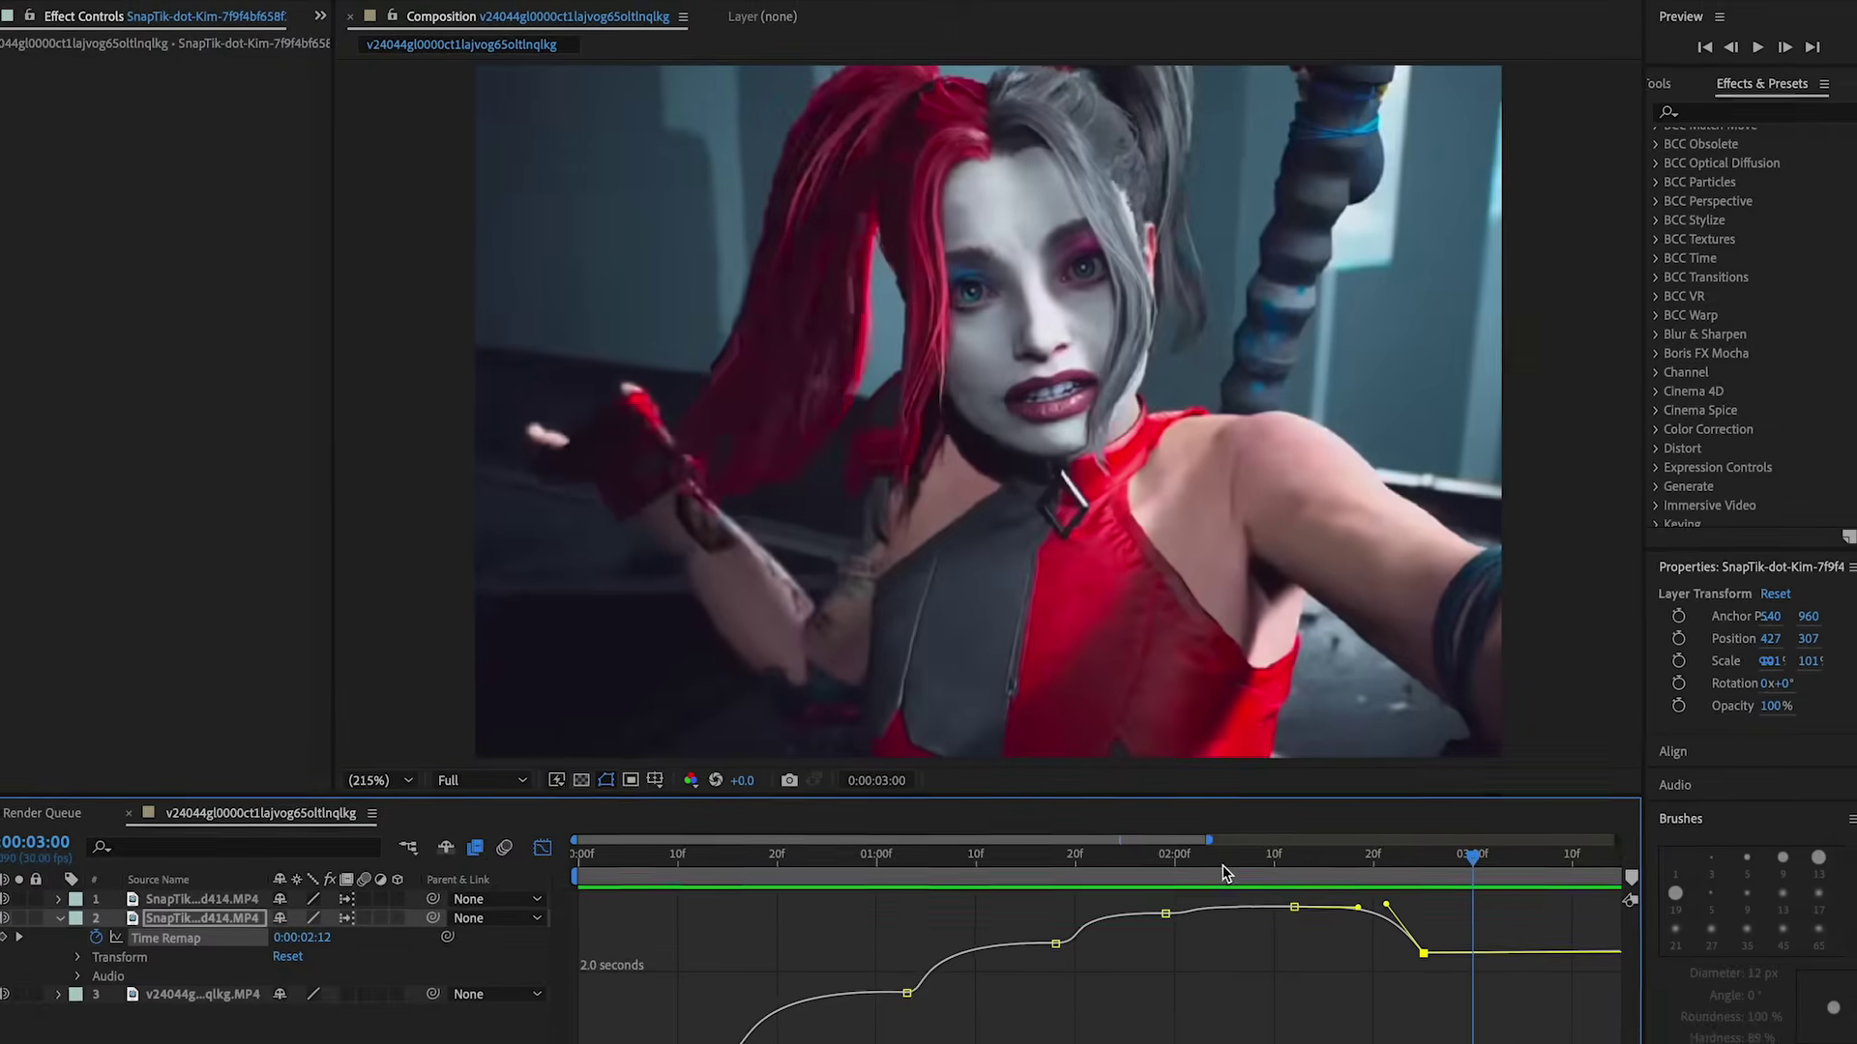
{"action": "left_click", "coordinate": [543, 847]}
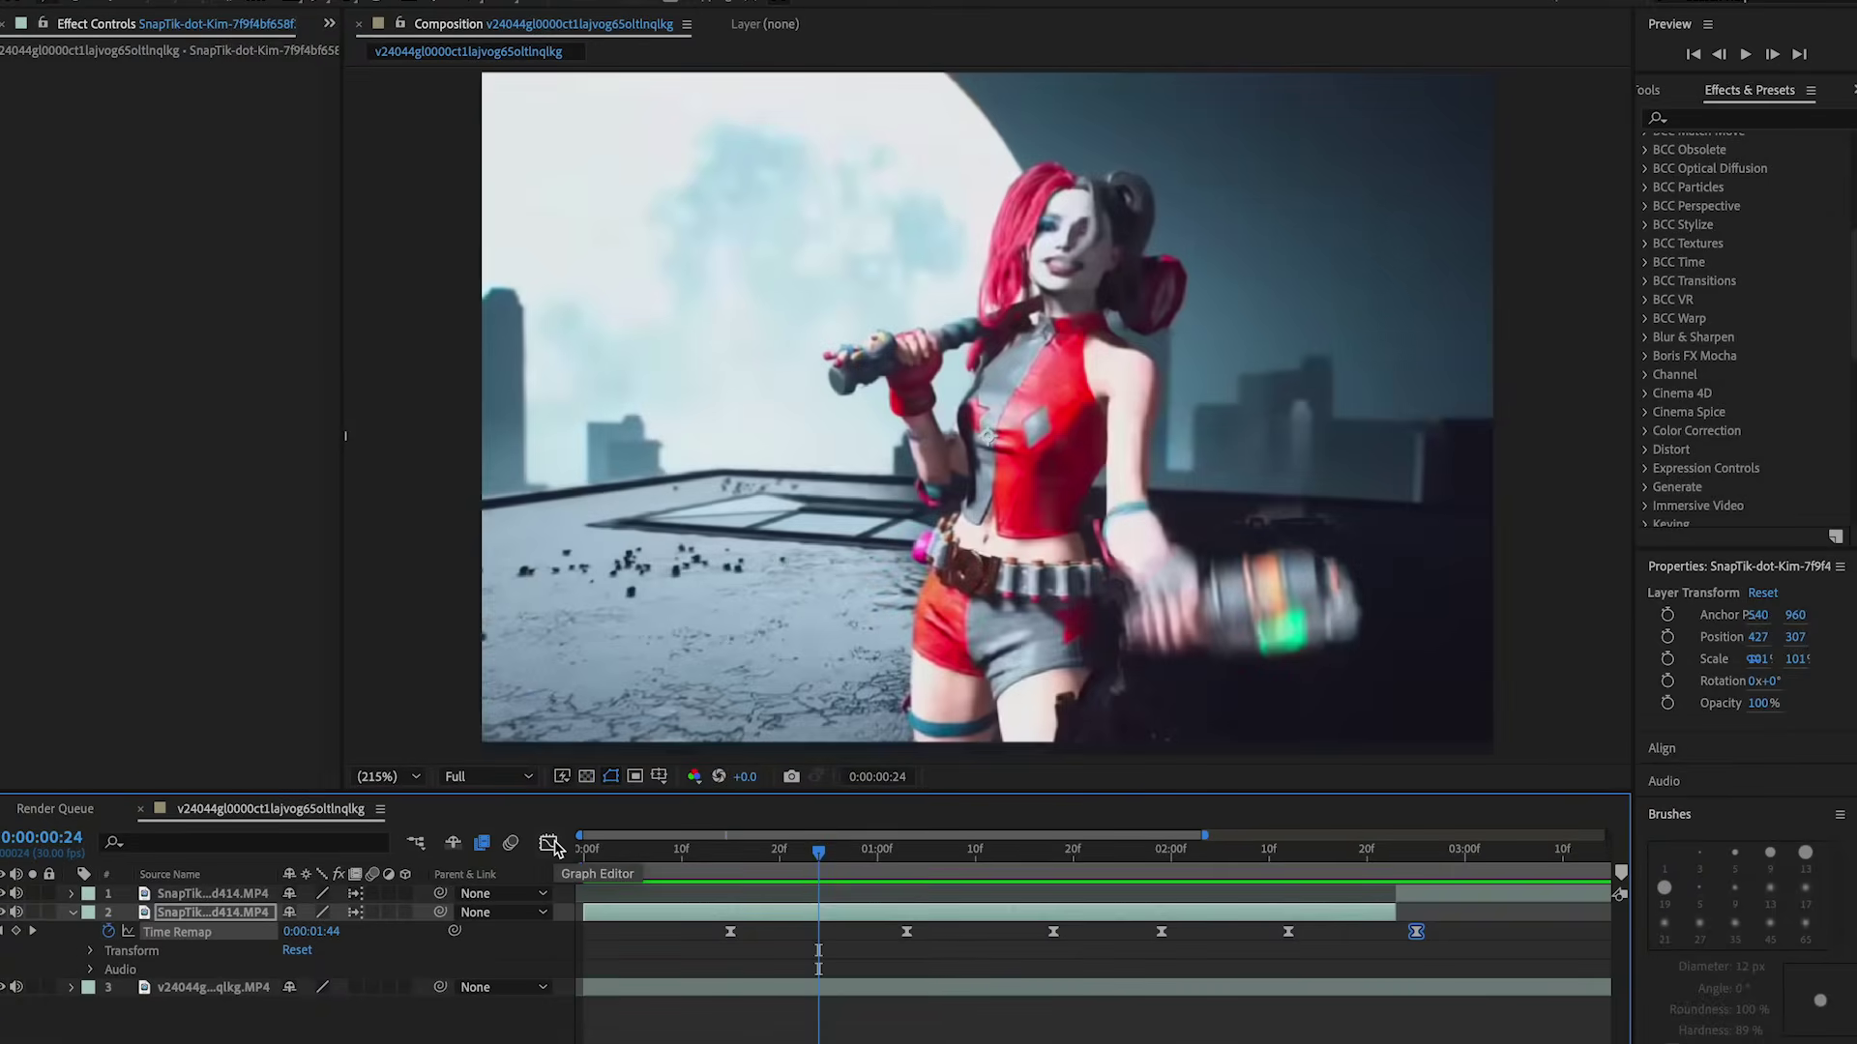
{"action": "left_click", "coordinate": [1184, 861]}
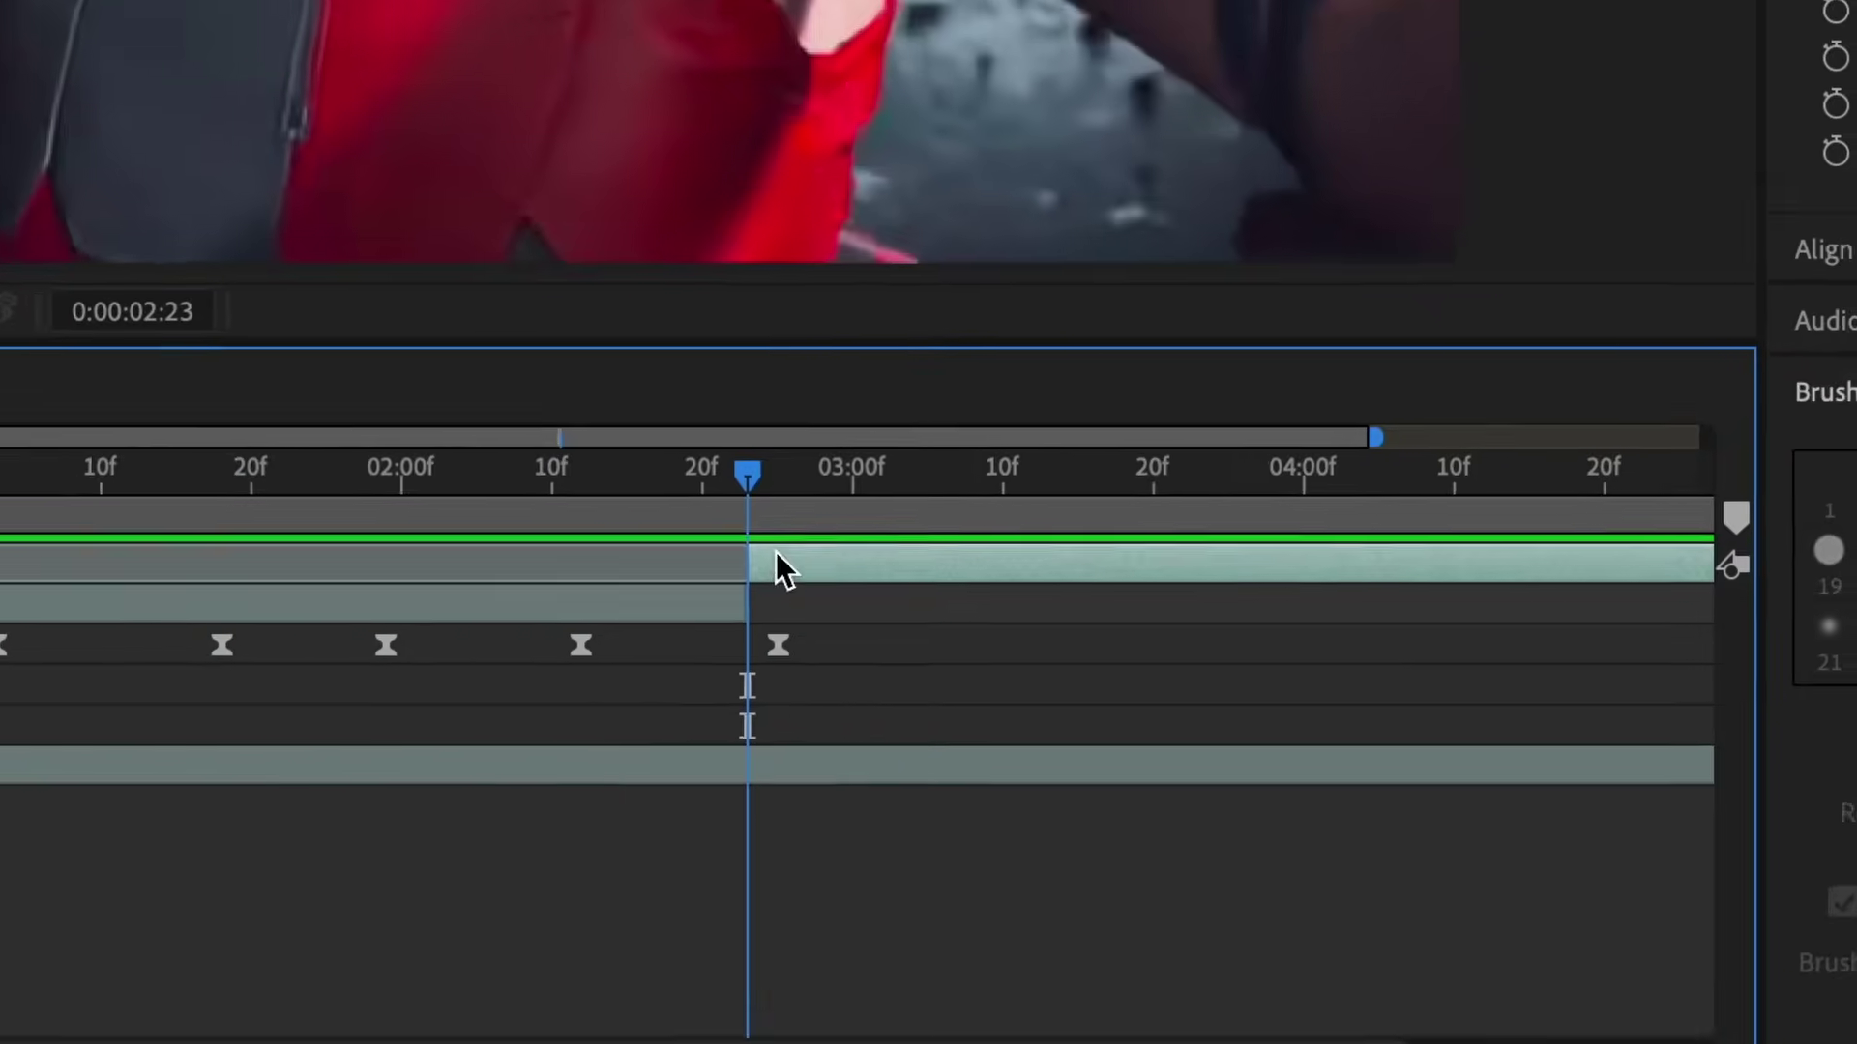
Apply Easy Ease to all Time Remap keyframes of the second clip and stretch their handles into smooth value-graph curves
{"action": "key", "text": "u"}
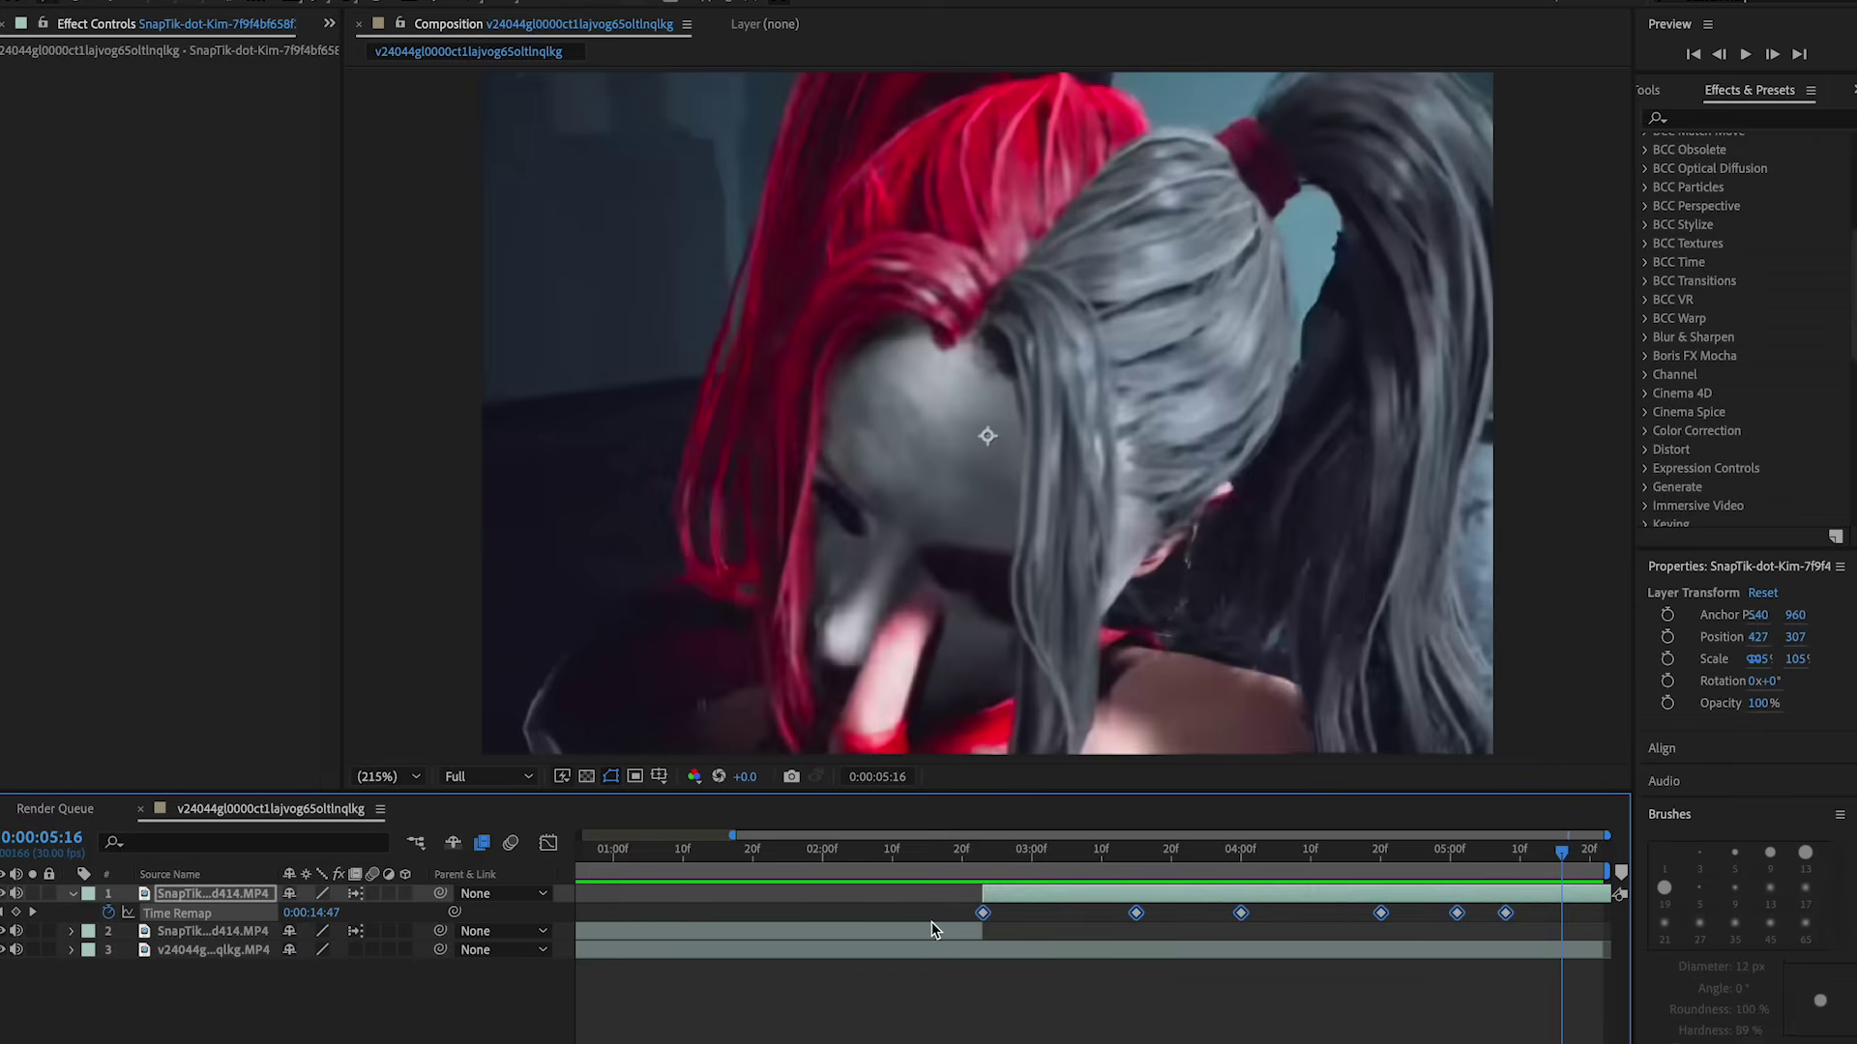
{"action": "key", "text": "F9"}
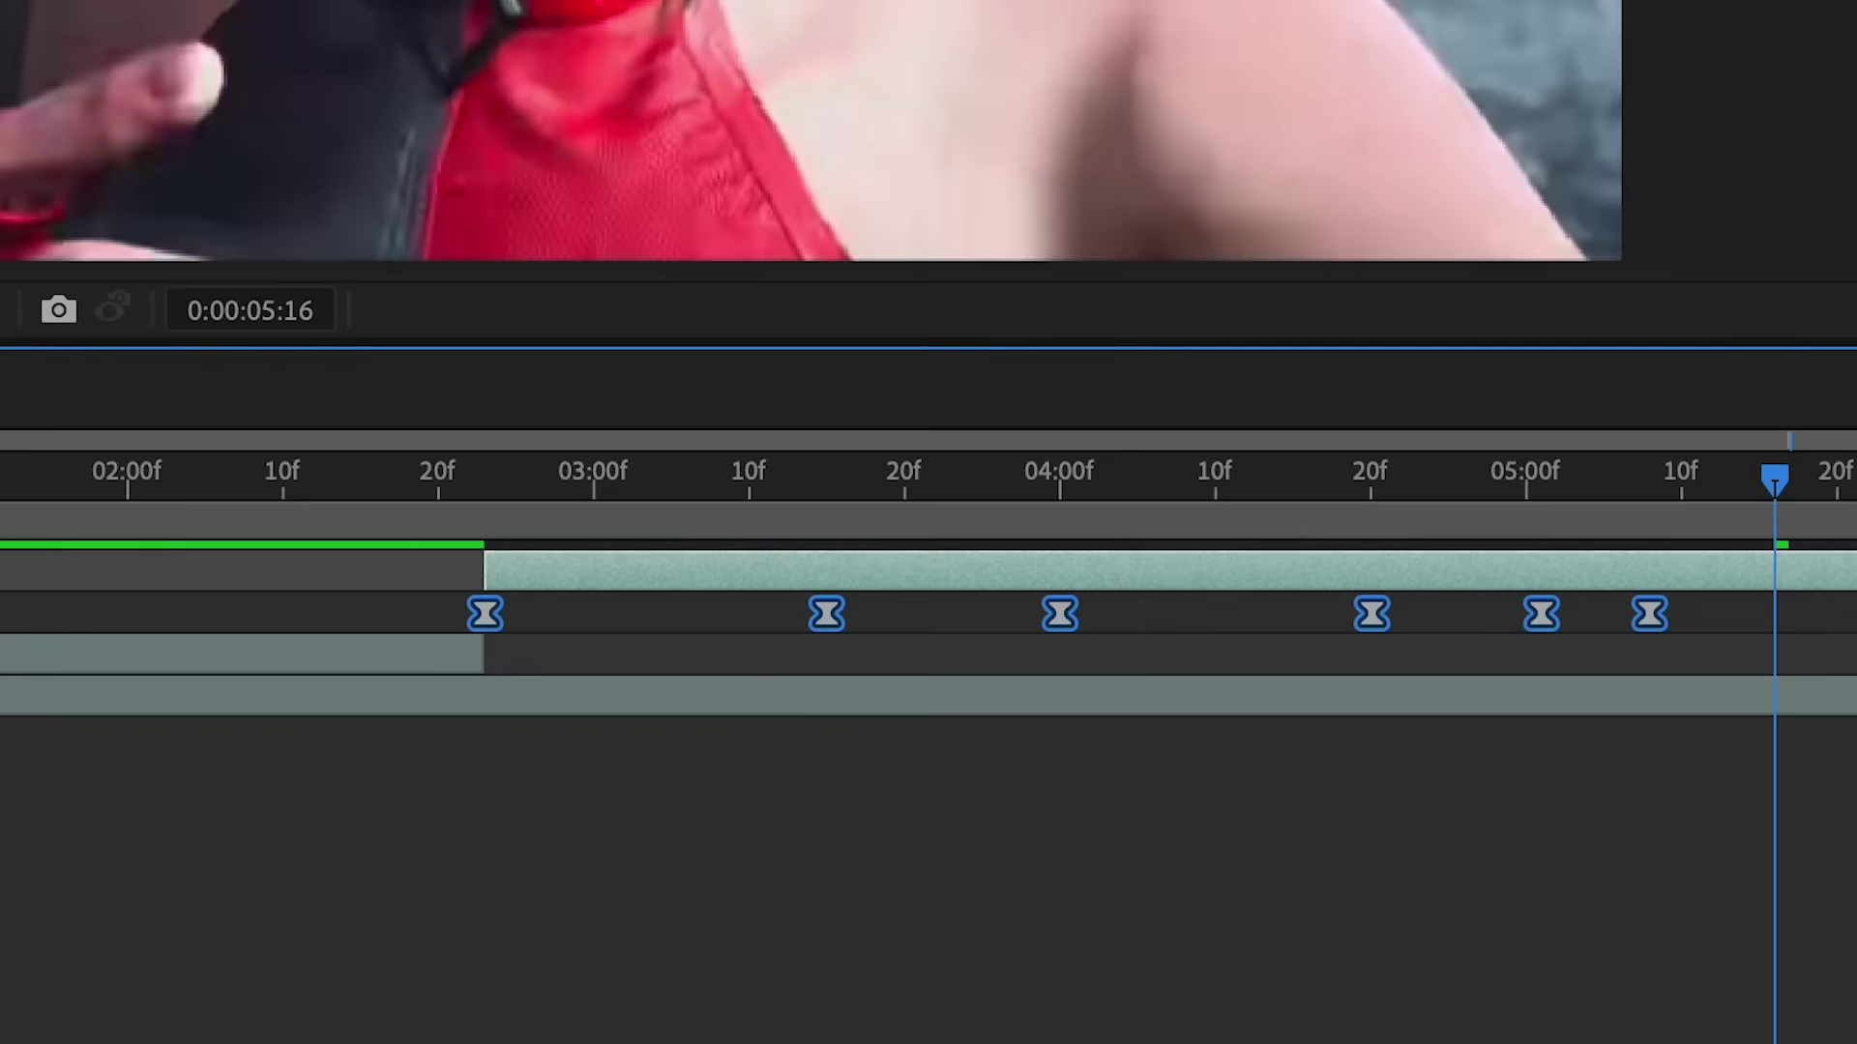
{"action": "key", "text": "shift+F3"}
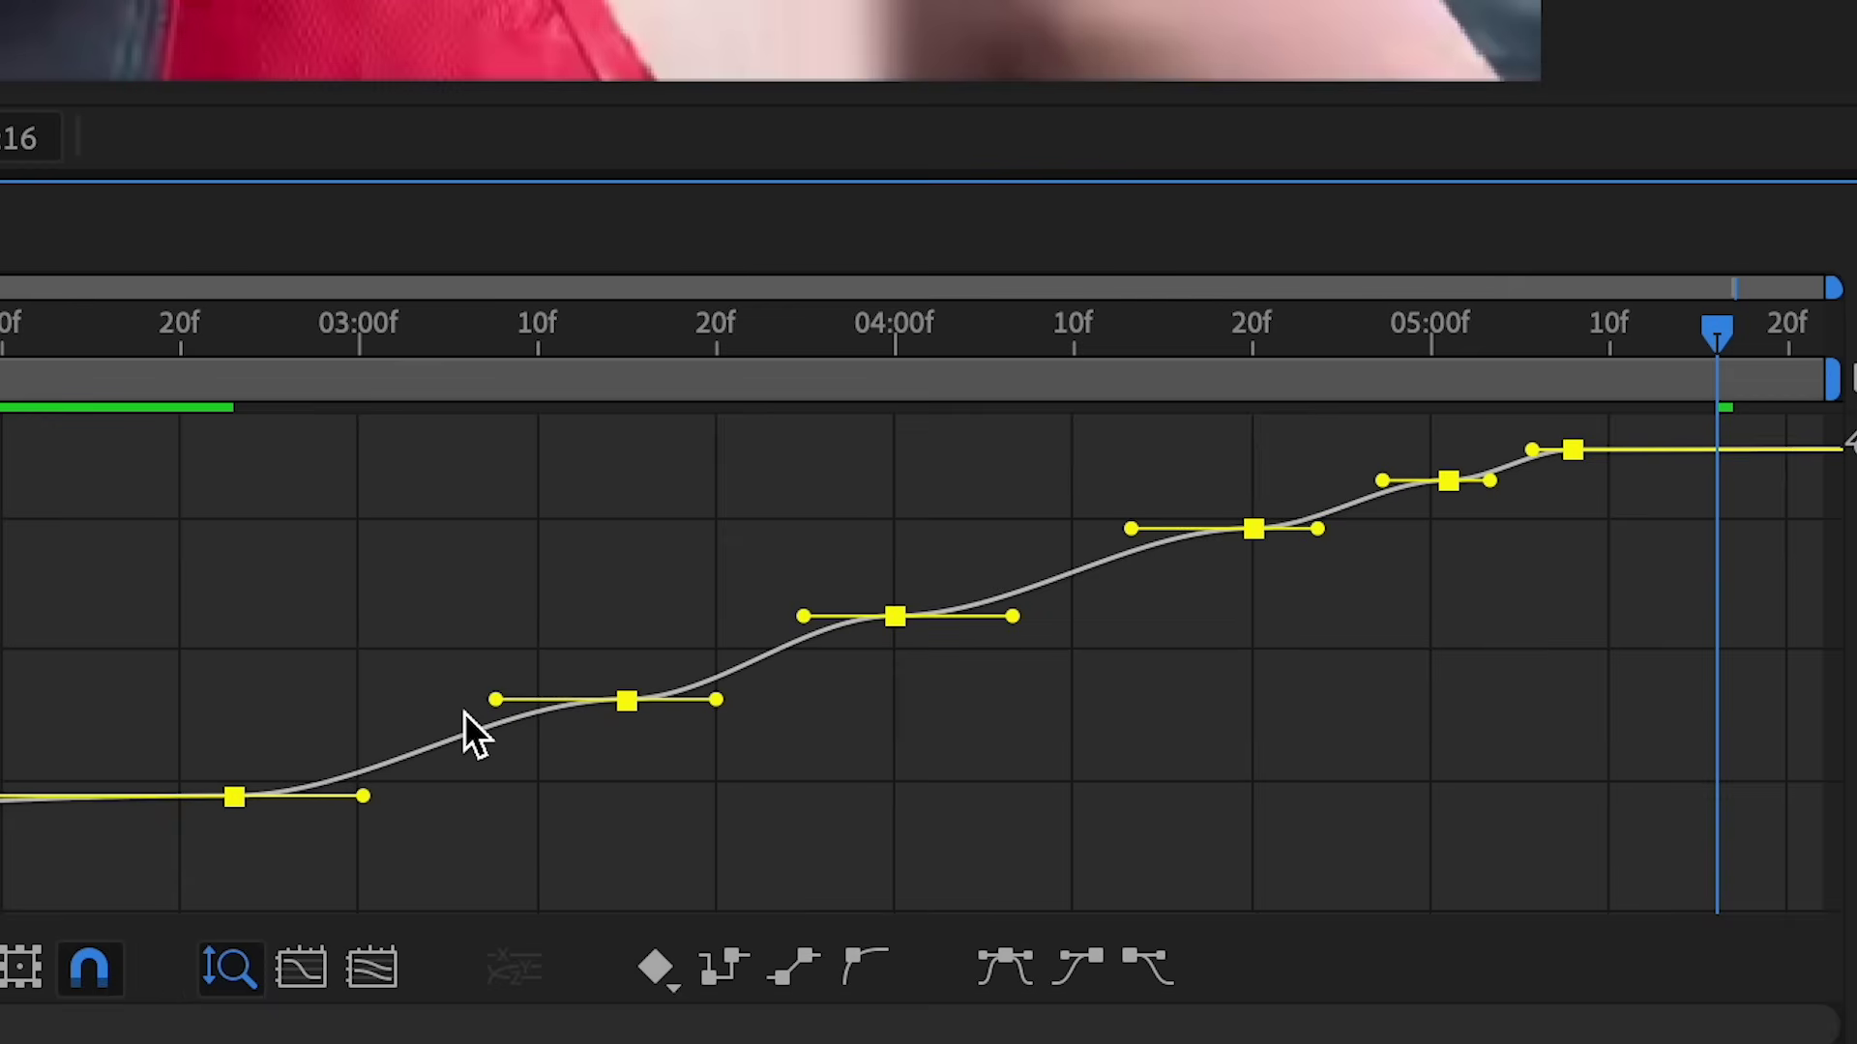
{"action": "left_click_drag", "start_coordinate": [495, 700], "coordinate": [389, 690]}
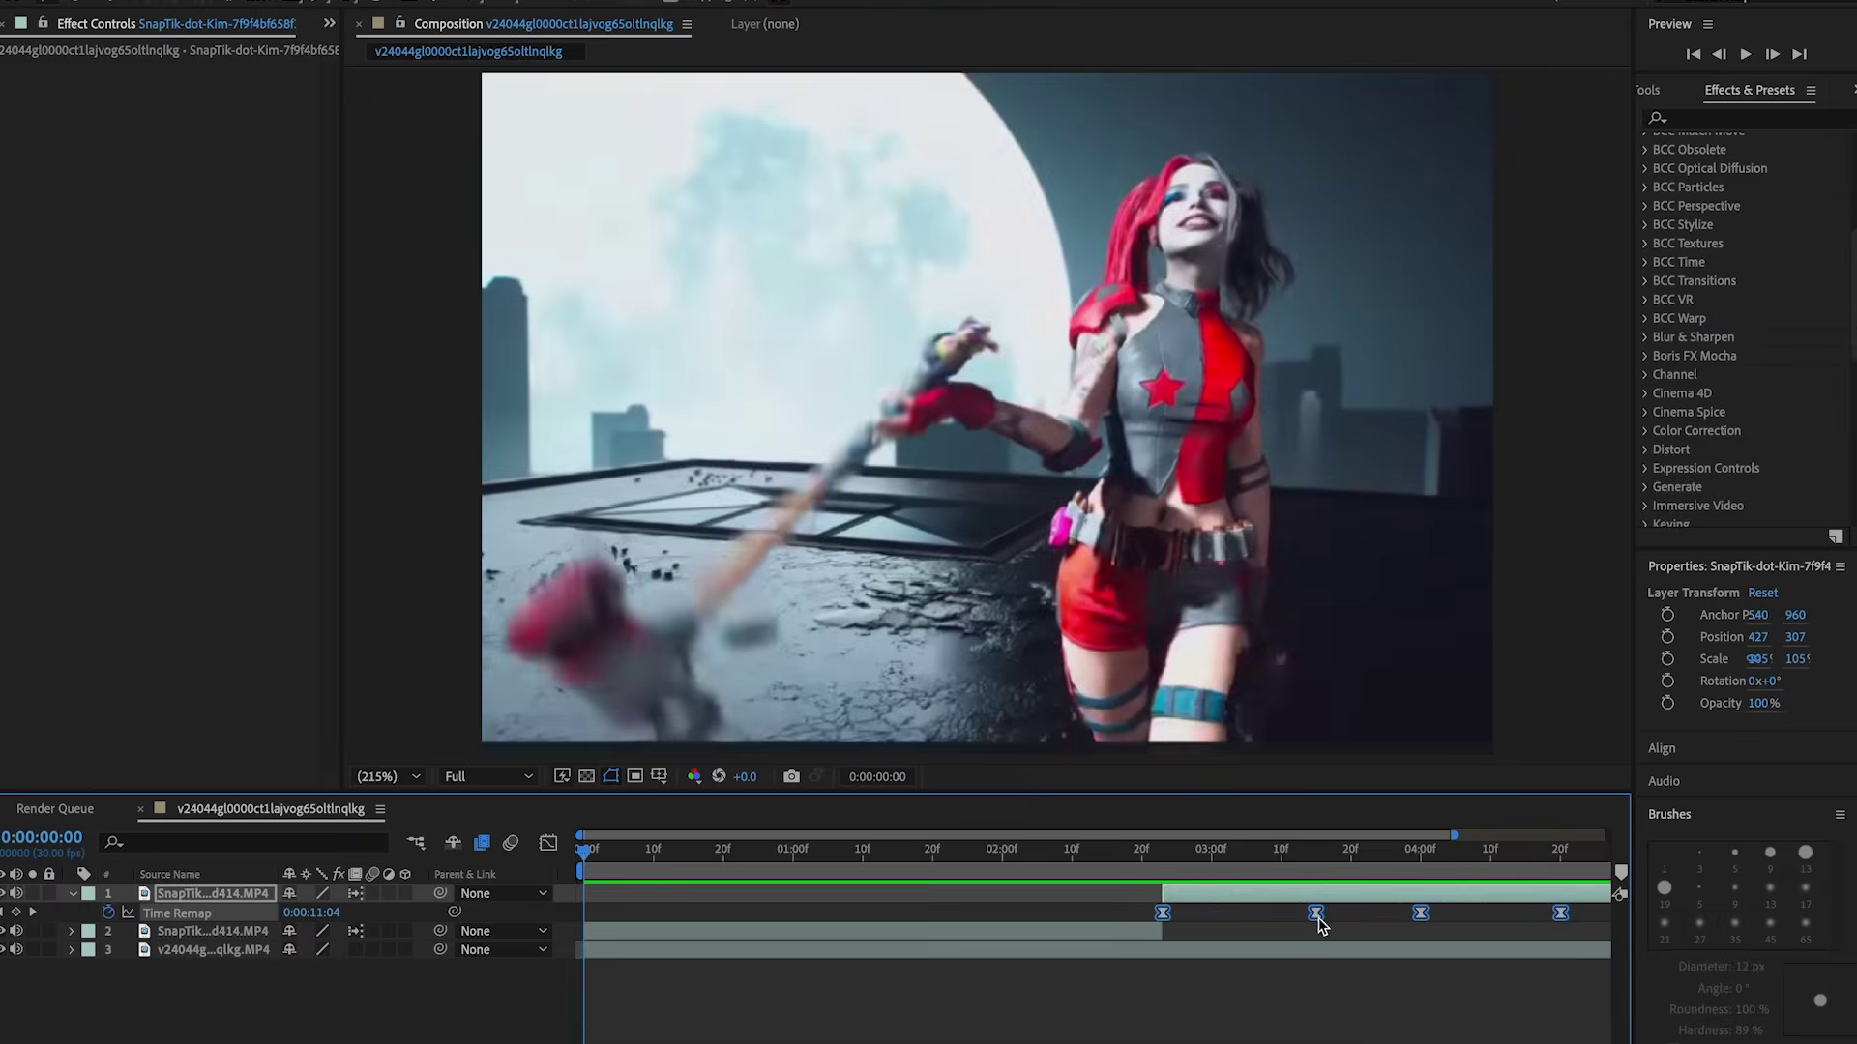
Shift the second clip's Time Remap keyframes about five frames earlier and place the final keyframe at about 0:00:05:21
{"action": "key", "text": "i"}
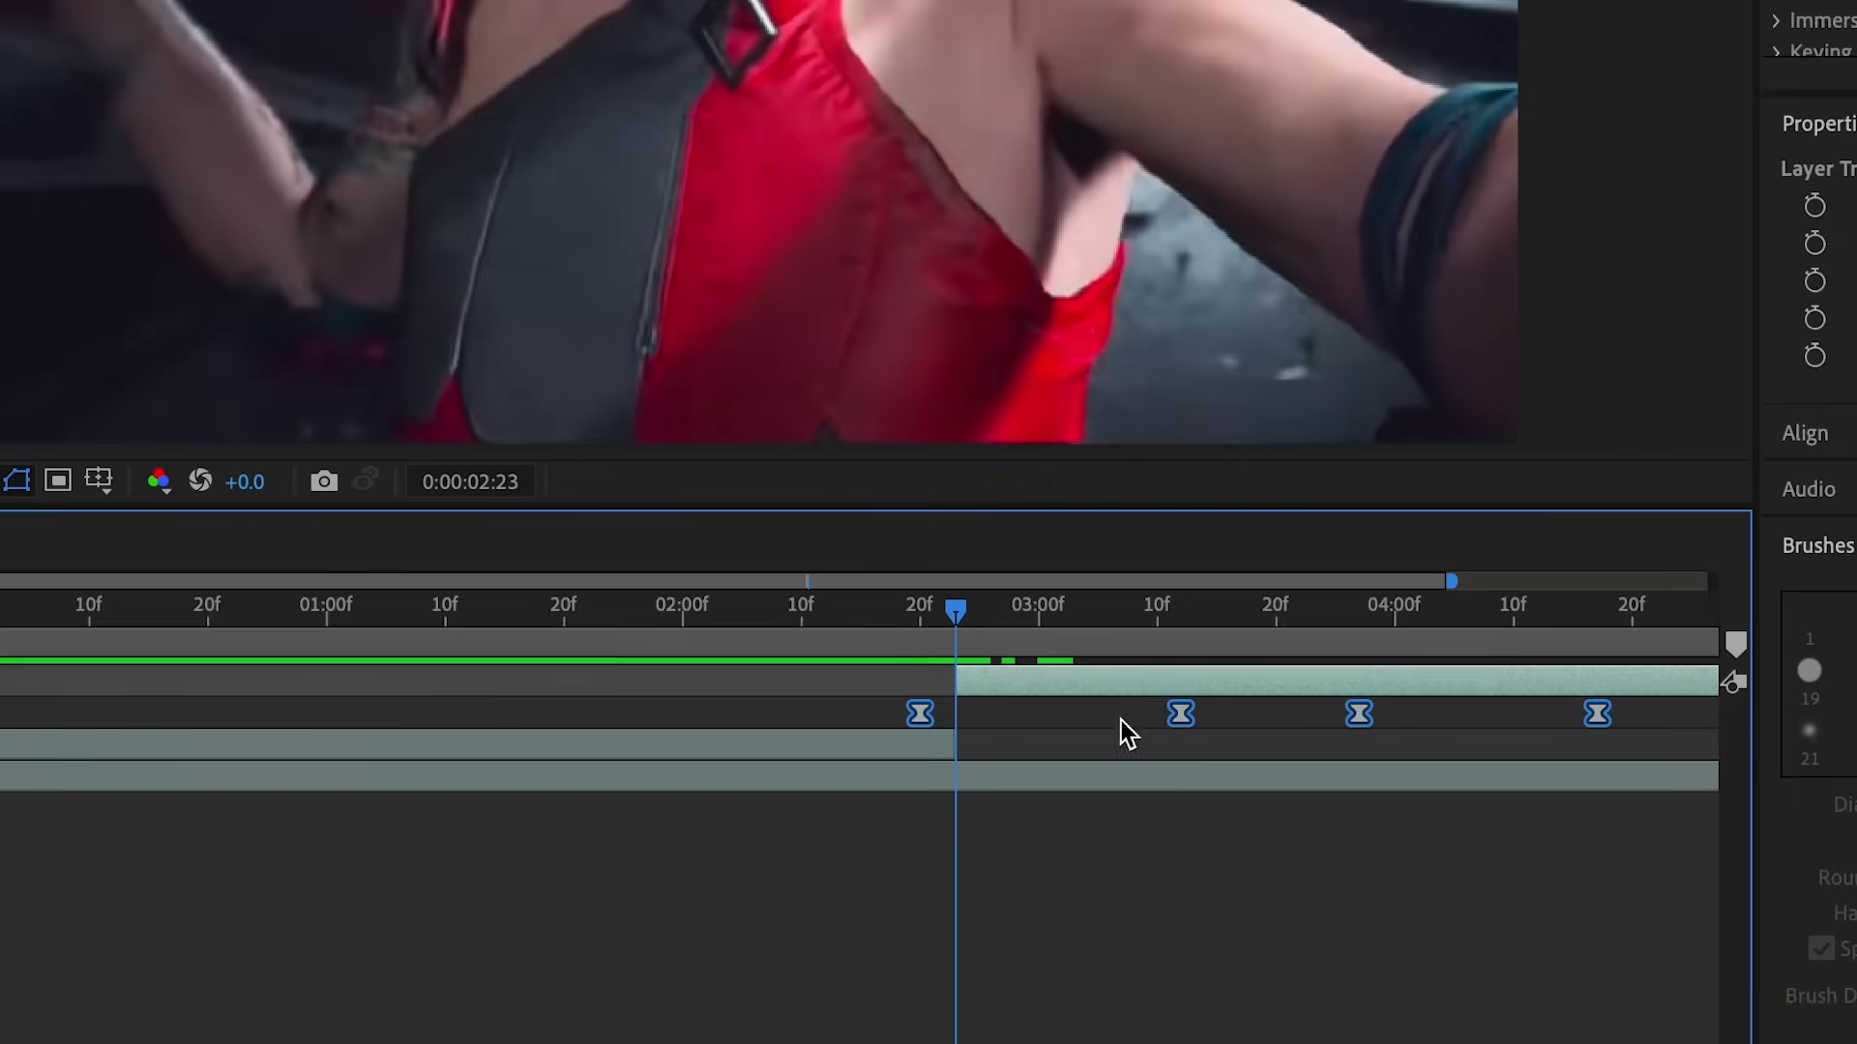
{"action": "left_click_drag", "start_coordinate": [1179, 715], "coordinate": [1158, 715]}
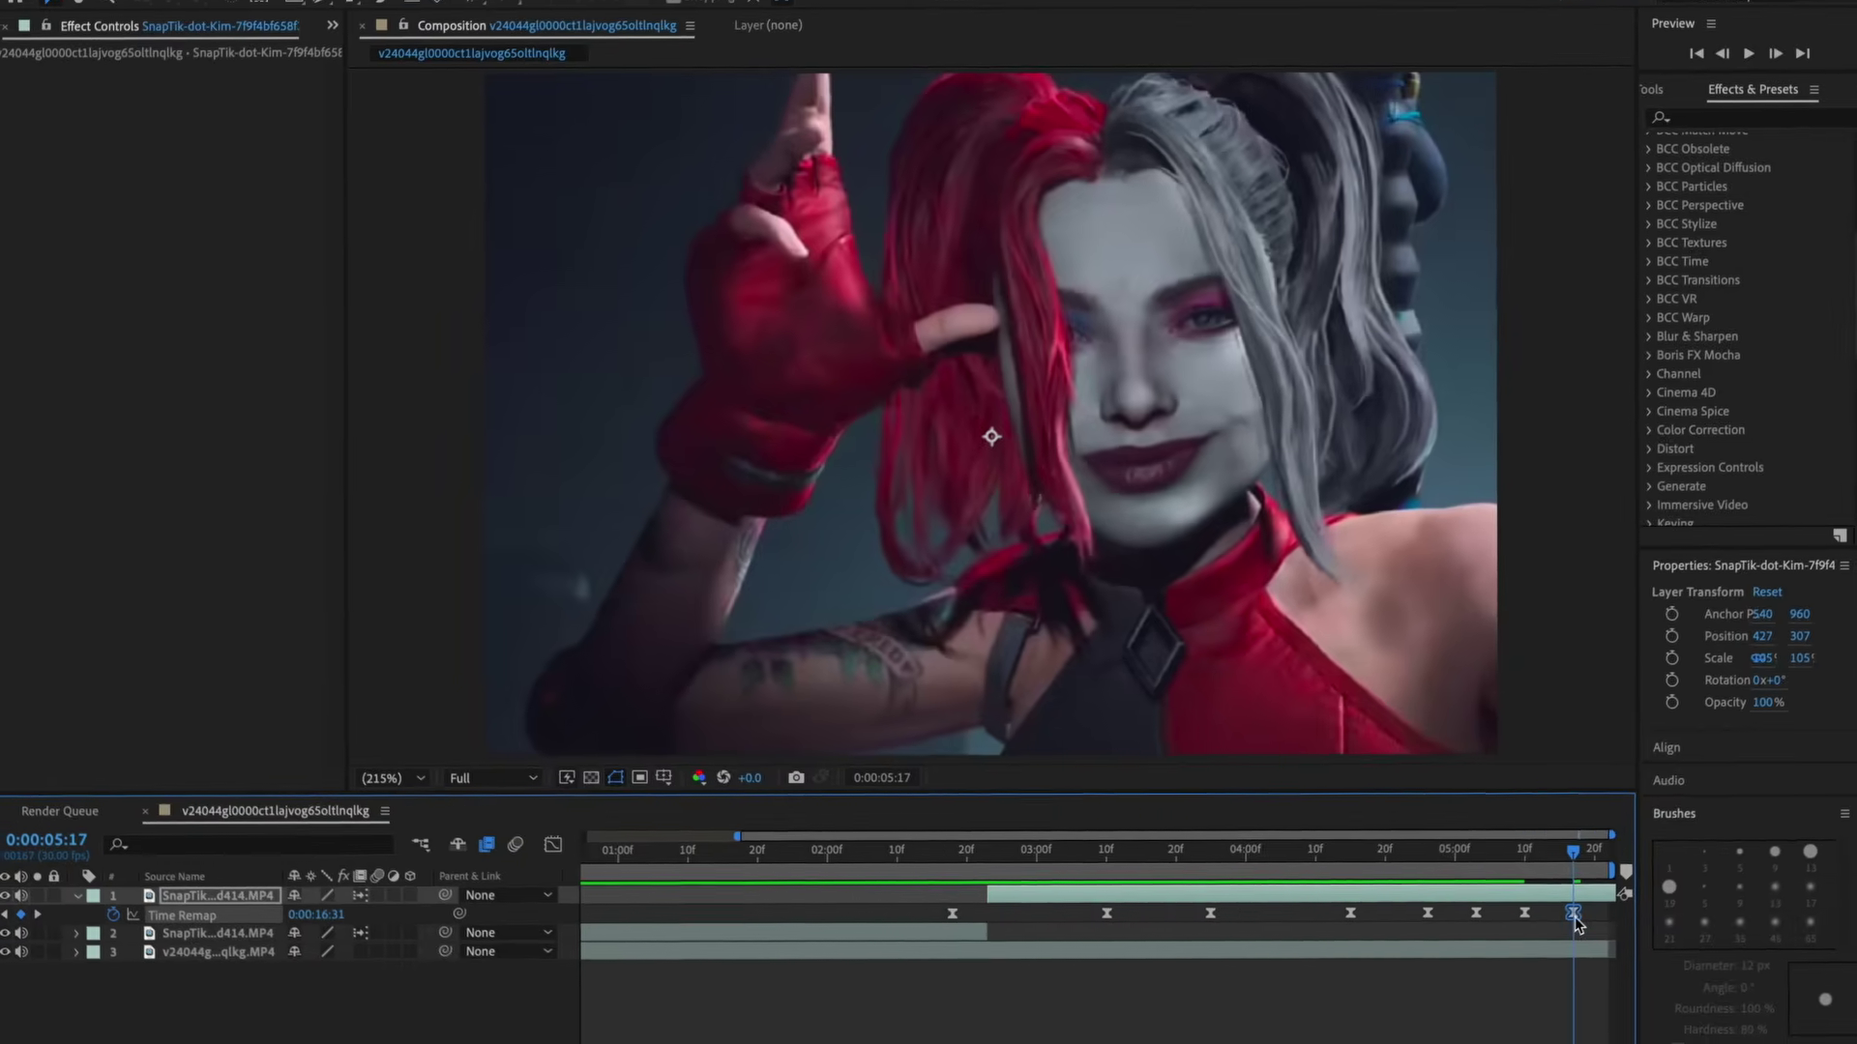
{"action": "key", "text": "space"}
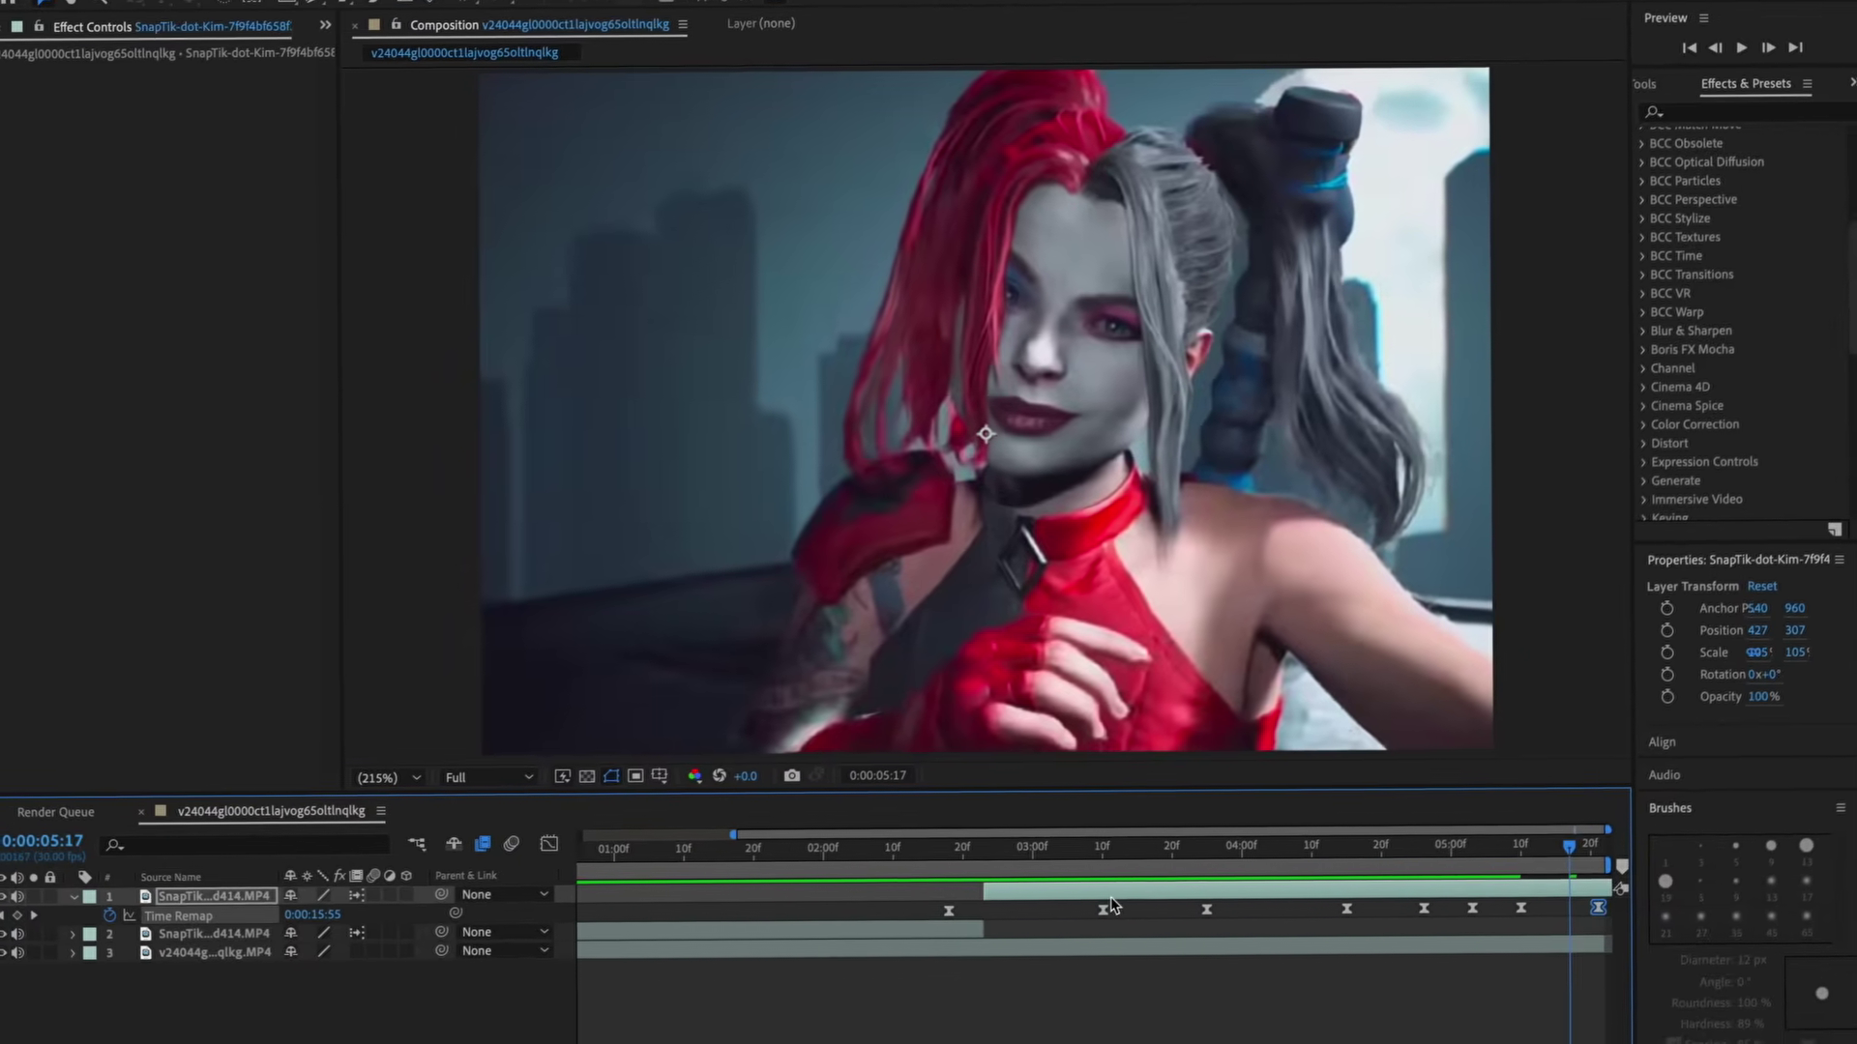
{"action": "key", "text": "shift+F3"}
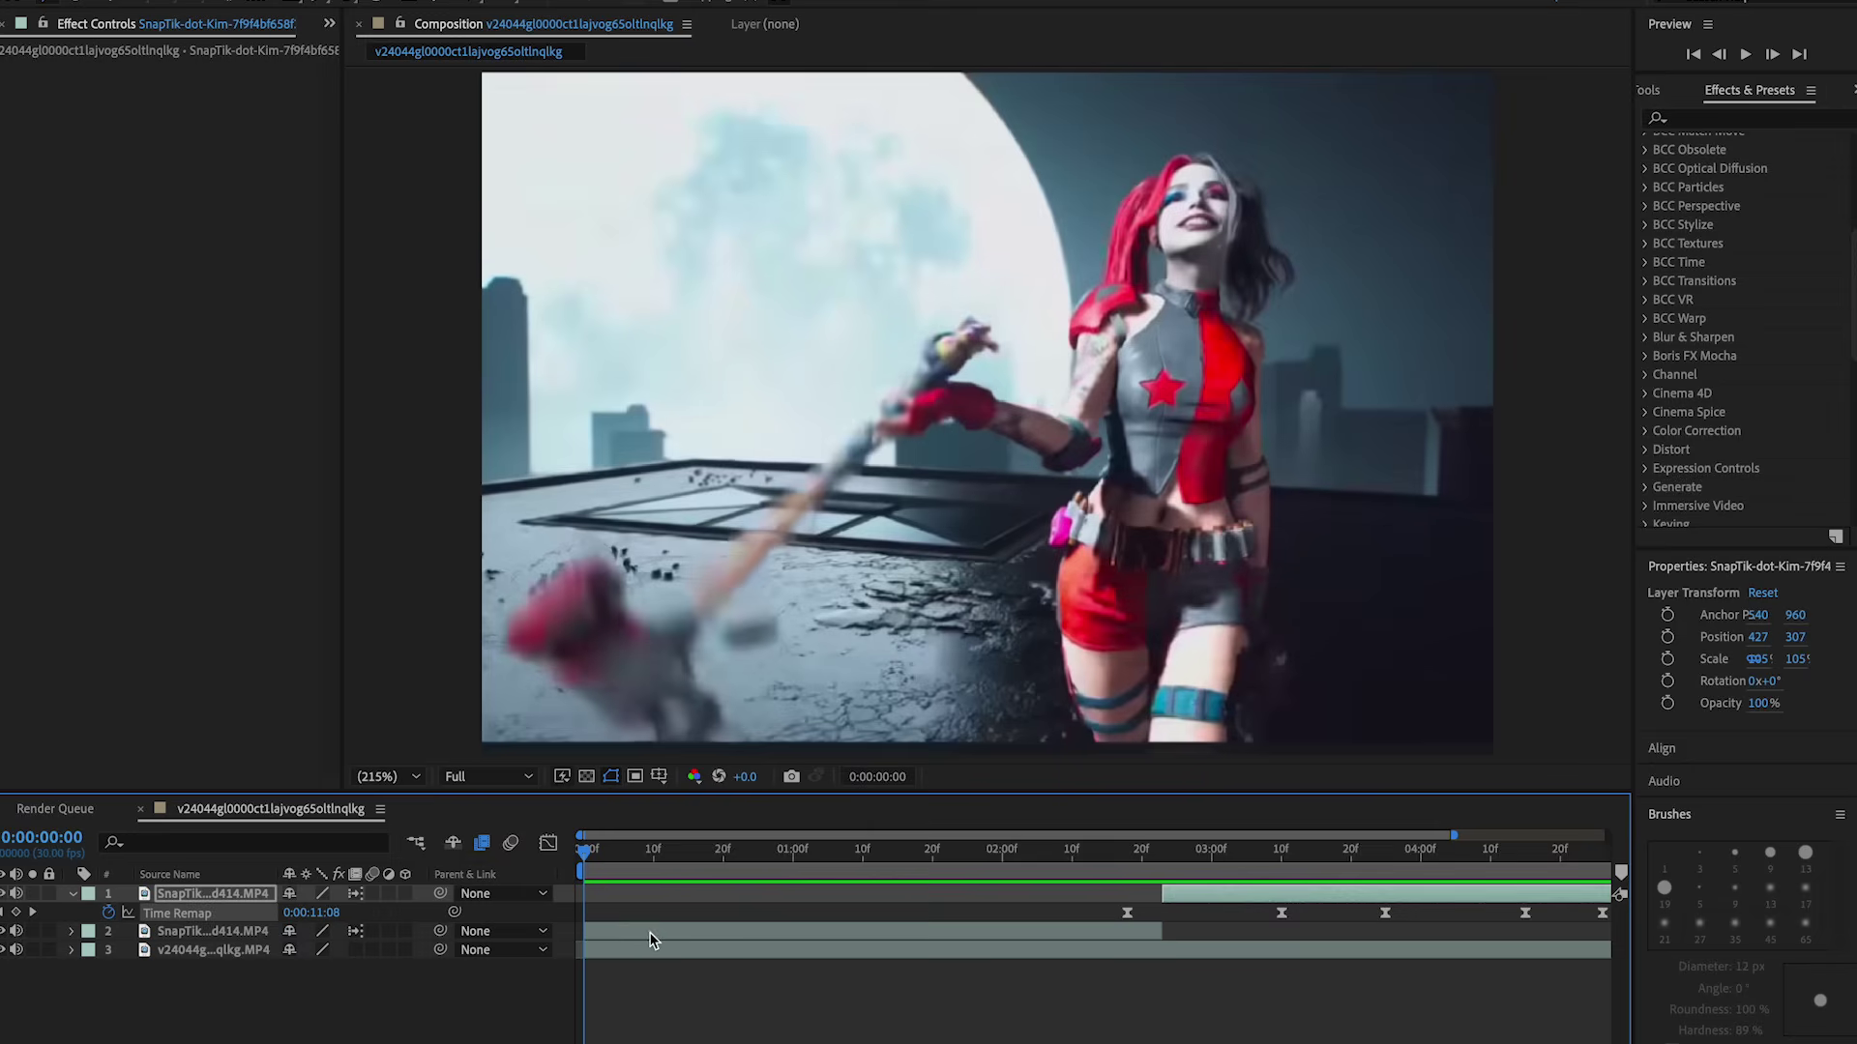
Pre-compose the first clip's layer, moving all attributes into the new composition
{"action": "left_click", "coordinate": [630, 930]}
{"action": "left_click", "coordinate": [1654, 91]}
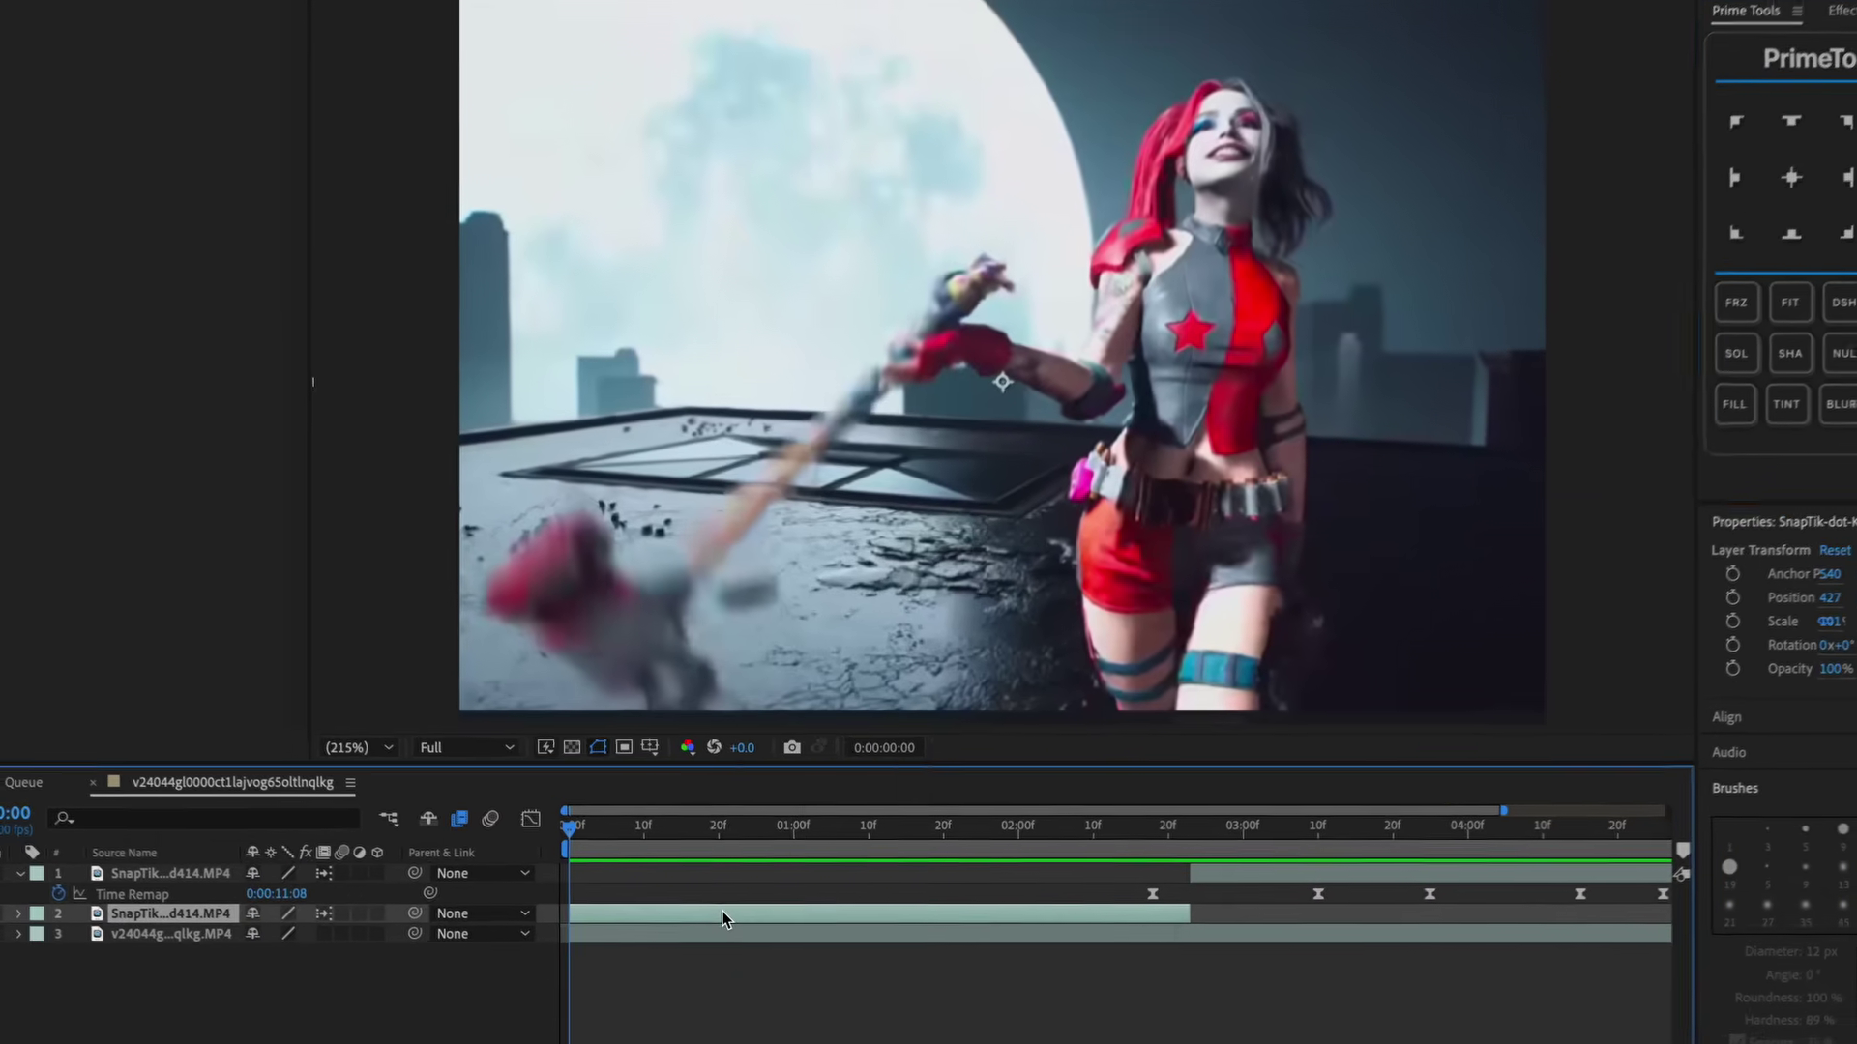
{"action": "right_click", "coordinate": [740, 899]}
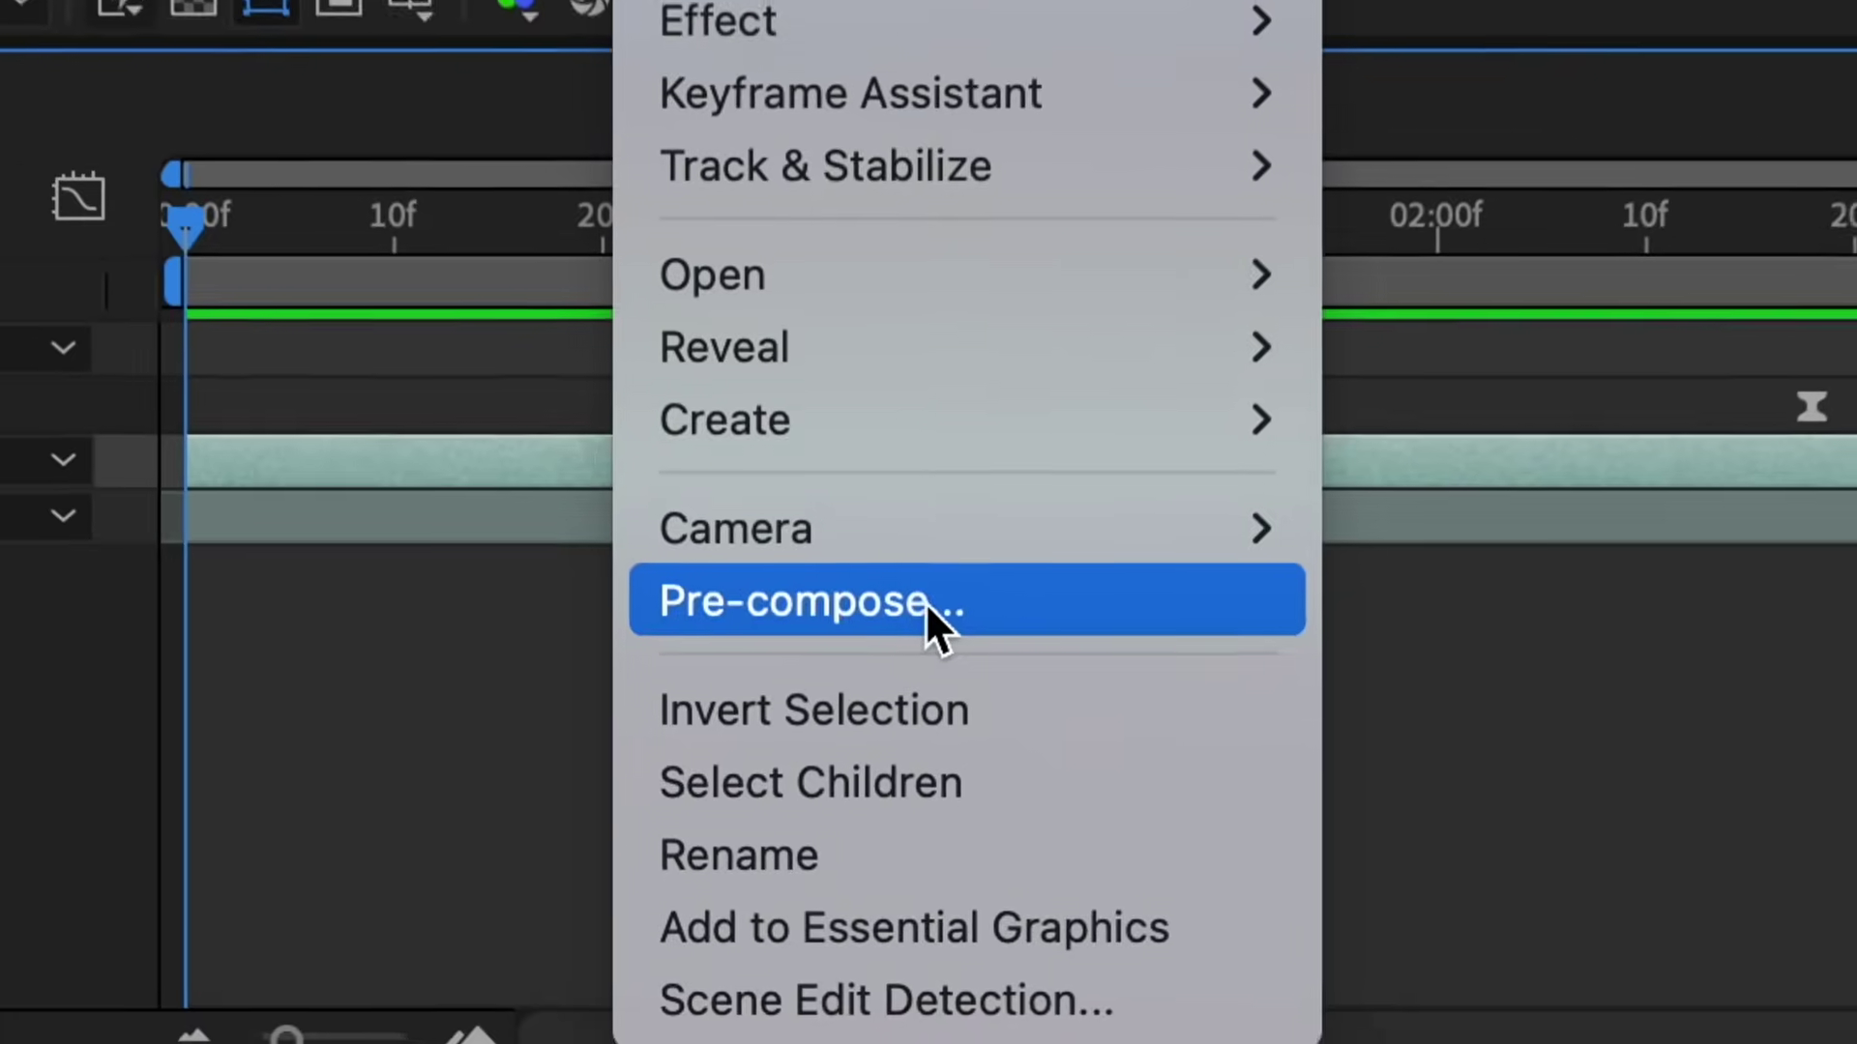
{"action": "left_click", "coordinate": [927, 601]}
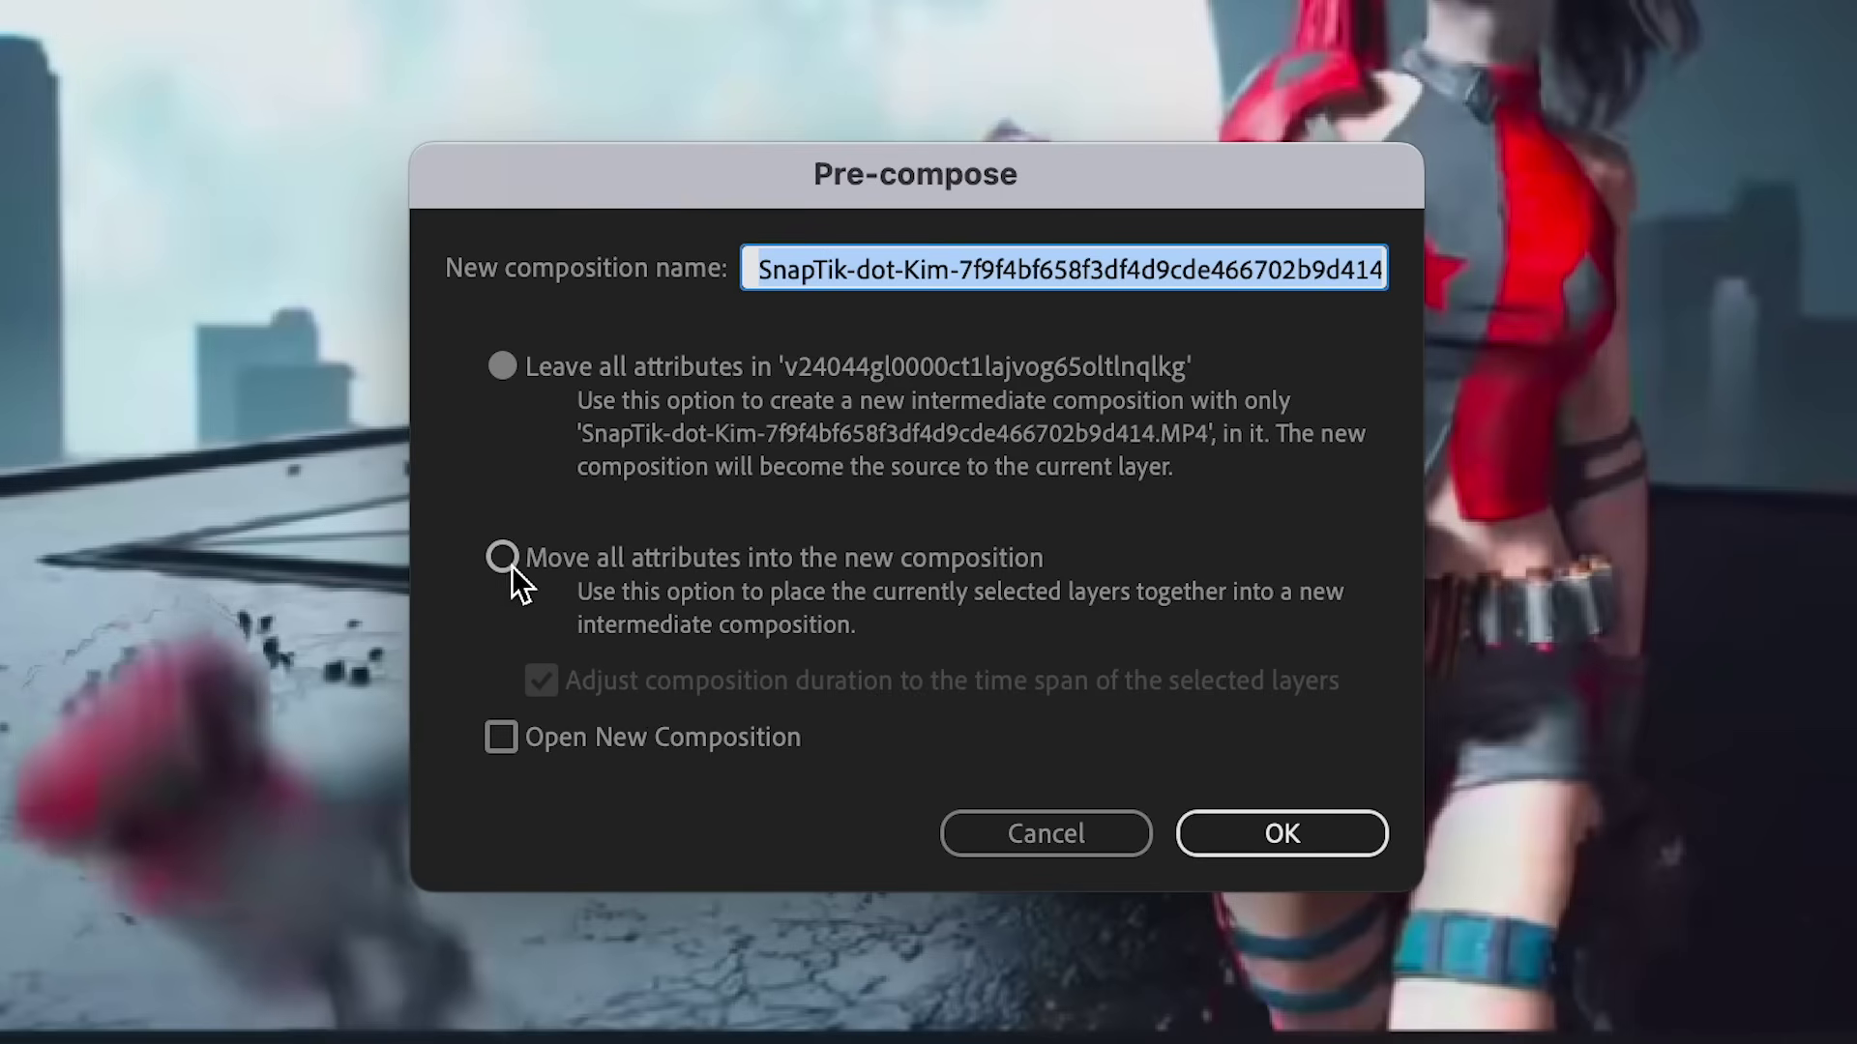
{"action": "left_click", "coordinate": [503, 558]}
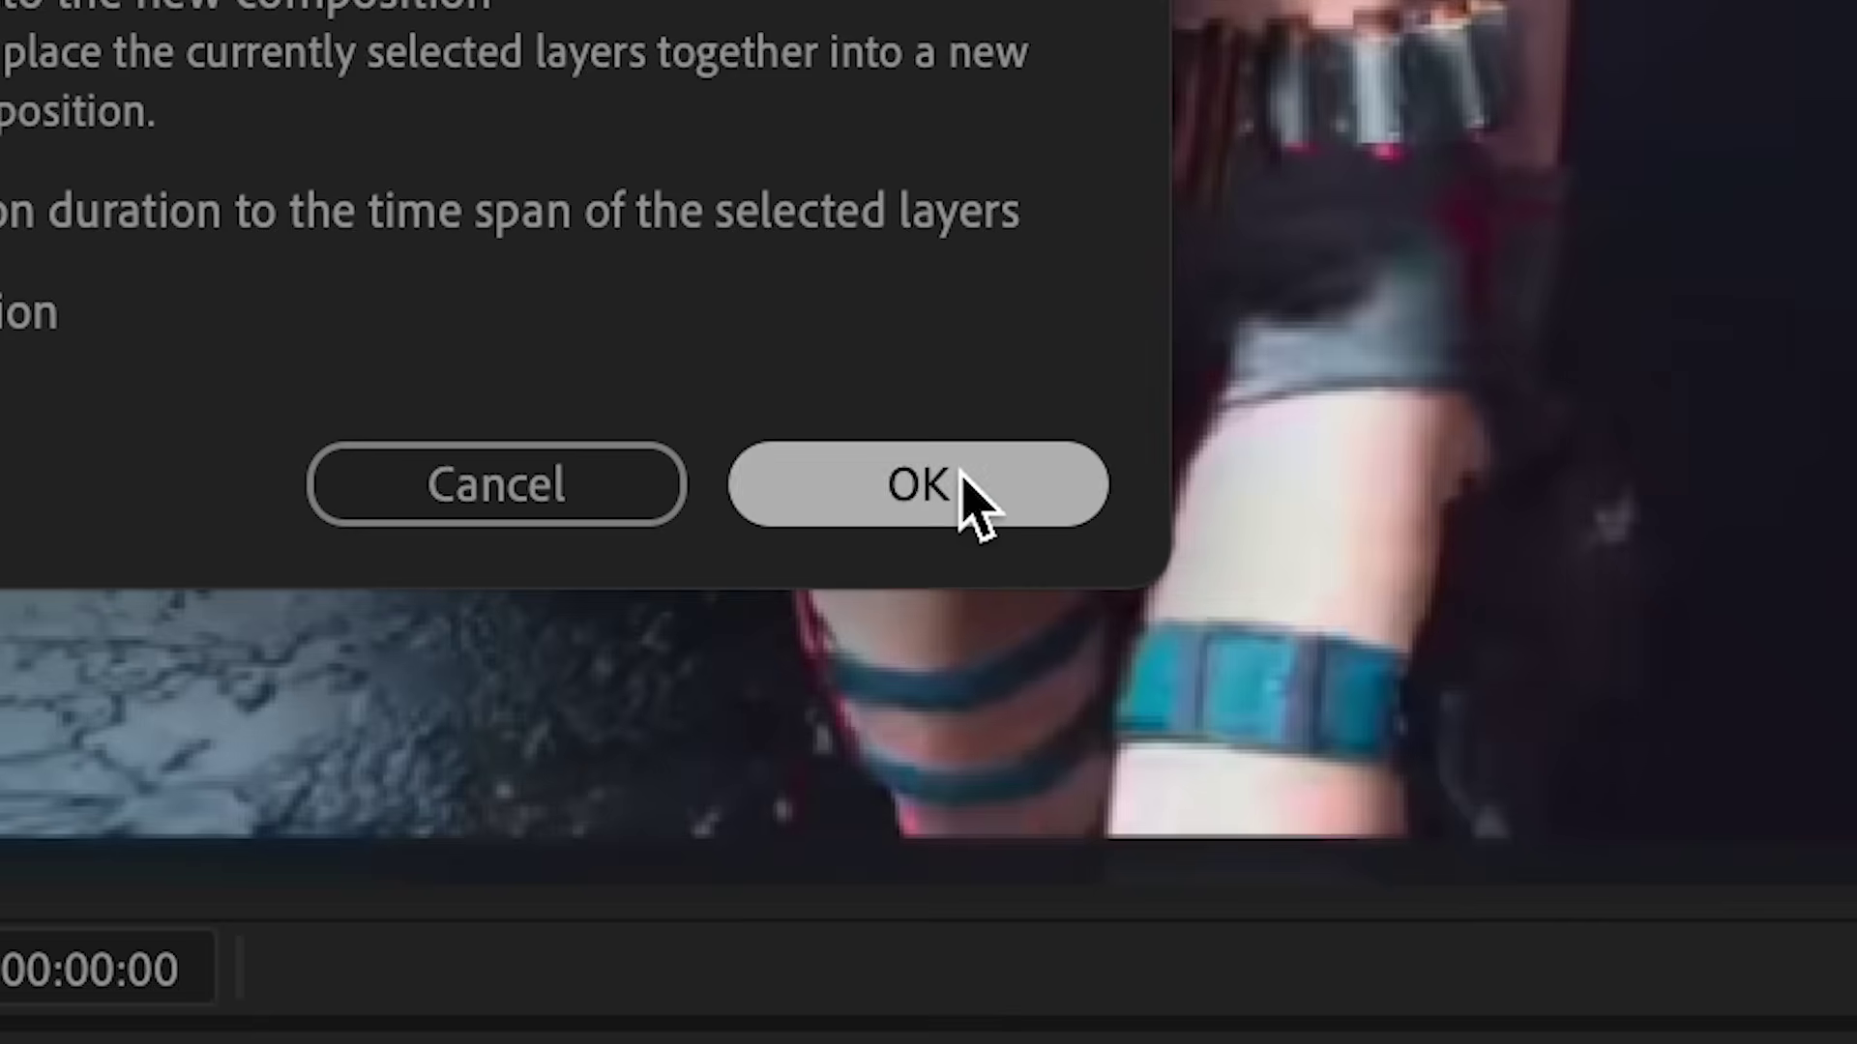
{"action": "left_click", "coordinate": [1305, 839]}
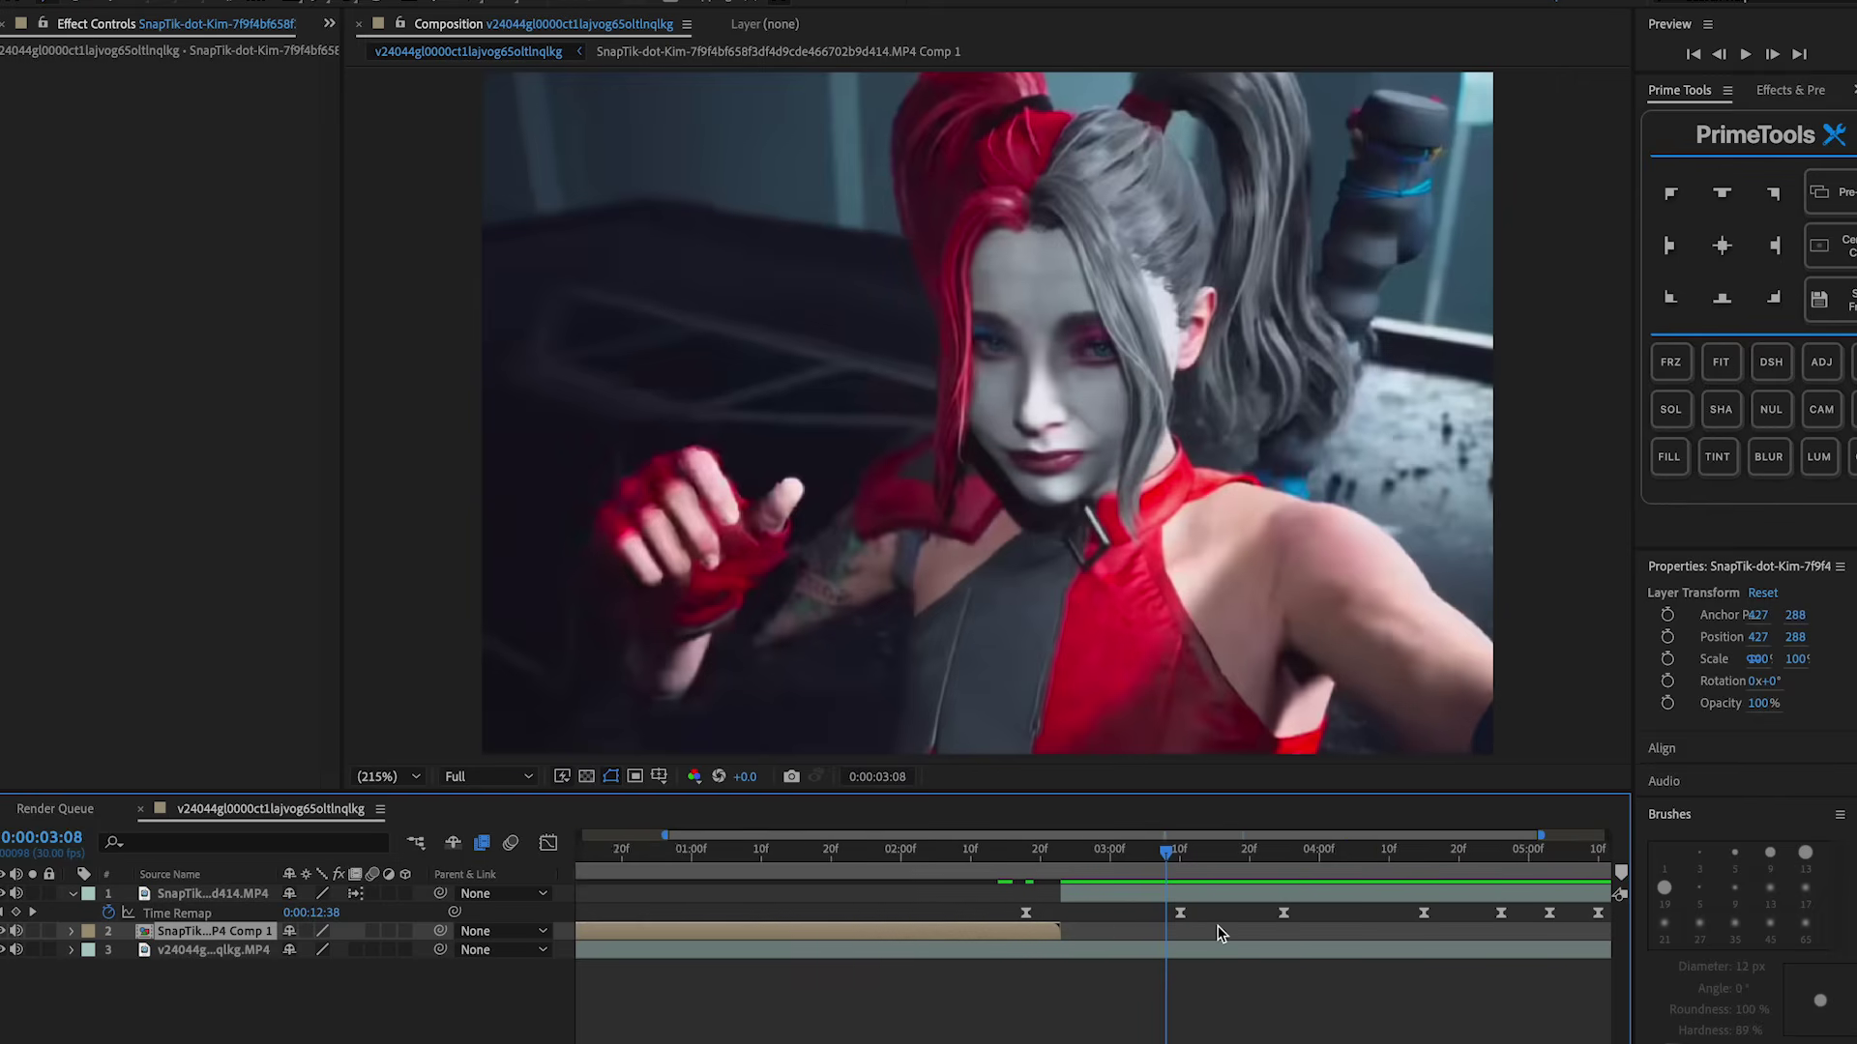
Pre-compose the second clip's layer with all attributes moved and the composition duration adjusted to the selected layer's time span
{"action": "left_click_drag", "start_coordinate": [1214, 900], "coordinate": [1196, 902]}
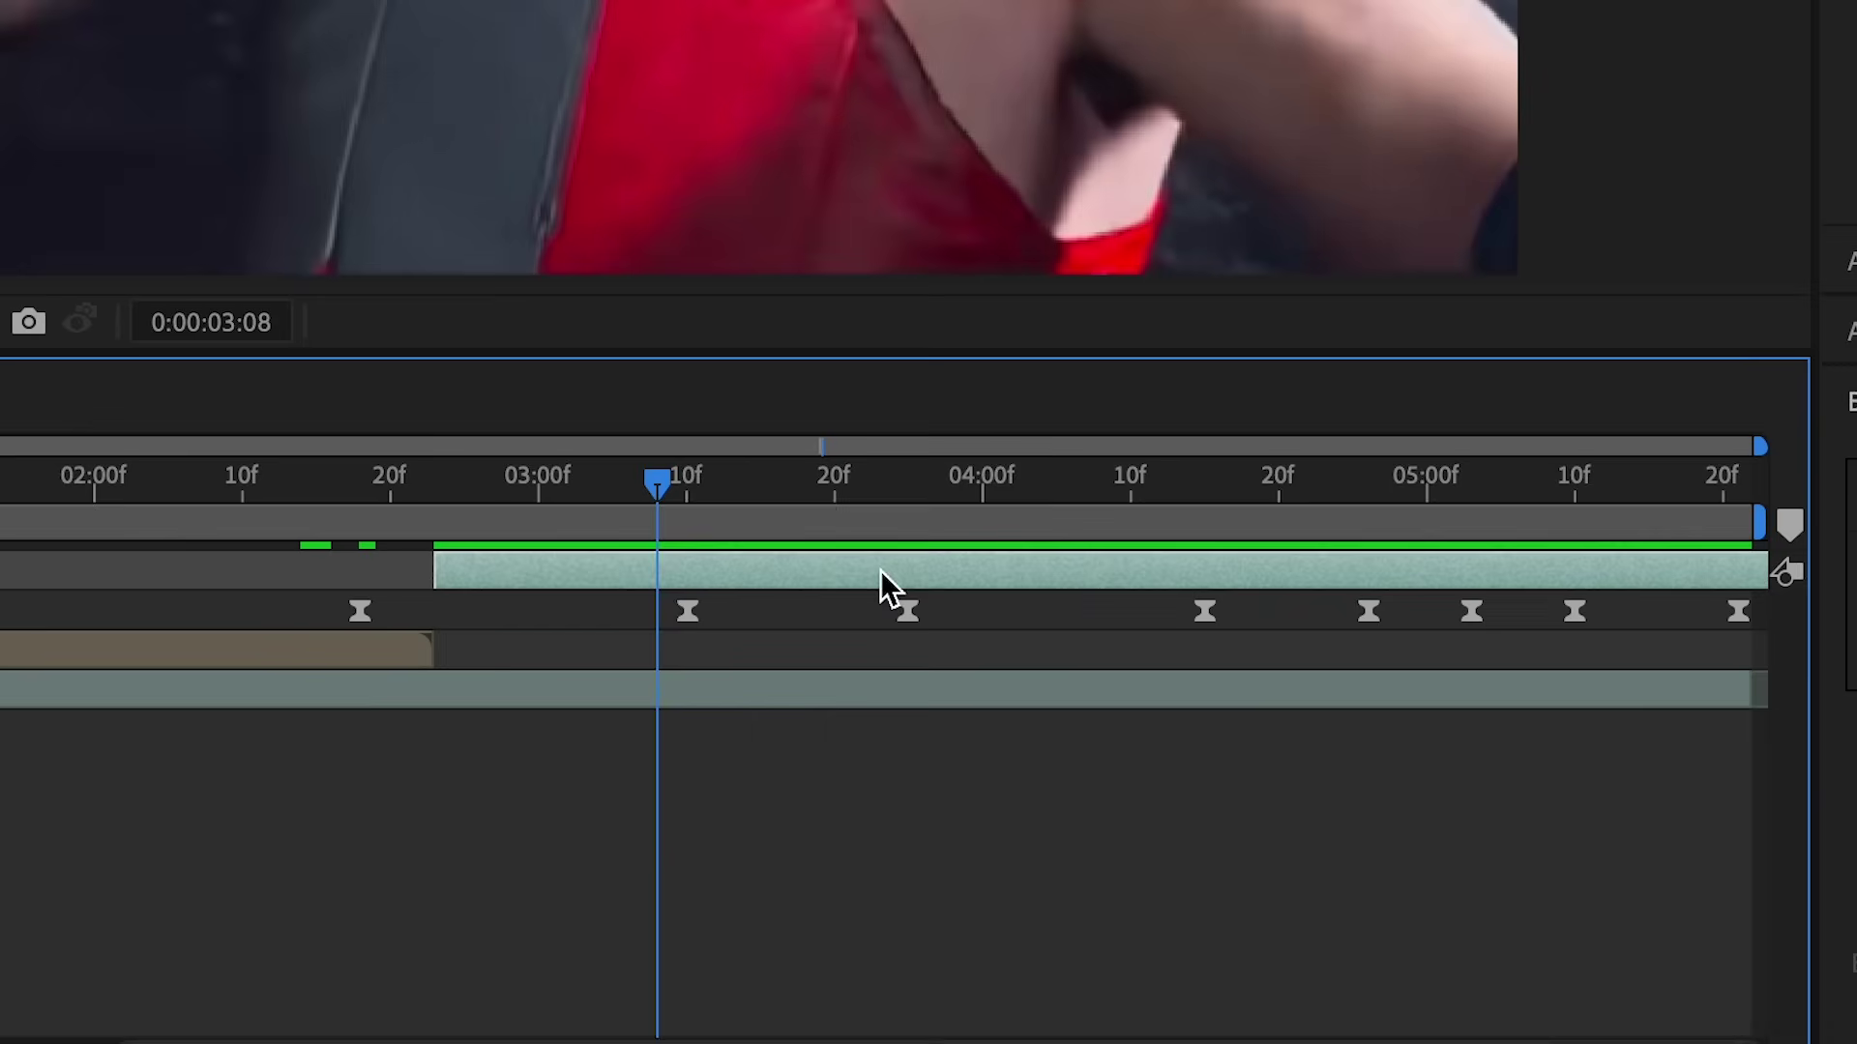
{"action": "key", "text": "ctrl+shift+c"}
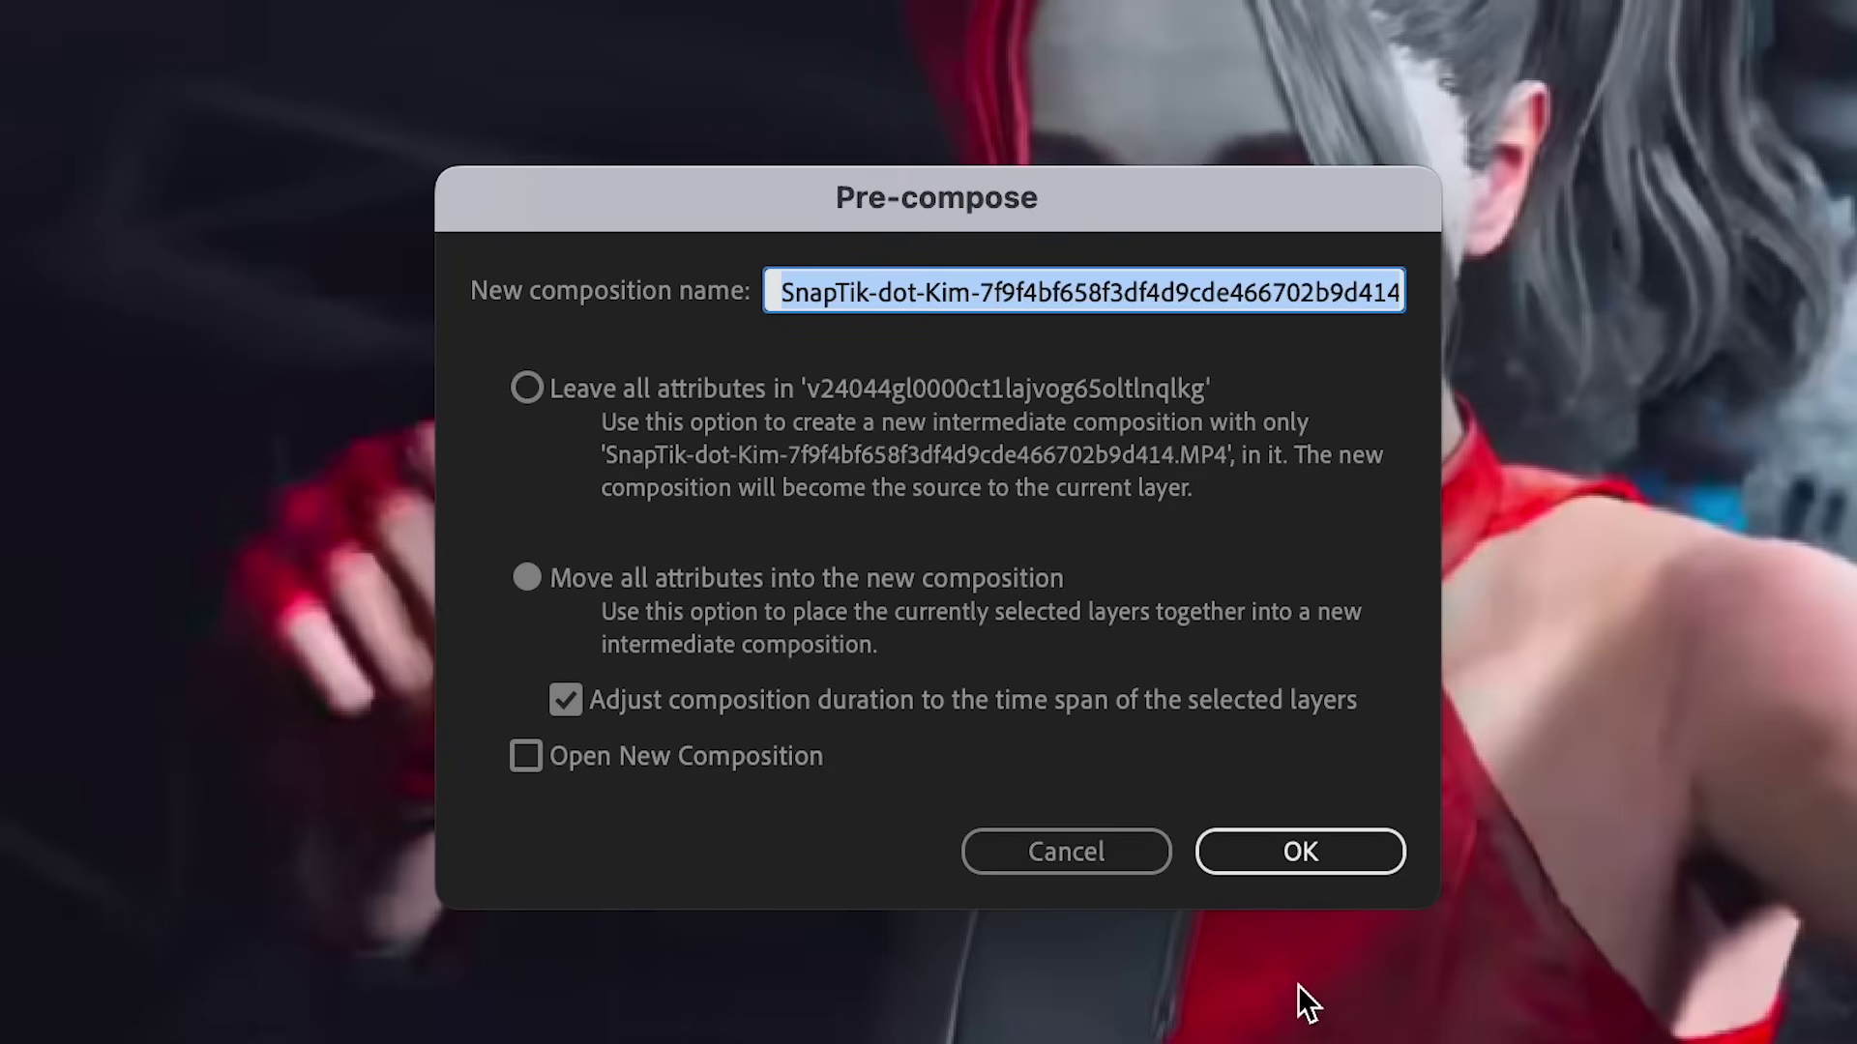
{"action": "left_click", "coordinate": [1319, 856]}
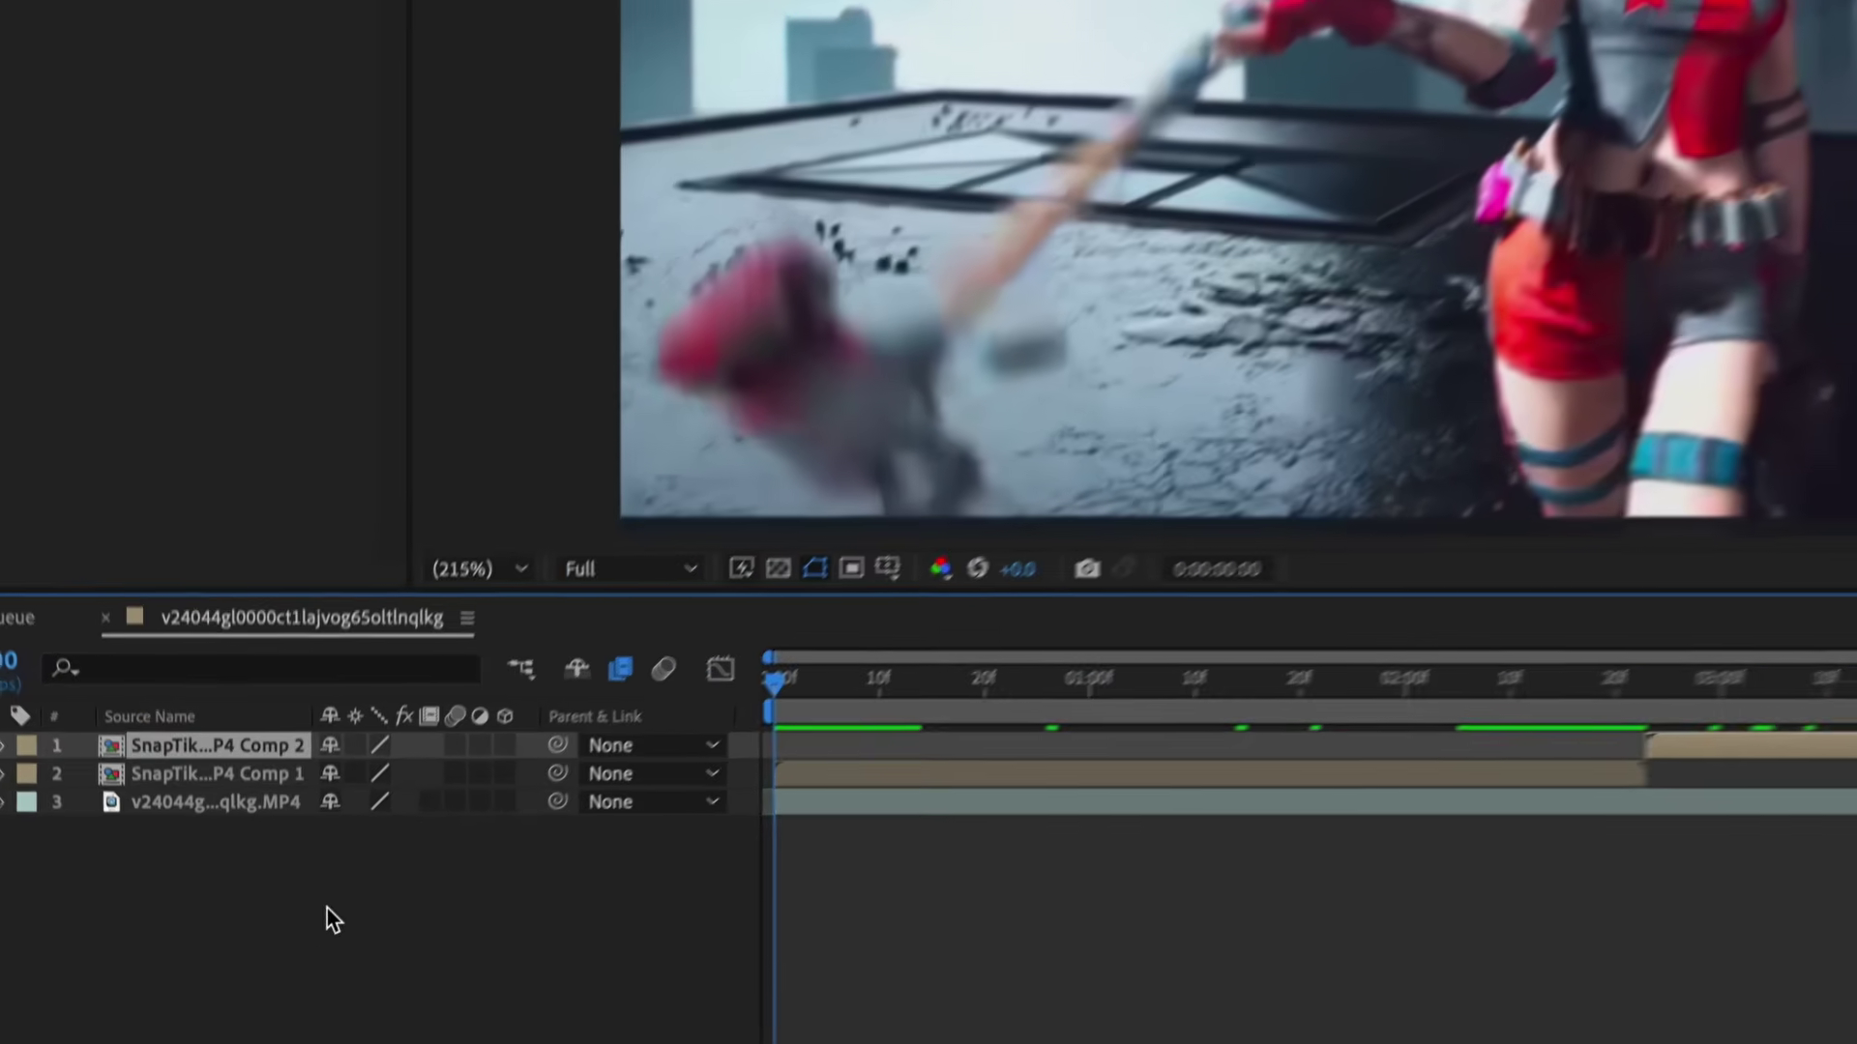
Add an adjustment layer above the two pre-comps and trim it to end at about 0:00:00:18
{"action": "right_click", "coordinate": [323, 947]}
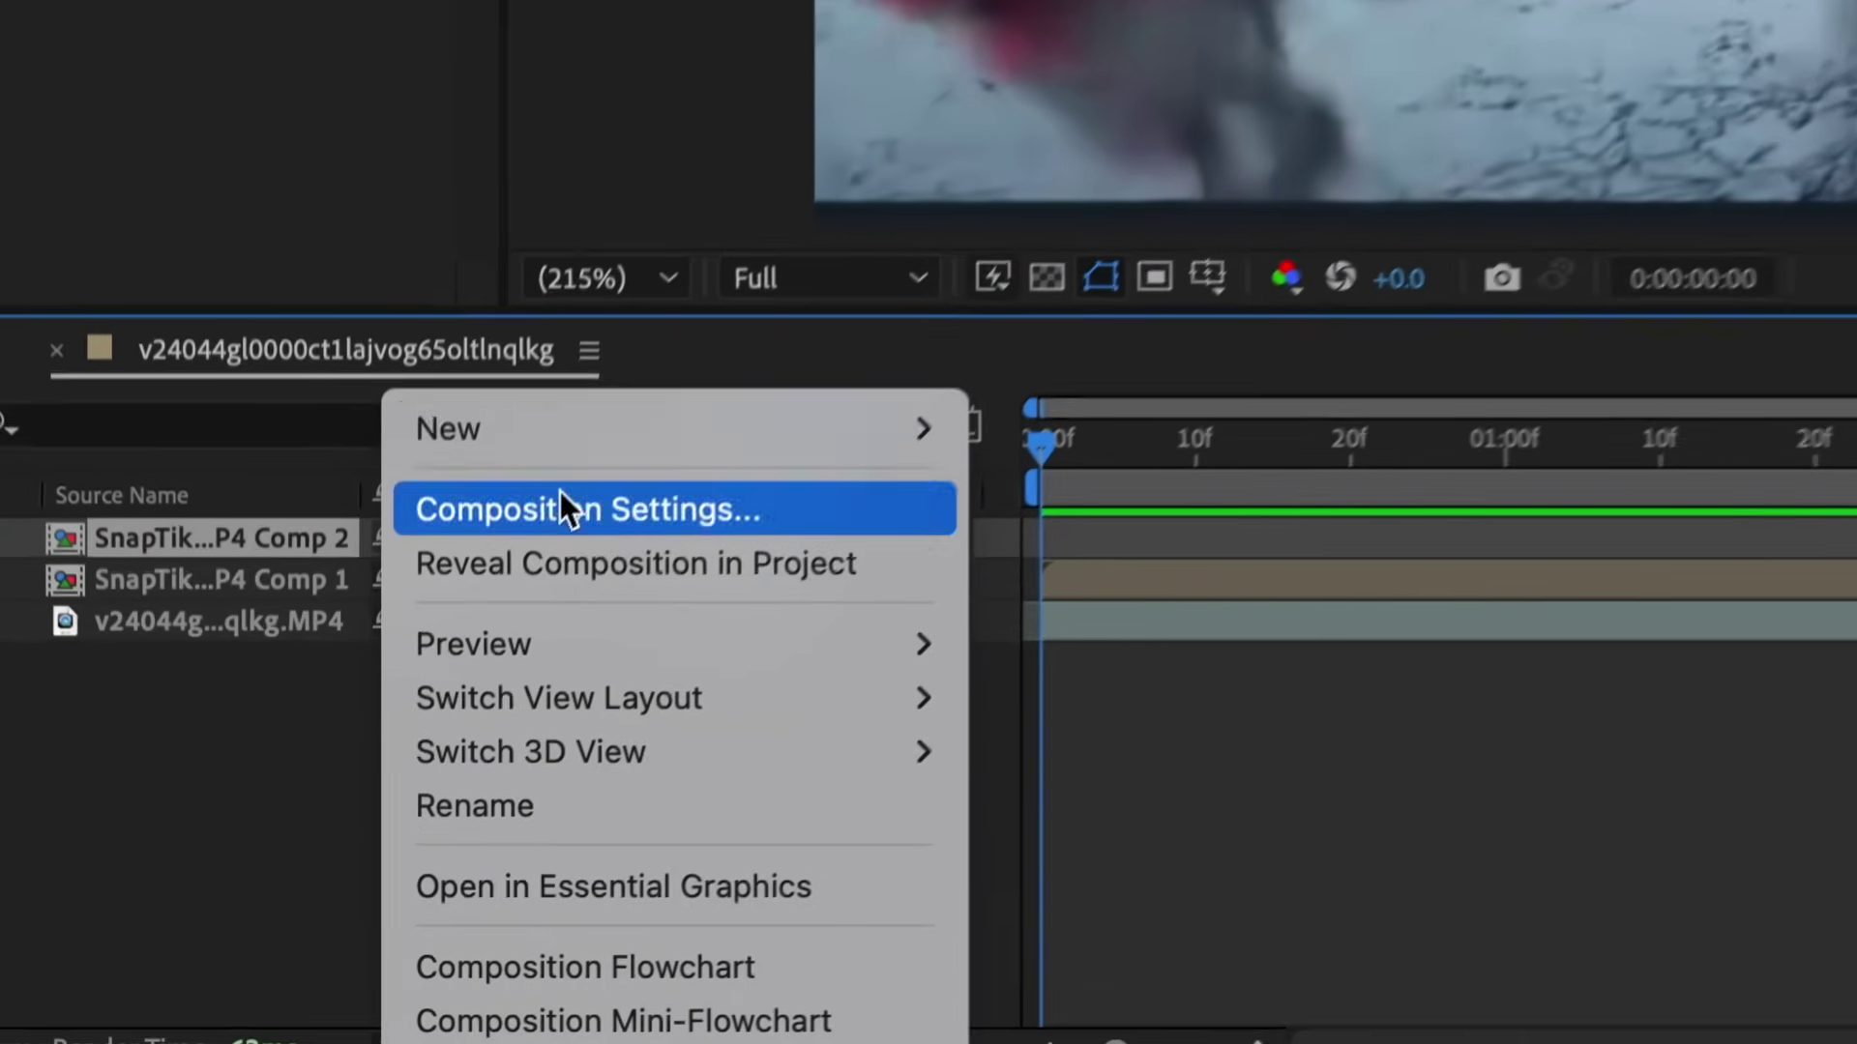
{"action": "mouse_move", "coordinate": [413, 753]}
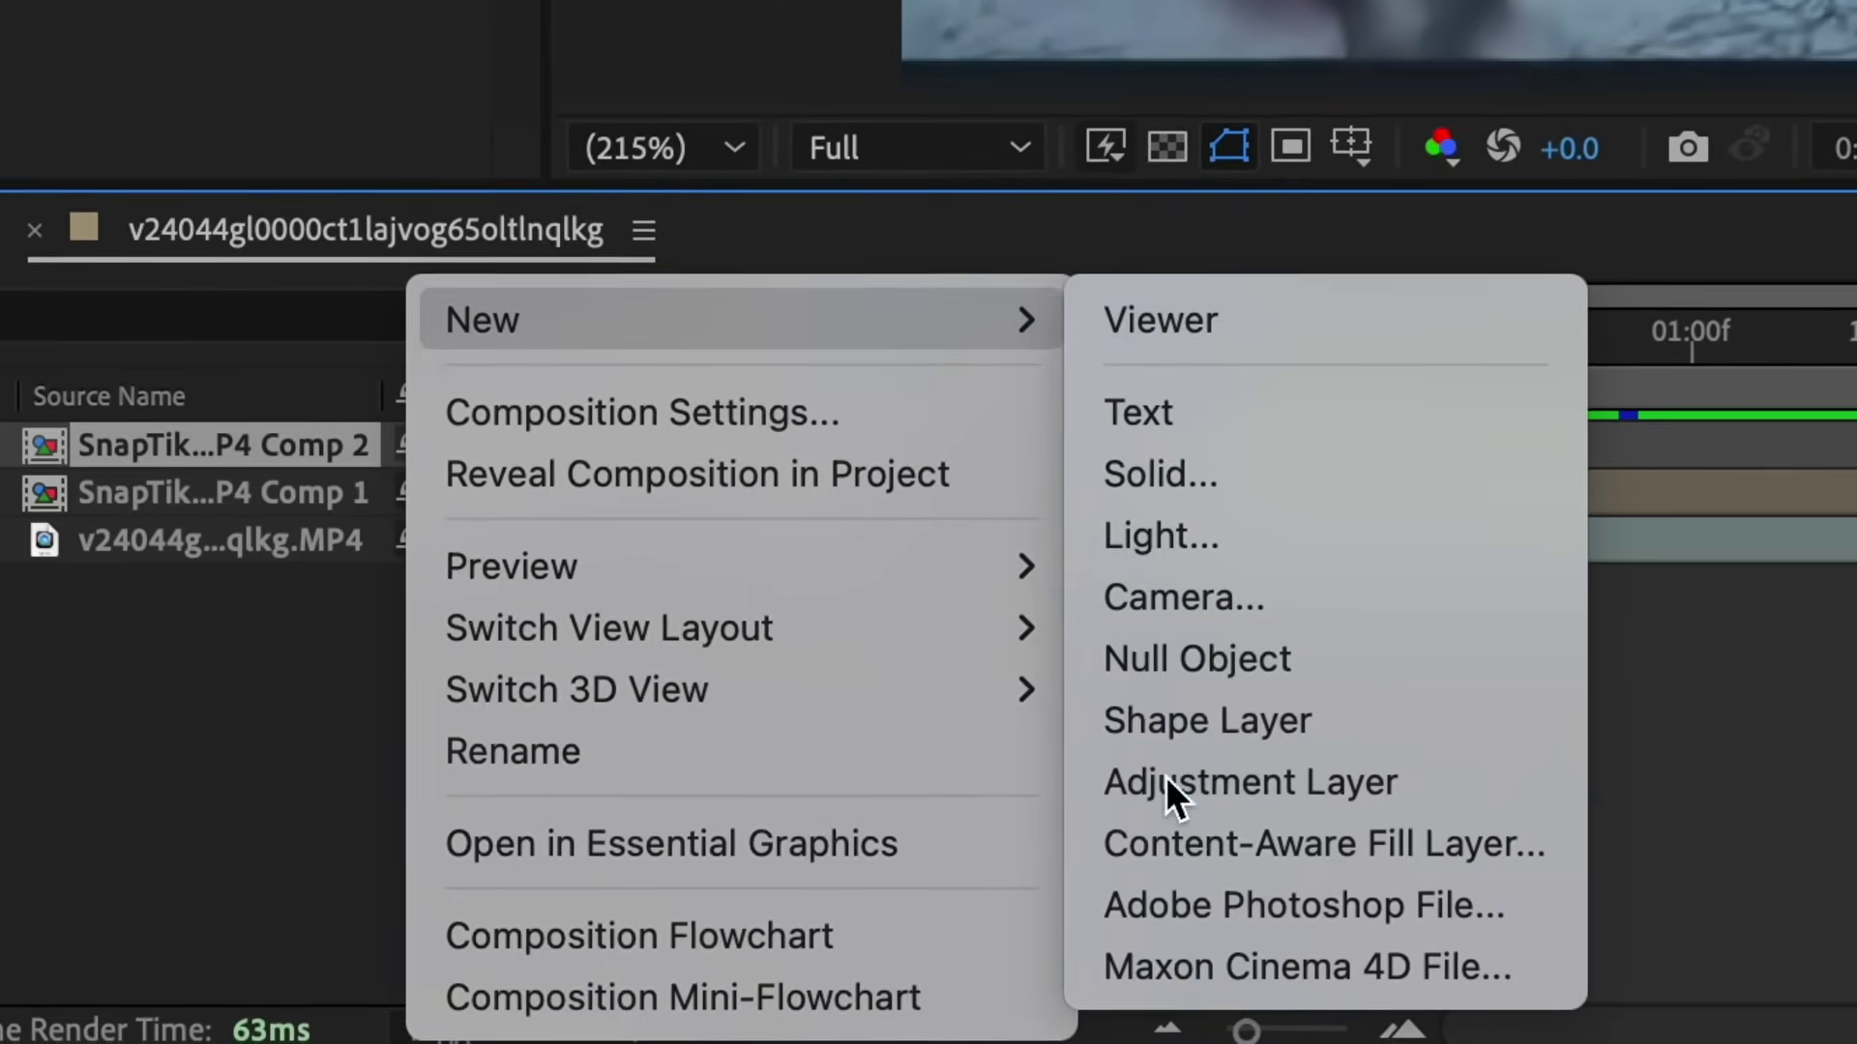
{"action": "left_click", "coordinate": [1166, 800]}
{"action": "left_click", "coordinate": [677, 101]}
{"action": "mouse_move", "coordinate": [732, 238]}
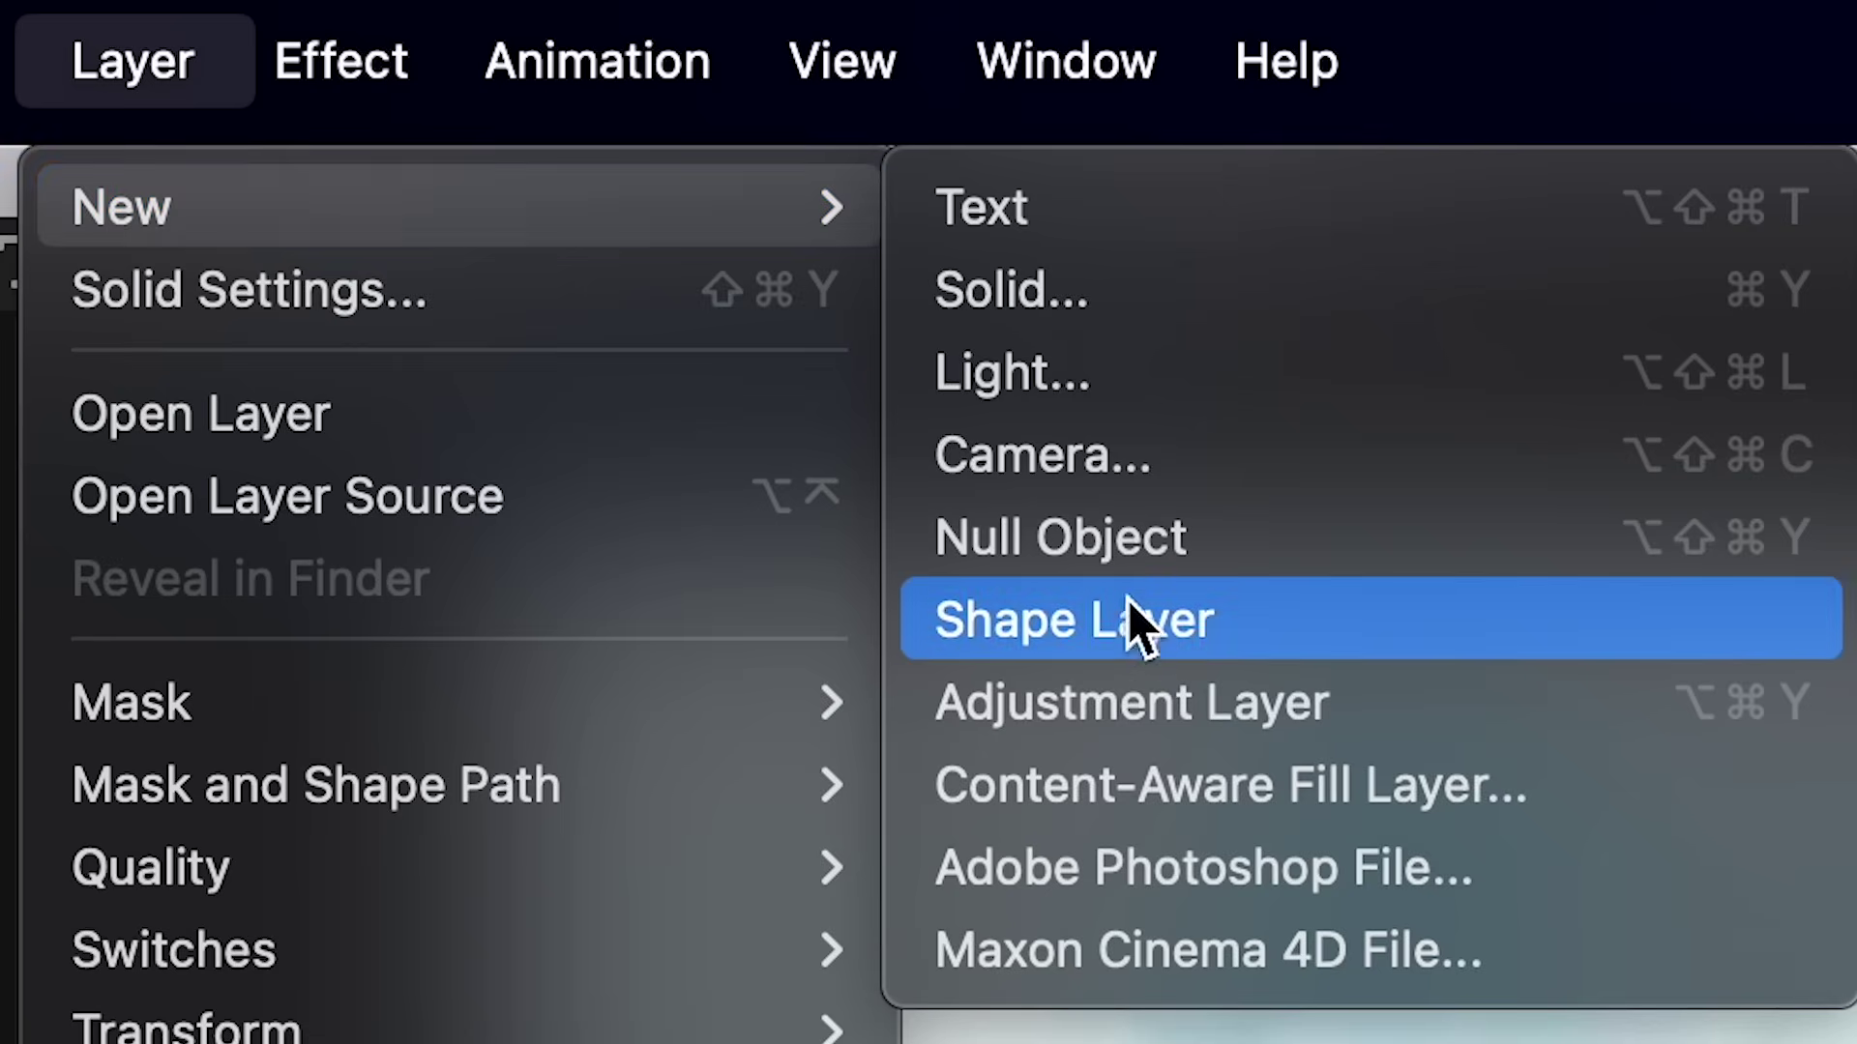
{"action": "left_click", "coordinate": [1144, 729]}
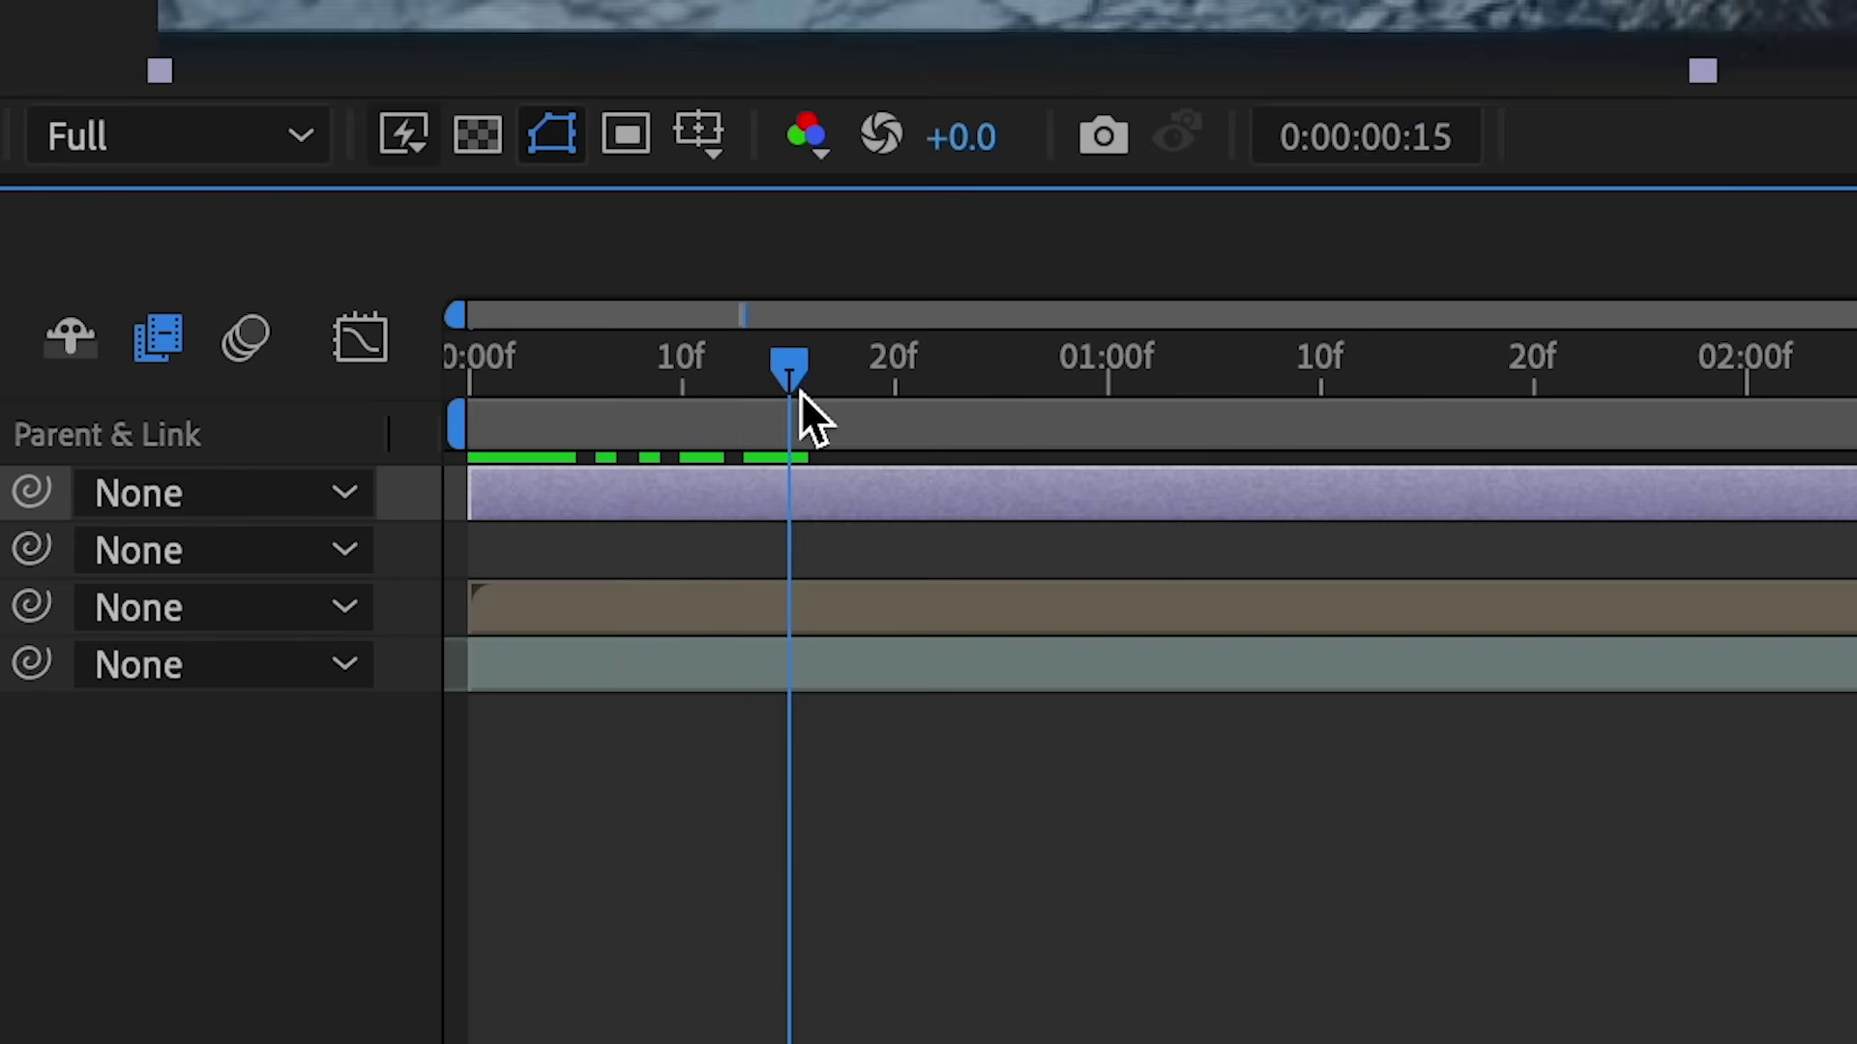
{"action": "left_click_drag", "start_coordinate": [798, 391], "coordinate": [867, 392]}
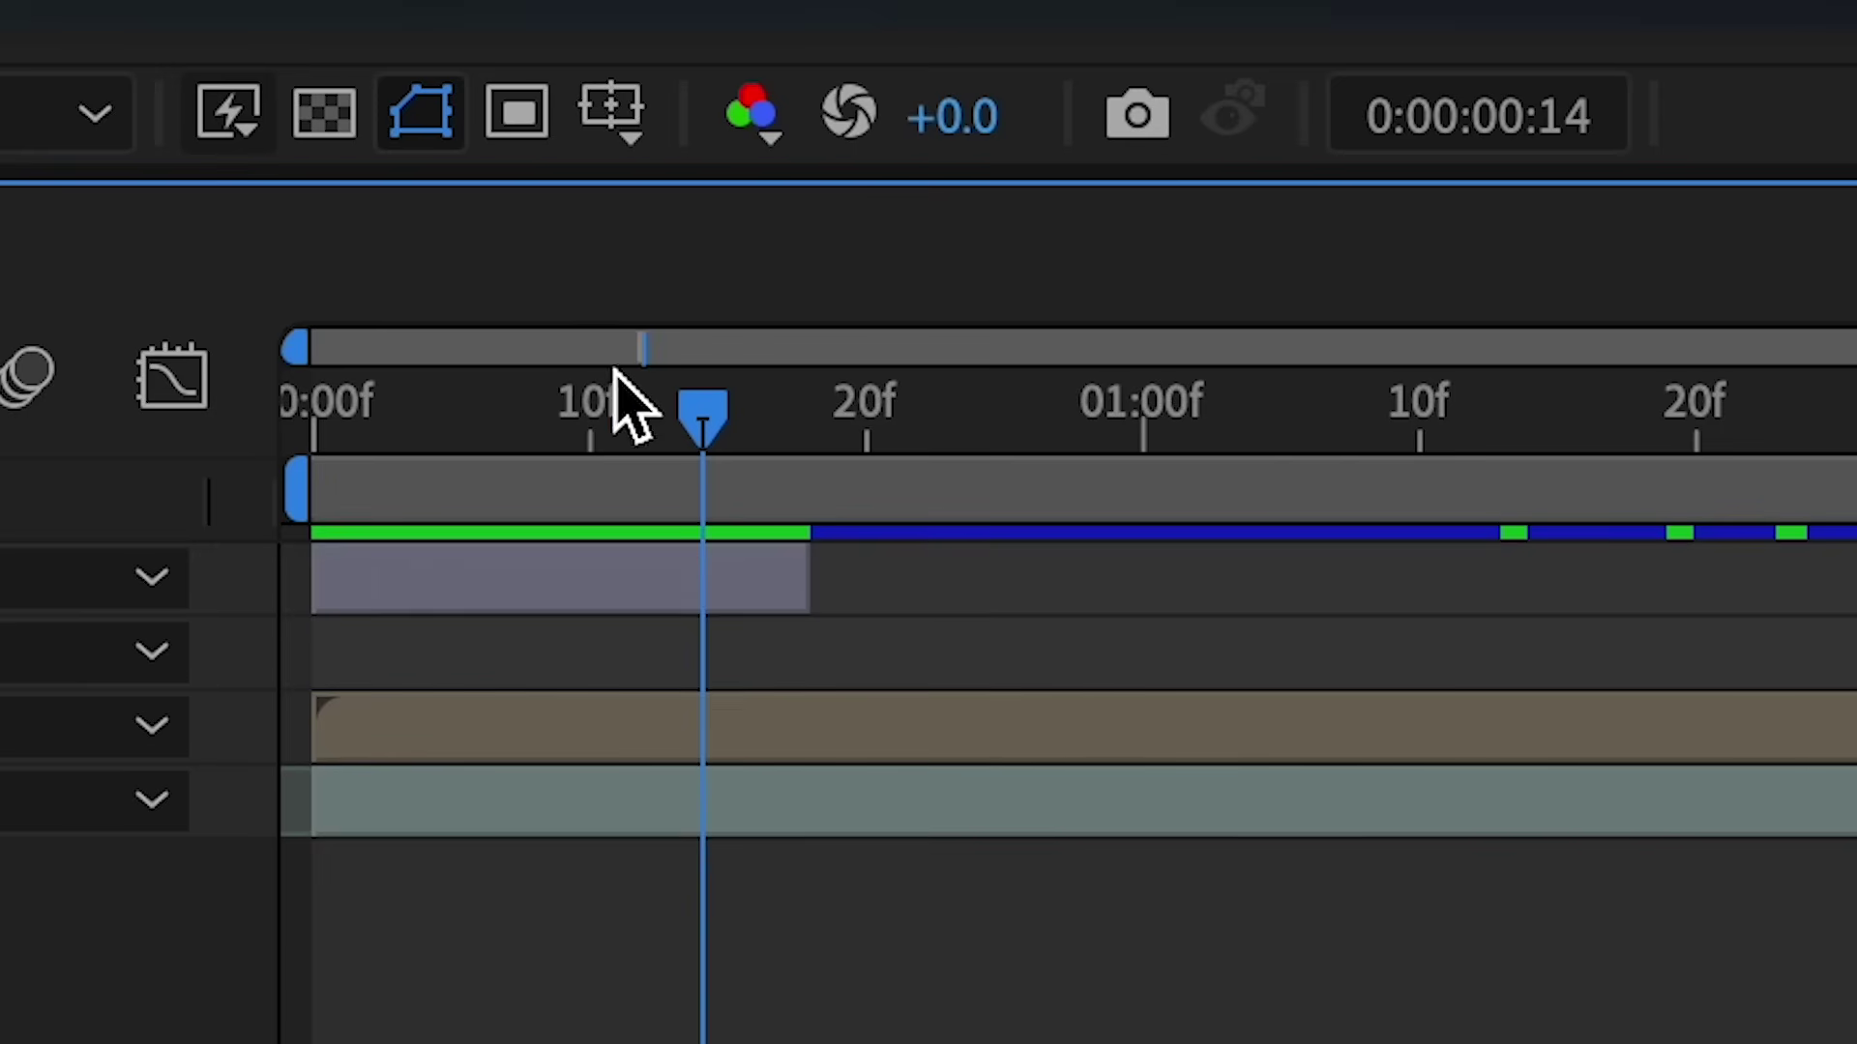
Find the S_DissolveShake effect and apply it to the adjustment layer
{"action": "key", "text": "Home"}
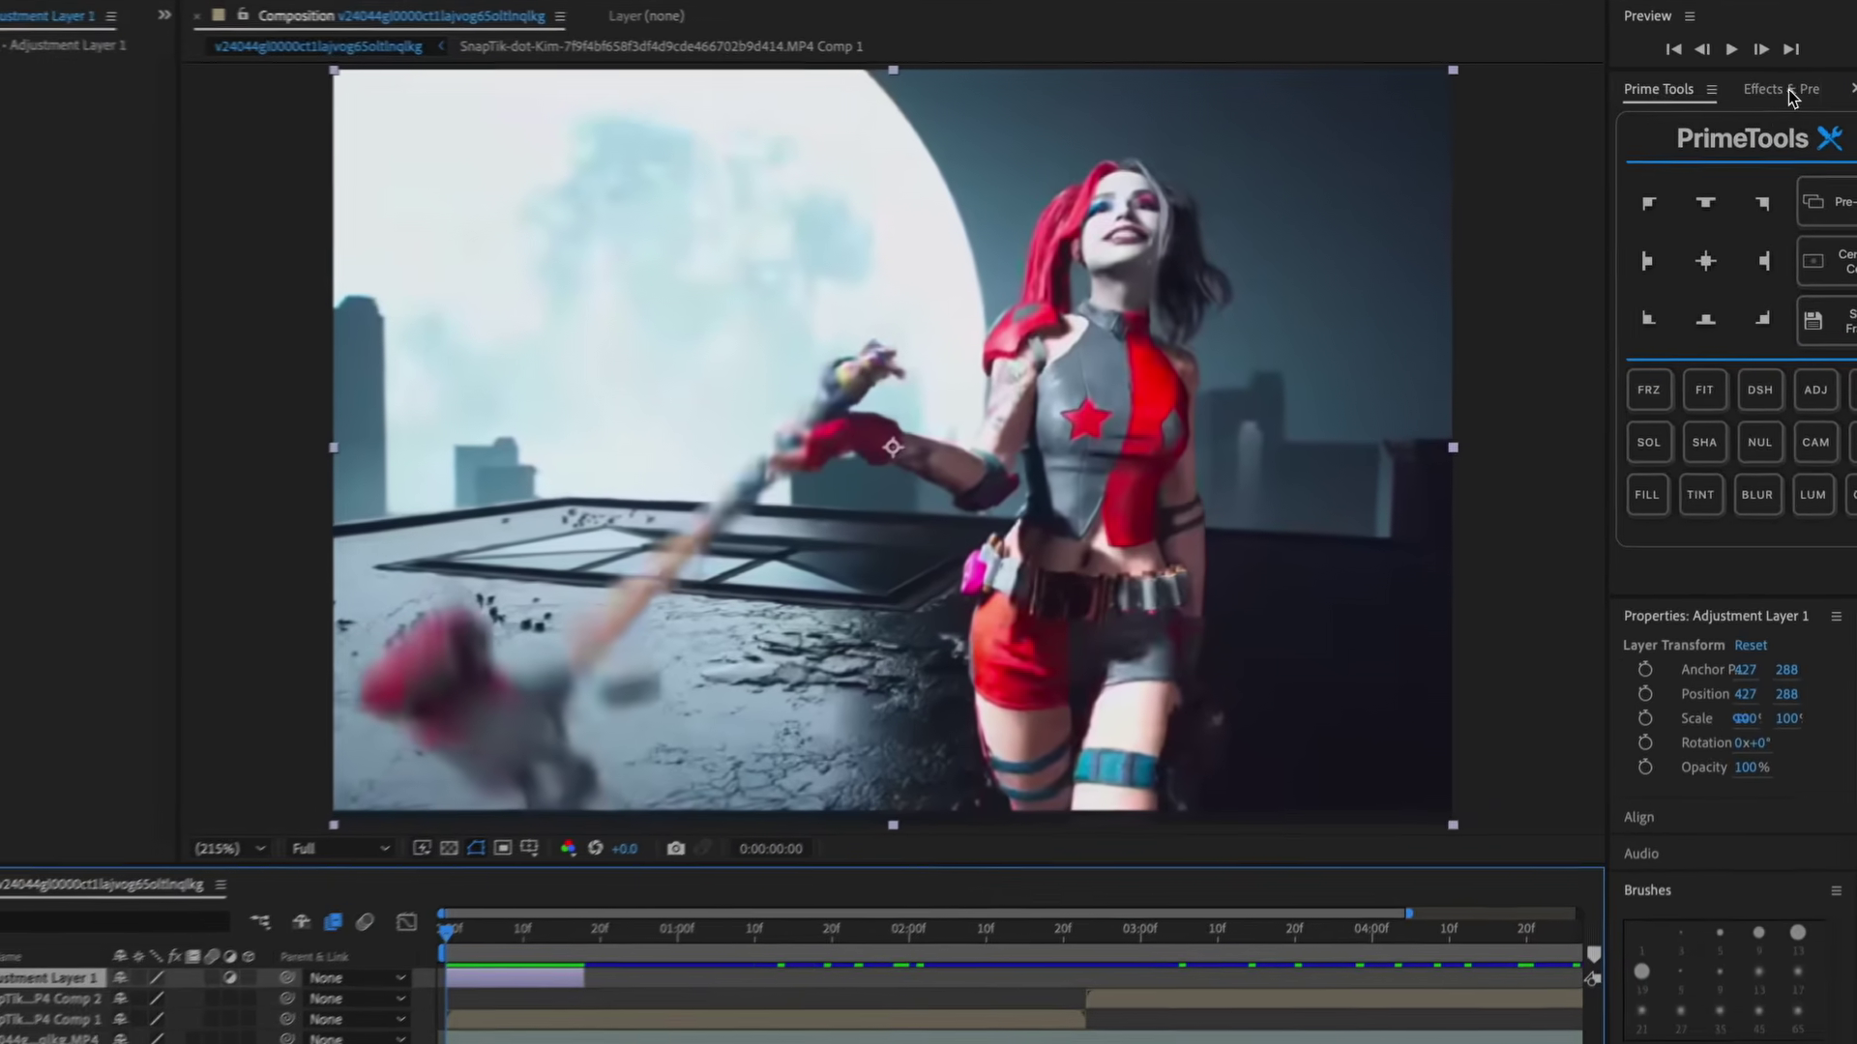
{"action": "left_click", "coordinate": [1790, 89]}
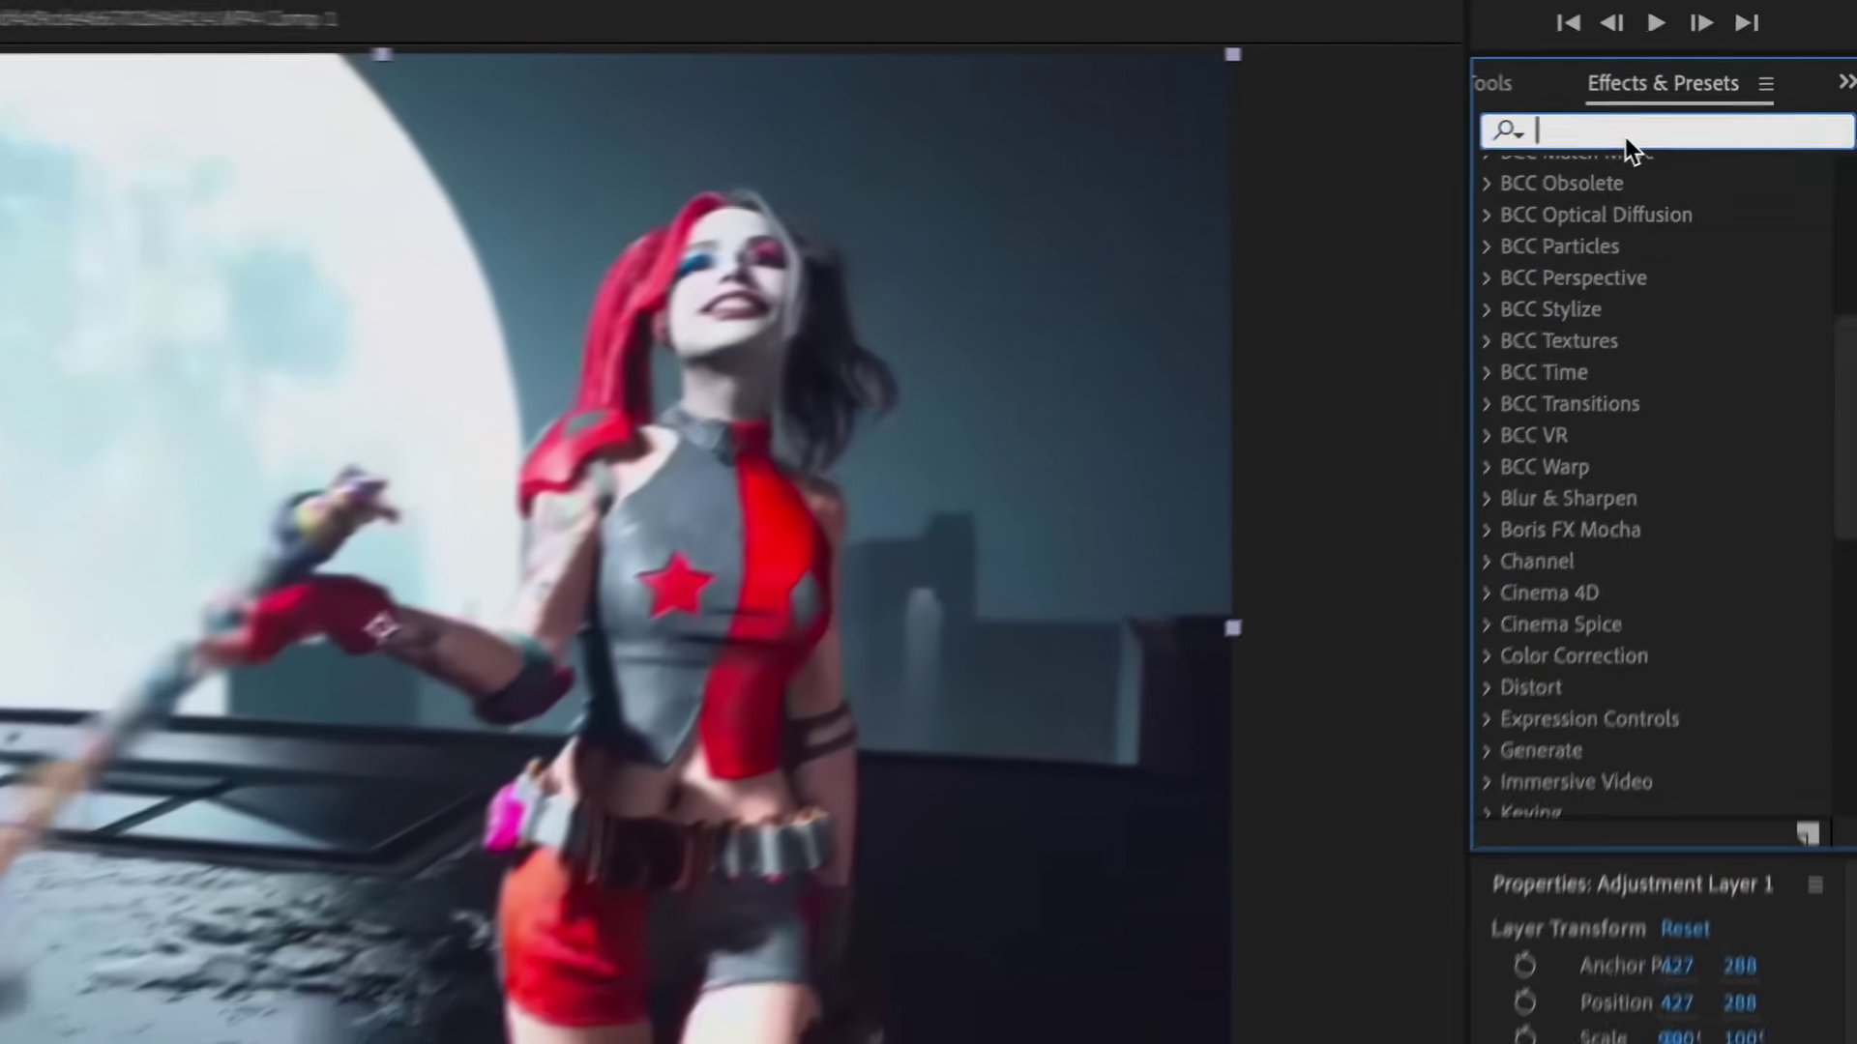
{"action": "left_click", "coordinate": [1630, 126]}
{"action": "type", "text": "dissolveshak"}
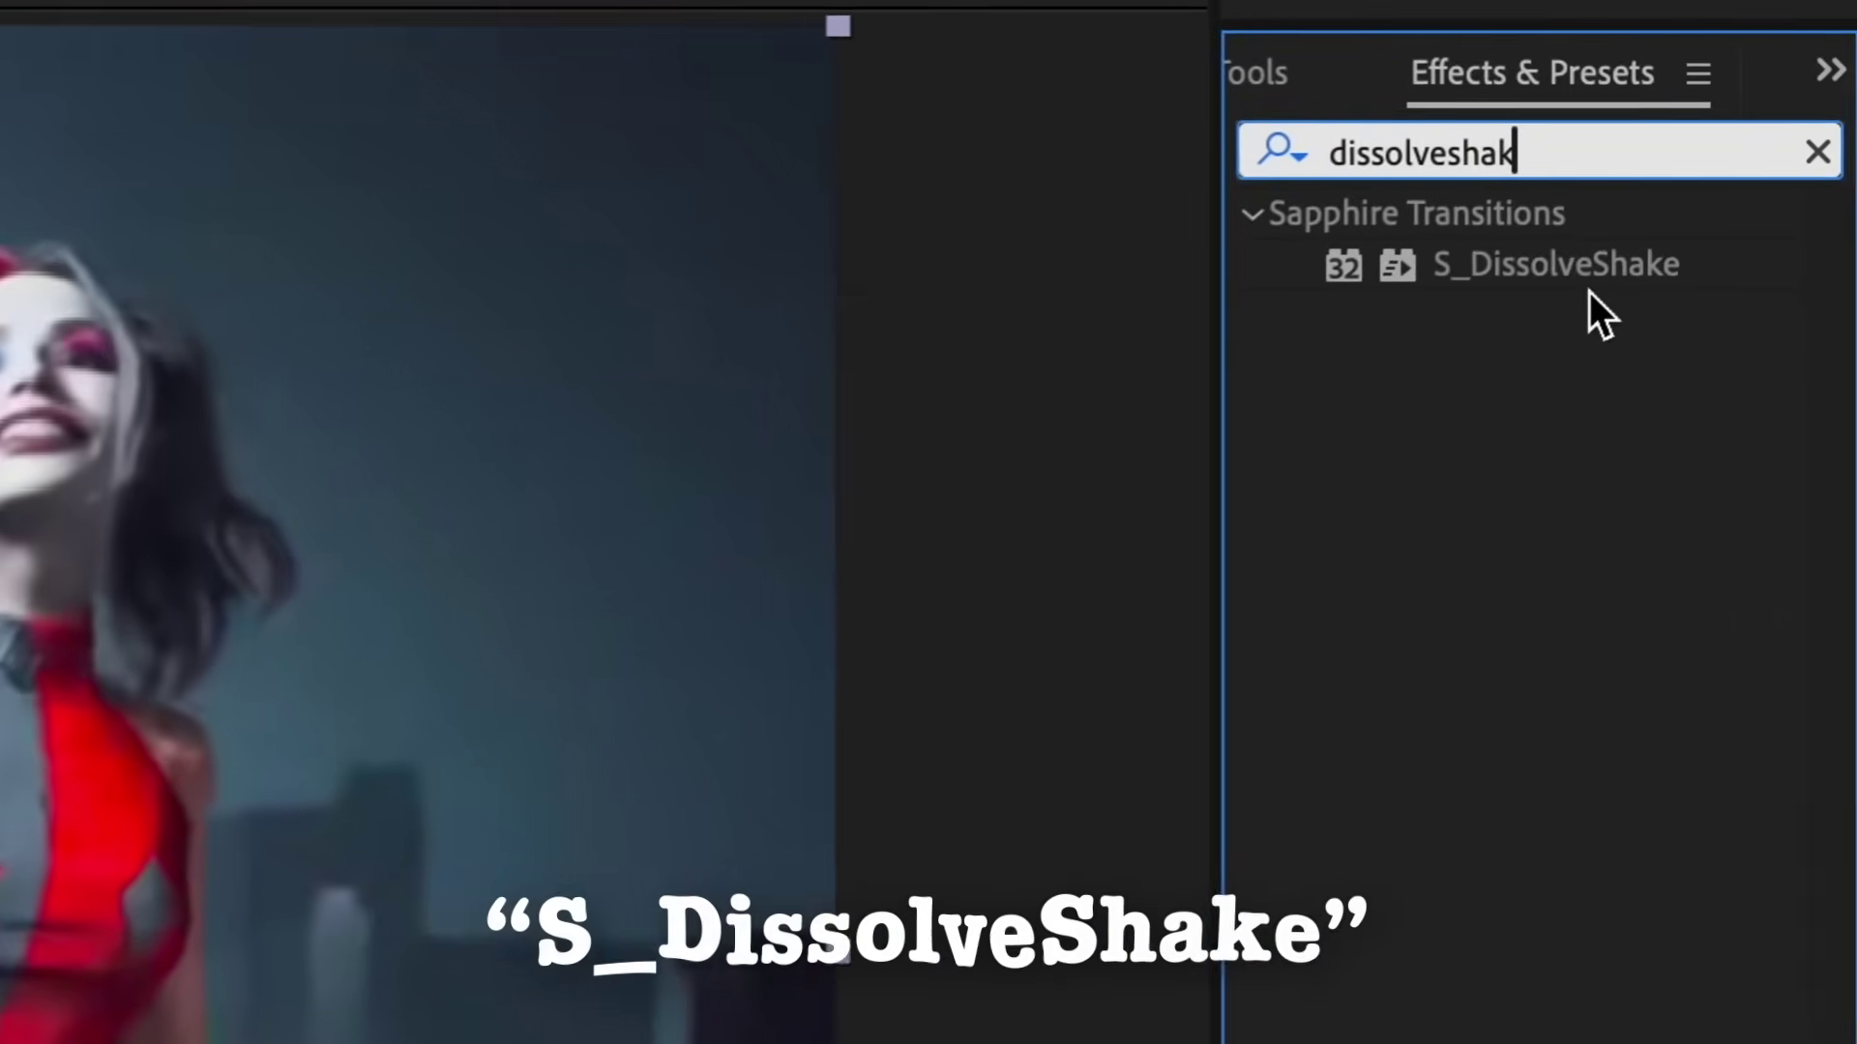
{"action": "double_click", "coordinate": [1516, 278]}
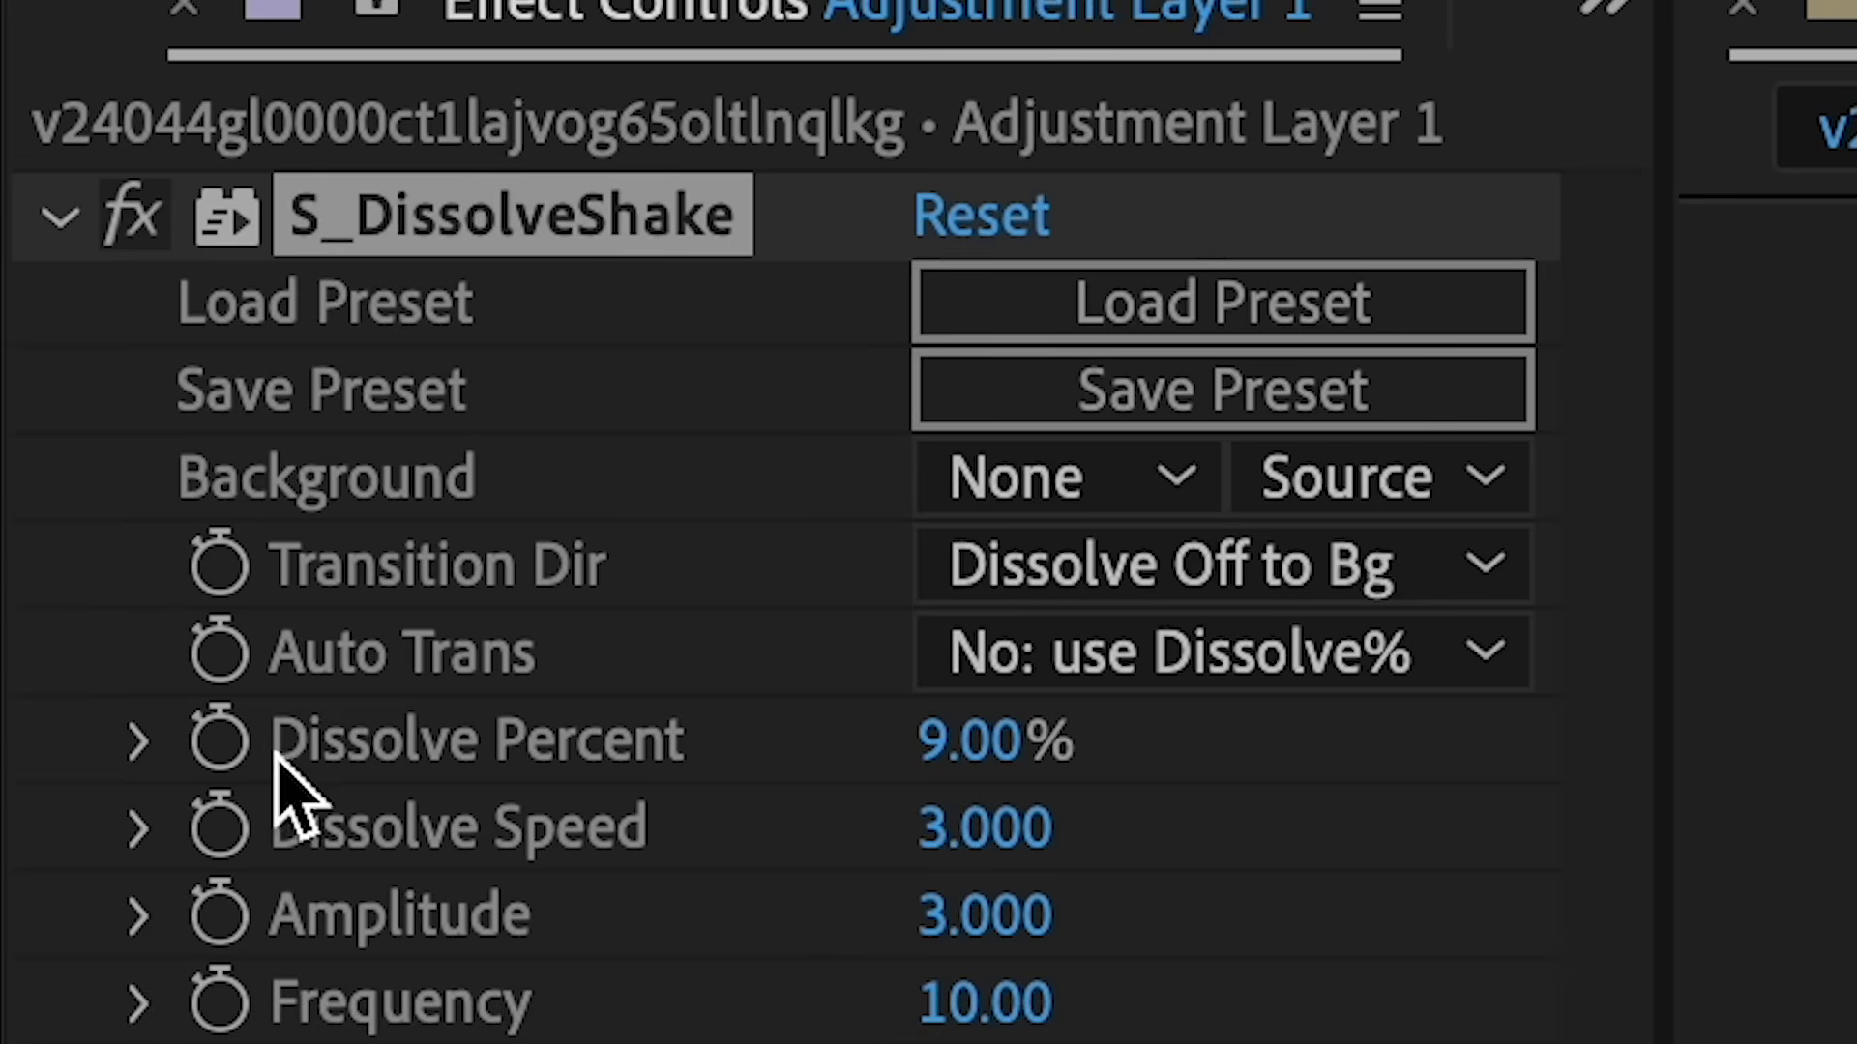
Keyframe S_DissolveShake's Dissolve Percent at 9% on the first frame and set it to 0% at 0:00:00:15
{"action": "left_click", "coordinate": [224, 754]}
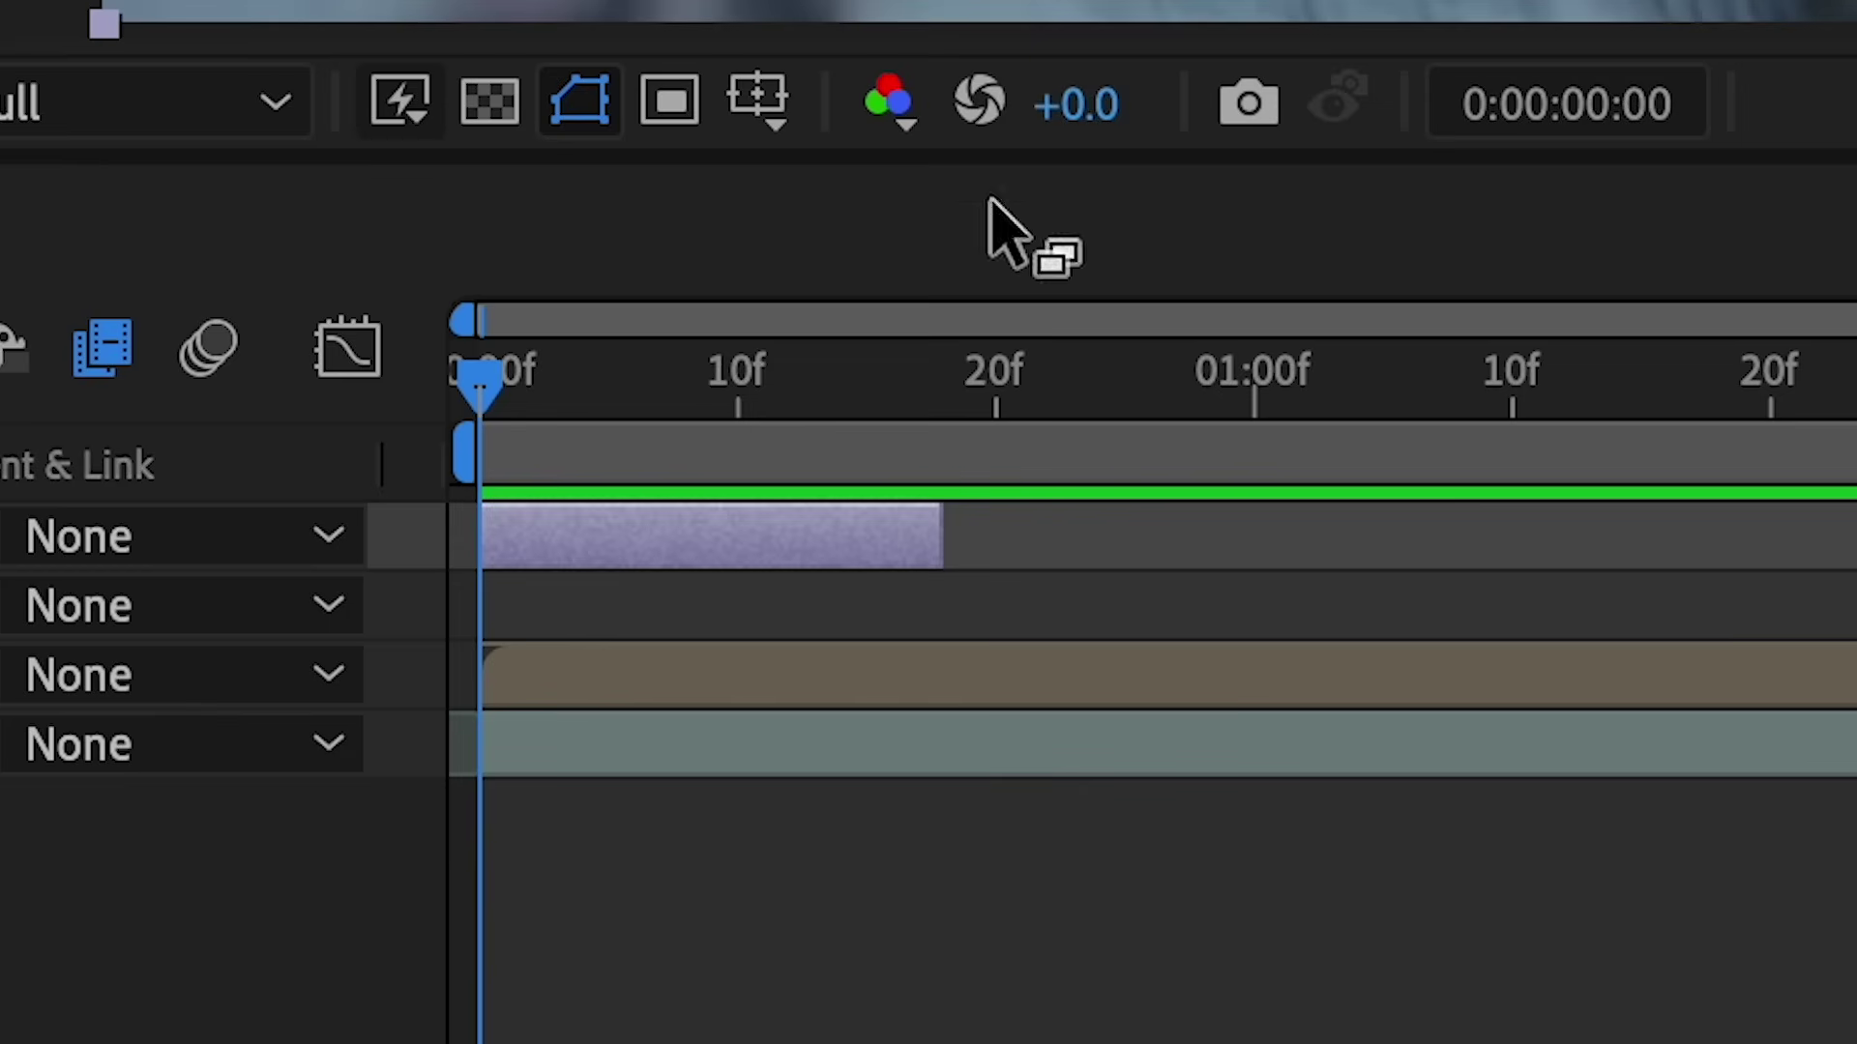
{"action": "left_click", "coordinate": [865, 391]}
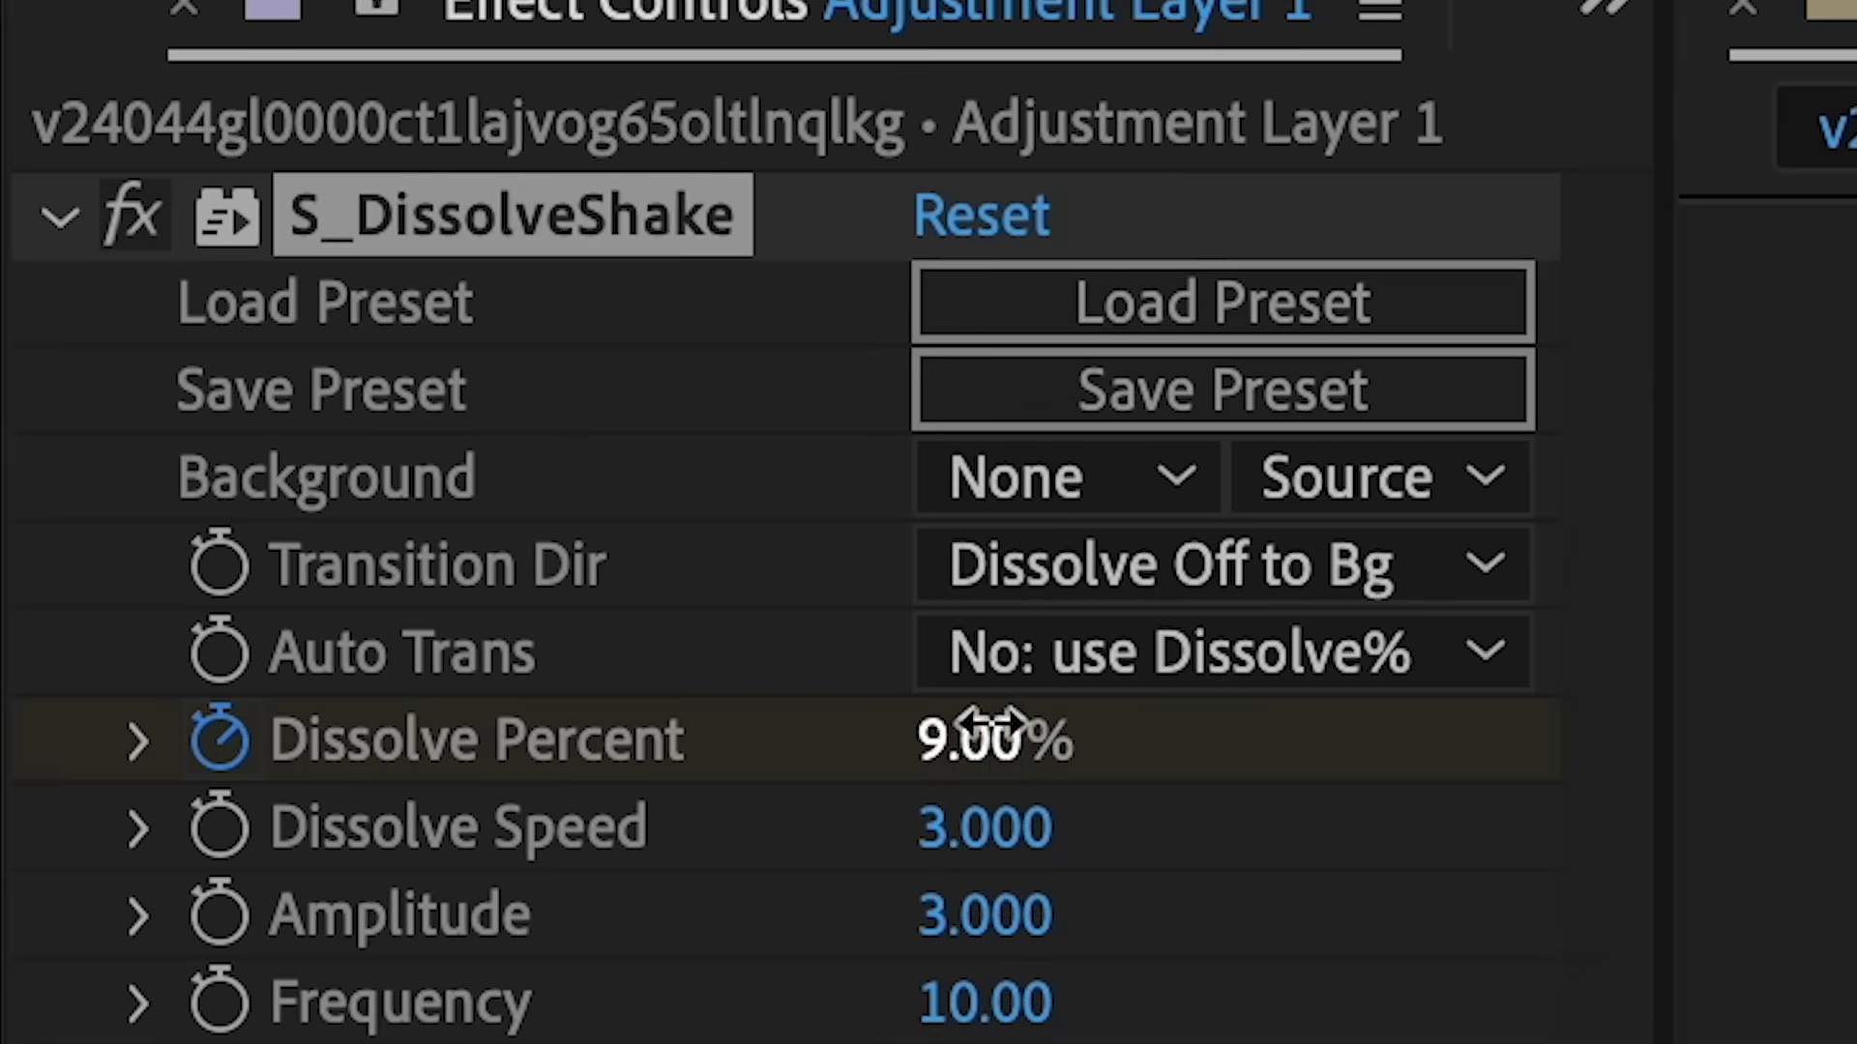
{"action": "left_click", "coordinate": [986, 736]}
{"action": "key", "text": "Return"}
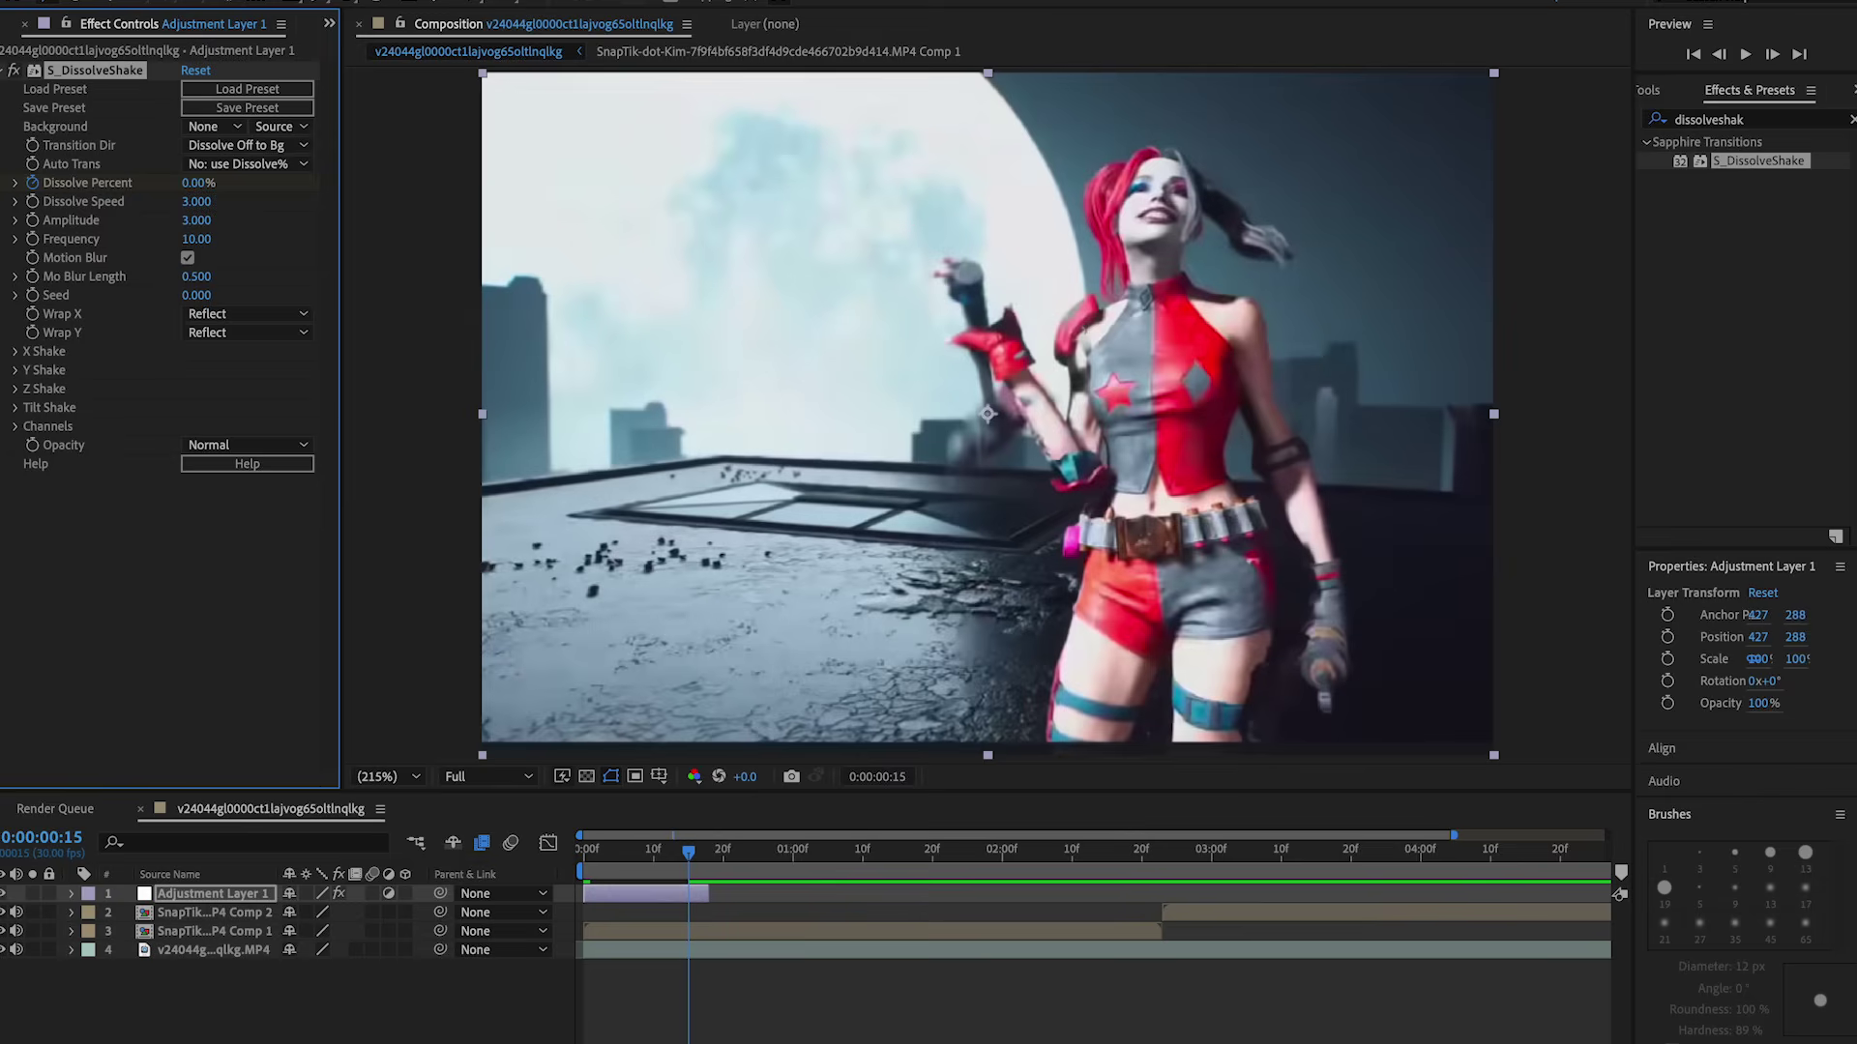
Reveal the adjustment layer's keyframes and set Dissolve Percent to 0% near the layer's end, at about 0:00:00:17
{"action": "key", "text": "u"}
{"action": "key", "text": "Home"}
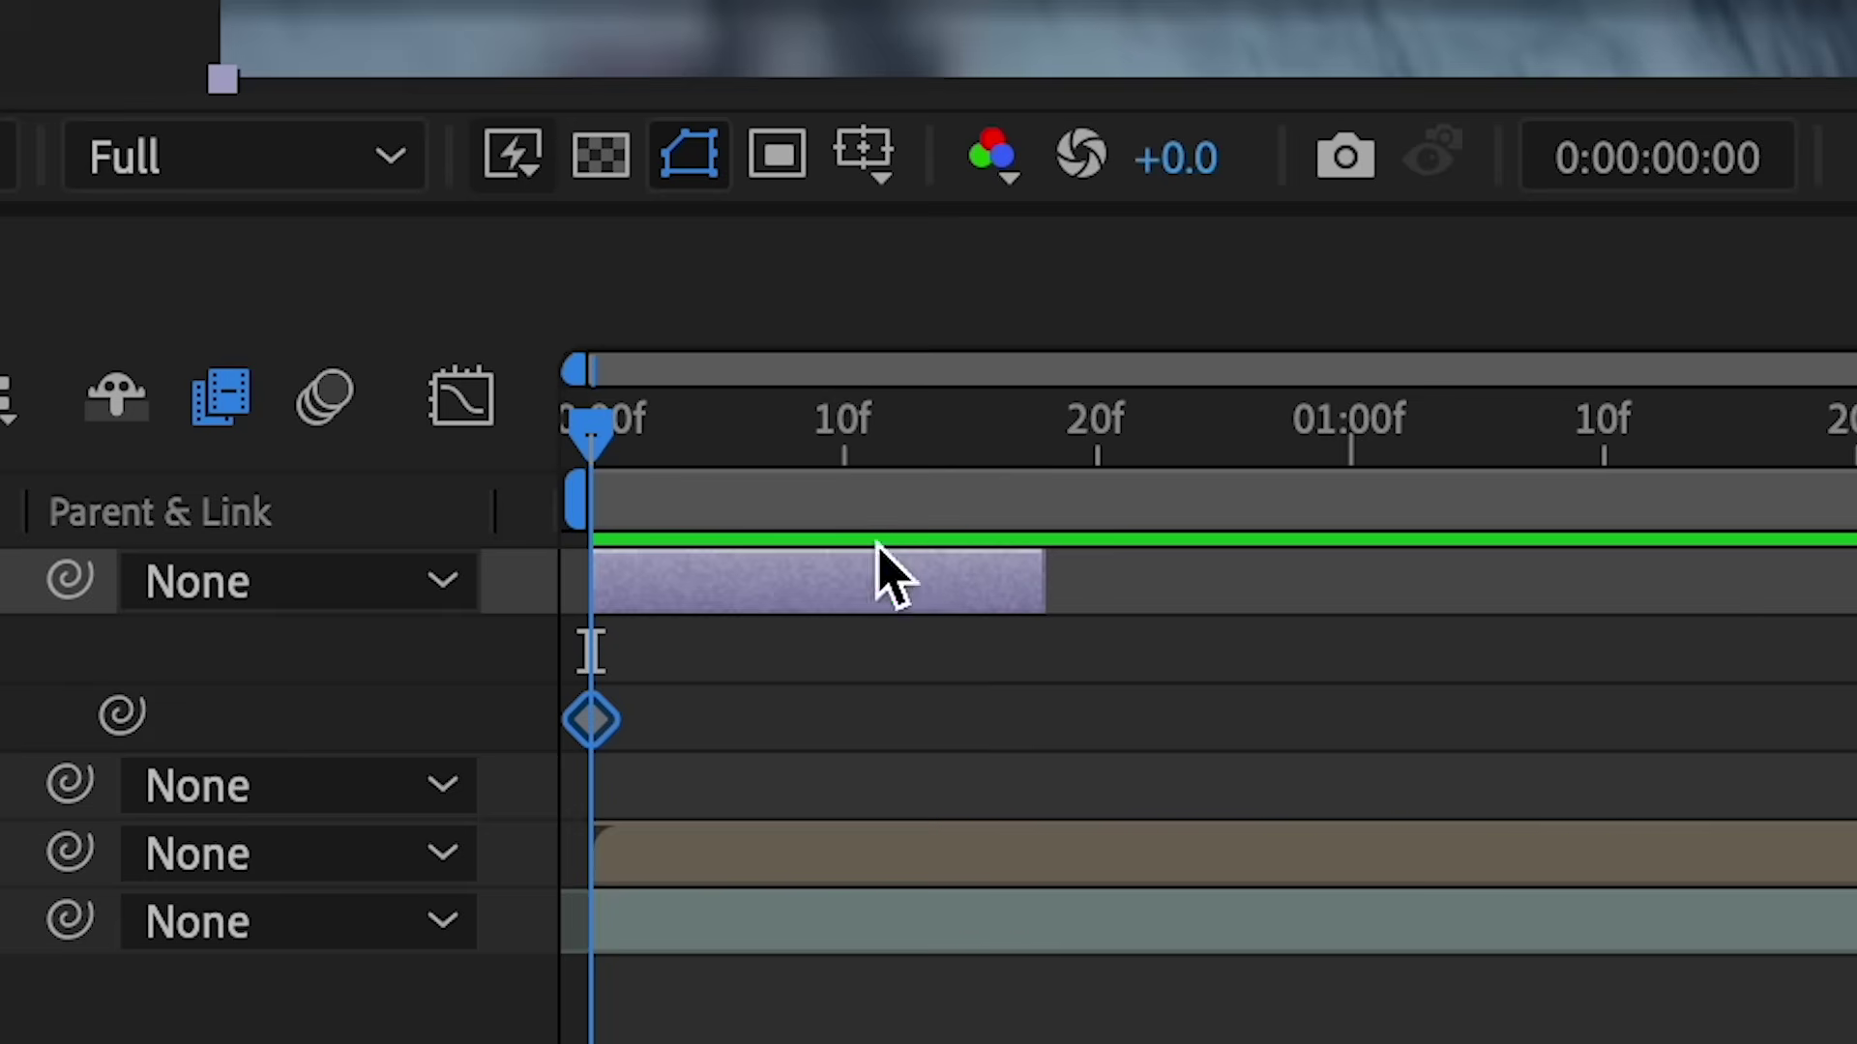
{"action": "left_click_drag", "start_coordinate": [896, 455], "coordinate": [619, 642]}
{"action": "left_click", "coordinate": [988, 740]}
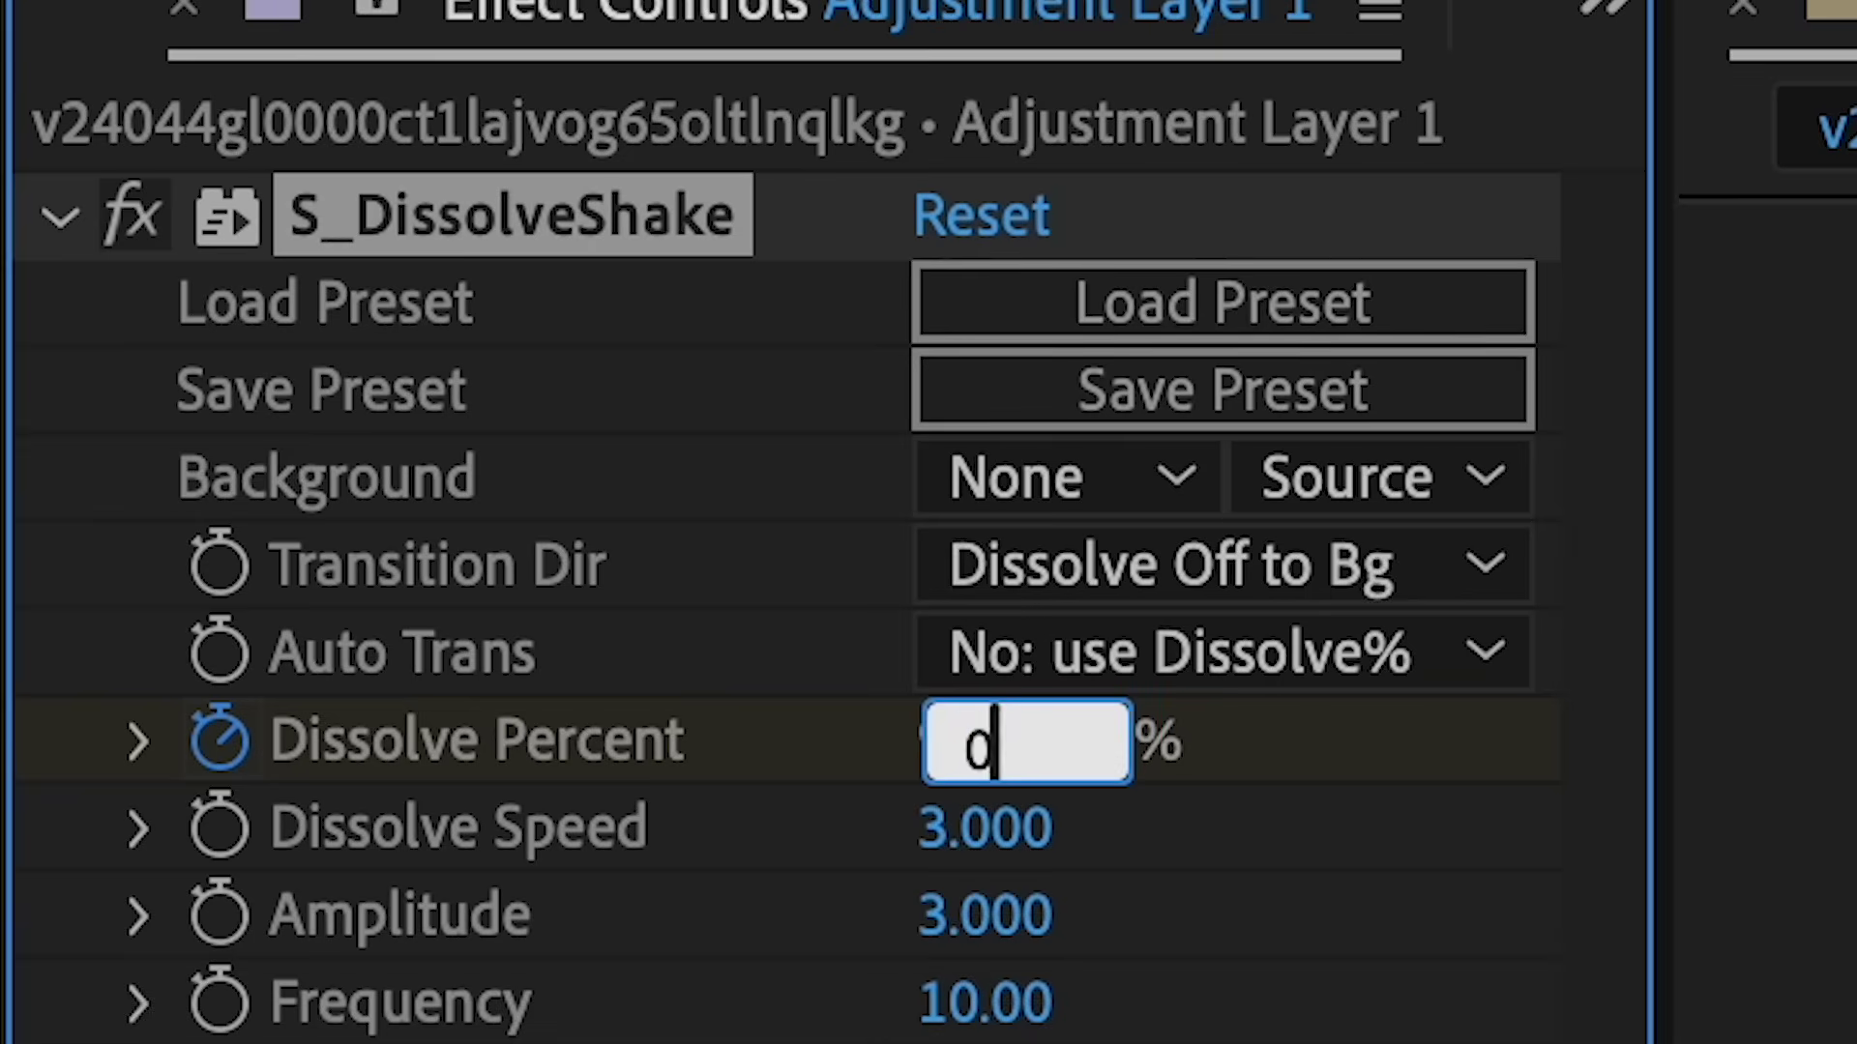
{"action": "type", "text": "d"}
{"action": "key", "text": "Return"}
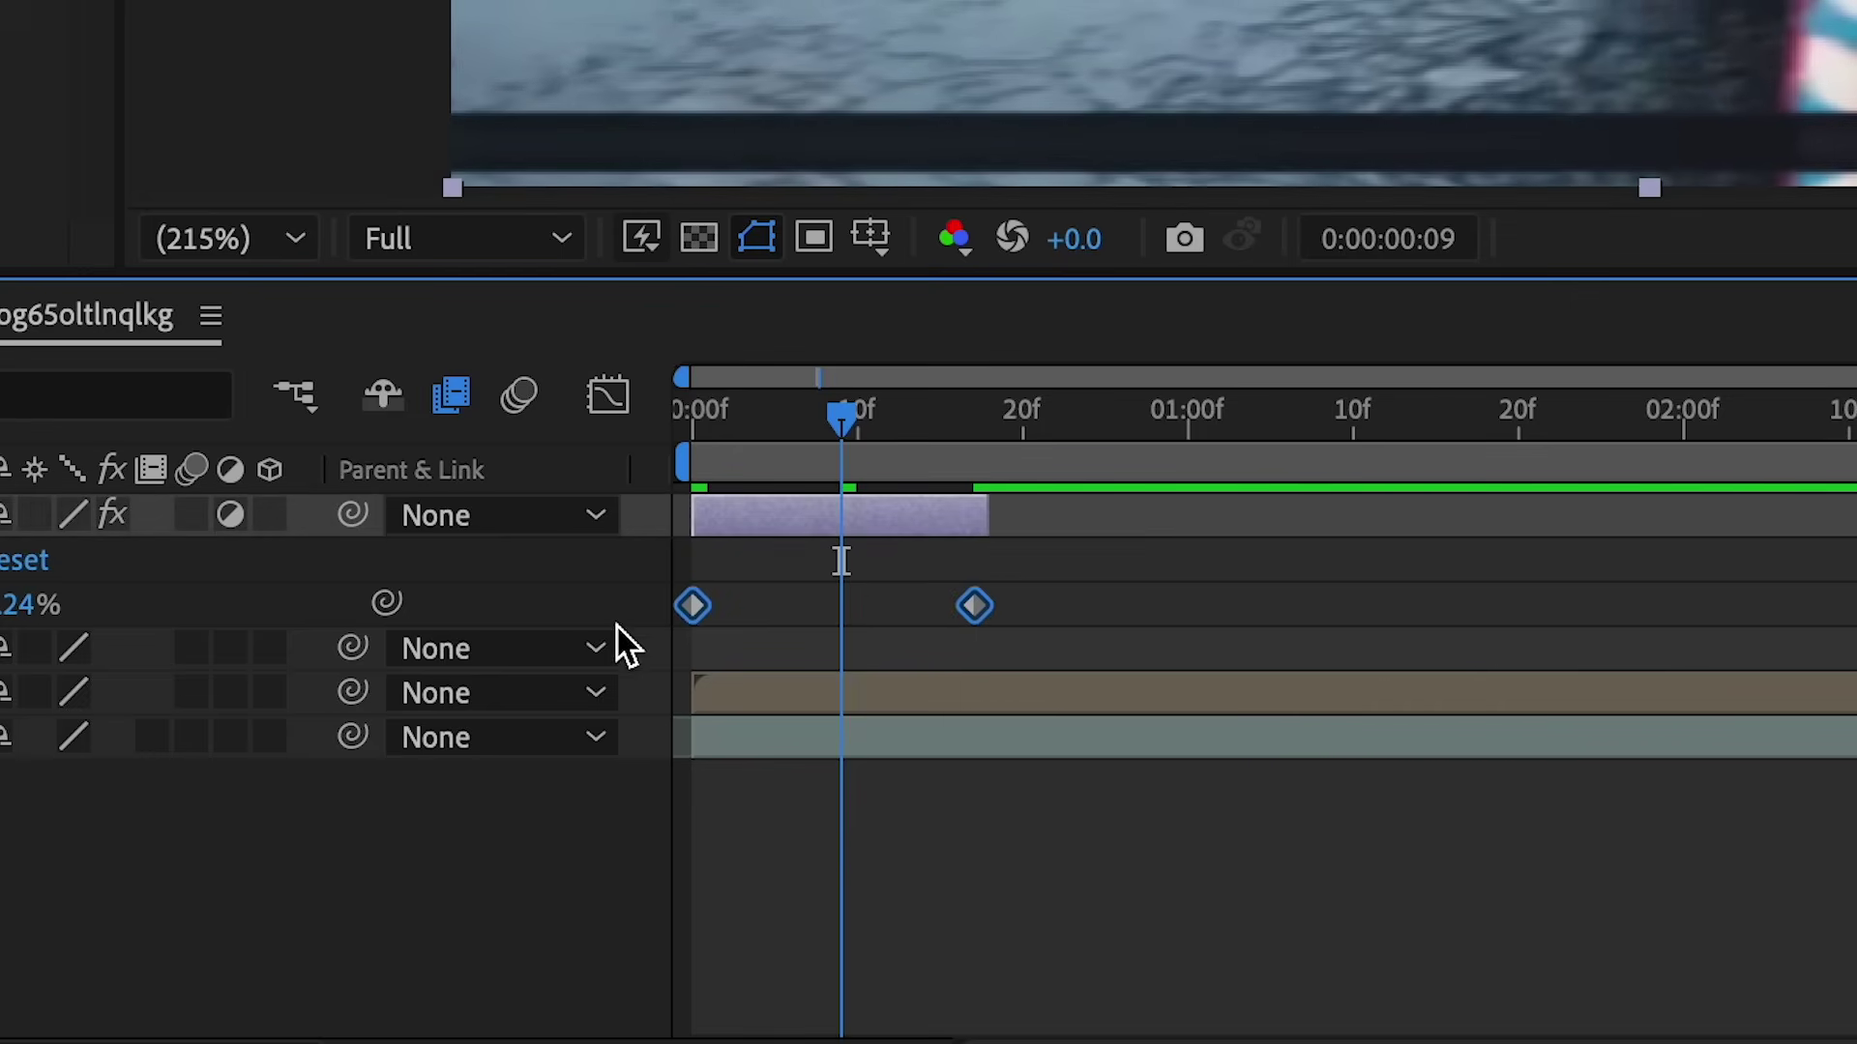
Apply Easy Ease to both Dissolve Percent keyframes of the adjustment layer
{"action": "right_click", "coordinate": [695, 609]}
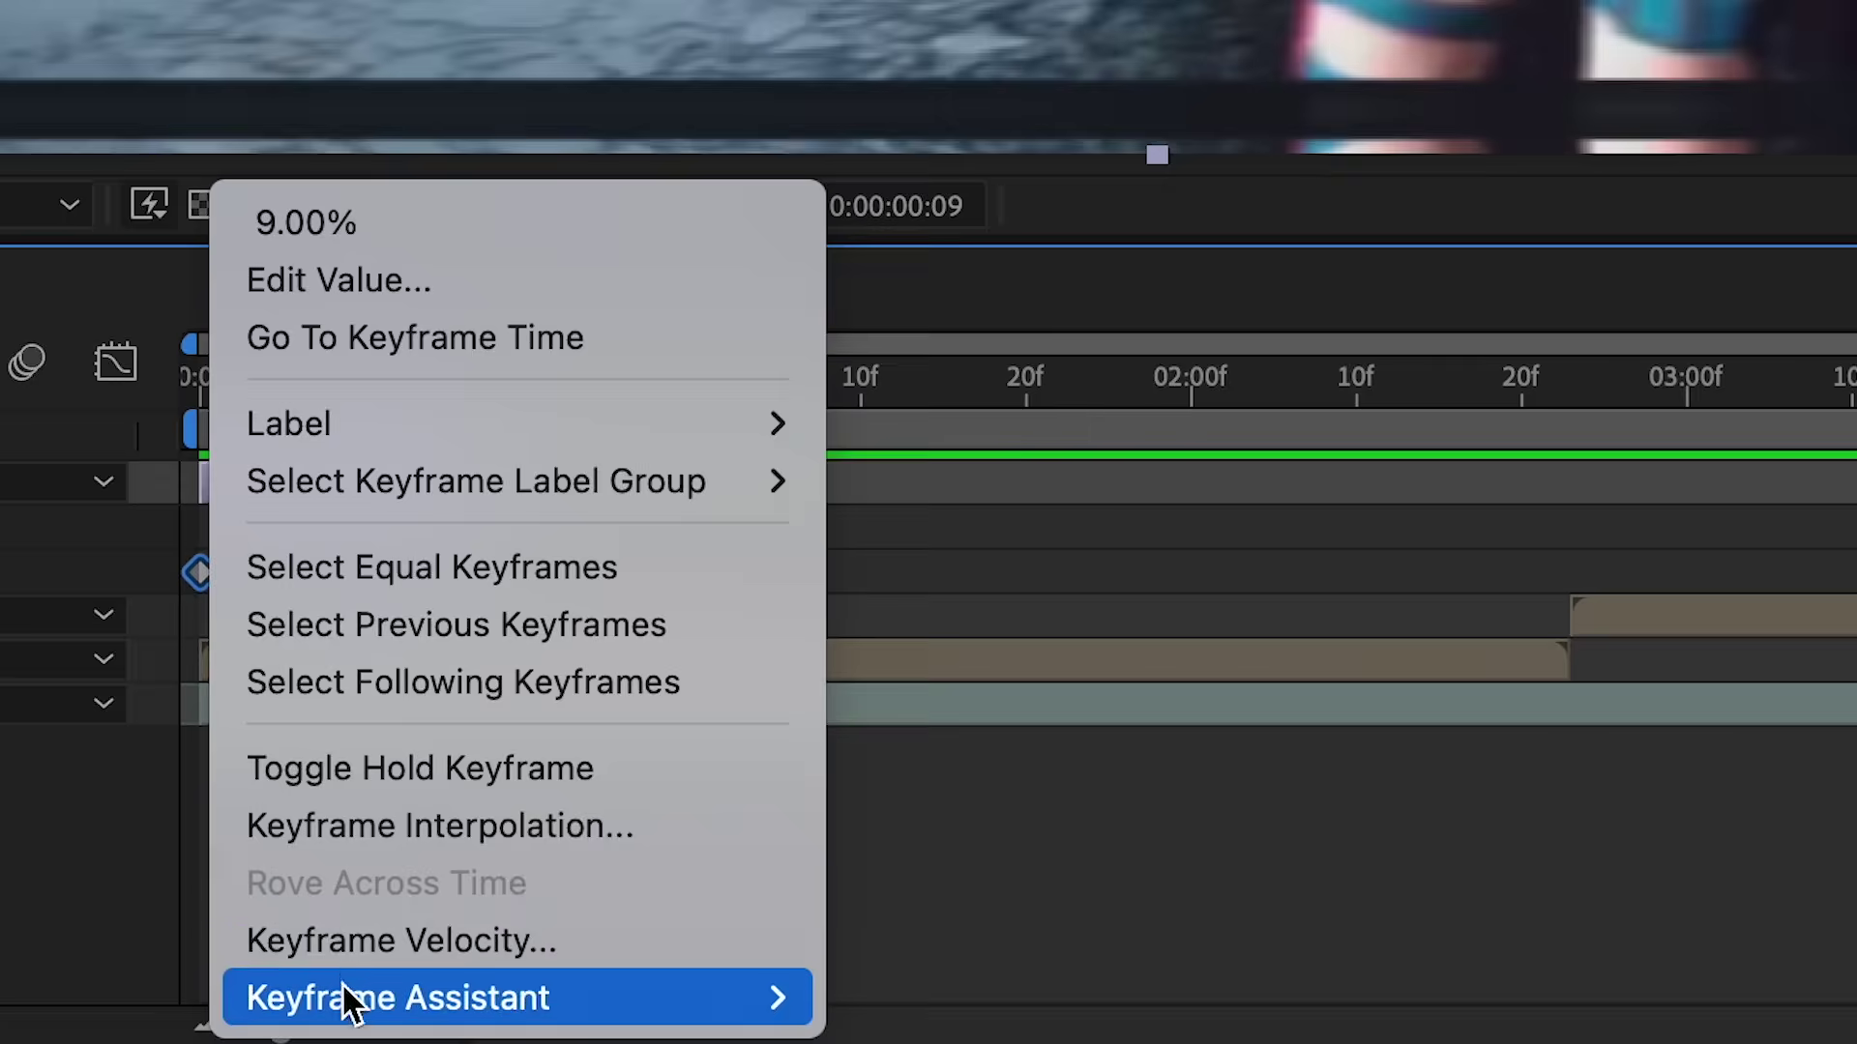
{"action": "mouse_move", "coordinate": [348, 1001]}
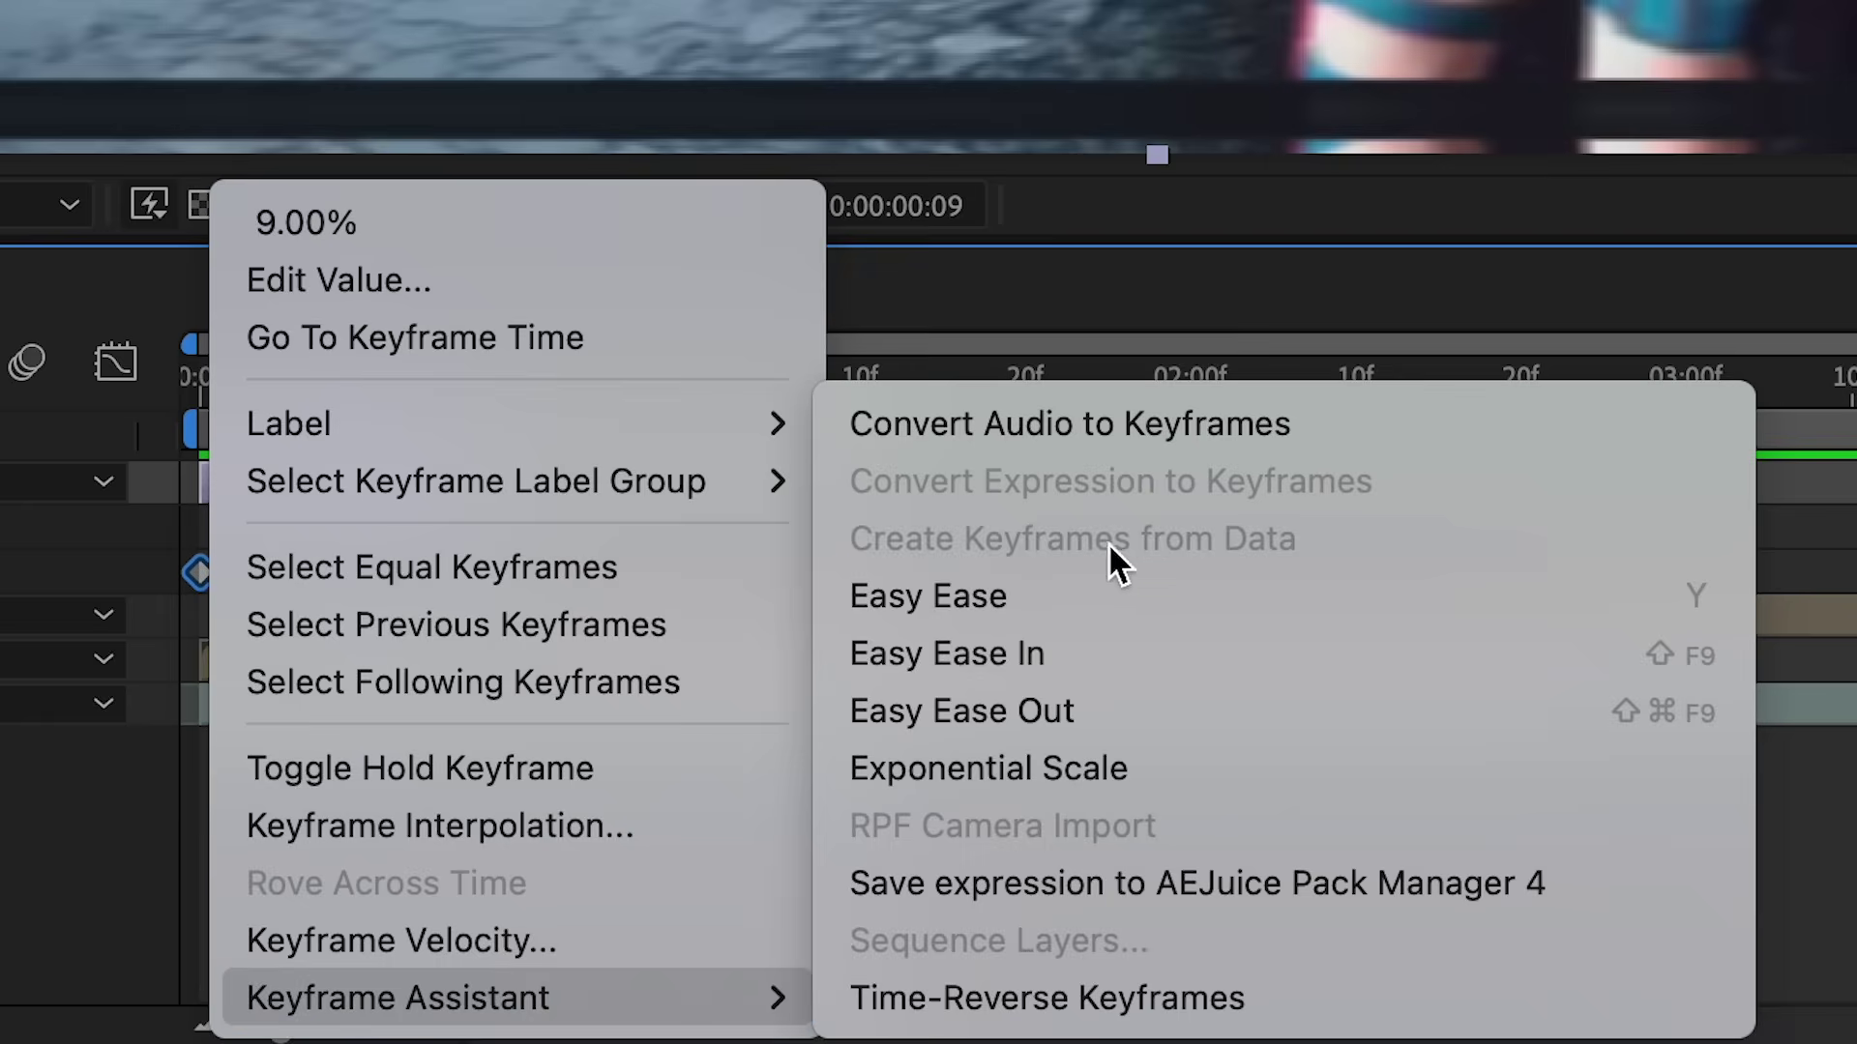
{"action": "left_click", "coordinate": [1068, 585]}
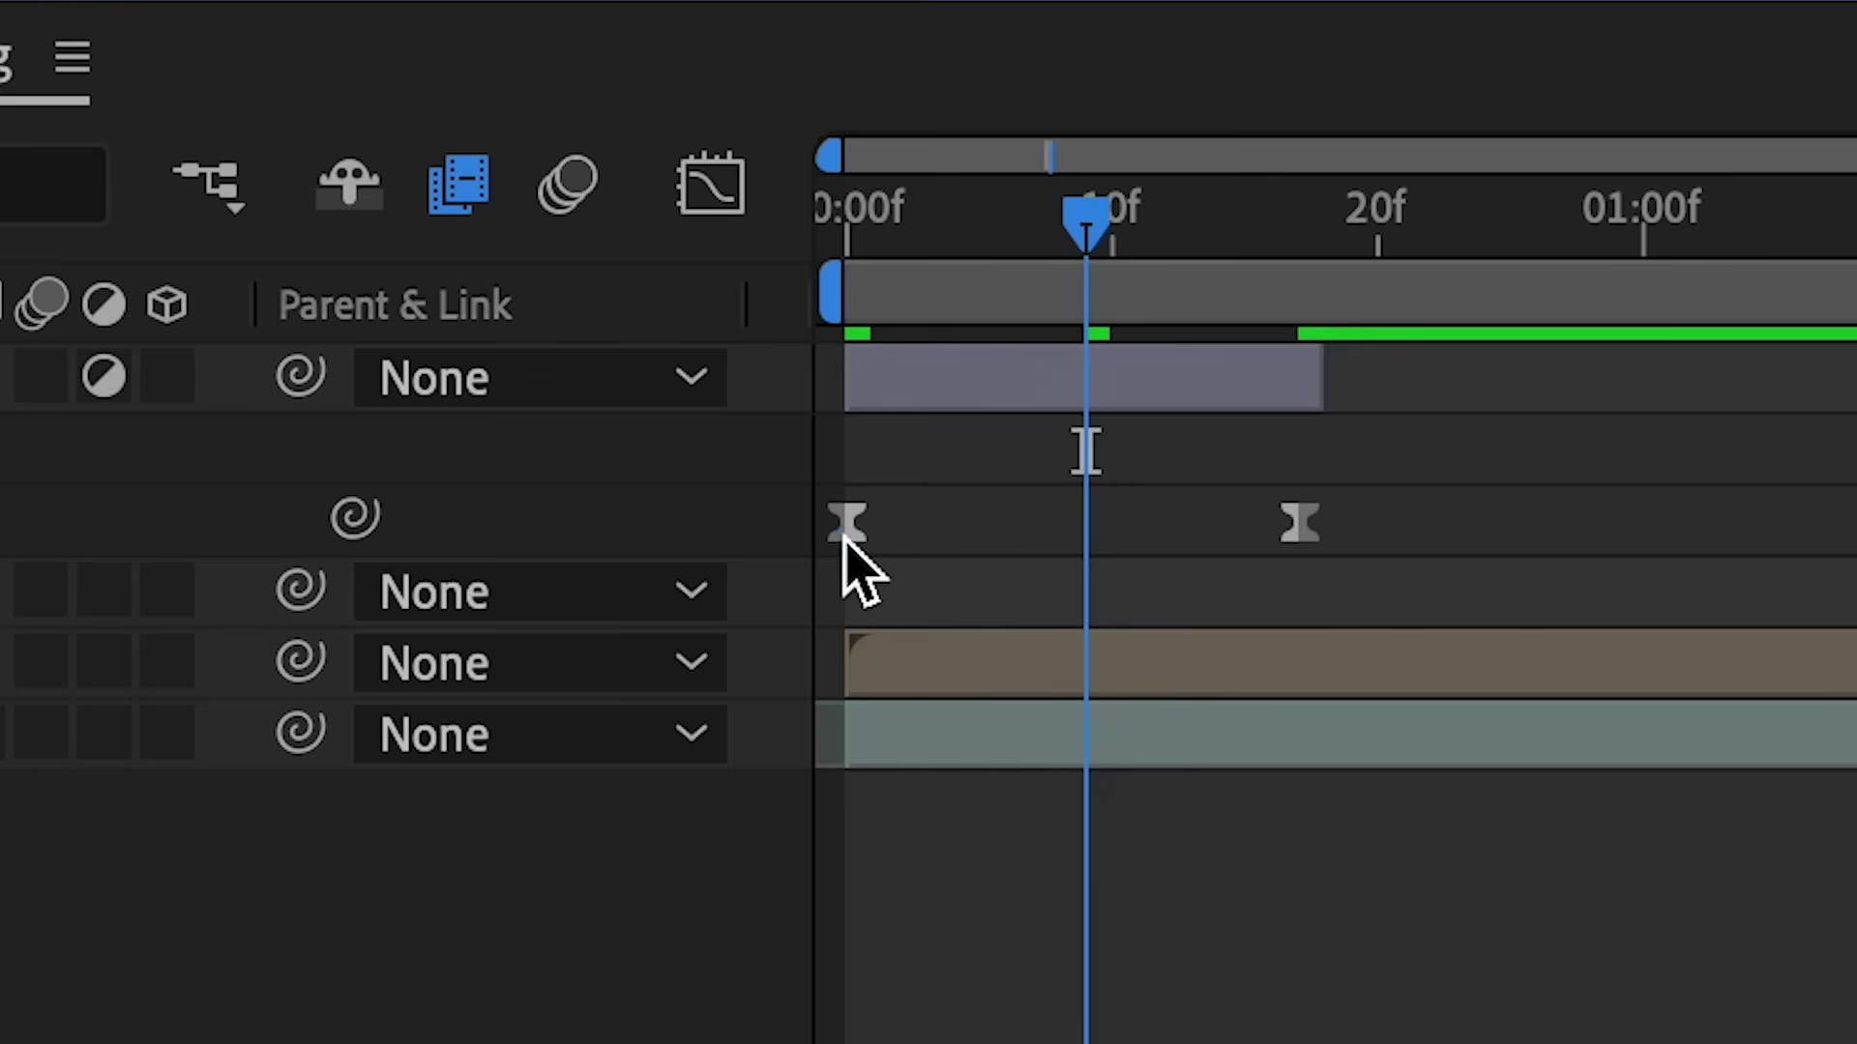
Reshape the Dissolve Percent value curve so it falls steeply from the first keyframe and flattens gradually toward the last one
{"action": "left_click", "coordinate": [845, 538]}
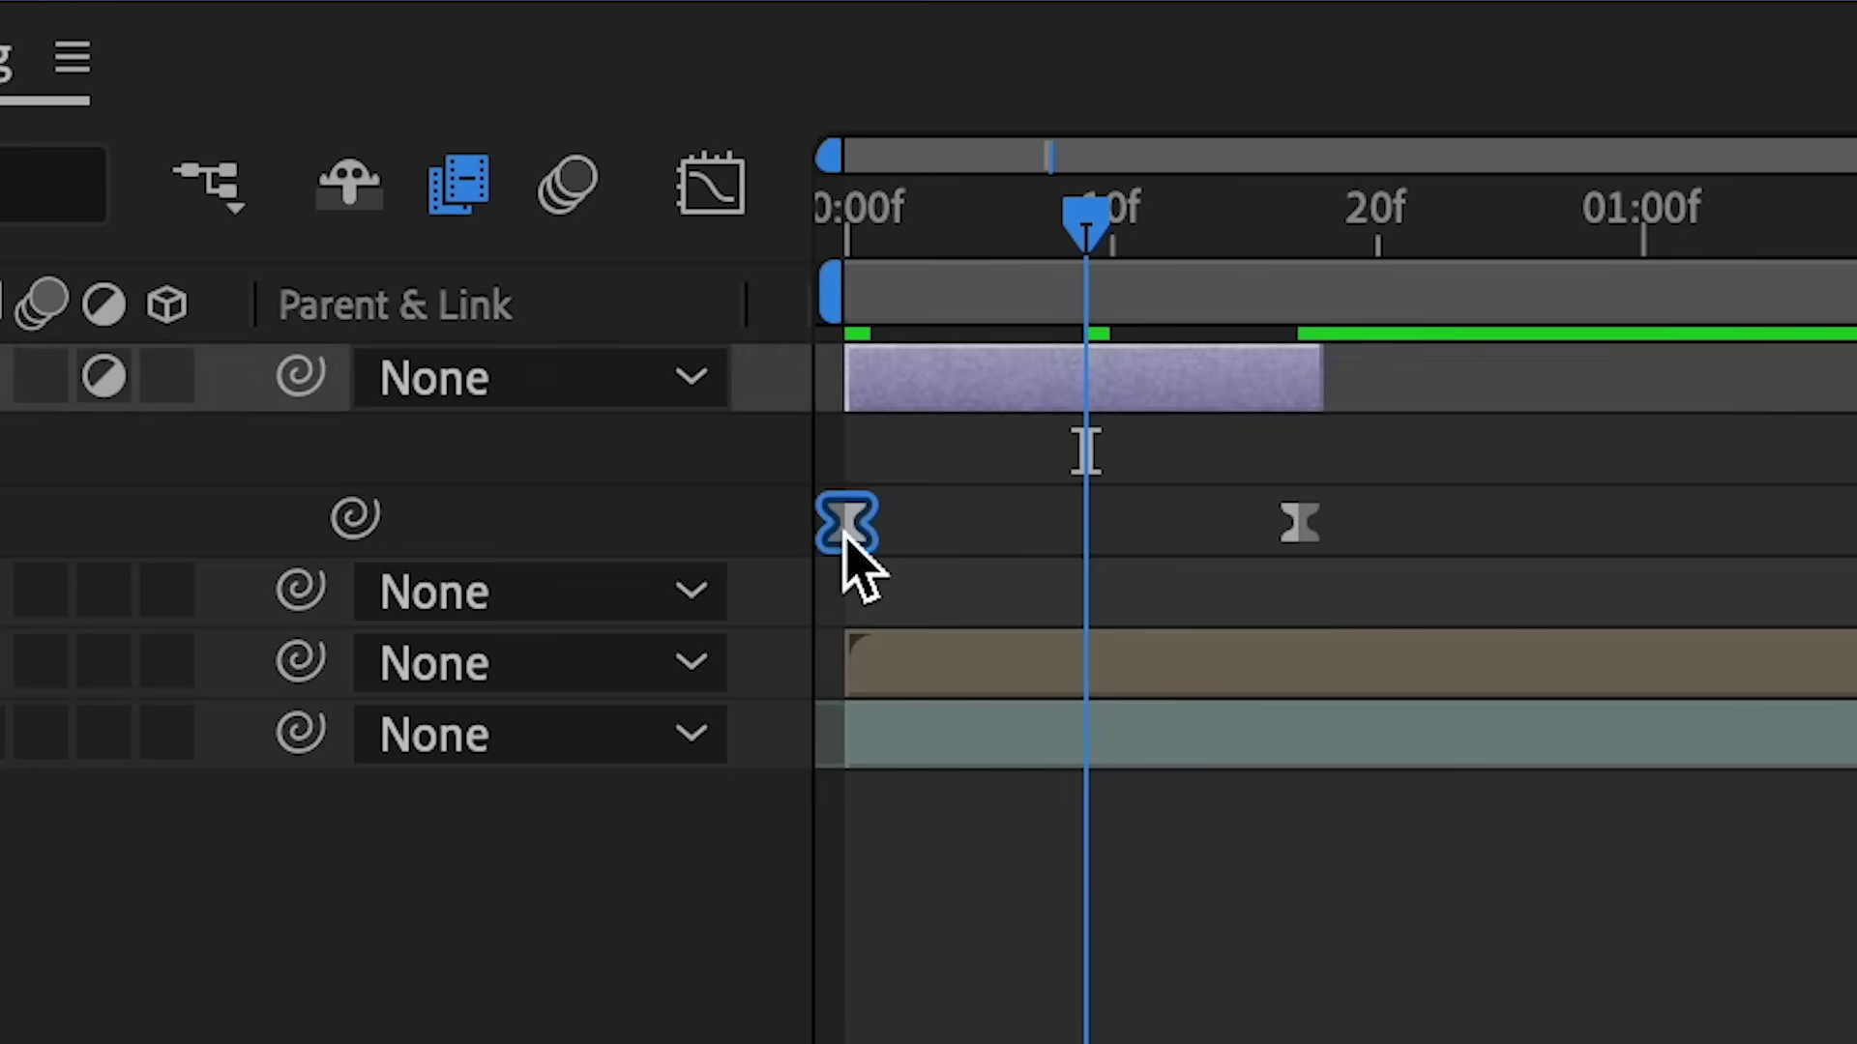
{"action": "left_click", "coordinate": [715, 191]}
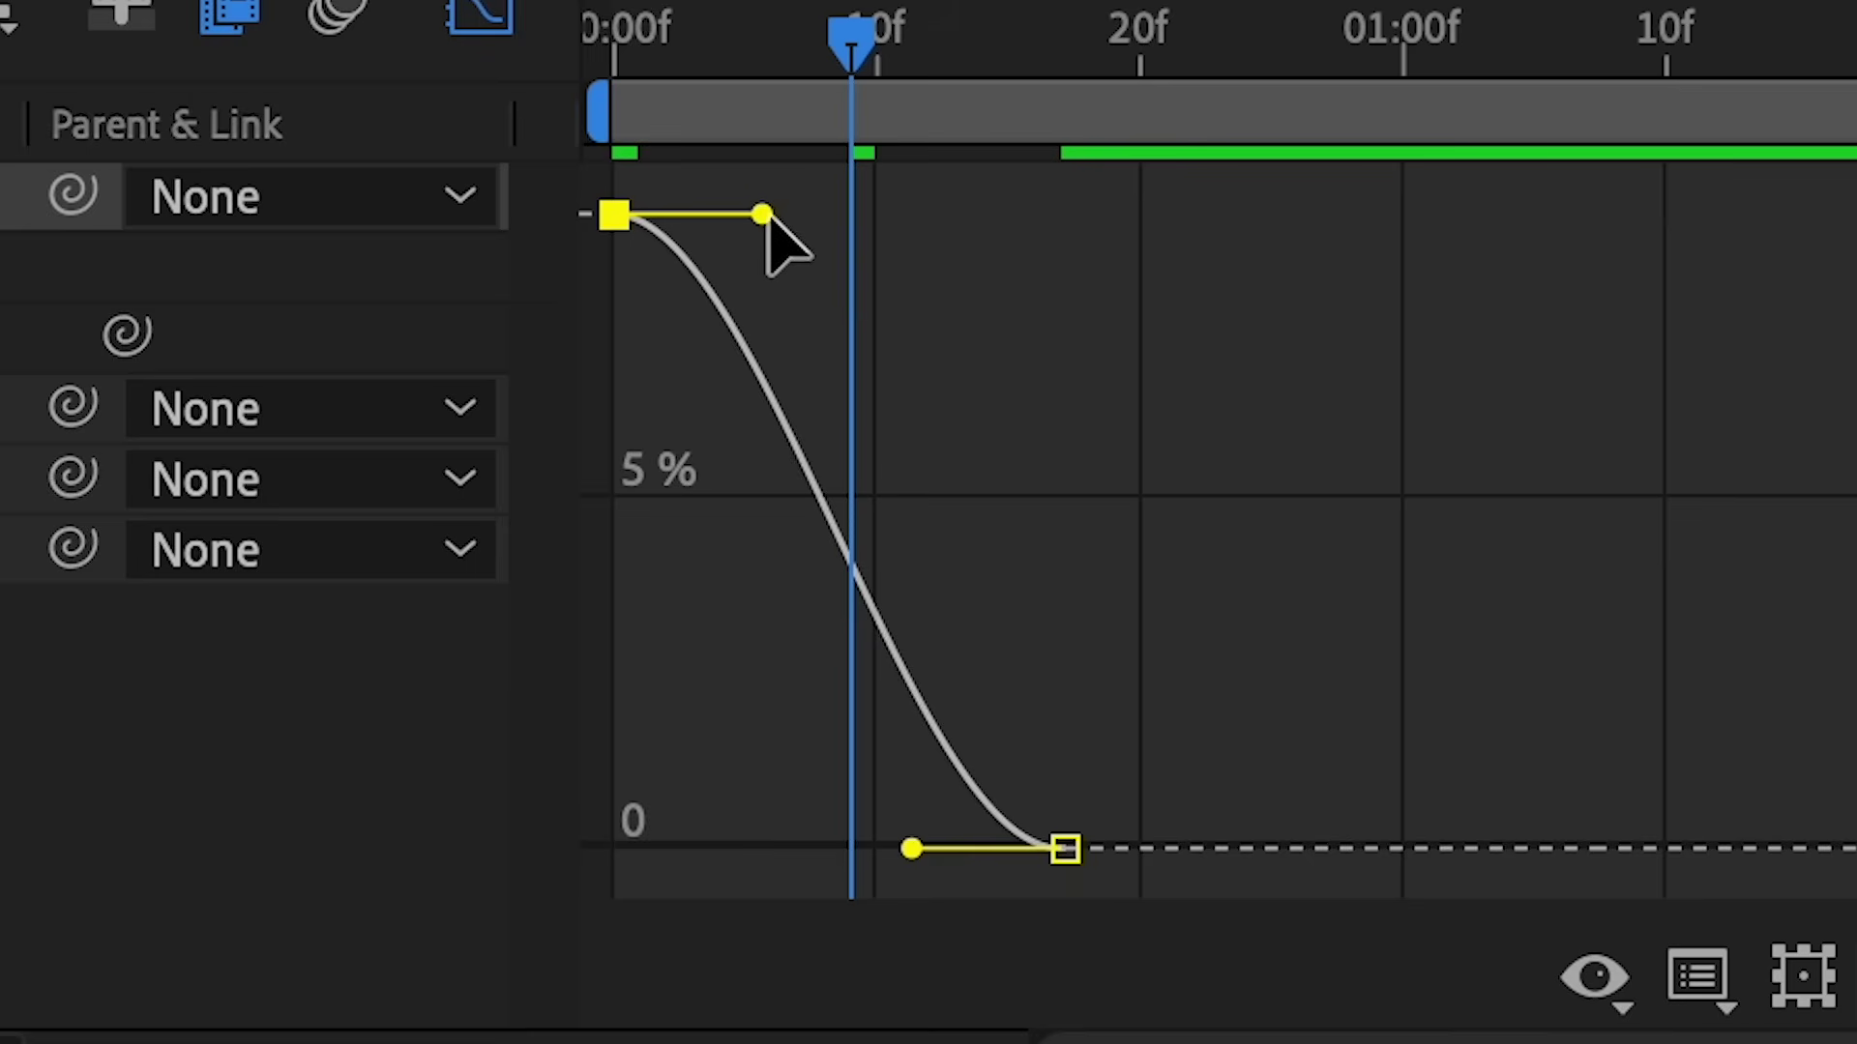
{"action": "left_click_drag", "start_coordinate": [1267, 786], "coordinate": [953, 1043]}
{"action": "left_click_drag", "start_coordinate": [948, 848], "coordinate": [698, 781]}
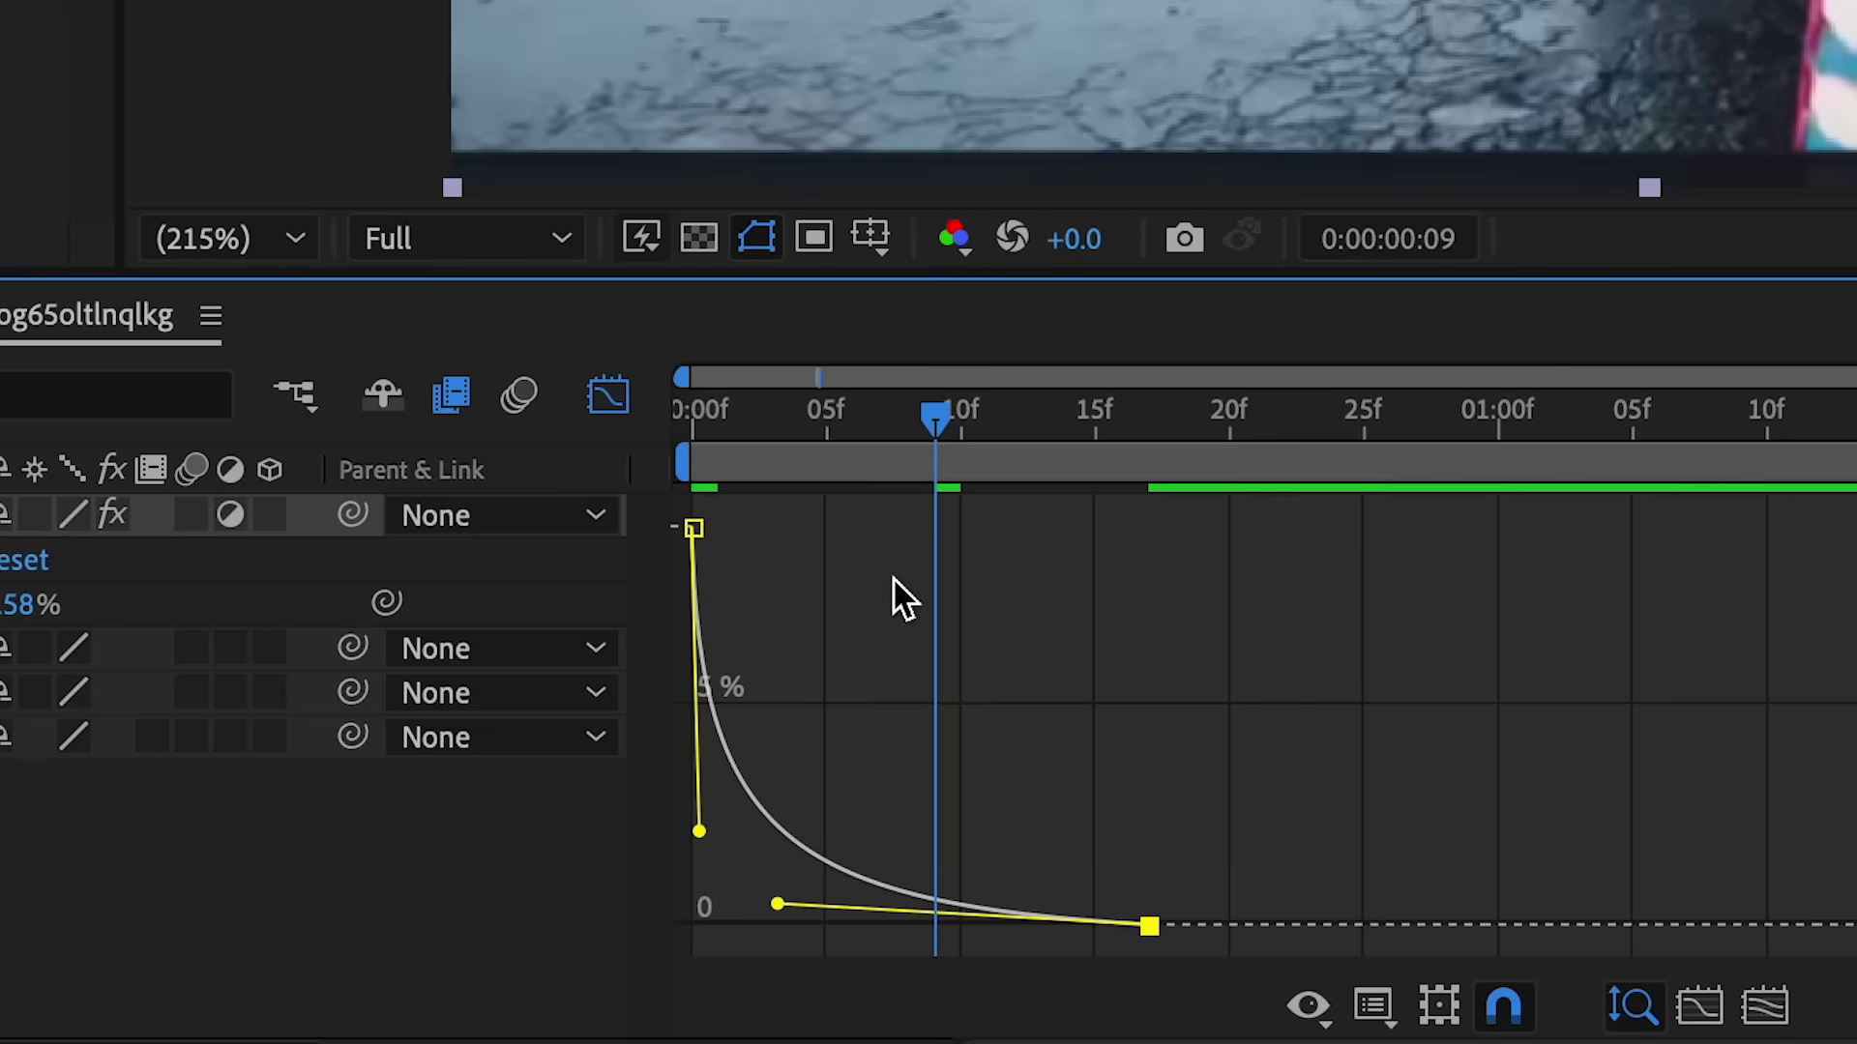
Return to the first frame, close the graph editor and play back the shake
{"action": "left_click_drag", "start_coordinate": [897, 409], "coordinate": [689, 408]}
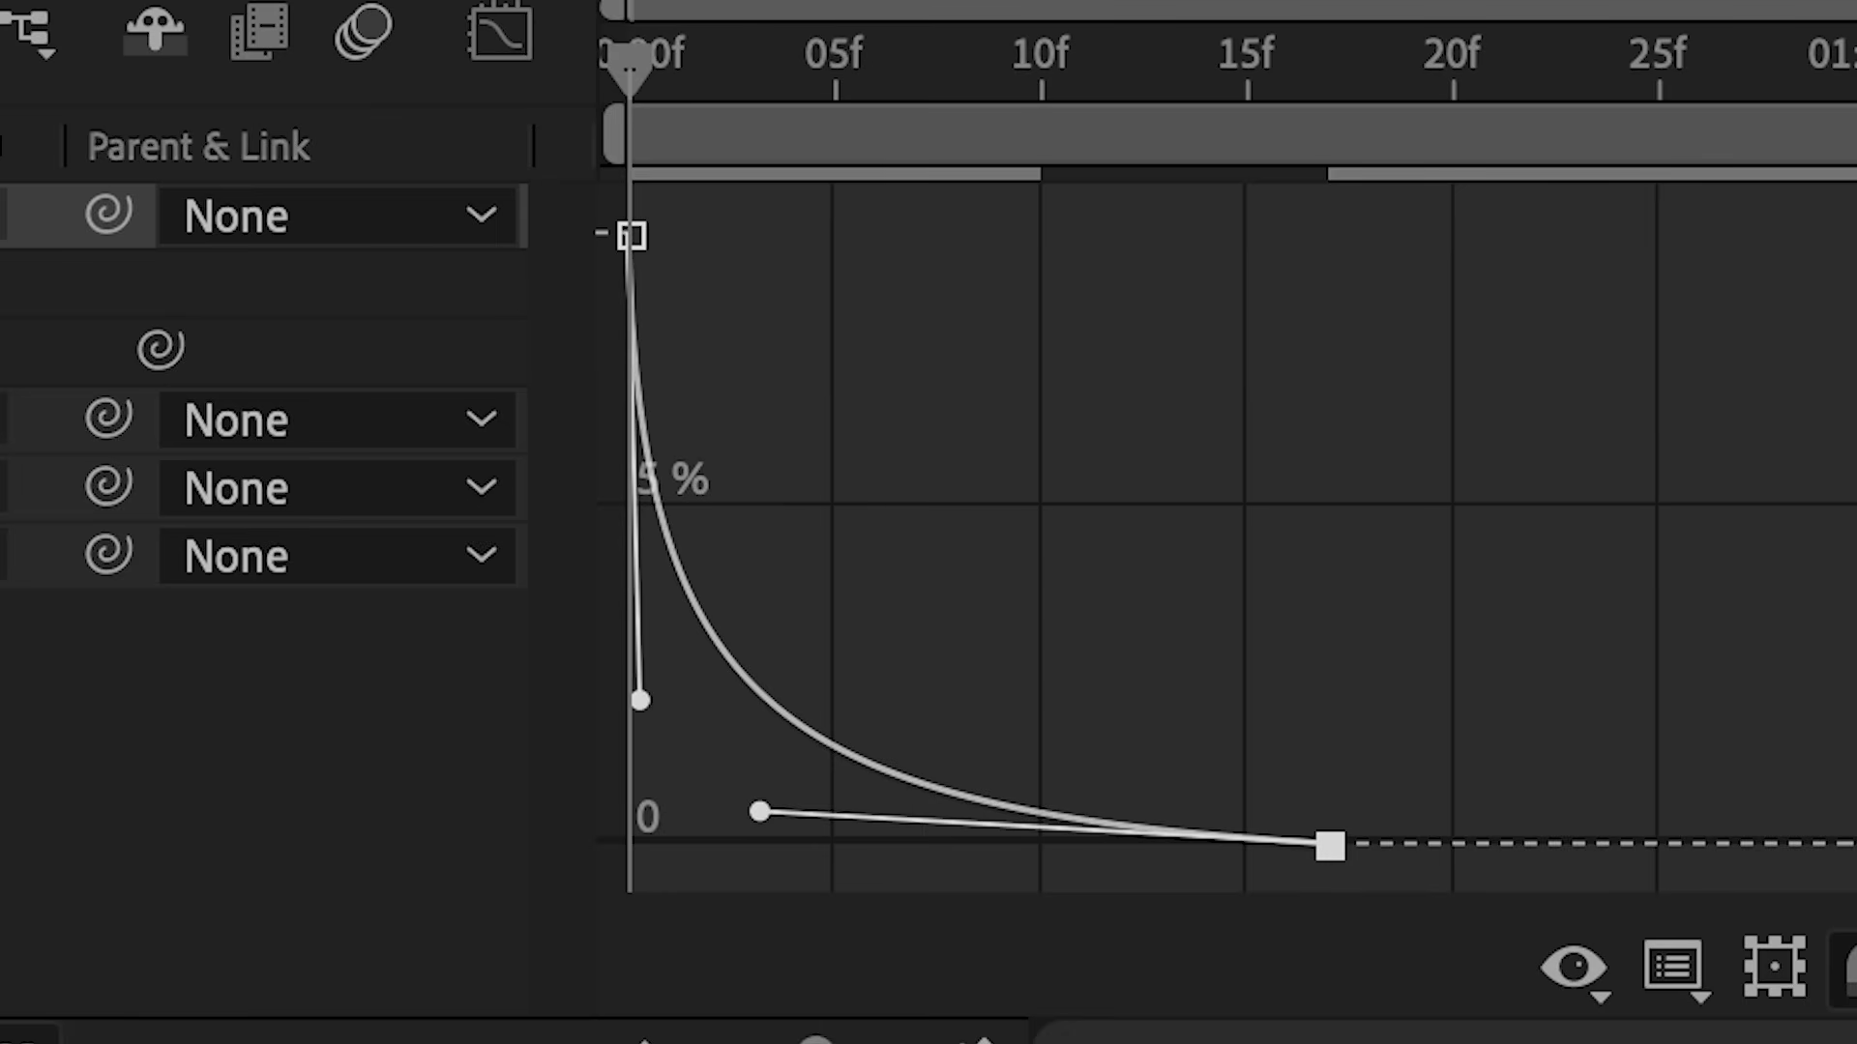
{"action": "key", "text": "shift+F3"}
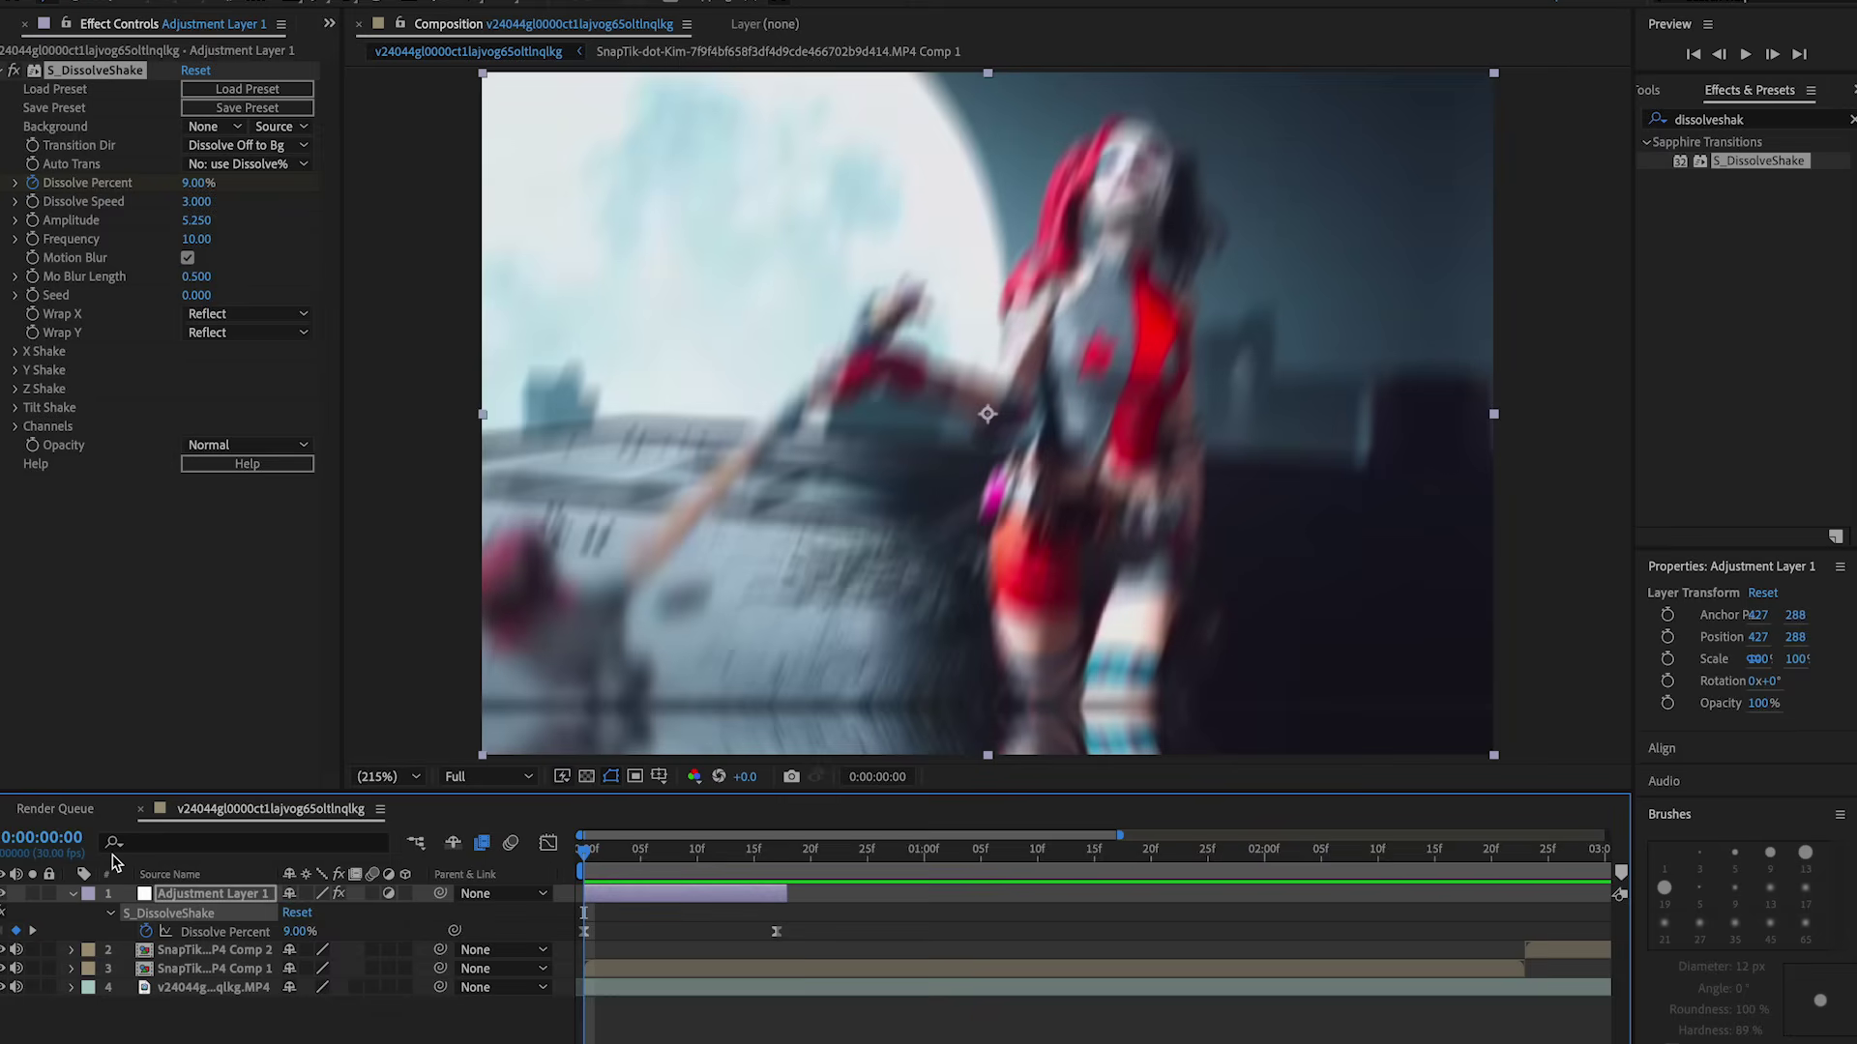
{"action": "key", "text": "space"}
{"action": "key", "text": "space"}
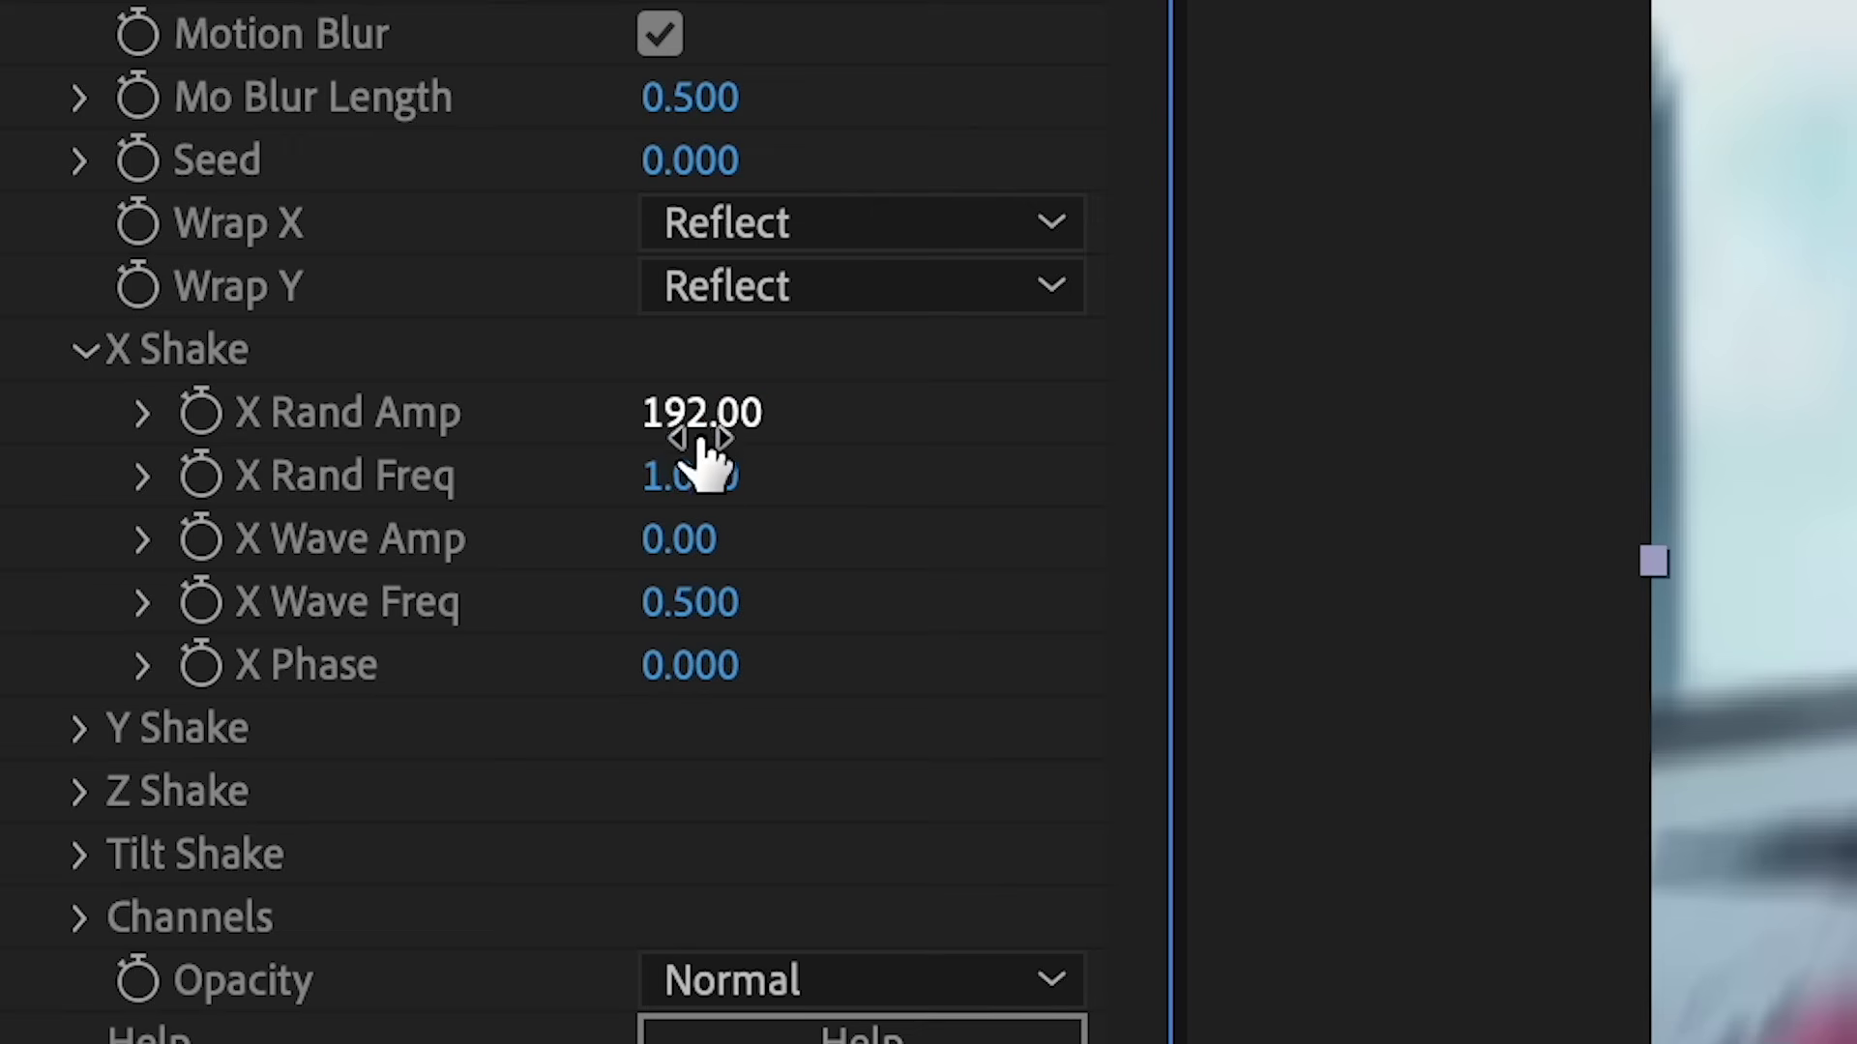
Adjust S_DissolveShake's X Rand Amp, collapse the X Shake settings and set Y Rand Amp to 49
{"action": "left_click_drag", "start_coordinate": [704, 462], "coordinate": [898, 607]}
{"action": "scroll", "coordinate": [193, 387], "scroll_direction": "down", "scroll_amount": 1}
{"action": "left_click", "coordinate": [82, 282]}
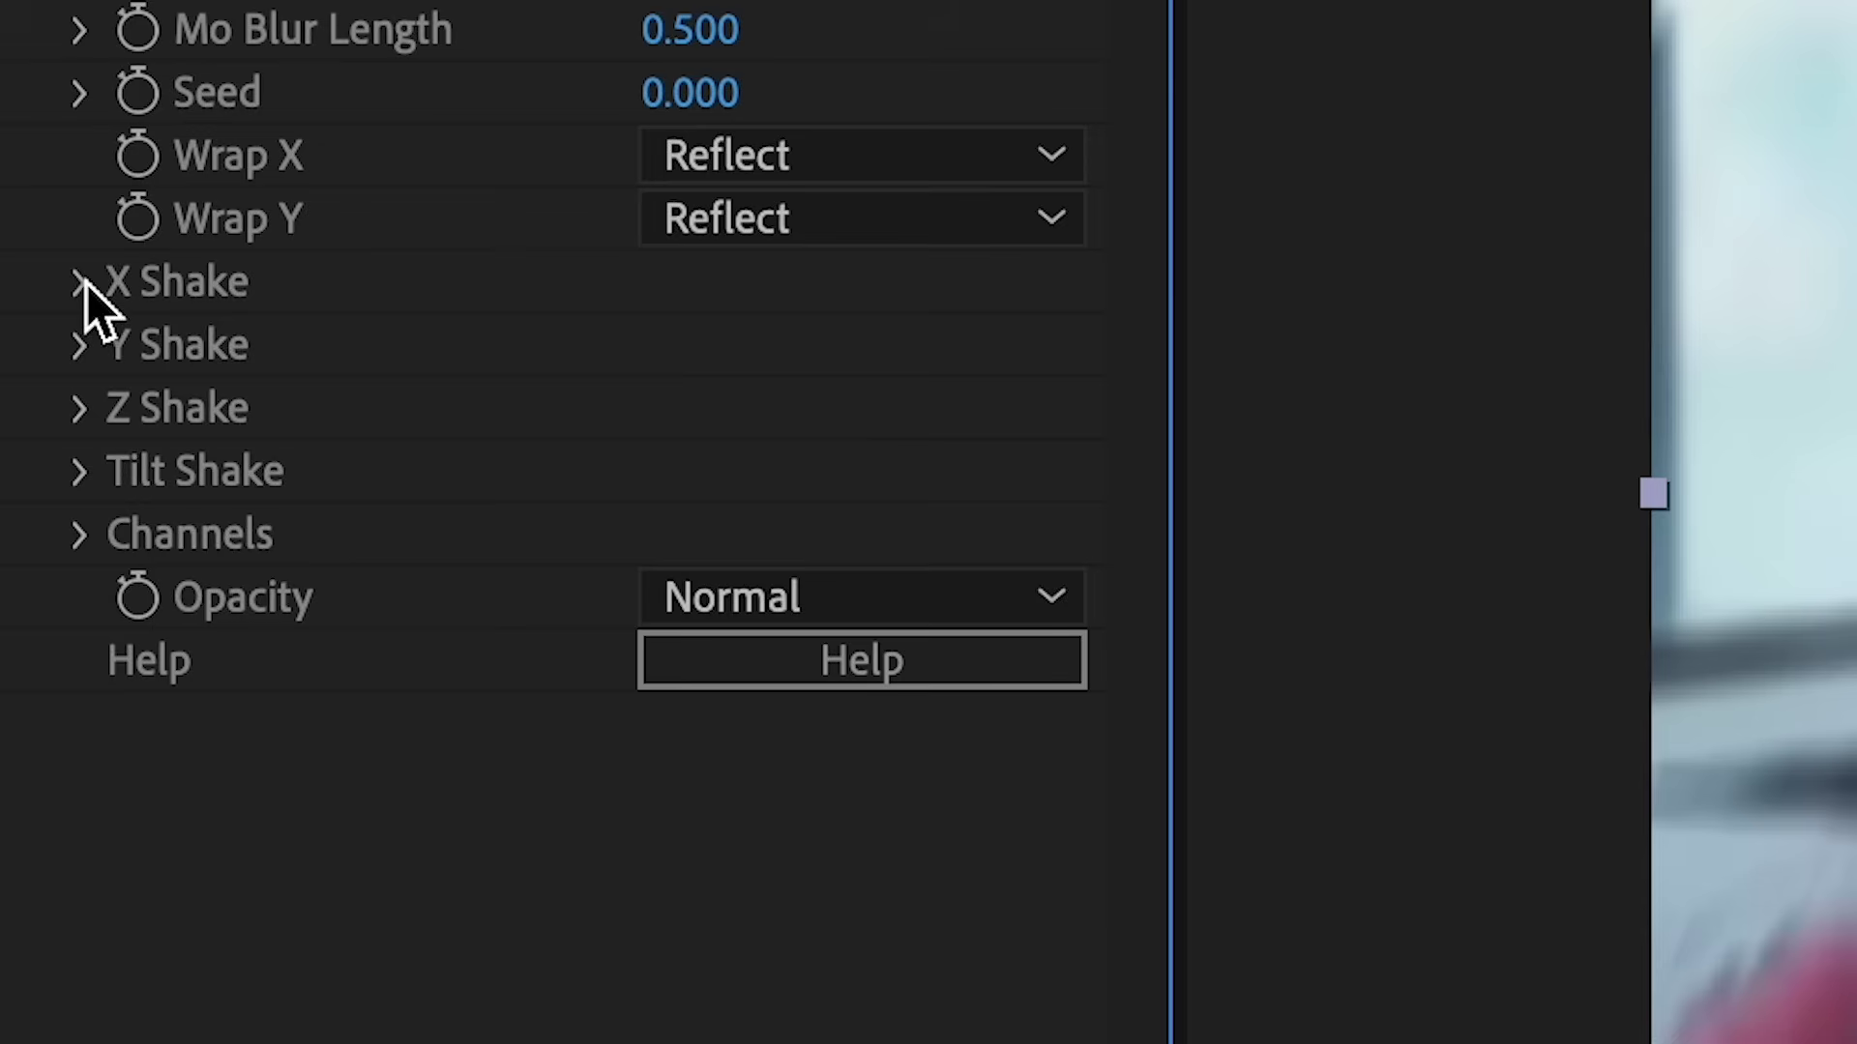
{"action": "left_click", "coordinate": [78, 346]}
{"action": "left_click_drag", "start_coordinate": [693, 412], "coordinate": [431, 413]}
{"action": "left_click_drag", "start_coordinate": [453, 481], "coordinate": [498, 478]}
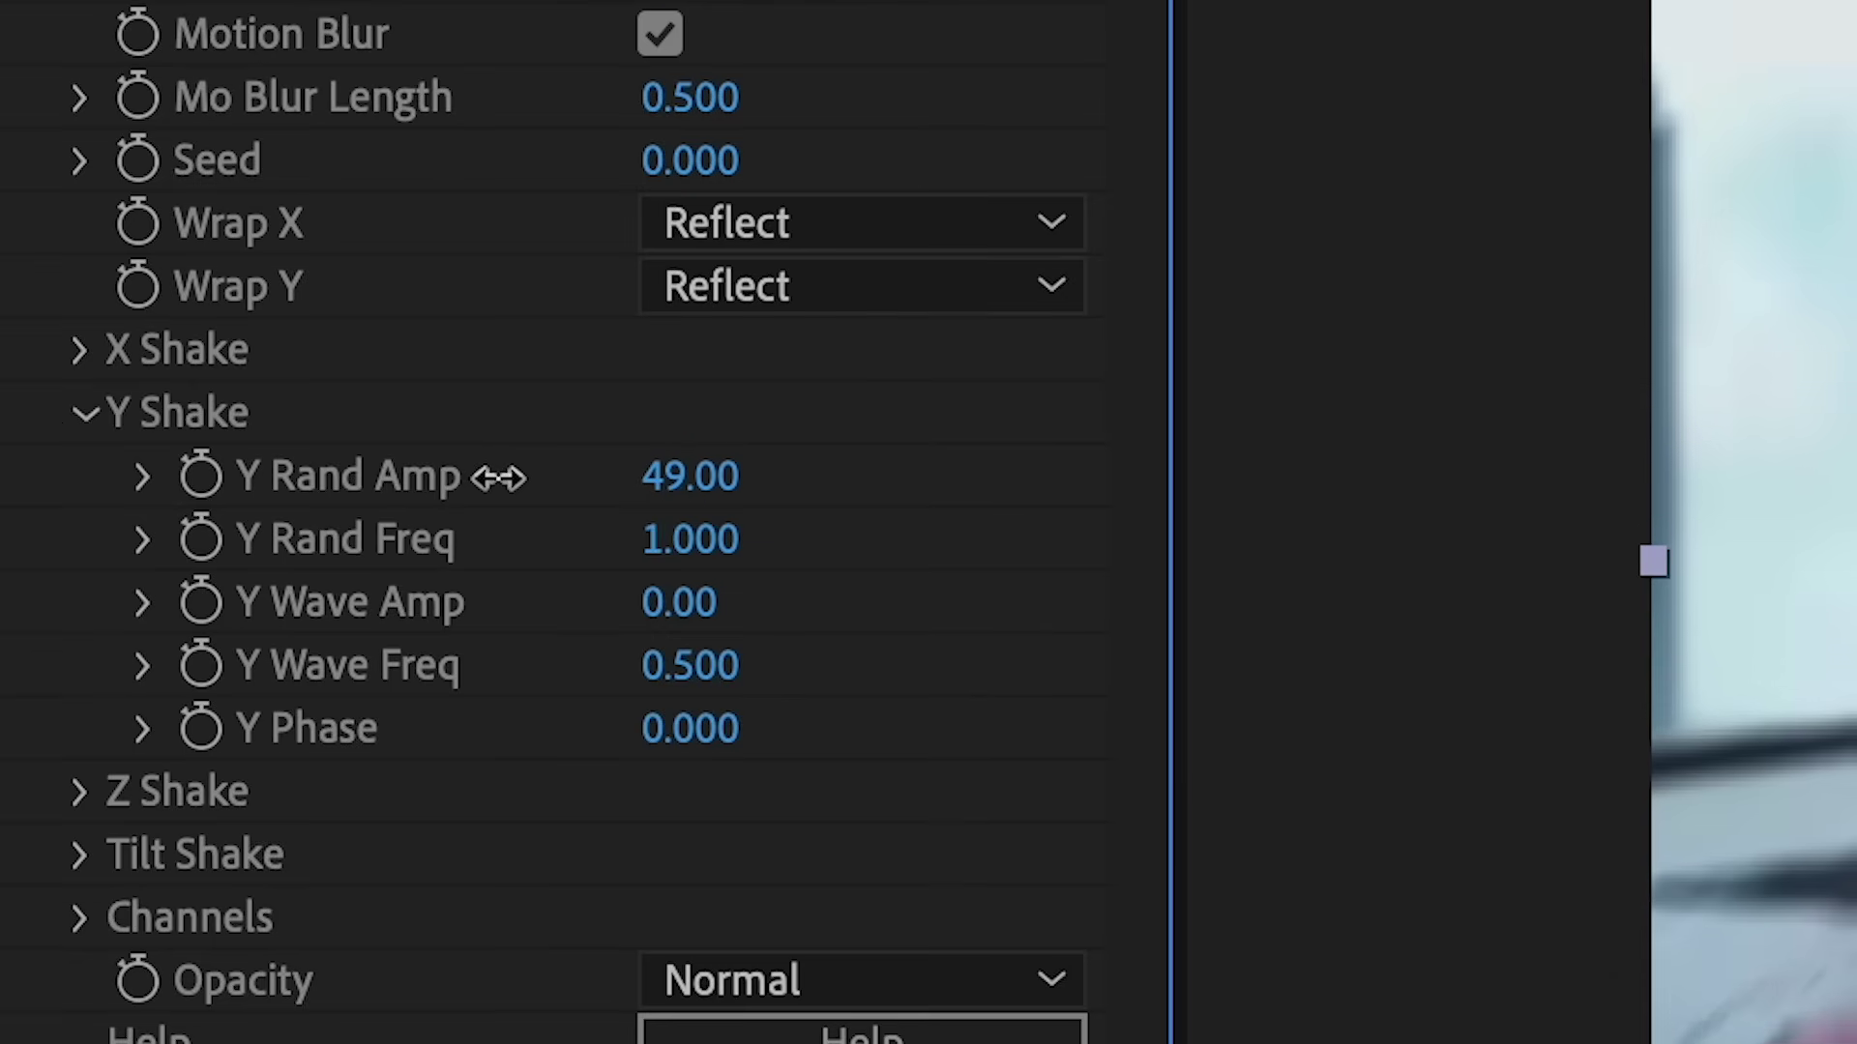
Set Z Rand Amp to 60 in S_DissolveShake and collapse the Z Shake settings
{"action": "left_click", "coordinate": [78, 793]}
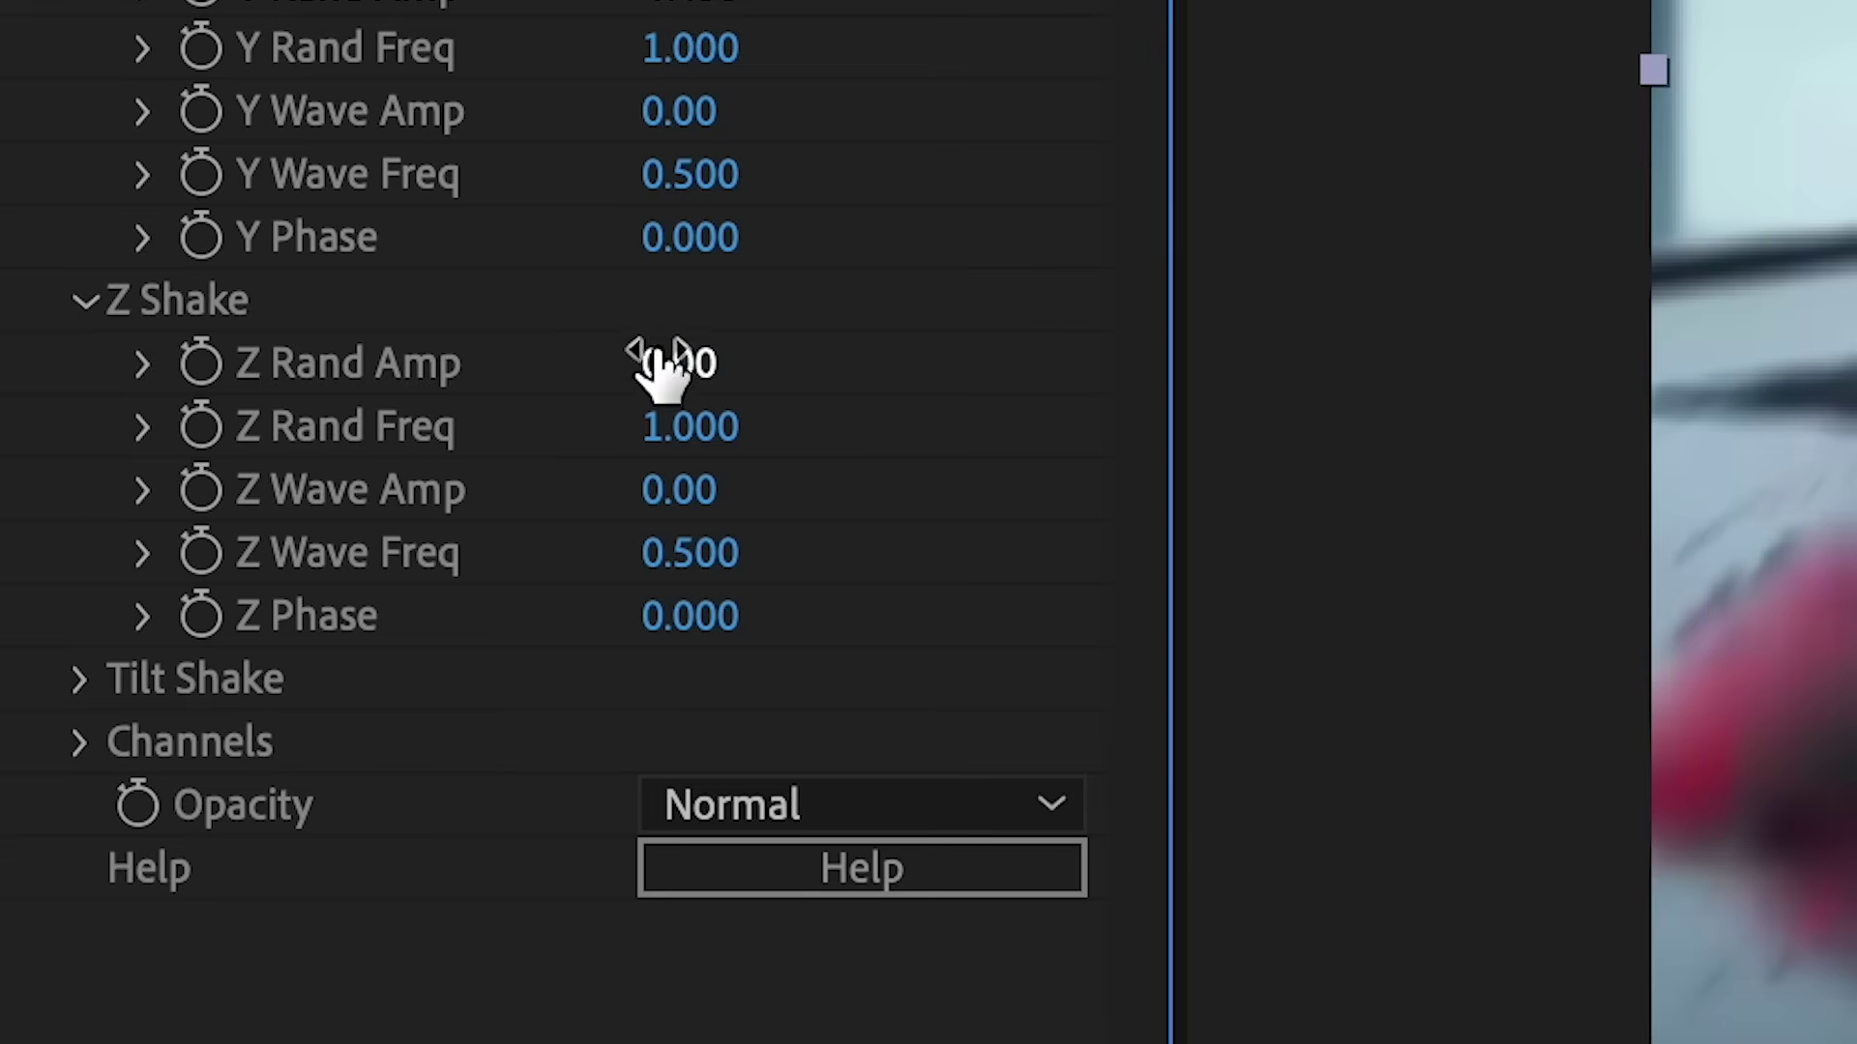
{"action": "left_click_drag", "start_coordinate": [680, 366], "coordinate": [987, 346]}
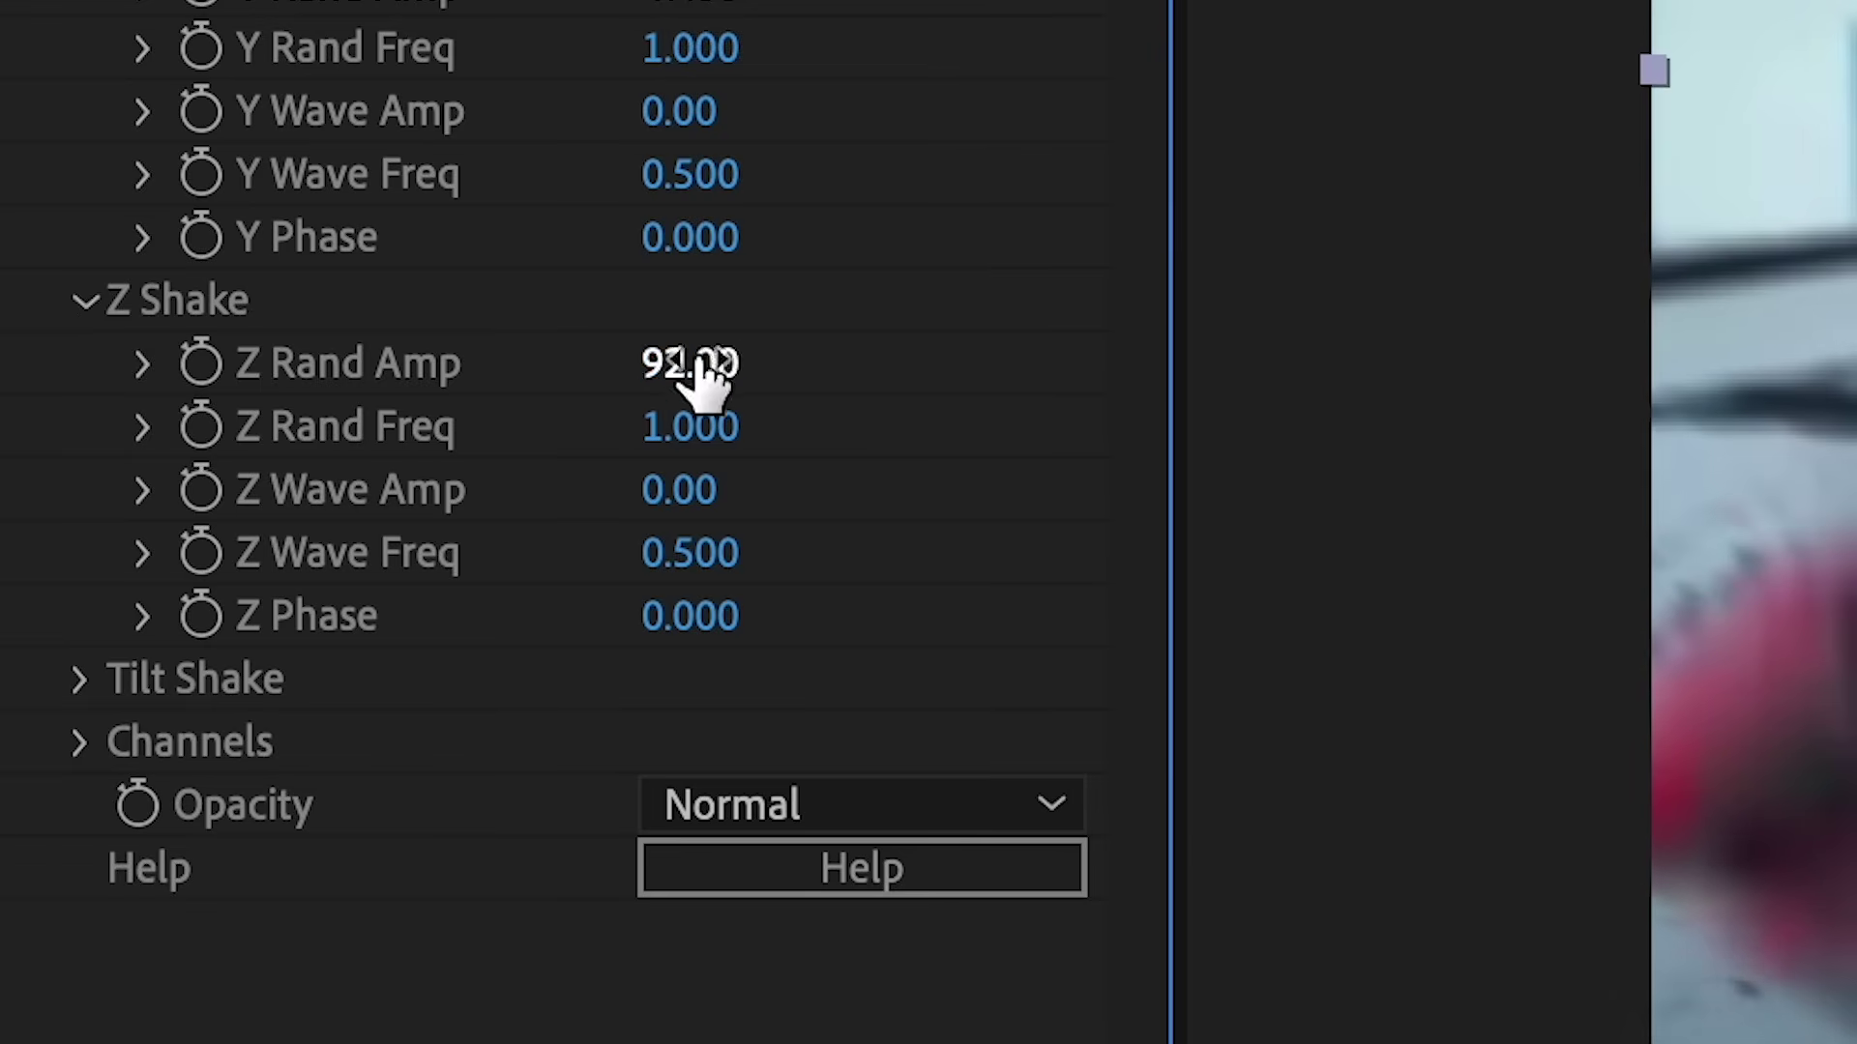
{"action": "left_click_drag", "start_coordinate": [706, 373], "coordinate": [20, 456]}
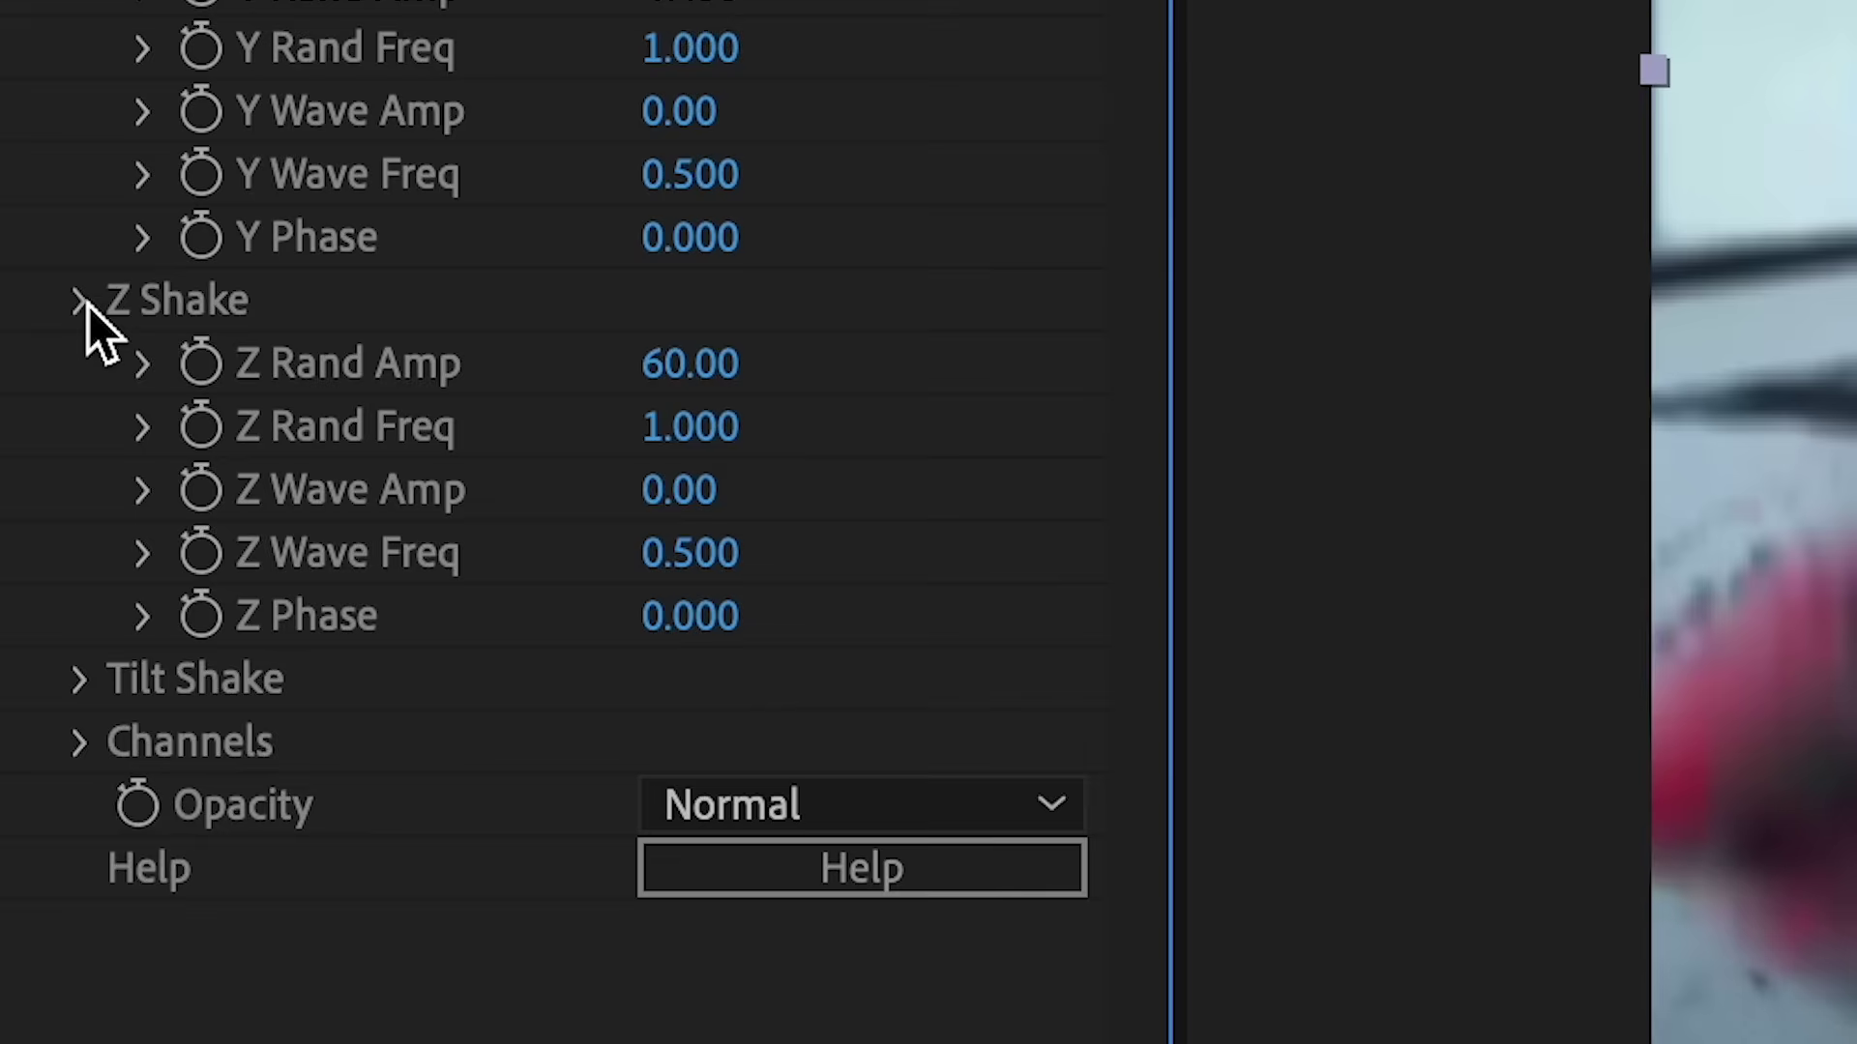
{"action": "left_click", "coordinate": [85, 302]}
Set Tilt Rand Amp to 12.10 in the Tilt Shake settings and play back the shake
{"action": "left_click", "coordinate": [85, 301]}
{"action": "left_click_drag", "start_coordinate": [679, 363], "coordinate": [1131, 353]}
{"action": "key", "text": "space"}
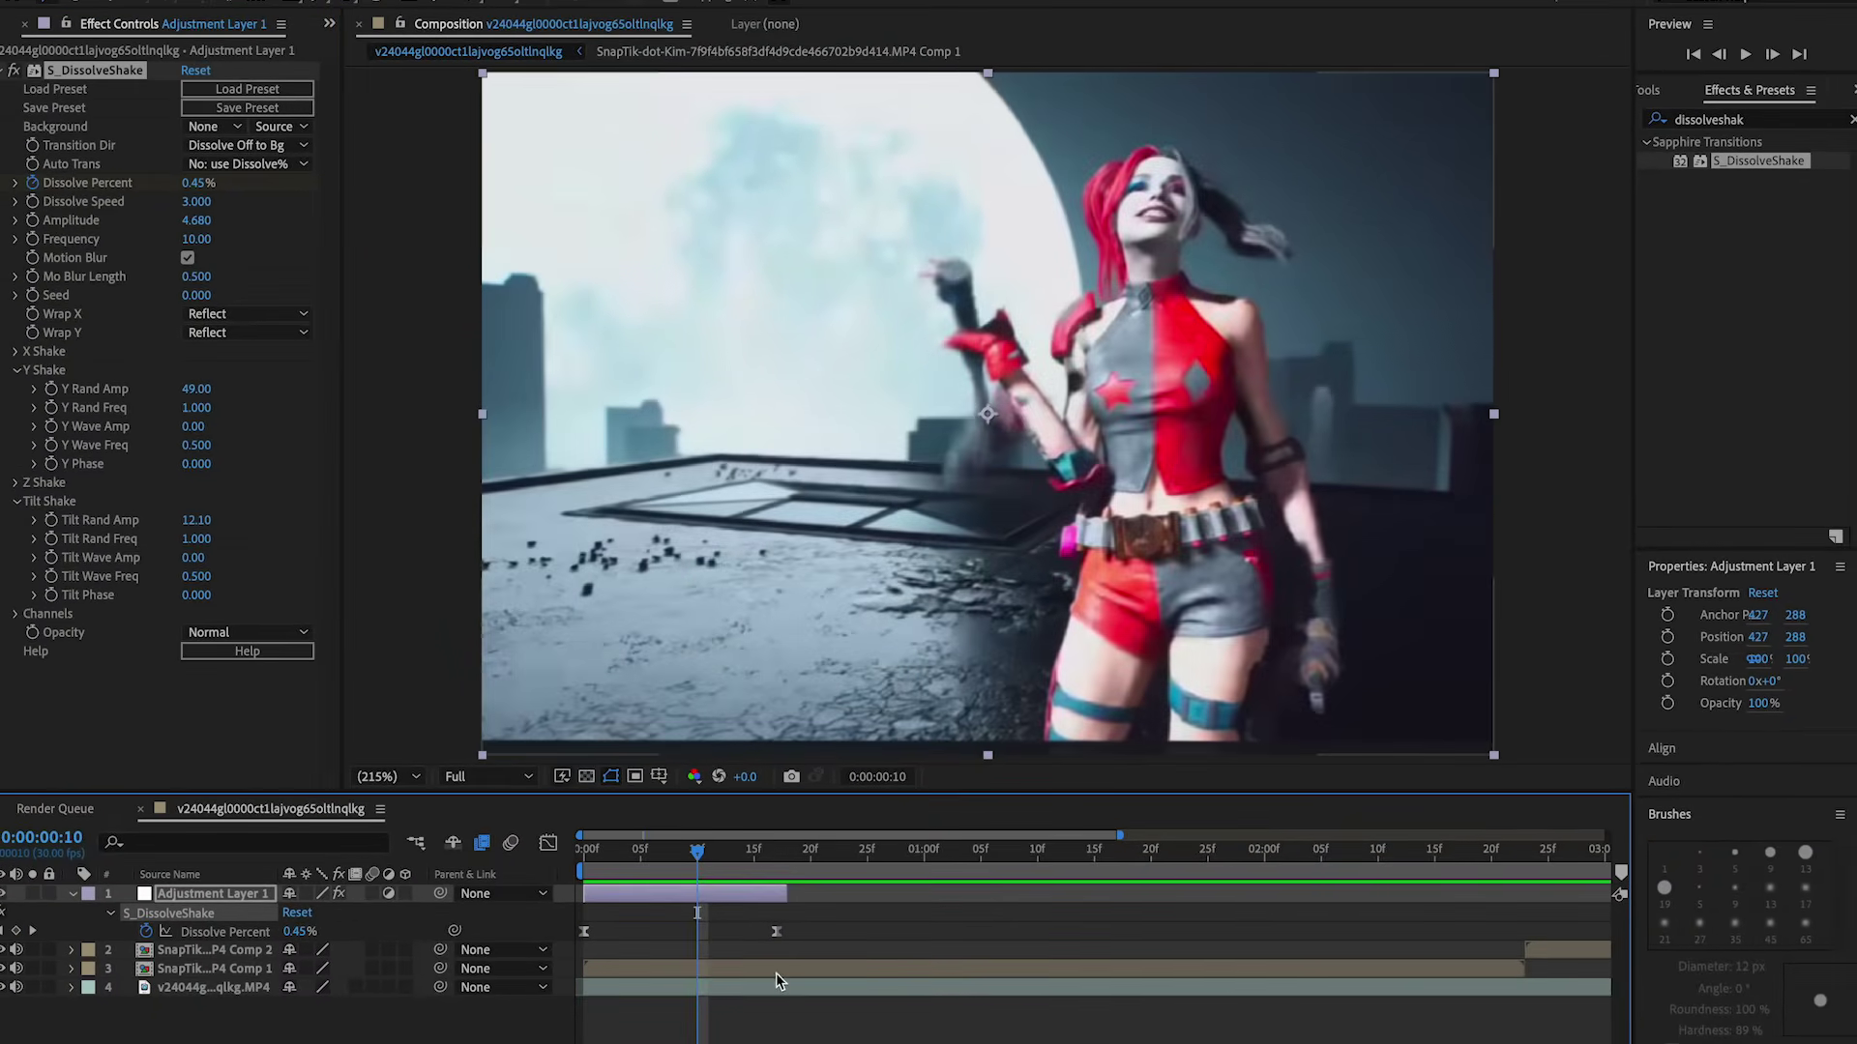
Keyframe Scale, Position and Rotation of the Comp 1 layer at 0:00:00:10 and reveal all its keyframes
{"action": "left_click", "coordinate": [775, 970]}
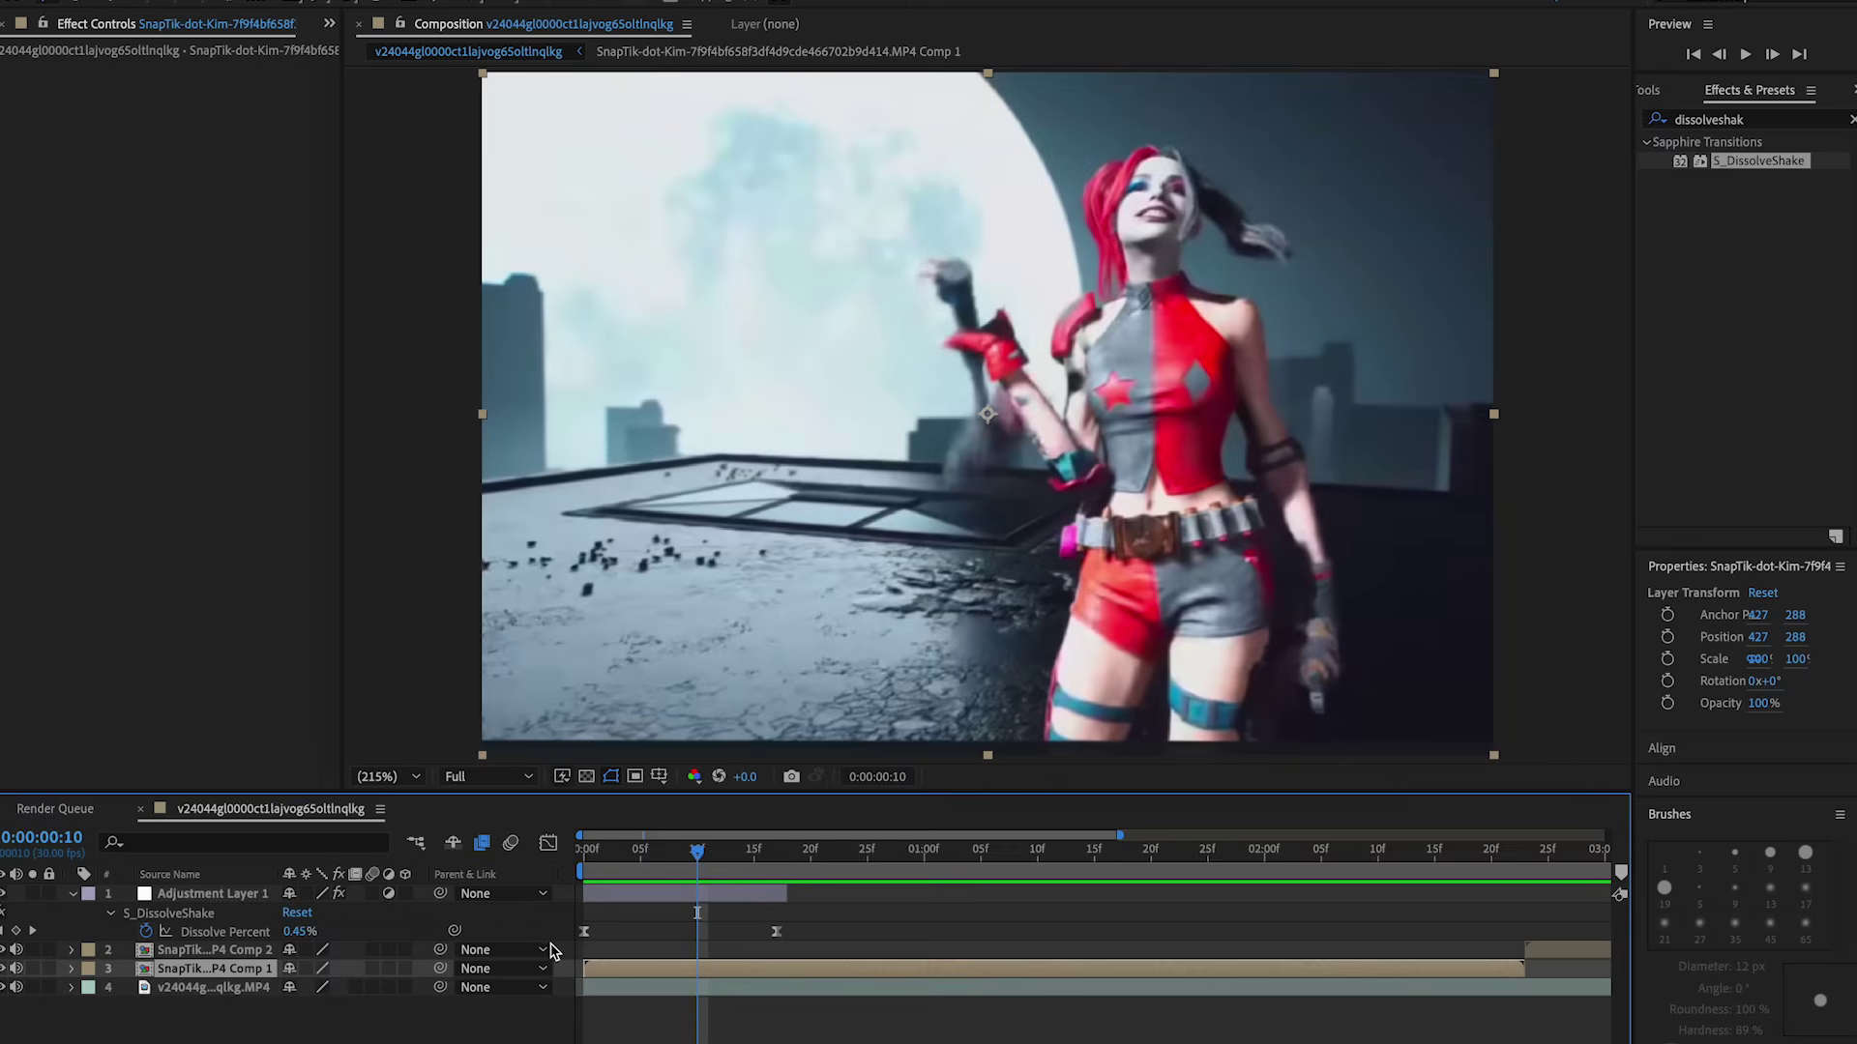
{"action": "key", "text": "s"}
{"action": "left_click", "coordinate": [127, 987]}
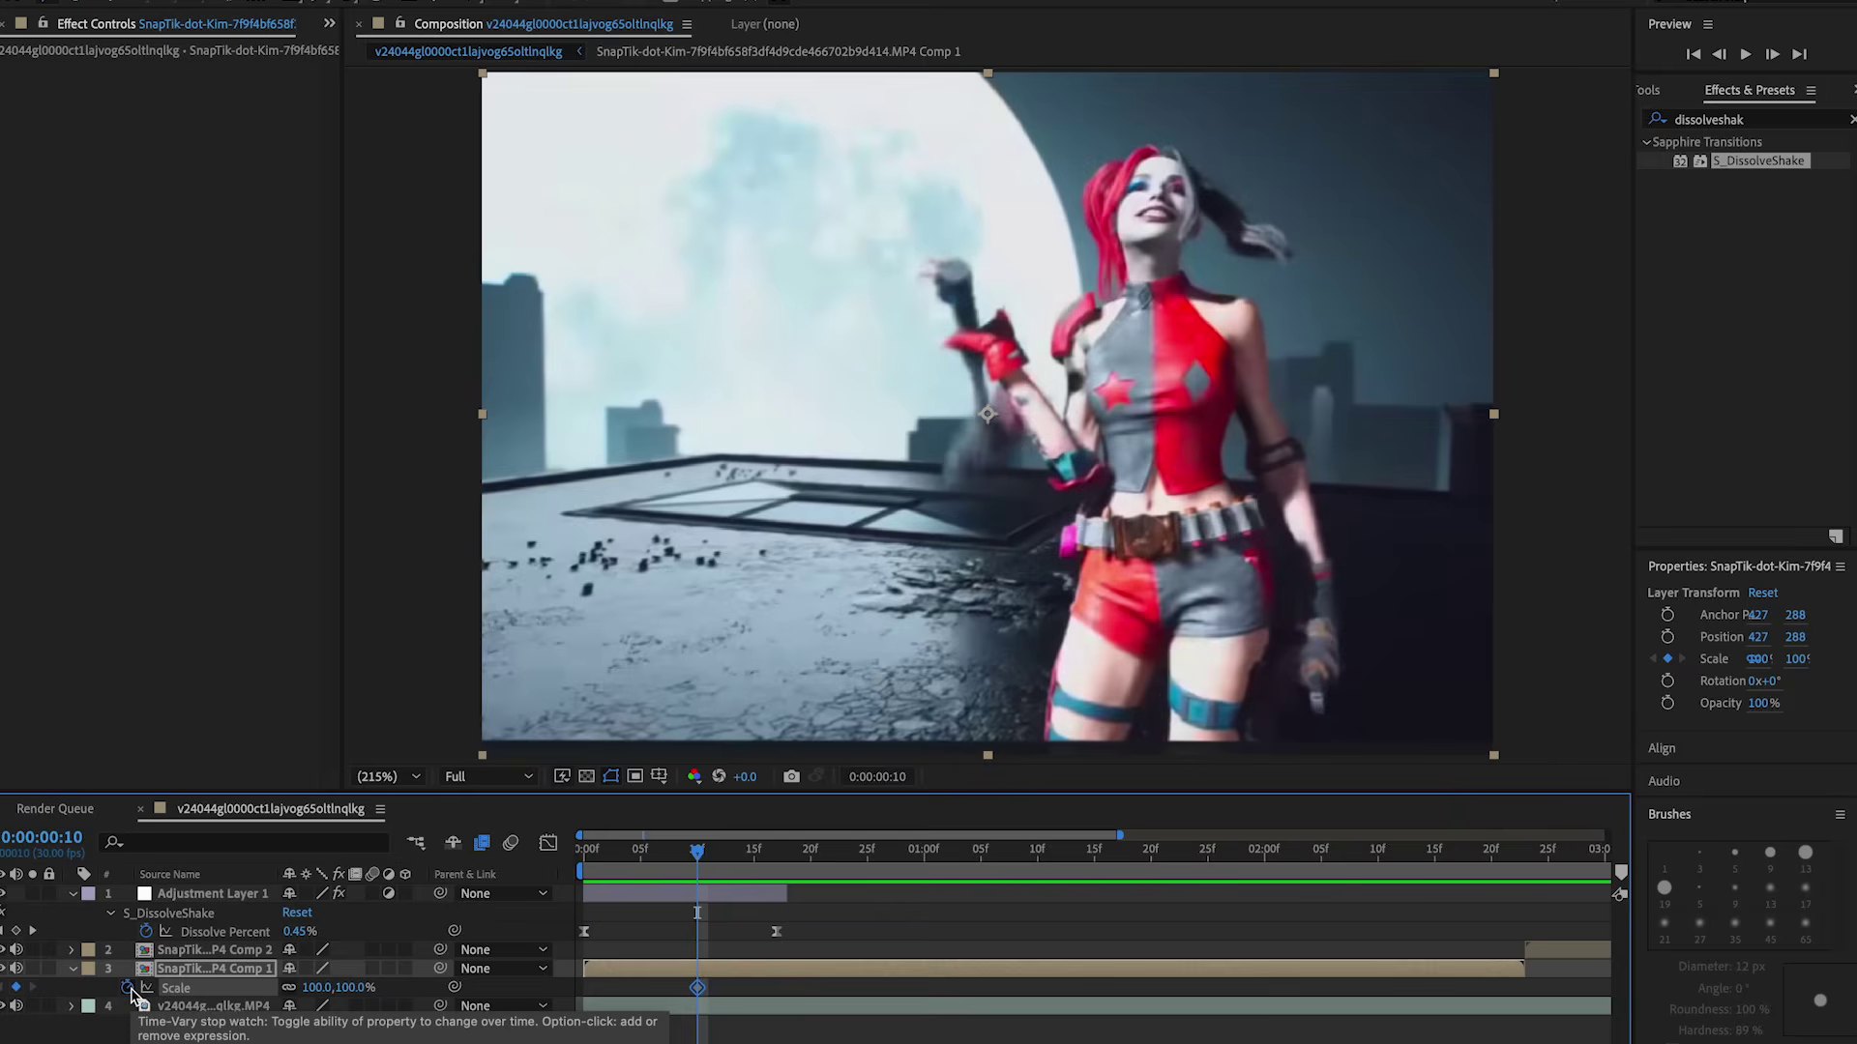
{"action": "key", "text": "p"}
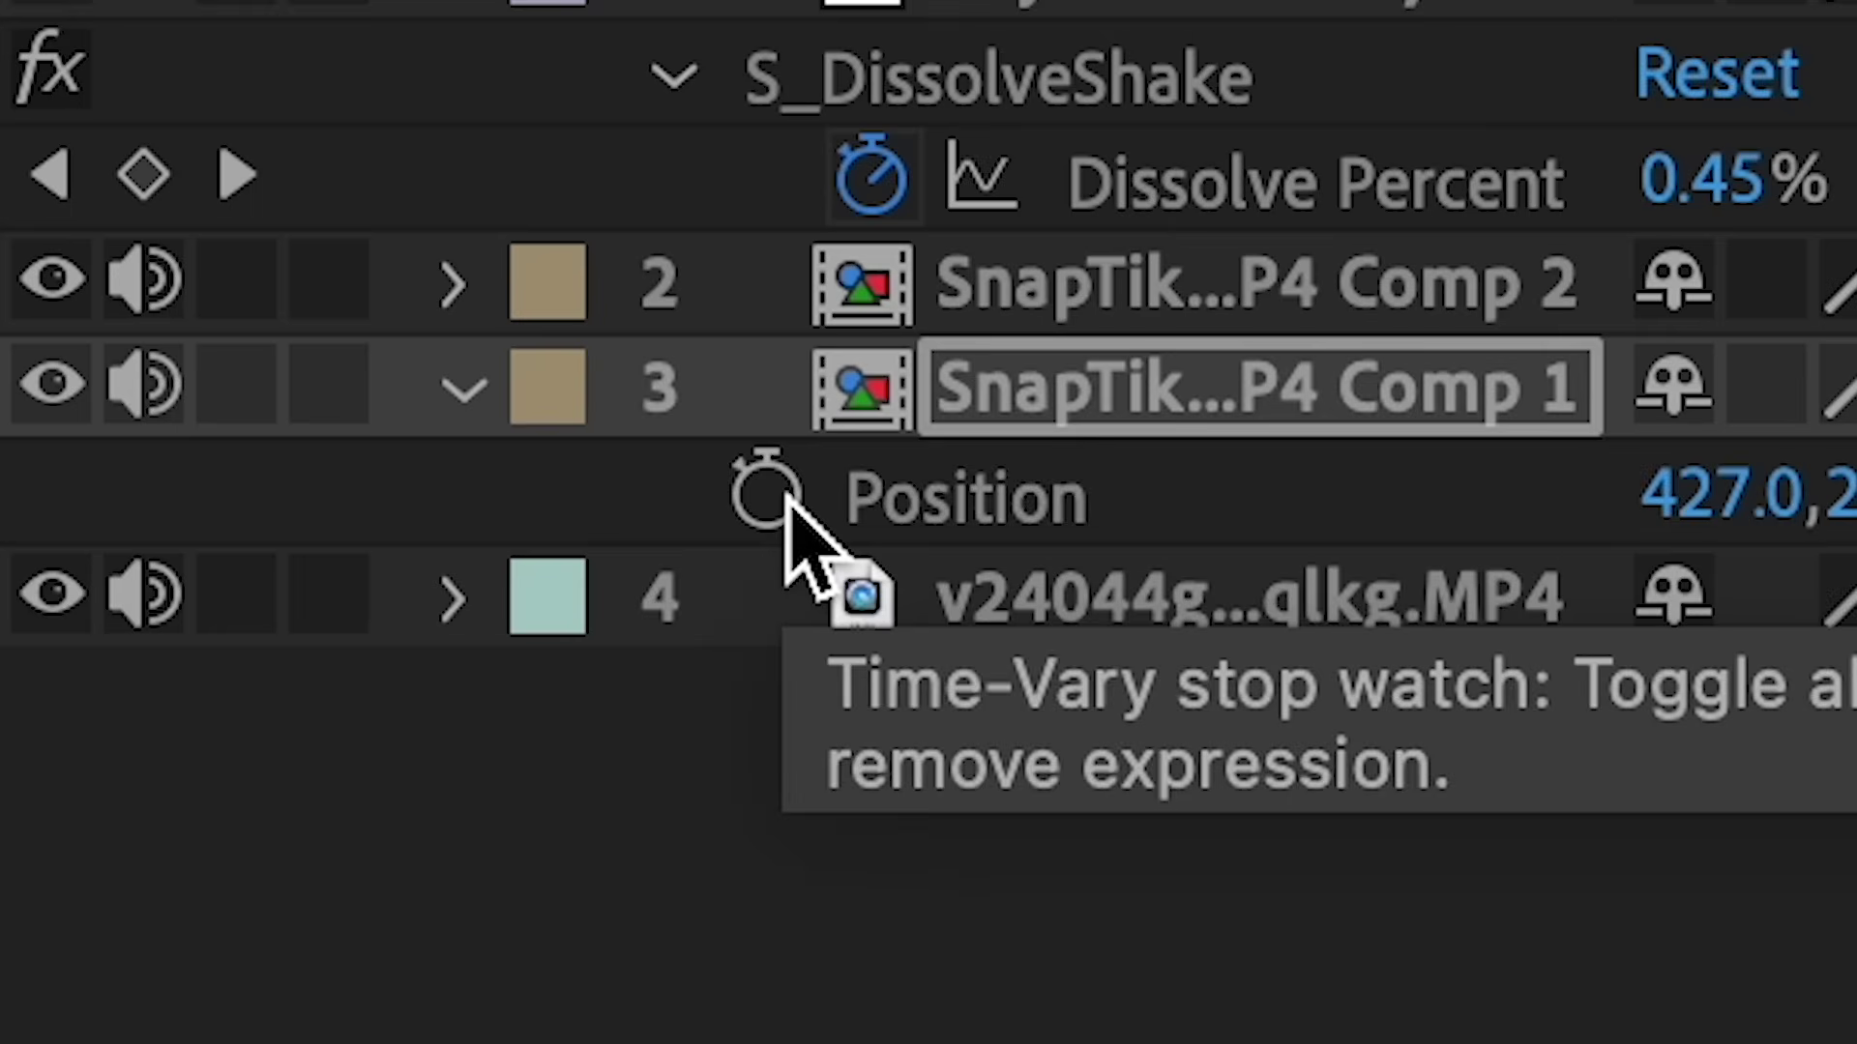
{"action": "left_click", "coordinate": [126, 988]}
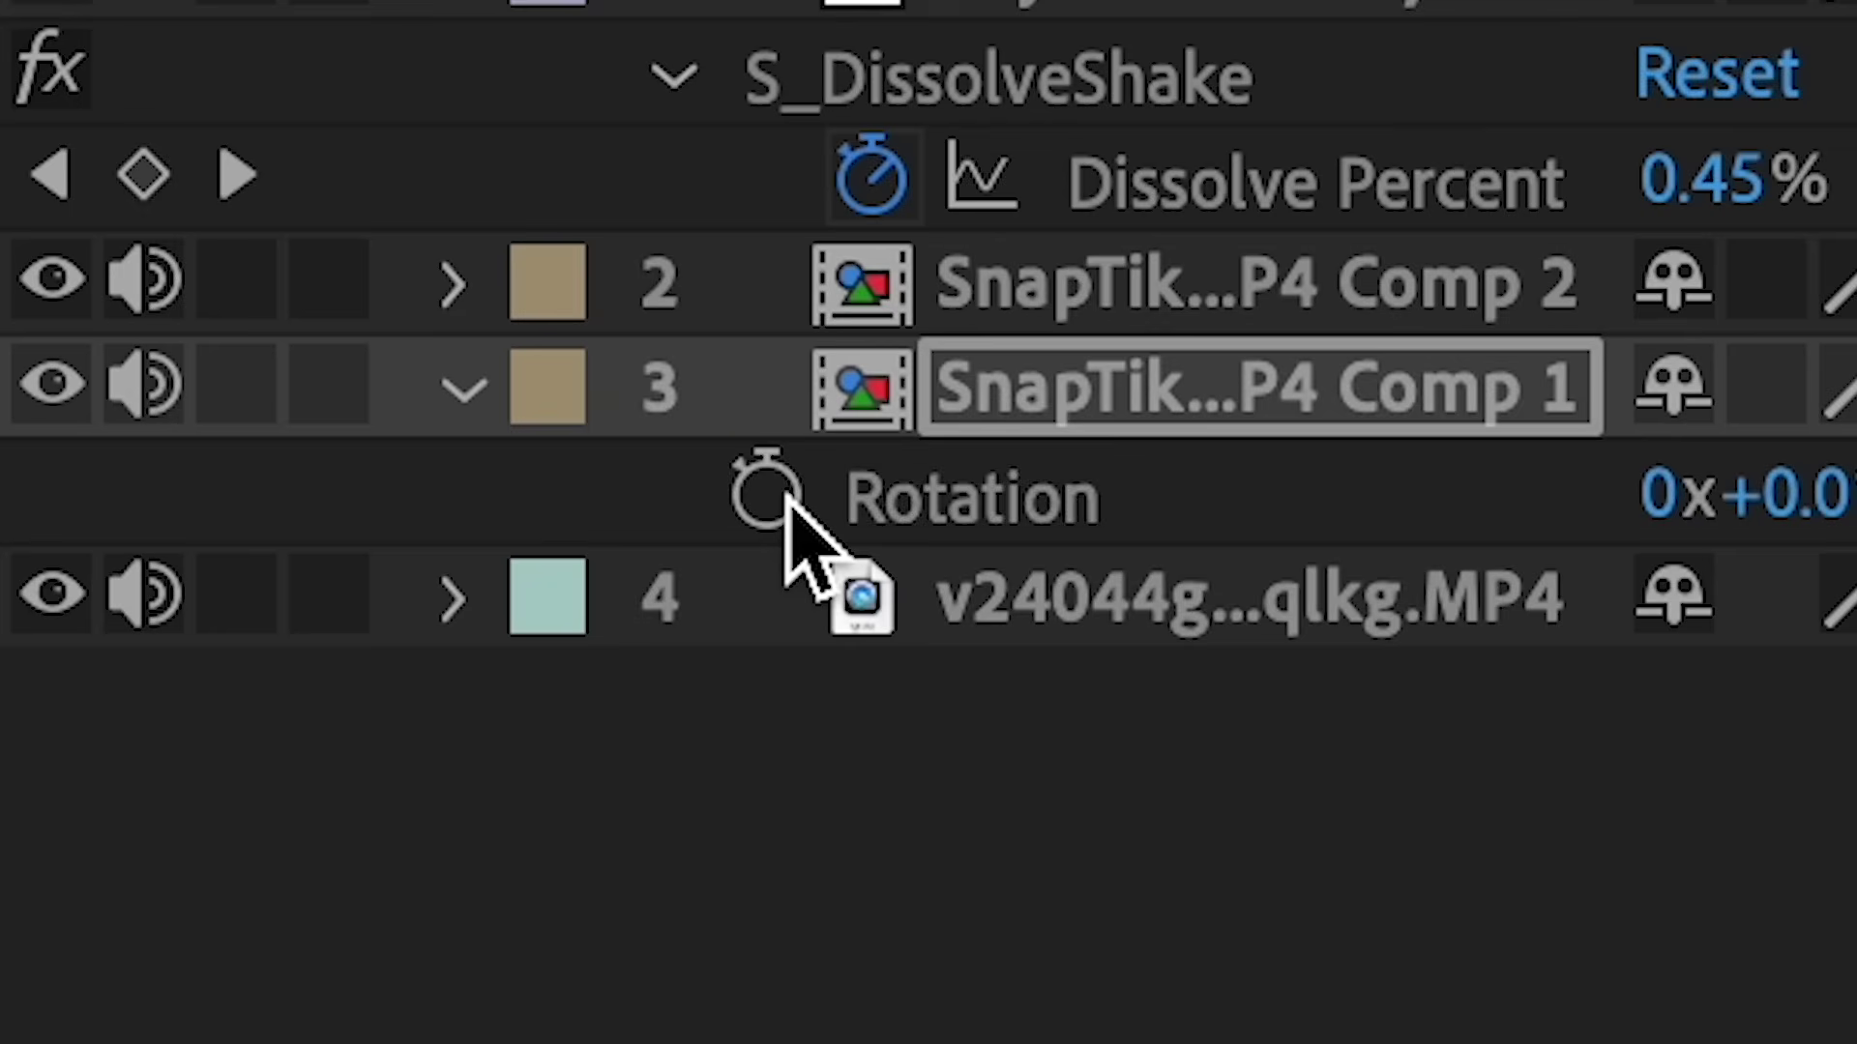
{"action": "left_click", "coordinate": [127, 987]}
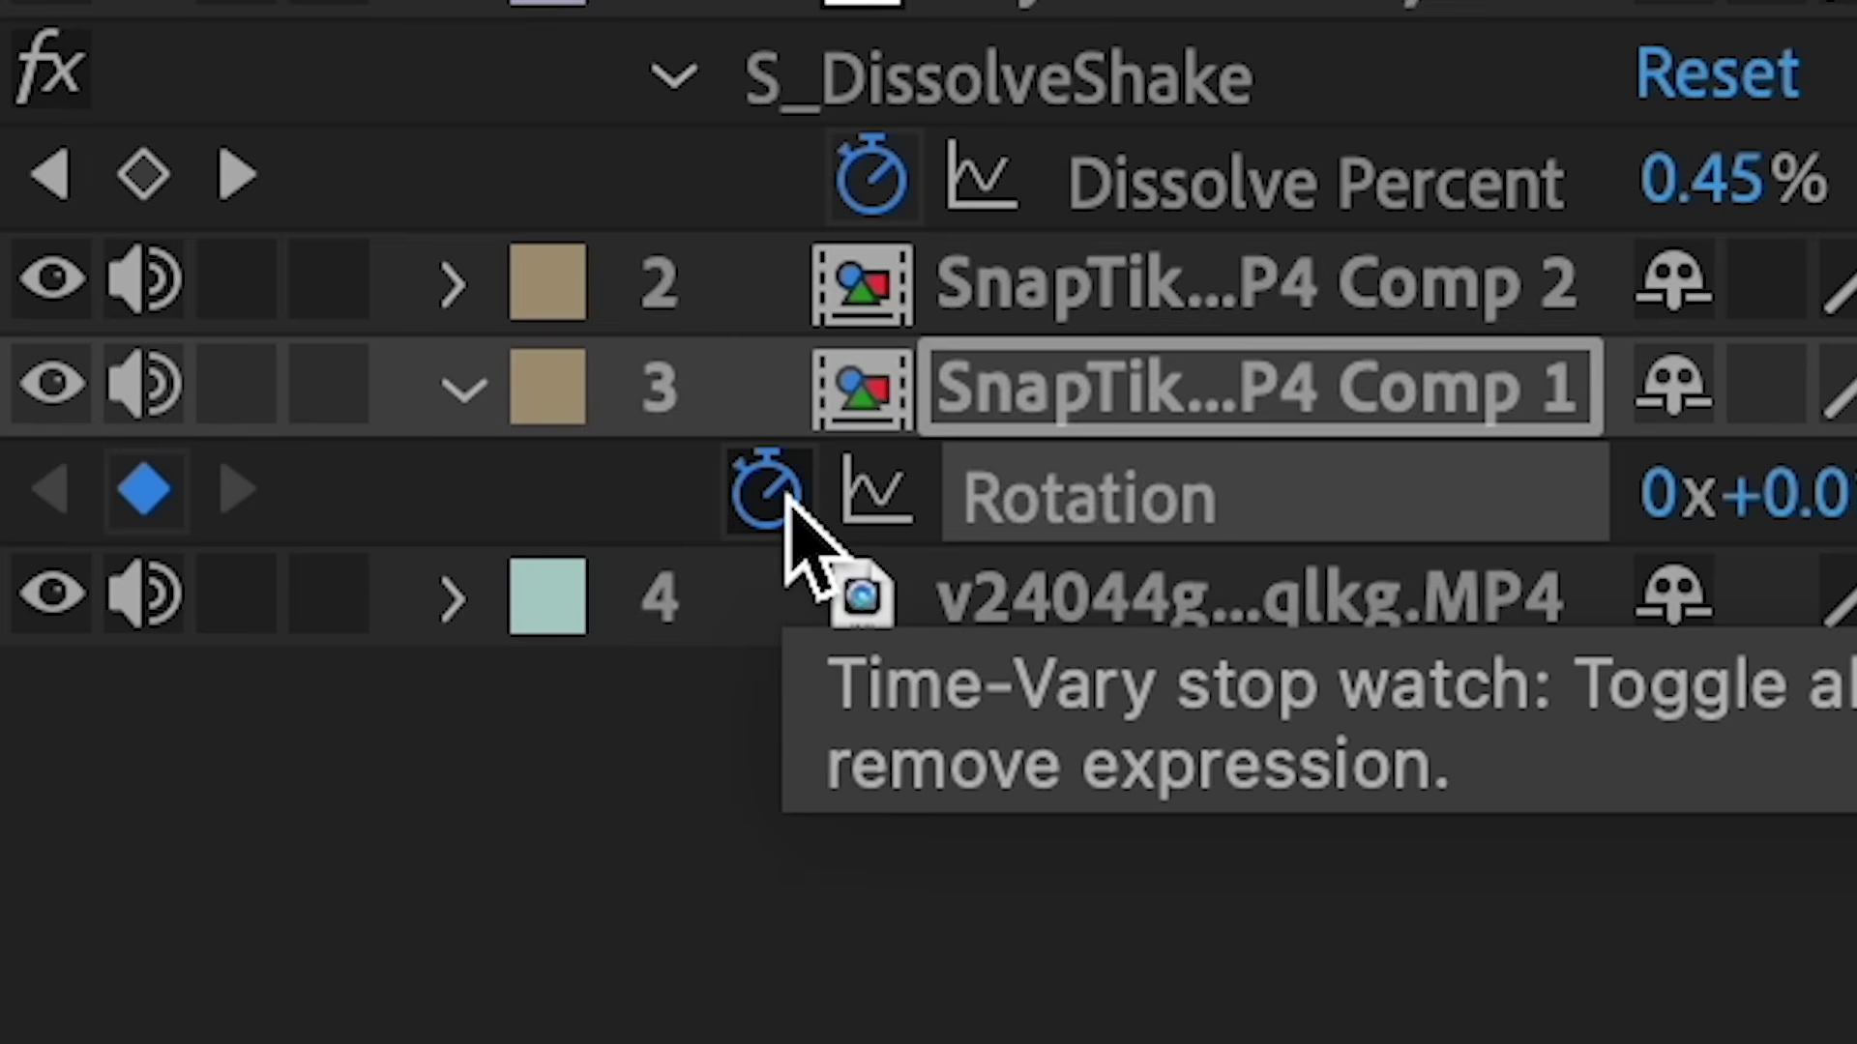
{"action": "key", "text": "u"}
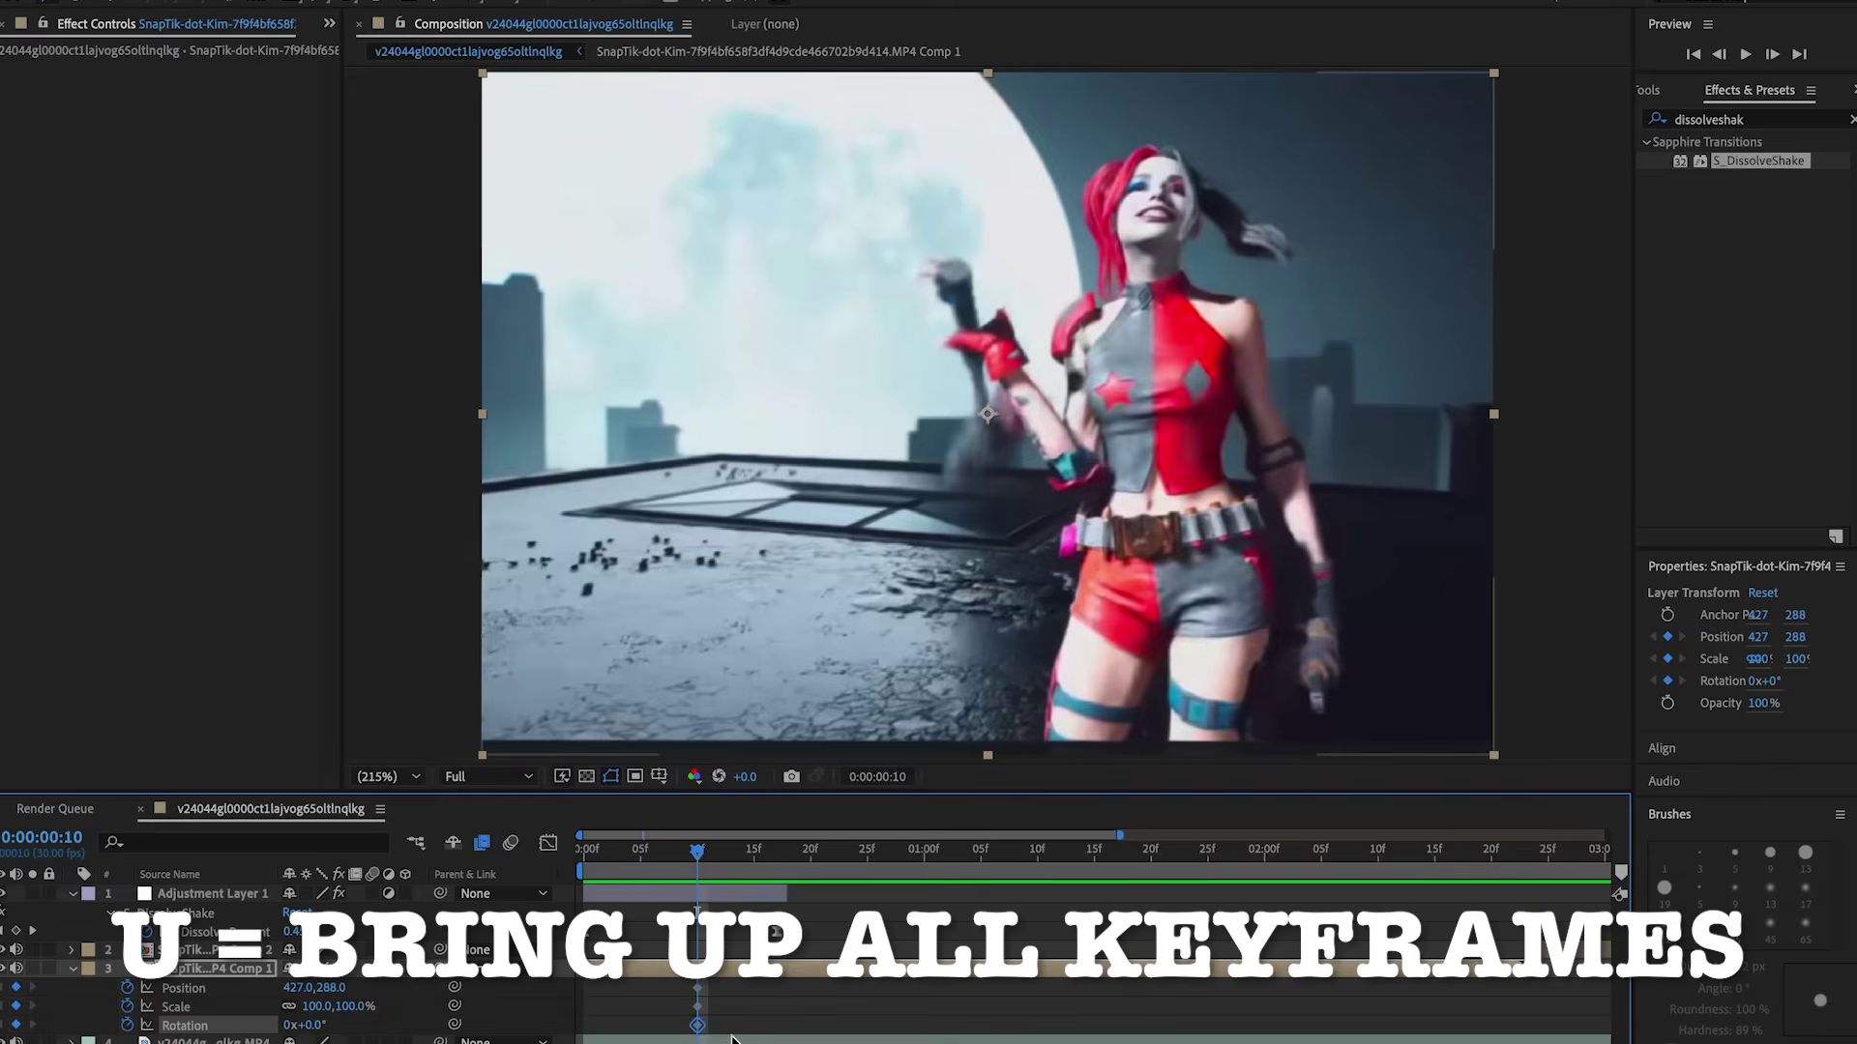
At 0:00:01:05, set Comp 1's Position to 379, 324, Scale to 123% and Rotation to -2°
{"action": "left_click_drag", "start_coordinate": [696, 851], "coordinate": [802, 854]}
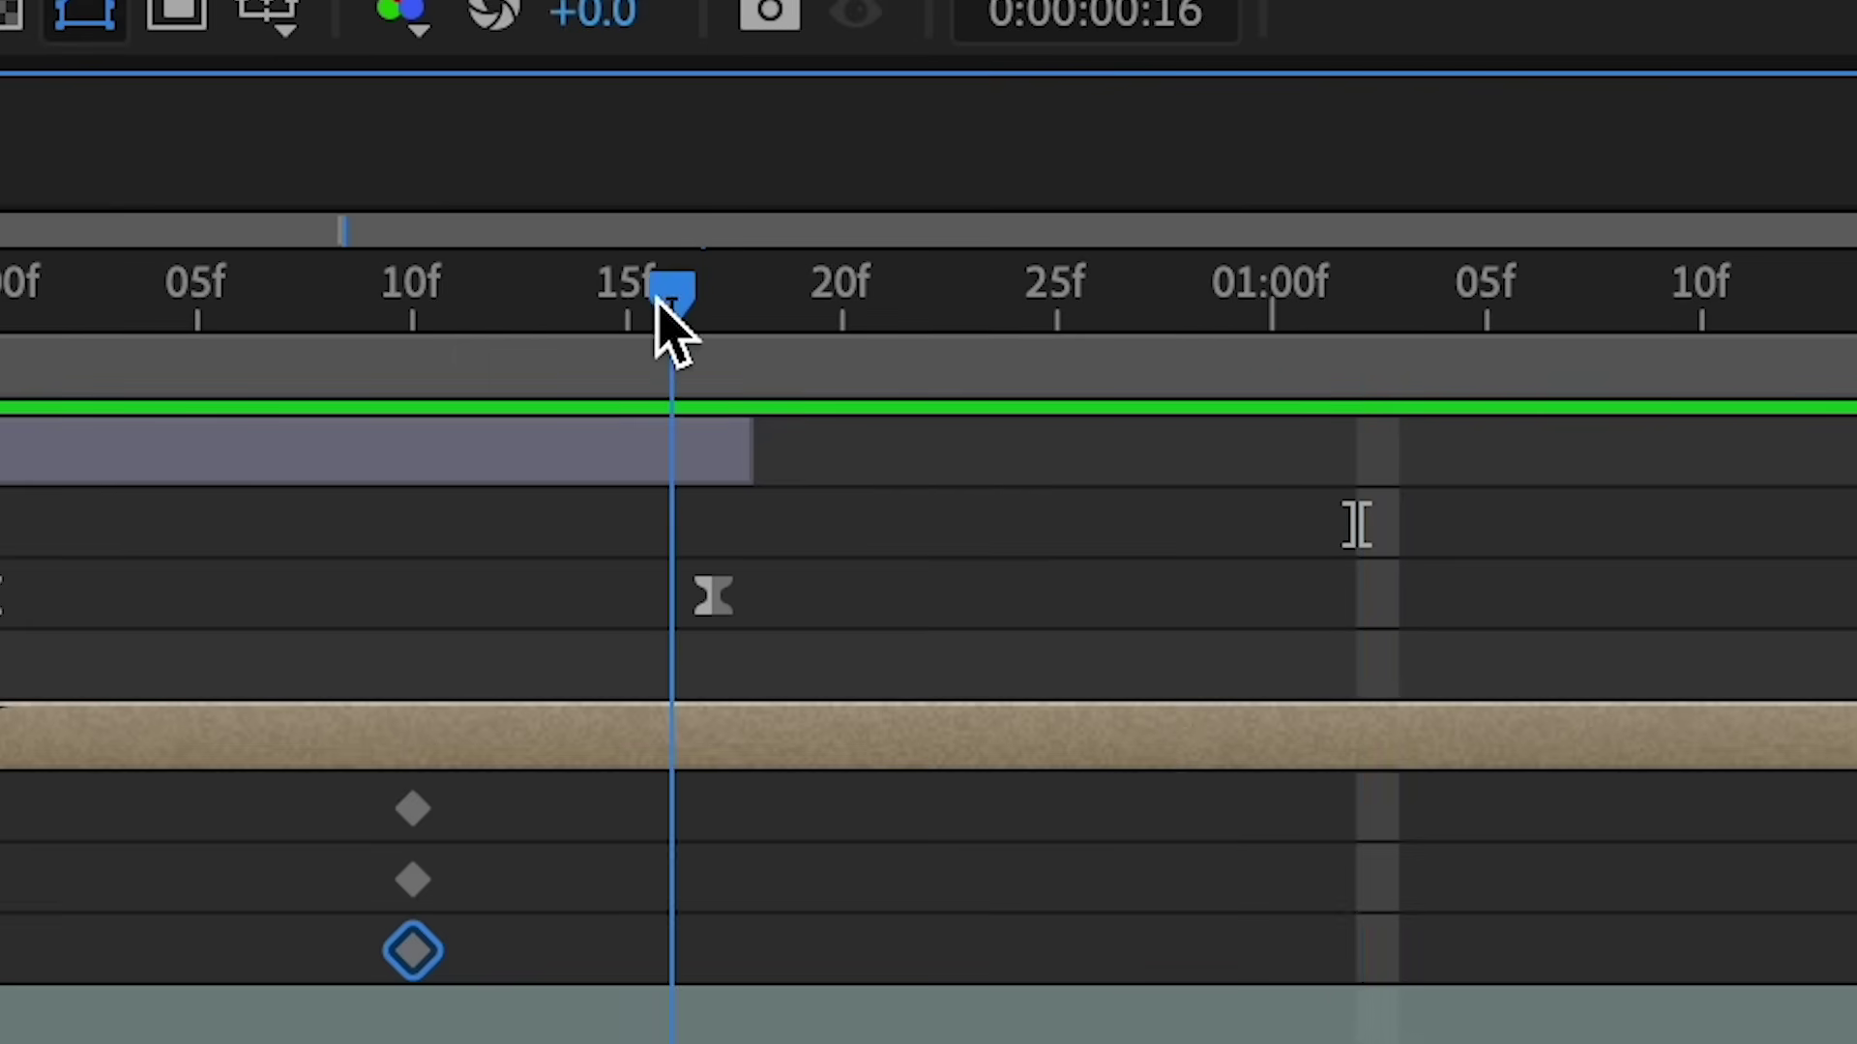
{"action": "left_click_drag", "start_coordinate": [796, 273], "coordinate": [1365, 326]}
{"action": "left_click_drag", "start_coordinate": [949, 861], "coordinate": [979, 845]}
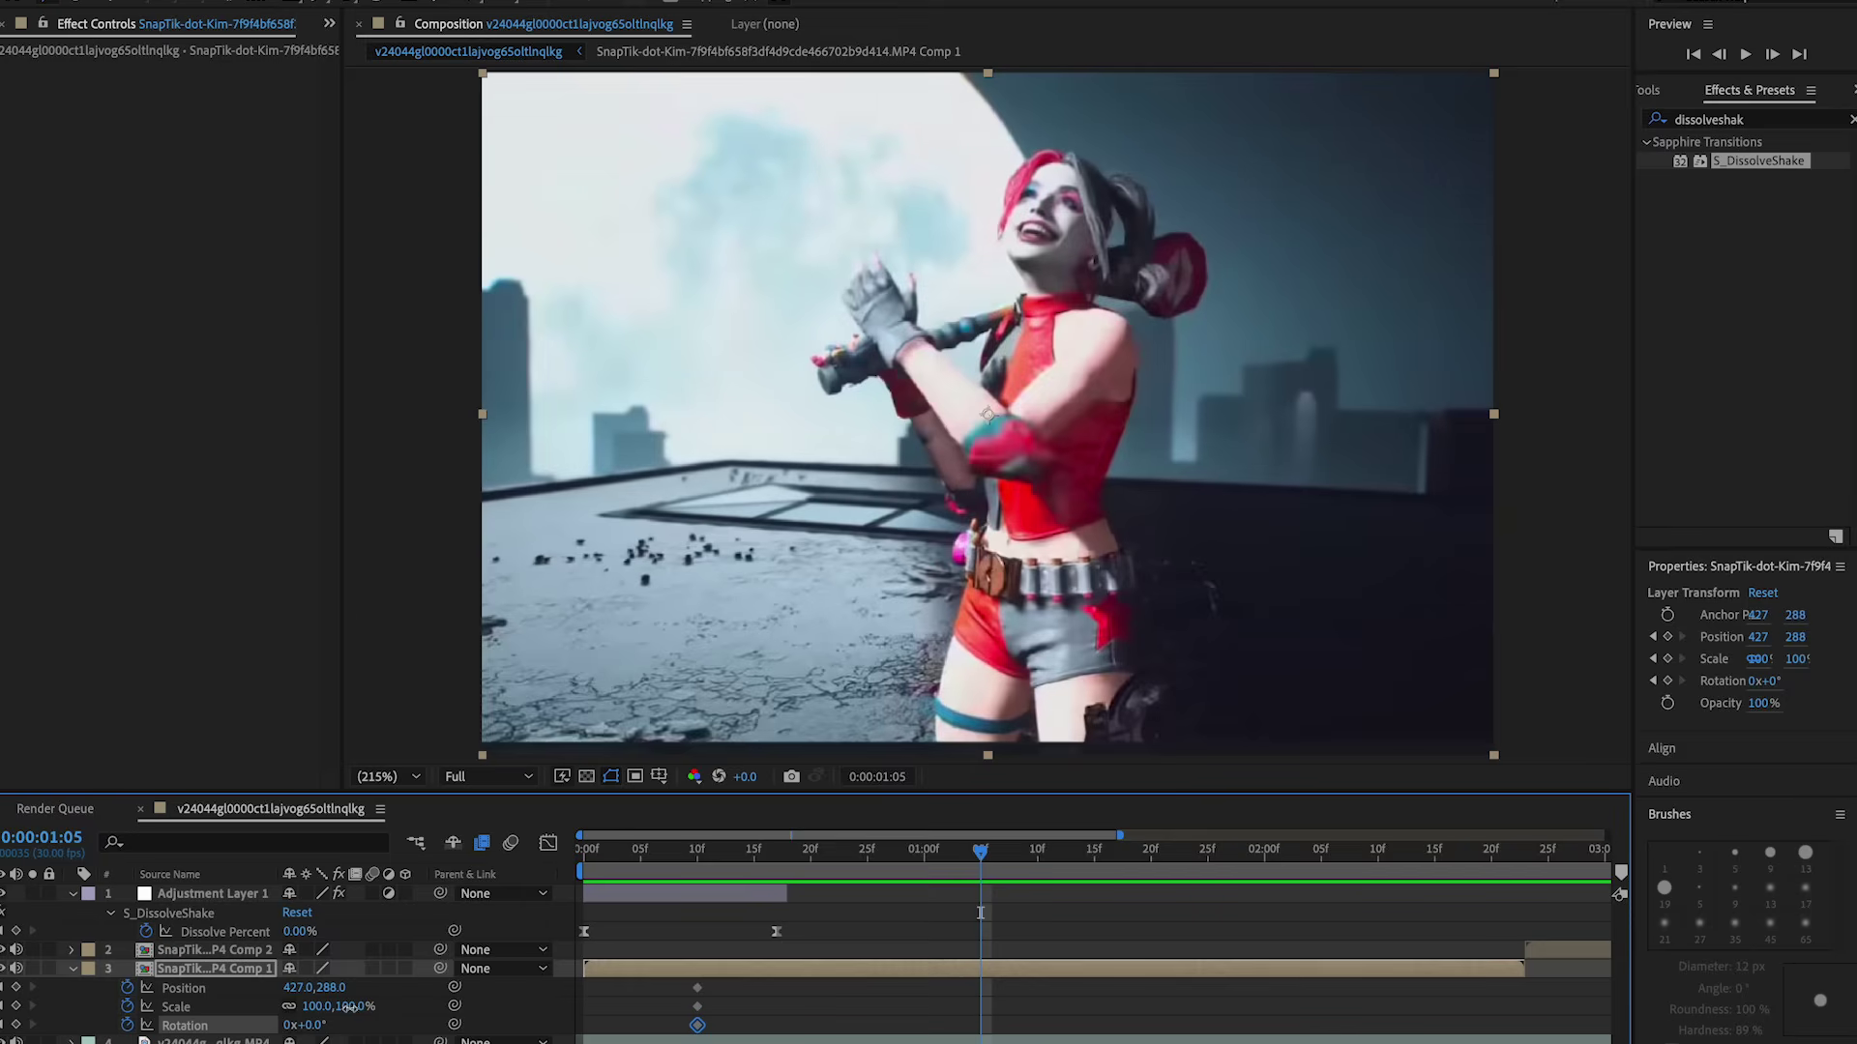
{"action": "left_click_drag", "start_coordinate": [350, 1007], "coordinate": [315, 1025]}
{"action": "key", "text": "ctrl+z"}
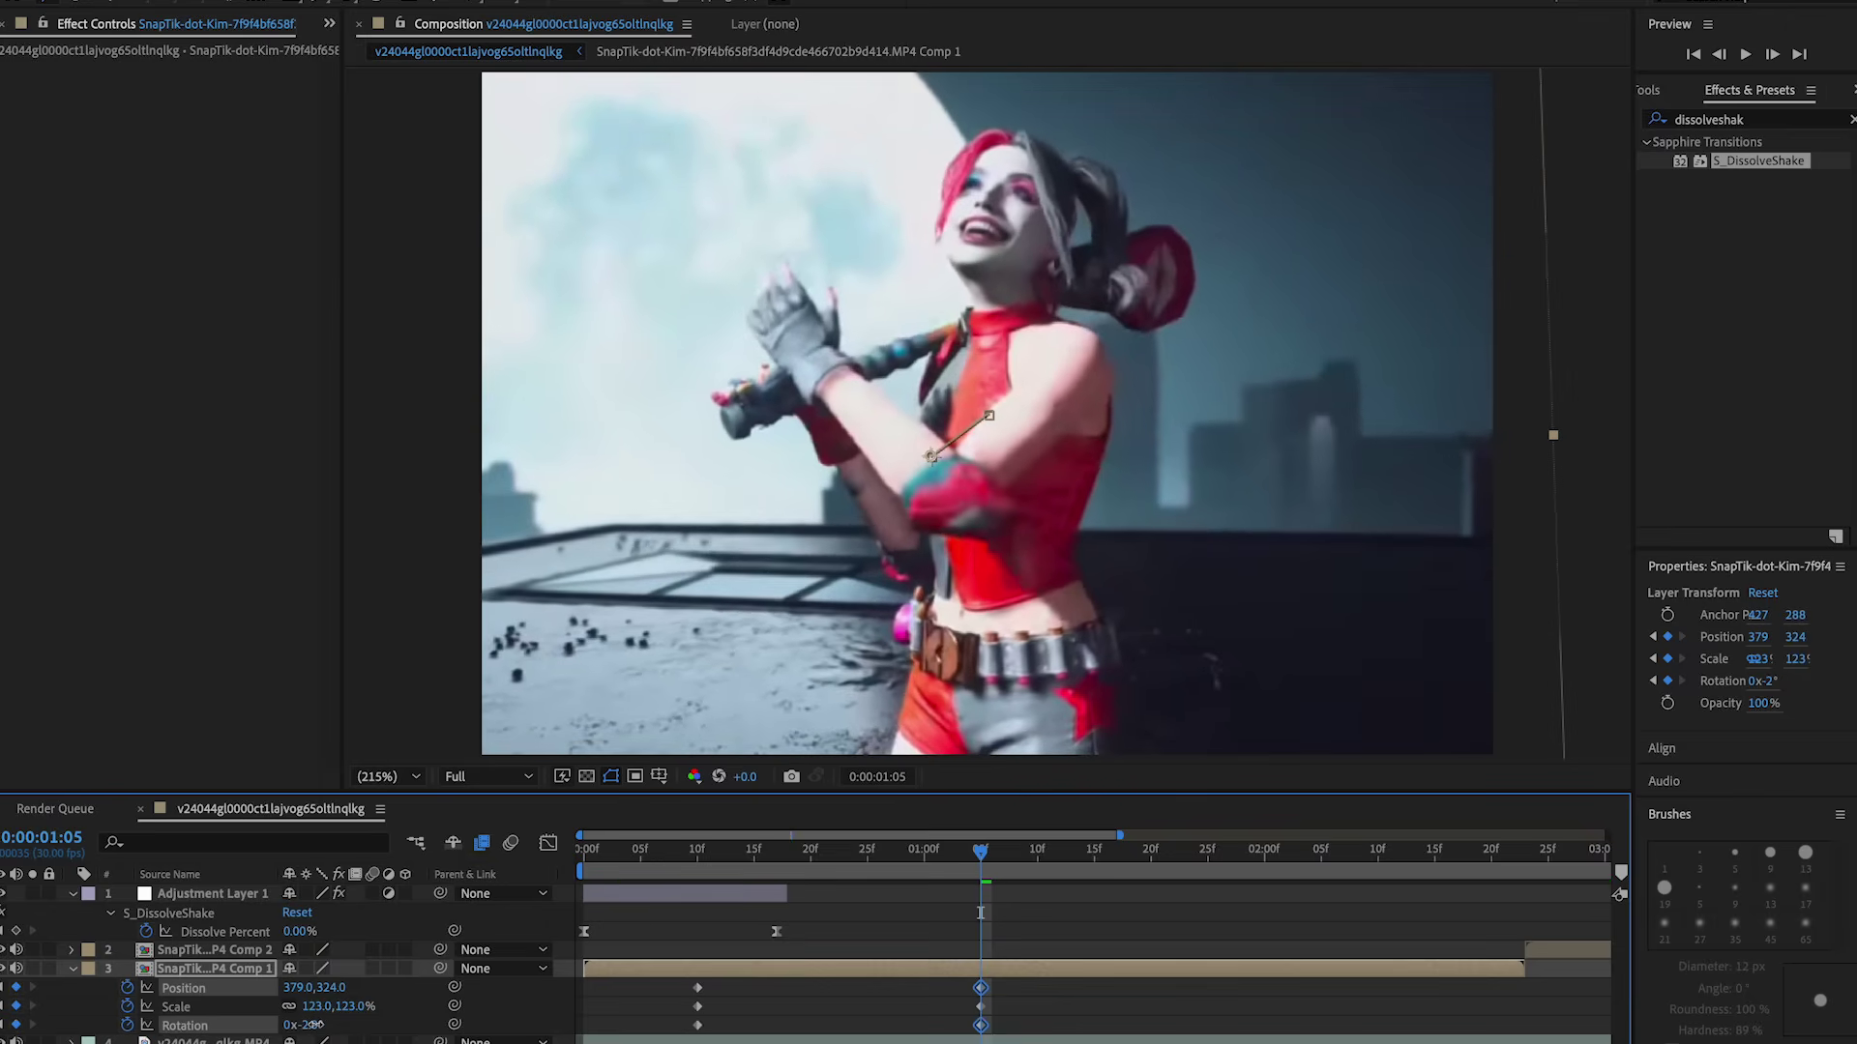
Easy-ease all Position, Scale and Rotation keyframes of Comp 1 and shift them to start at 0:00:00:05 and end at 0:00:01:00
{"action": "left_click_drag", "start_coordinate": [981, 875], "coordinate": [932, 879]}
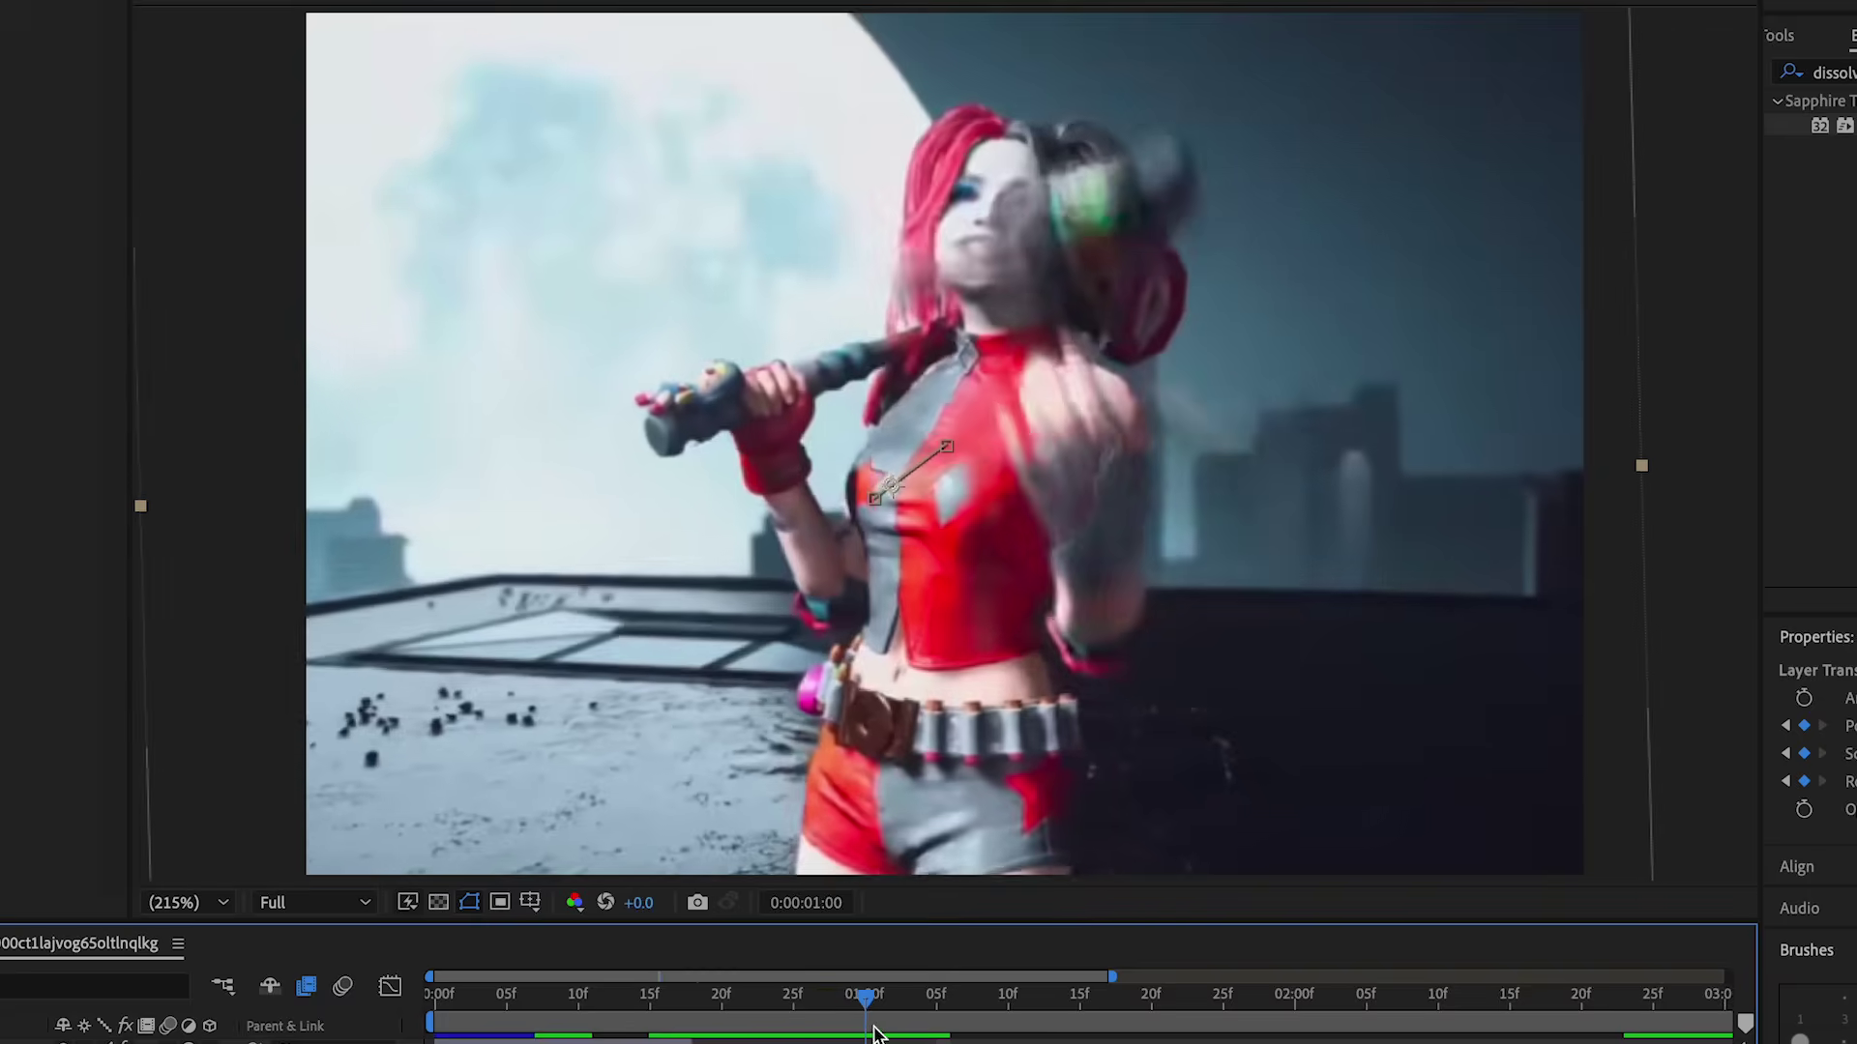
{"action": "left_click_drag", "start_coordinate": [874, 1033], "coordinate": [650, 1033]}
{"action": "left_click_drag", "start_coordinate": [1480, 568], "coordinate": [223, 710]}
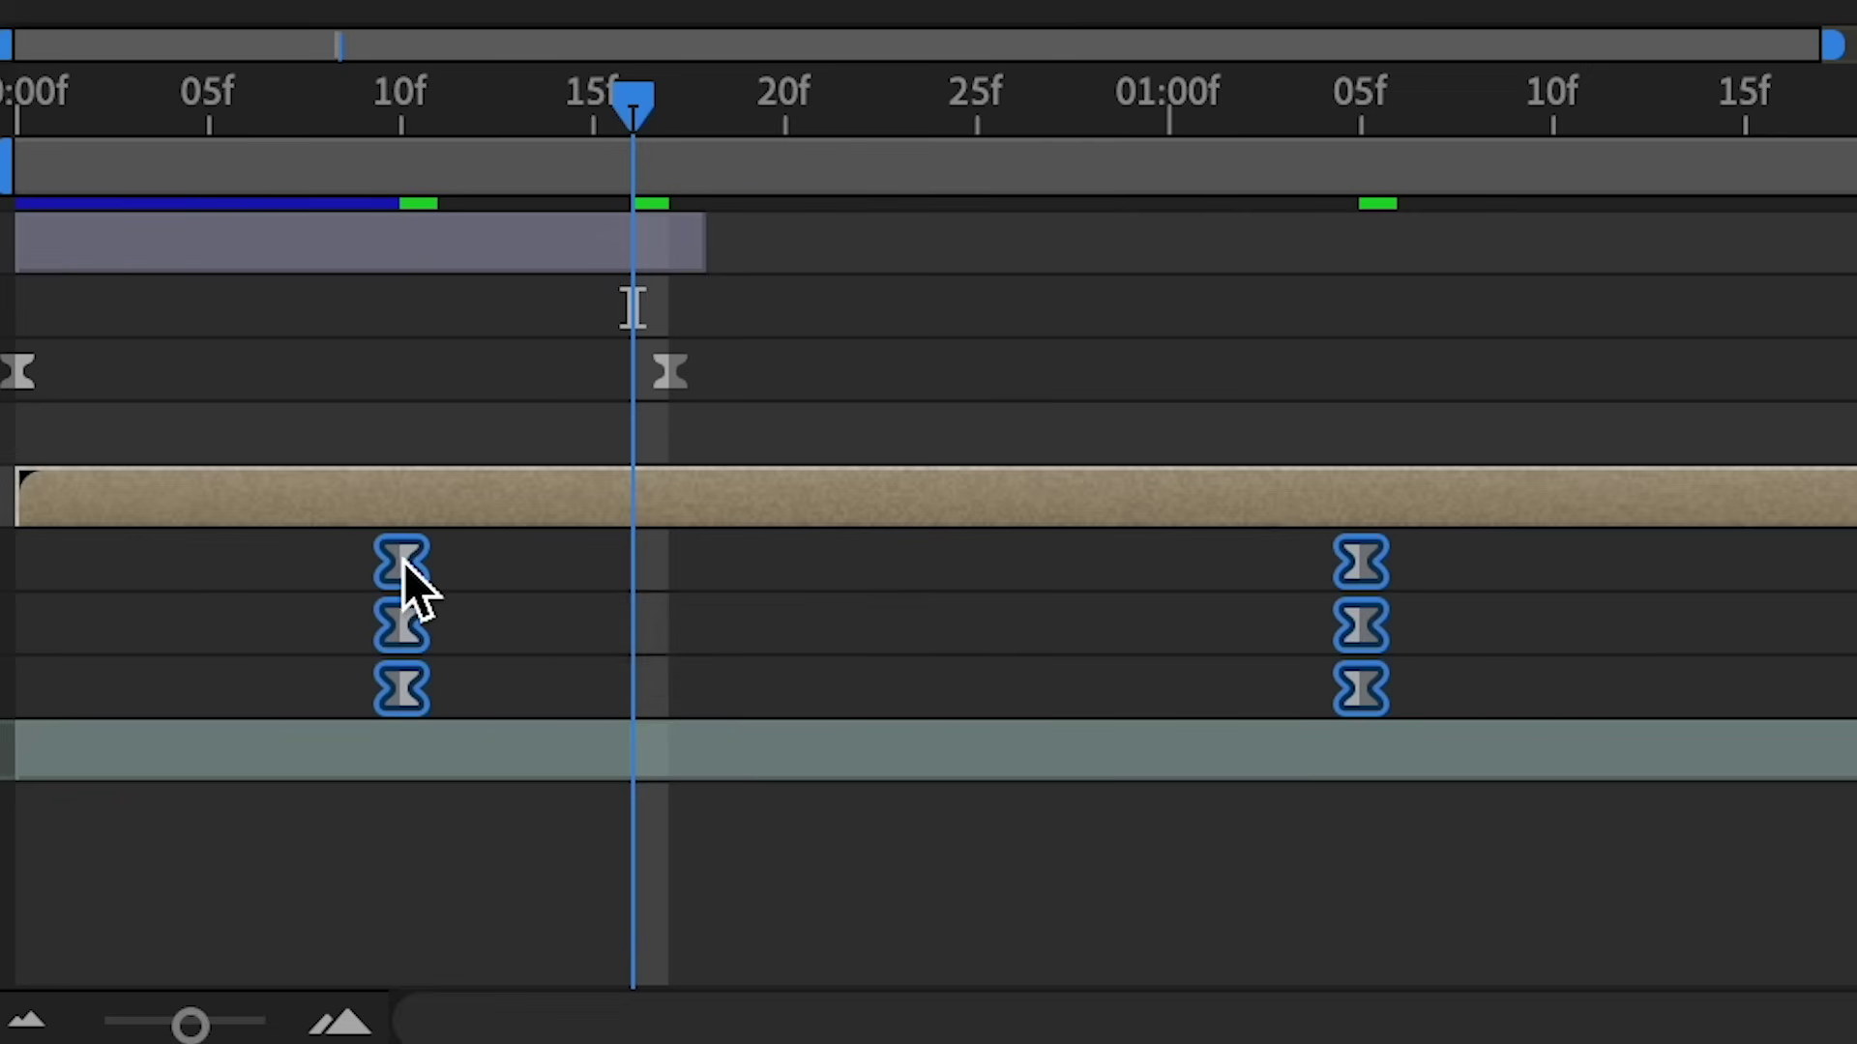
{"action": "mouse_move", "coordinate": [404, 585]}
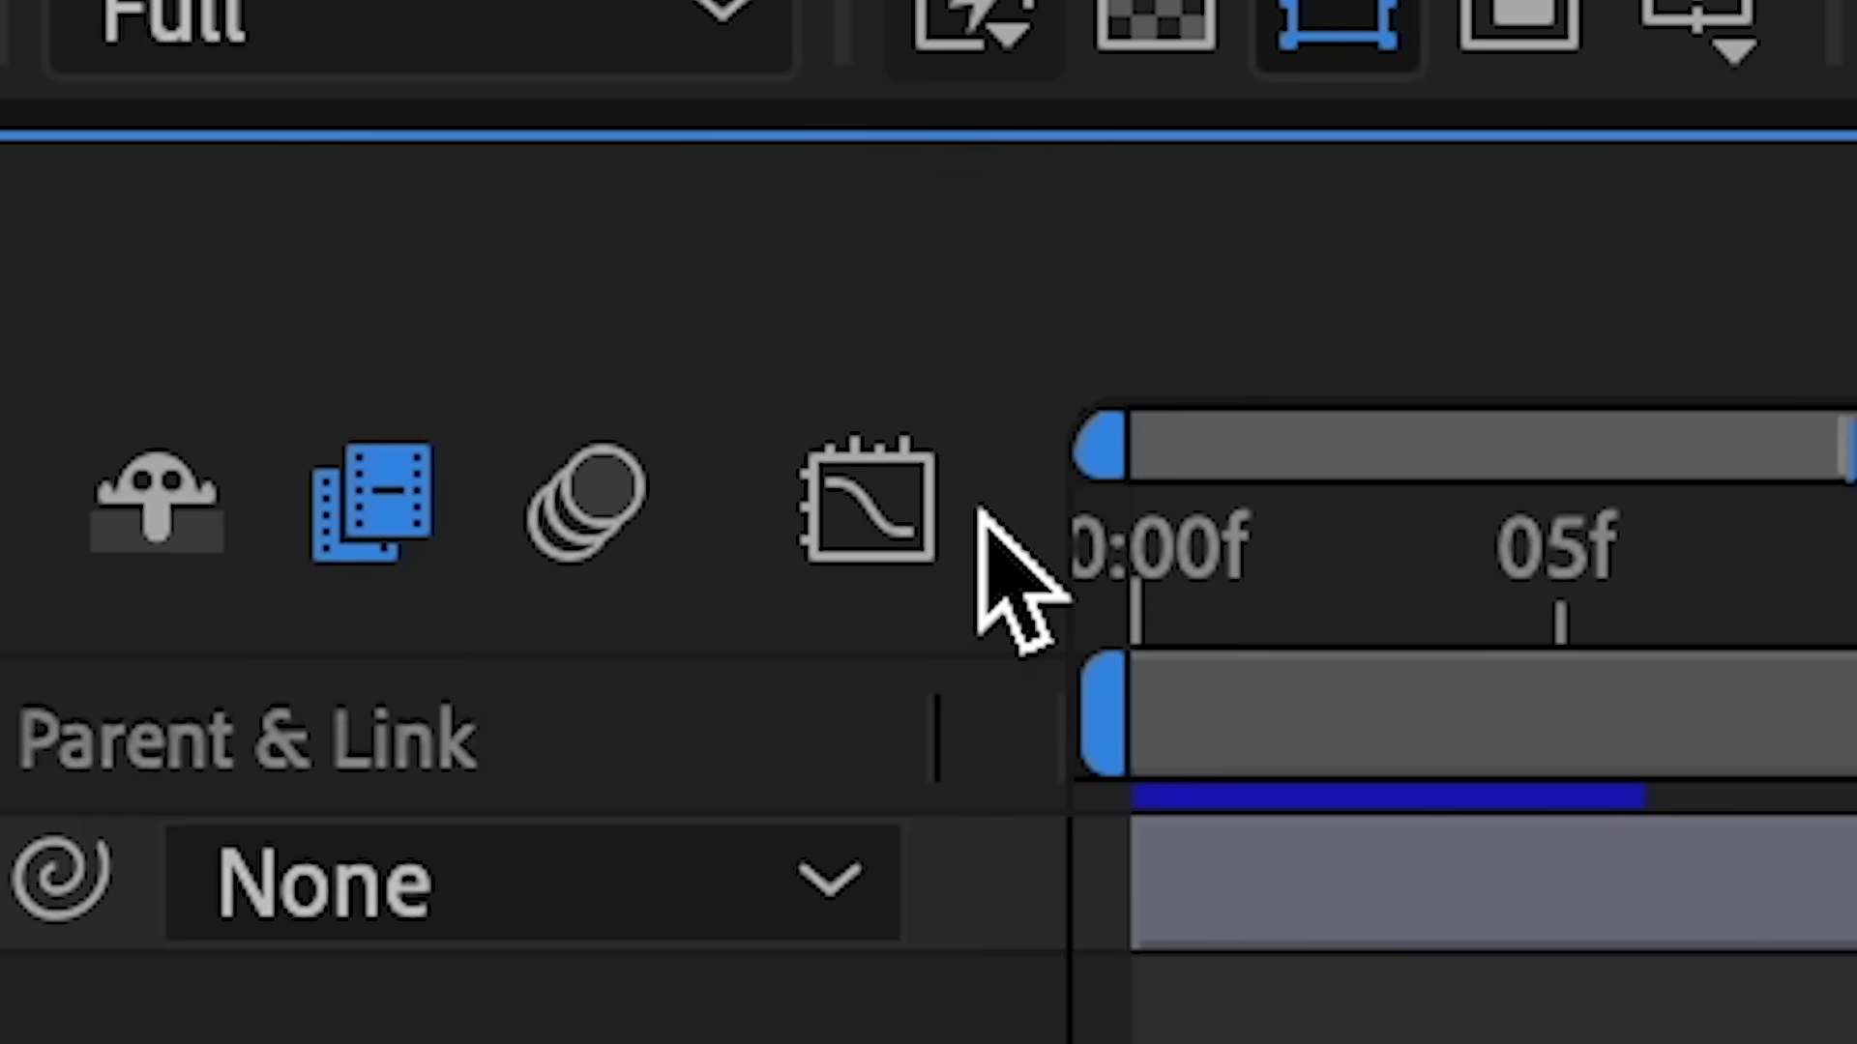
Extend both keyframes' influence in Comp 1's speed graph to form a sharp peak near 0:00:00:16, then preview the zoom
{"action": "left_click", "coordinate": [960, 513]}
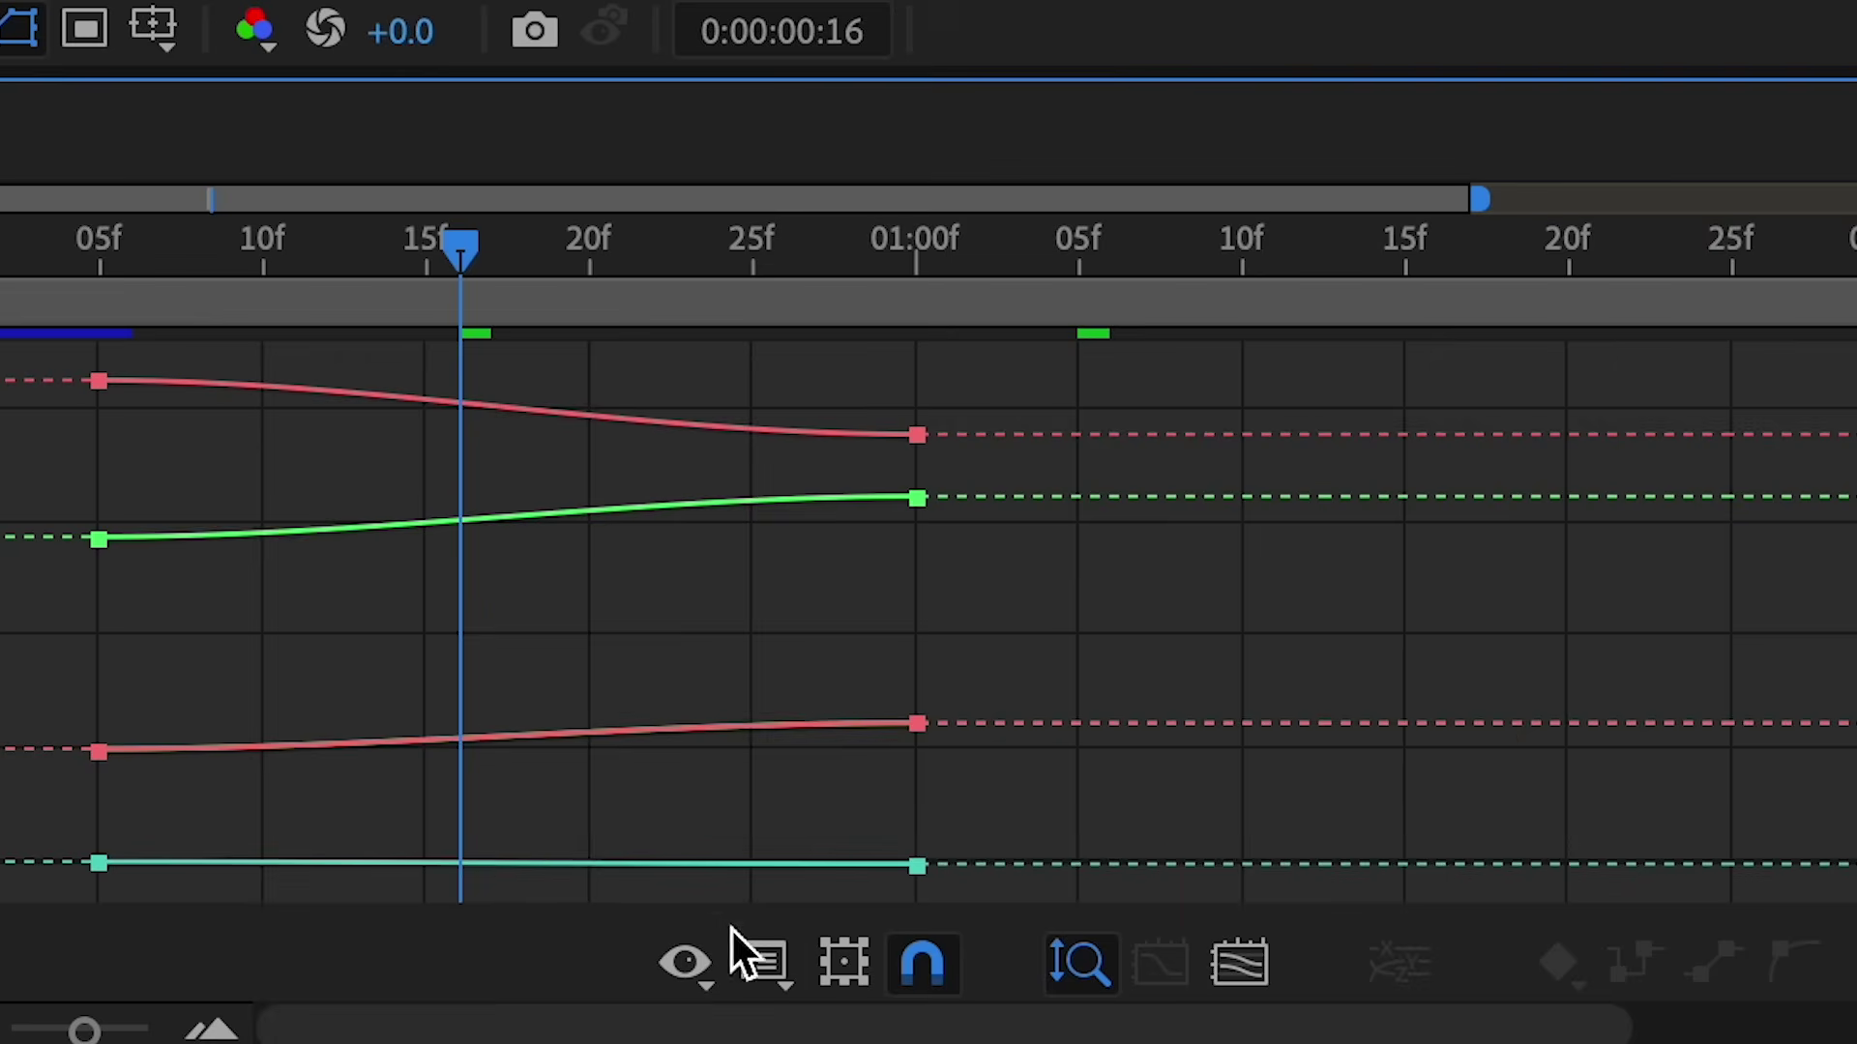
{"action": "left_click", "coordinate": [747, 954]}
{"action": "left_click", "coordinate": [1016, 411]}
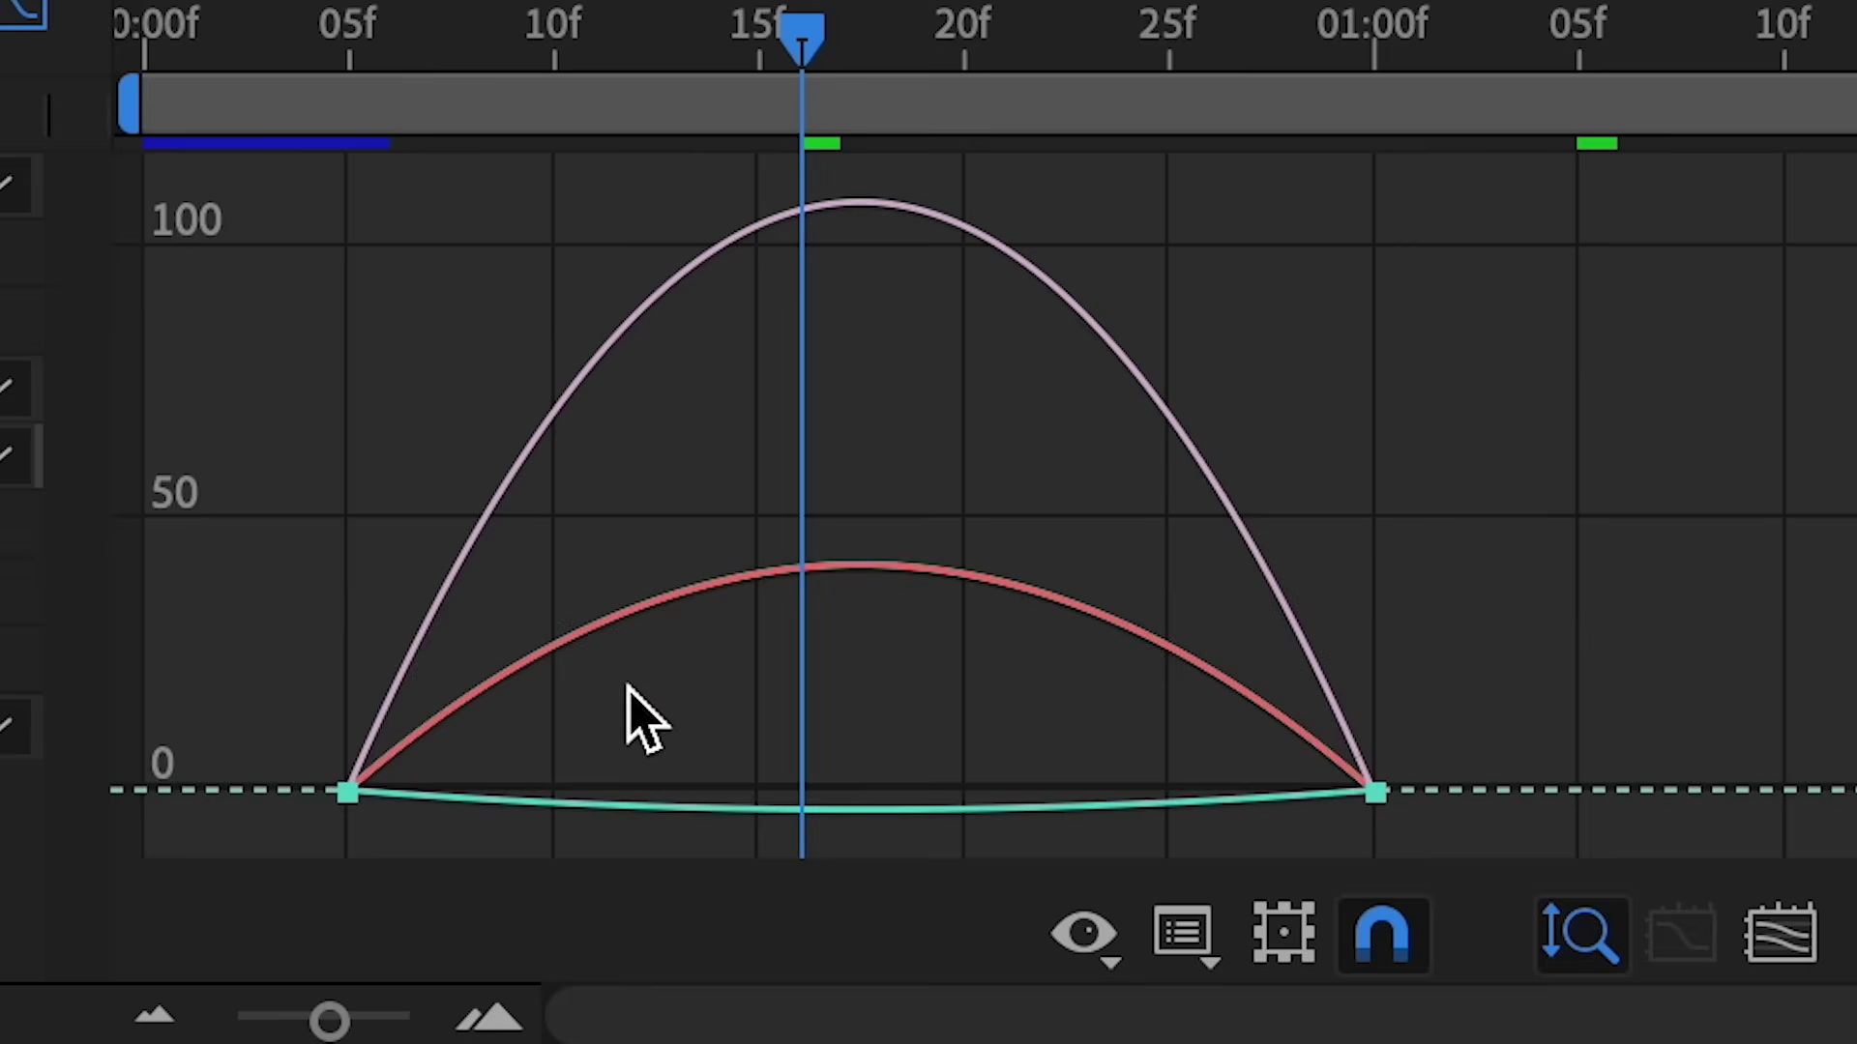
{"action": "left_click_drag", "start_coordinate": [282, 661], "coordinate": [439, 866]}
{"action": "left_click_drag", "start_coordinate": [515, 793], "coordinate": [824, 805]}
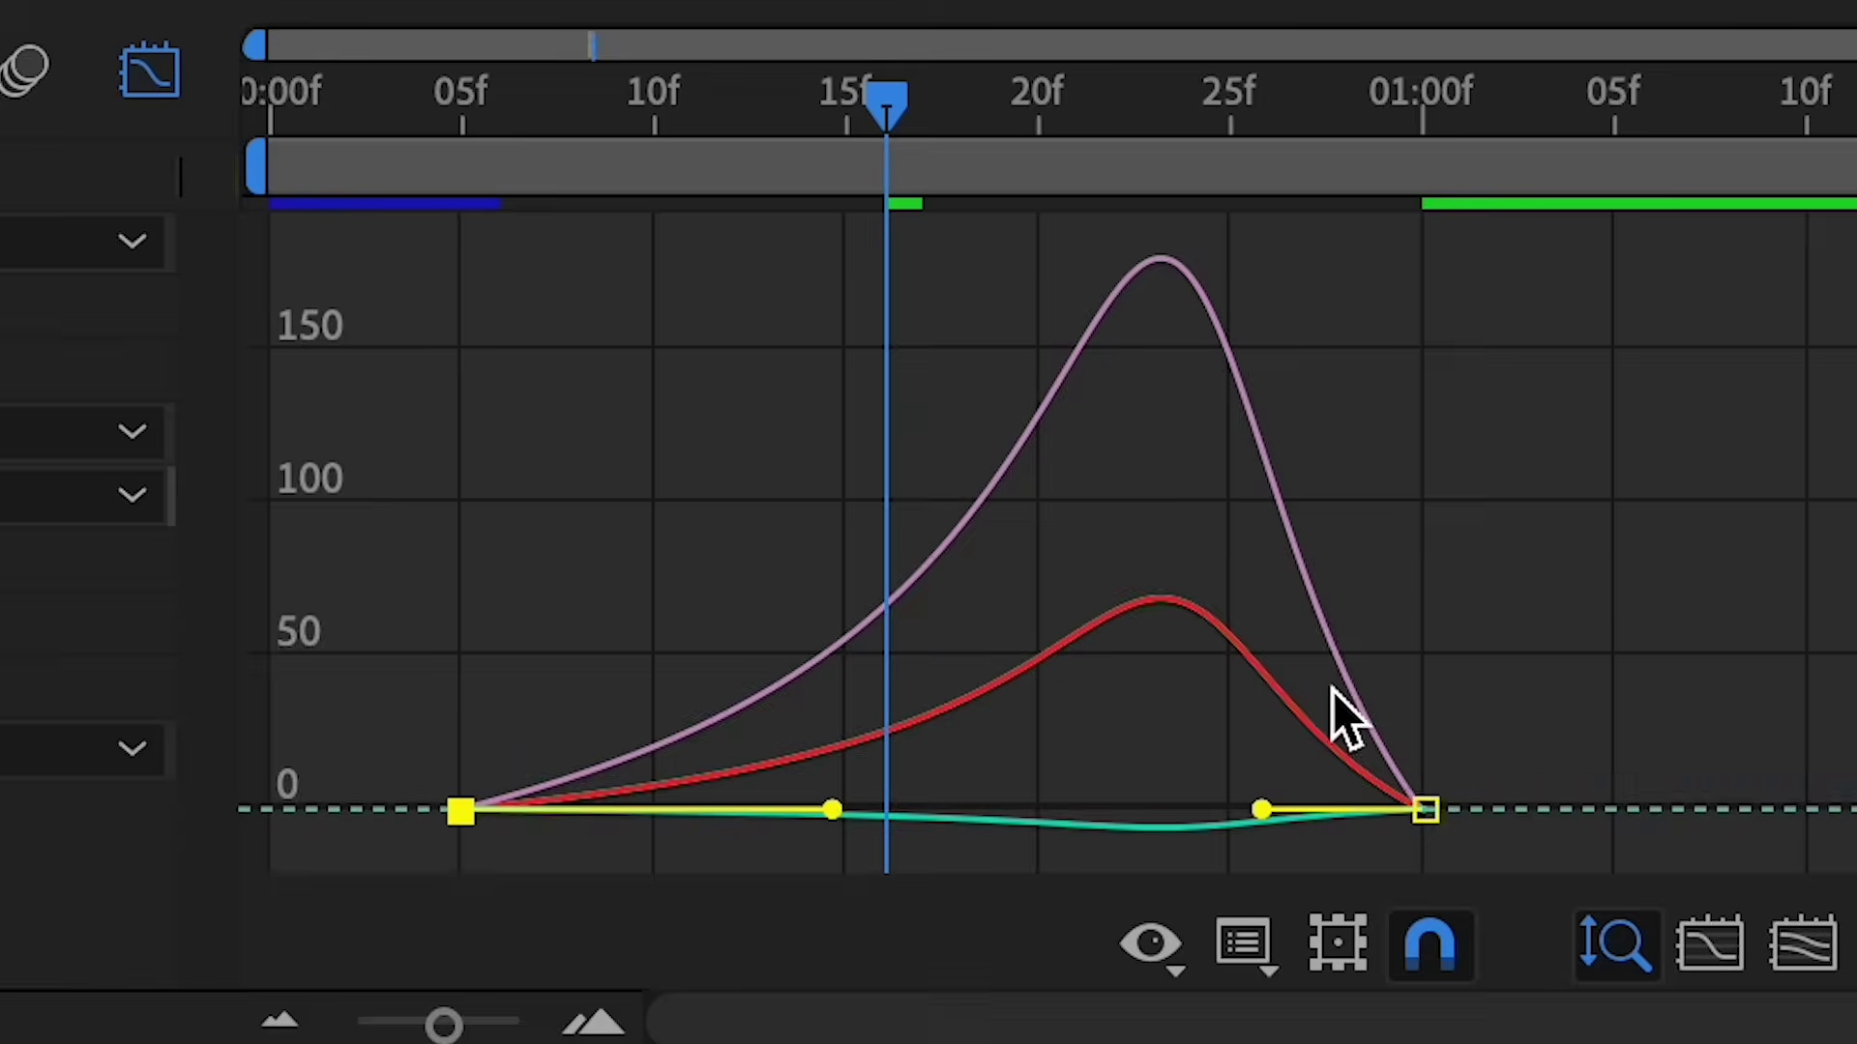
{"action": "mouse_move", "coordinate": [1253, 681]}
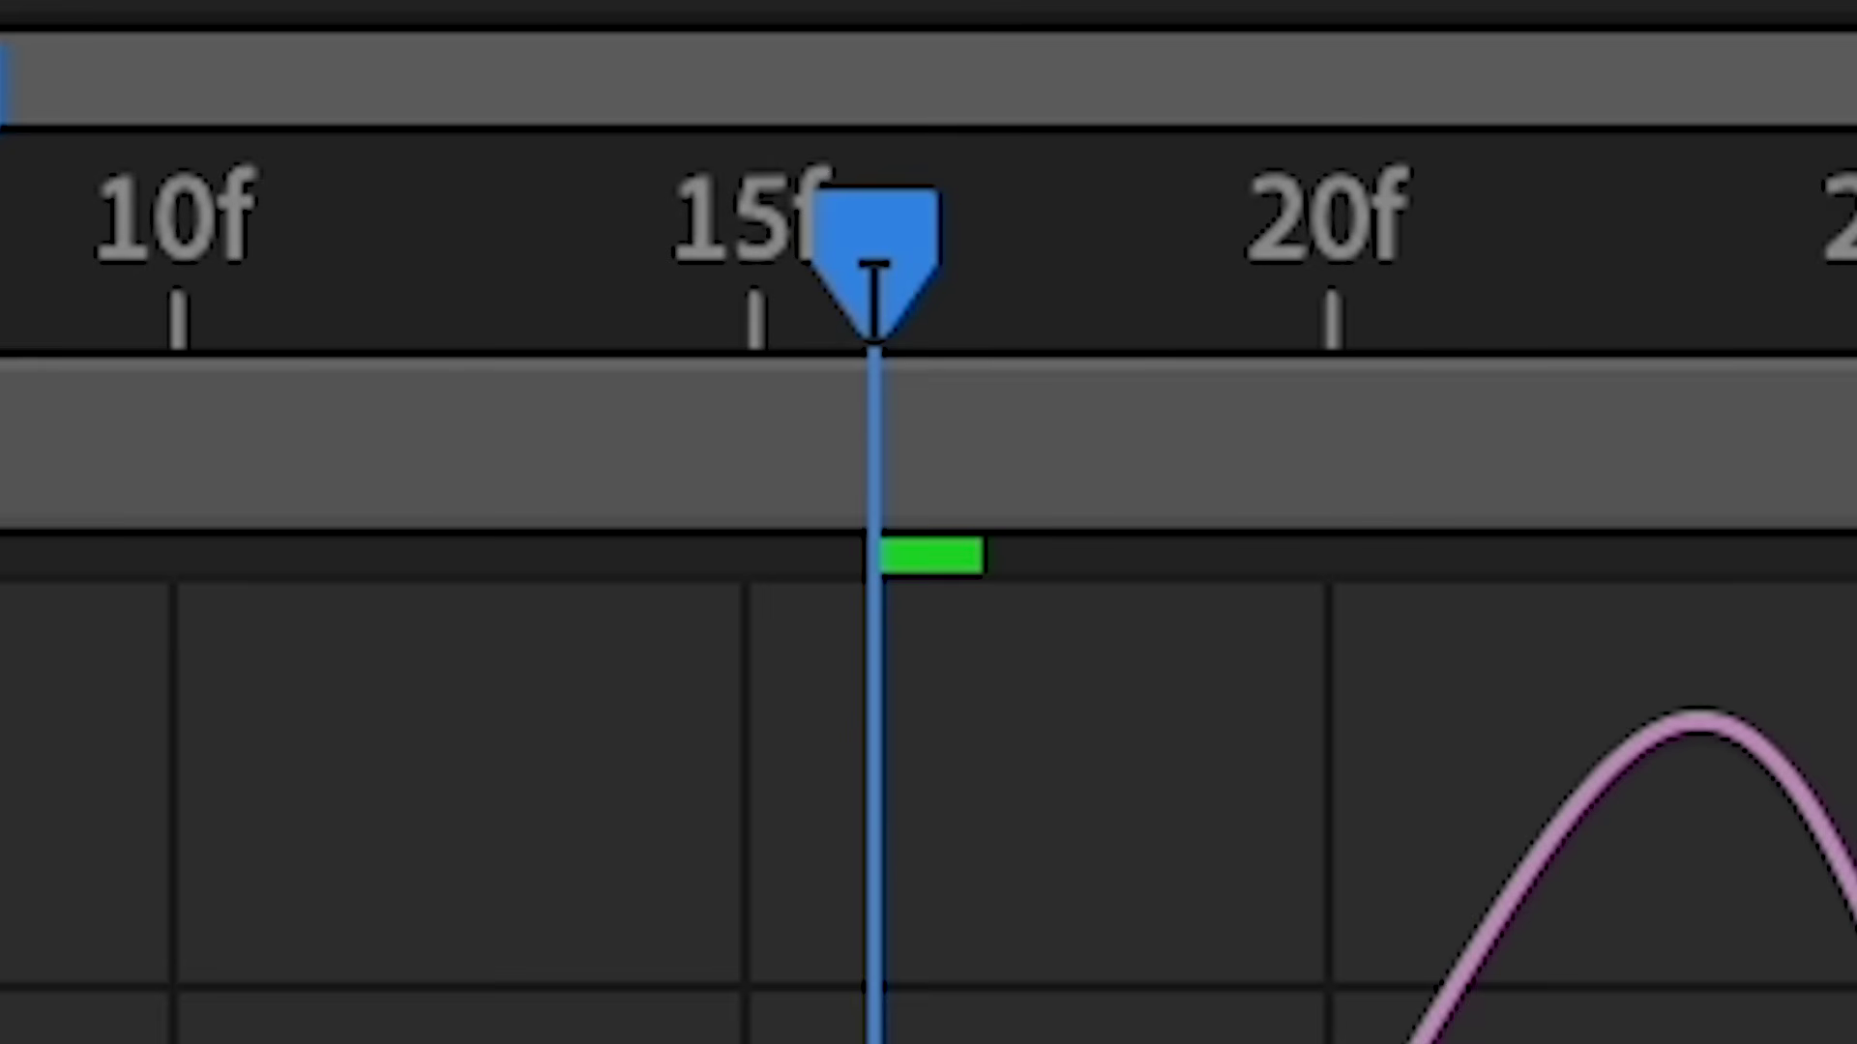
{"action": "left_click_drag", "start_coordinate": [1500, 738], "coordinate": [1327, 876]}
{"action": "left_click_drag", "start_coordinate": [1262, 810], "coordinate": [1028, 813]}
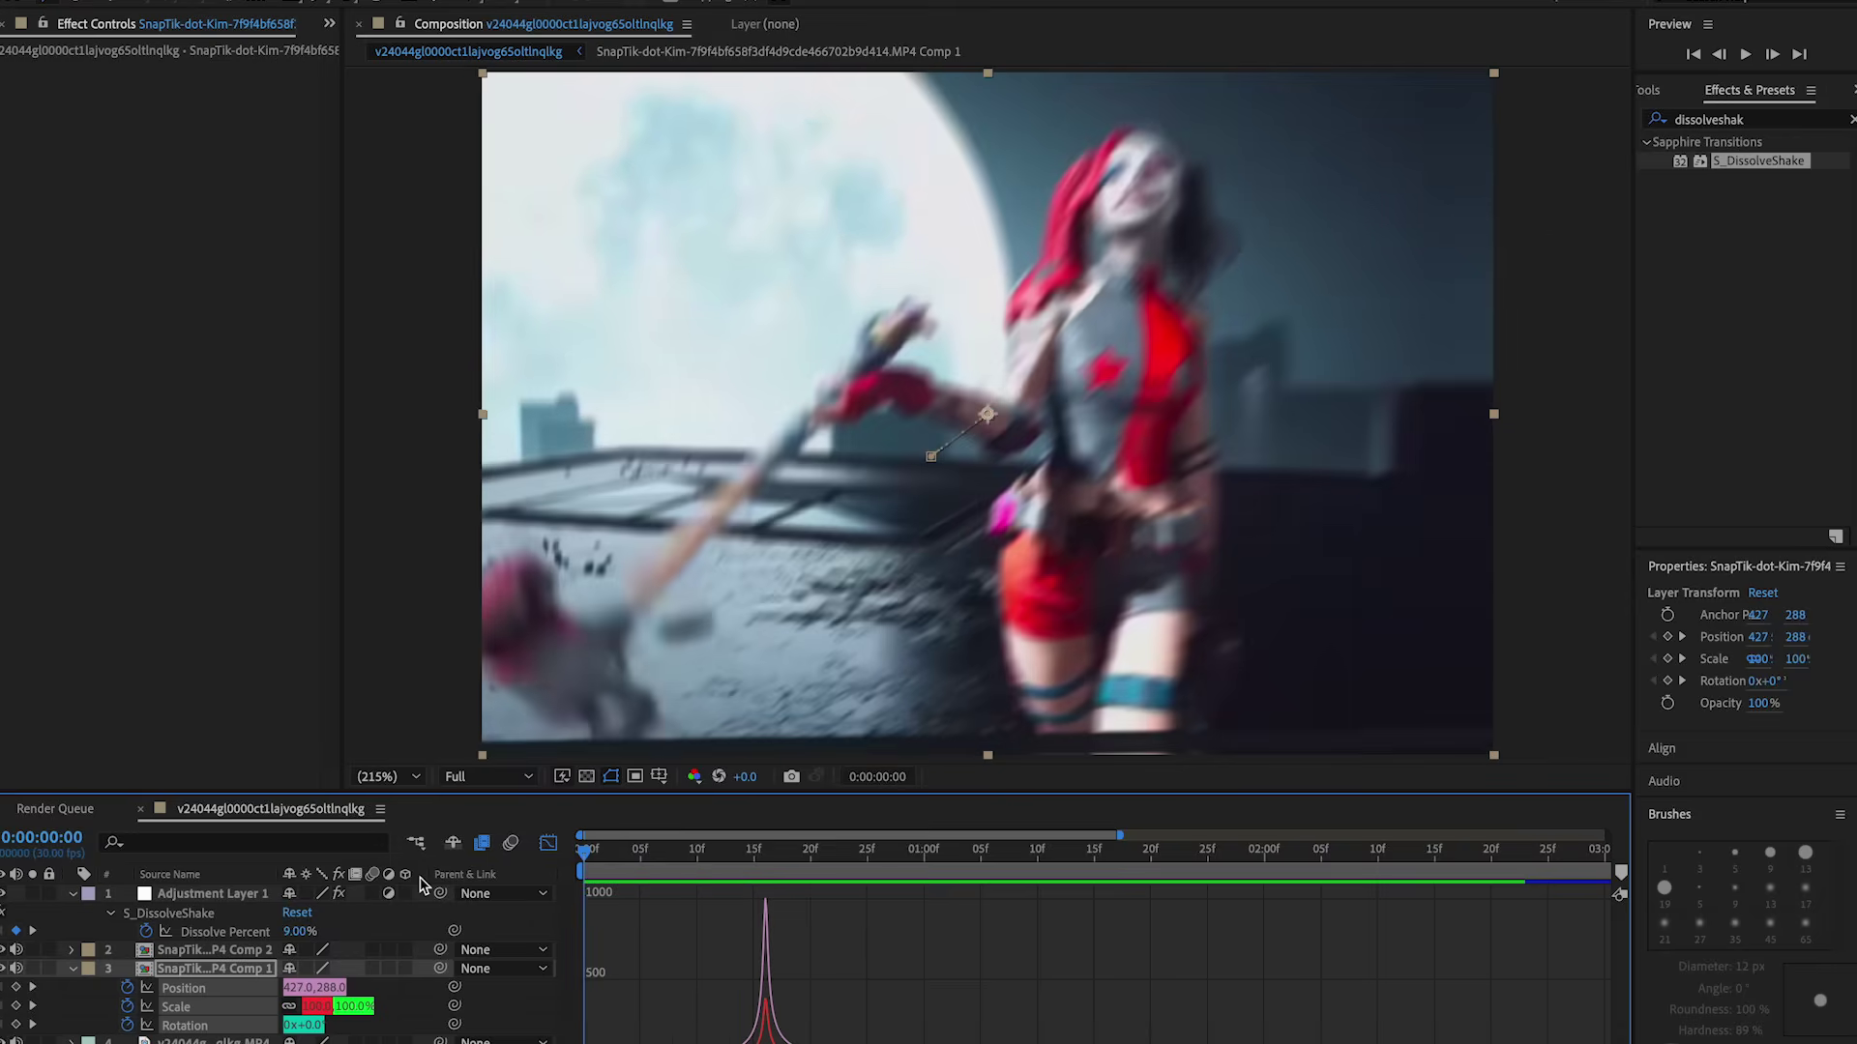
{"action": "key", "text": "space"}
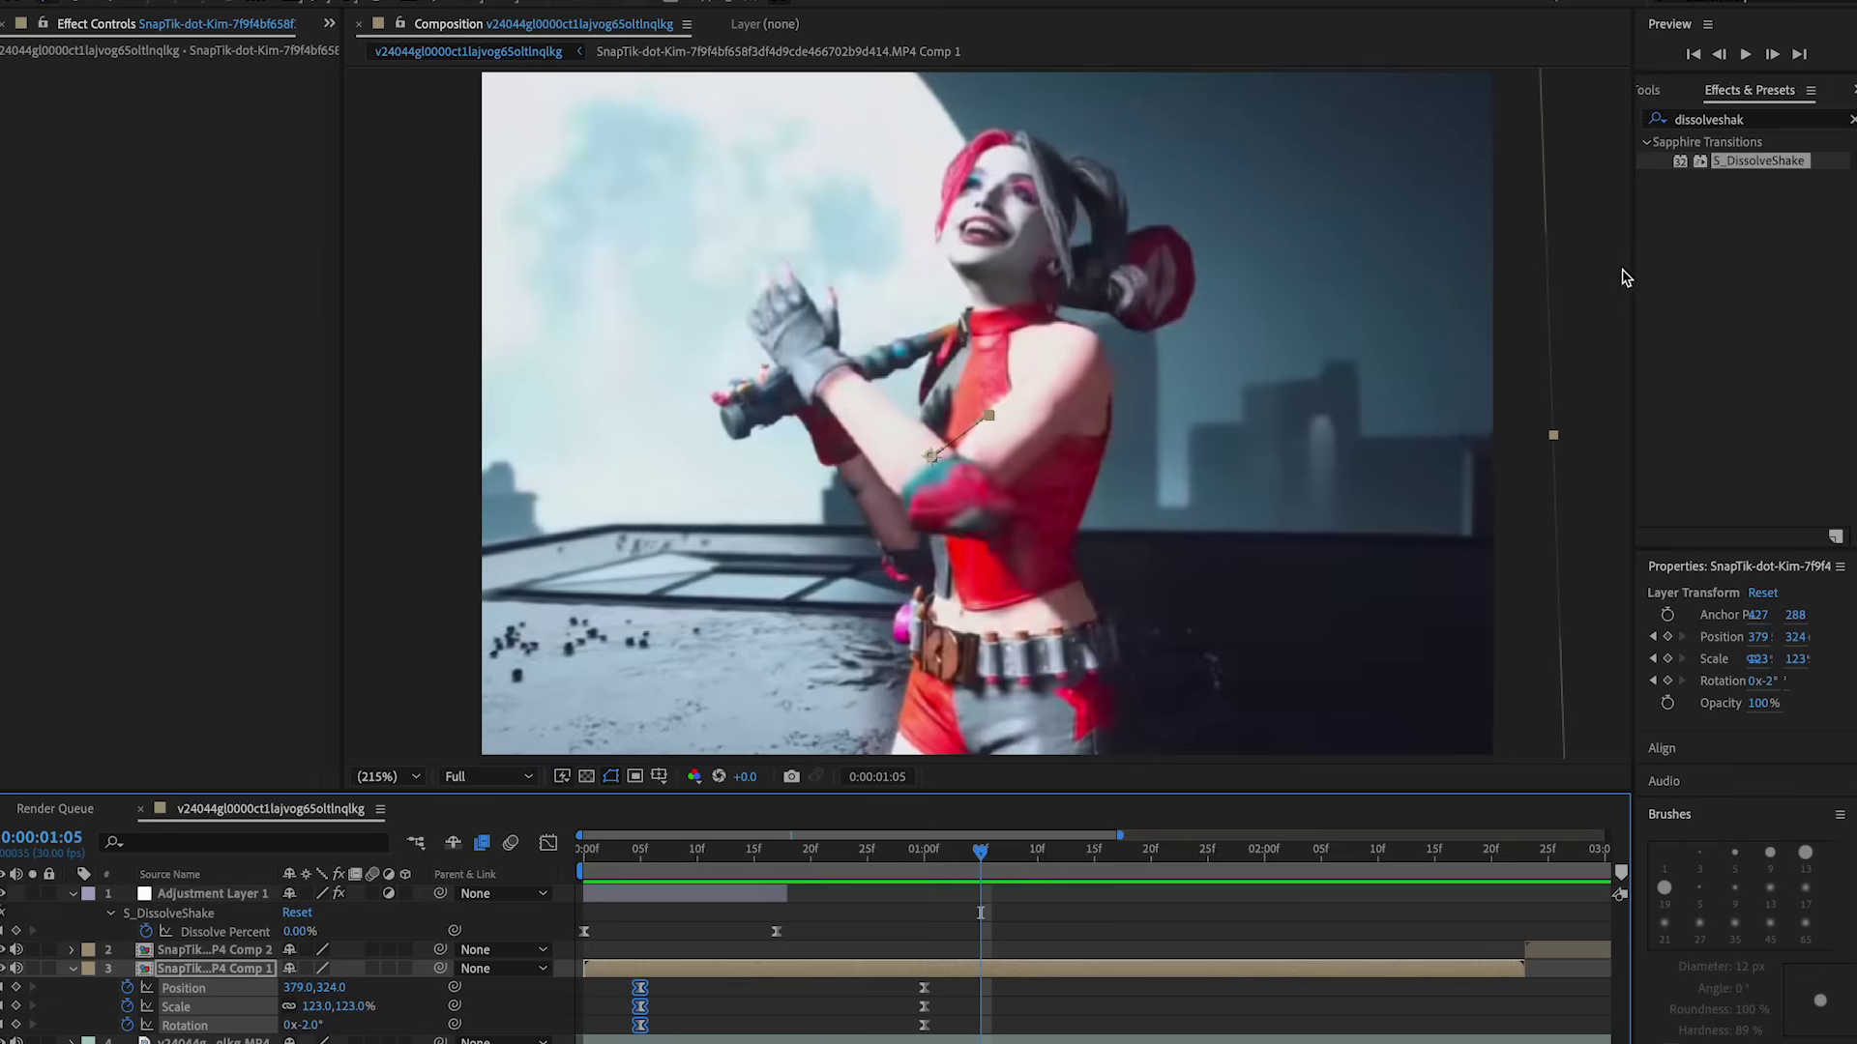
Add a null object above the Comp 1 layer and trim it to end at 0:00:02:23, where the first clip ends
{"action": "left_click", "coordinate": [1658, 94]}
{"action": "right_click", "coordinate": [1065, 831]}
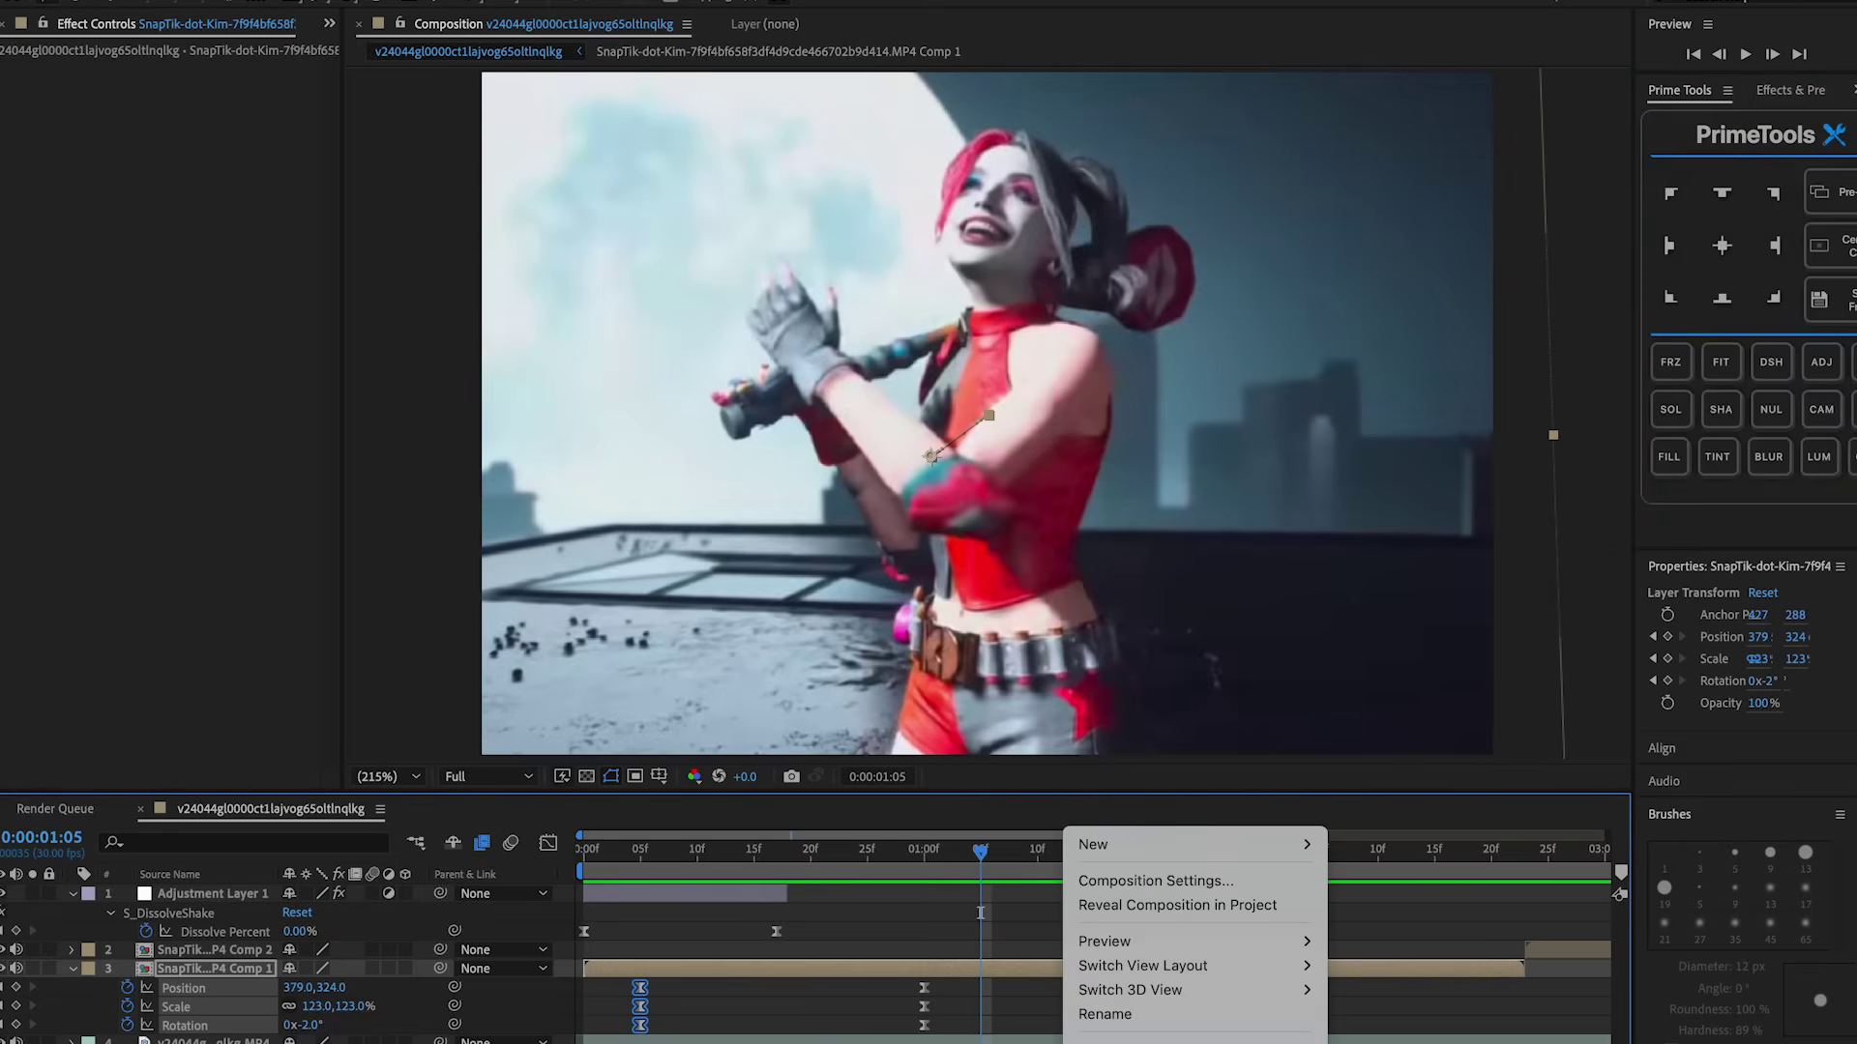
{"action": "mouse_move", "coordinate": [1189, 844]}
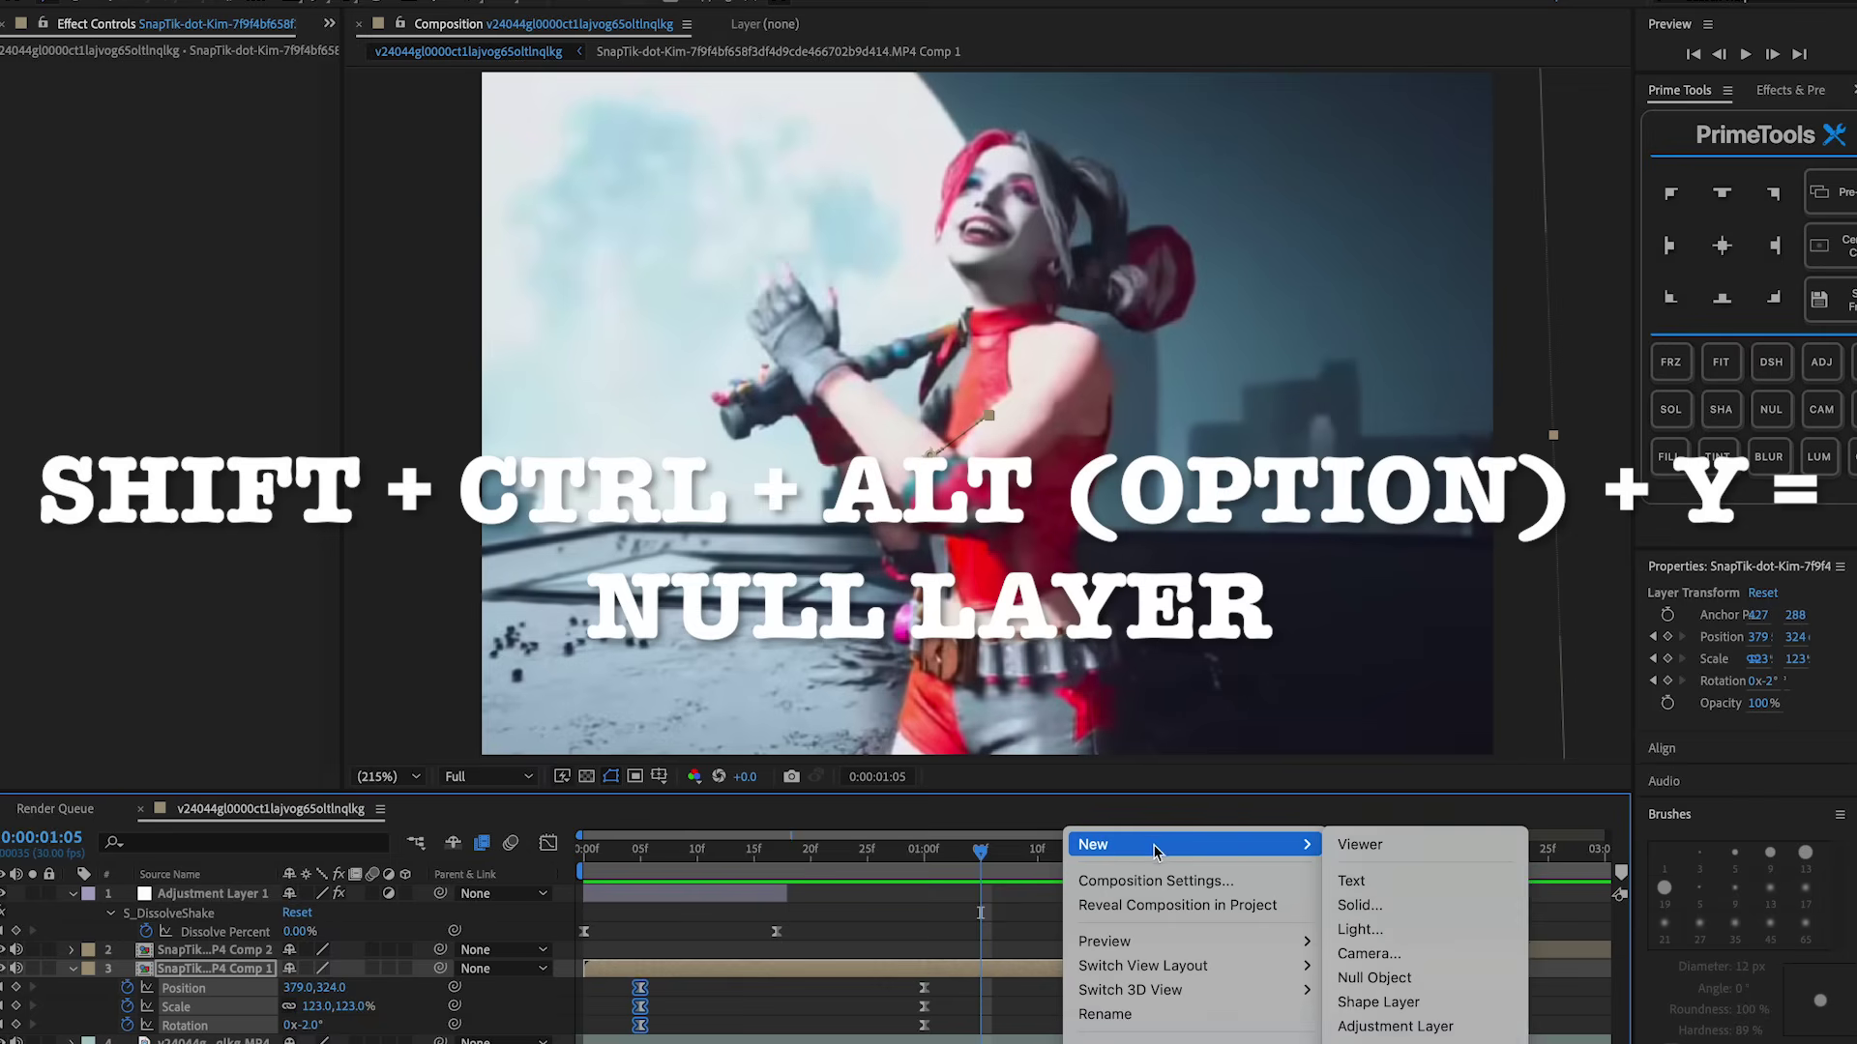
{"action": "left_click", "coordinate": [1372, 979]}
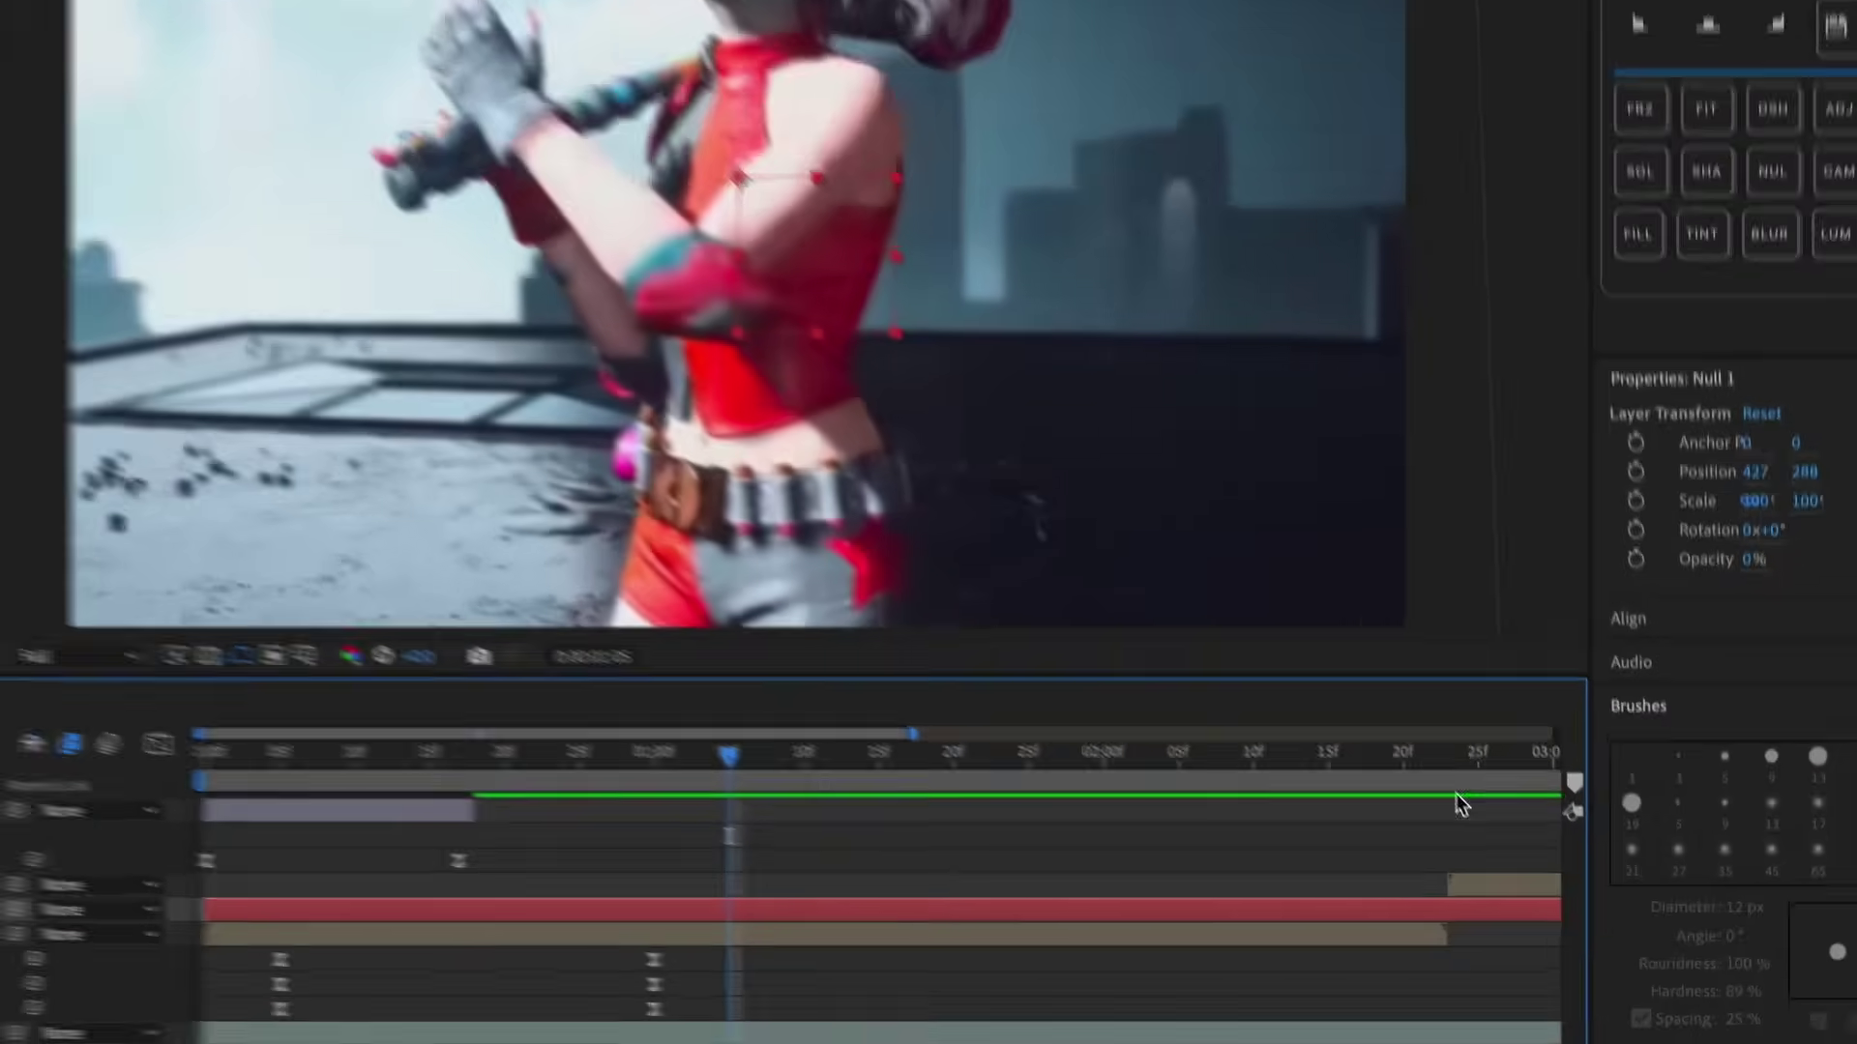
{"action": "left_click", "coordinate": [1526, 864]}
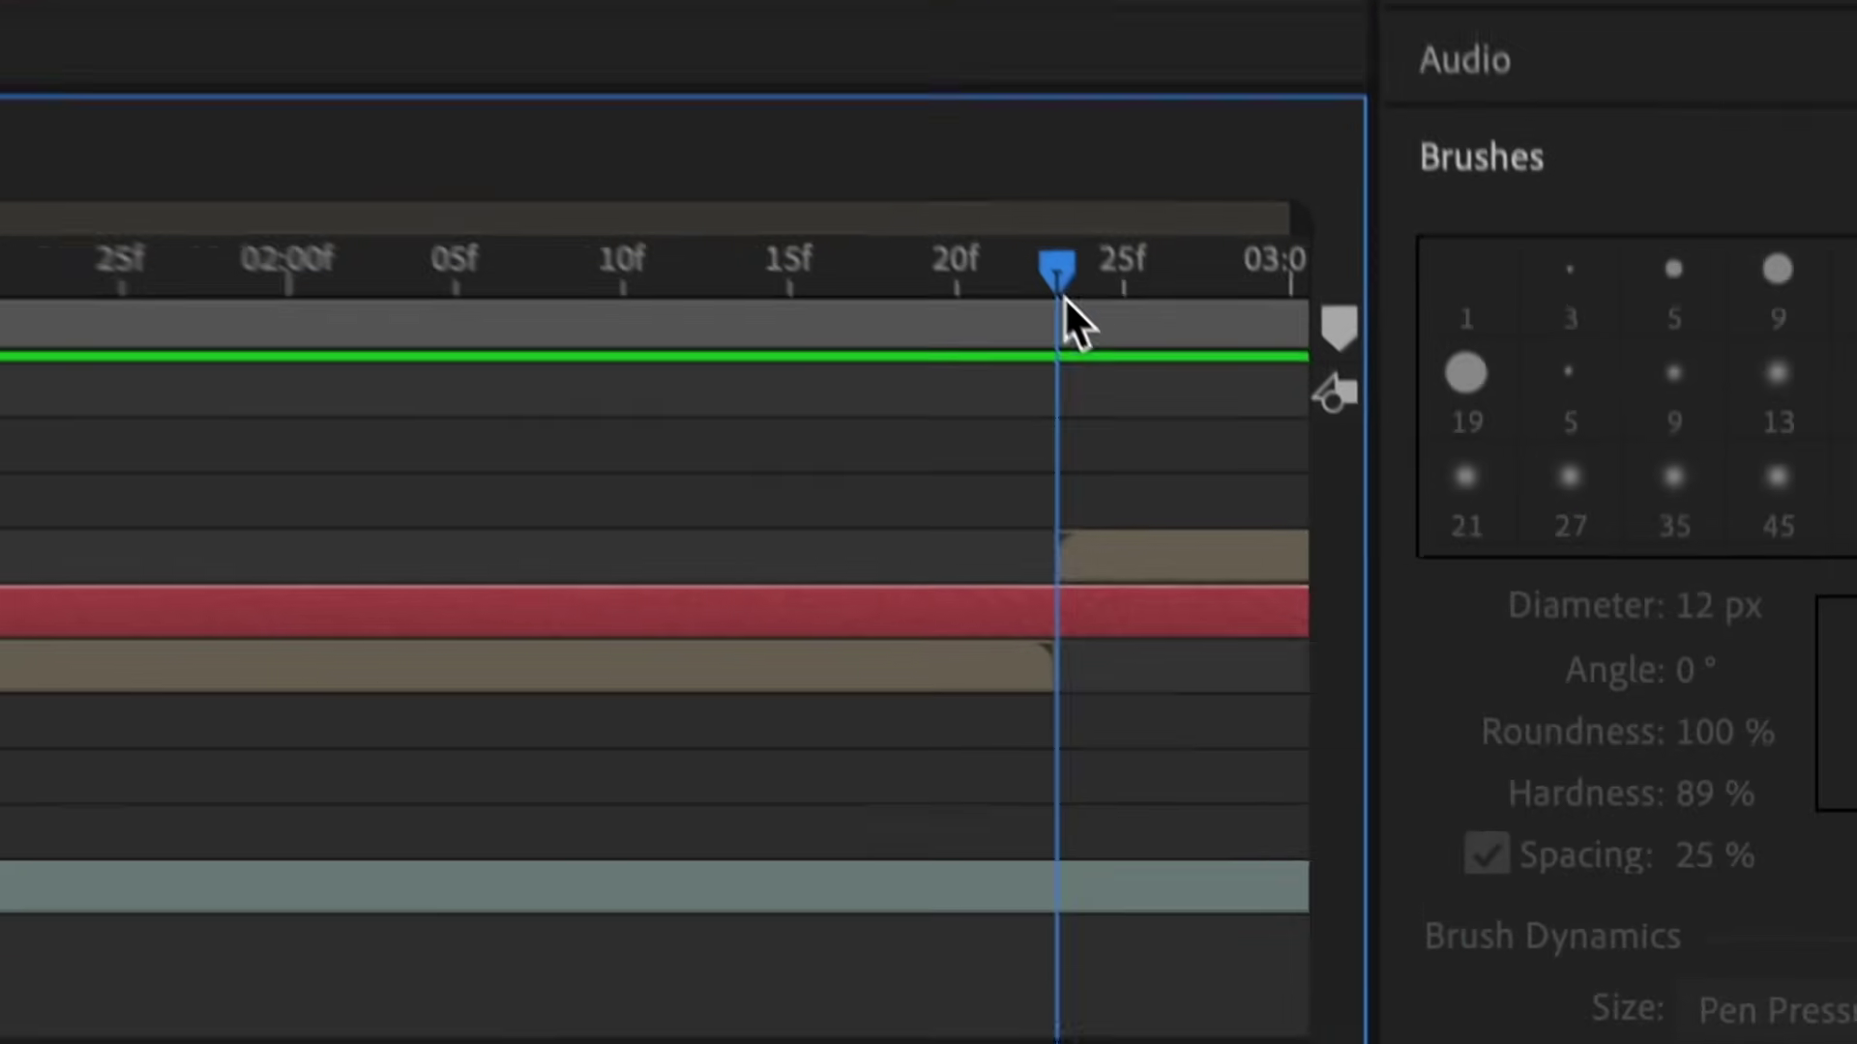
{"action": "key", "text": "super+shift+d"}
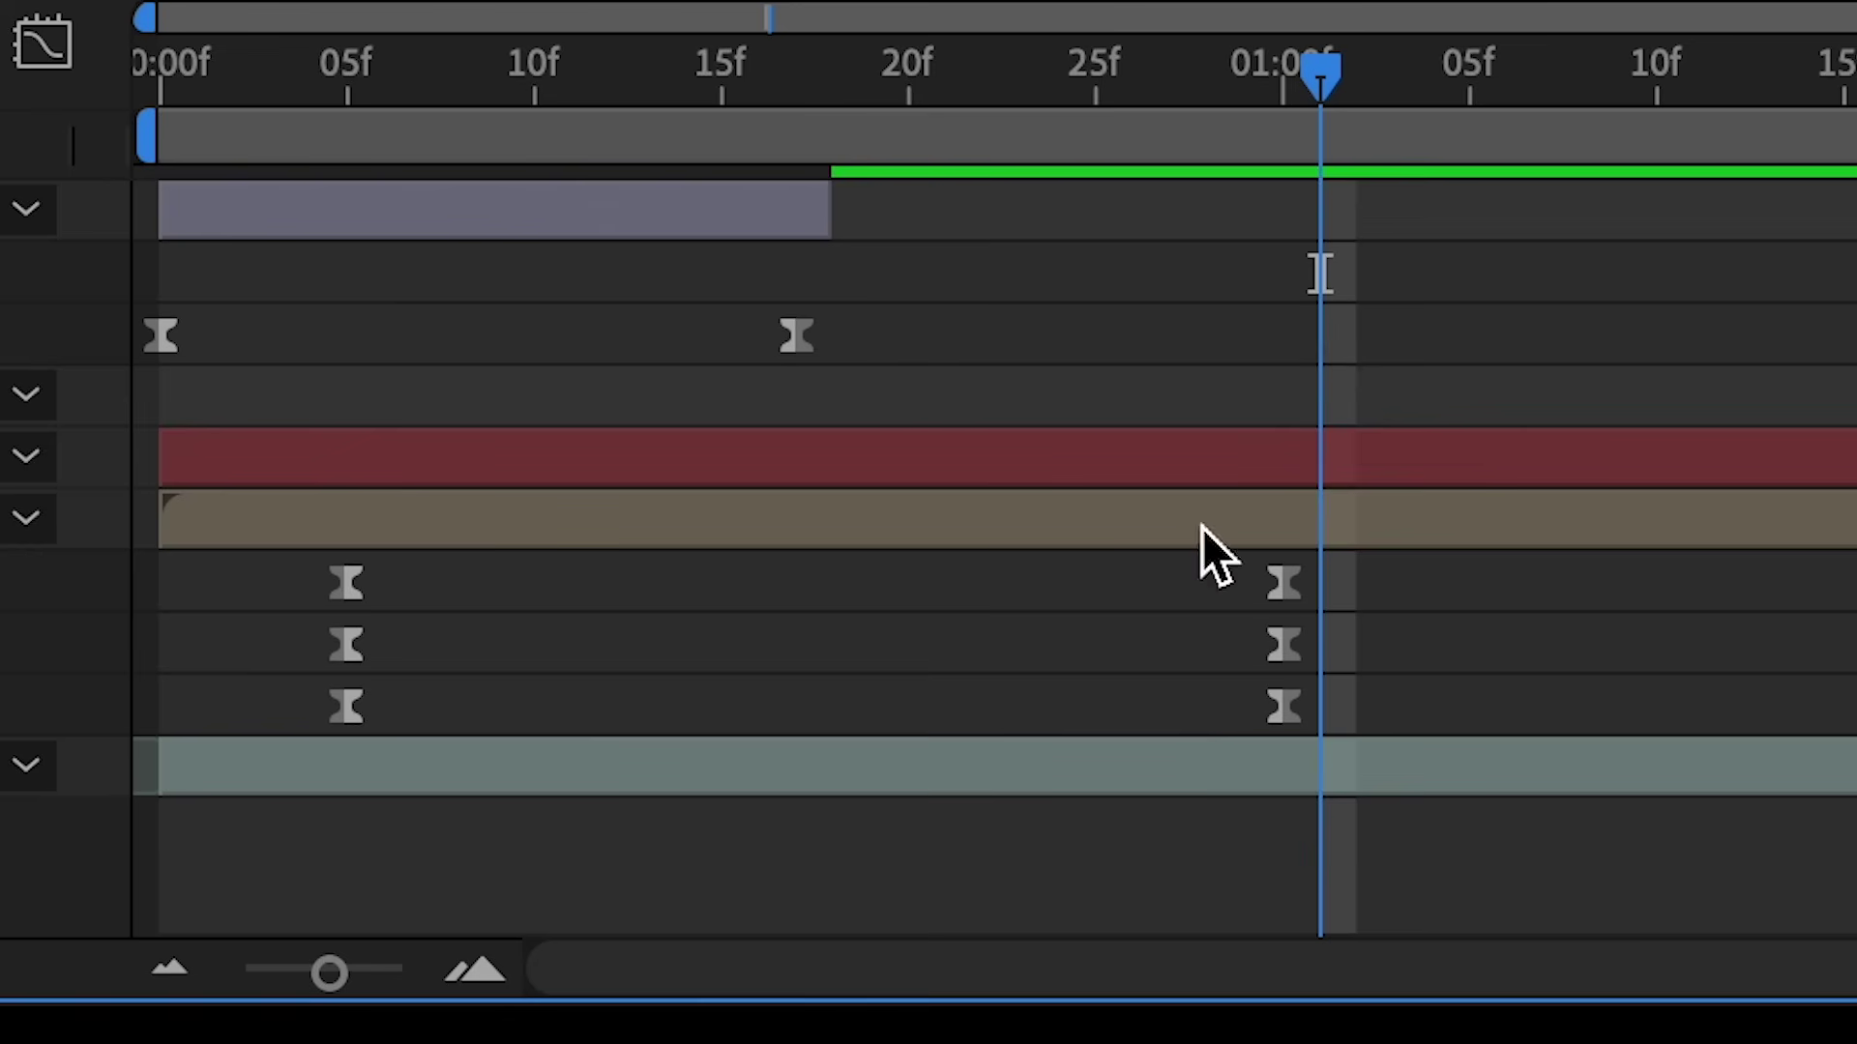
Parent the Comp 1 layer to Null 1 and enable motion blur on Comp 1
{"action": "left_click", "coordinate": [1209, 462]}
{"action": "left_click", "coordinate": [1000, 508]}
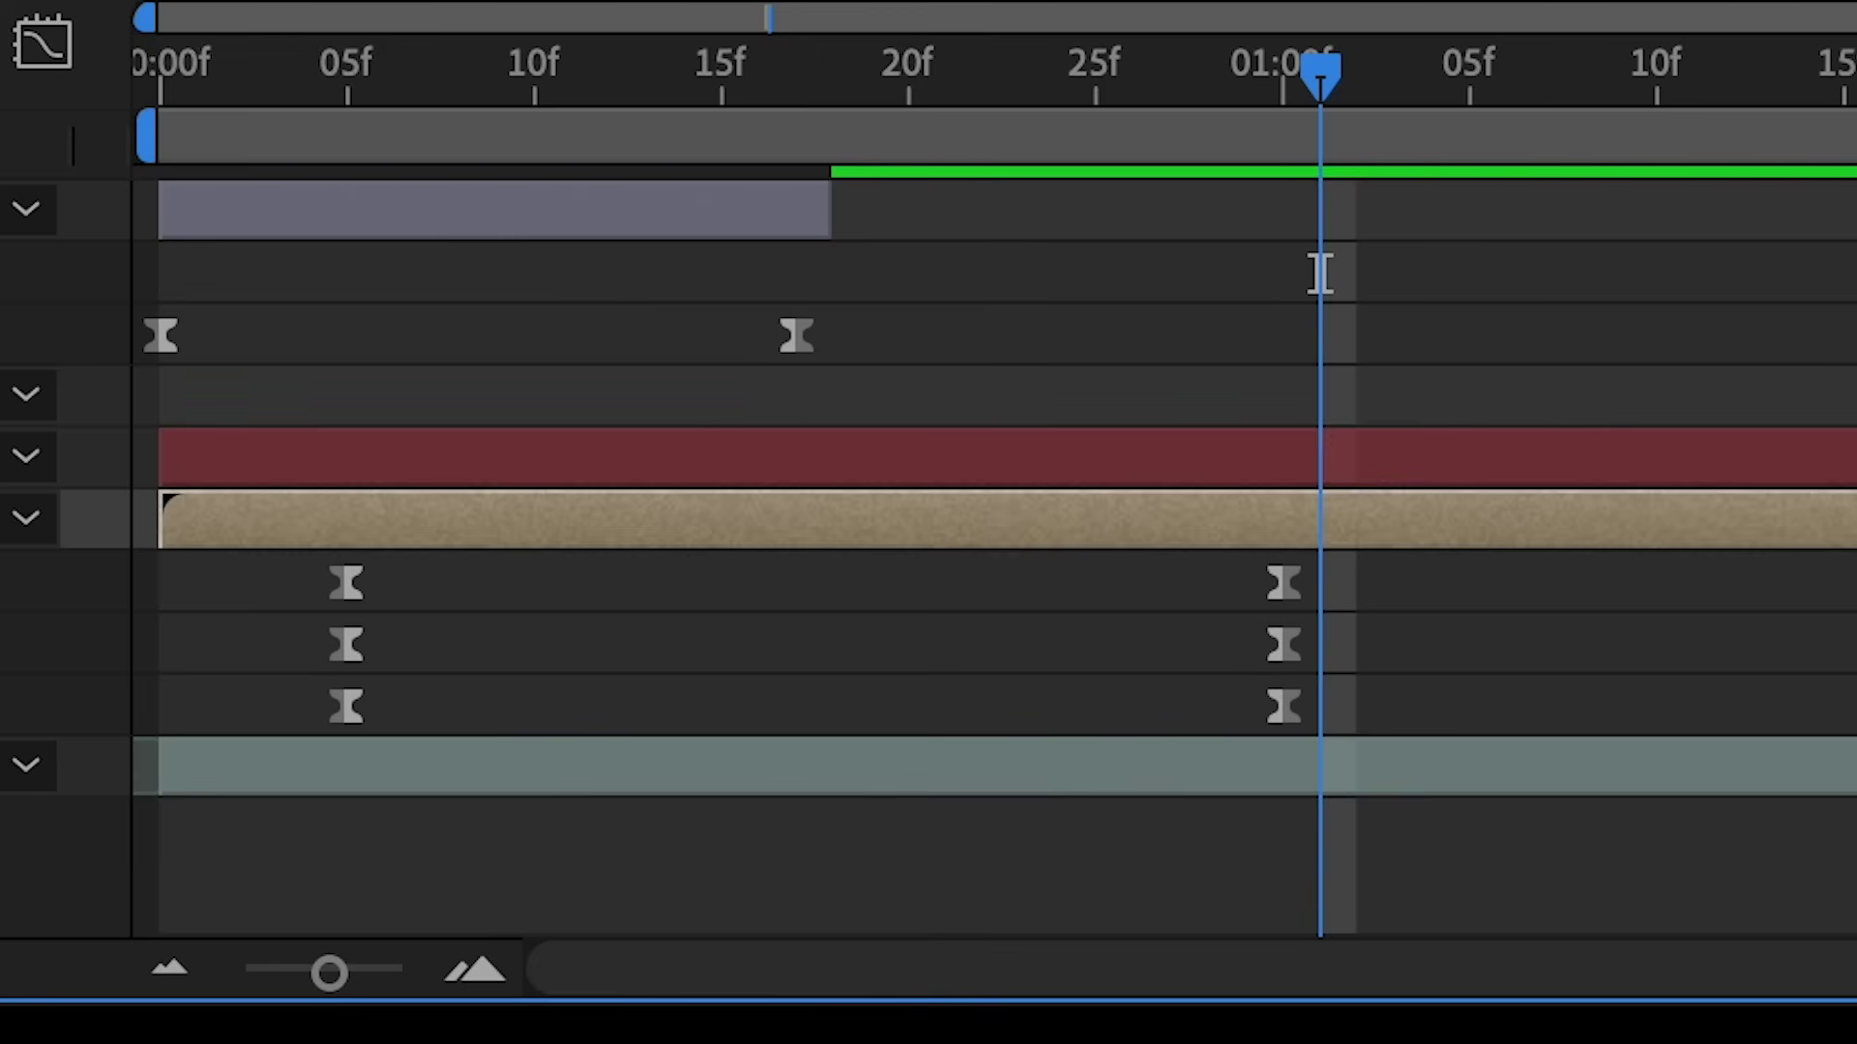
{"action": "left_click_drag", "start_coordinate": [1239, 589], "coordinate": [348, 541]}
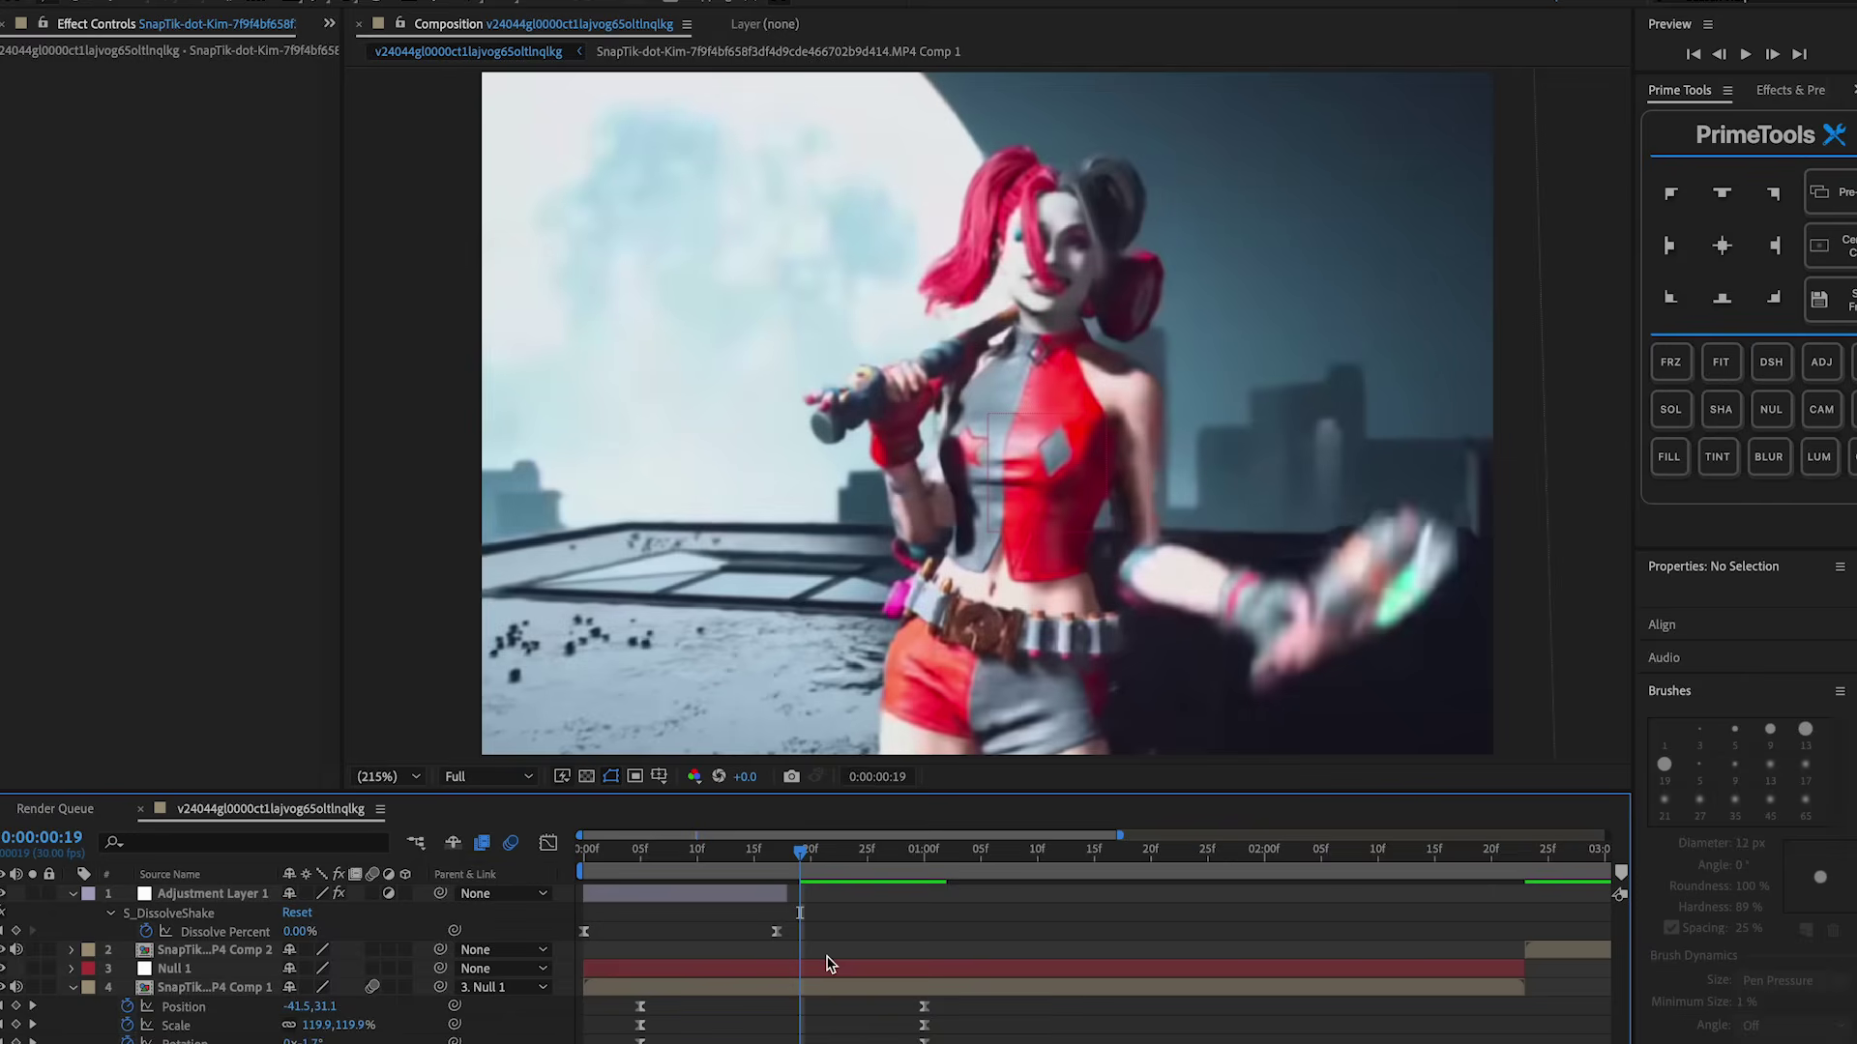
Keyframe Scale, Position and Rotation of Null 1 at 0:00:00:19 and reveal all its keyframes
{"action": "left_click", "coordinate": [817, 977]}
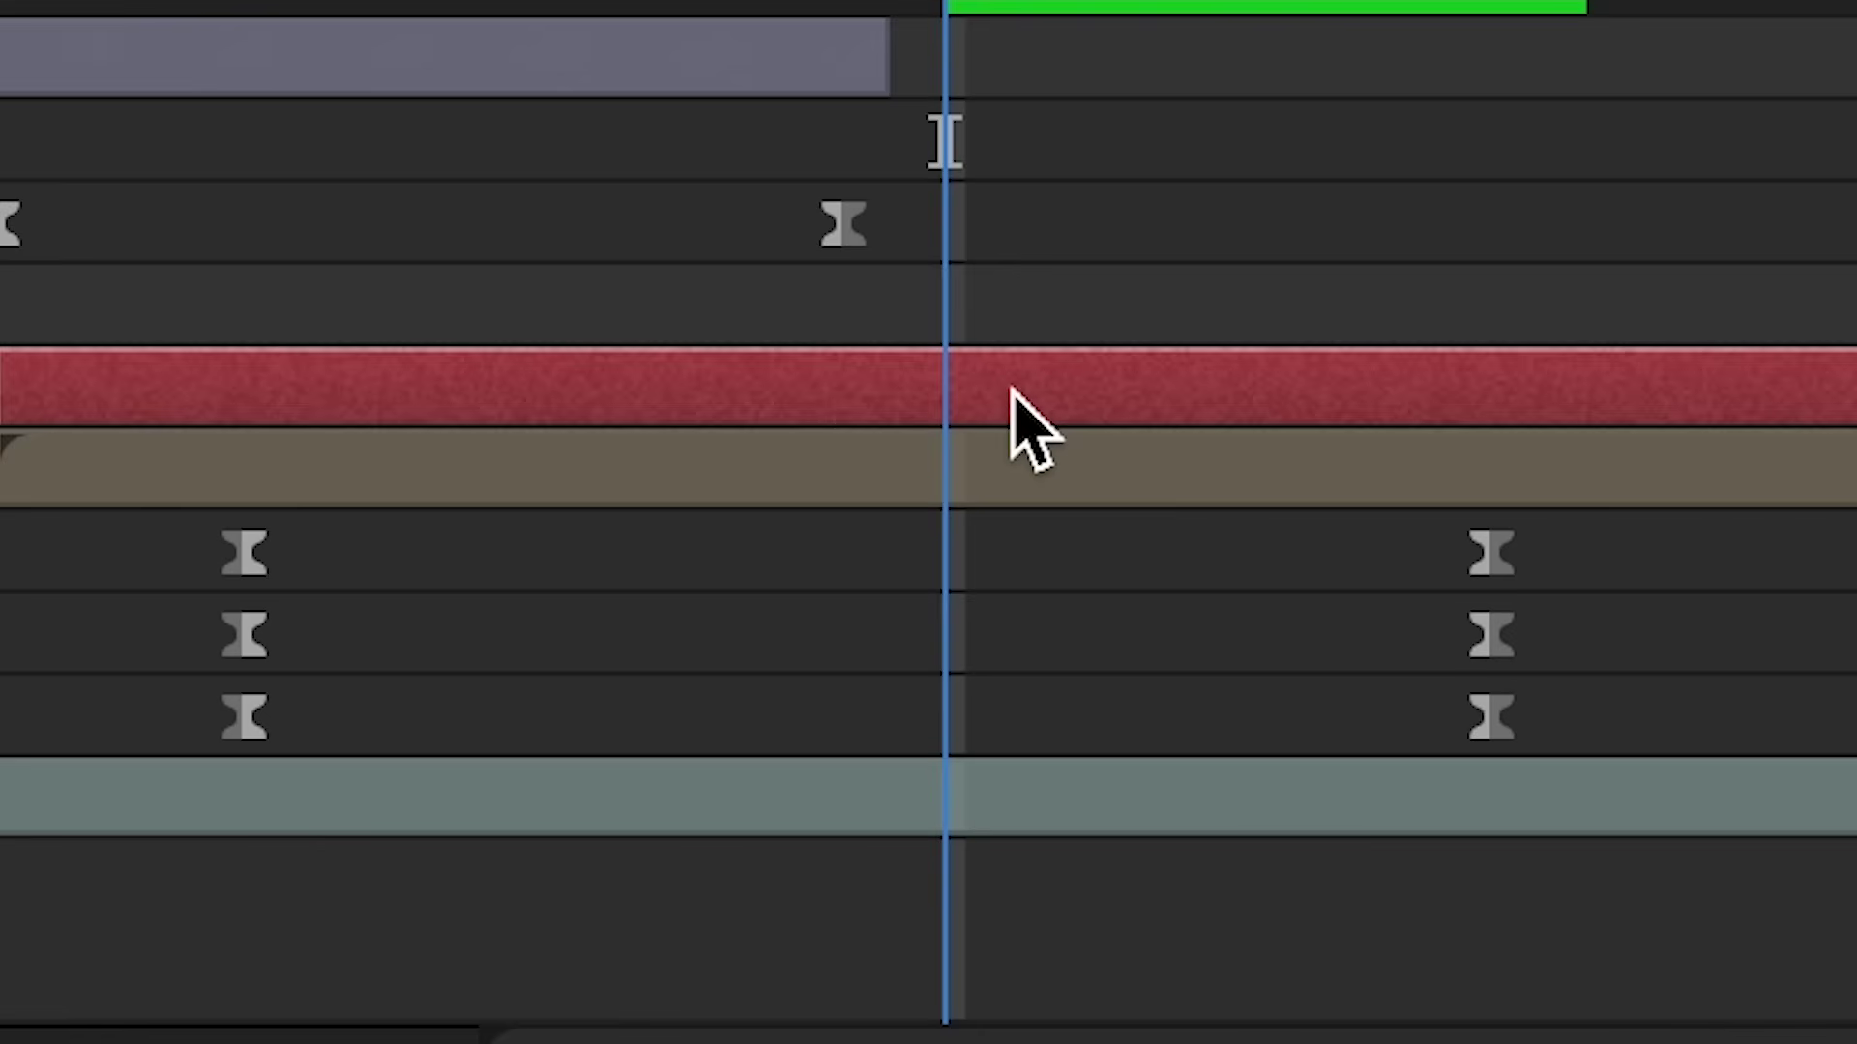
{"action": "key", "text": "s"}
{"action": "left_click", "coordinate": [130, 989]}
{"action": "key", "text": "p"}
{"action": "left_click", "coordinate": [131, 989]}
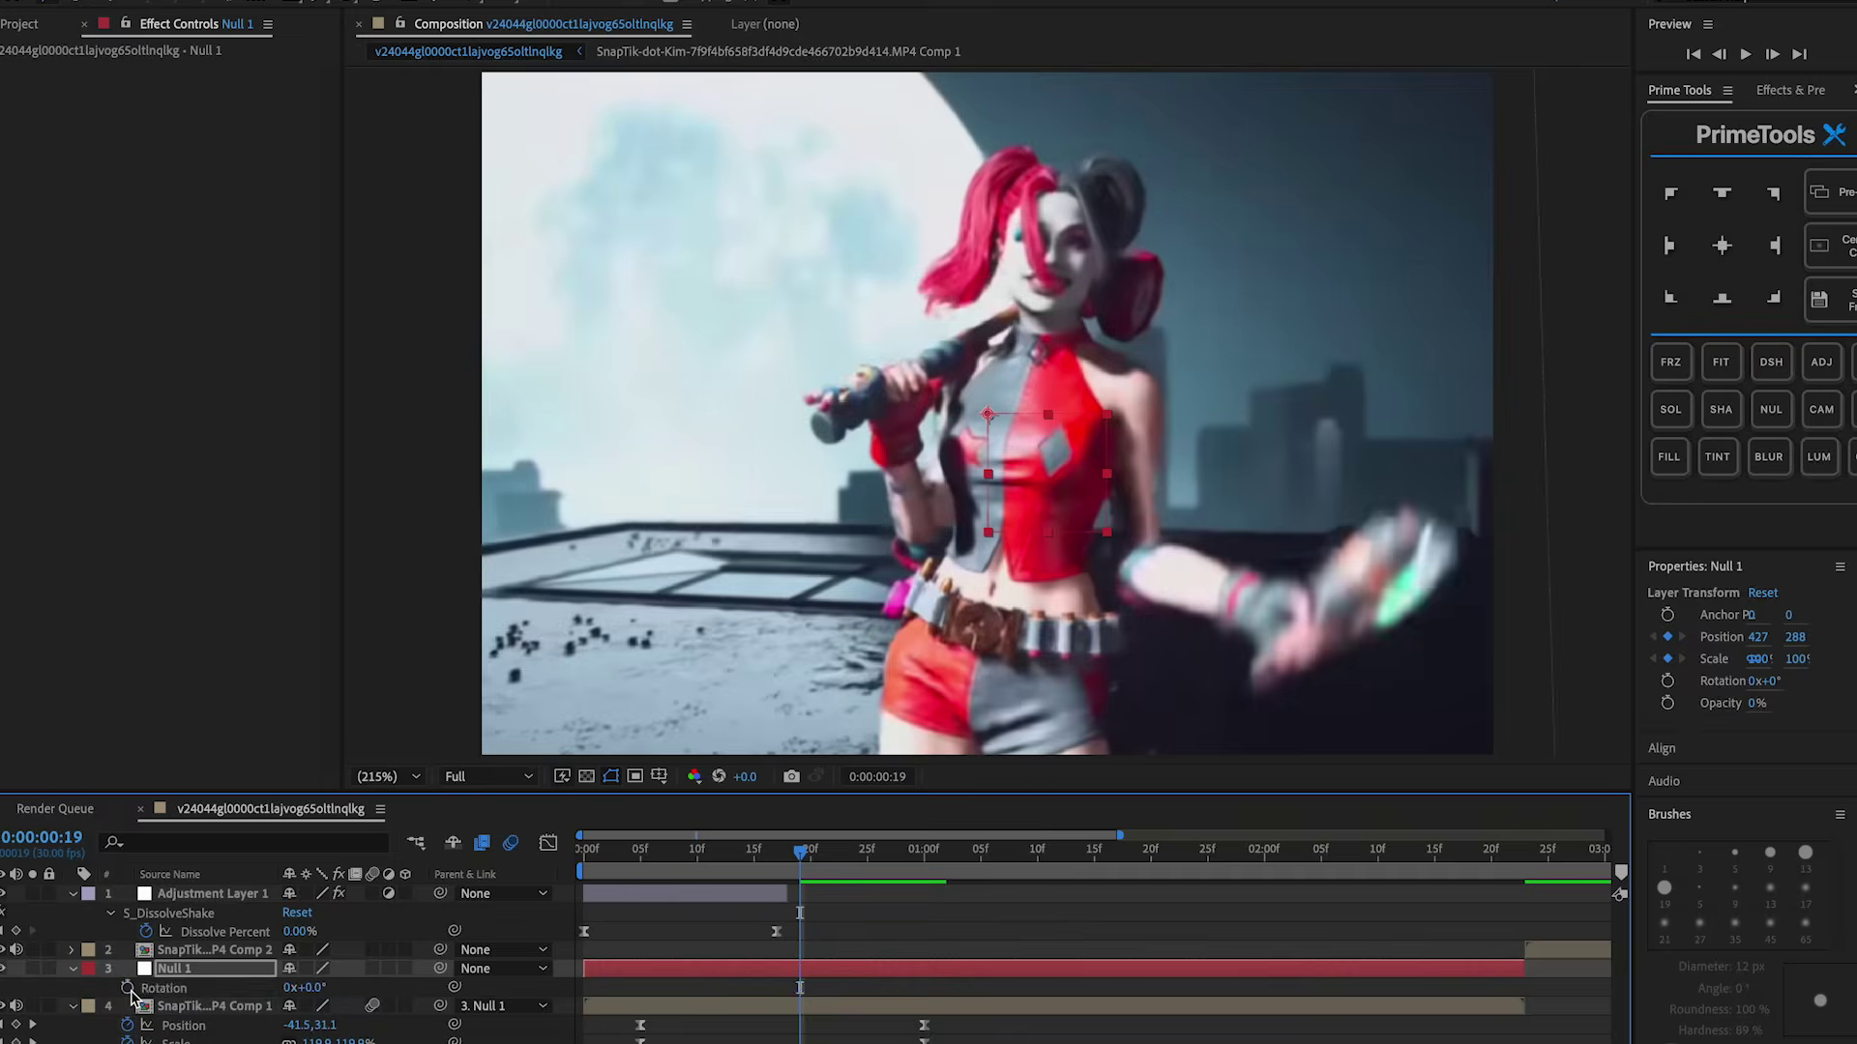
{"action": "key", "text": "r"}
{"action": "left_click", "coordinate": [573, 548]}
{"action": "key", "text": "u"}
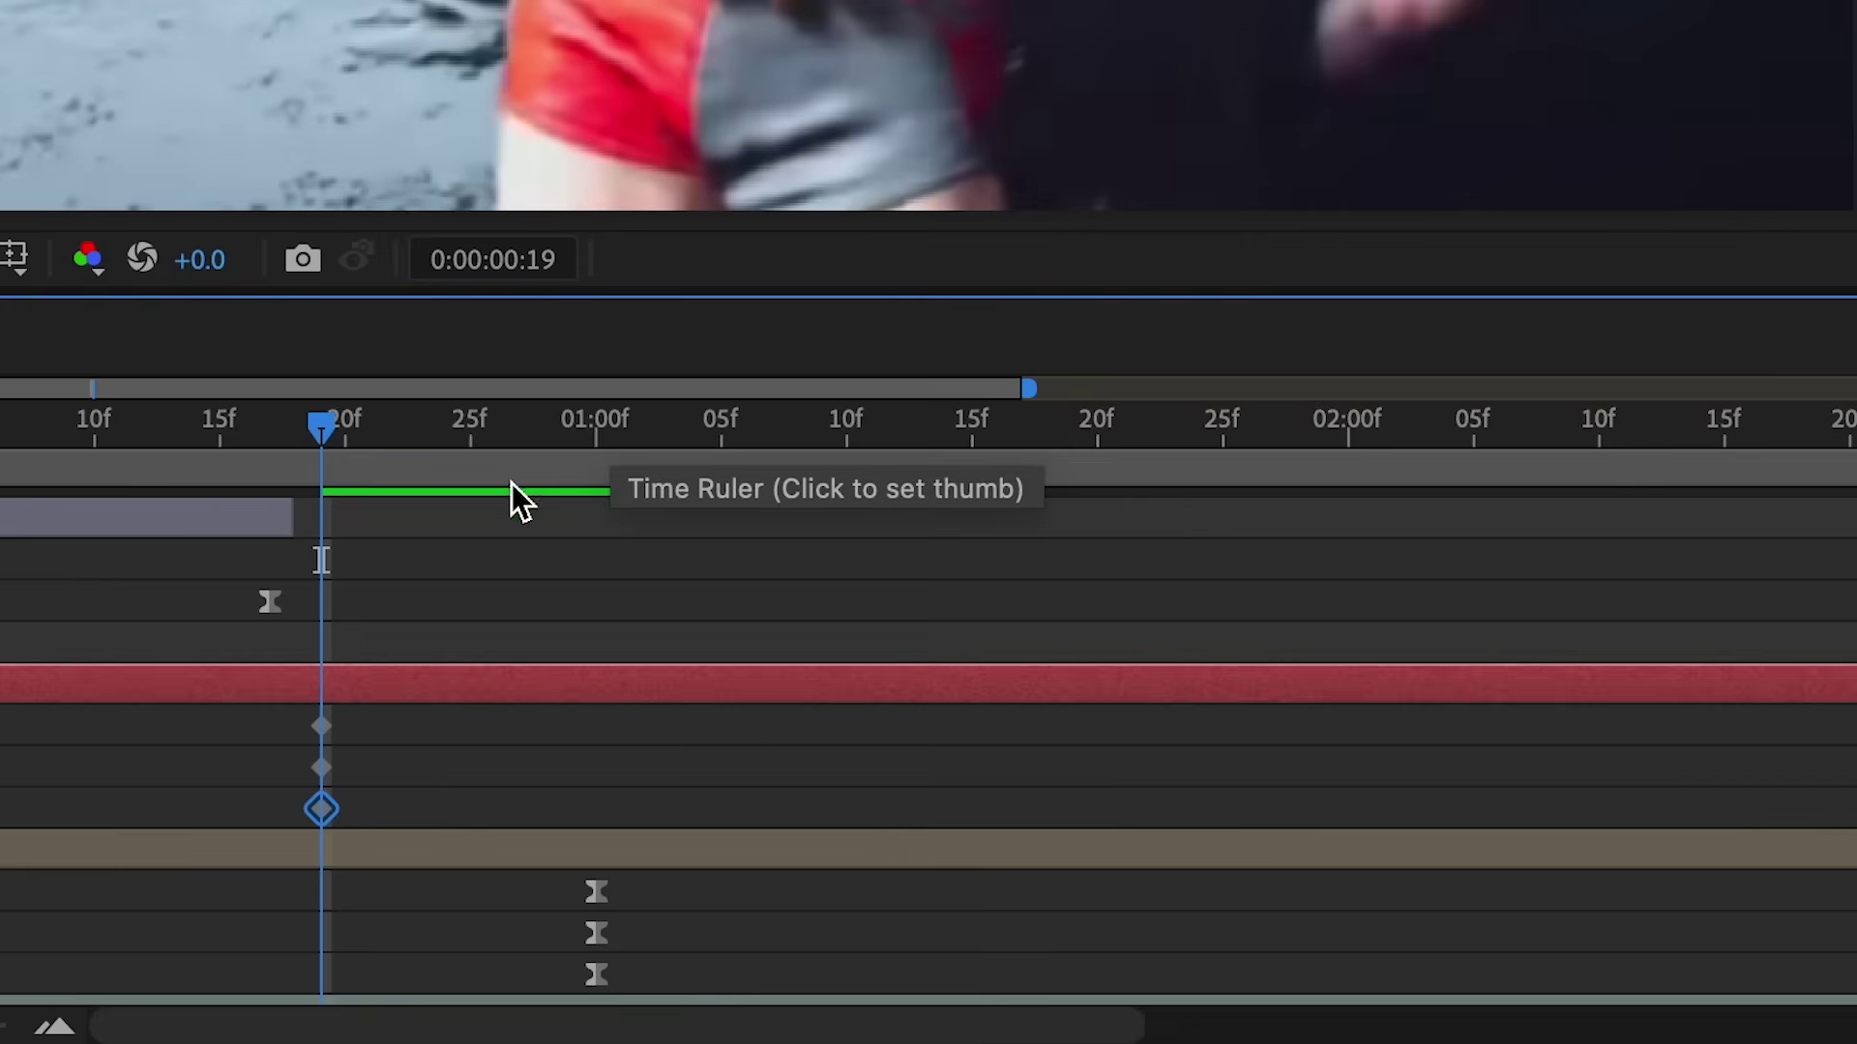
At 0:00:01:19, set Null 1's Position X to 462 and Rotation to 2°, and reduce its Scale to about 92%
{"action": "left_click_drag", "start_coordinate": [844, 870], "coordinate": [1134, 884]}
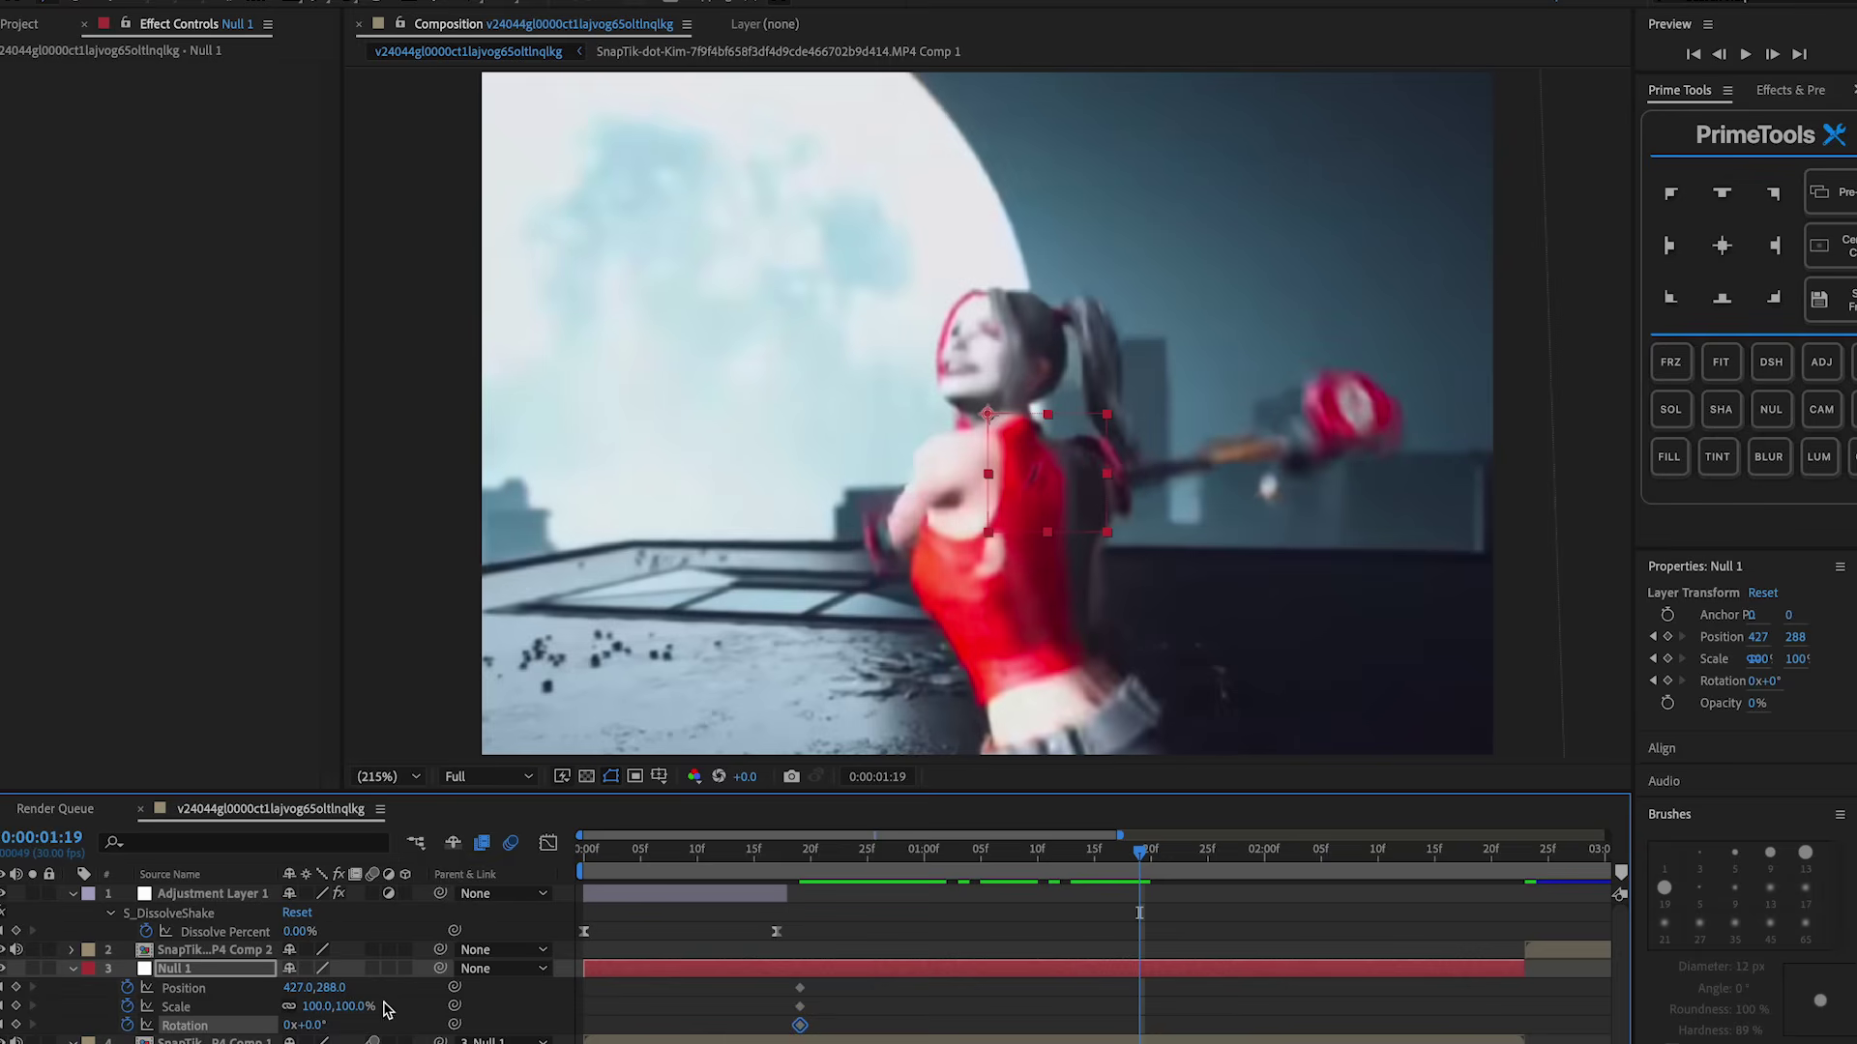
{"action": "left_click_drag", "start_coordinate": [360, 1010], "coordinate": [331, 1006]}
{"action": "left_click_drag", "start_coordinate": [335, 1007], "coordinate": [320, 1025]}
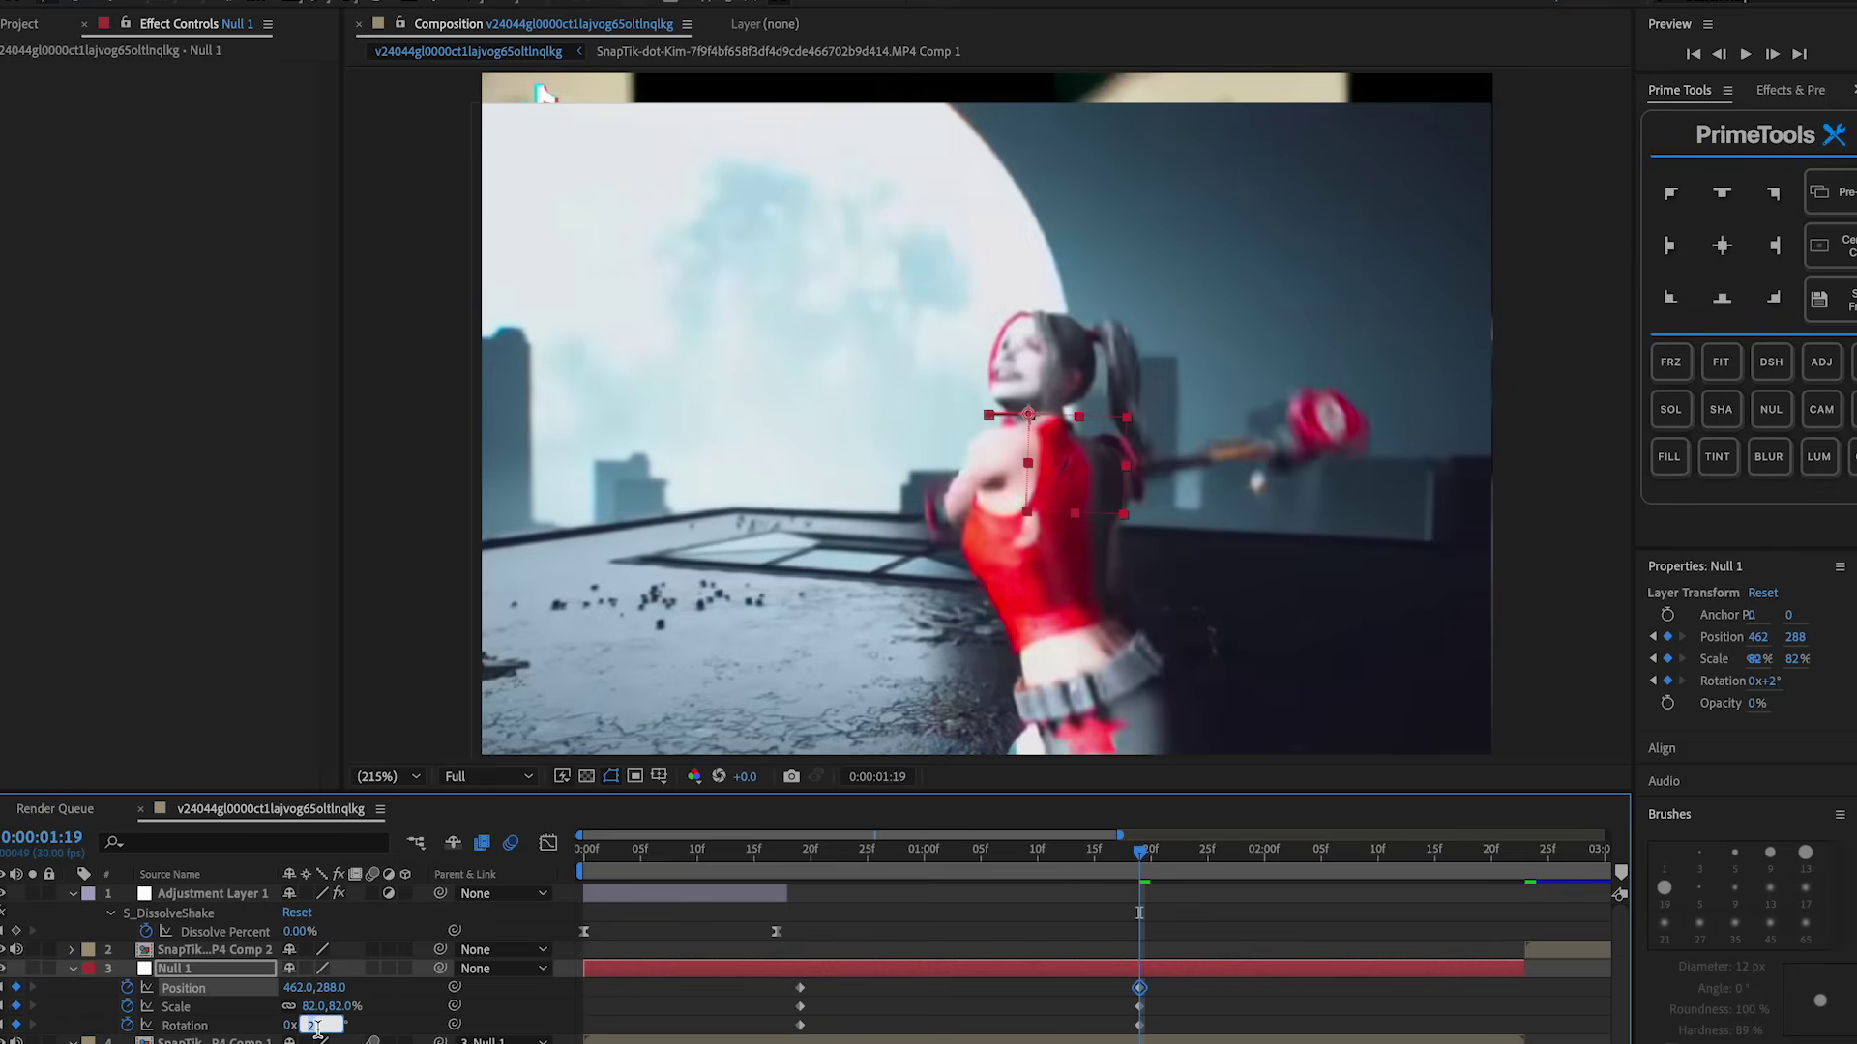
{"action": "type", "text": "1"}
{"action": "key", "text": "Return"}
{"action": "mouse_move", "coordinate": [319, 1026]}
{"action": "left_mouse_down"}
{"action": "mouse_move", "coordinate": [346, 1025]}
{"action": "mouse_move", "coordinate": [326, 1007]}
{"action": "left_mouse_up"}
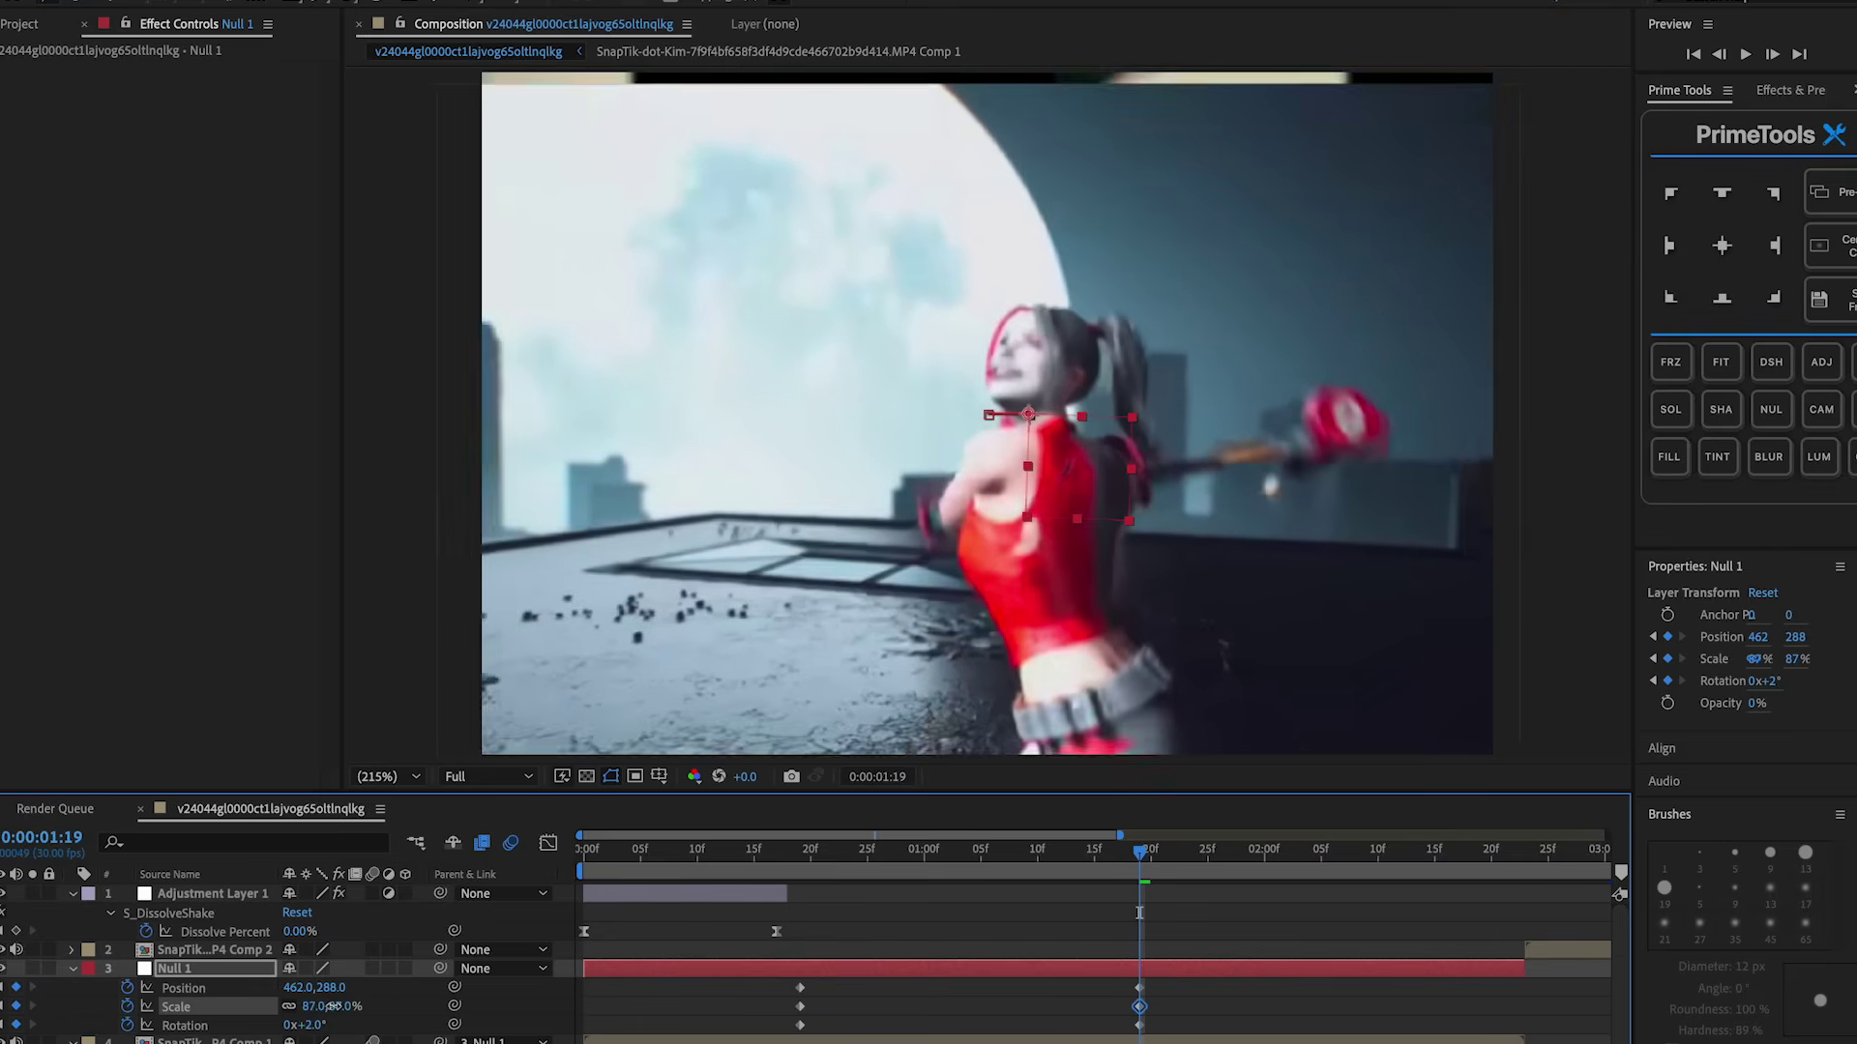
Easy-ease all Position, Scale and Rotation keyframes of Null 1
{"action": "left_click_drag", "start_coordinate": [1139, 851], "coordinate": [979, 871]}
{"action": "left_click_drag", "start_coordinate": [1164, 980], "coordinate": [779, 1031]}
{"action": "key", "text": "F9"}
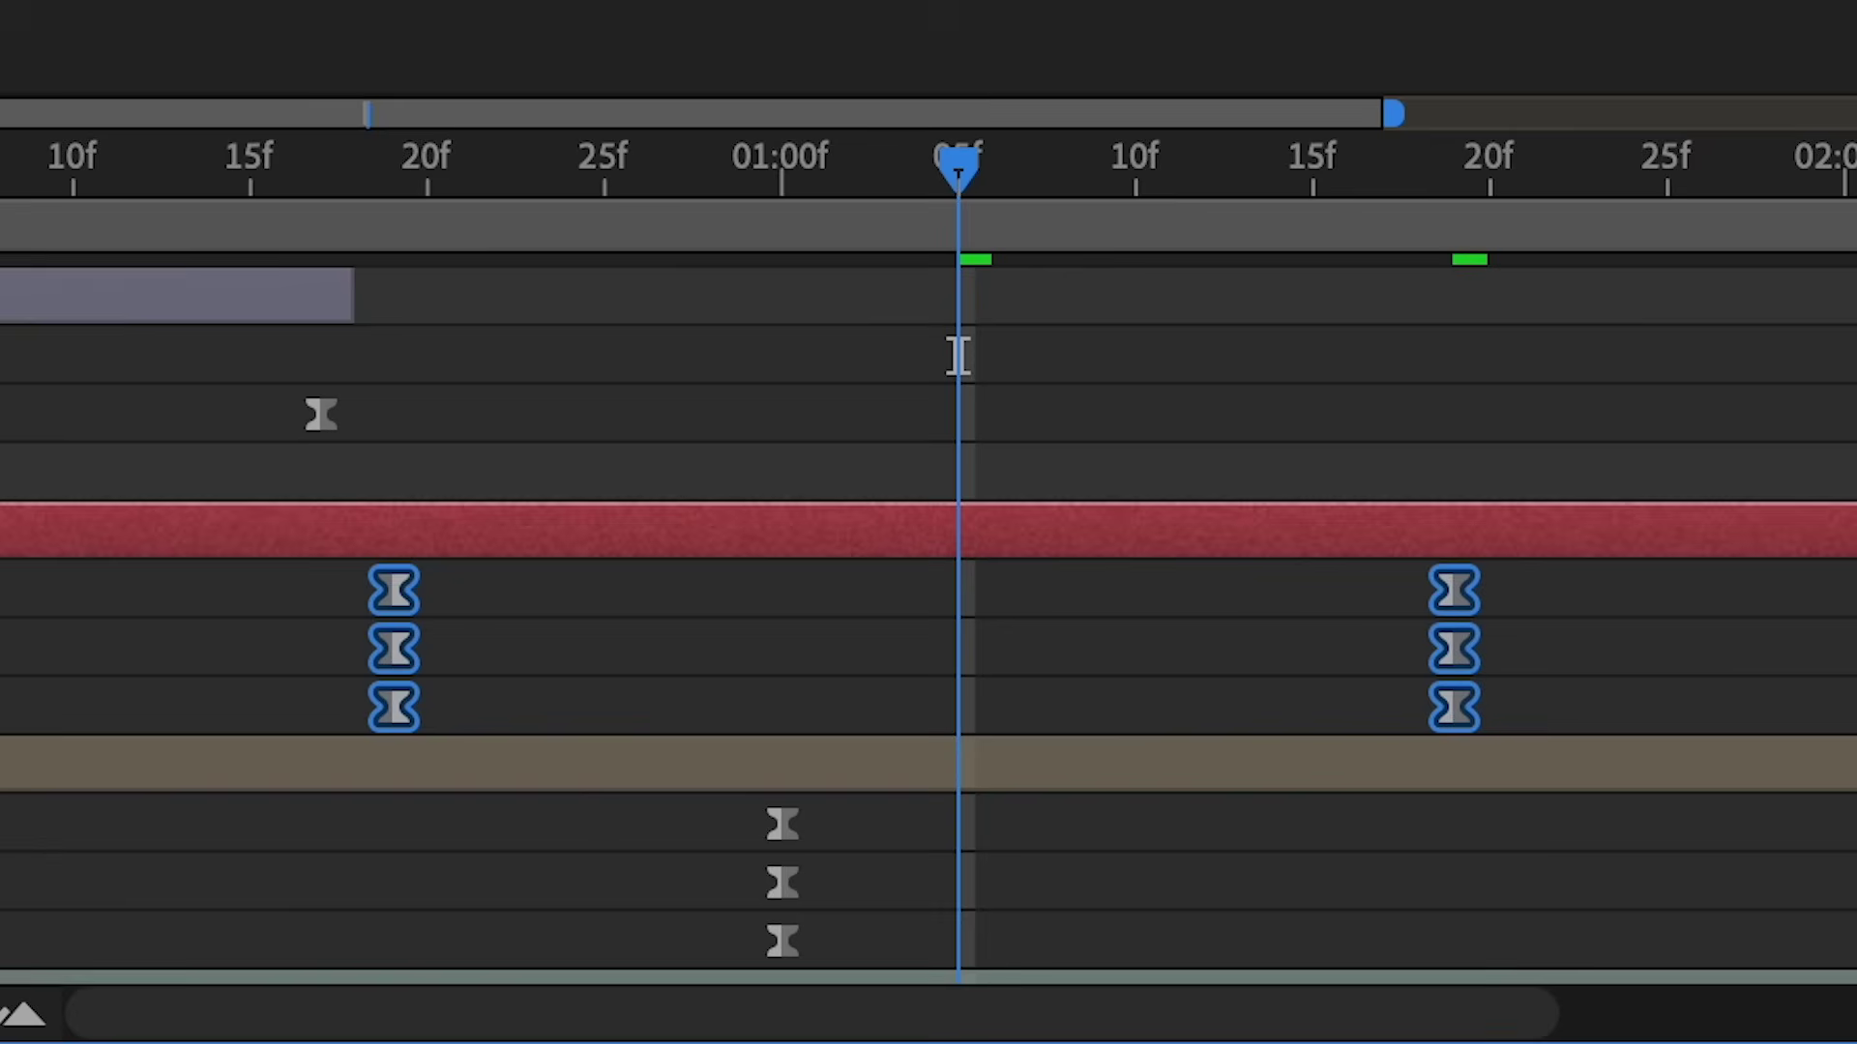
Extend both keyframes' influence in Null 1's speed graph to form a sharp peak near 0:00:01:05, and preview the motion
{"action": "left_click", "coordinate": [547, 844]}
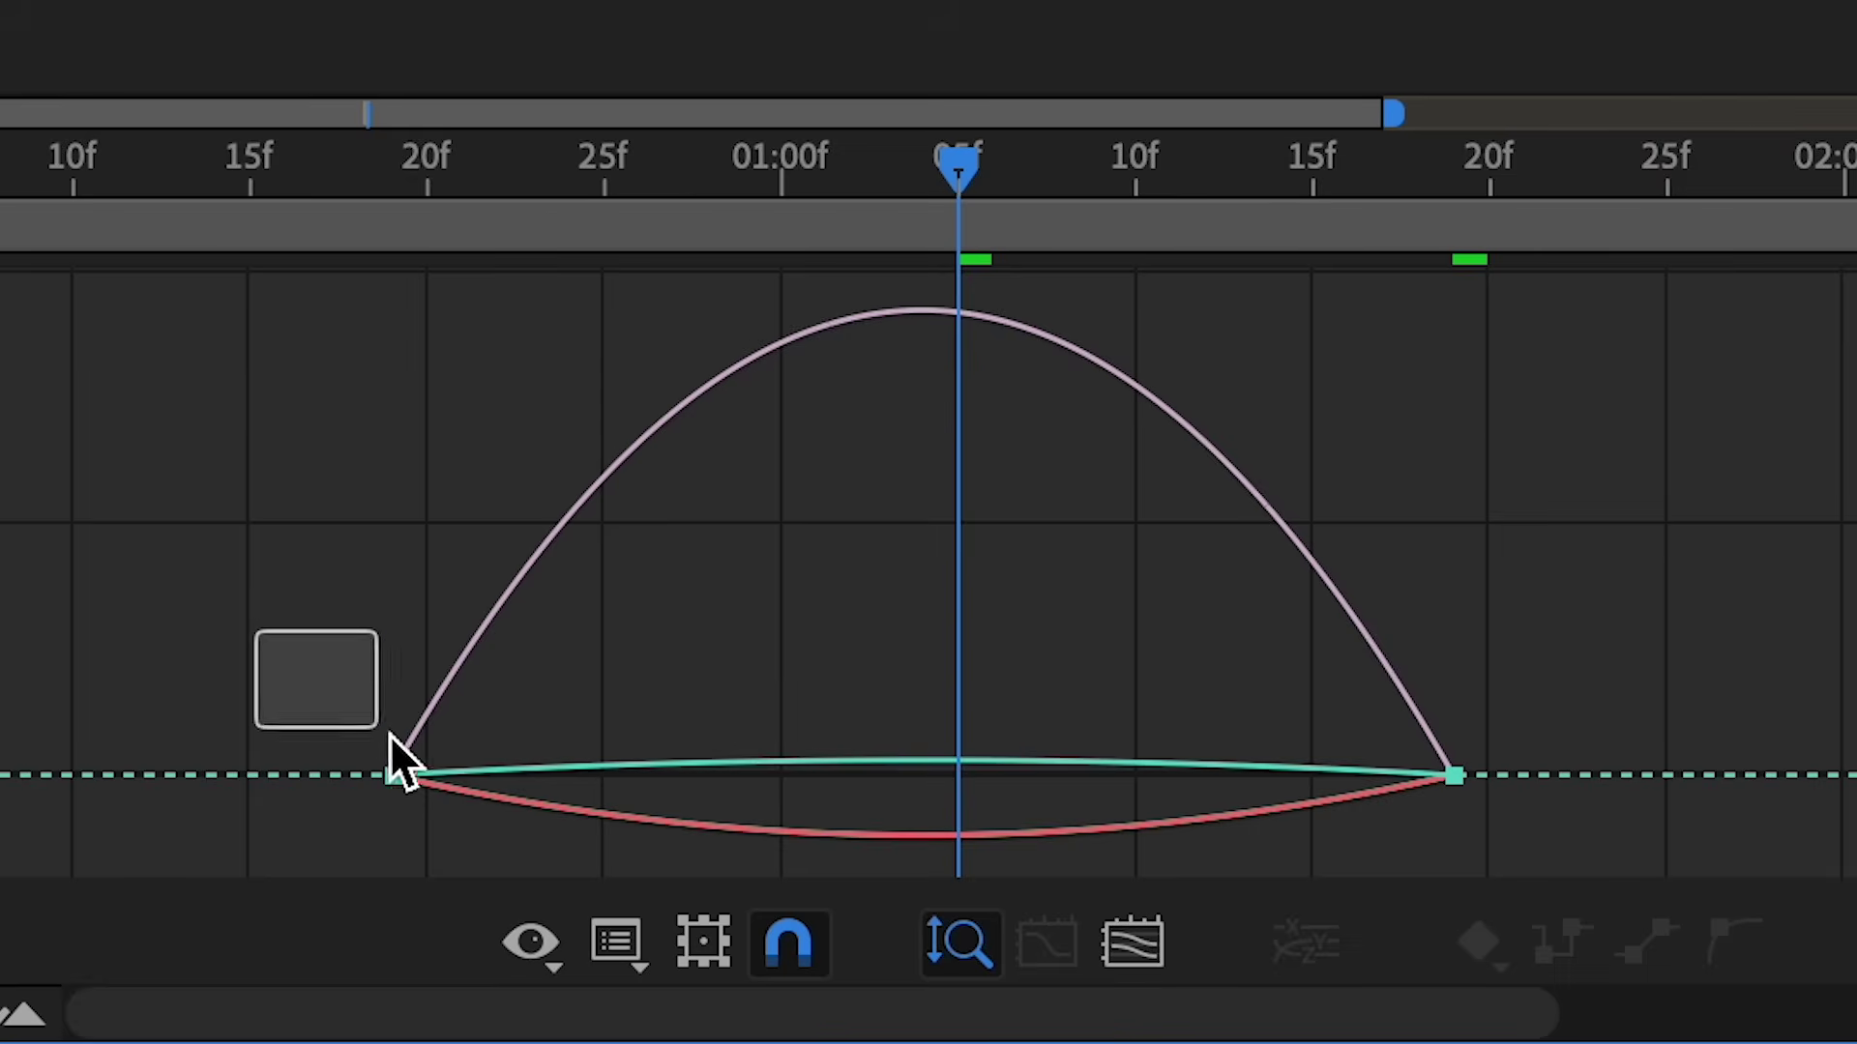
{"action": "left_click", "coordinate": [393, 772]}
{"action": "left_click_drag", "start_coordinate": [564, 775], "coordinate": [849, 774]}
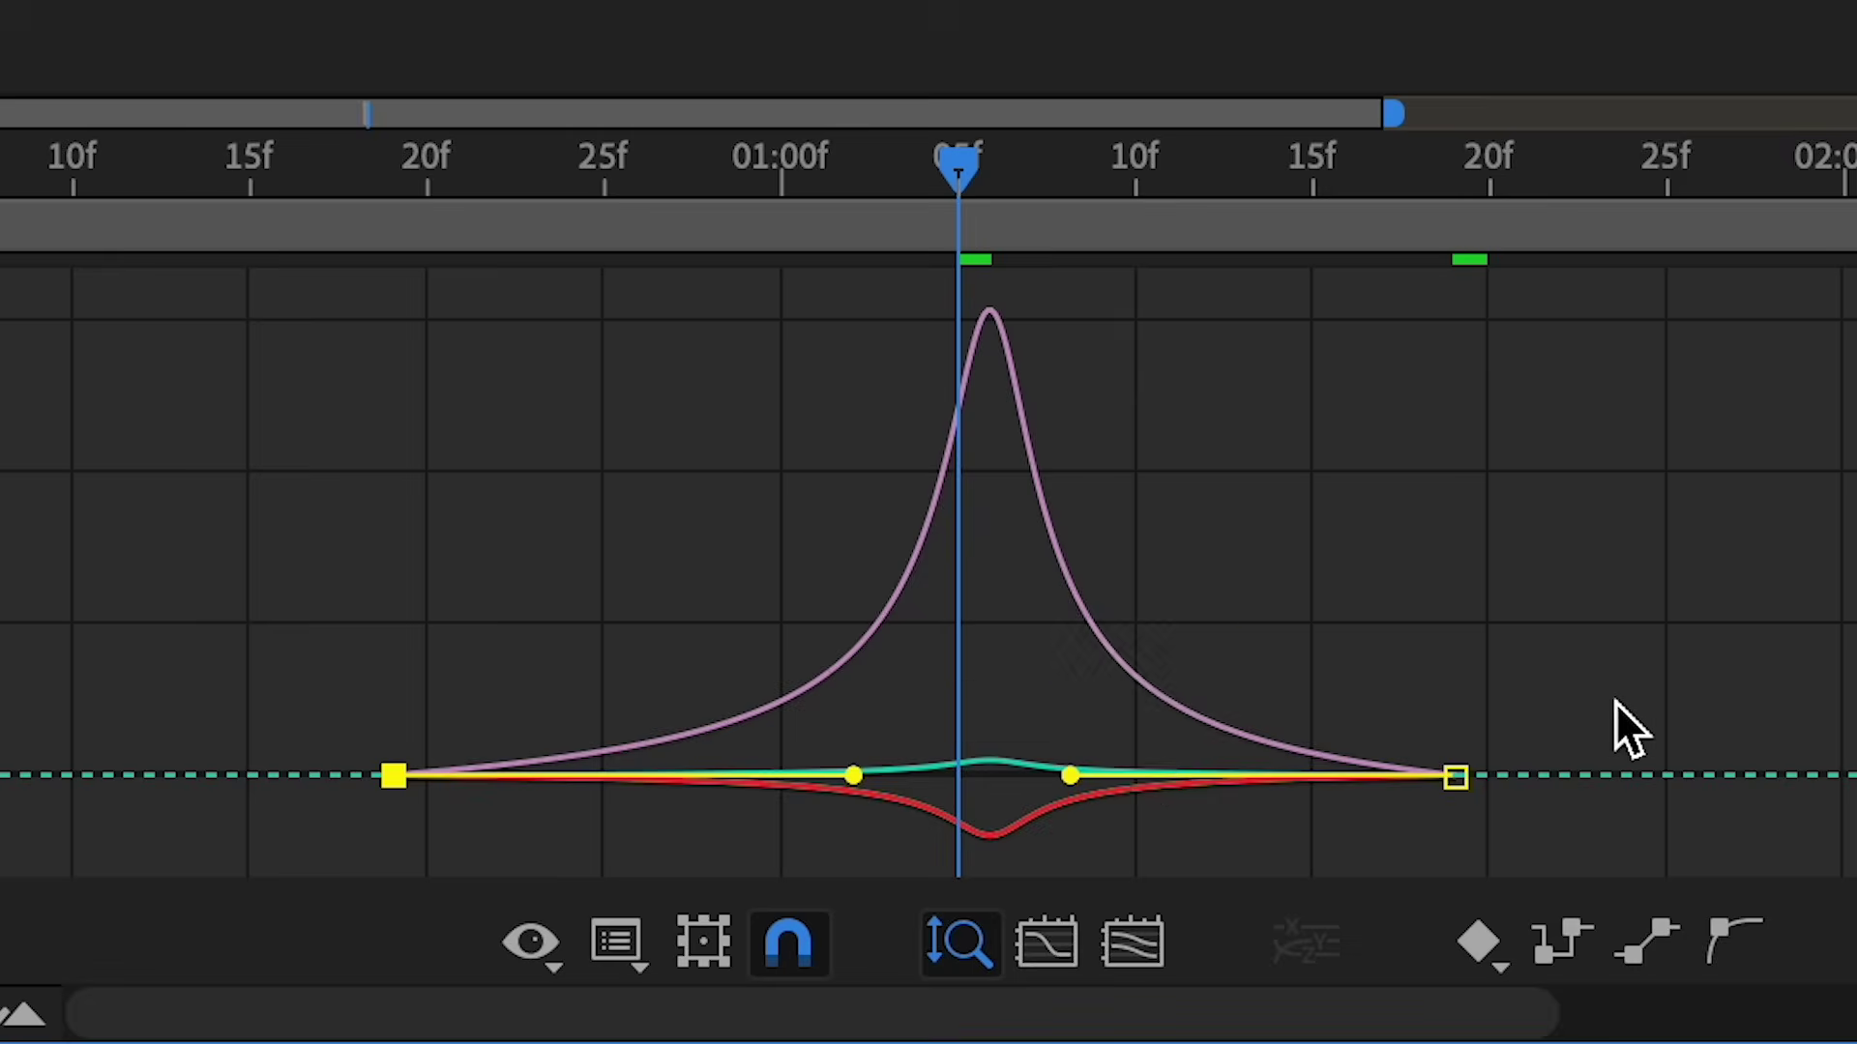
{"action": "left_click_drag", "start_coordinate": [1615, 700], "coordinate": [1347, 859]}
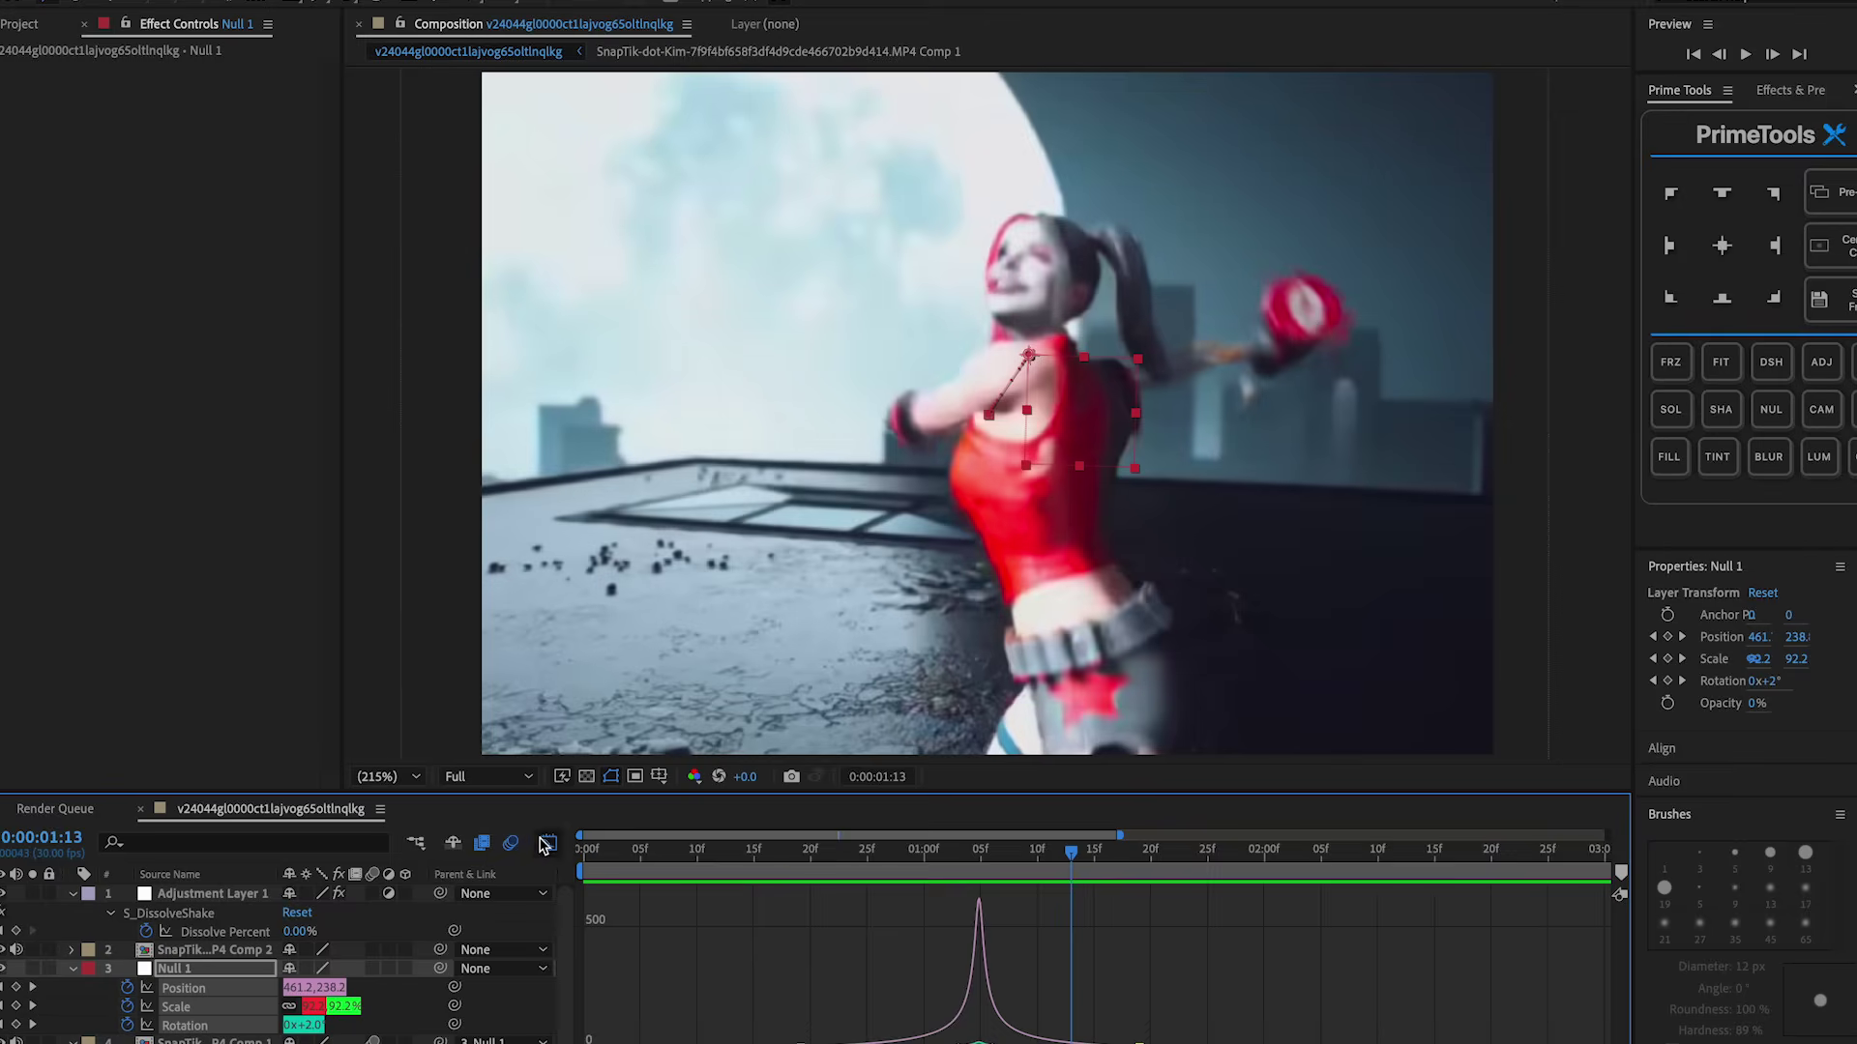
{"action": "left_click", "coordinate": [547, 844]}
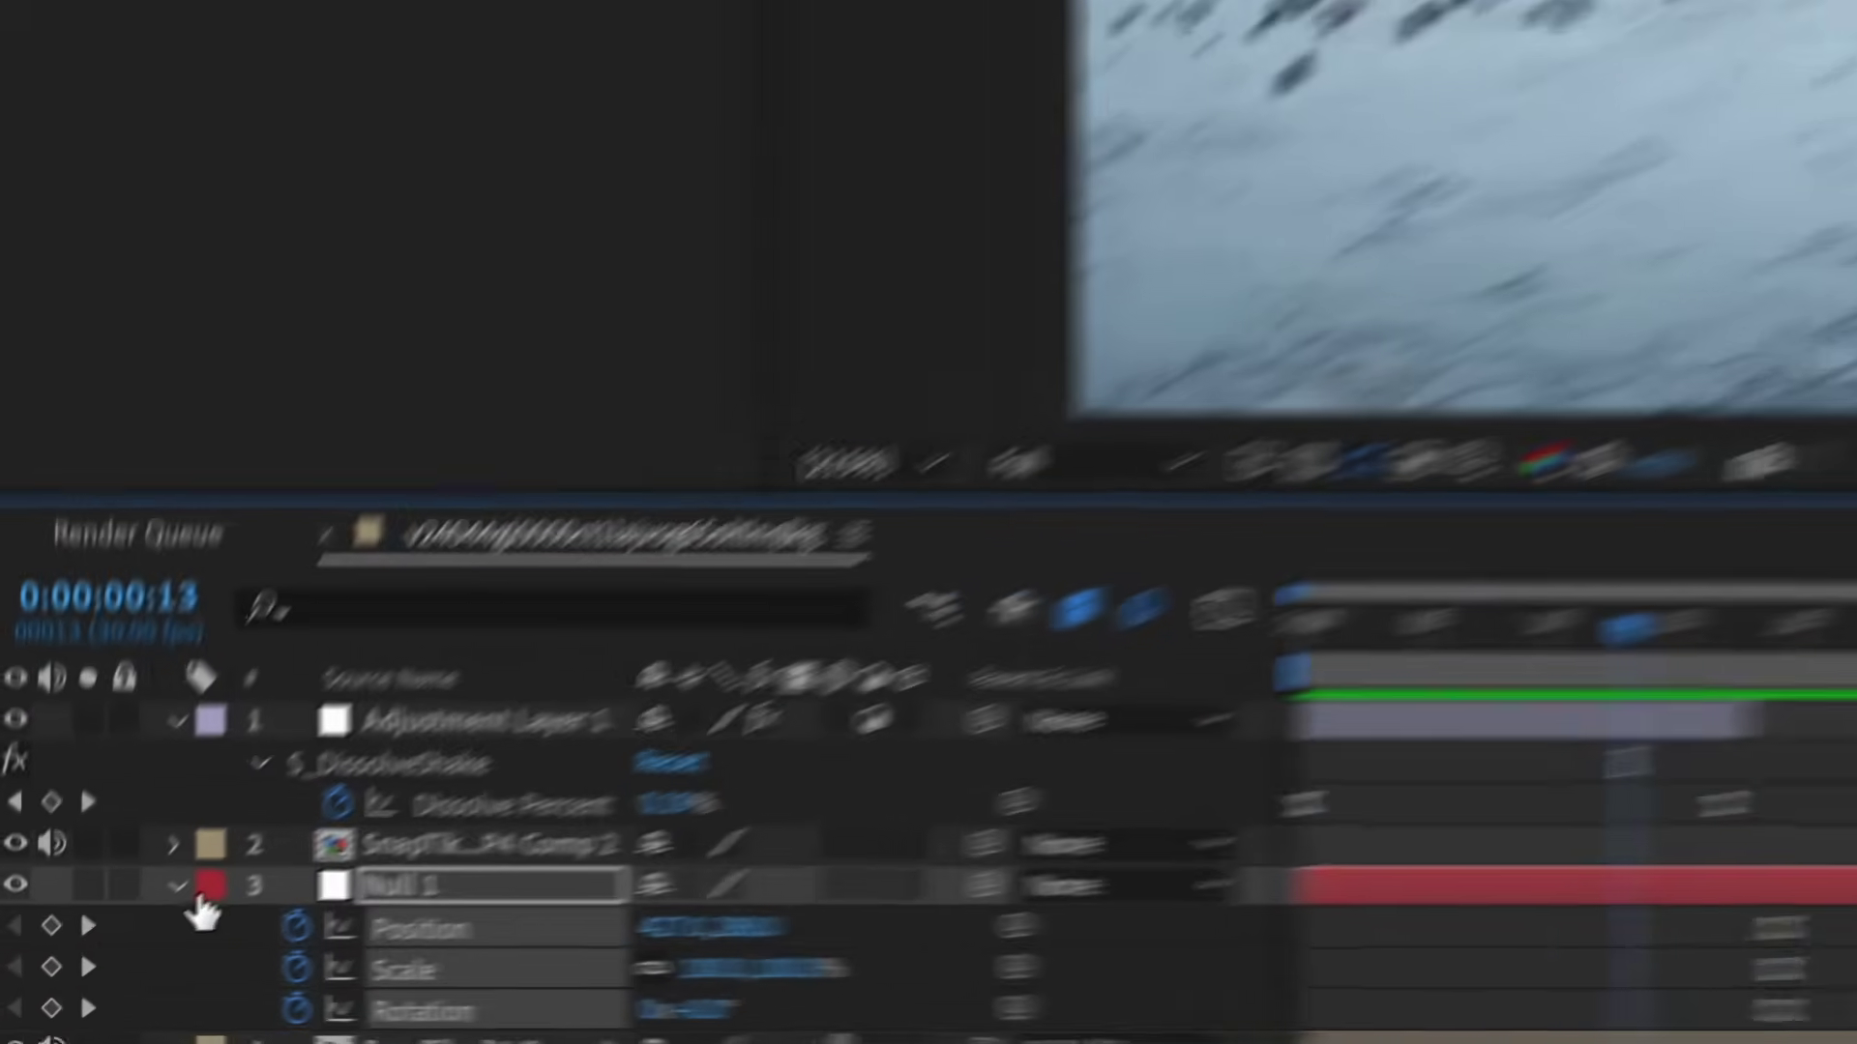
Collapse the null and Comp 1 properties, duplicate the S_DissolveShake adjustment layer and start the copy at 0:00:00:17 with its keyframes revealed
{"action": "left_click", "coordinate": [179, 887]}
{"action": "left_click", "coordinate": [177, 929]}
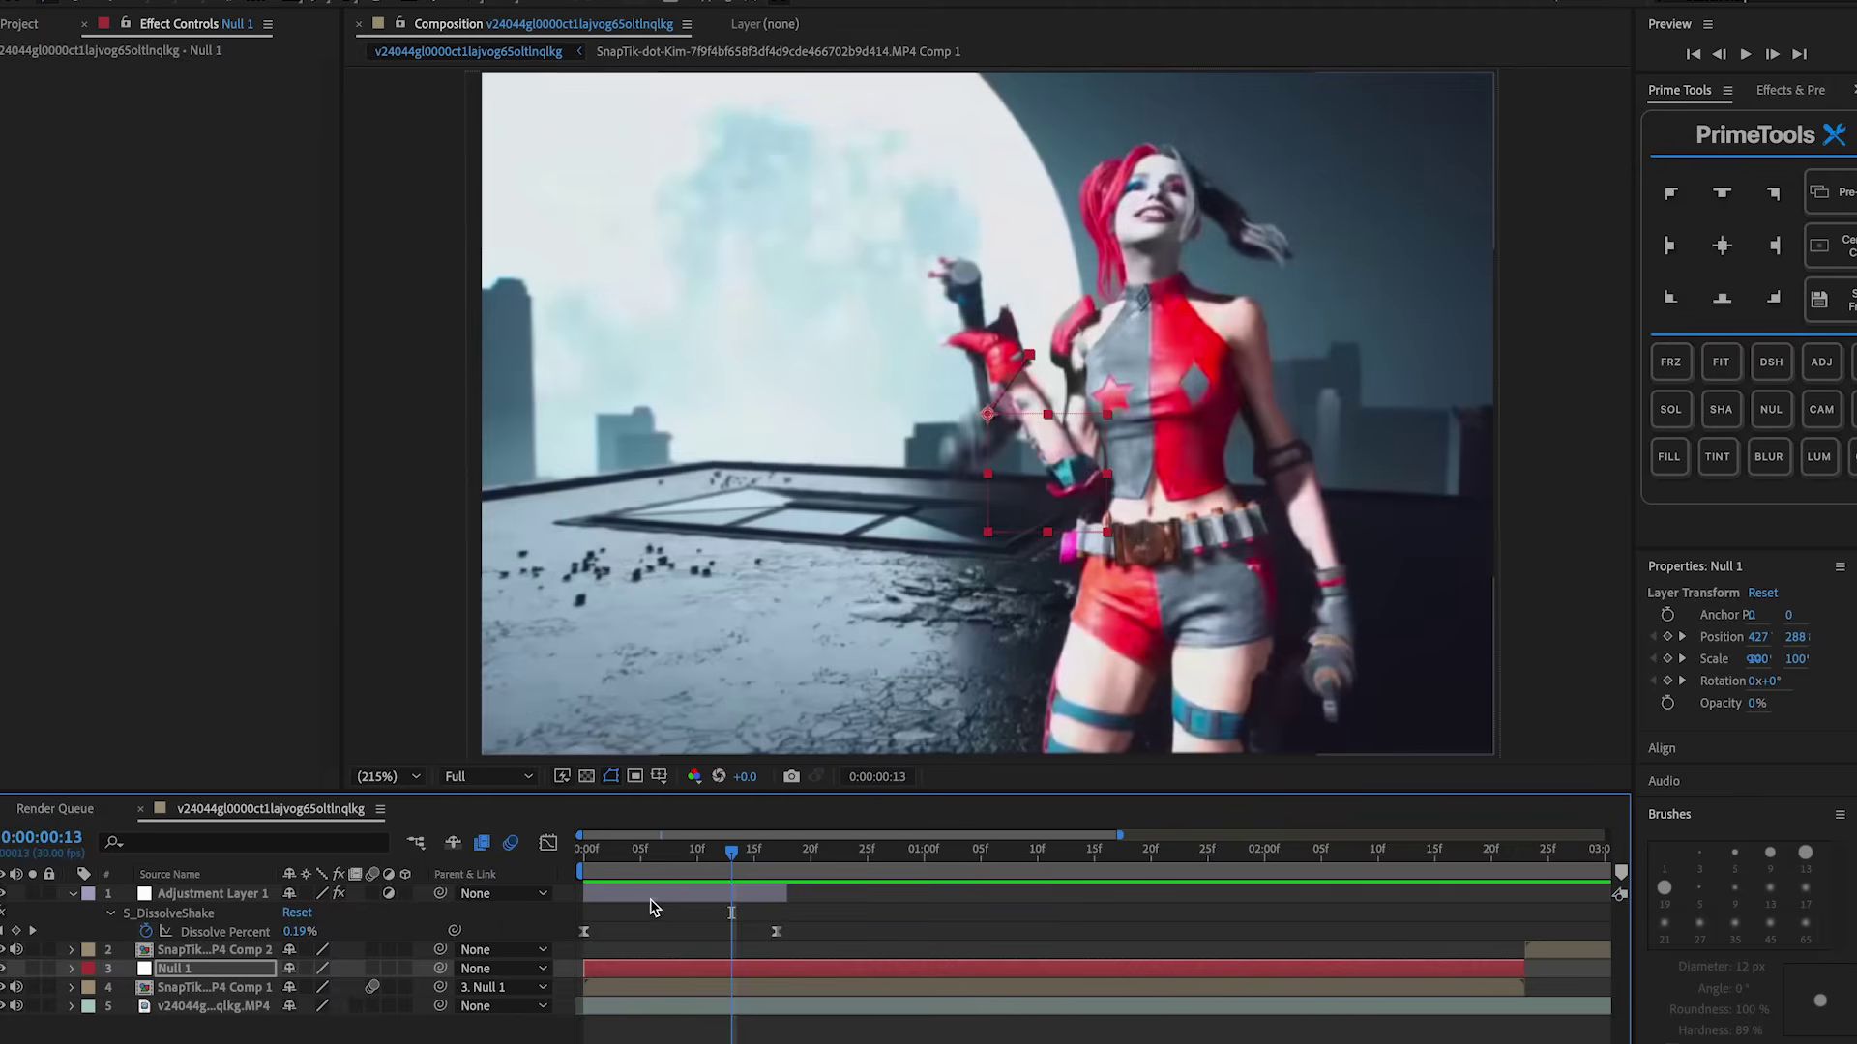
{"action": "left_click", "coordinate": [651, 898]}
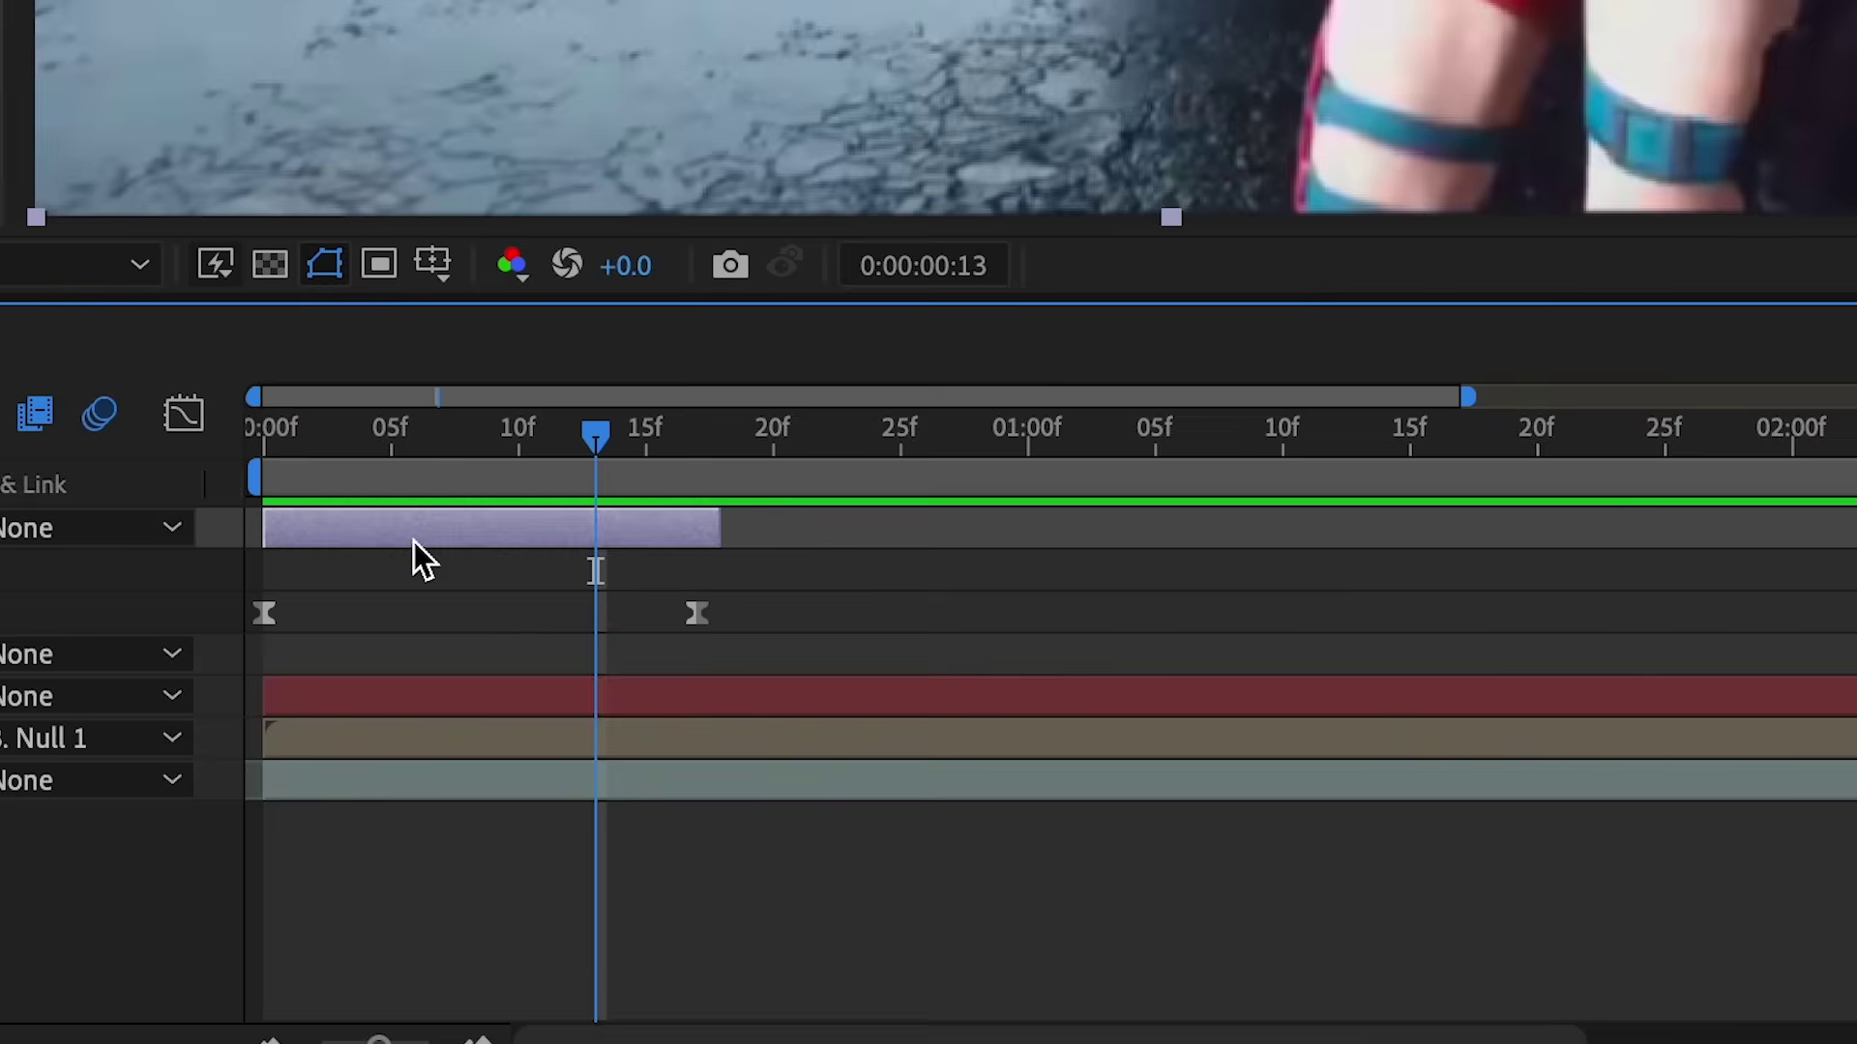
{"action": "key", "text": "ctrl+d"}
{"action": "left_click_drag", "start_coordinate": [596, 431], "coordinate": [753, 445]}
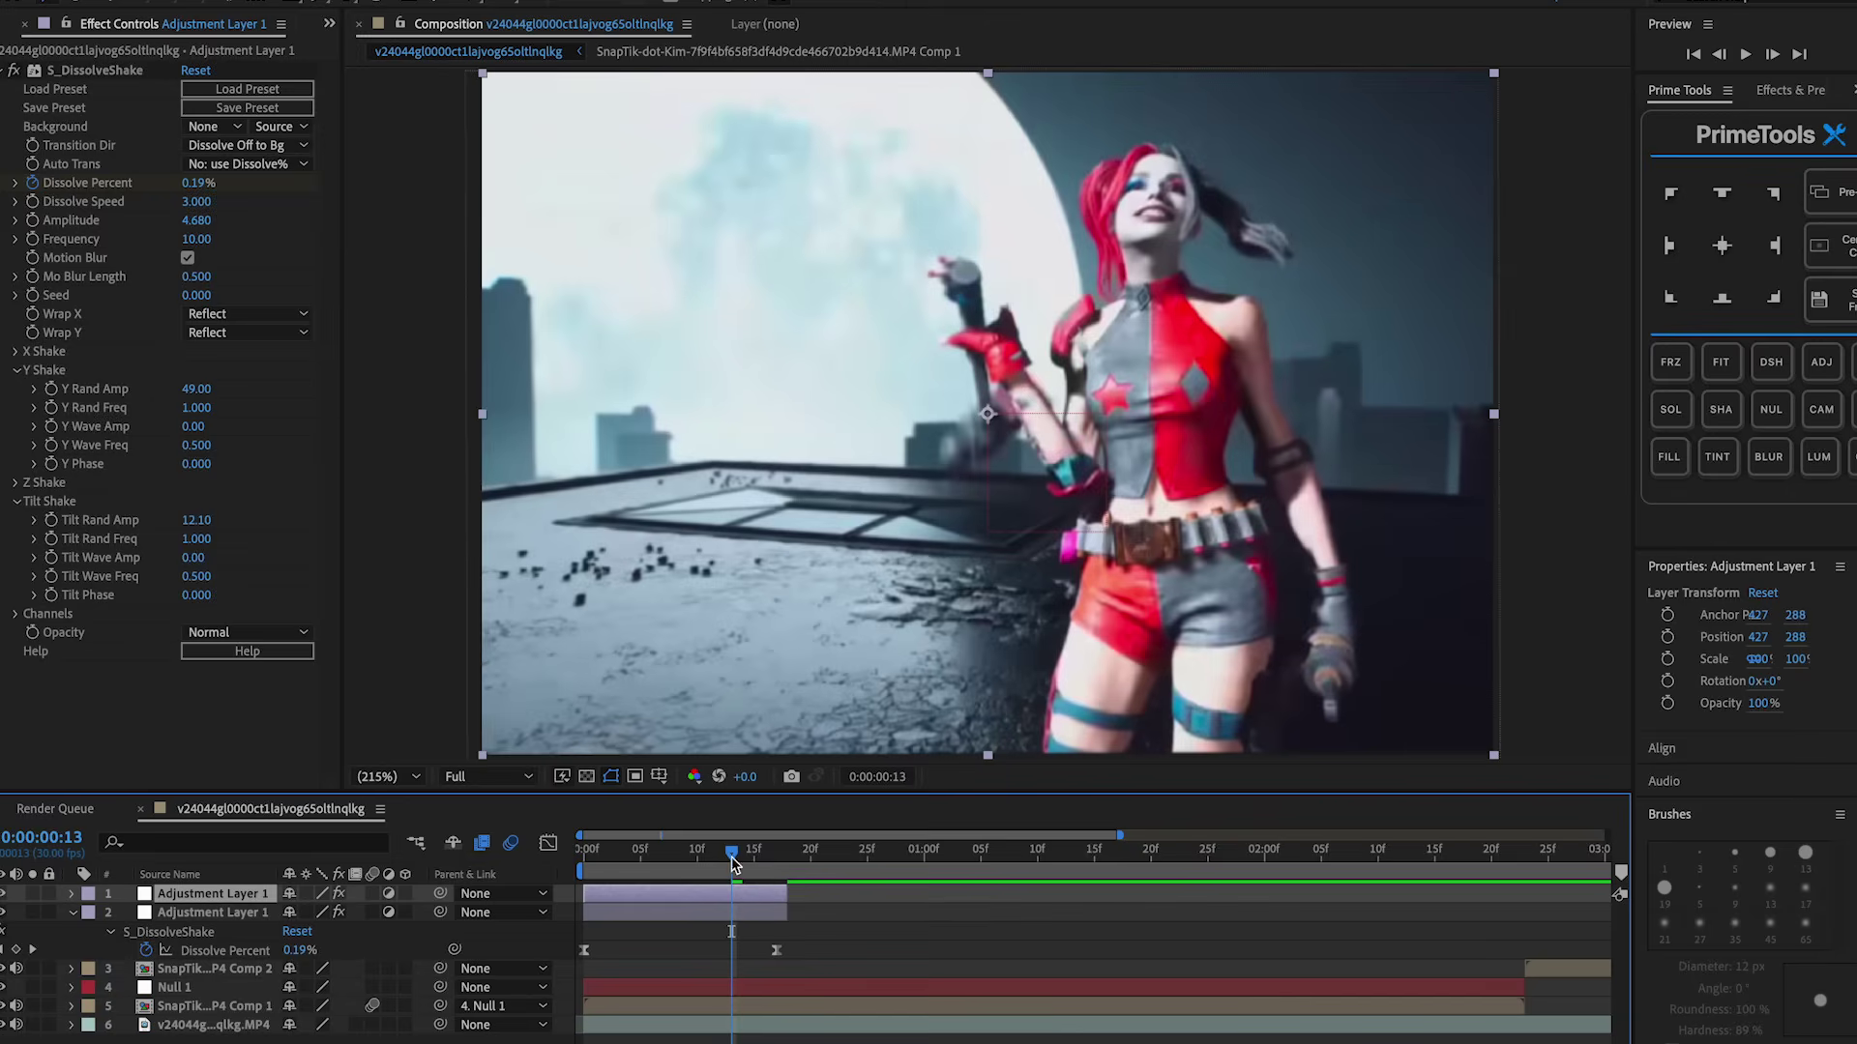
{"action": "left_click_drag", "start_coordinate": [789, 858], "coordinate": [880, 898]}
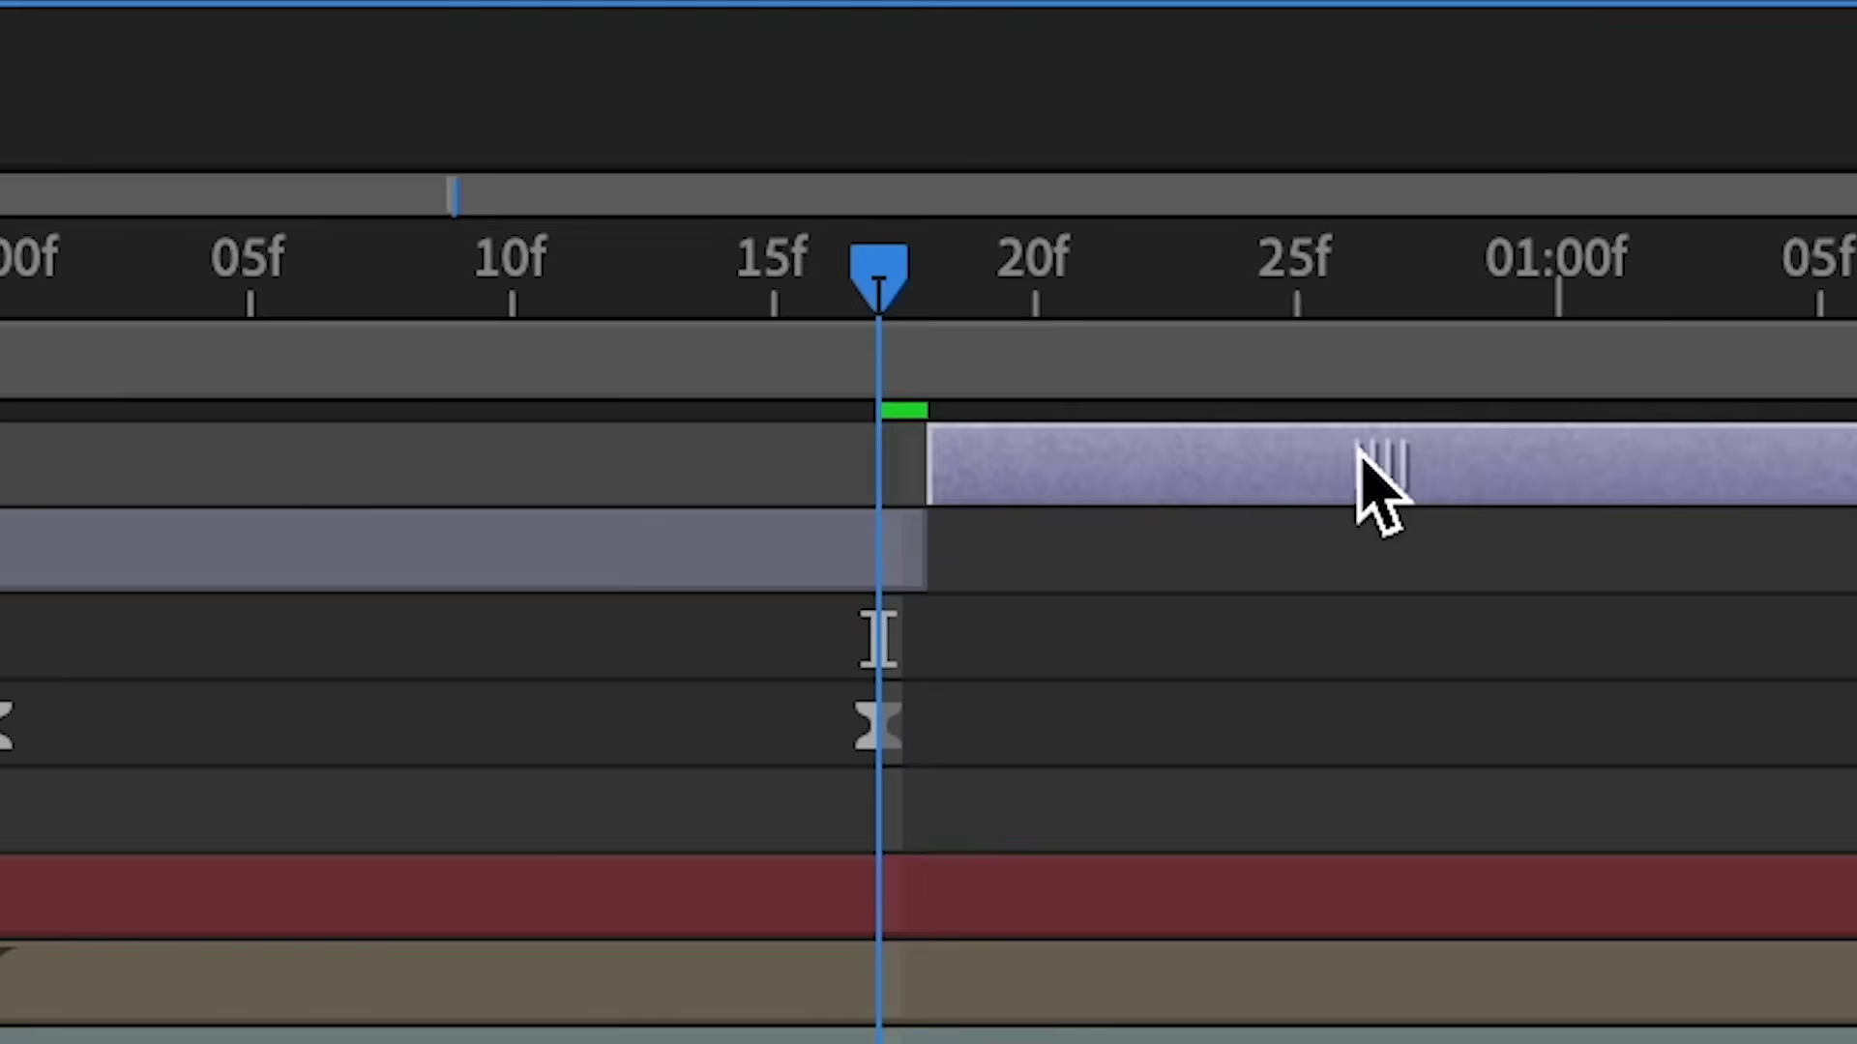
{"action": "key", "text": "u"}
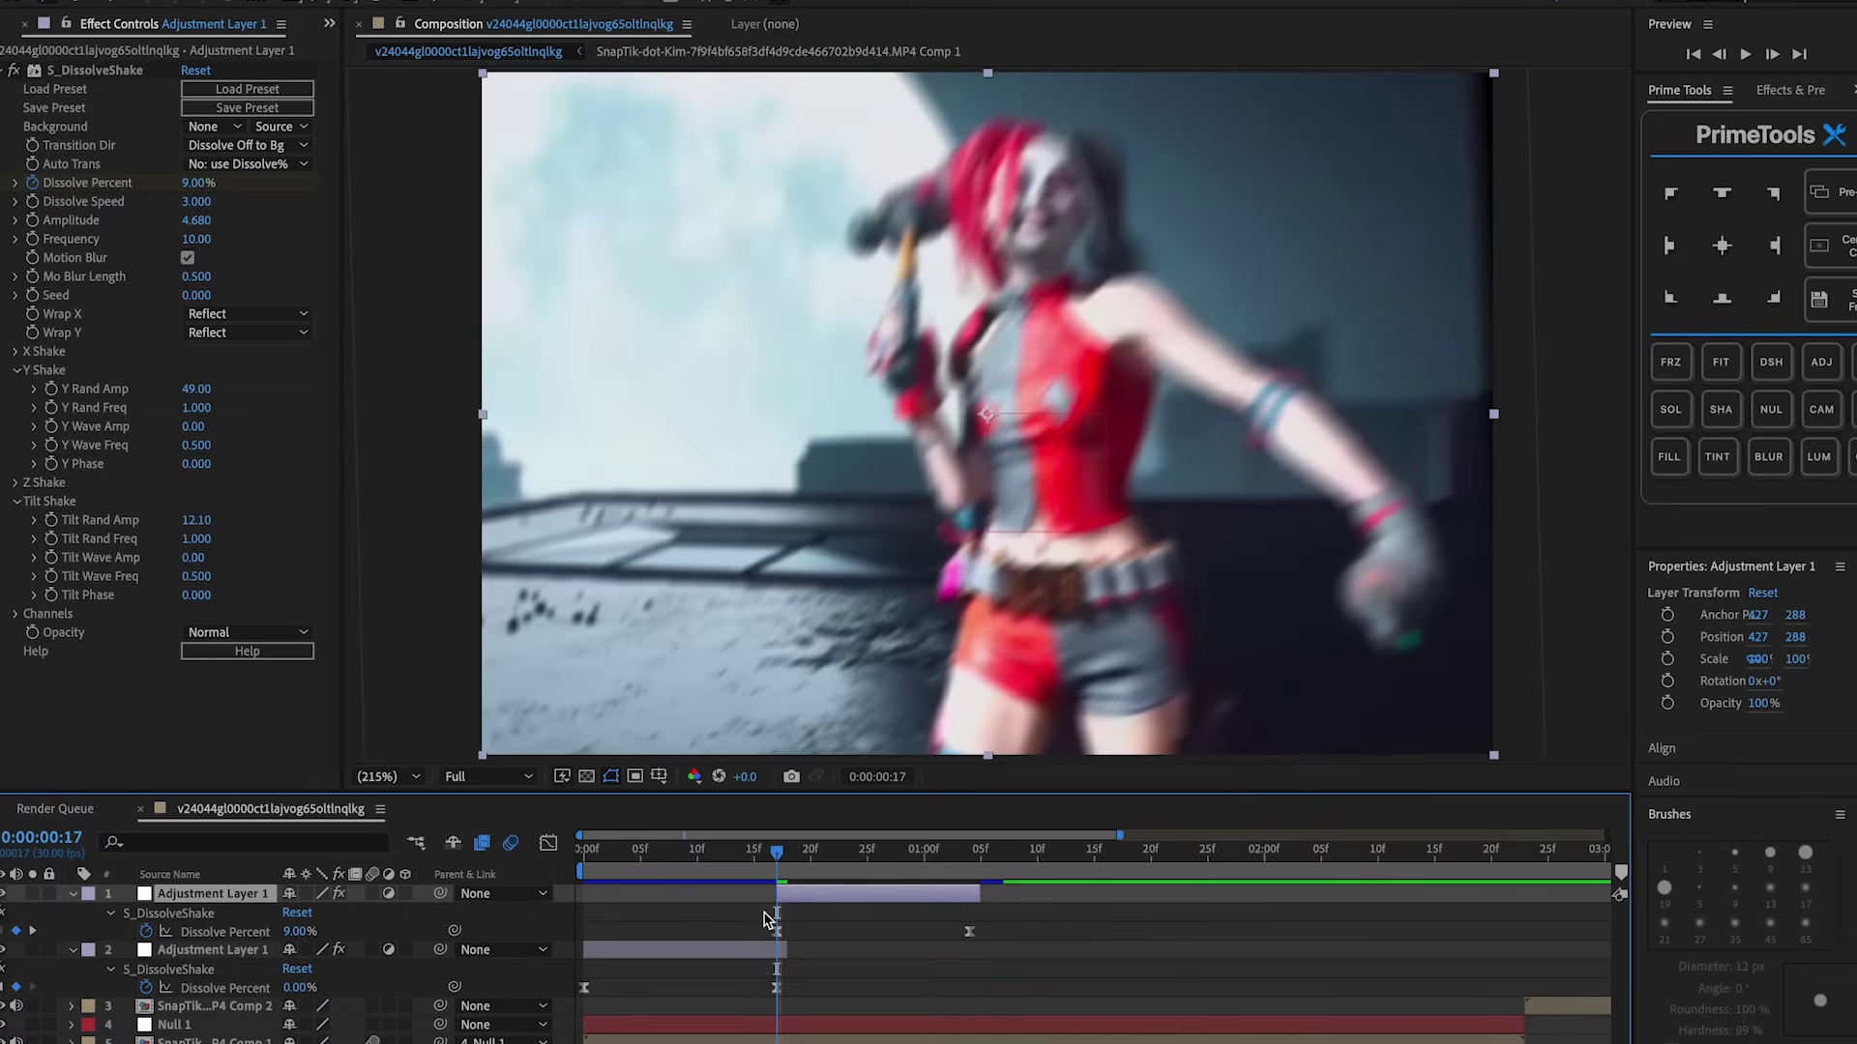
Extend the duplicate adjustment layer's start to 0:00:00:07 and keyframe its Dissolve Percent at 0% on frame 8 and 3% on frame 17
{"action": "key", "text": "space"}
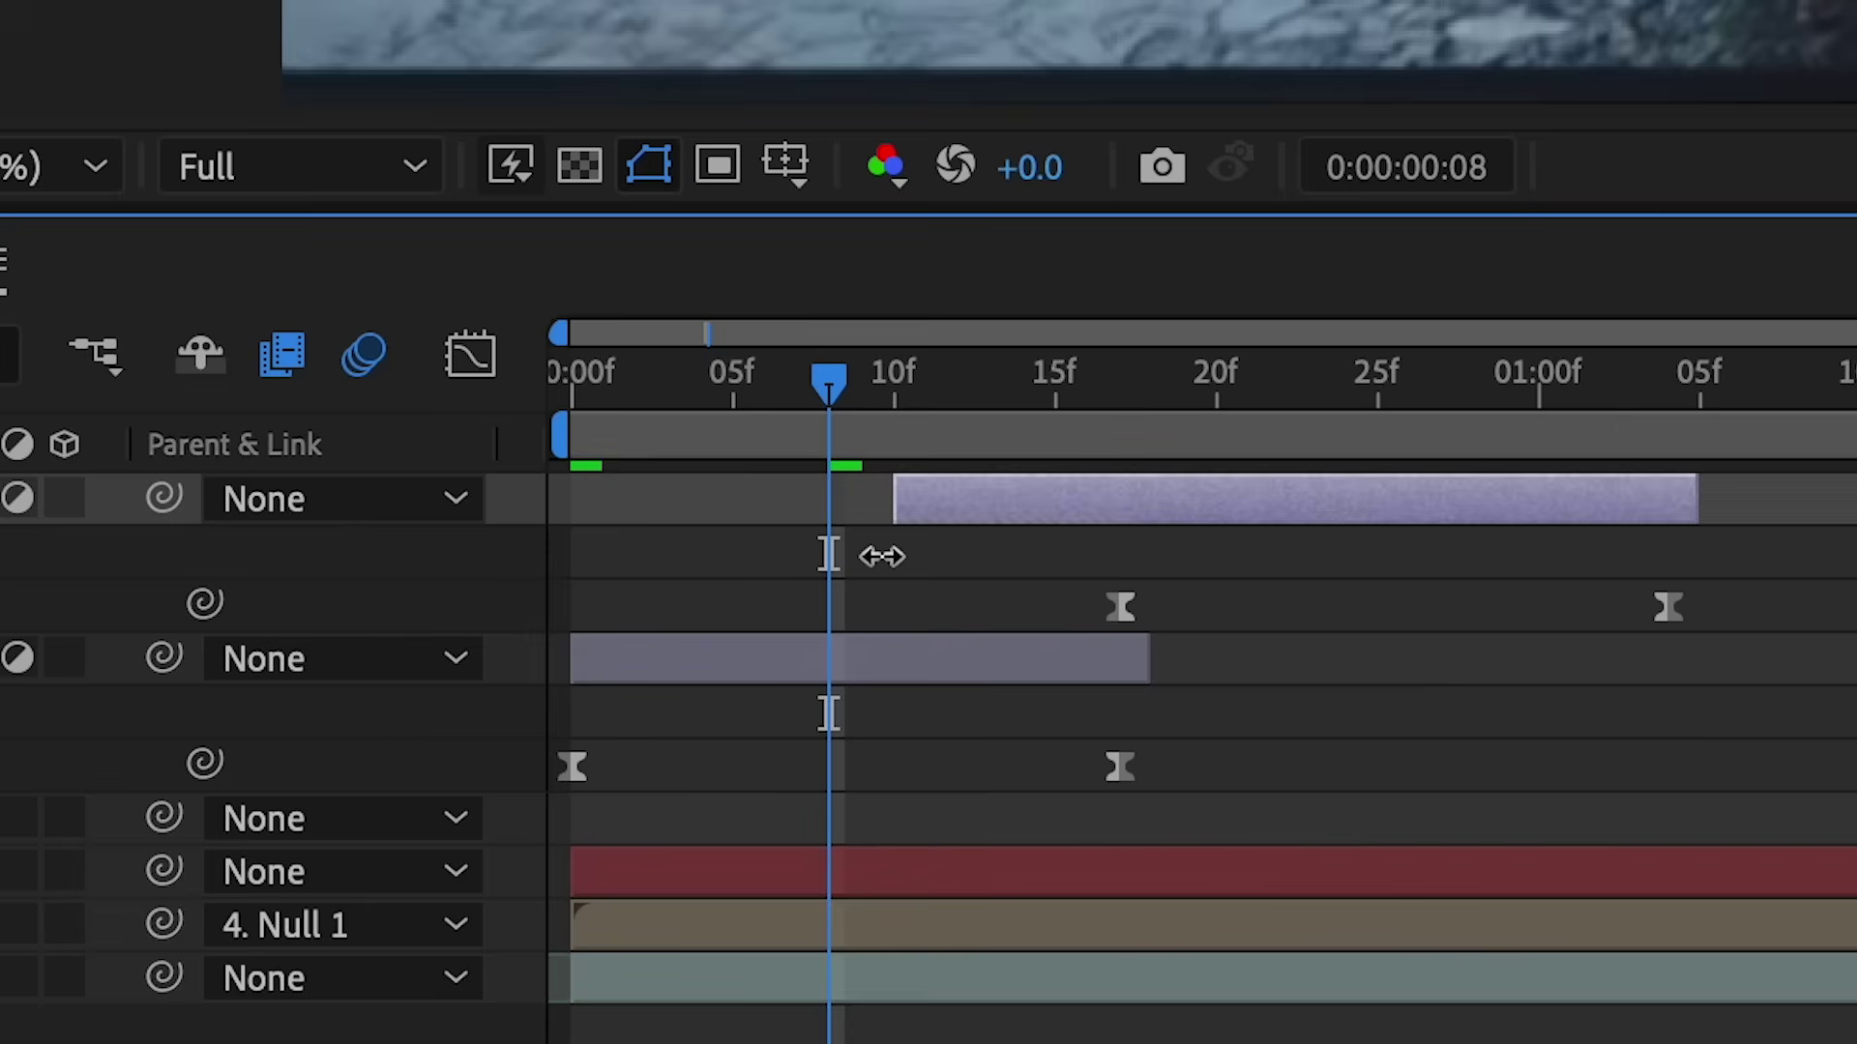
{"action": "left_click_drag", "start_coordinate": [881, 556], "coordinate": [808, 560]}
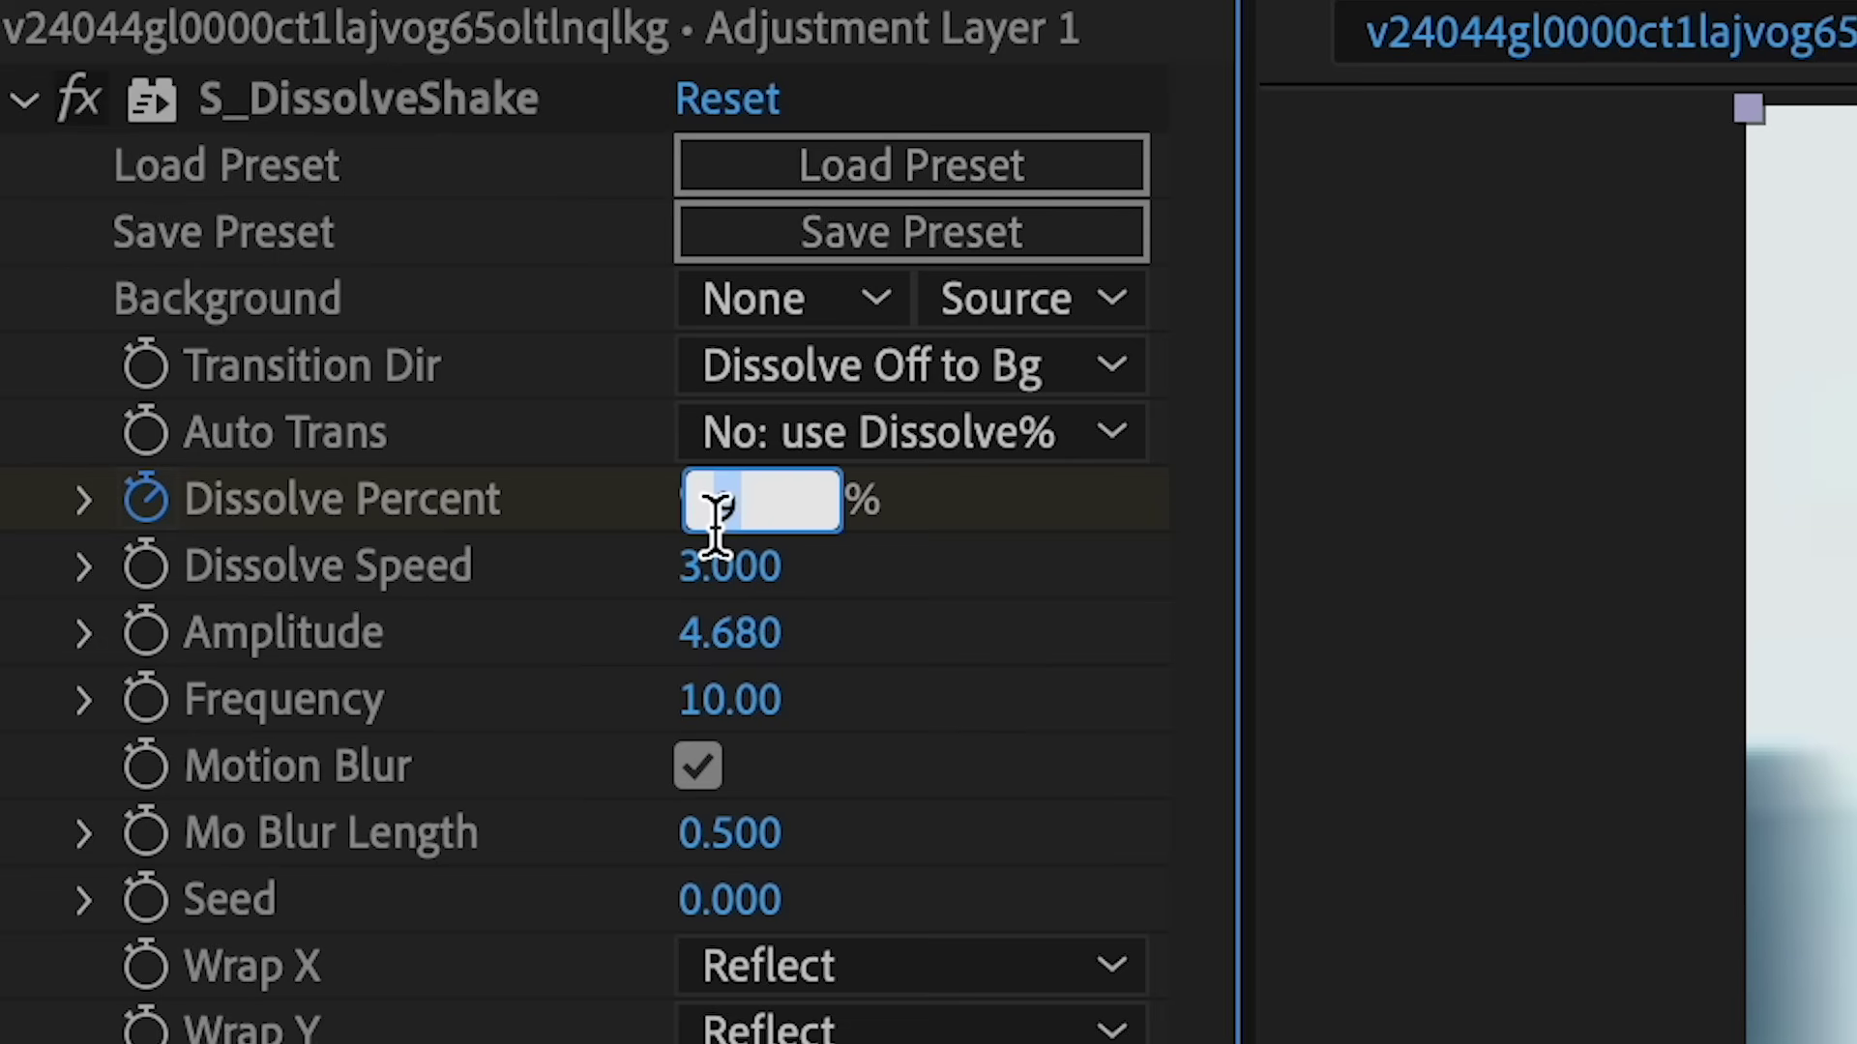
{"action": "key", "text": "Return"}
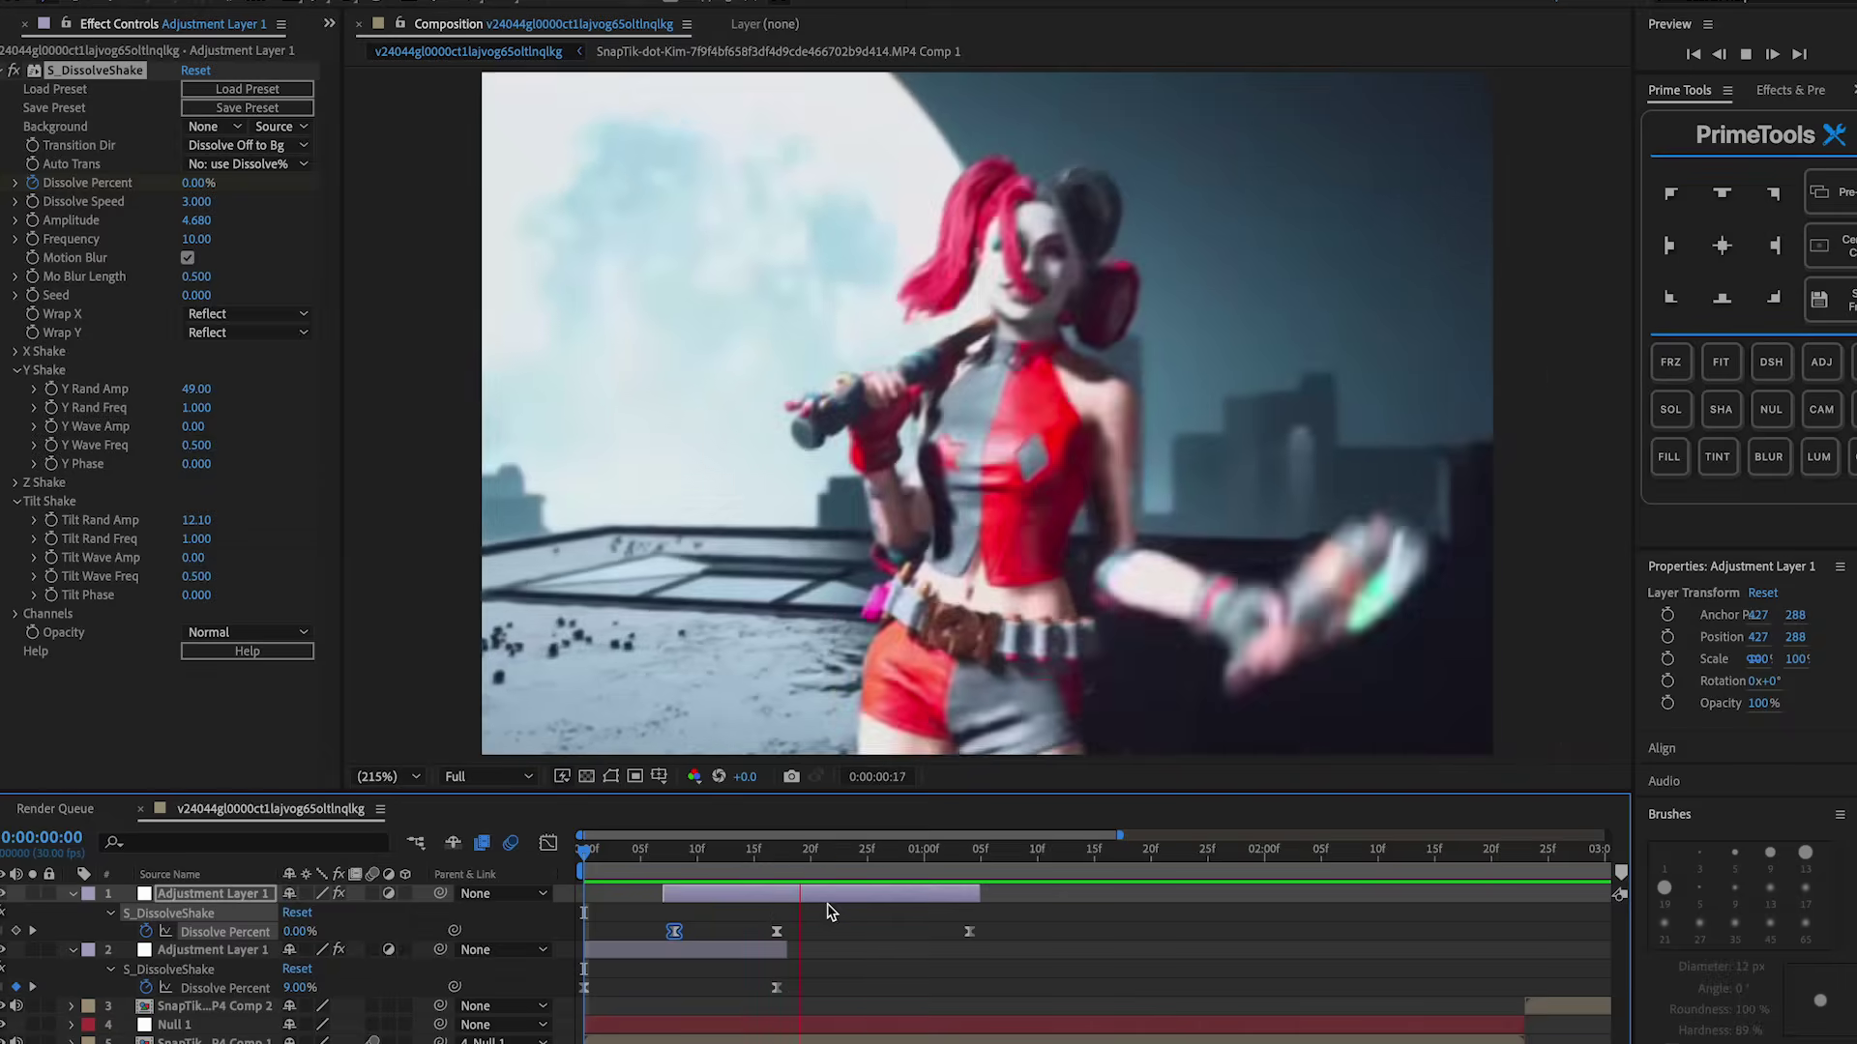
{"action": "left_click_drag", "start_coordinate": [829, 862], "coordinate": [781, 862]}
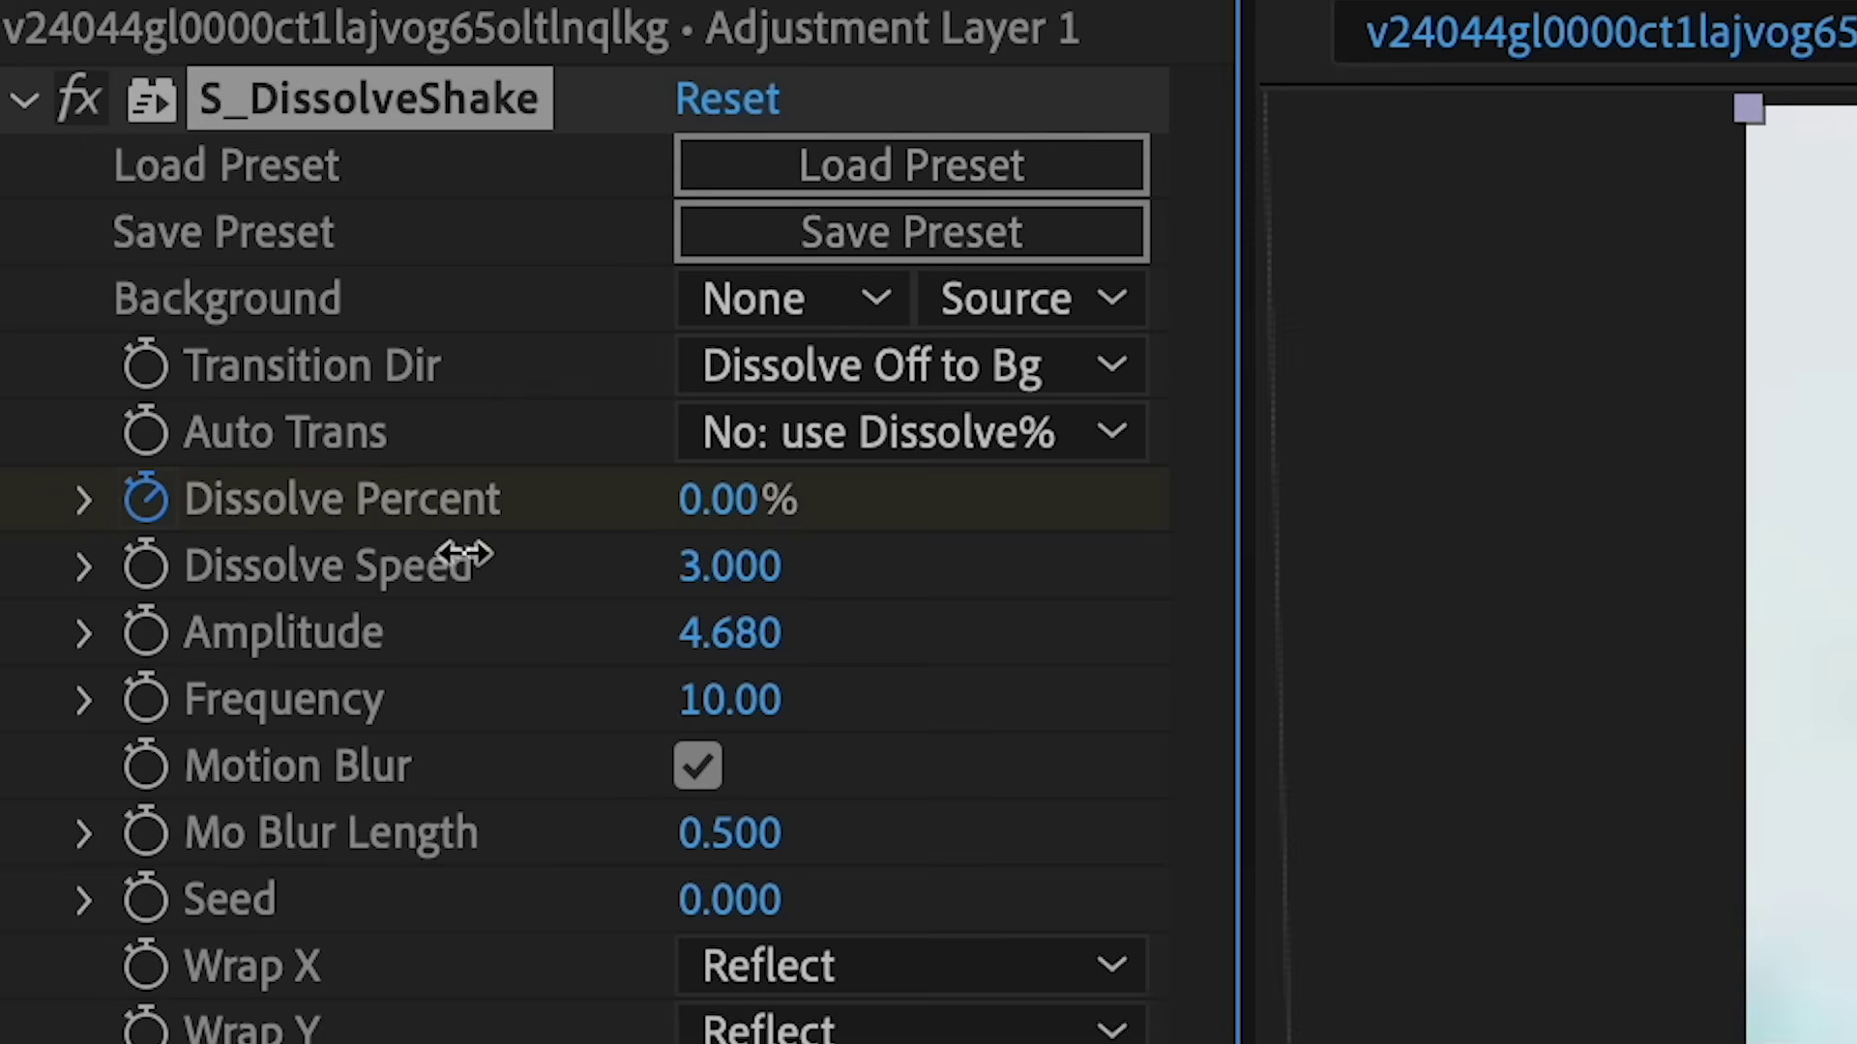
{"action": "left_click_drag", "start_coordinate": [501, 552], "coordinate": [485, 555]}
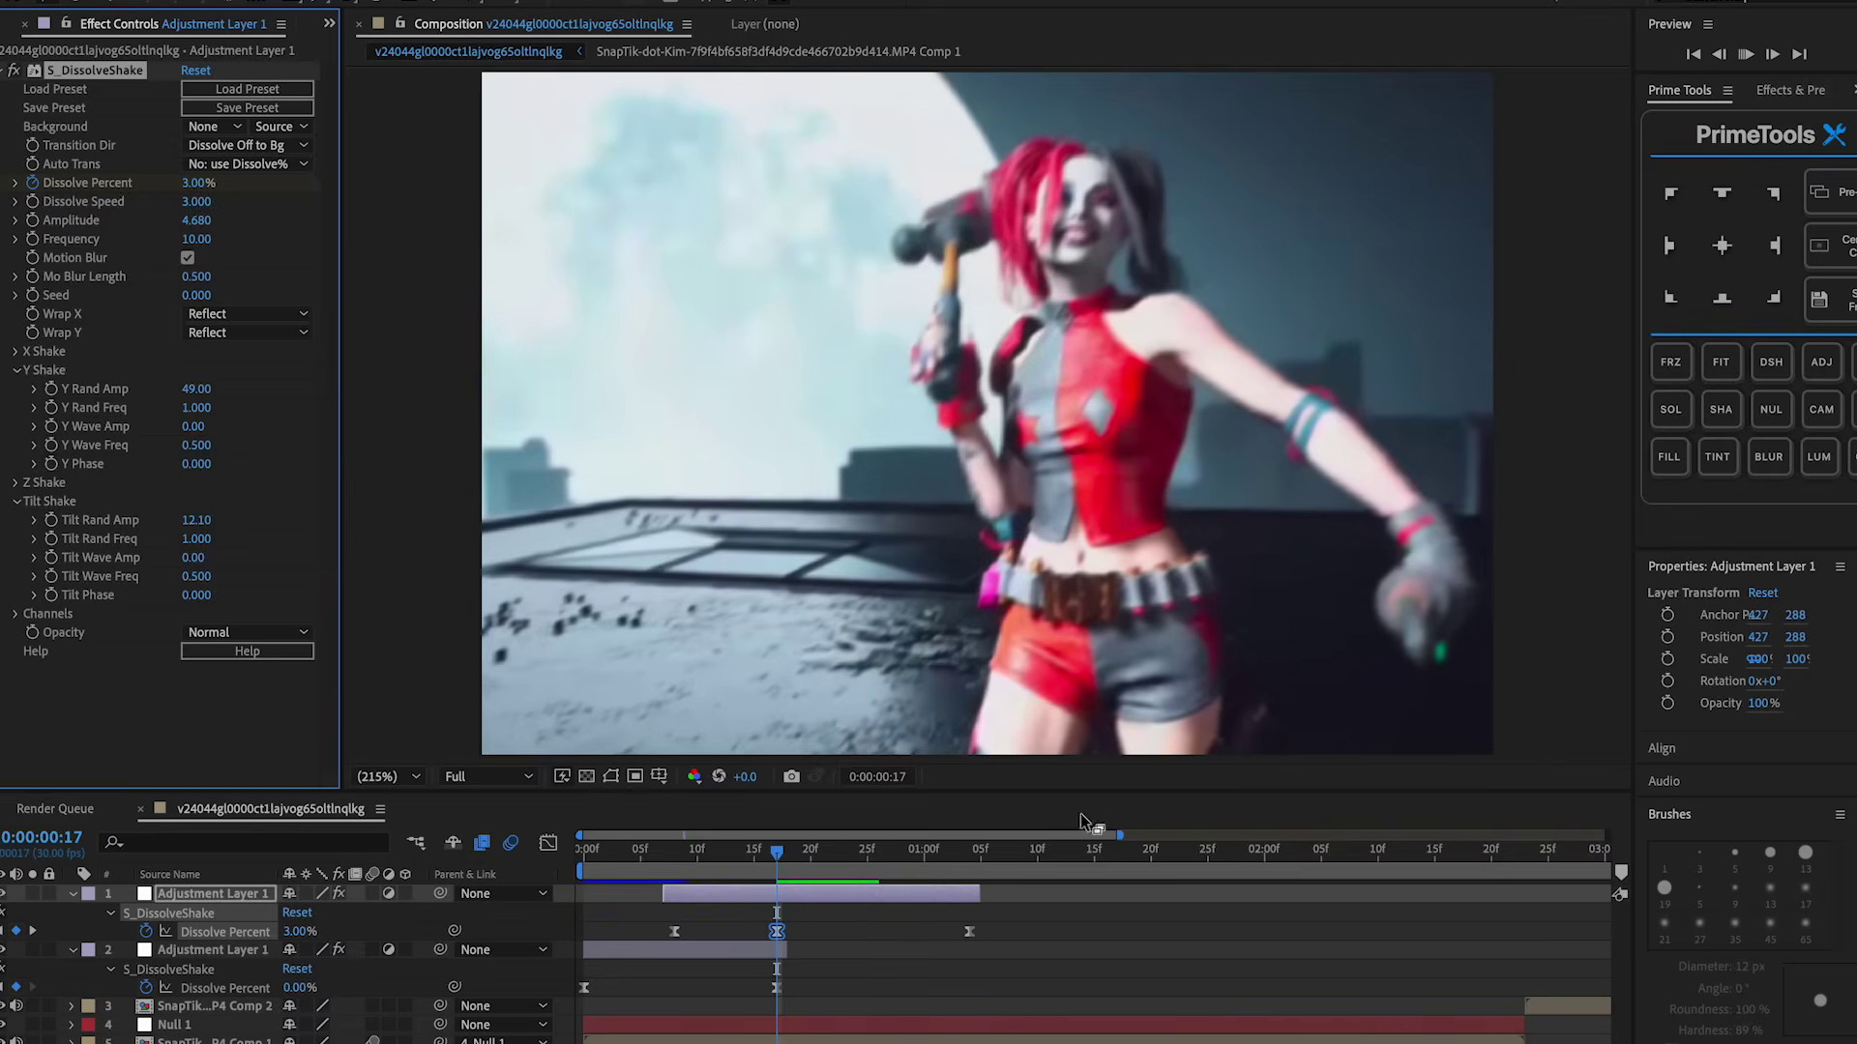
Shape the duplicate's Dissolve Percent value graph into a sharp peak at 0:00:00:17 and preview the shake
{"action": "left_click", "coordinate": [594, 853]}
{"action": "left_click", "coordinate": [550, 848]}
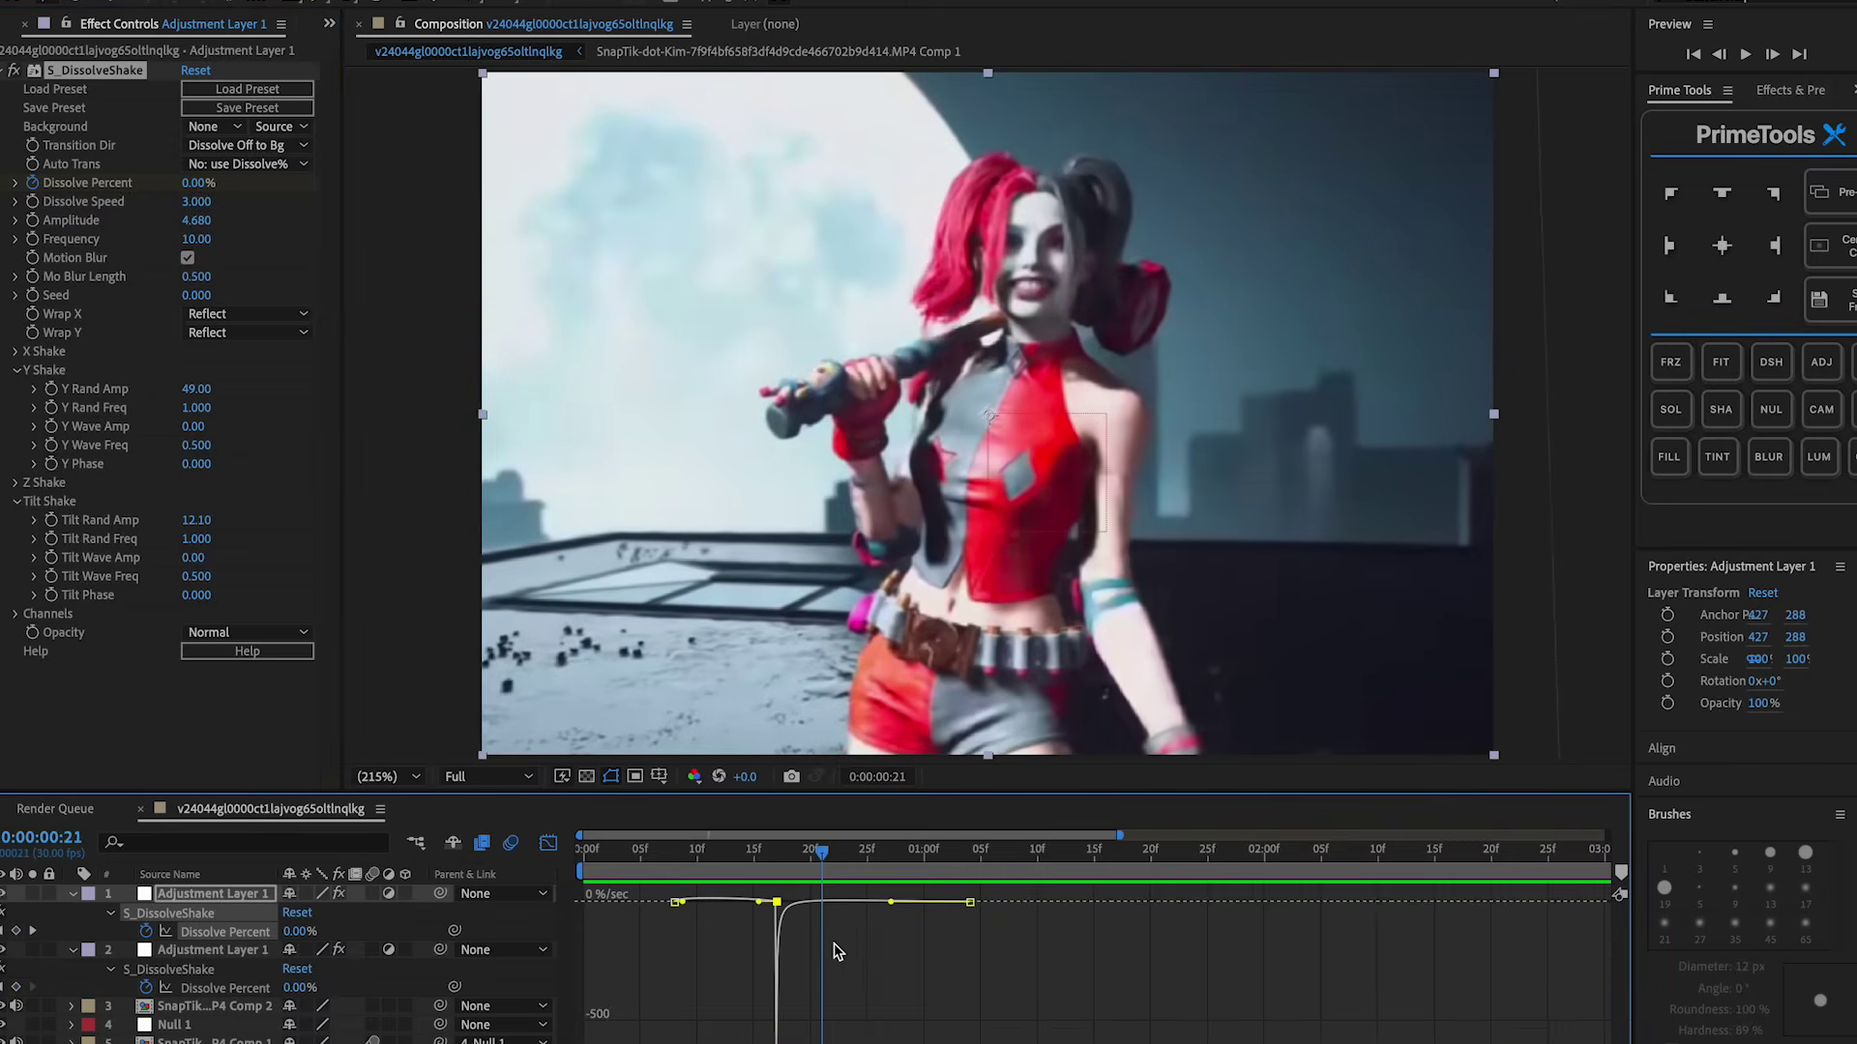
{"action": "right_click", "coordinate": [866, 851]}
{"action": "left_click", "coordinate": [916, 902]}
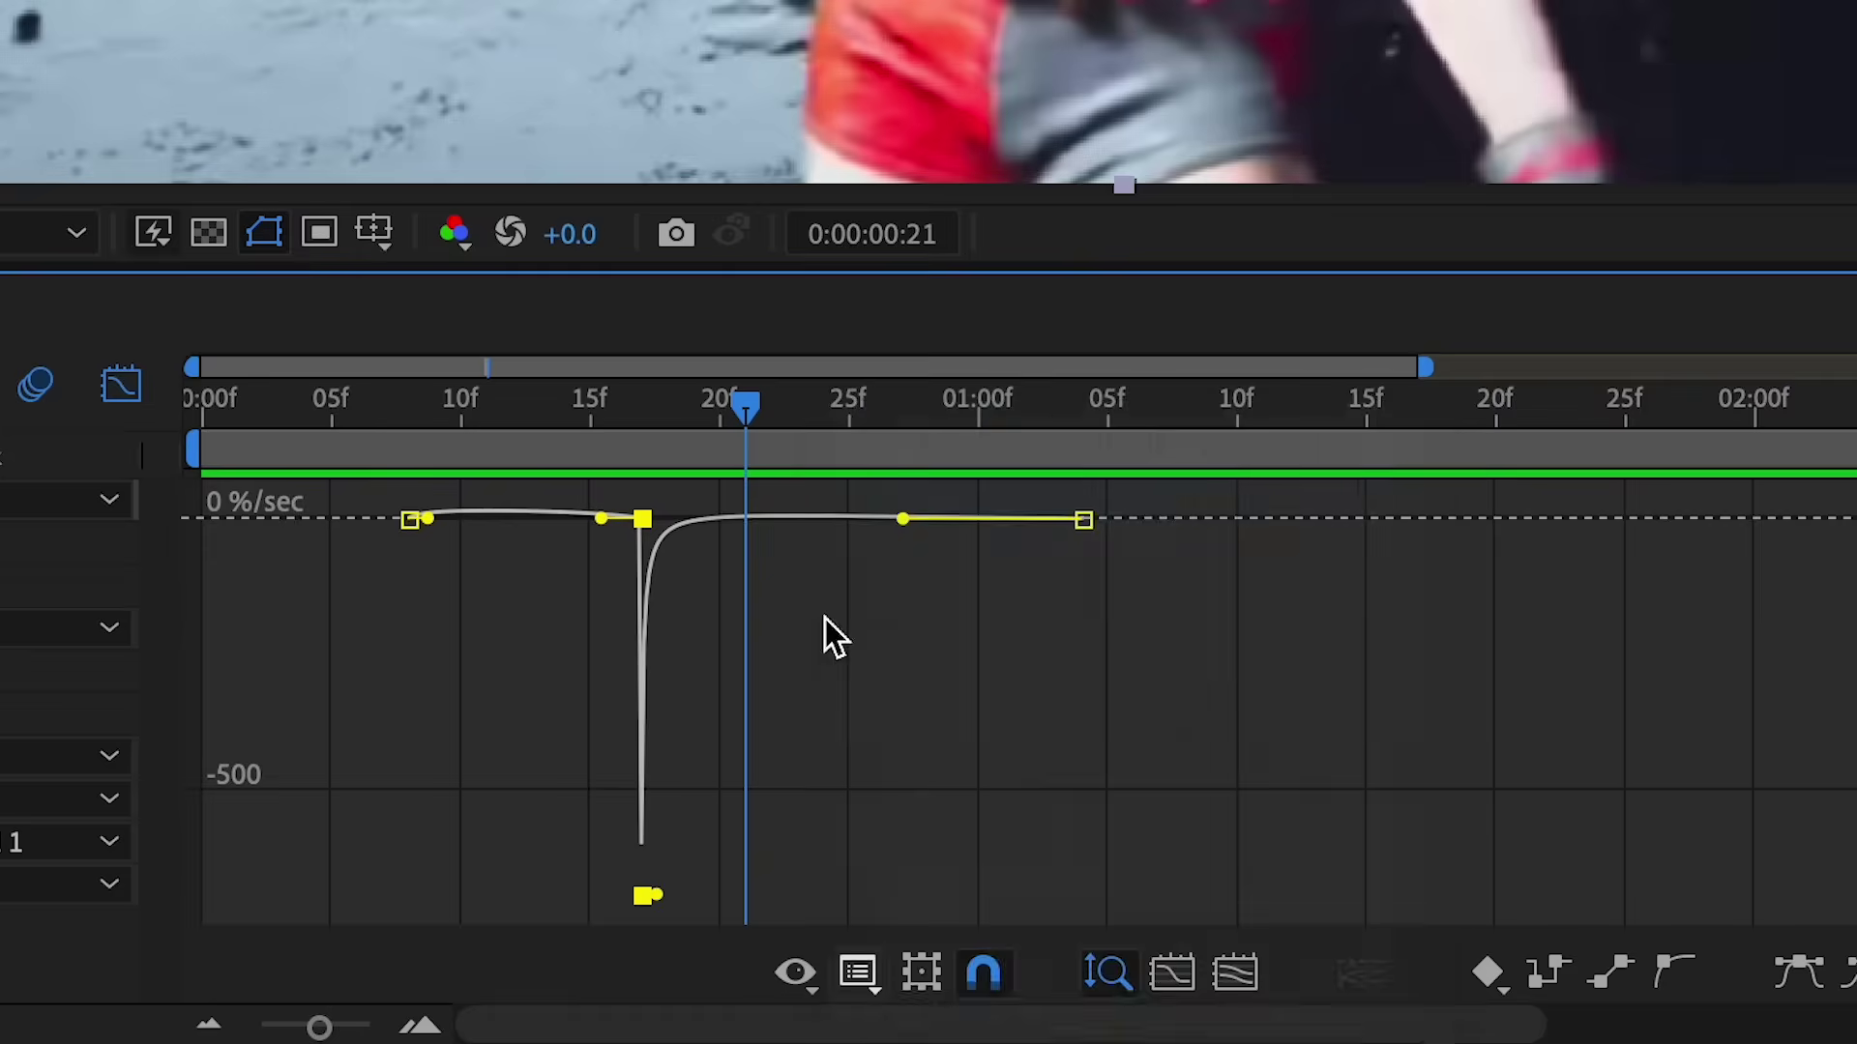
{"action": "left_click_drag", "start_coordinate": [649, 889], "coordinate": [637, 672]}
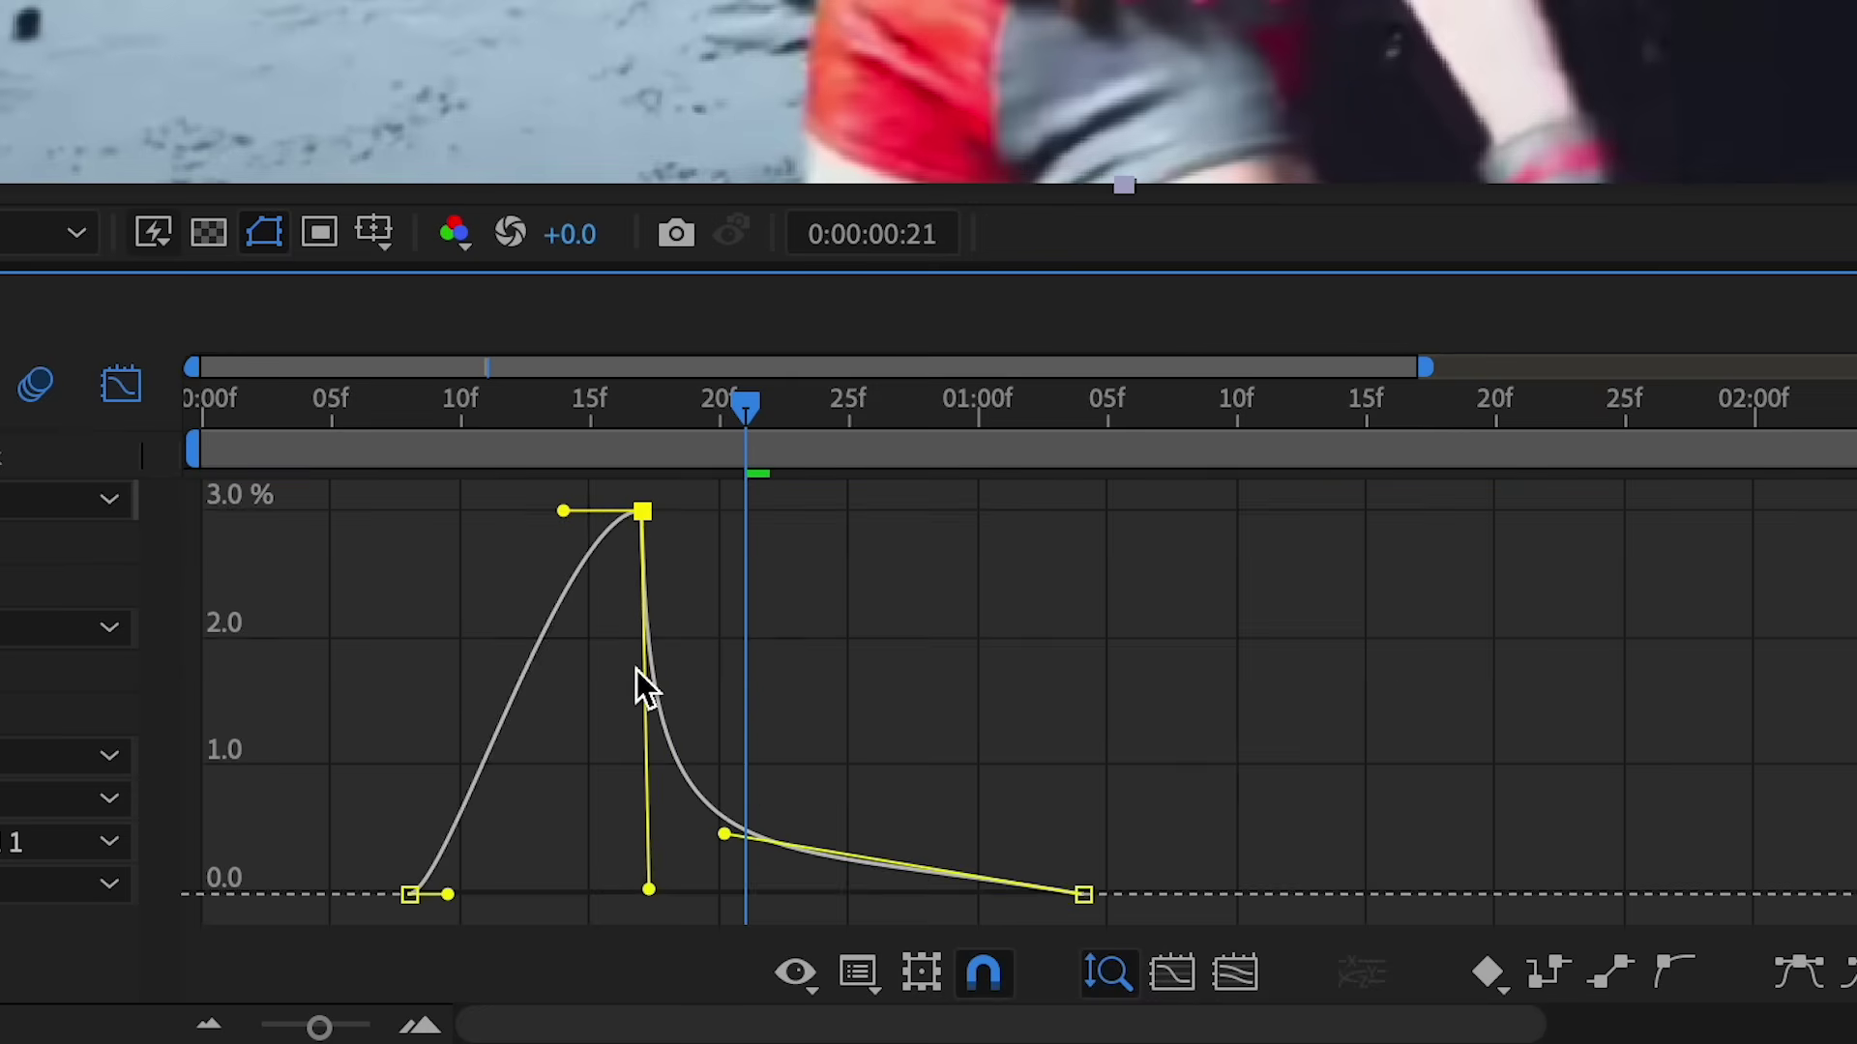
{"action": "key", "text": "space"}
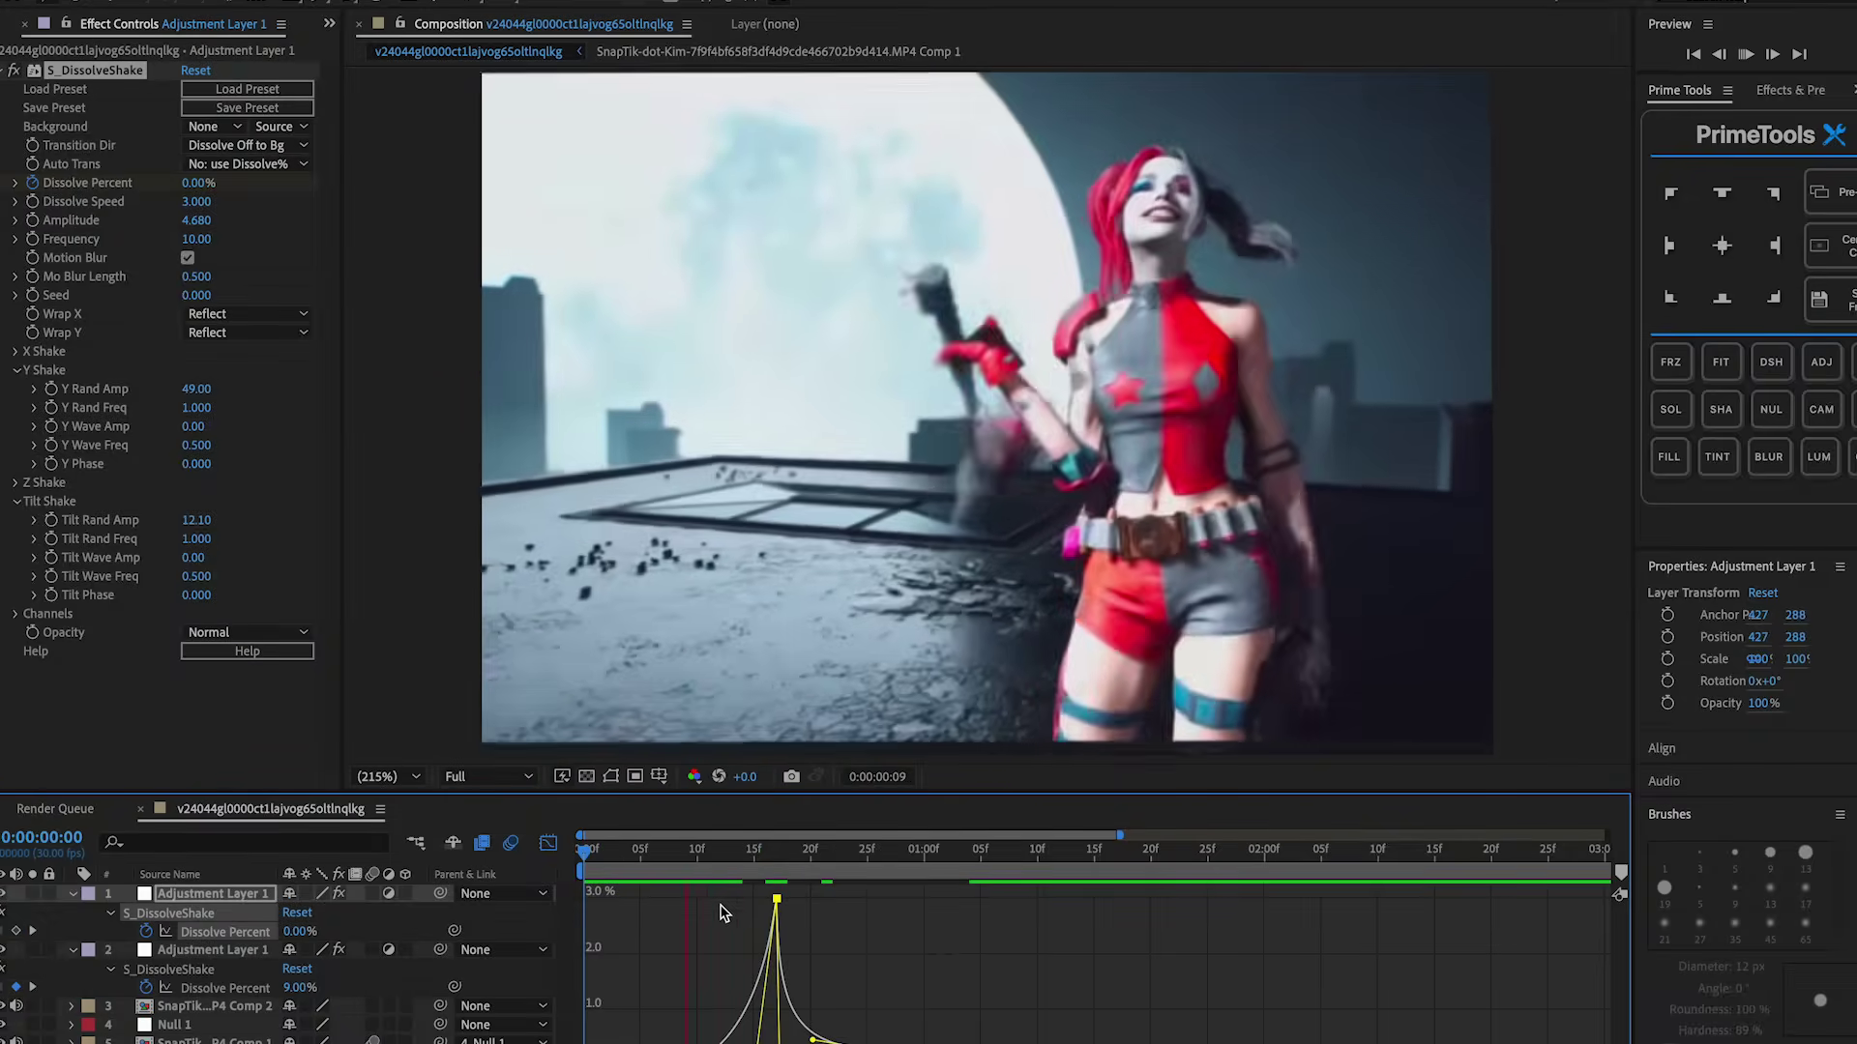
{"action": "key", "text": "shift+F3"}
Set the duplicate shake's Dissolve Speed to 1.7, X Rand Amp to 333 and Y Rand Amp to 436, previewing the result
{"action": "left_click", "coordinate": [778, 851]}
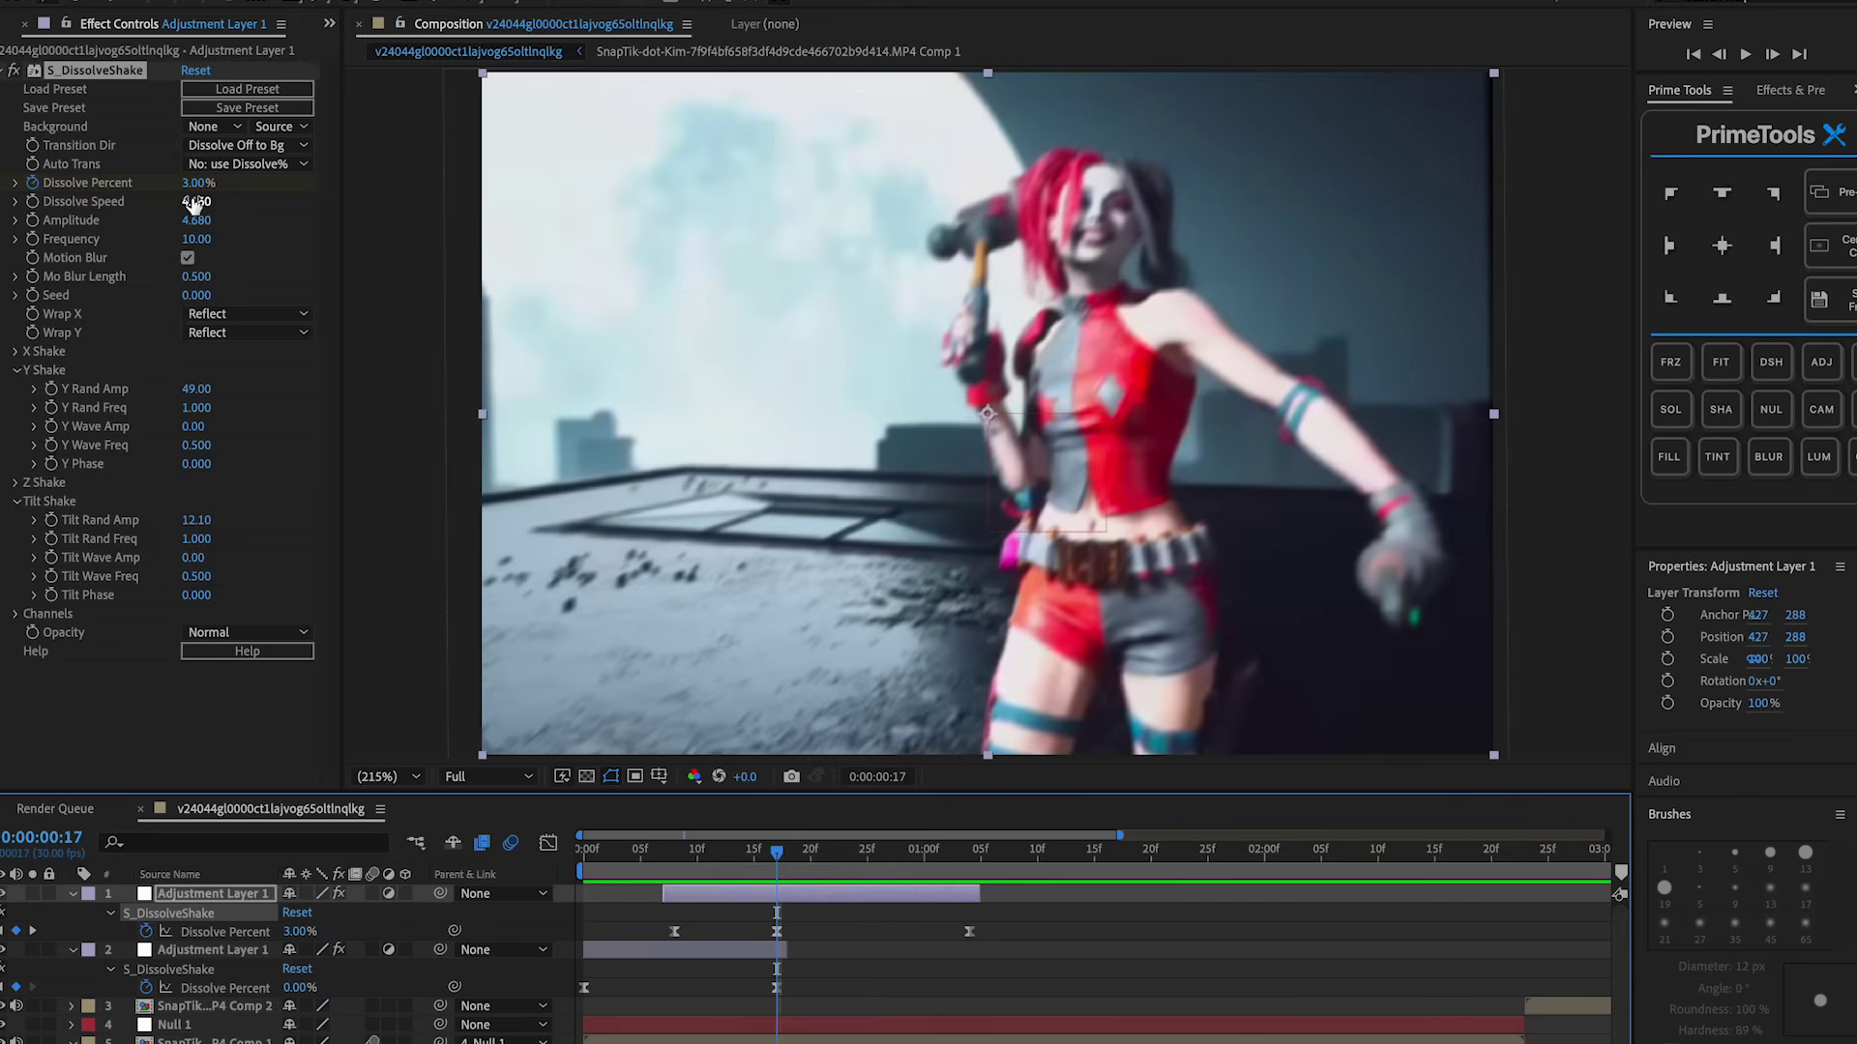
{"action": "key", "text": "space"}
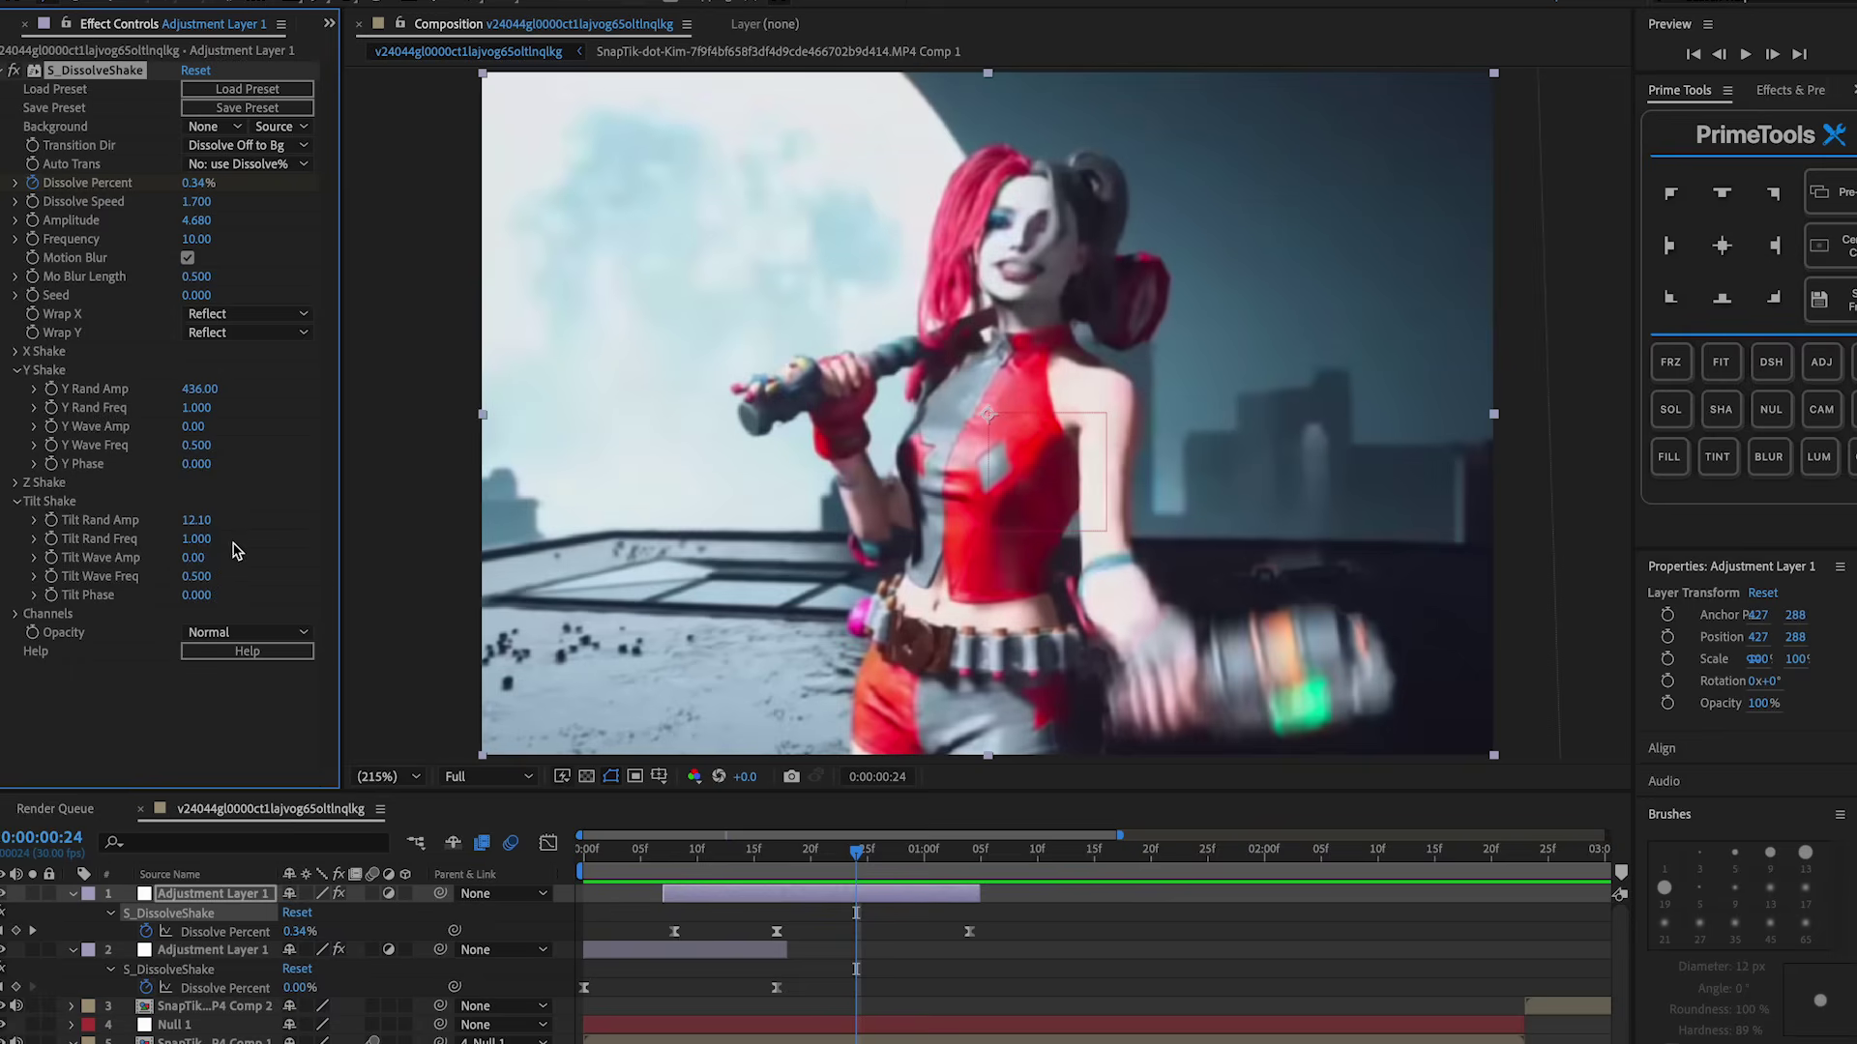
{"action": "left_click", "coordinate": [16, 352]}
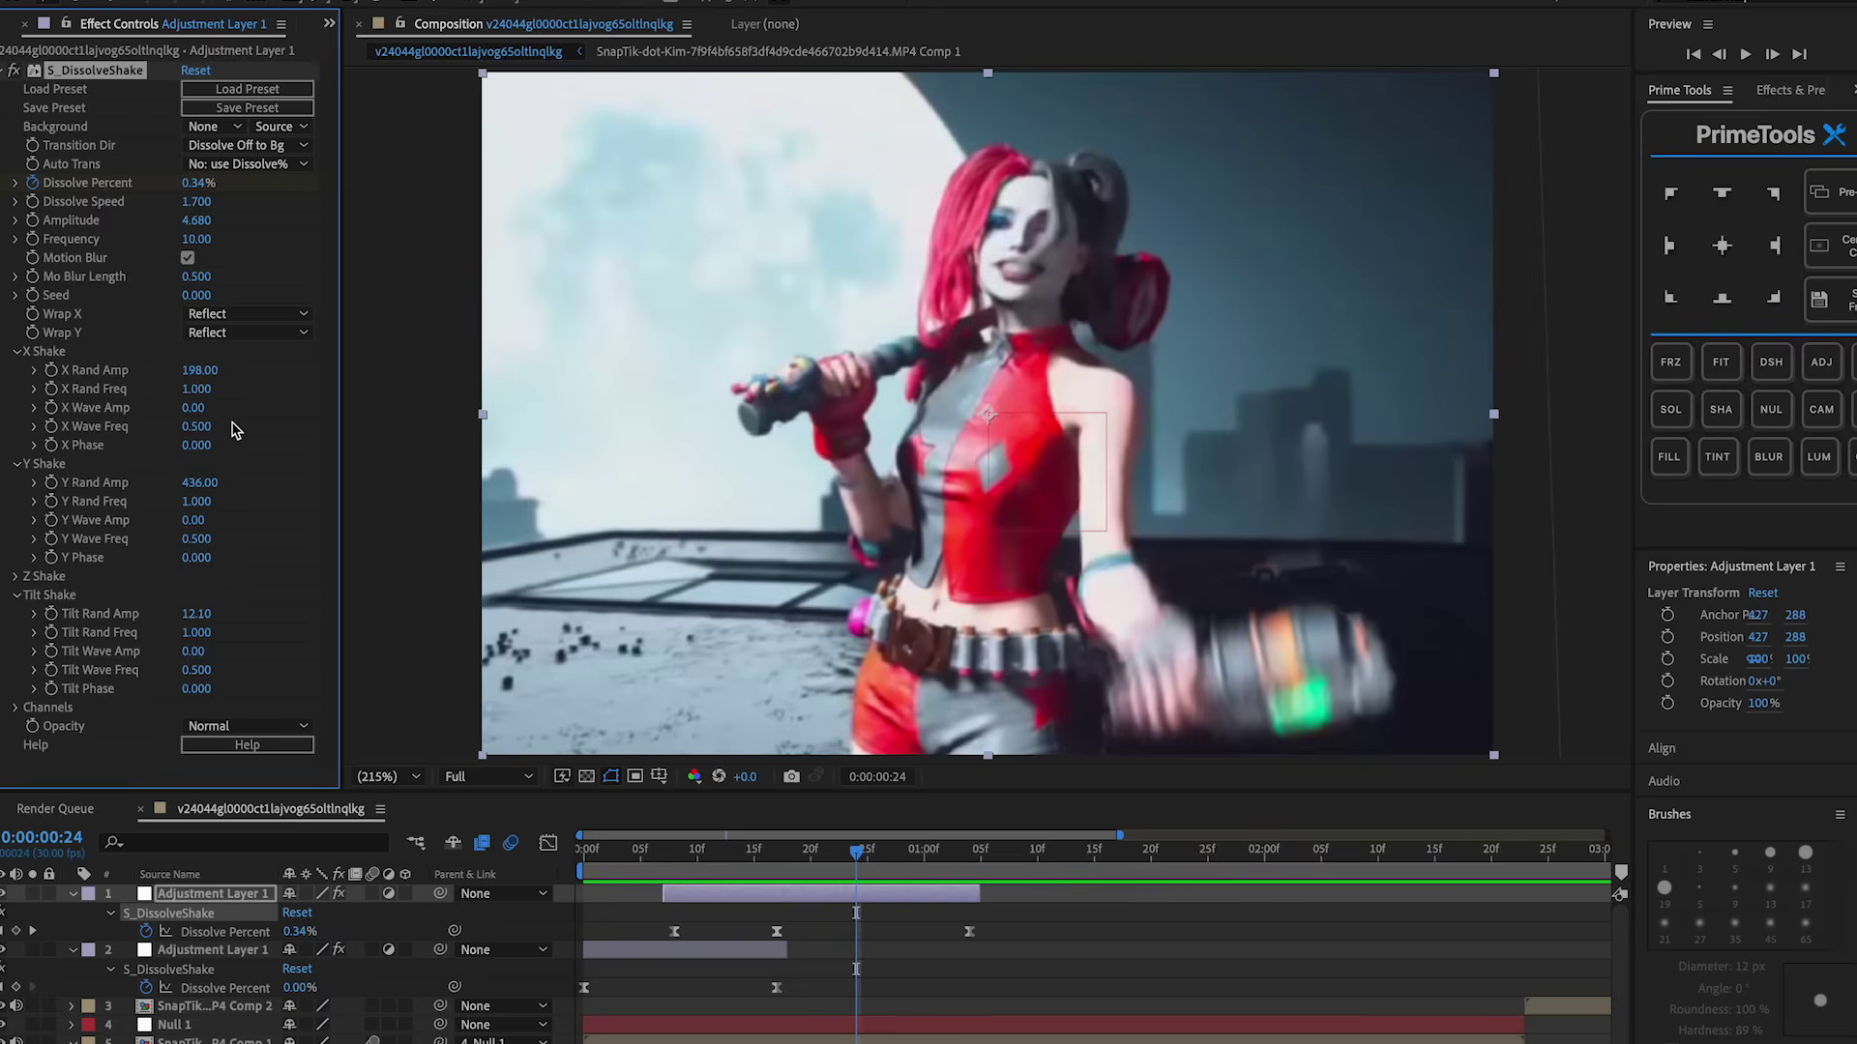
{"action": "left_click_drag", "start_coordinate": [856, 848], "coordinate": [765, 851]}
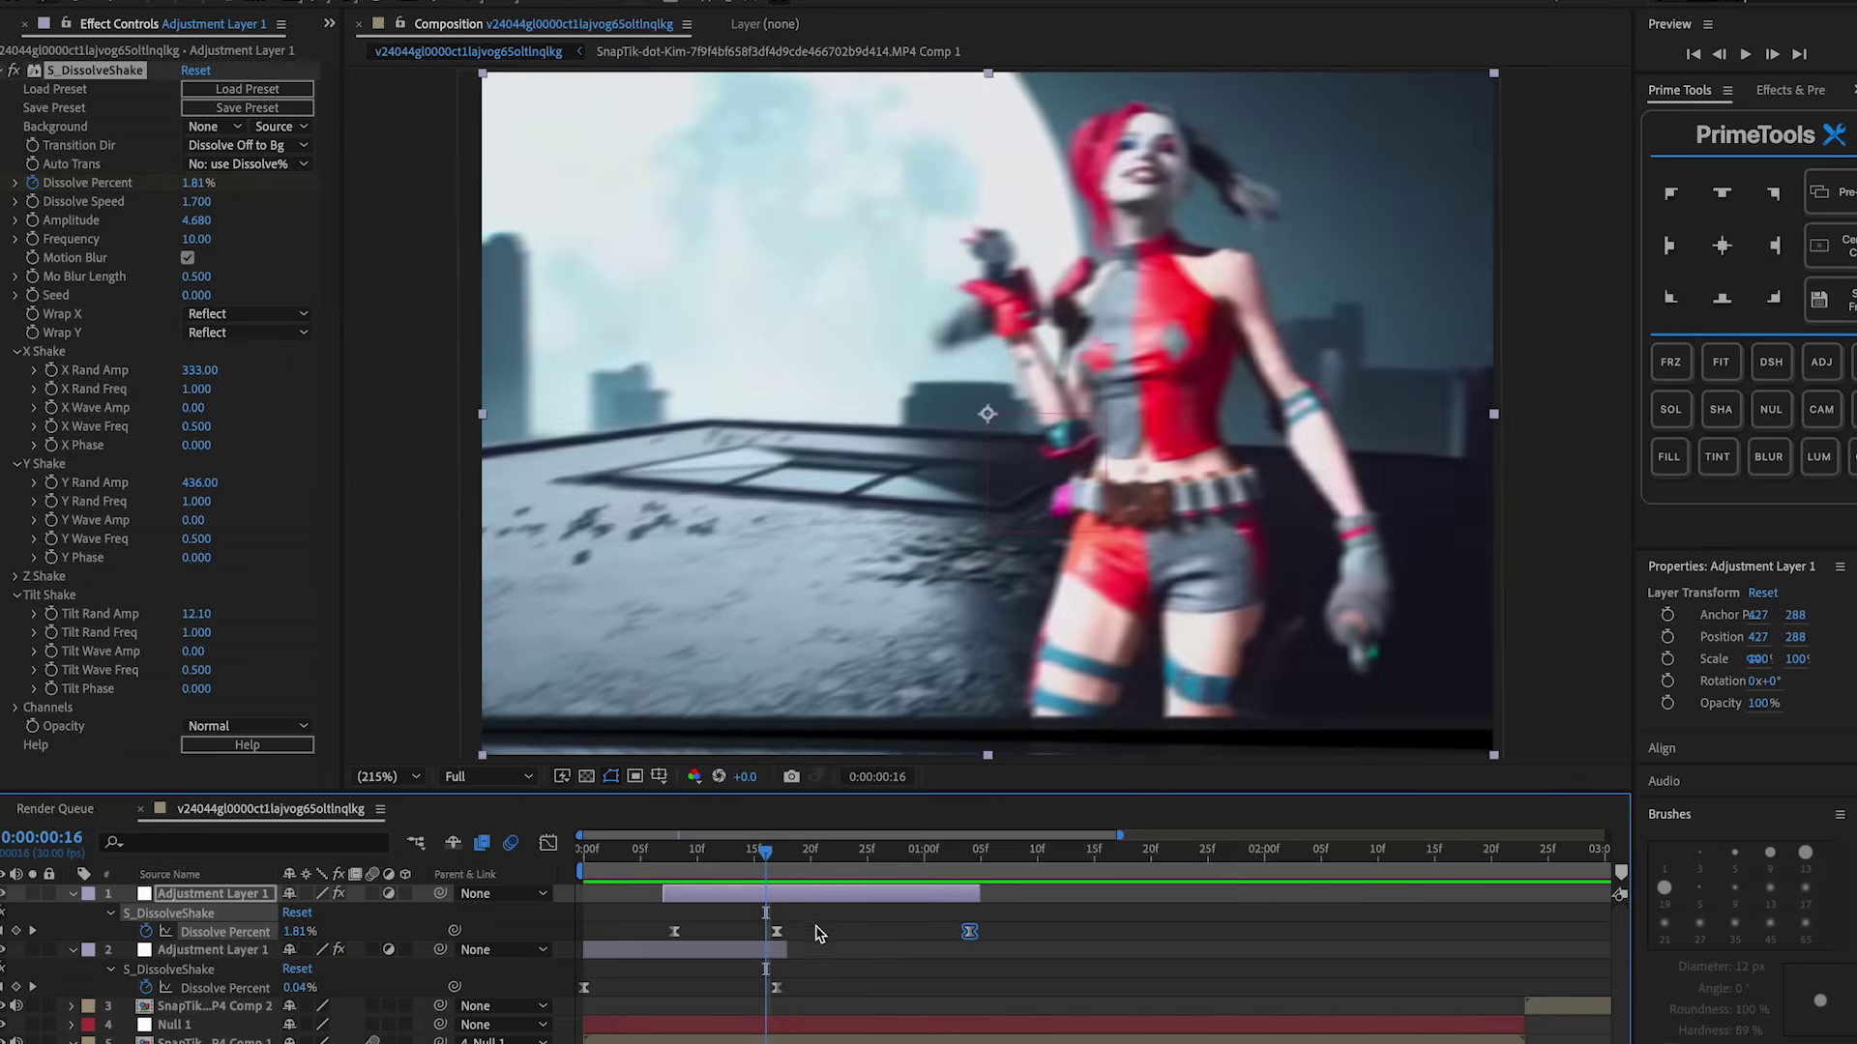
Search the effects for "motion tile" and apply Motion Tile to the Comp 1 layer
{"action": "left_click", "coordinate": [774, 1040]}
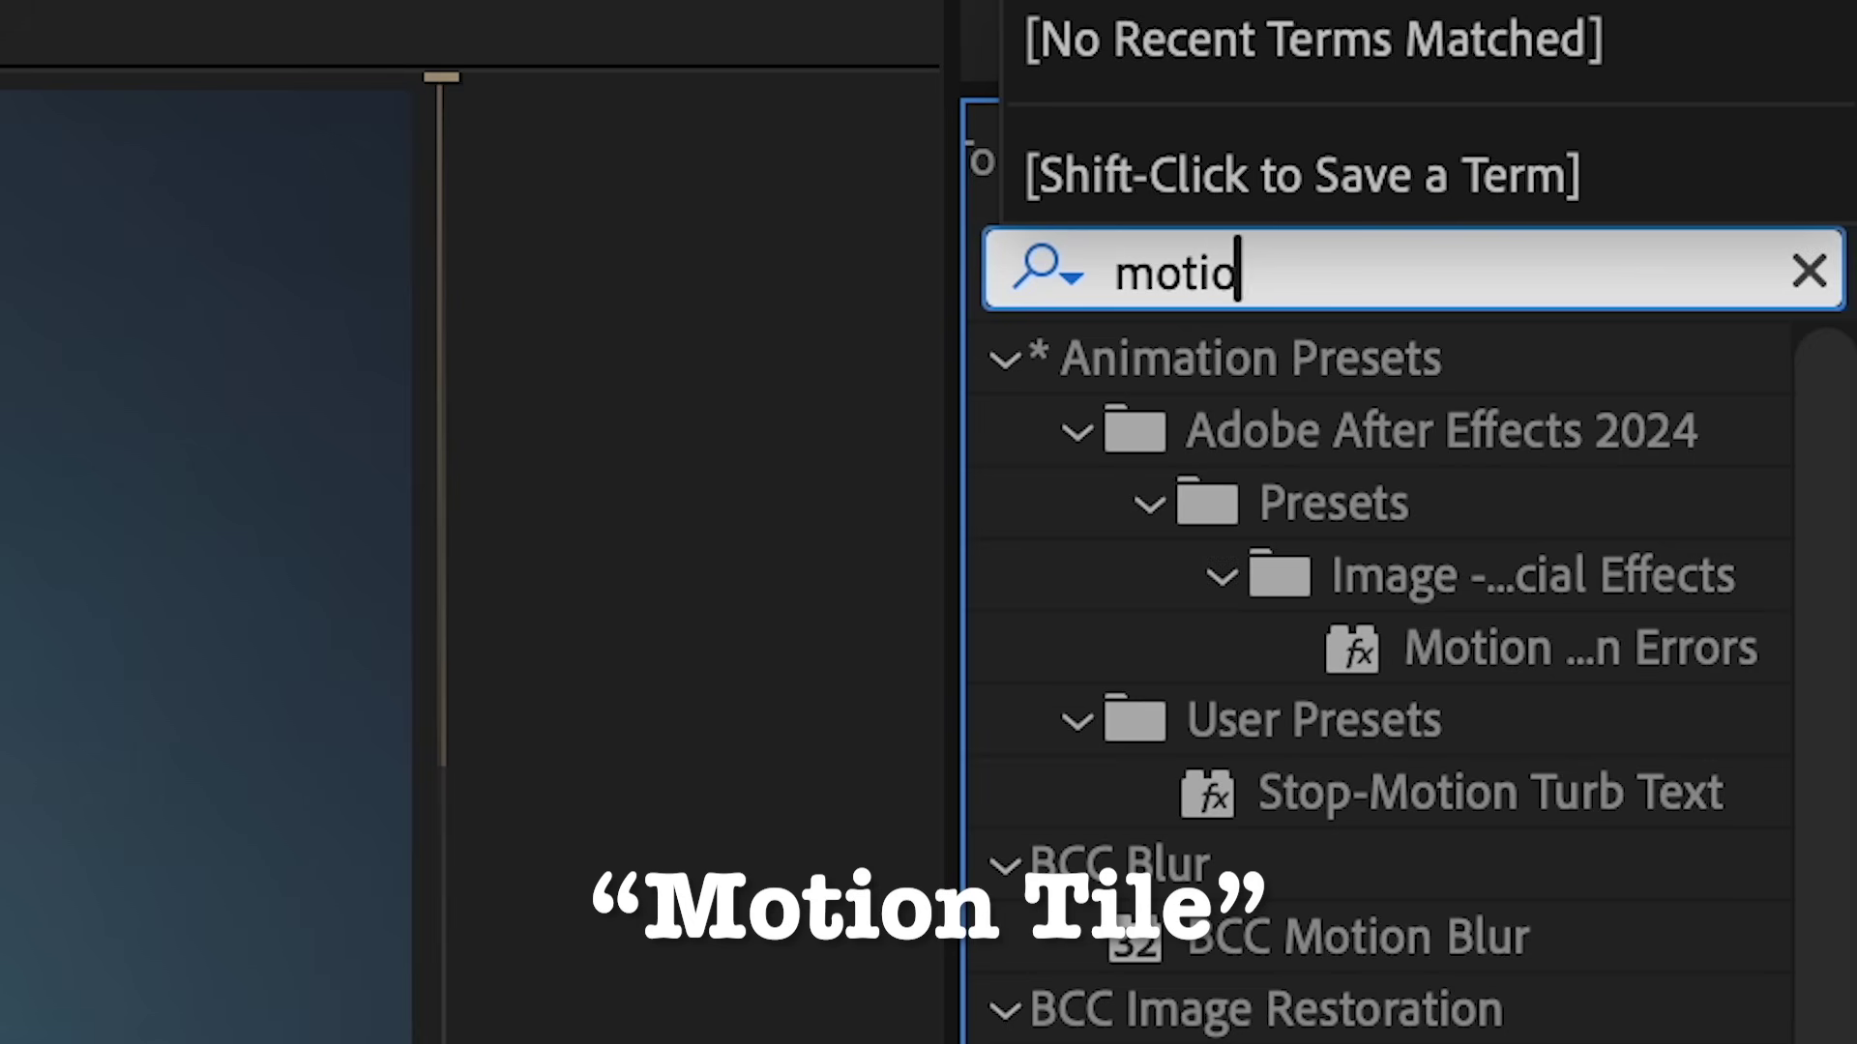
{"action": "type", "text": "n "}
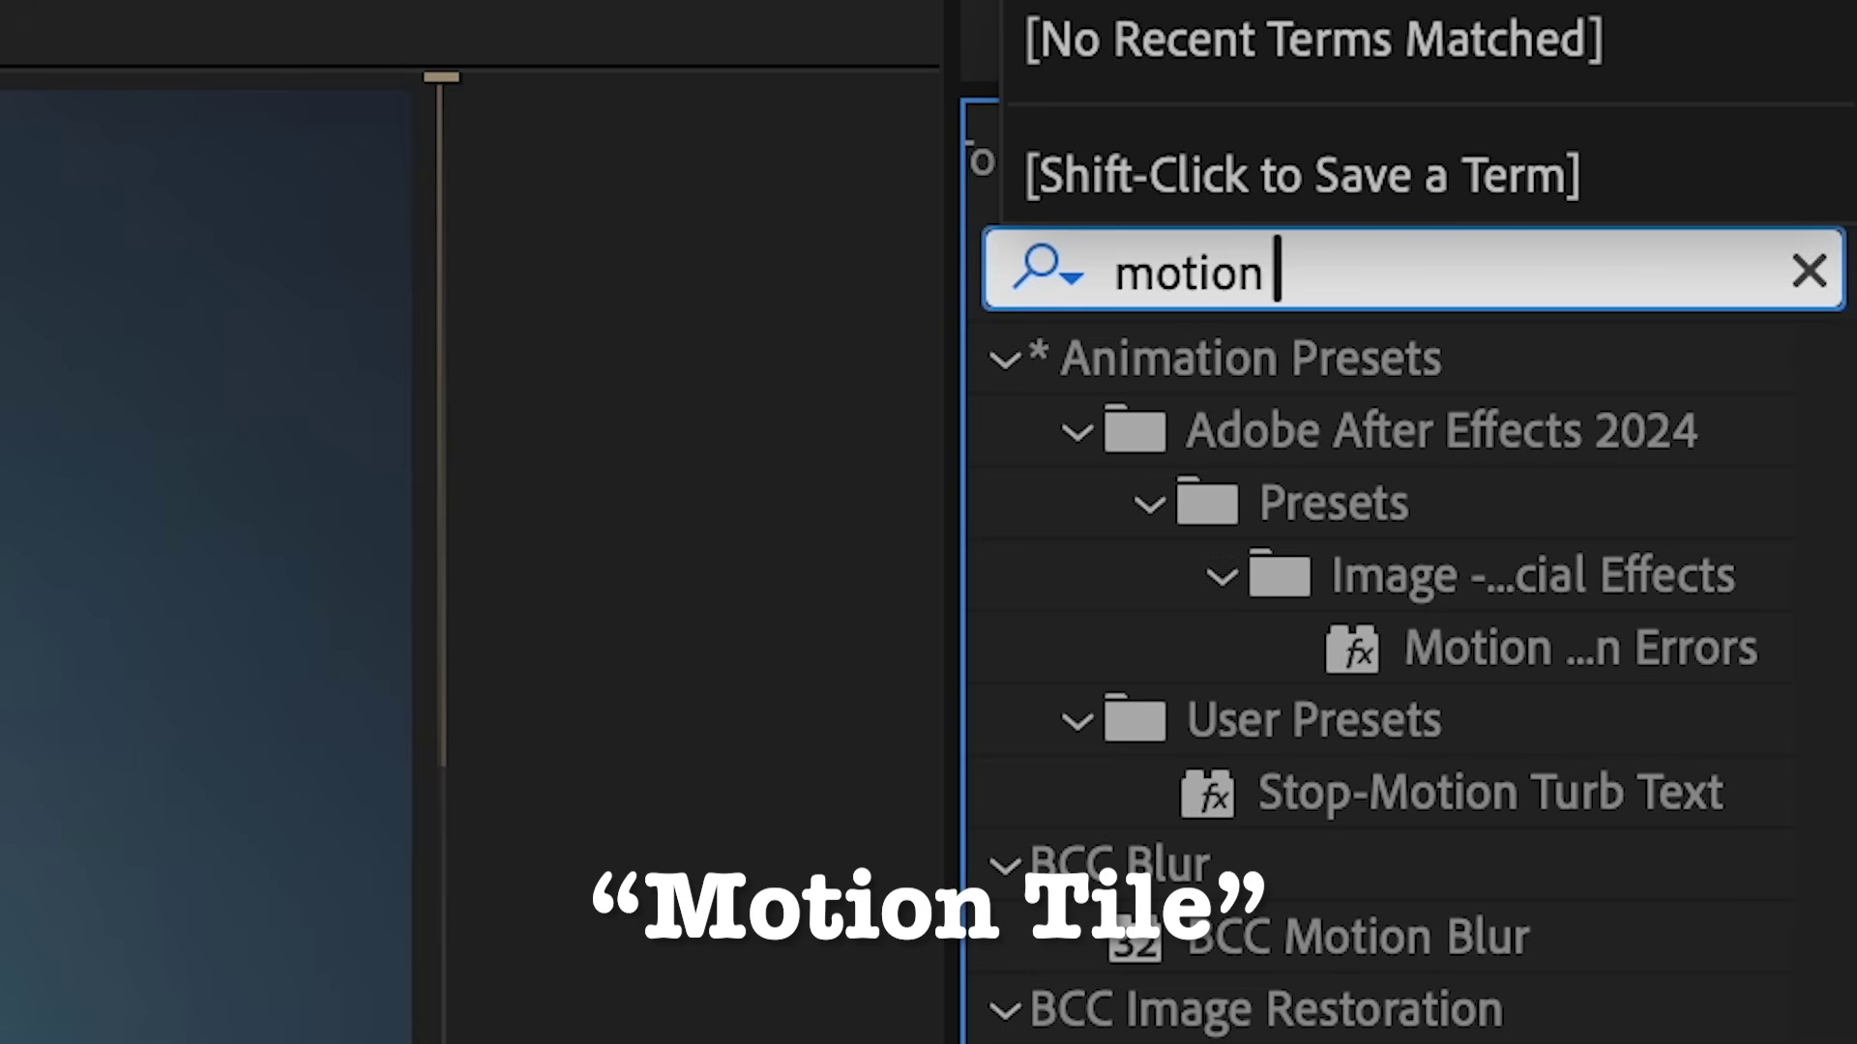
{"action": "type", "text": "tile"}
{"action": "left_click_drag", "start_coordinate": [1724, 160], "coordinate": [891, 996]}
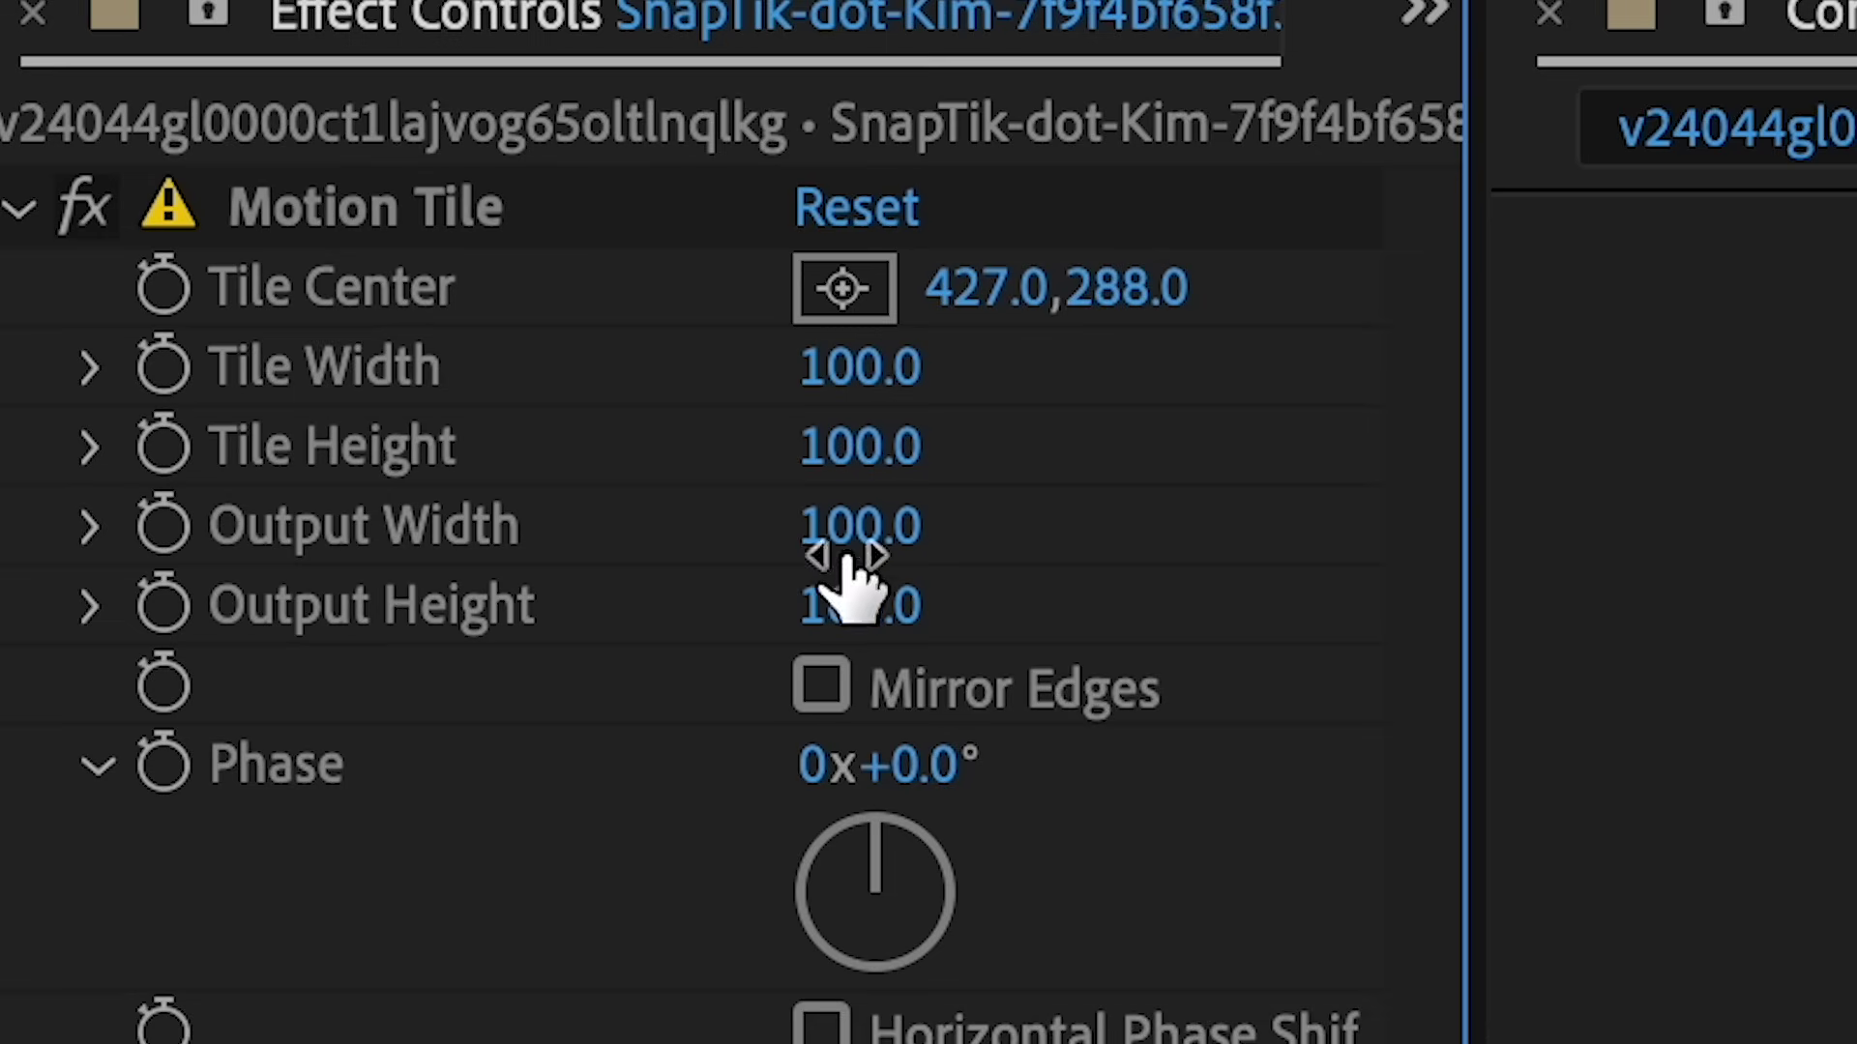
Set Motion Tile's Output Width and Output Height to 200 and enable Mirror Edges
{"action": "left_click", "coordinate": [195, 149]}
{"action": "key", "text": "Return"}
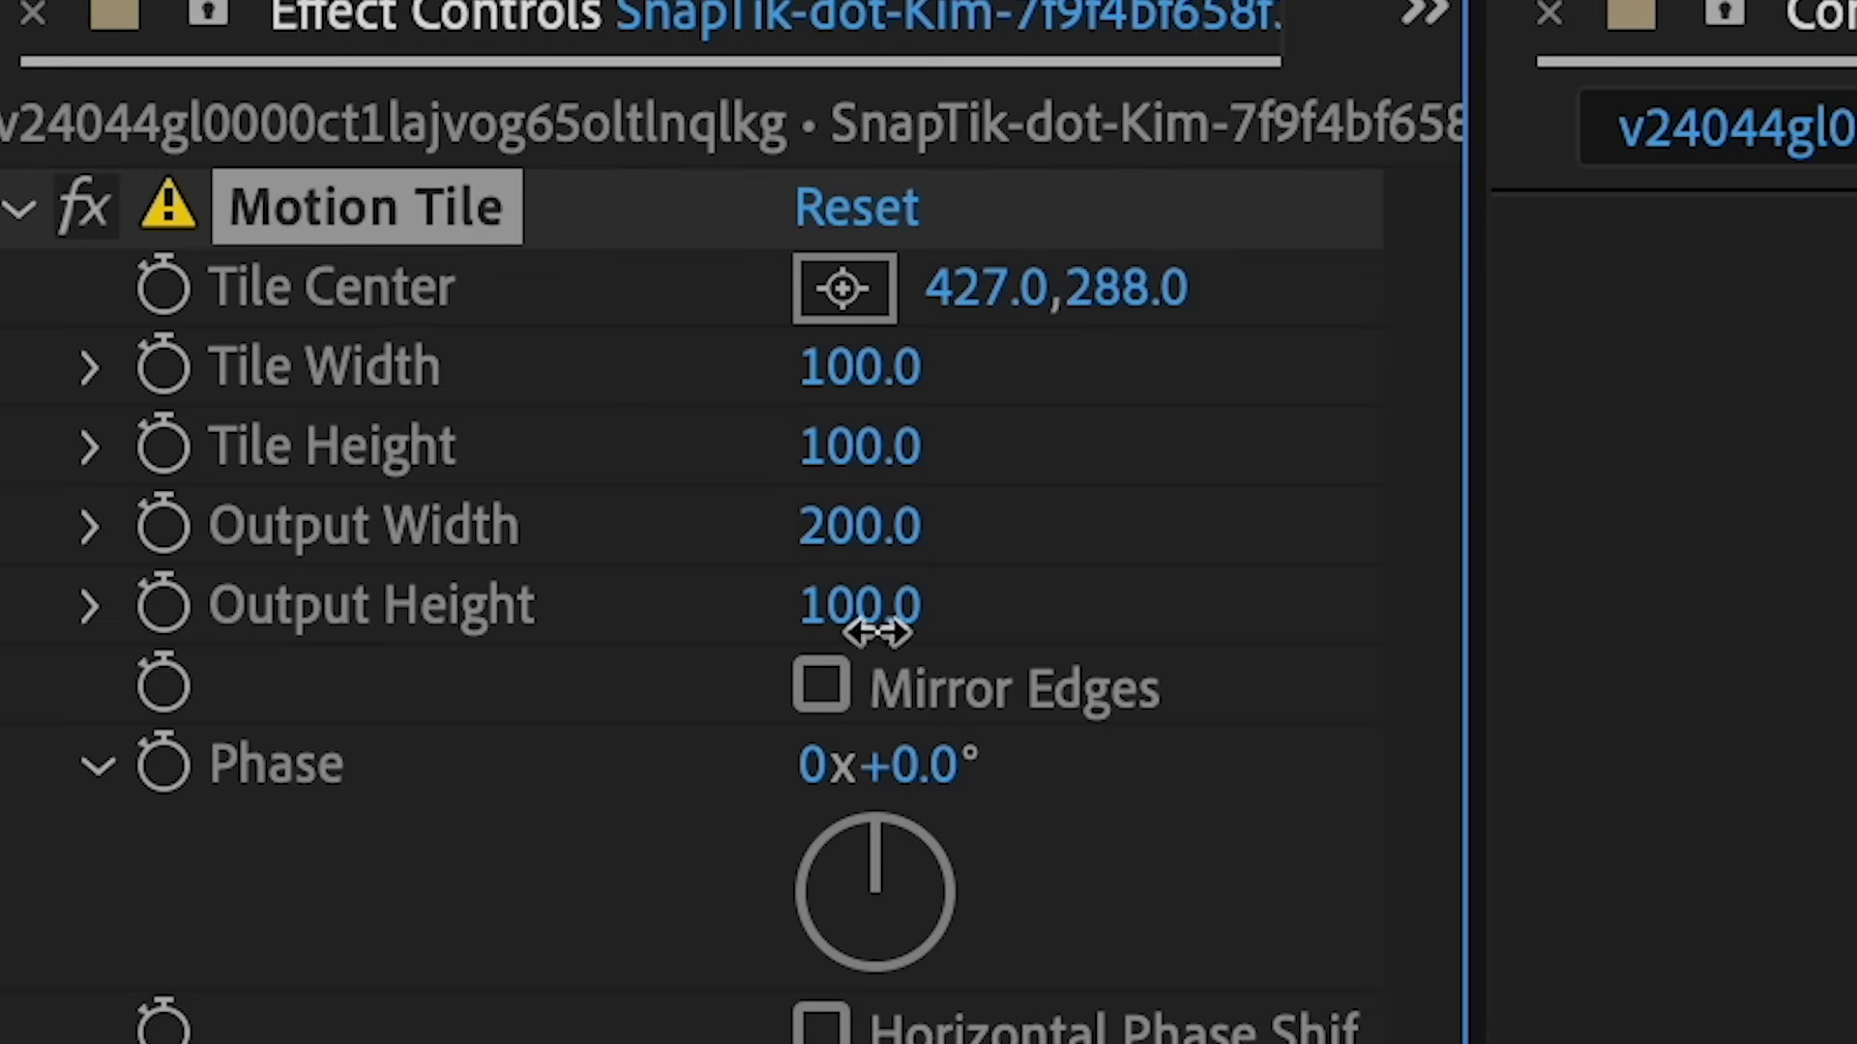
{"action": "left_click", "coordinate": [875, 619]}
{"action": "key", "text": "Return"}
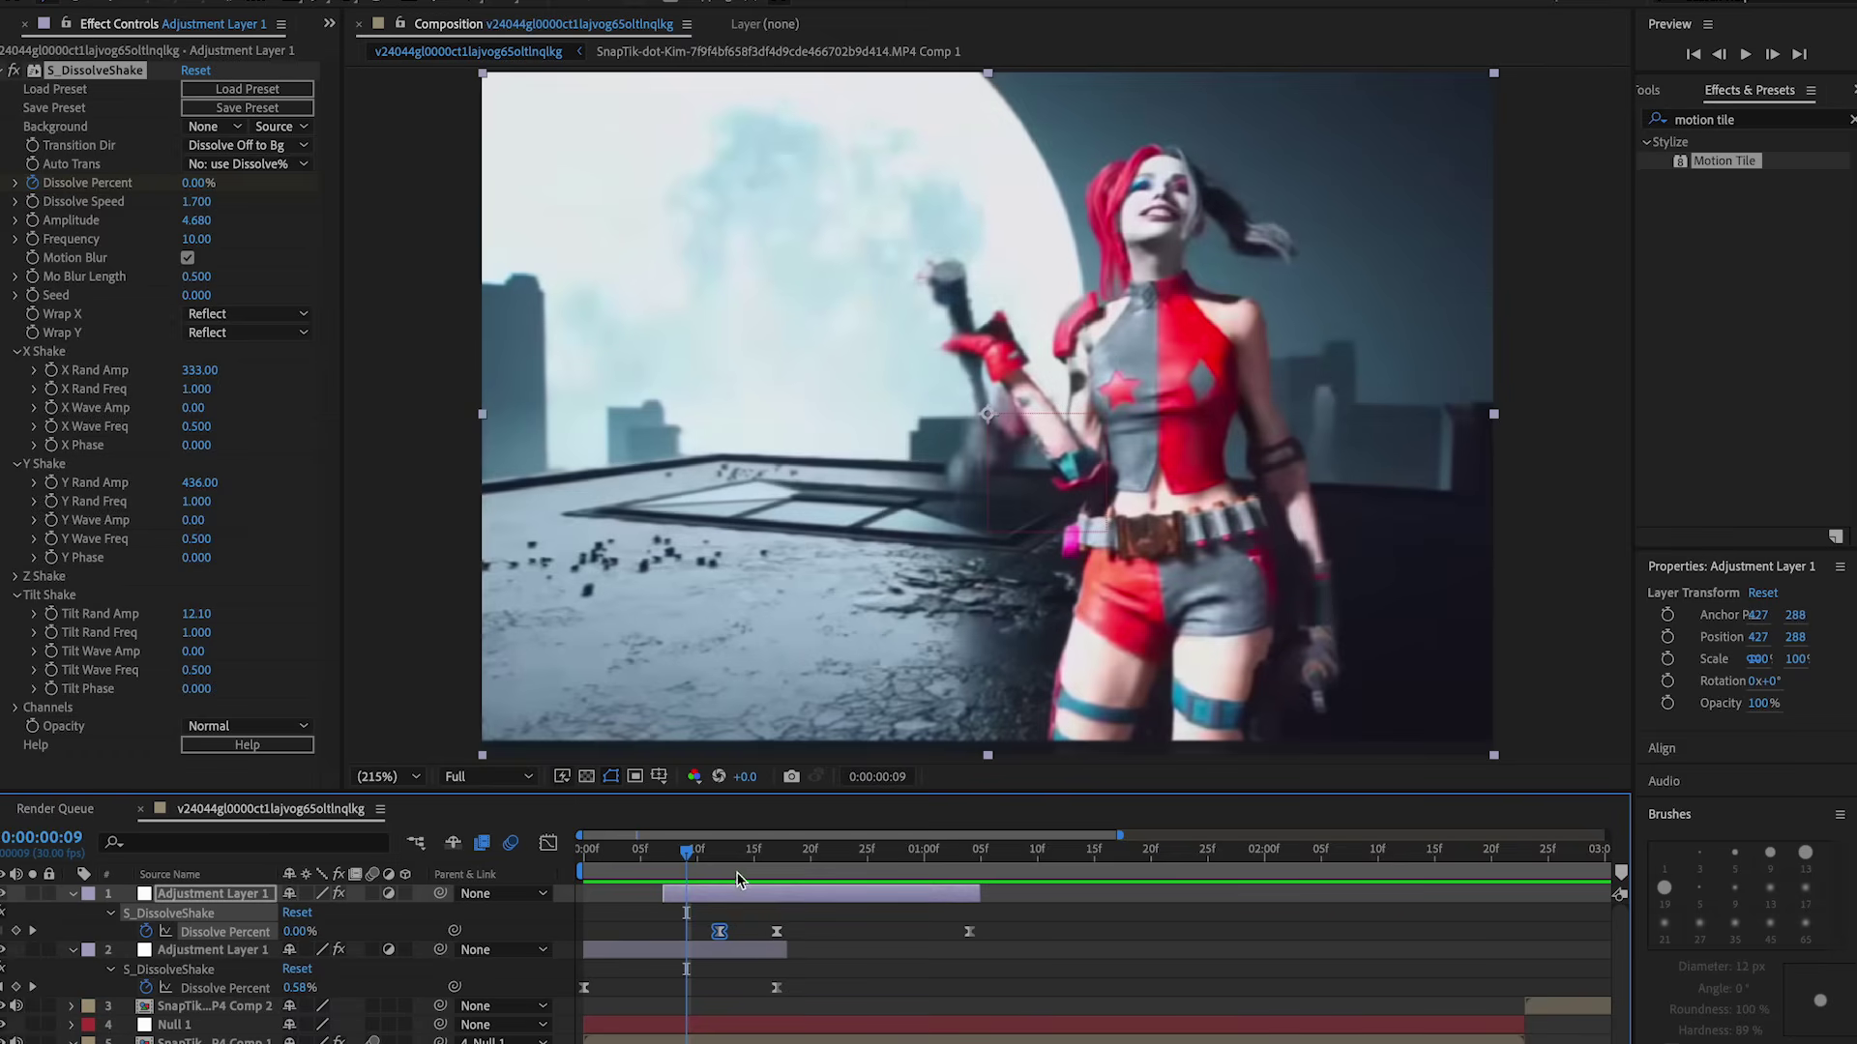
At 0:00:00:17, add a second null above Null 1, parent Null 1 to it, and reveal the new null's Scale
{"action": "left_click_drag", "start_coordinate": [736, 877], "coordinate": [782, 876]}
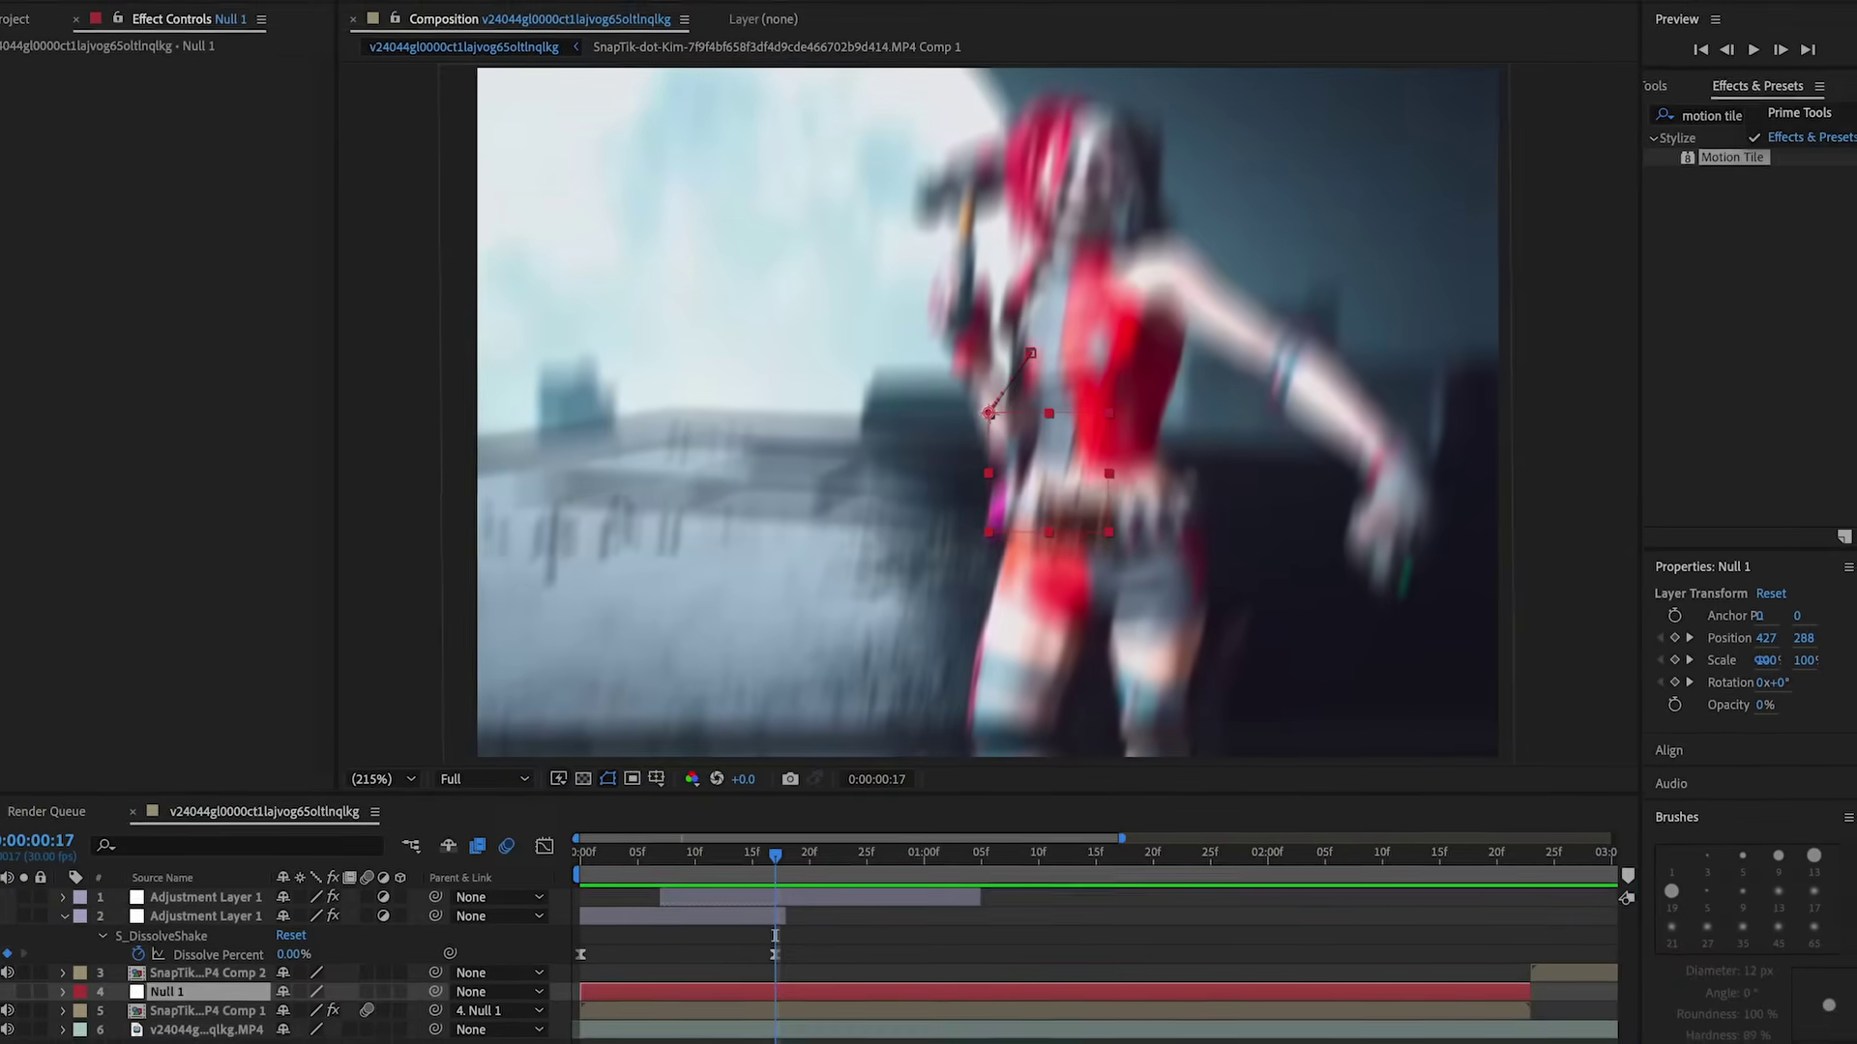
{"action": "key", "text": "ctrl+alt+shift+y"}
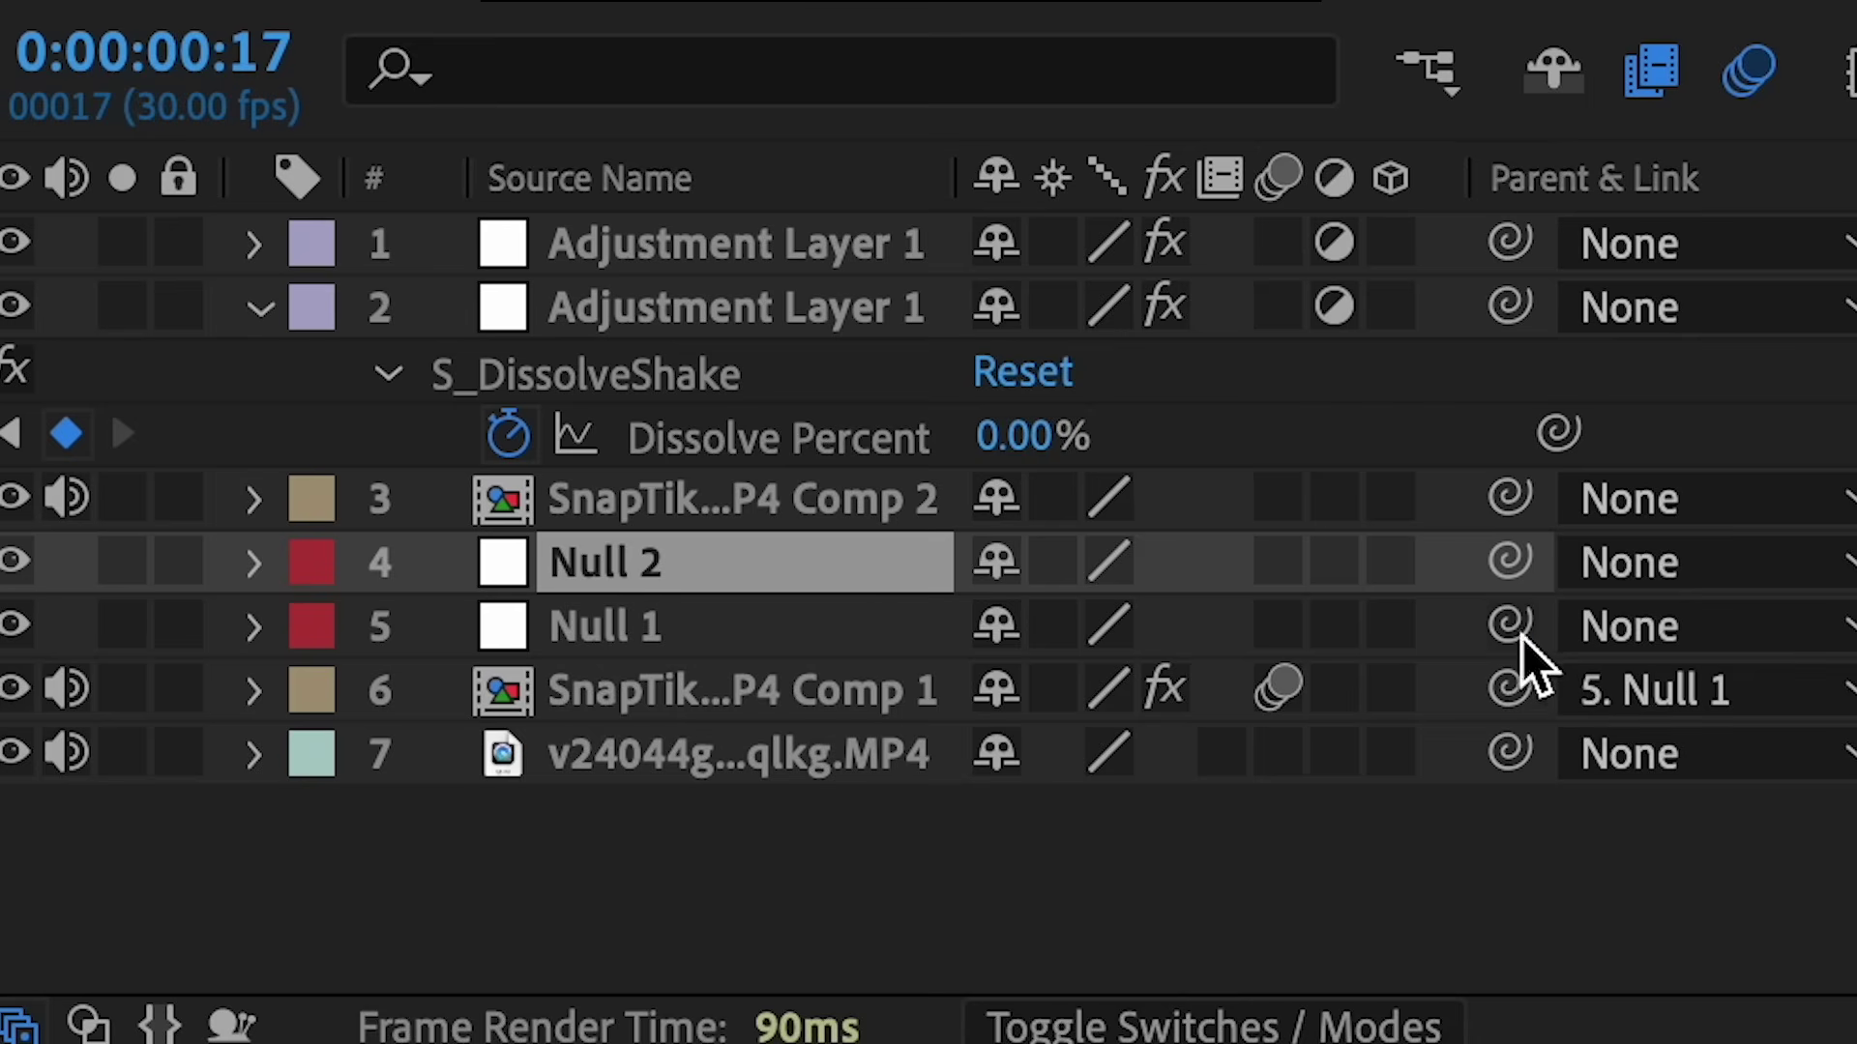
{"action": "left_click_drag", "start_coordinate": [1514, 627], "coordinate": [809, 582]}
{"action": "key", "text": "s"}
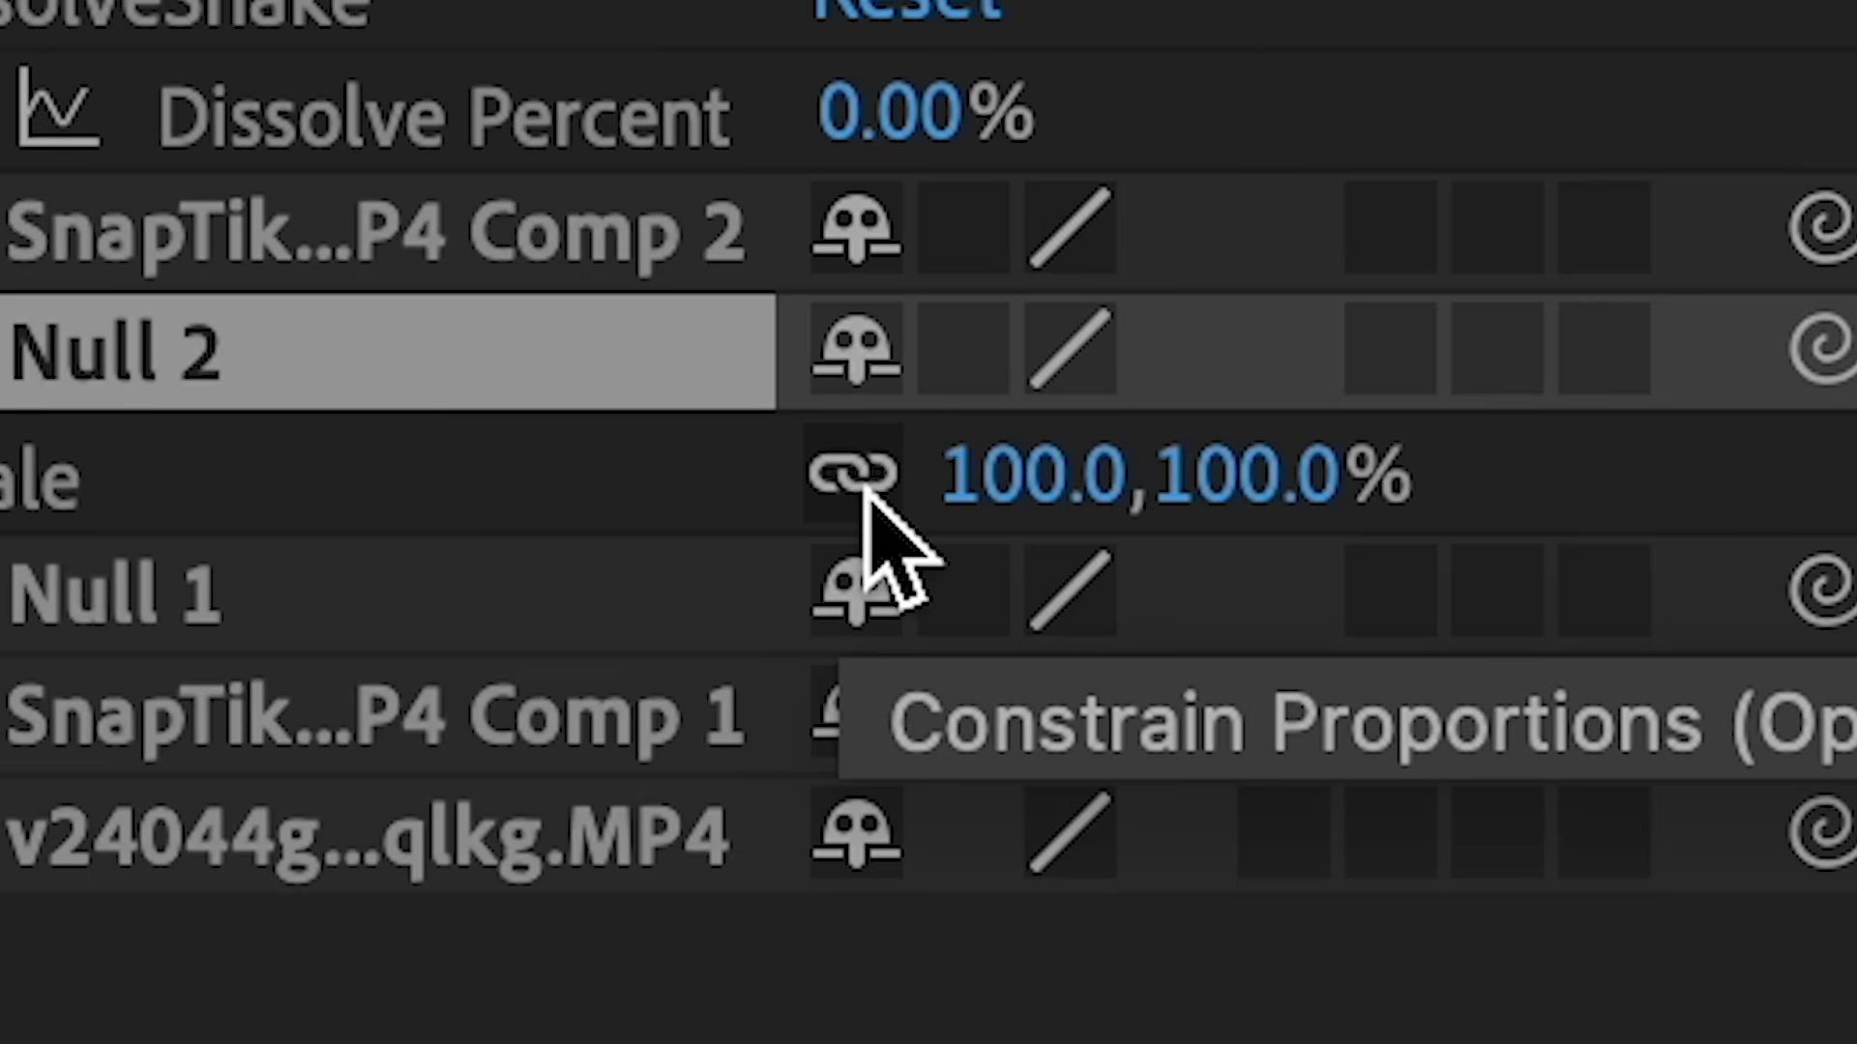
Unlink Null 2's Scale proportions, keyframe 100% at frame 17, and set the horizontal scale to 126% at frame 19
{"action": "left_click", "coordinate": [1000, 633]}
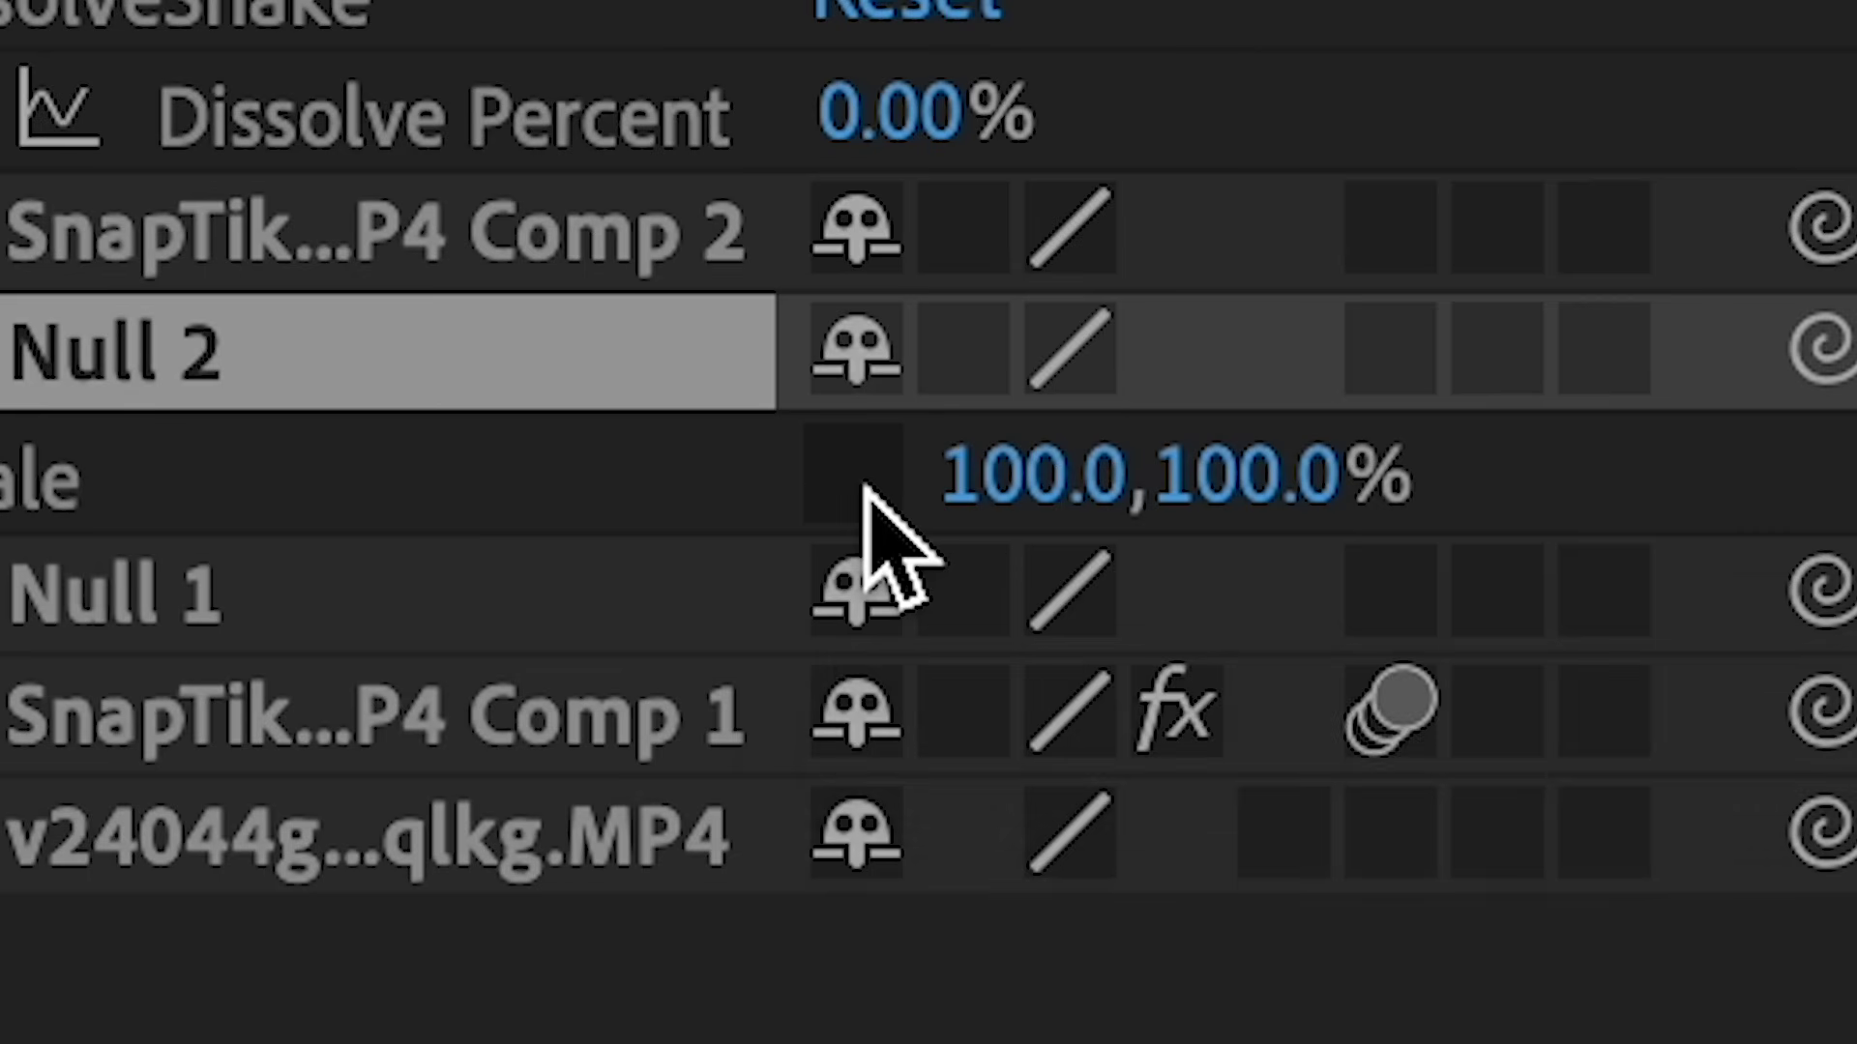
{"action": "left_click", "coordinate": [624, 522]}
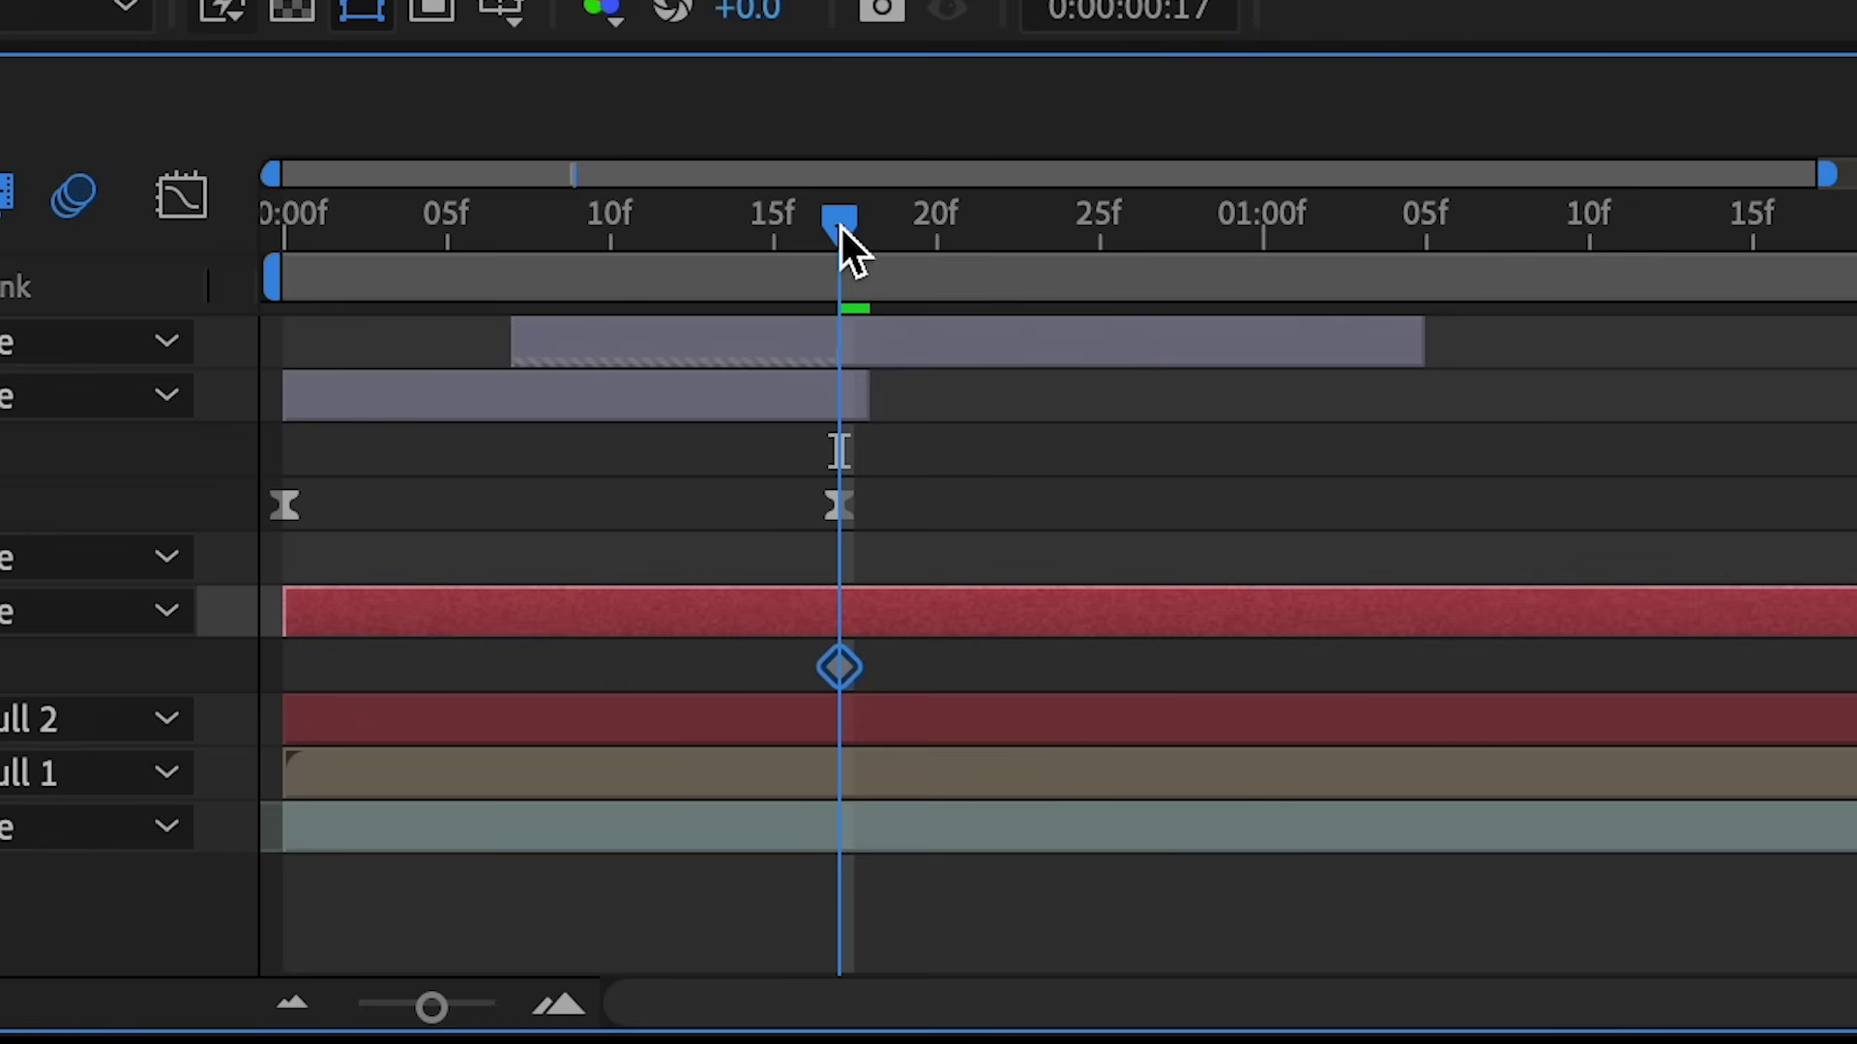
{"action": "left_click_drag", "start_coordinate": [842, 232], "coordinate": [919, 235]}
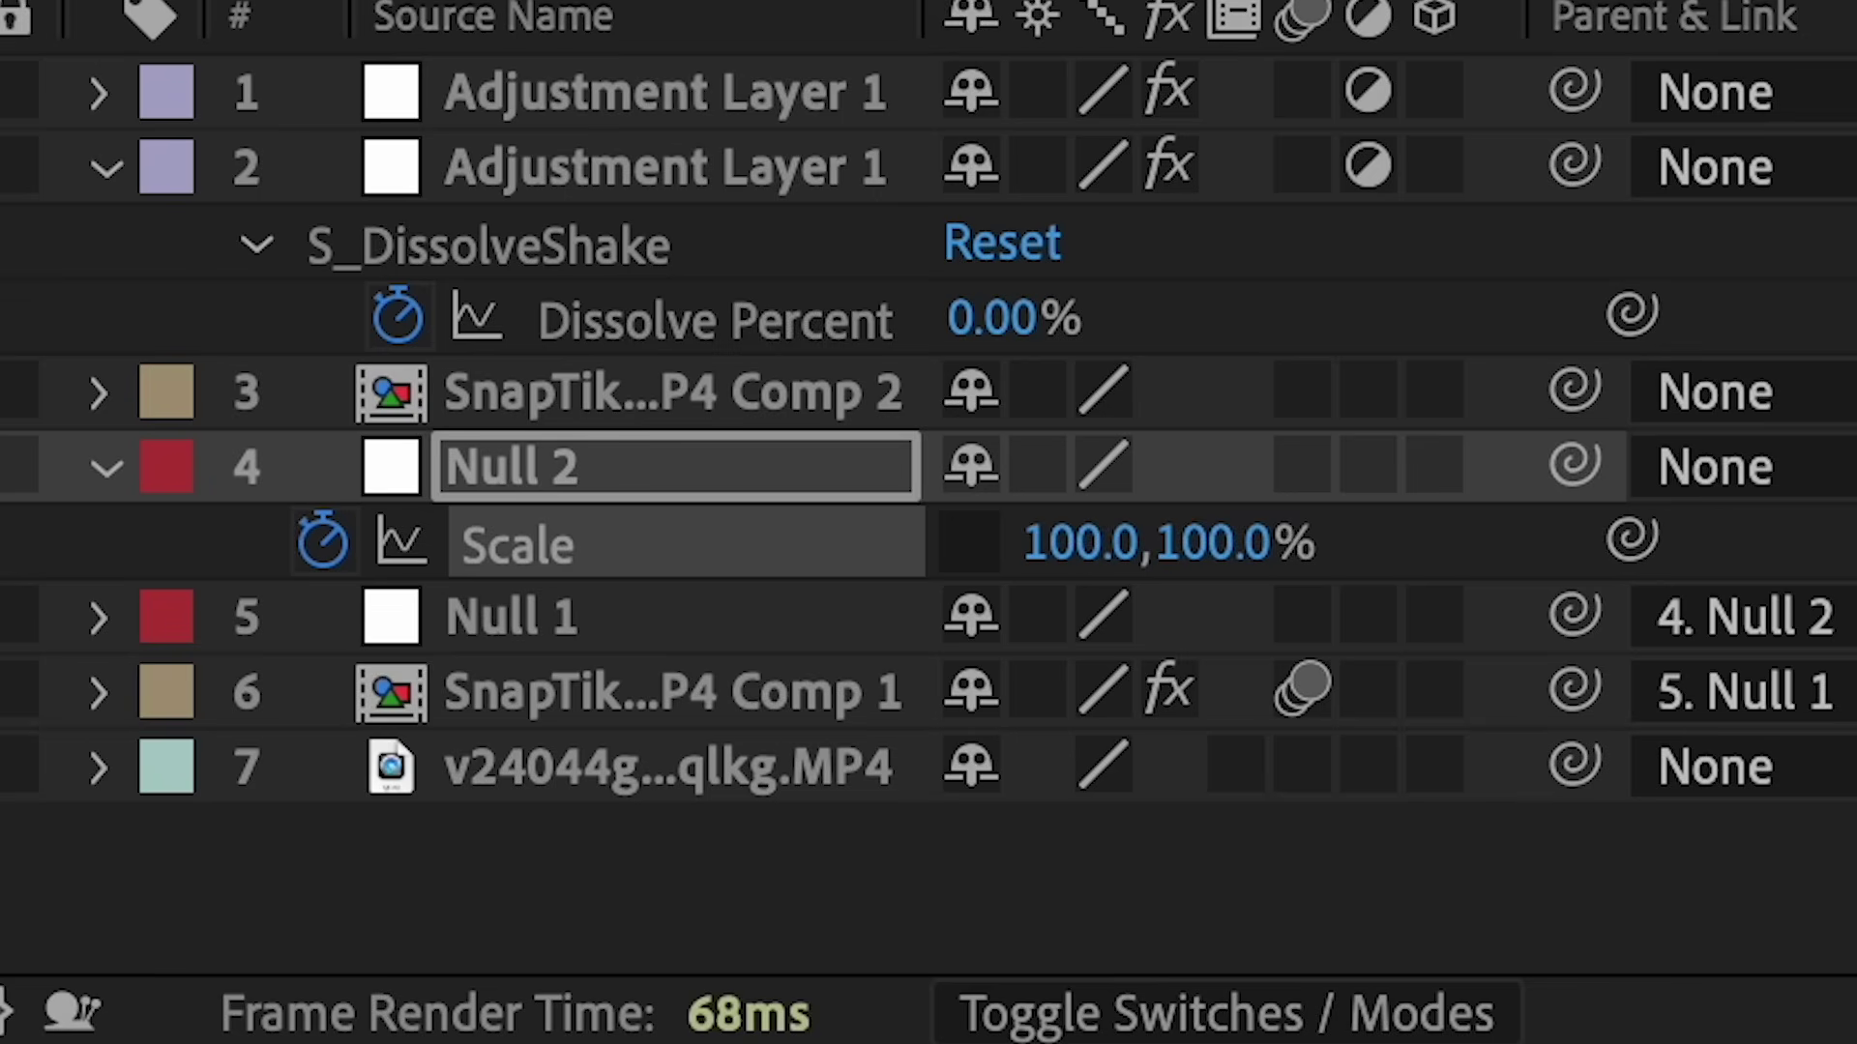
{"action": "left_click_drag", "start_coordinate": [1228, 561], "coordinate": [1217, 554]}
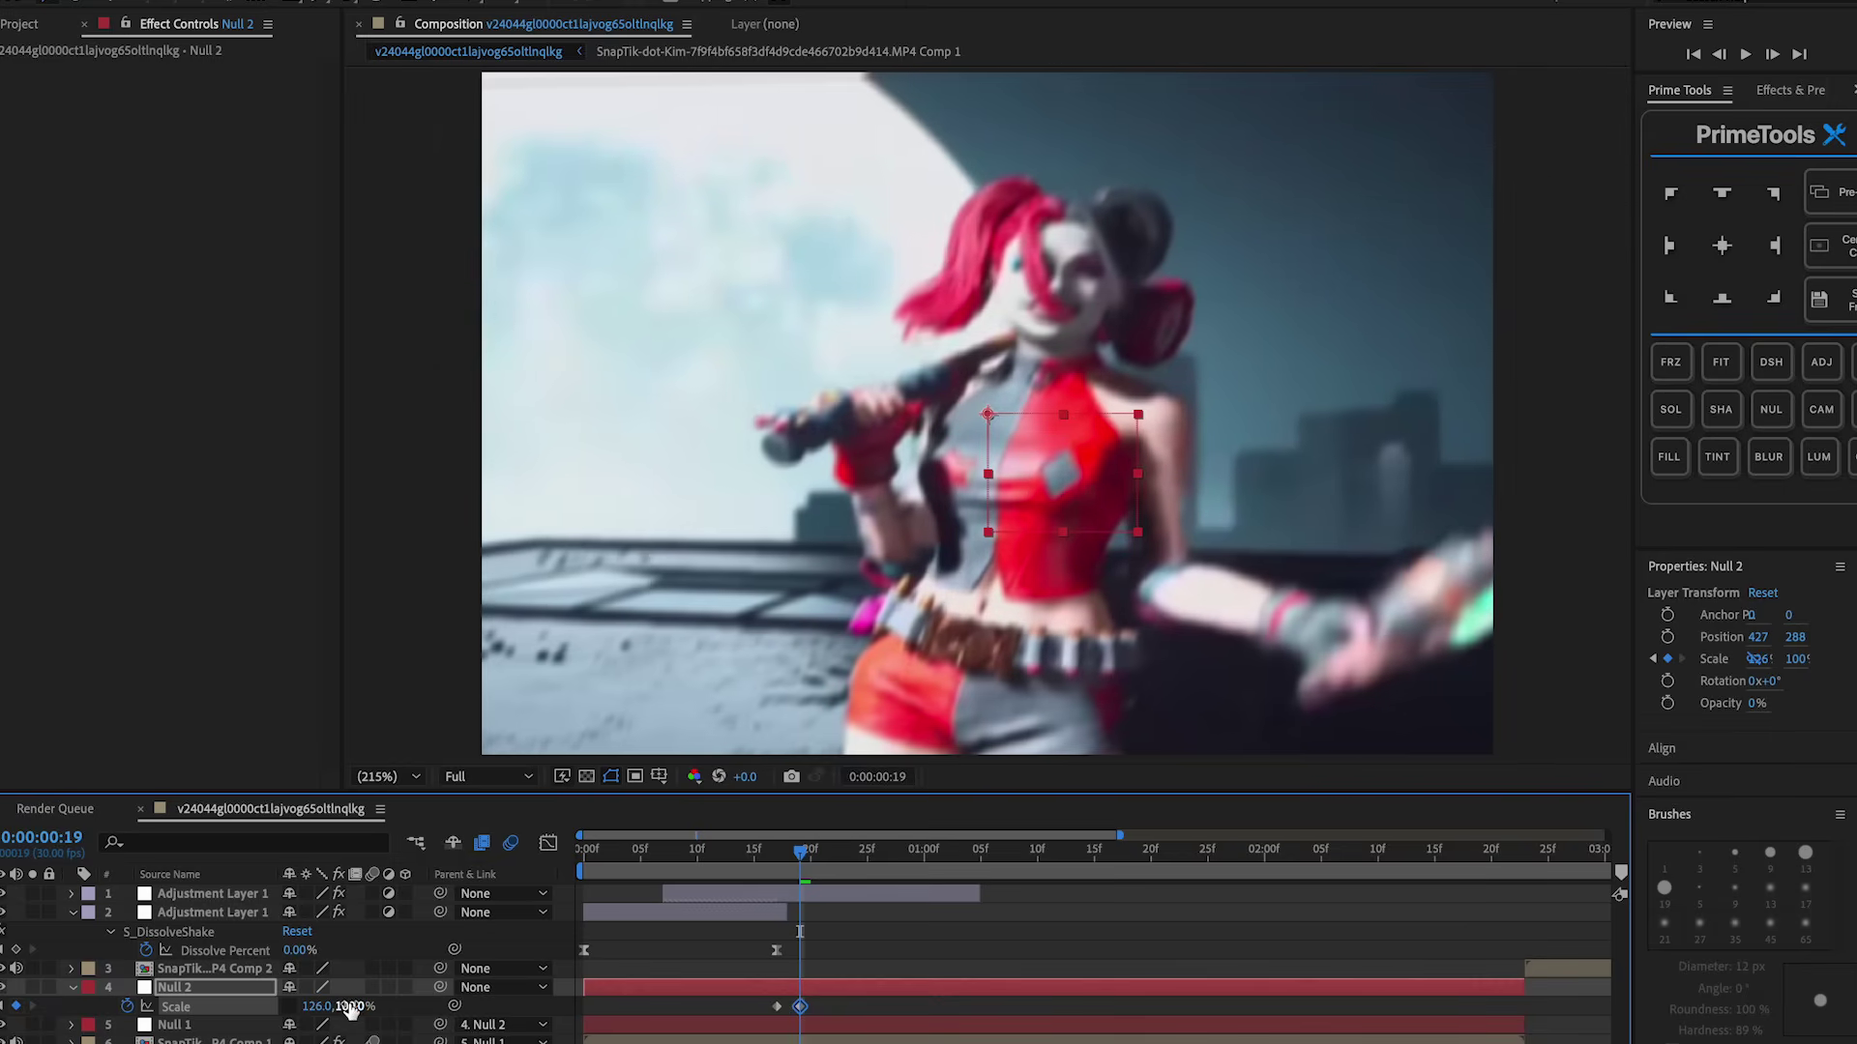
Keyframe Null 2's horizontal scale at 78% on 0:00:00:24, 107% on 0:00:01:05 and 100% on 0:00:01:12, and preview it
{"action": "left_click_drag", "start_coordinate": [817, 864], "coordinate": [856, 865]}
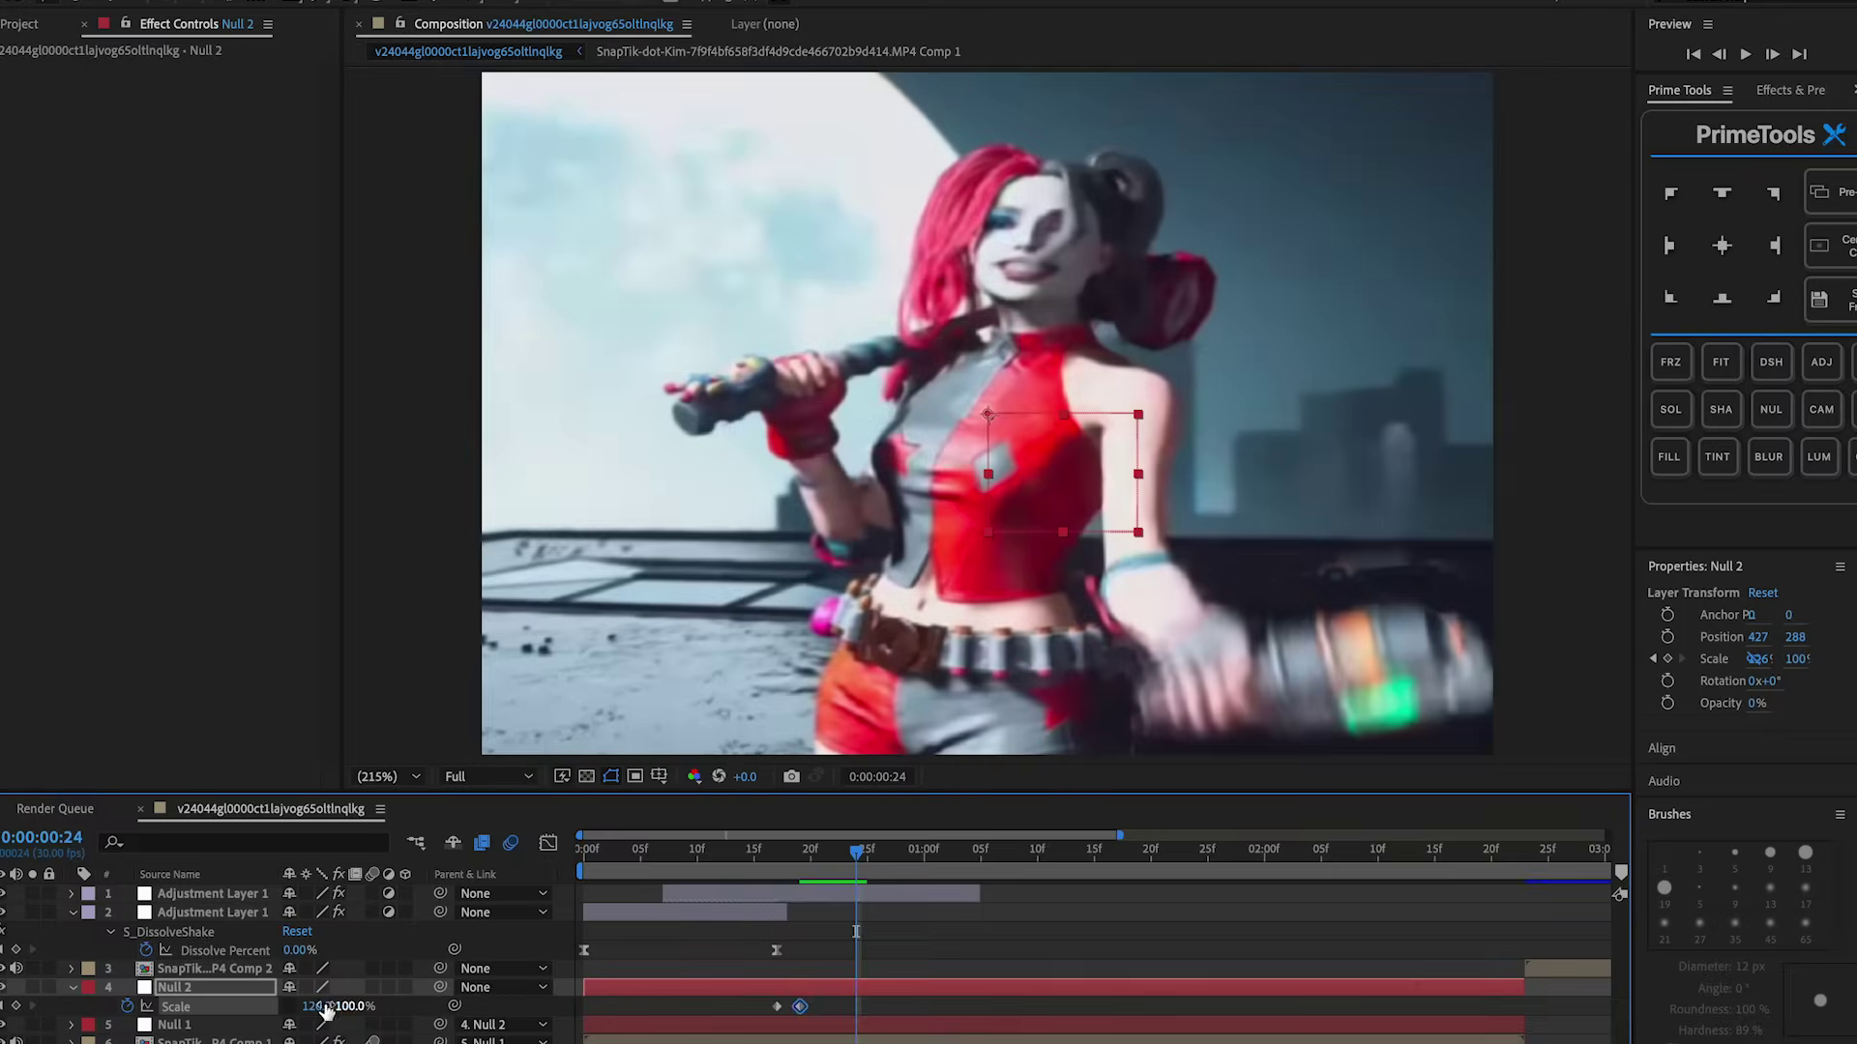
{"action": "left_click_drag", "start_coordinate": [311, 1007], "coordinate": [270, 1011]}
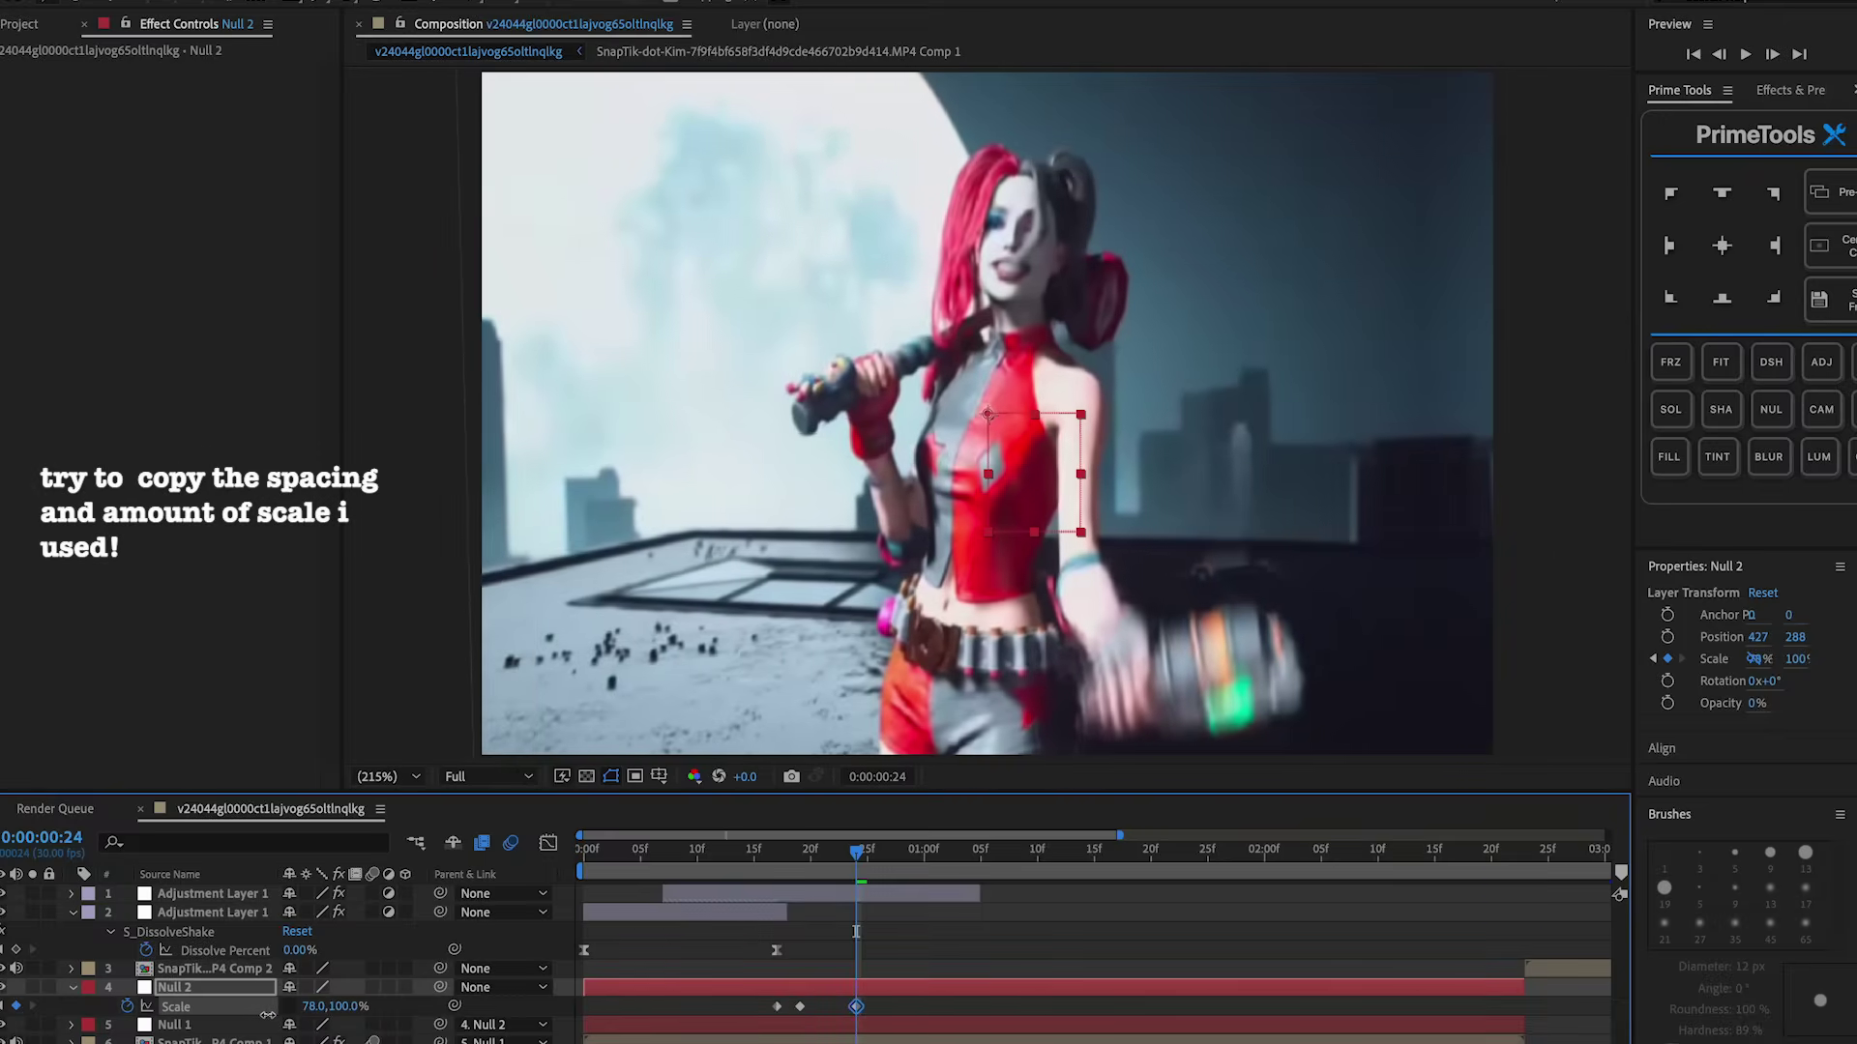
{"action": "left_click_drag", "start_coordinate": [866, 863], "coordinate": [980, 862]}
{"action": "left_click_drag", "start_coordinate": [319, 1013], "coordinate": [349, 1008]}
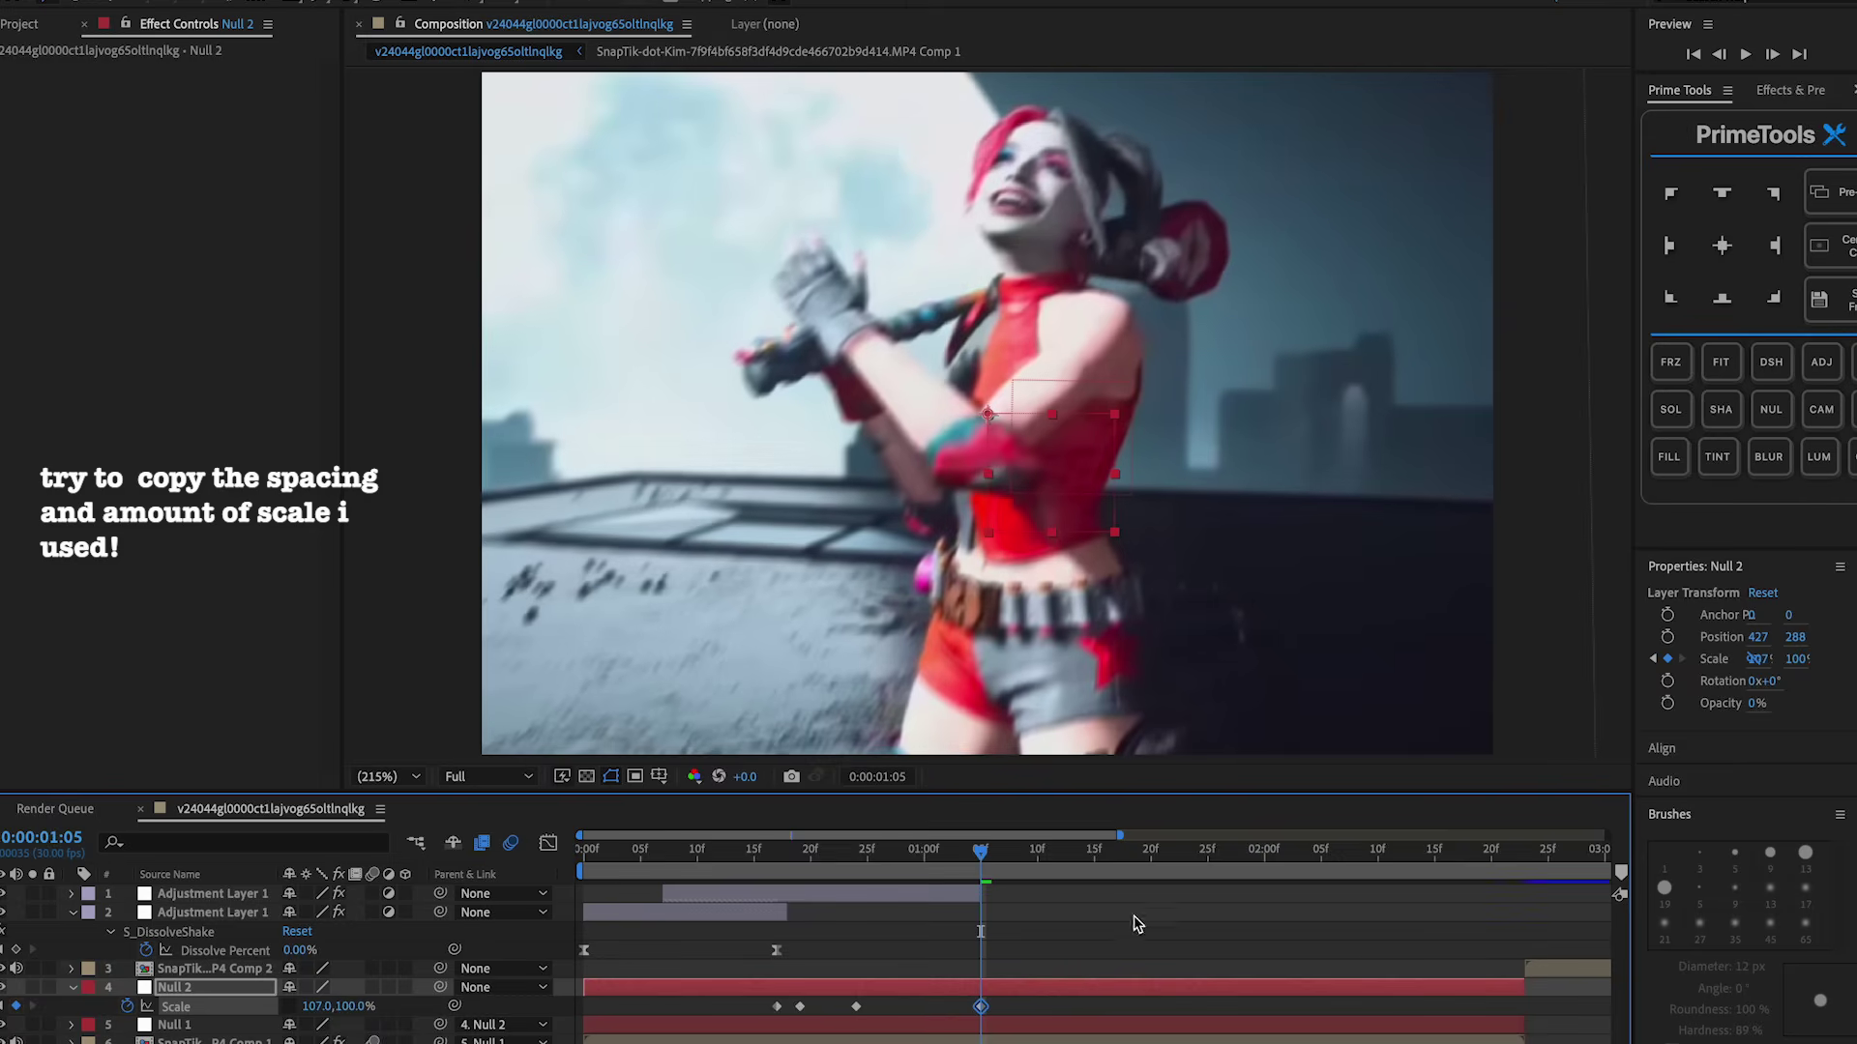
{"action": "left_click", "coordinate": [1058, 860]}
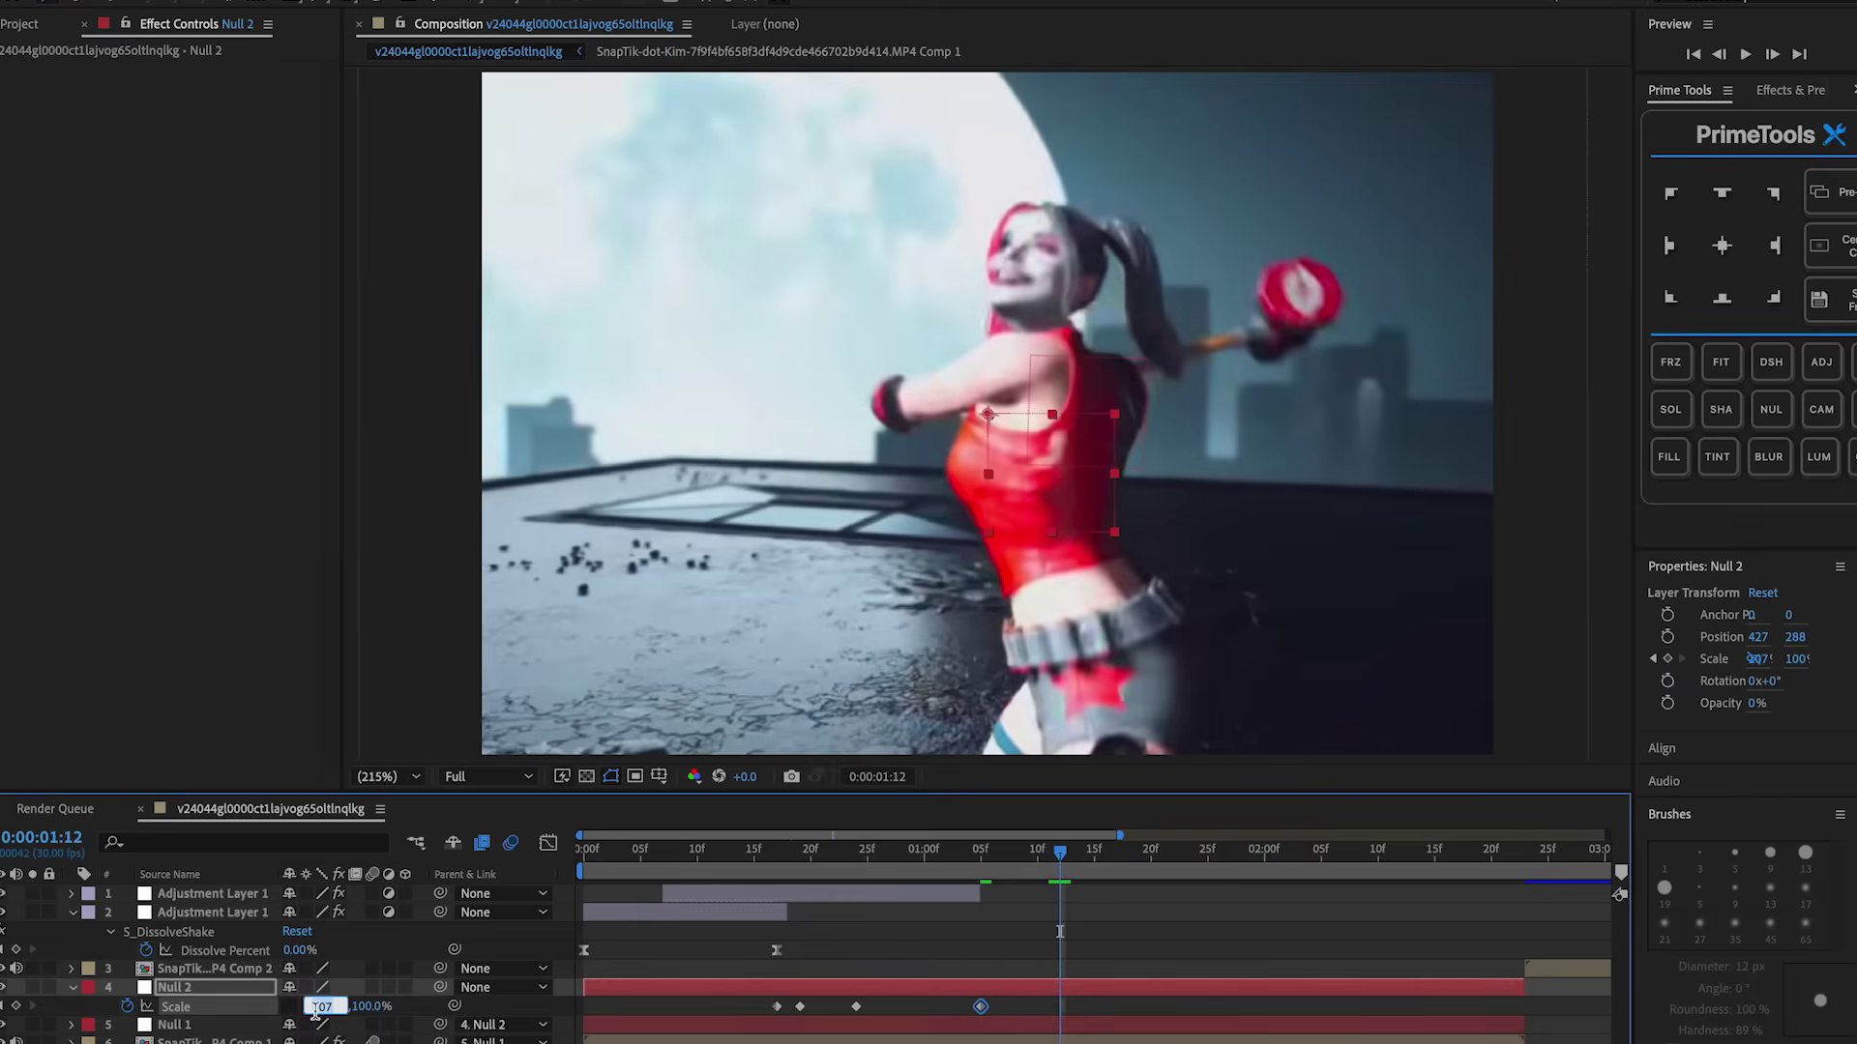
{"action": "key", "text": "space"}
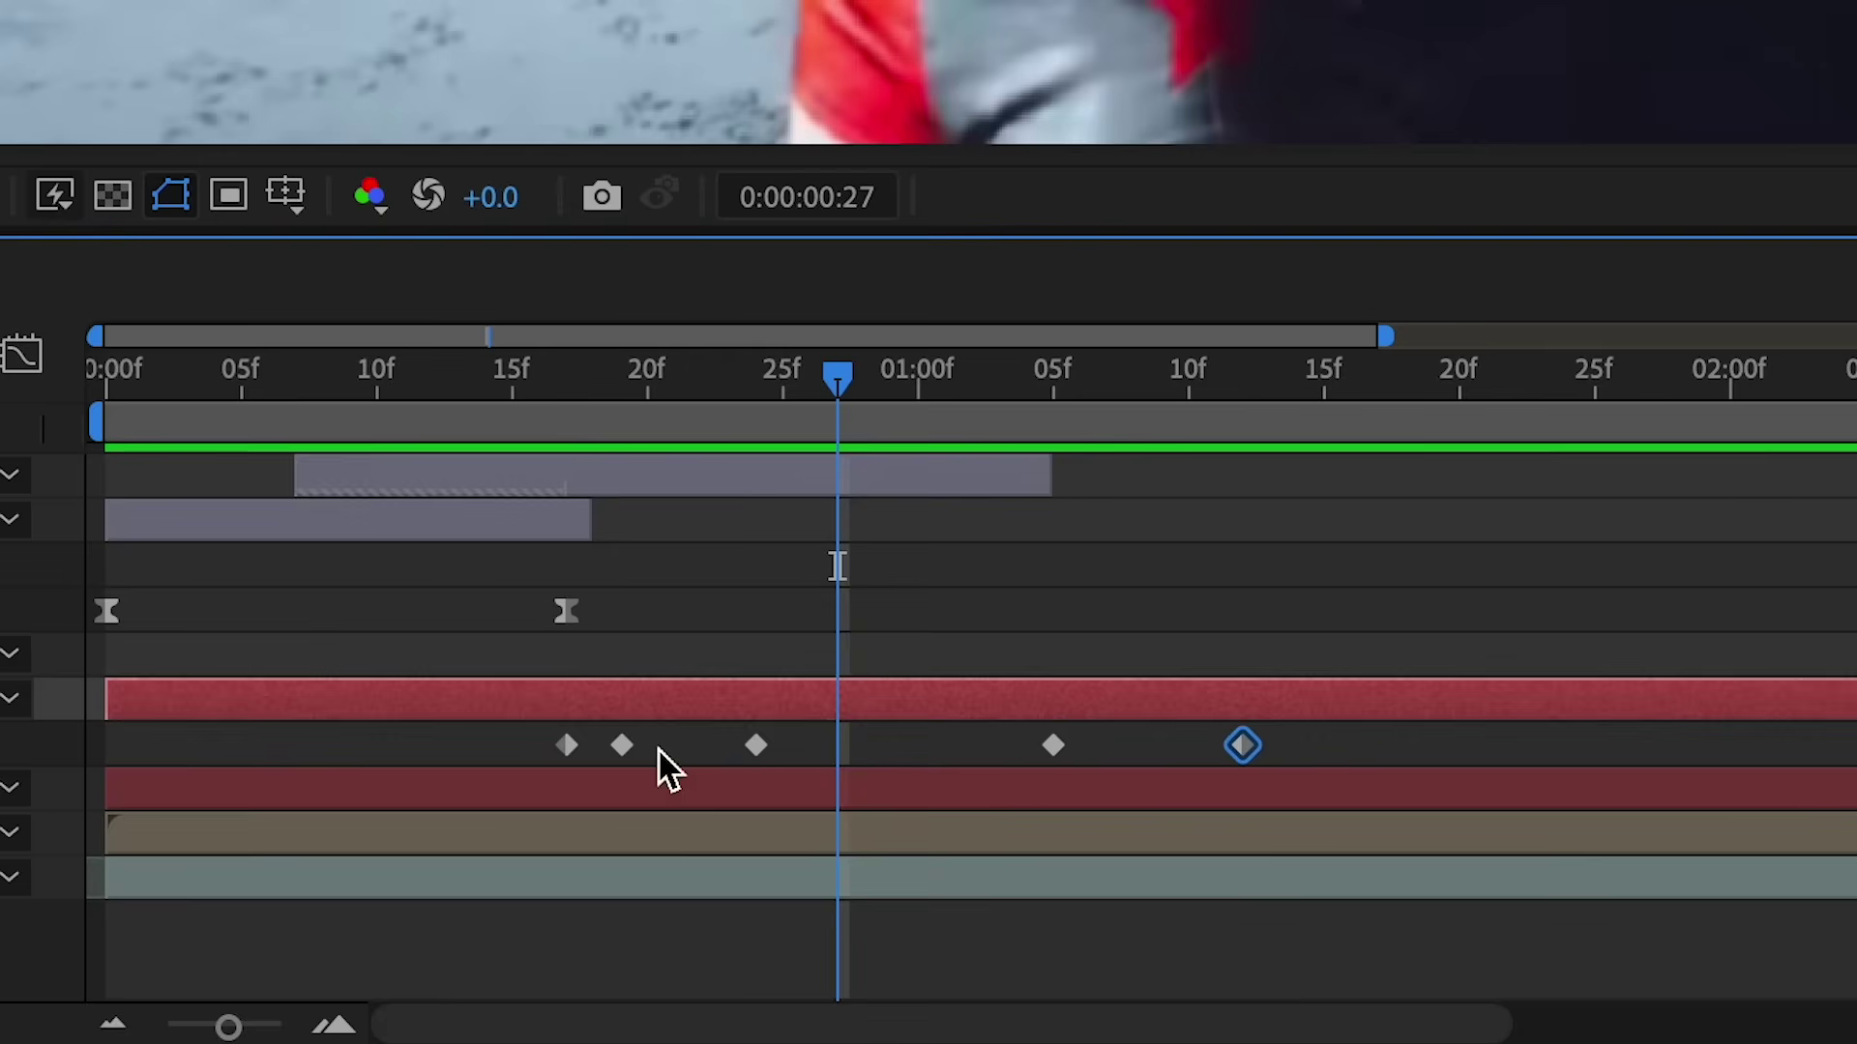
Retime Null 2's Scale keyframes to frames 15, 17, 21, 26 and 0:00:01:04, and ease them
{"action": "left_click", "coordinate": [622, 746]}
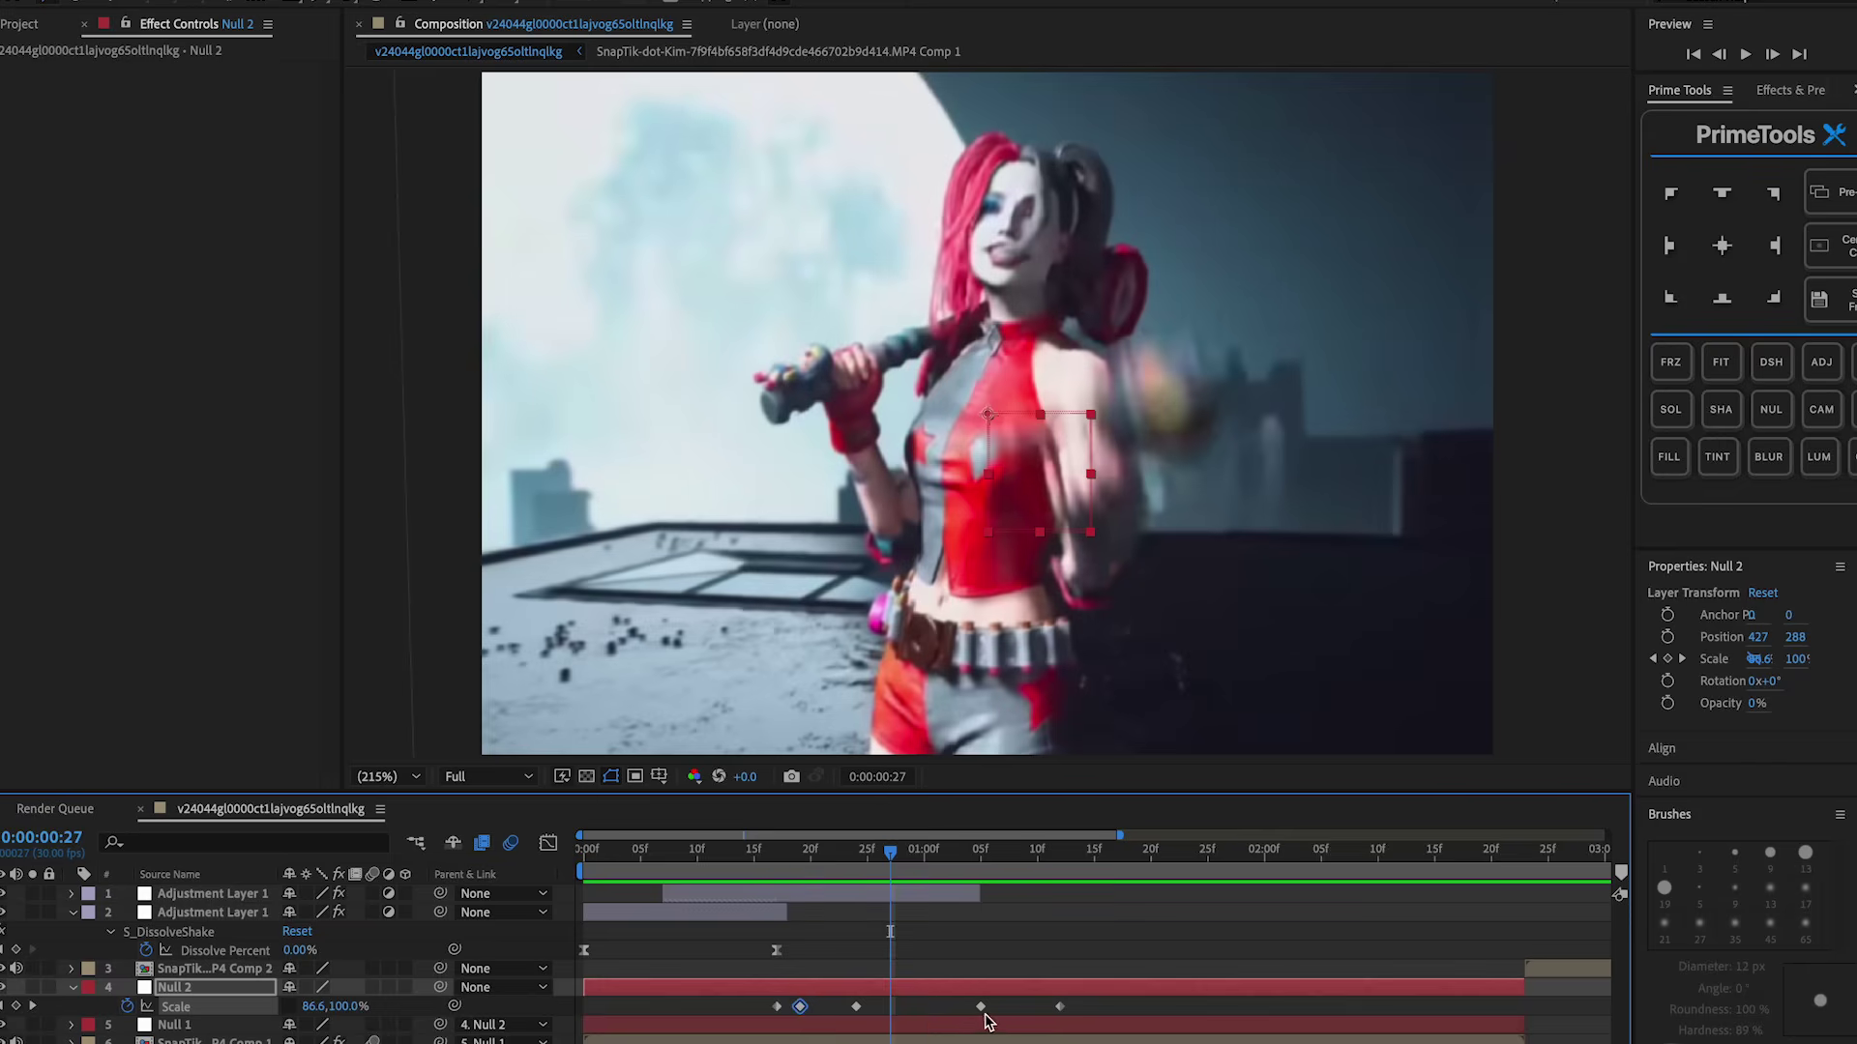
{"action": "left_click_drag", "start_coordinate": [983, 1008], "coordinate": [937, 1011]}
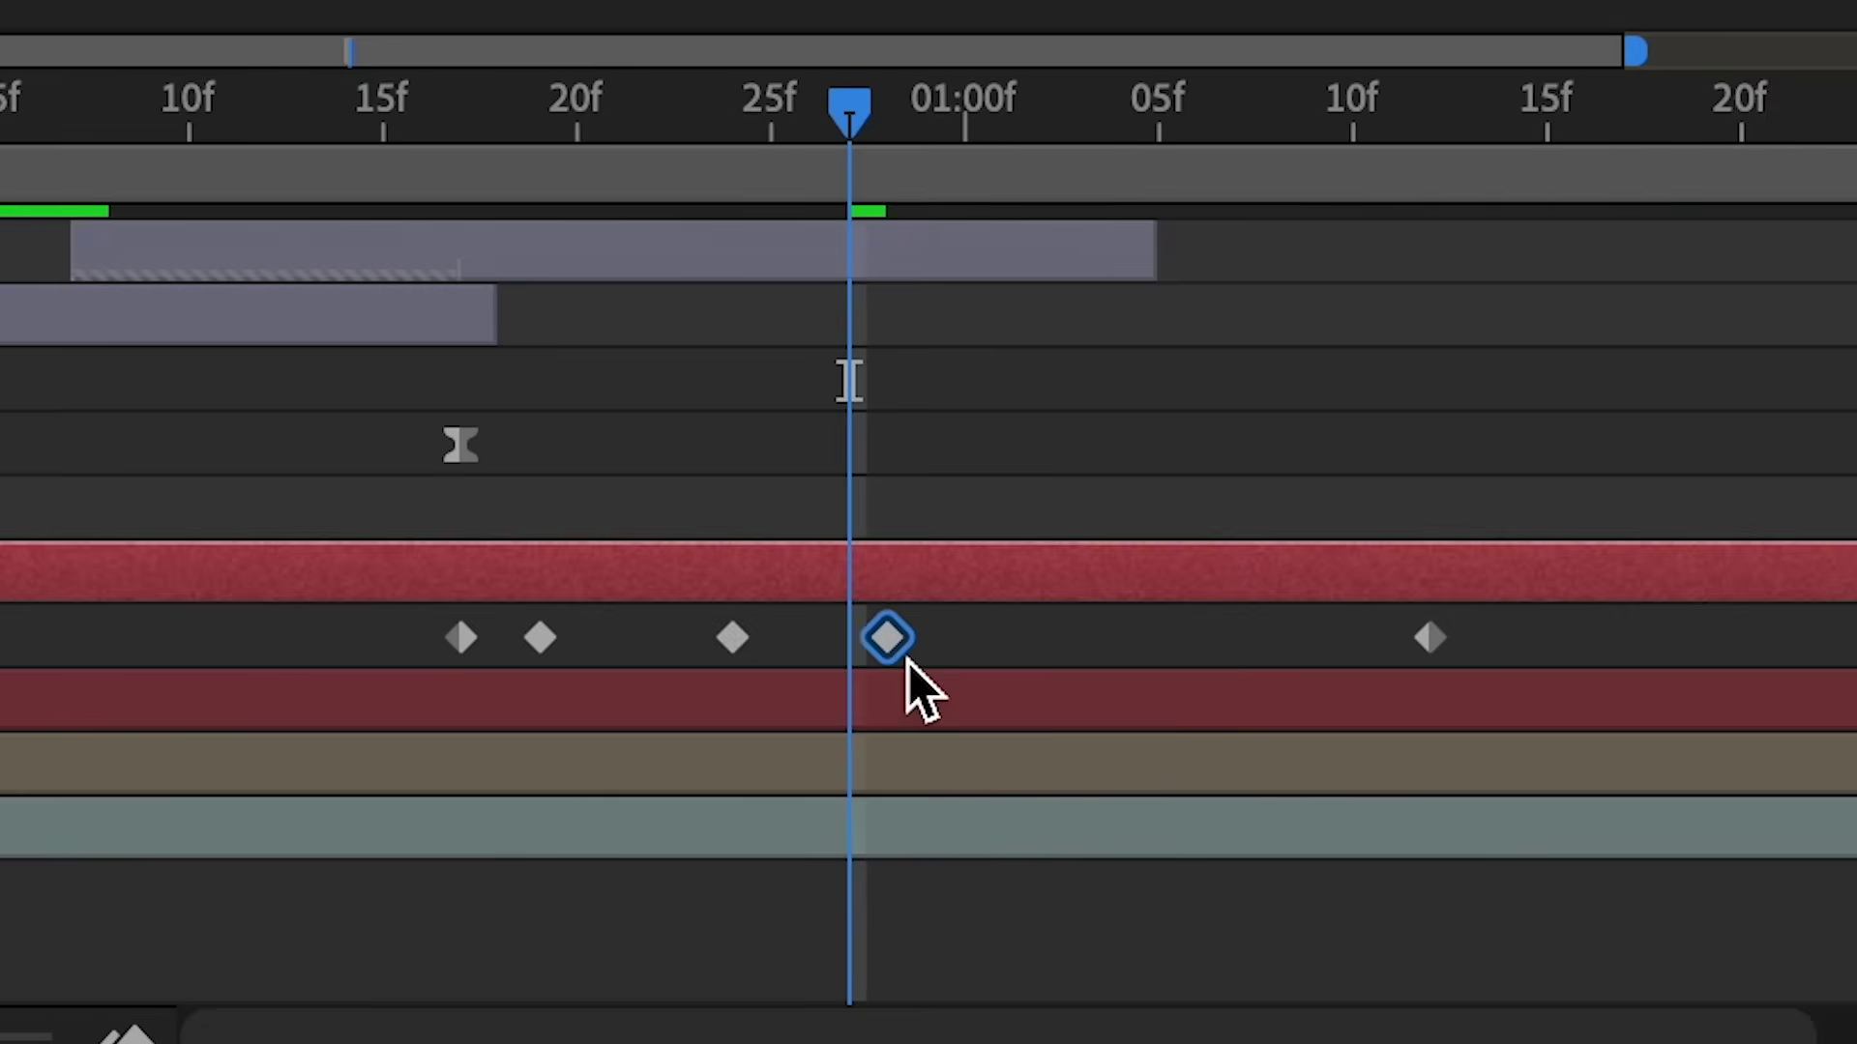
{"action": "left_click_drag", "start_coordinate": [746, 642], "coordinate": [706, 645]}
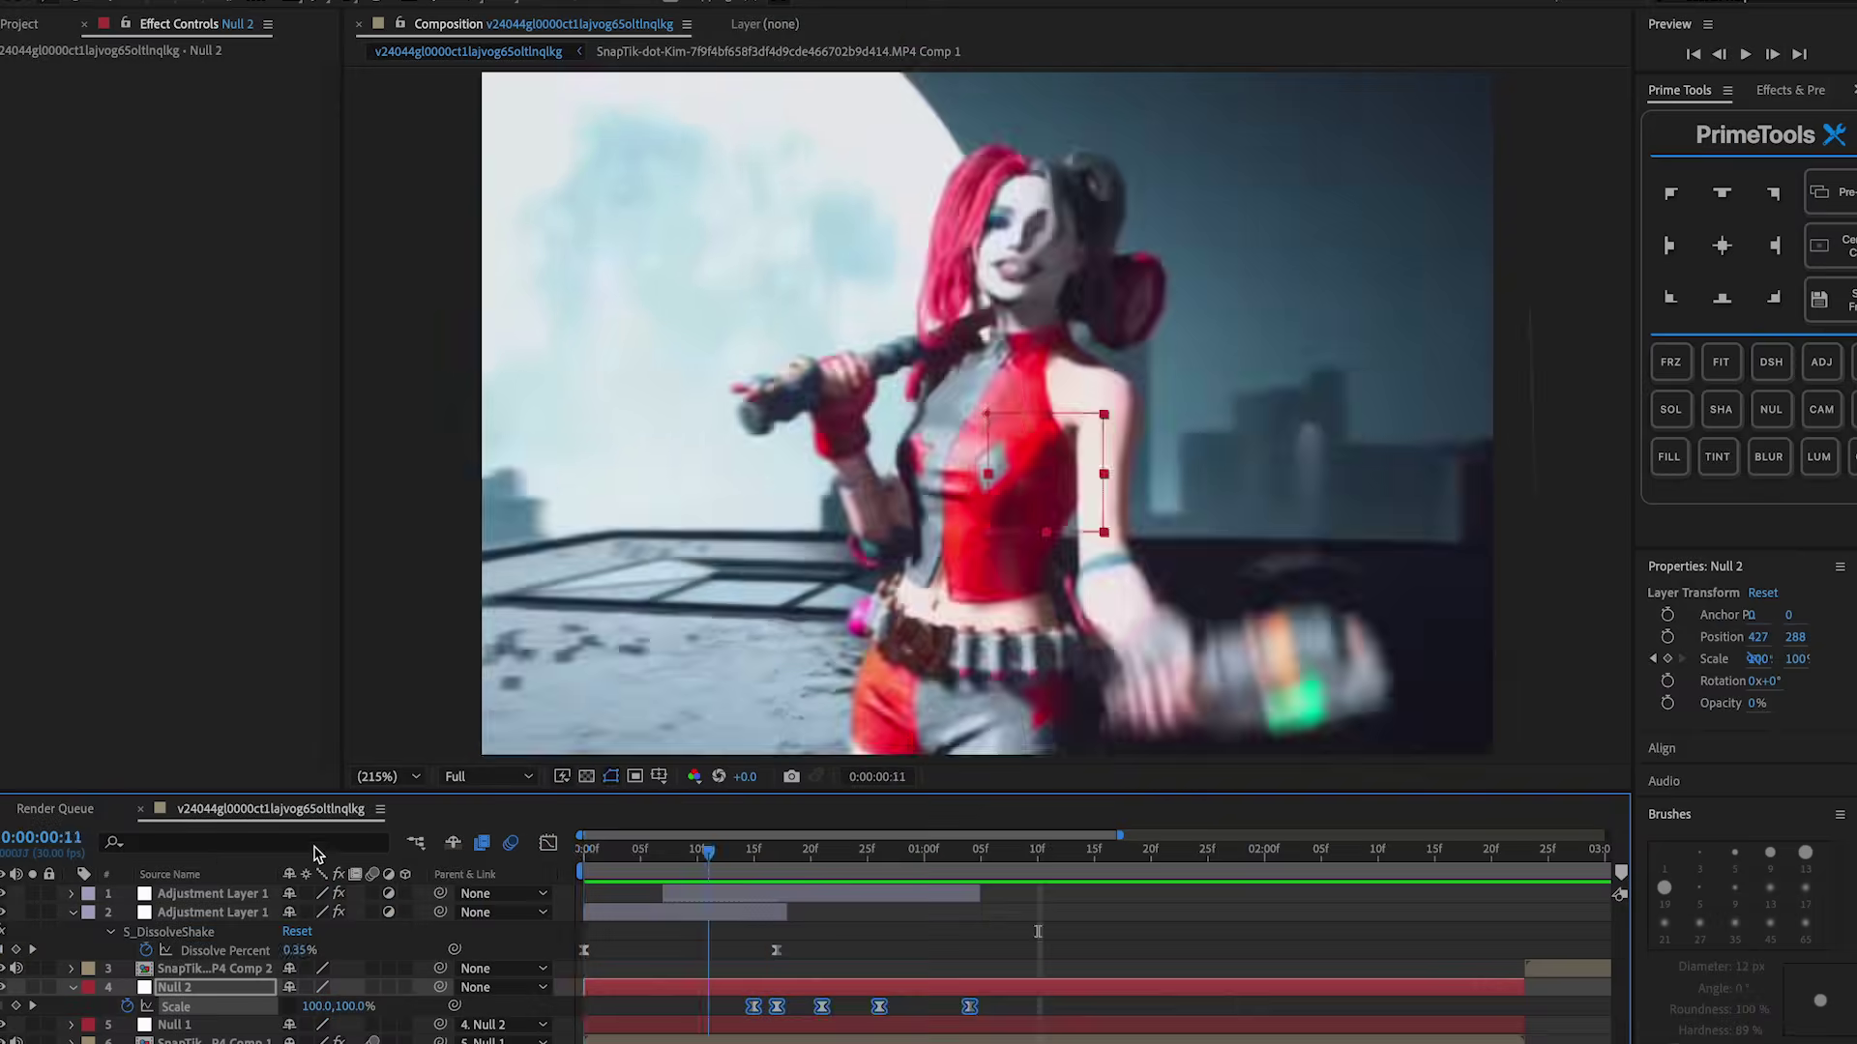
Duplicate the topmost S_DissolveShake adjustment layer, start the copy at 0:00:00:24, reveal its keyframes and preview the edit
{"action": "left_click", "coordinate": [857, 849]}
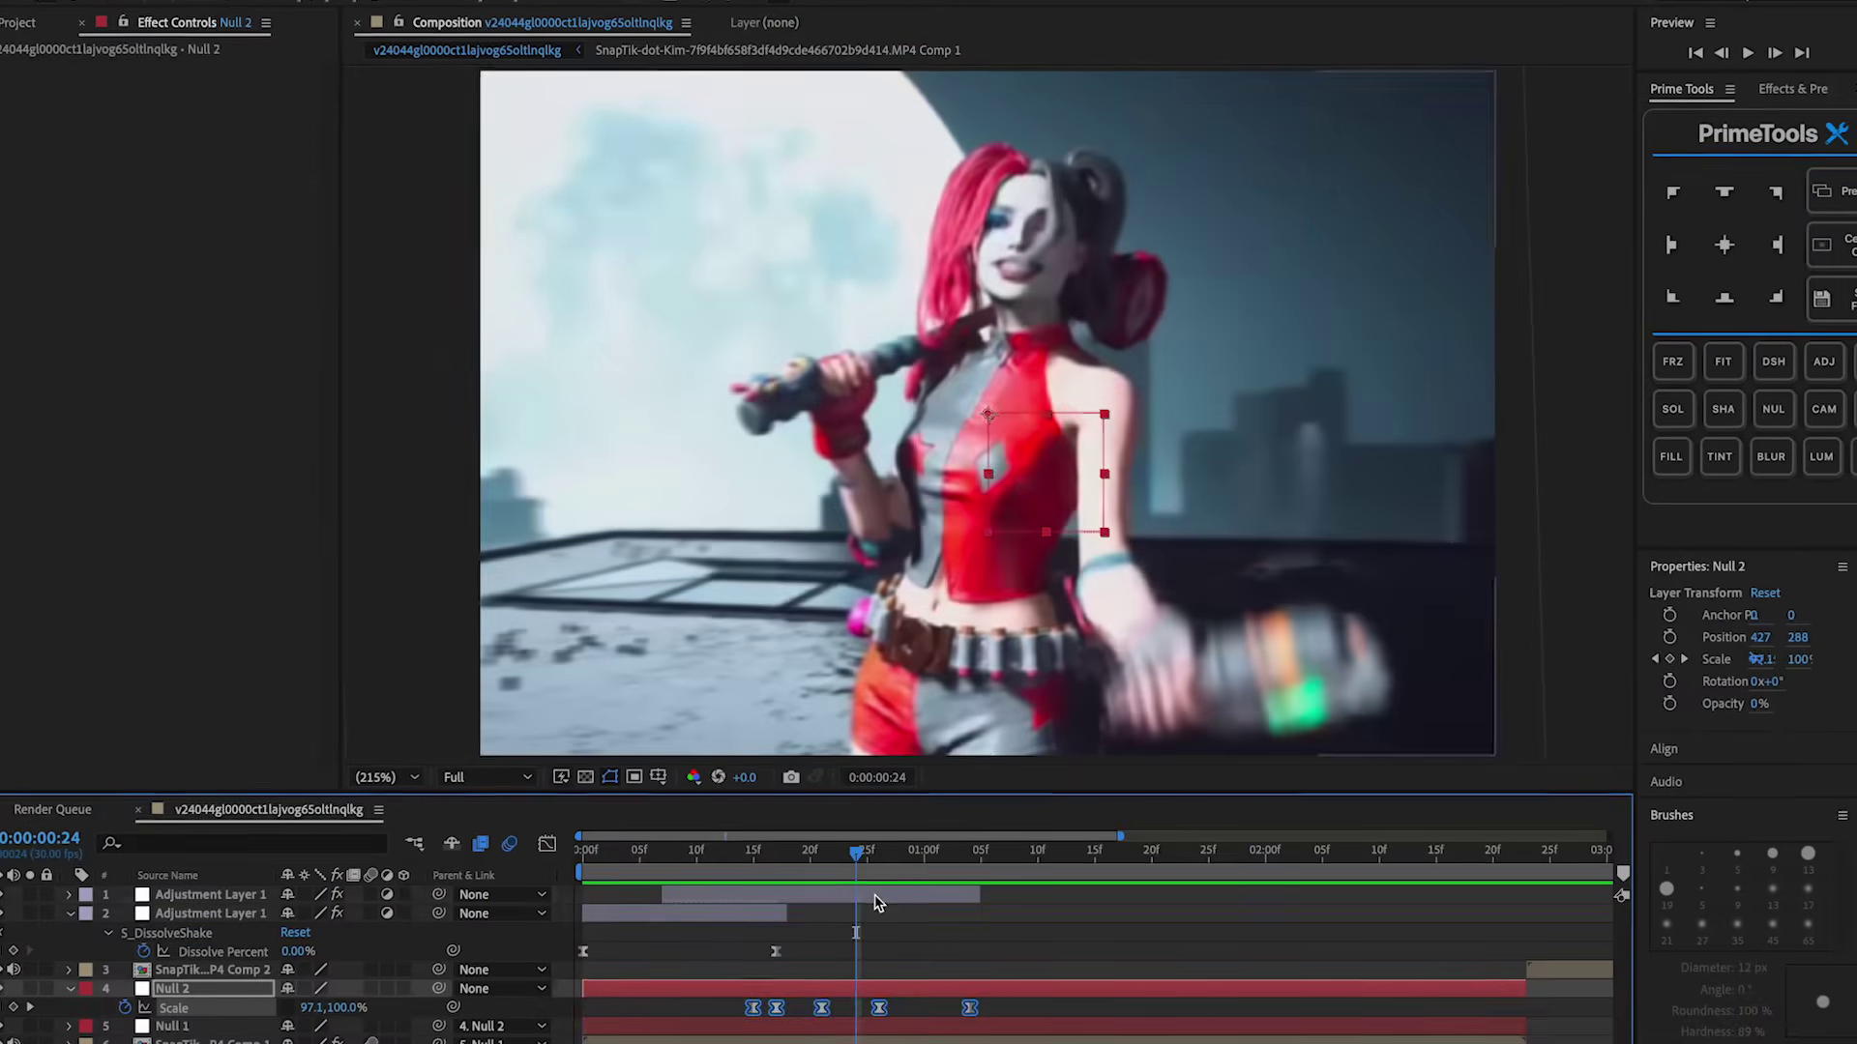
{"action": "left_click", "coordinate": [876, 895]}
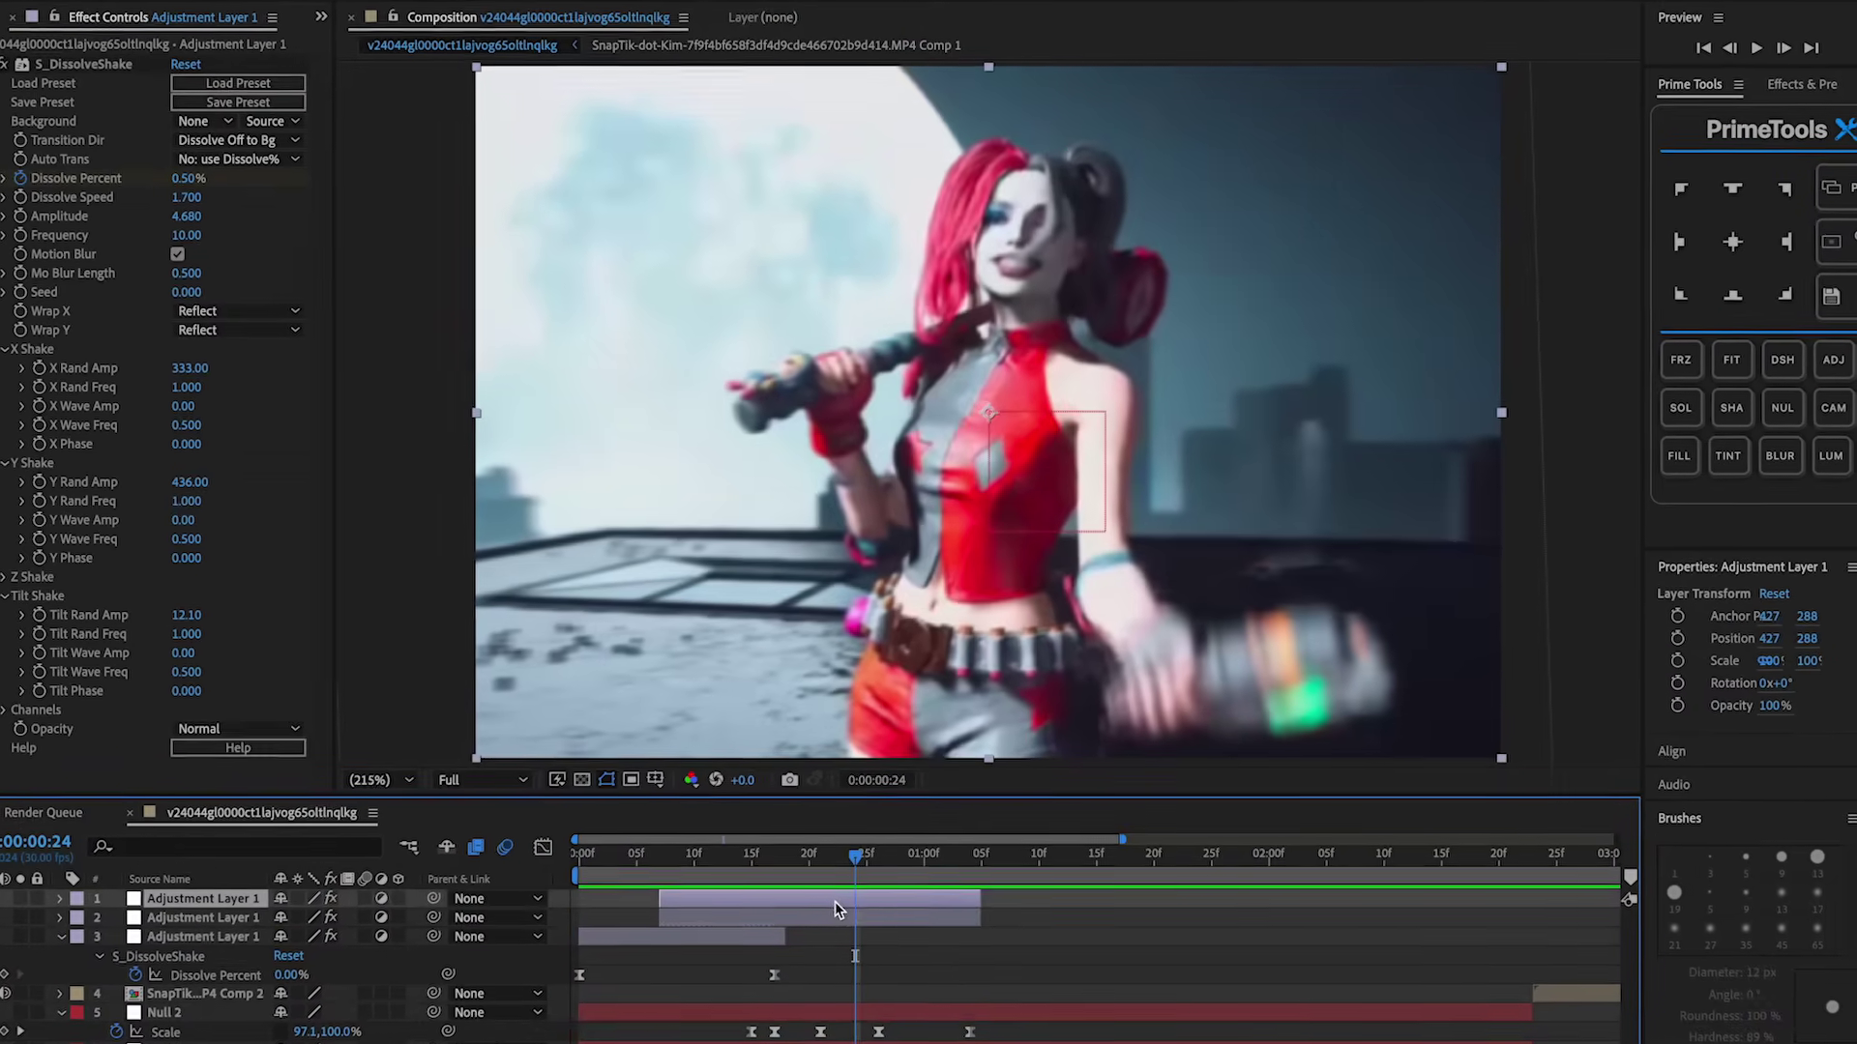
{"action": "key", "text": "ctrl+d"}
{"action": "left_click_drag", "start_coordinate": [833, 901], "coordinate": [1027, 913]}
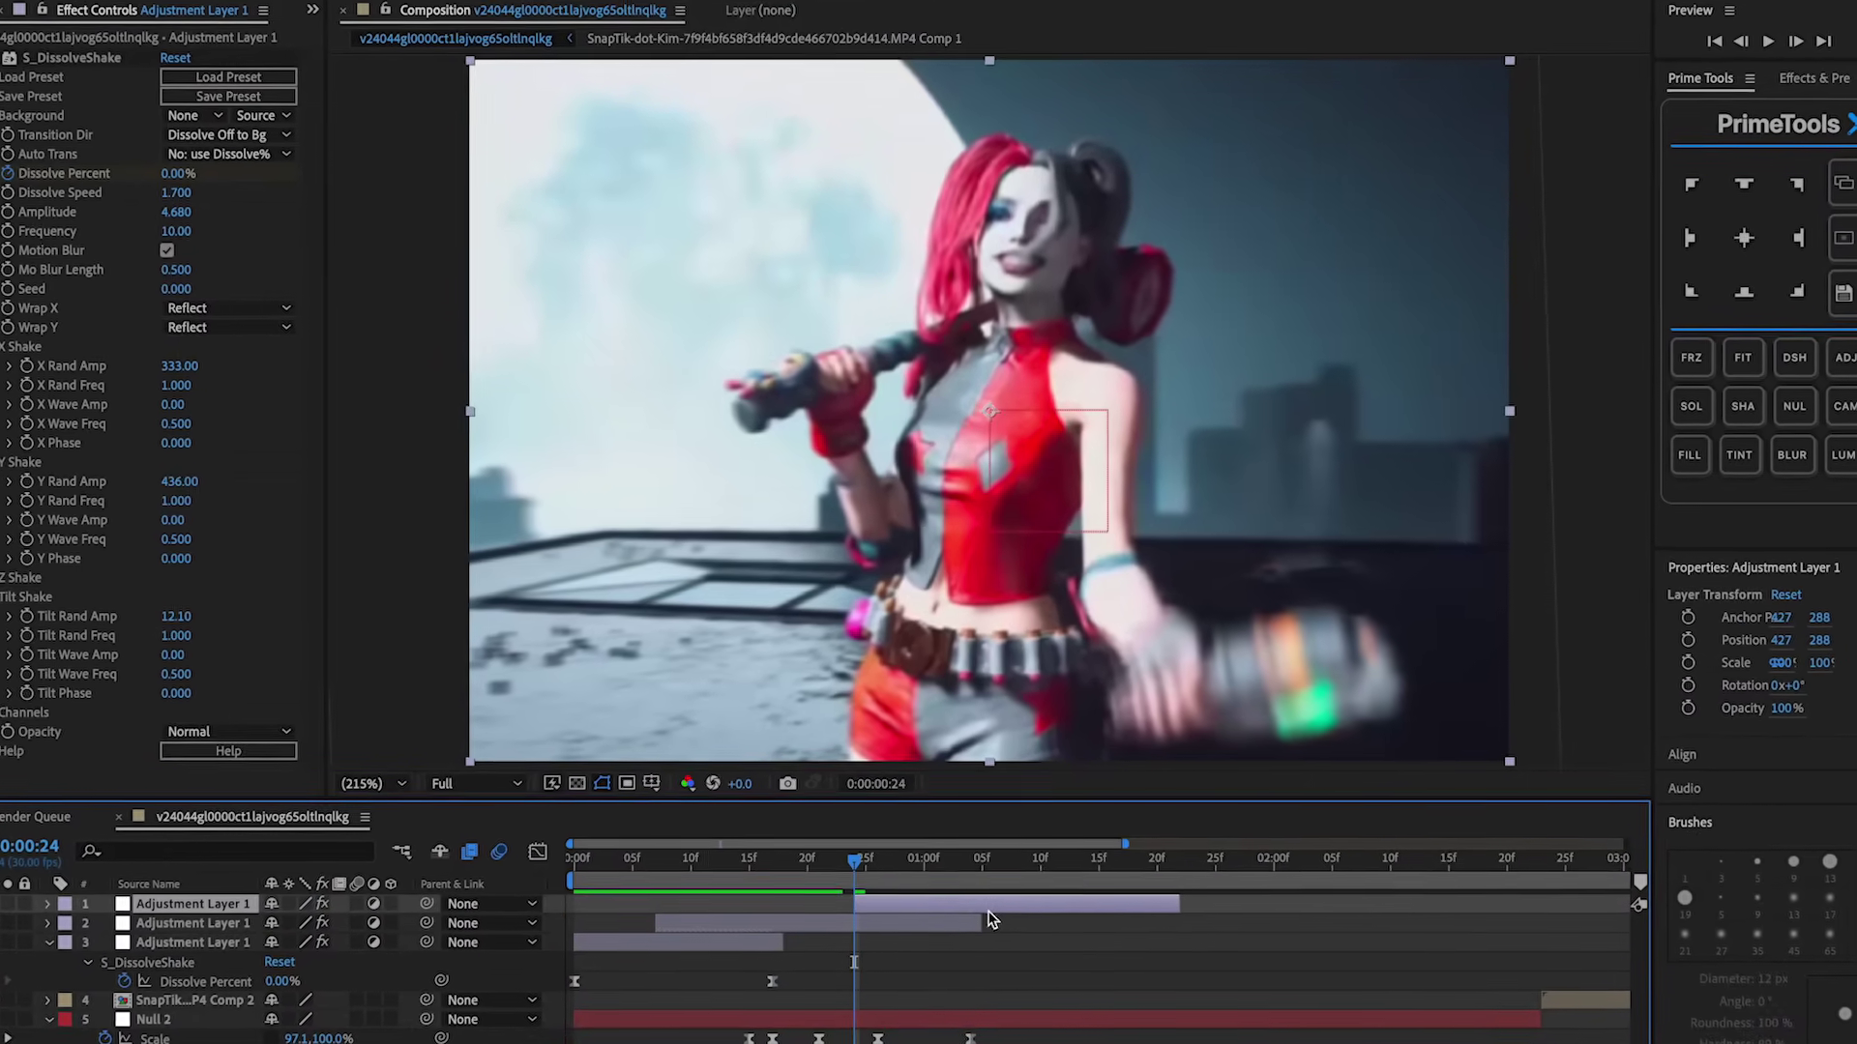
{"action": "key", "text": "u"}
{"action": "key", "text": "Home"}
{"action": "key", "text": "space"}
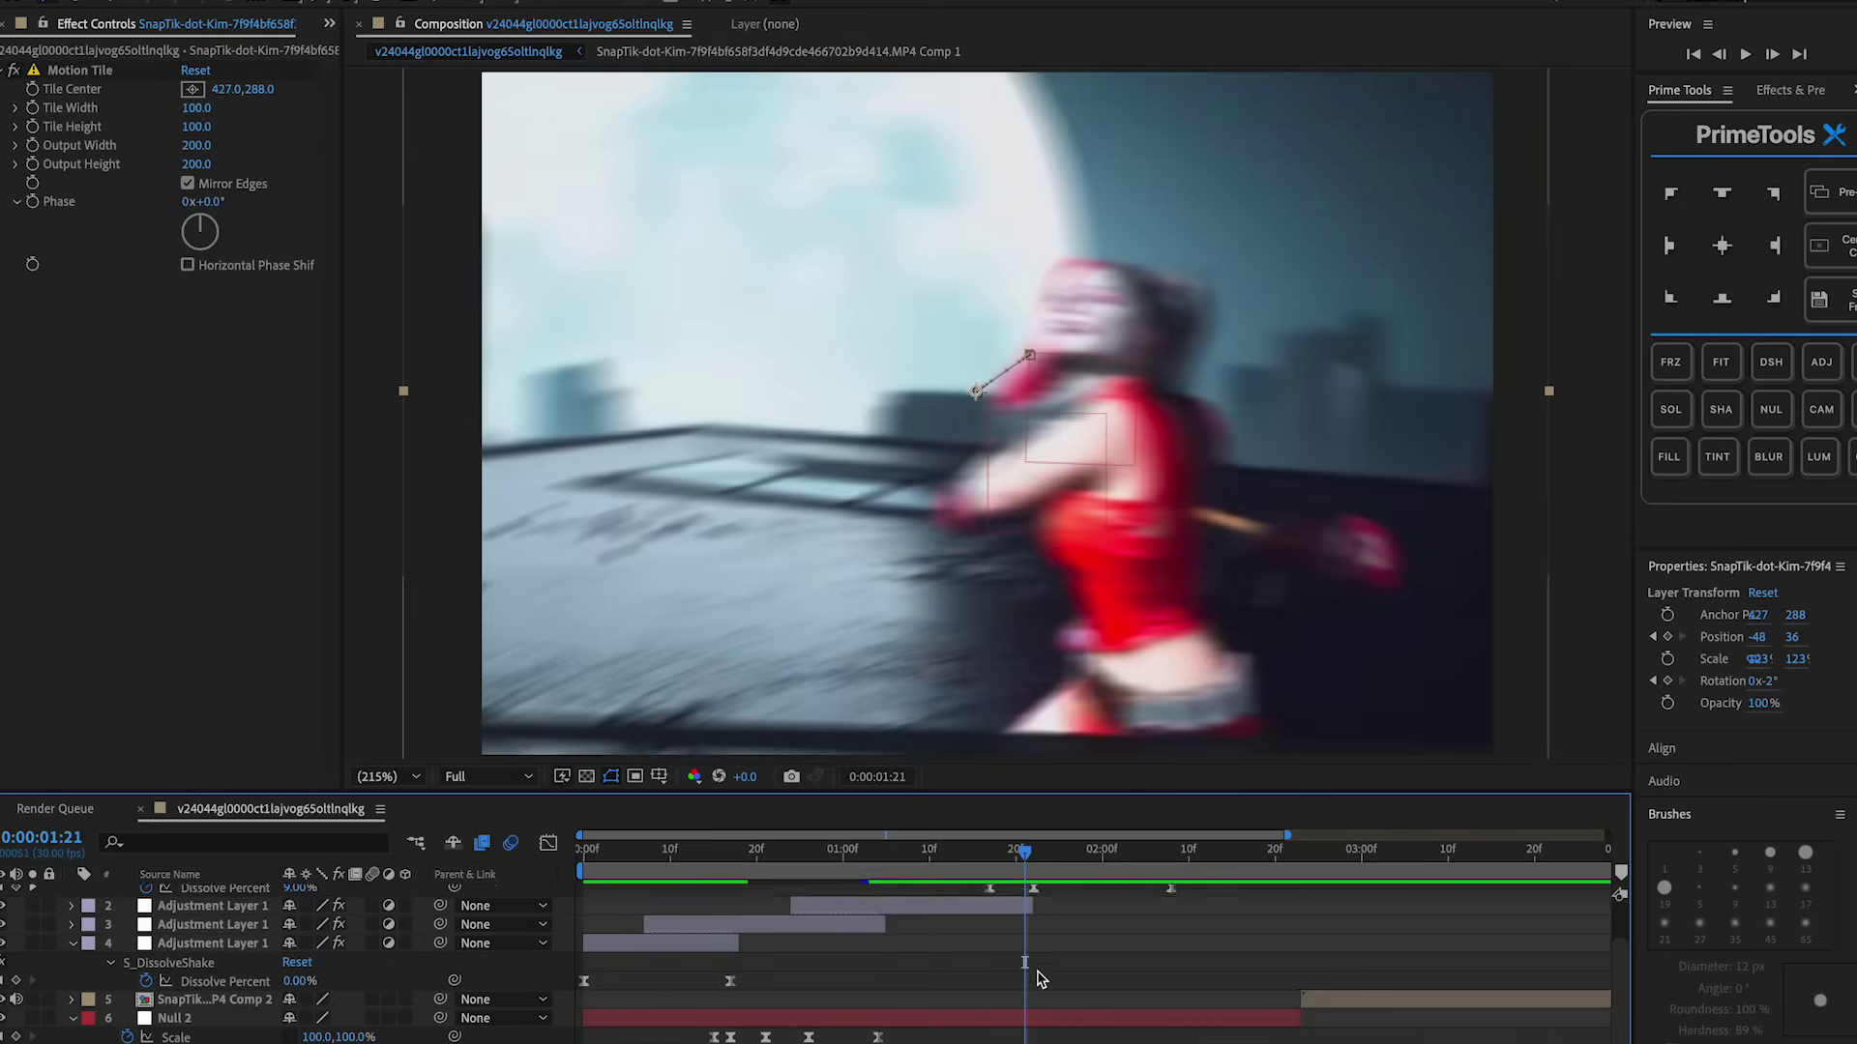
Keyframe Comp 1's Scale at 0:00:01:20, 0:00:01:21 and 0:00:02:07, bringing the last keyframe down to about 113%
{"action": "scroll", "coordinate": [1040, 979], "scroll_direction": "down", "scroll_amount": 1}
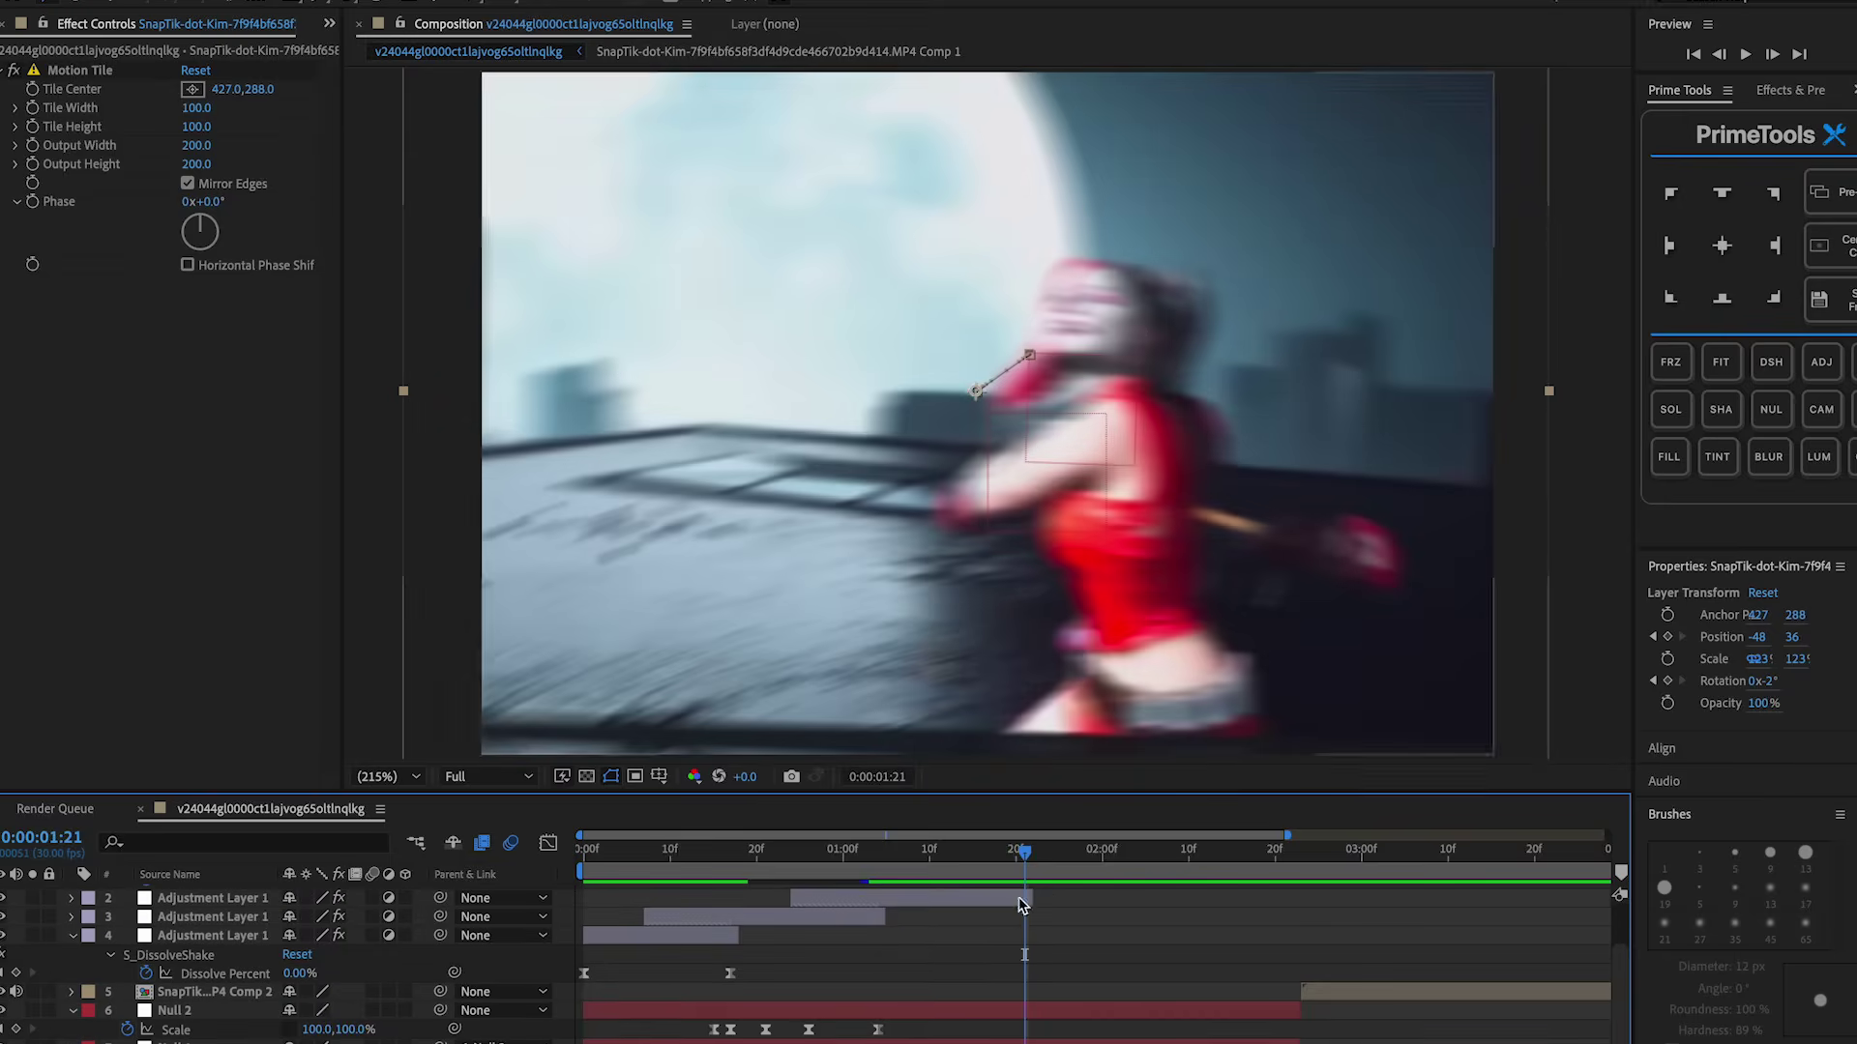
{"action": "left_click_drag", "start_coordinate": [1023, 863], "coordinate": [1015, 863]}
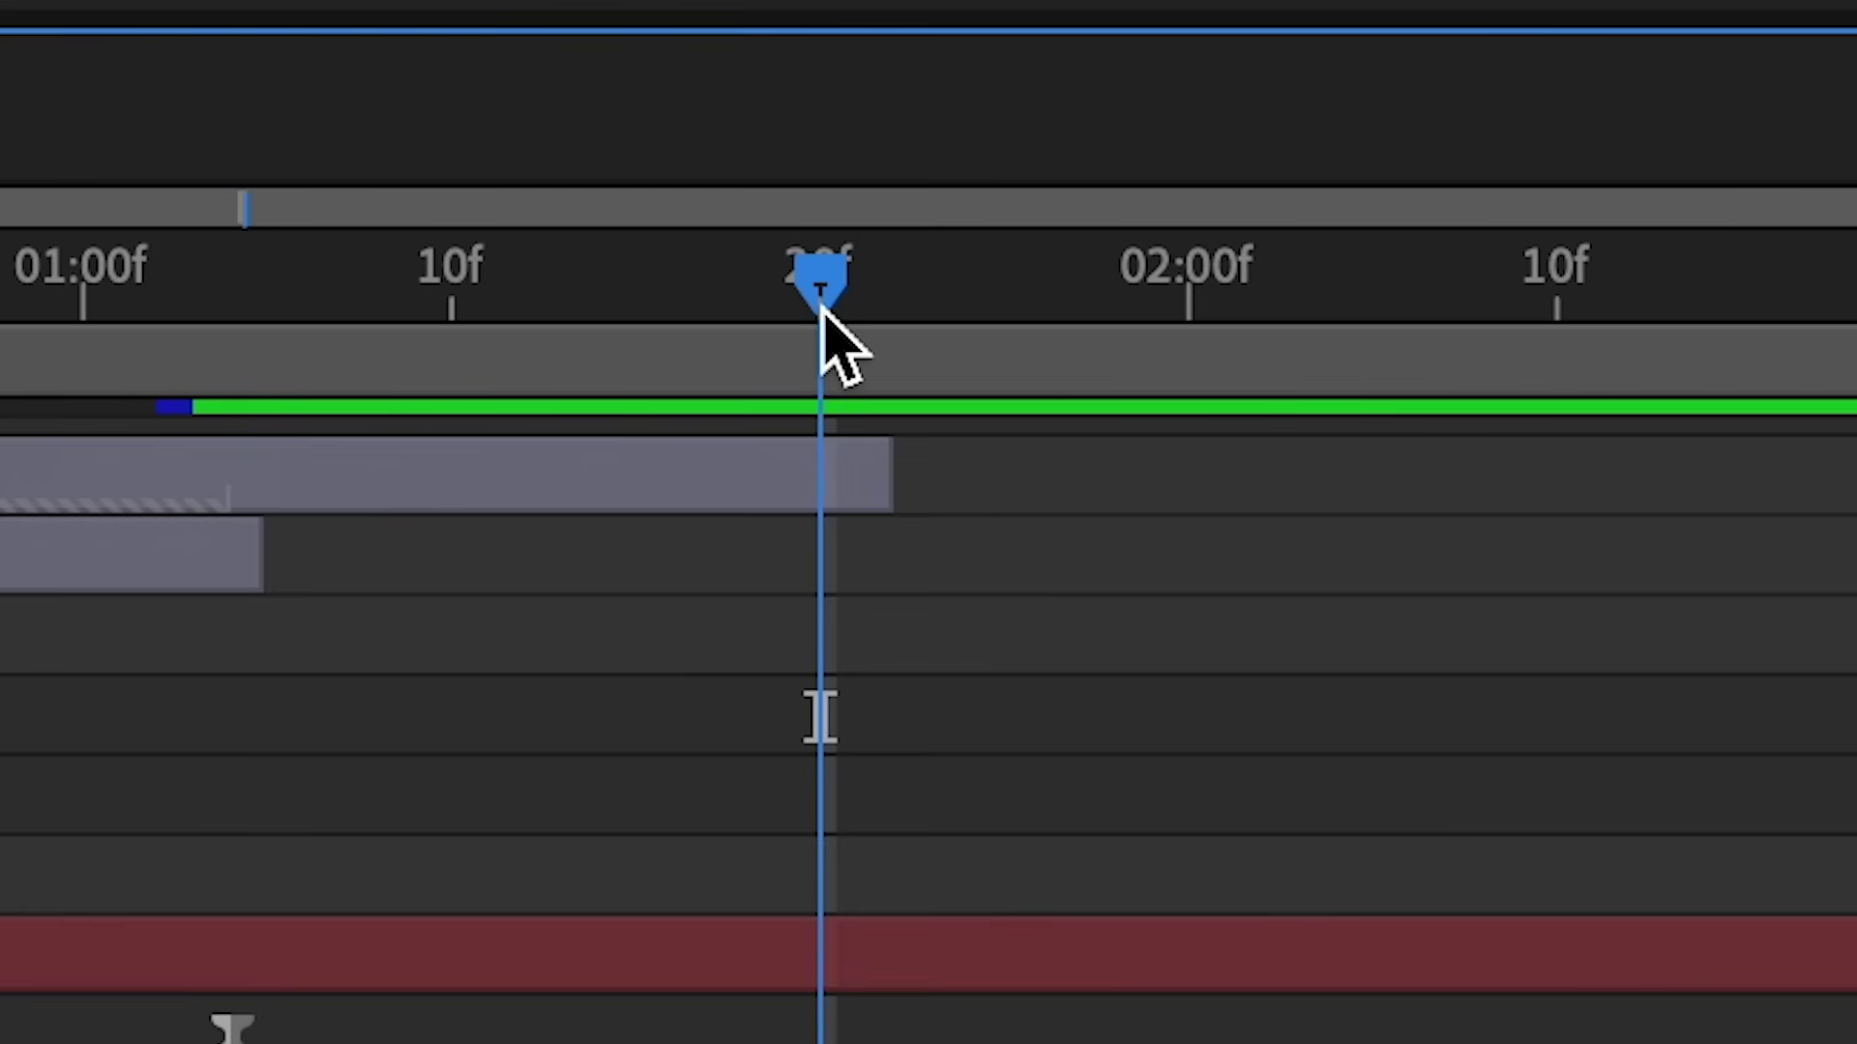
{"action": "left_click_drag", "start_coordinate": [821, 307], "coordinate": [858, 308]}
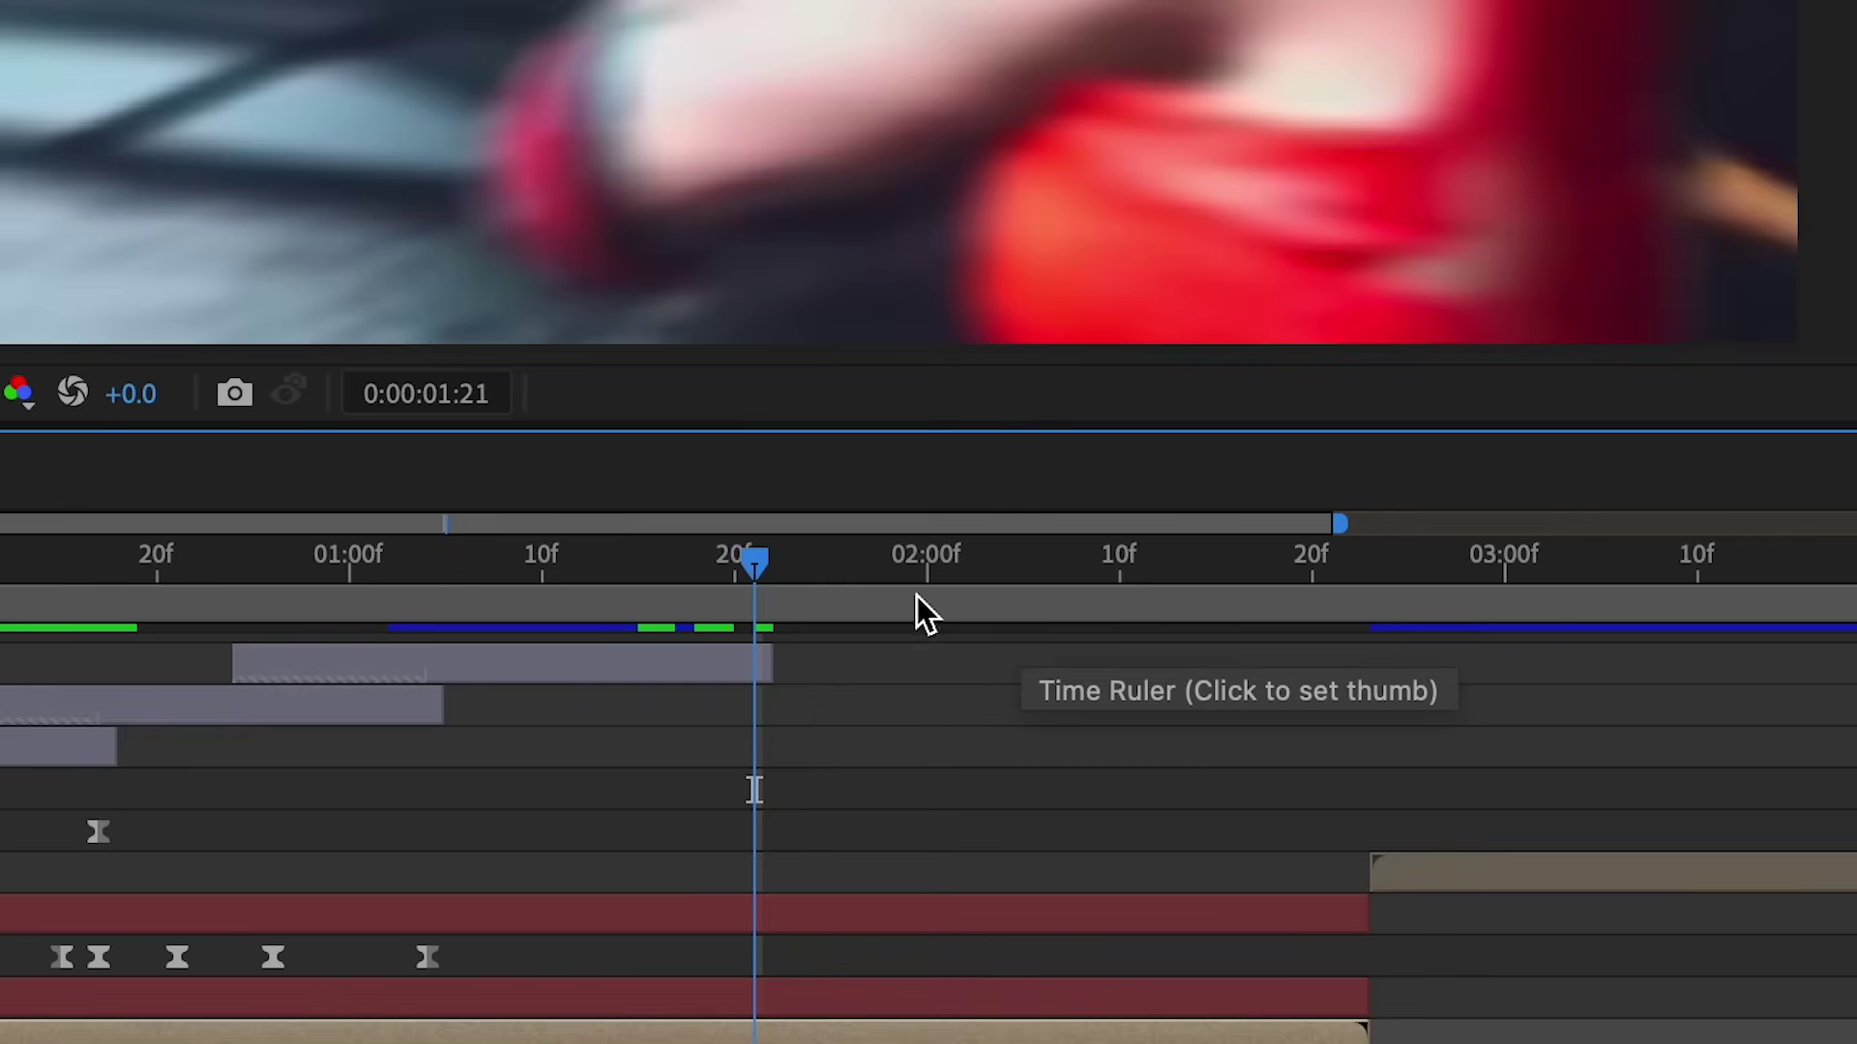
{"action": "left_click_drag", "start_coordinate": [834, 571], "coordinate": [1071, 571]}
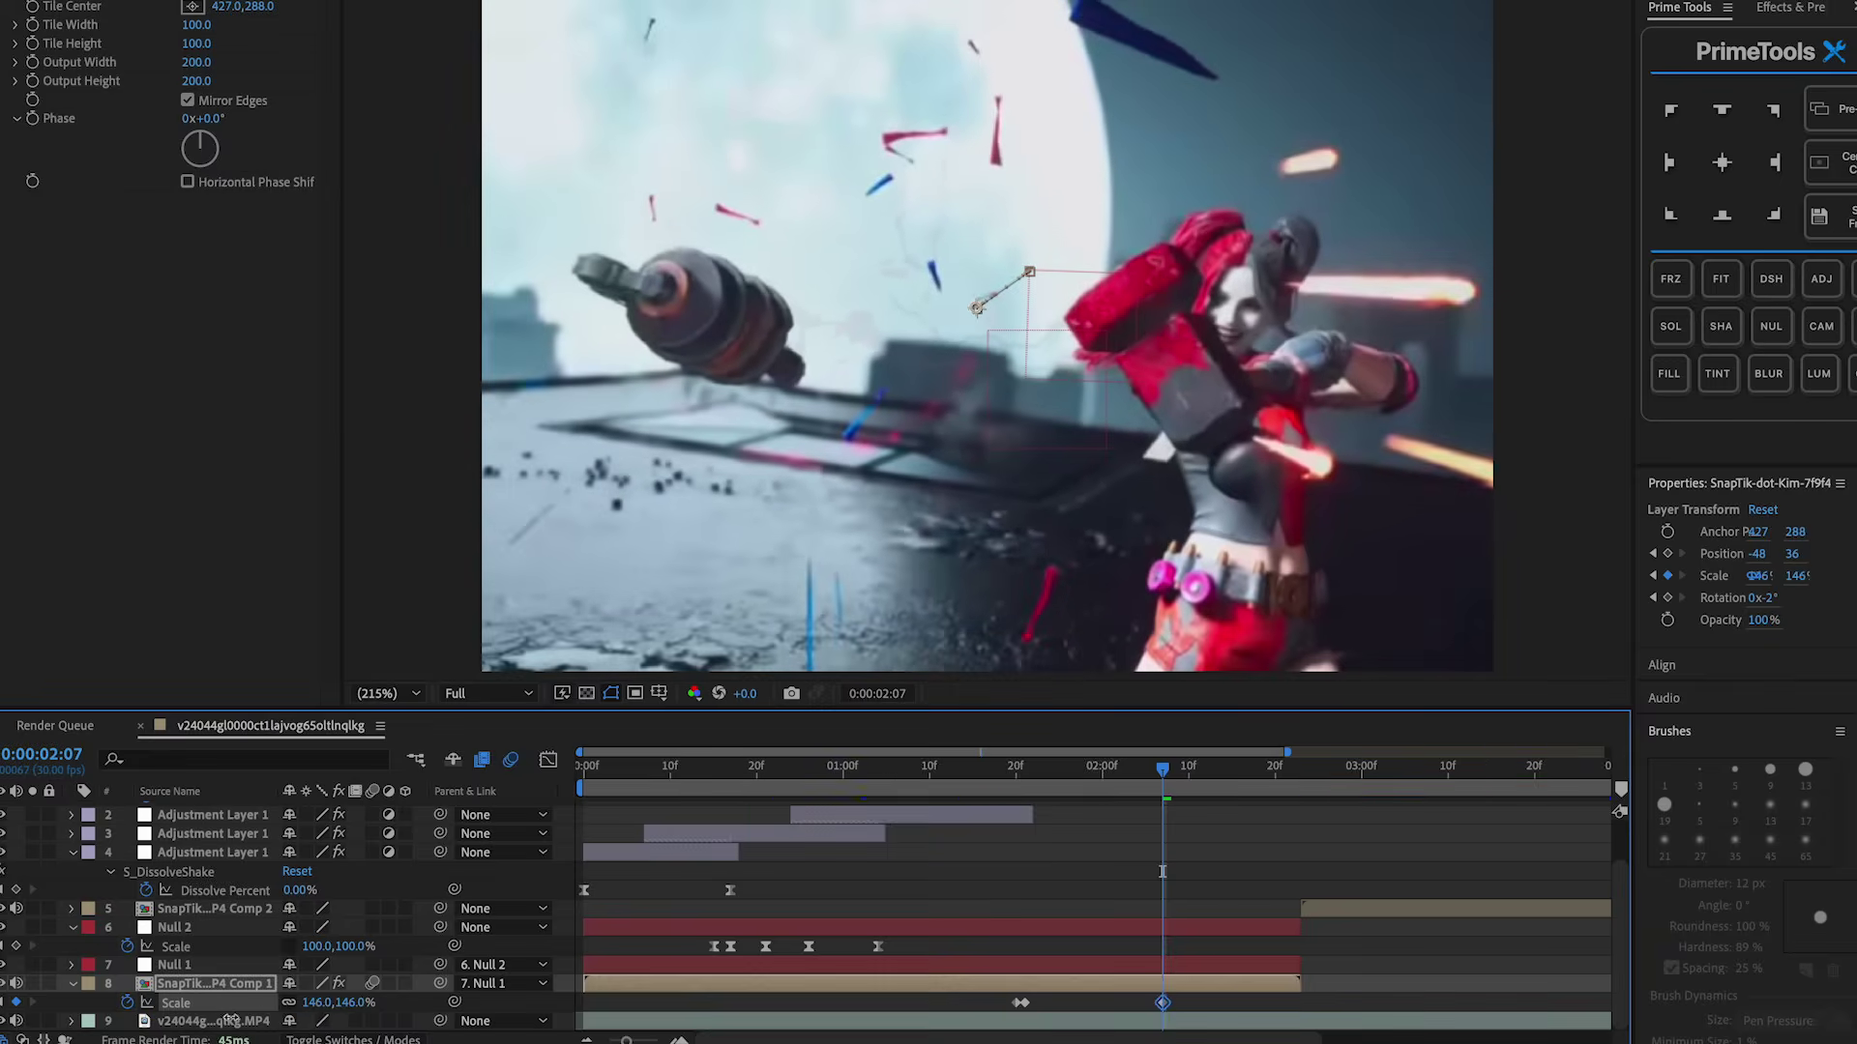
{"action": "left_click_drag", "start_coordinate": [231, 1020], "coordinate": [203, 1025]}
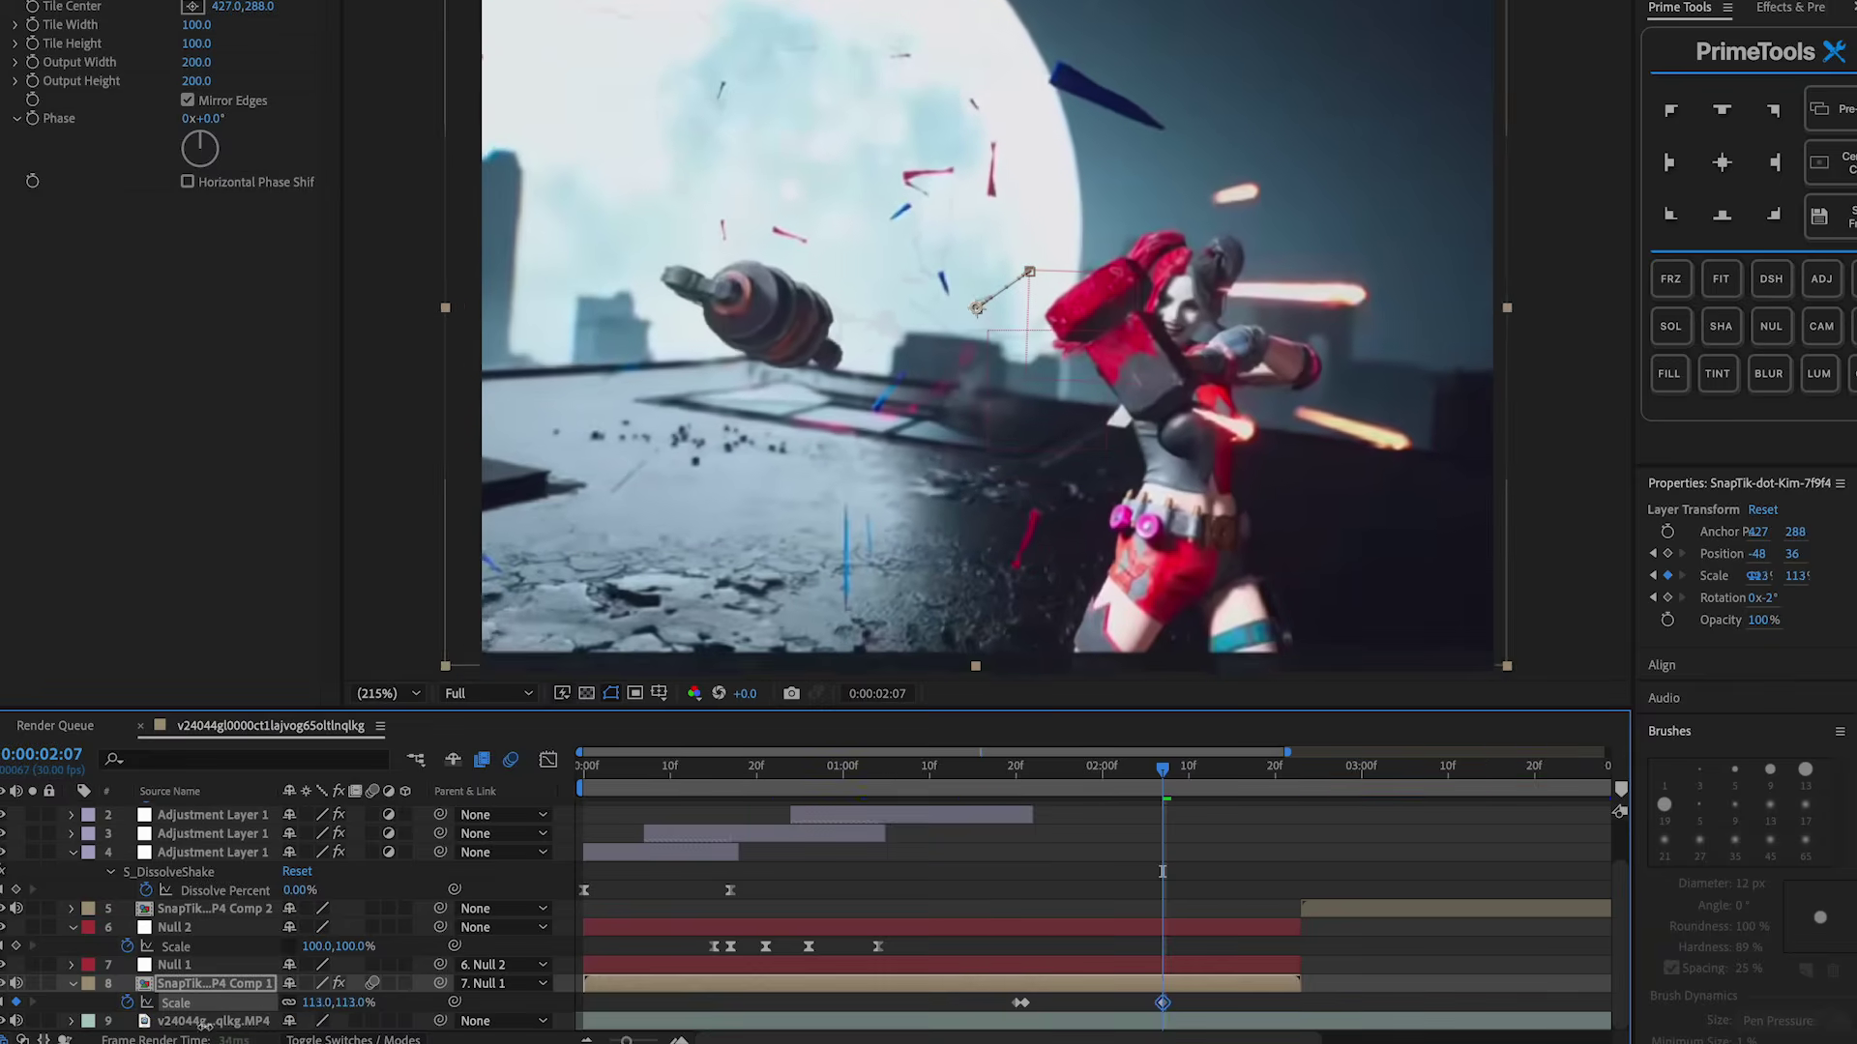
Select Comp 1's three Scale keyframes and extend the last keyframe's incoming influence far back in the speed graph
{"action": "left_click_drag", "start_coordinate": [1206, 1001], "coordinate": [987, 1008]}
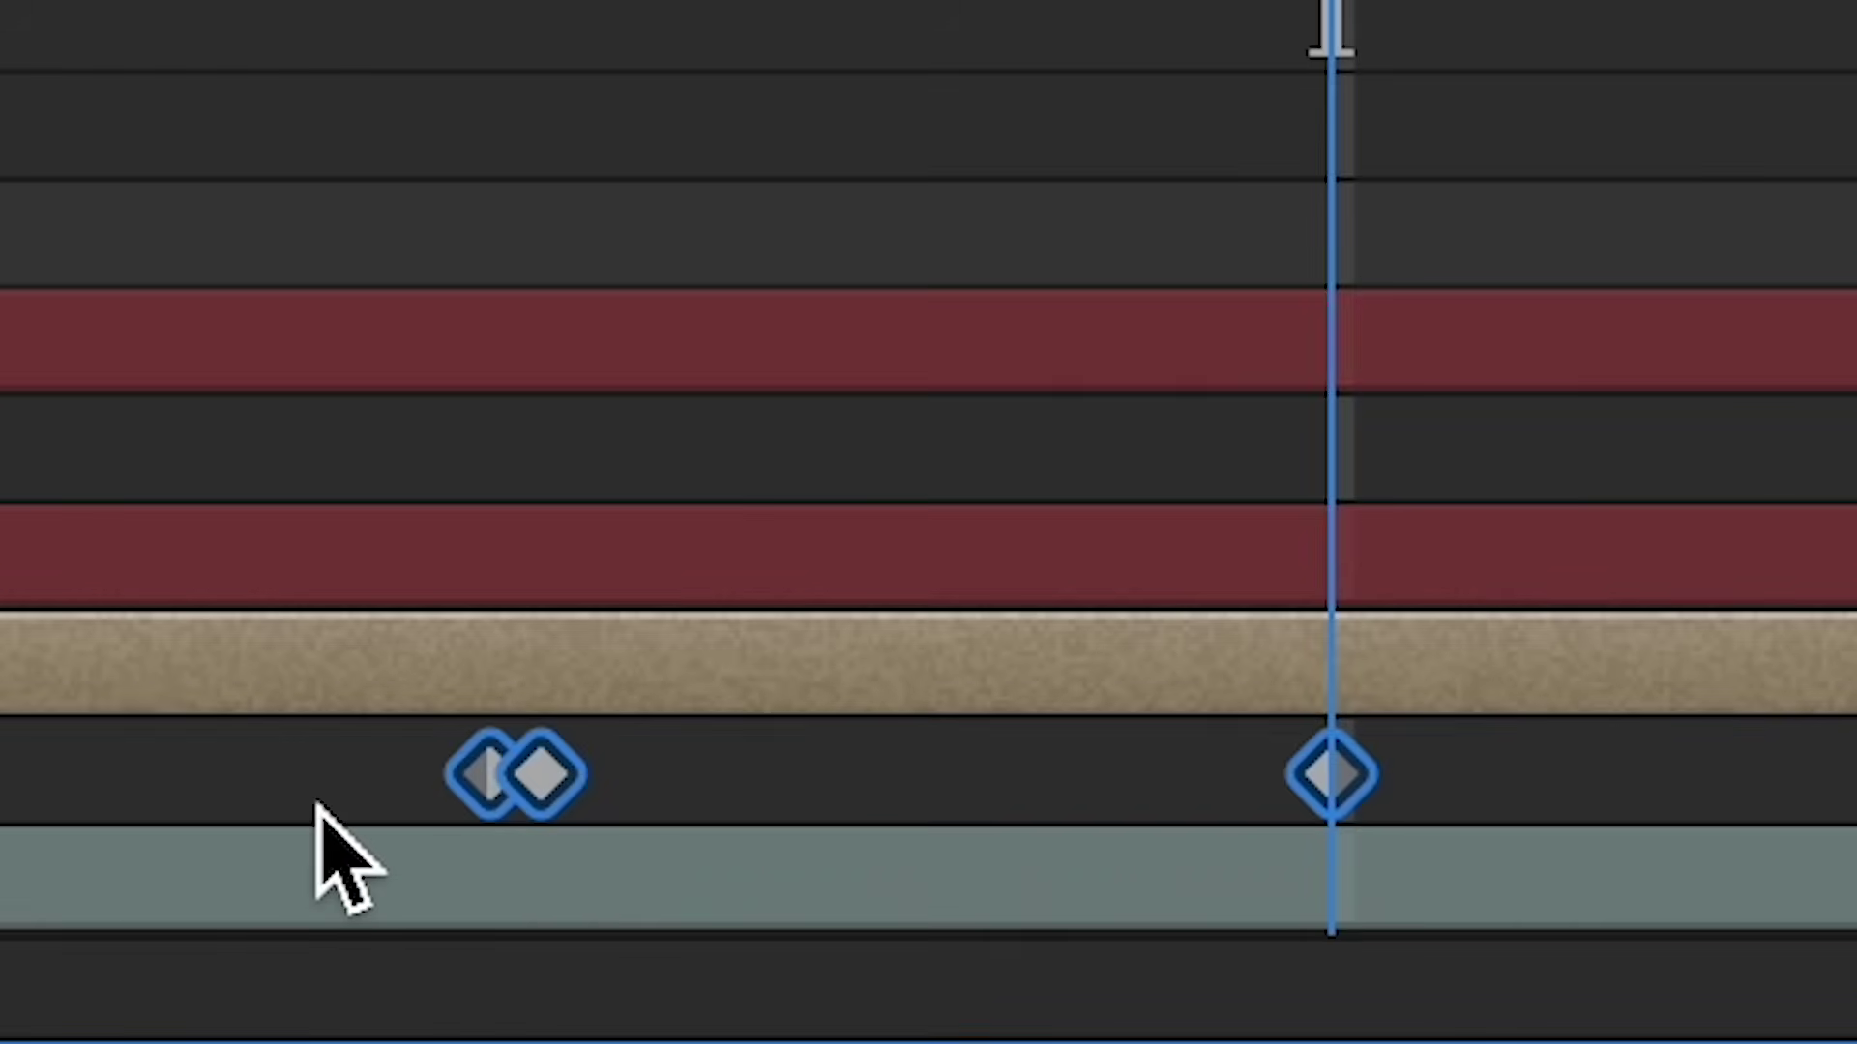
{"action": "key", "text": "shift+F3"}
{"action": "left_click_drag", "start_coordinate": [1180, 358], "coordinate": [75, 358]}
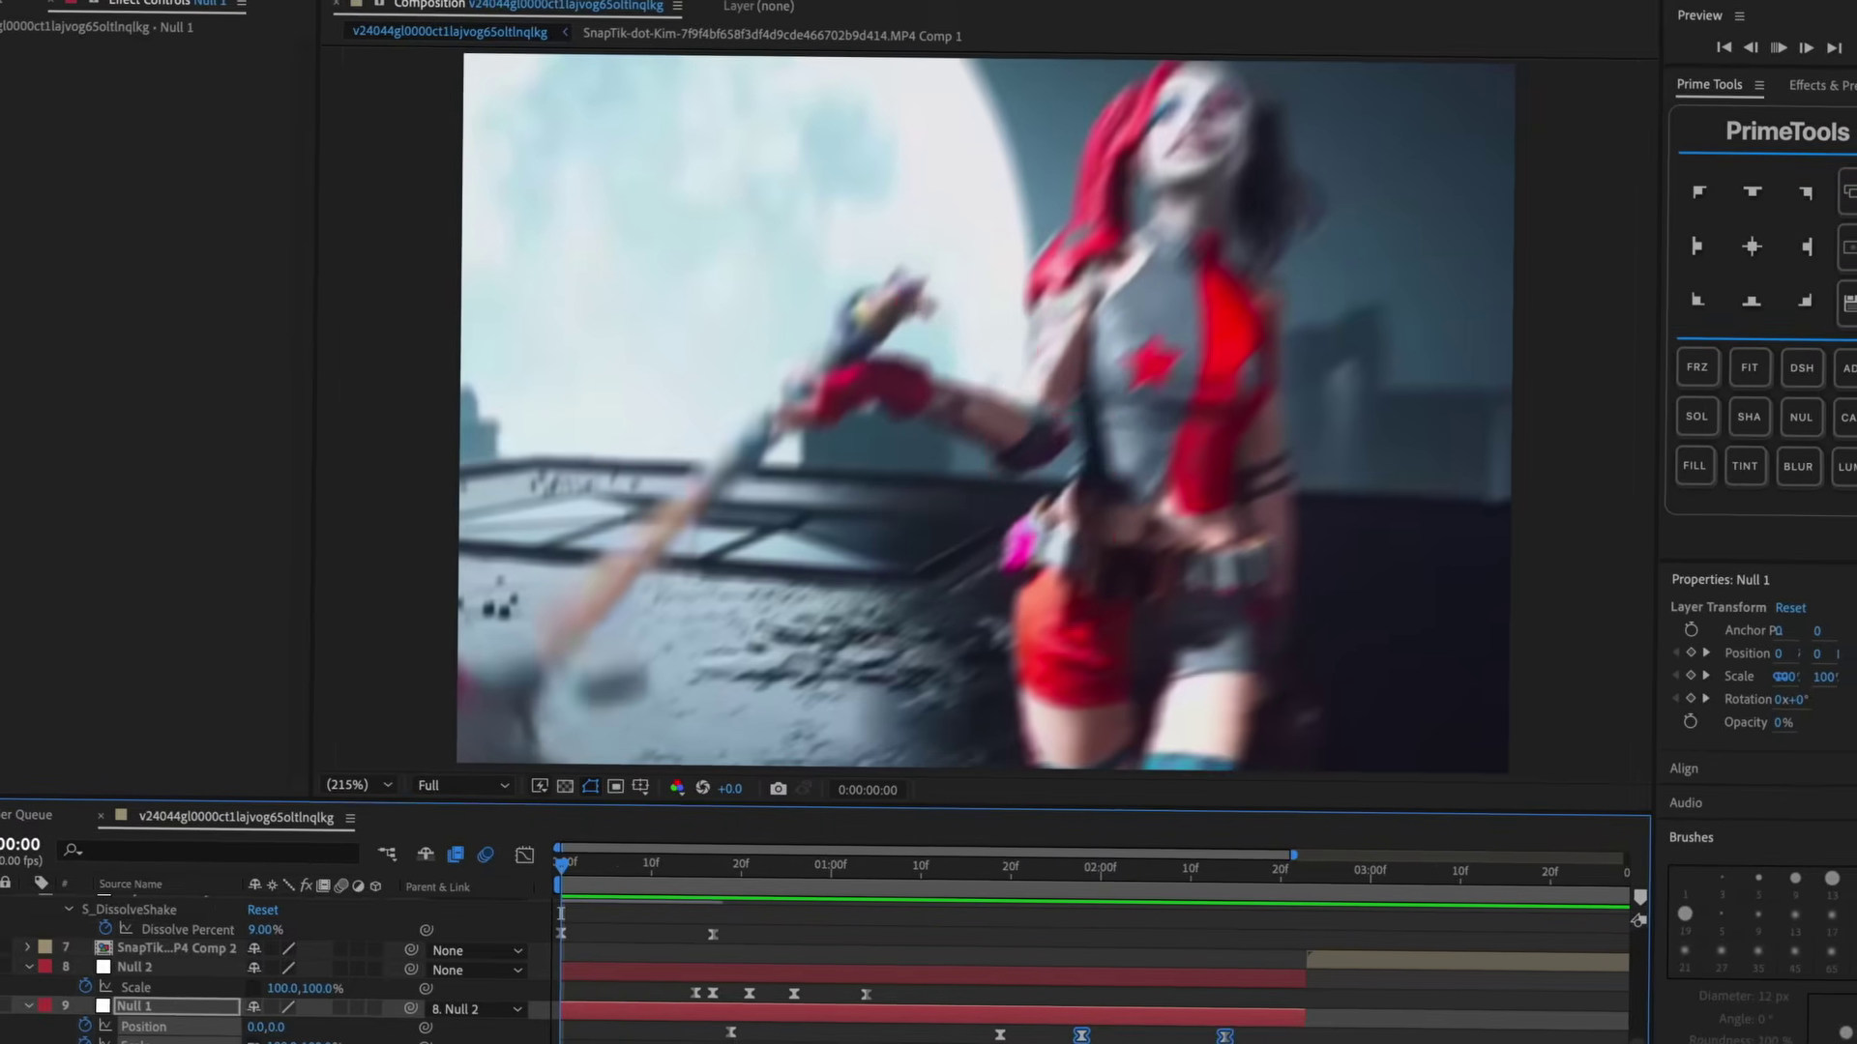
Preview the edit, collapse Null 2 and the adjustment layer, and move the SnapTik Comp 2 layer above all adjustment layers
{"action": "key", "text": "space"}
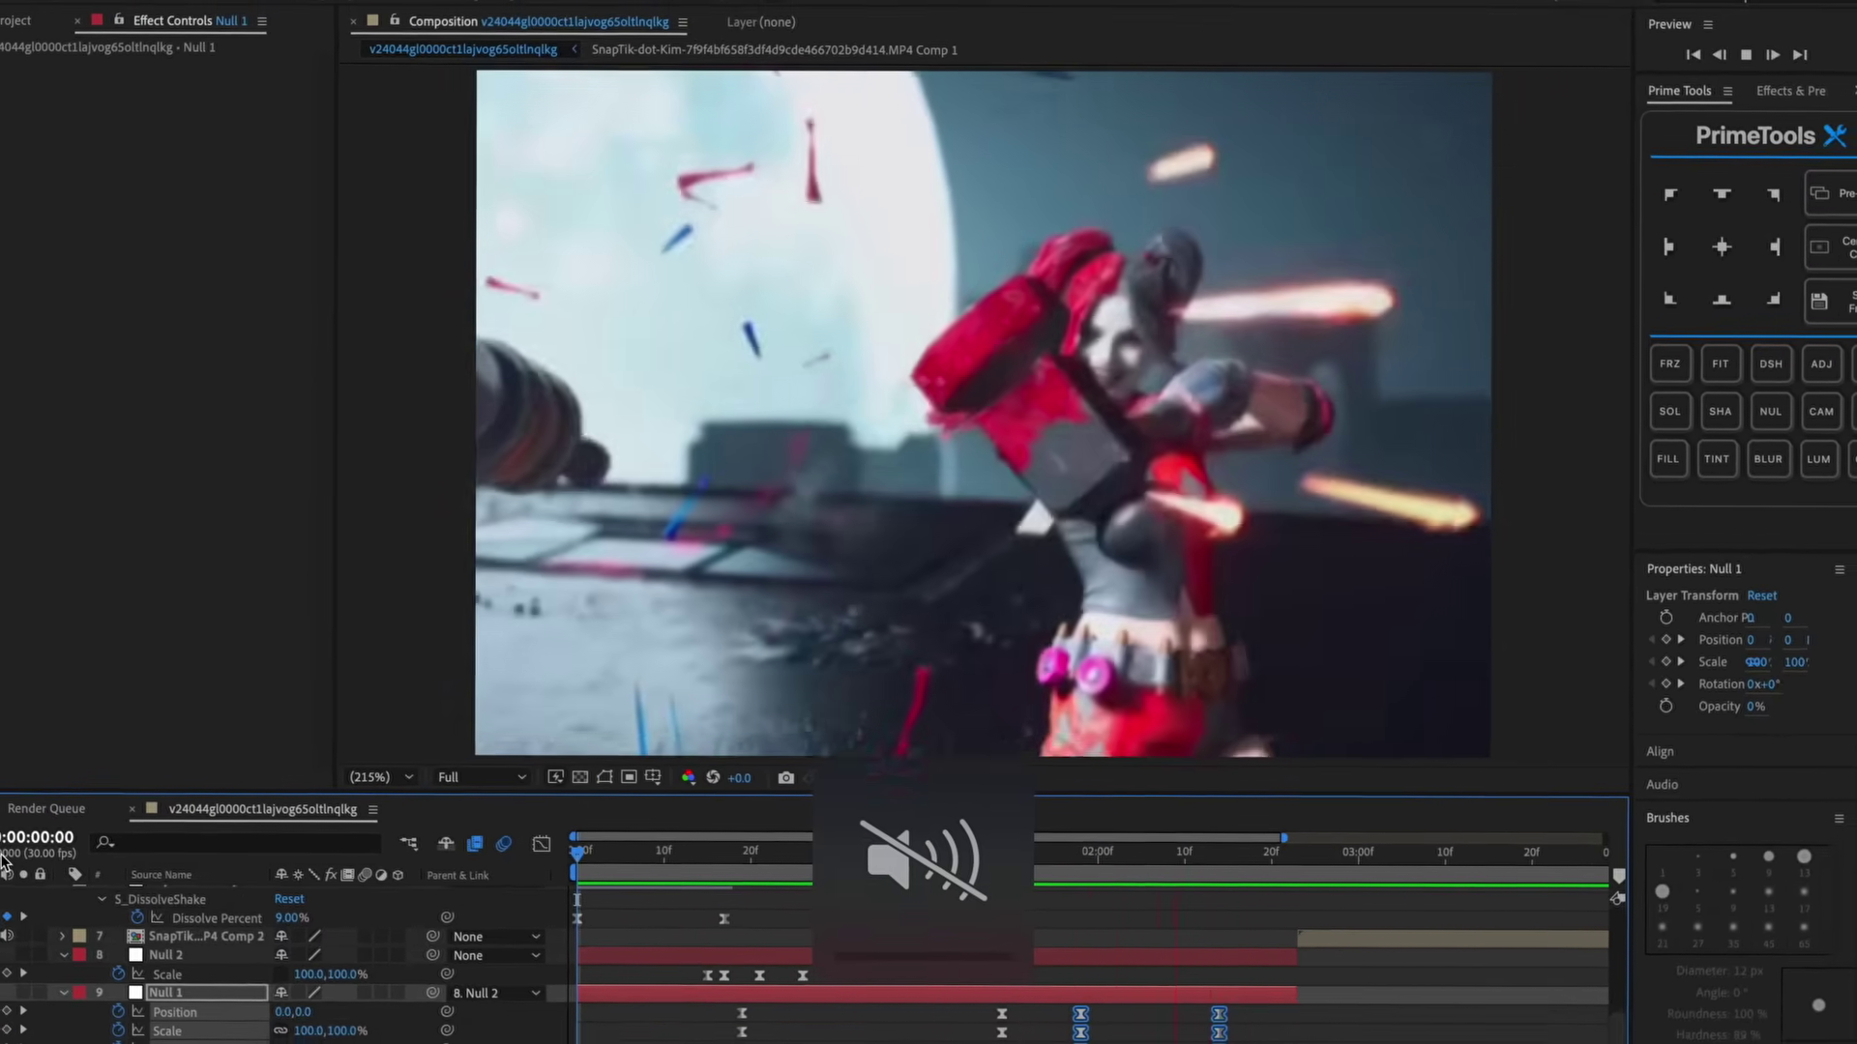
{"action": "key", "text": "space"}
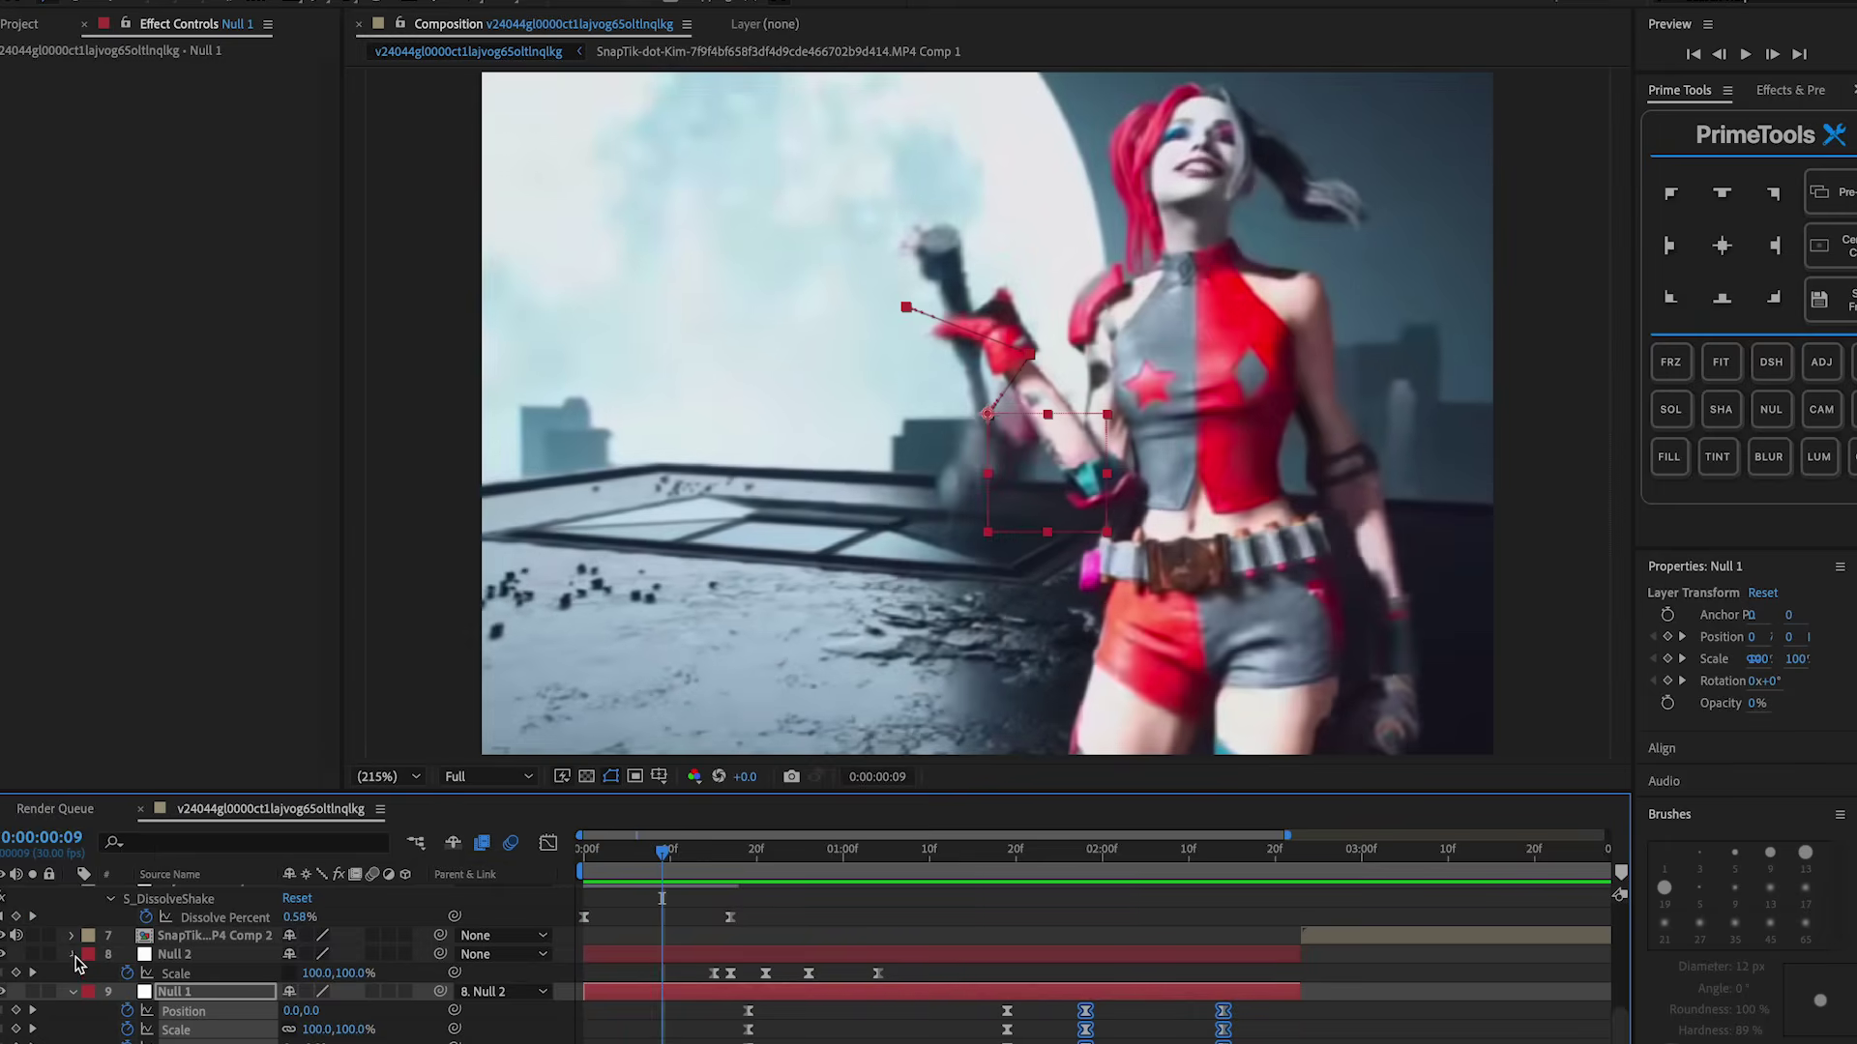
{"action": "left_click", "coordinate": [71, 955]}
{"action": "left_click", "coordinate": [76, 901]}
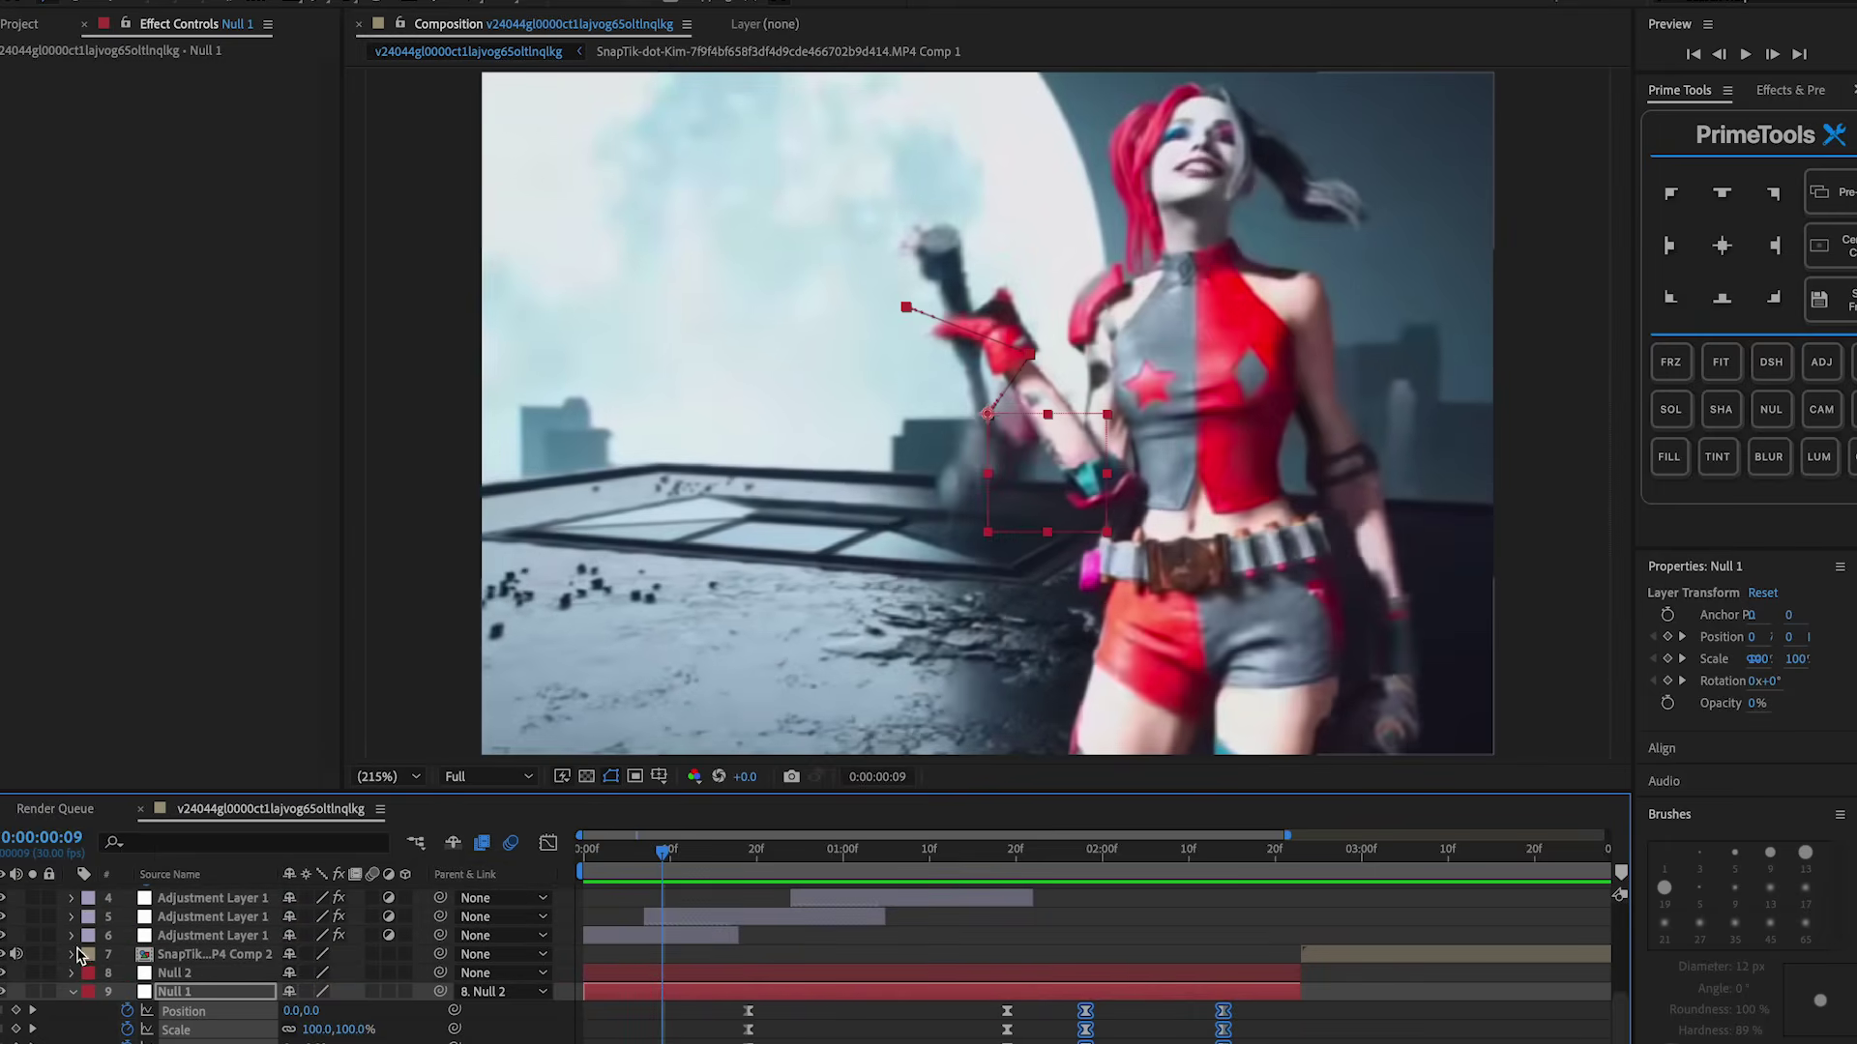
{"action": "left_click", "coordinate": [1306, 956]}
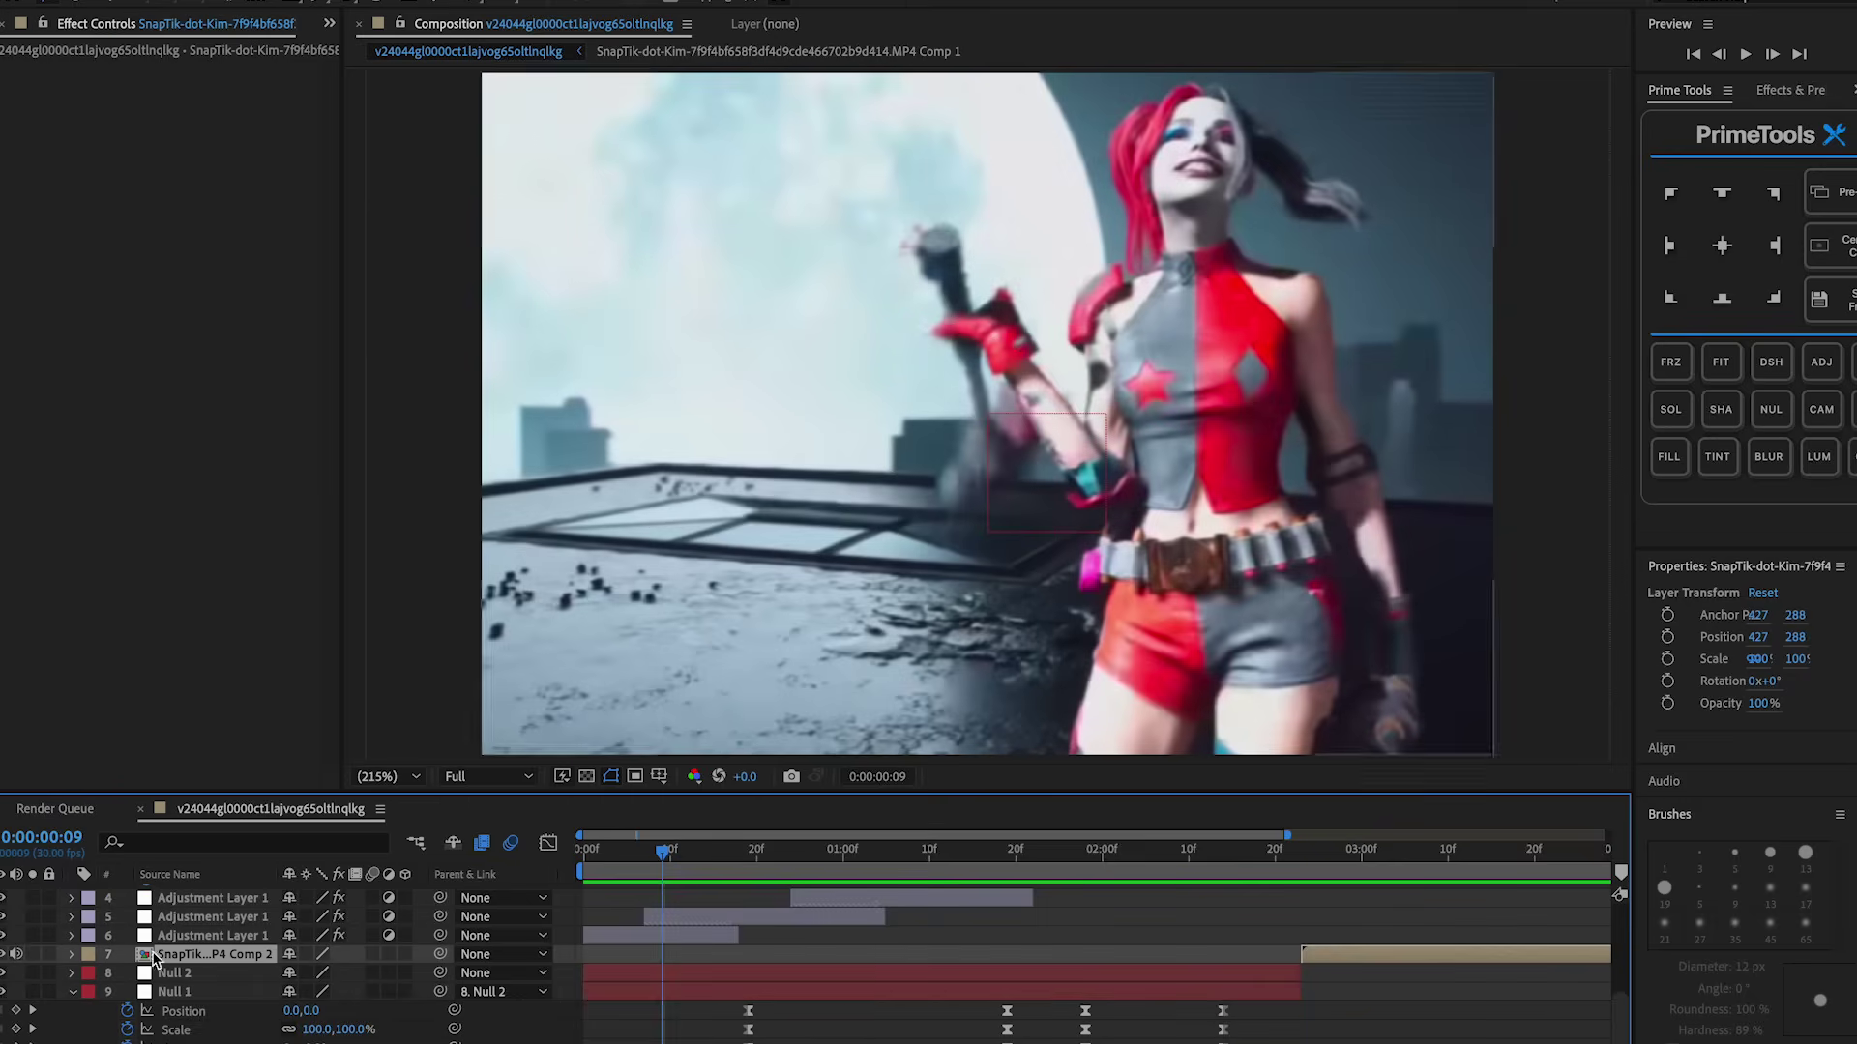
{"action": "left_click_drag", "start_coordinate": [203, 919], "coordinate": [206, 907]}
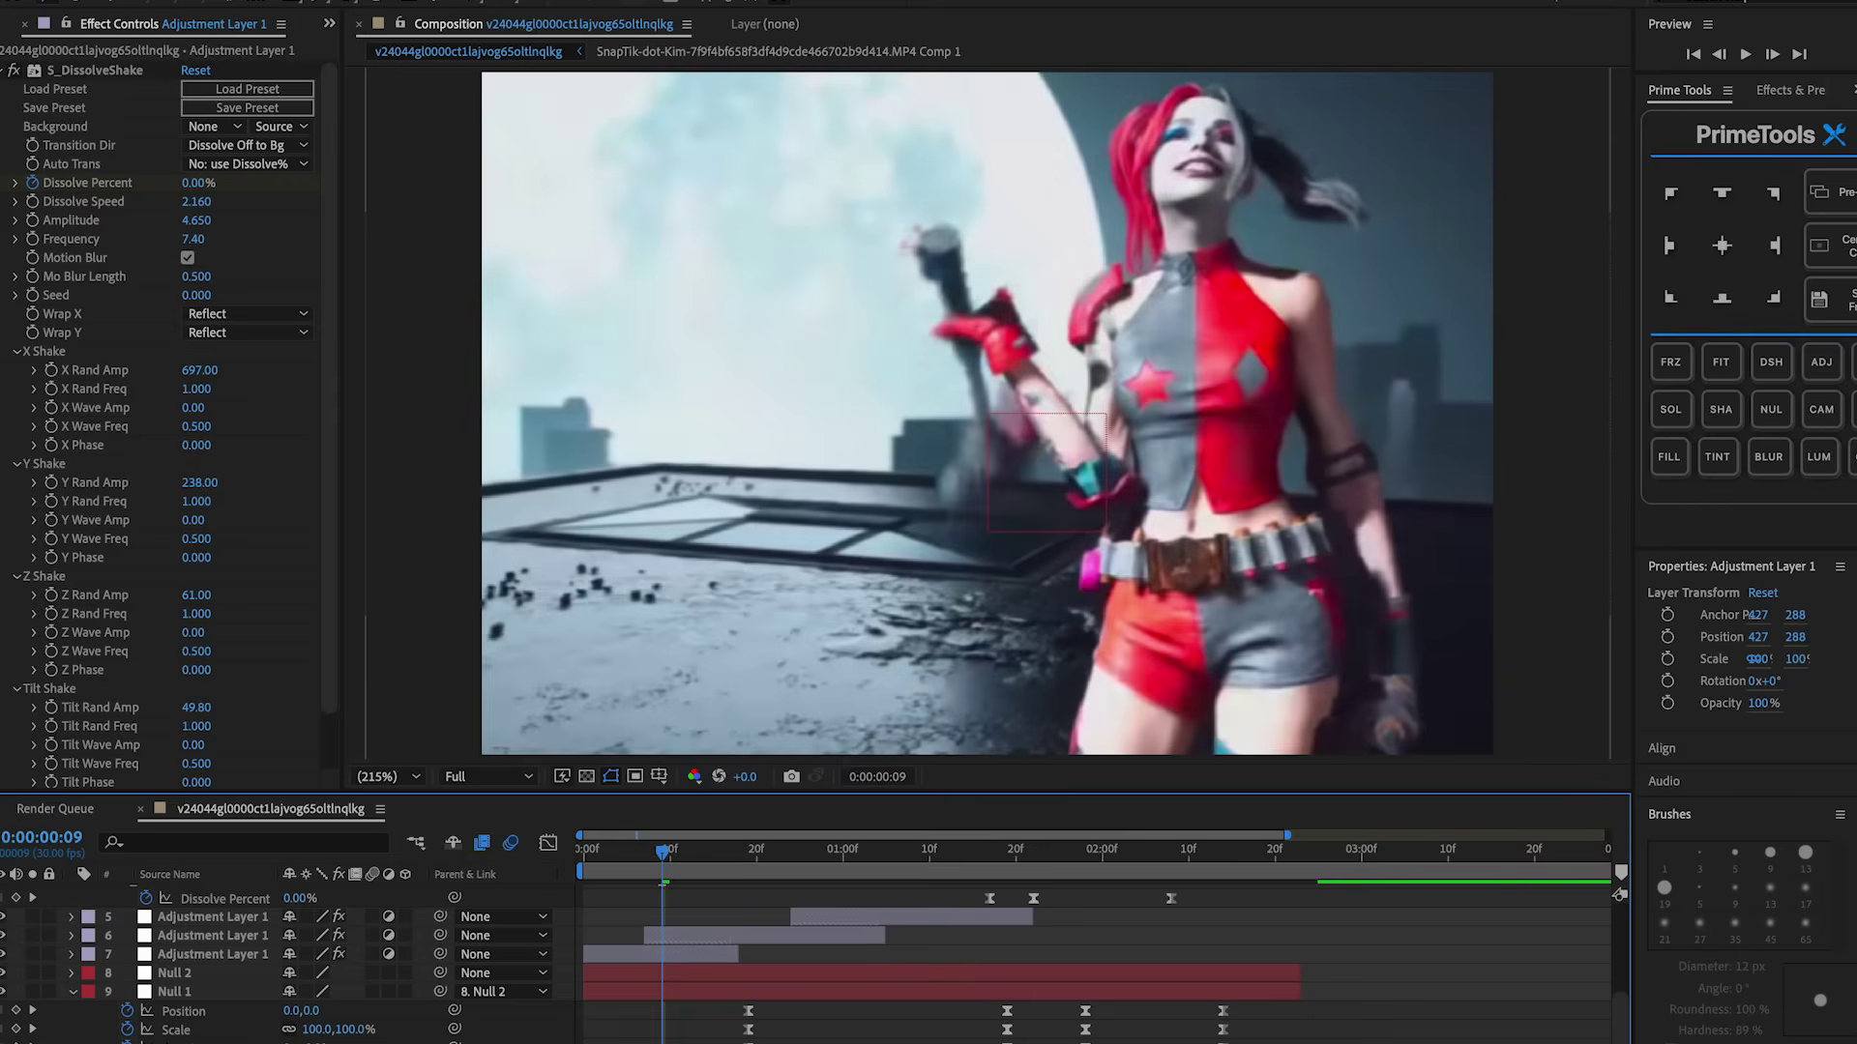
Pre-compose the adjustment layers, nulls and Comp 1 together, moving all attributes into the new composition
{"action": "key", "text": "ctrl+a"}
{"action": "key", "text": "ctrl+shift+c"}
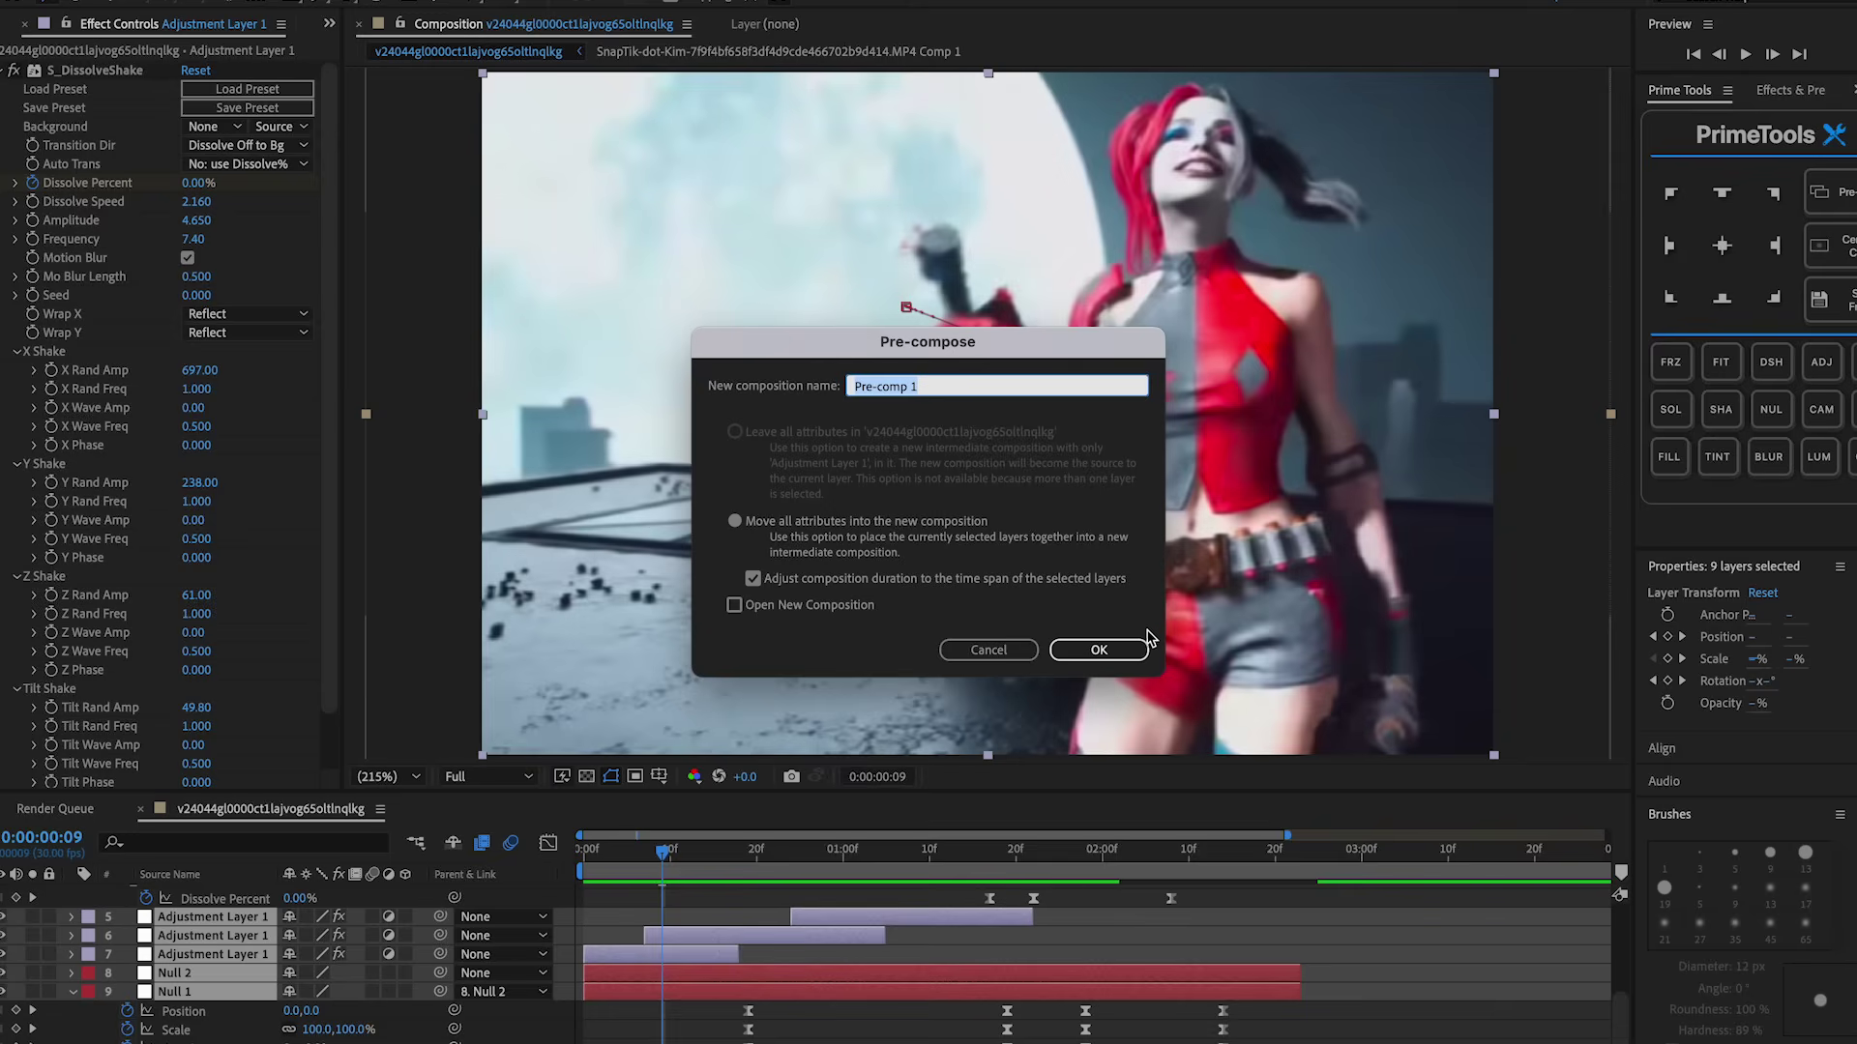
{"action": "left_click", "coordinate": [1099, 650]}
Add a 100% Scale keyframe to Pre-comp 1 at 0:00:02:16, near the end of the first clip
{"action": "left_click_drag", "start_coordinate": [682, 859], "coordinate": [946, 849]}
{"action": "key", "text": "s"}
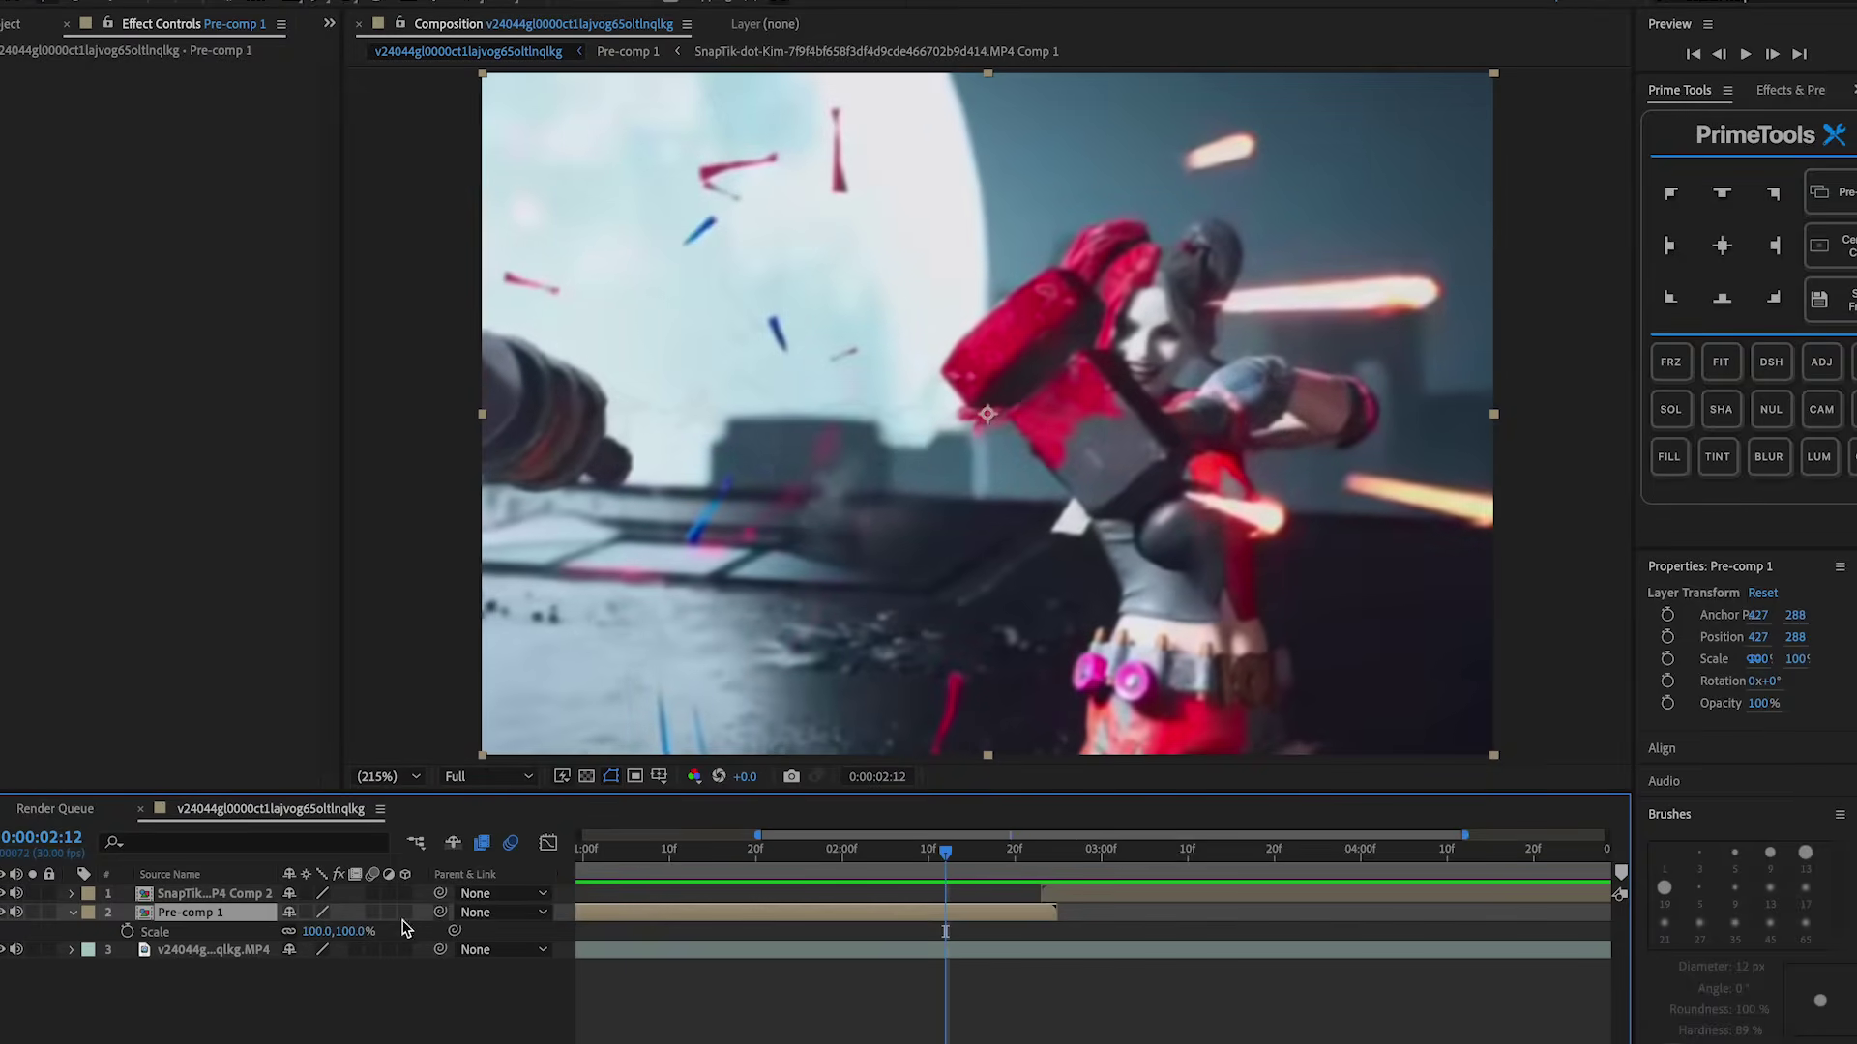
{"action": "left_click", "coordinate": [126, 931]}
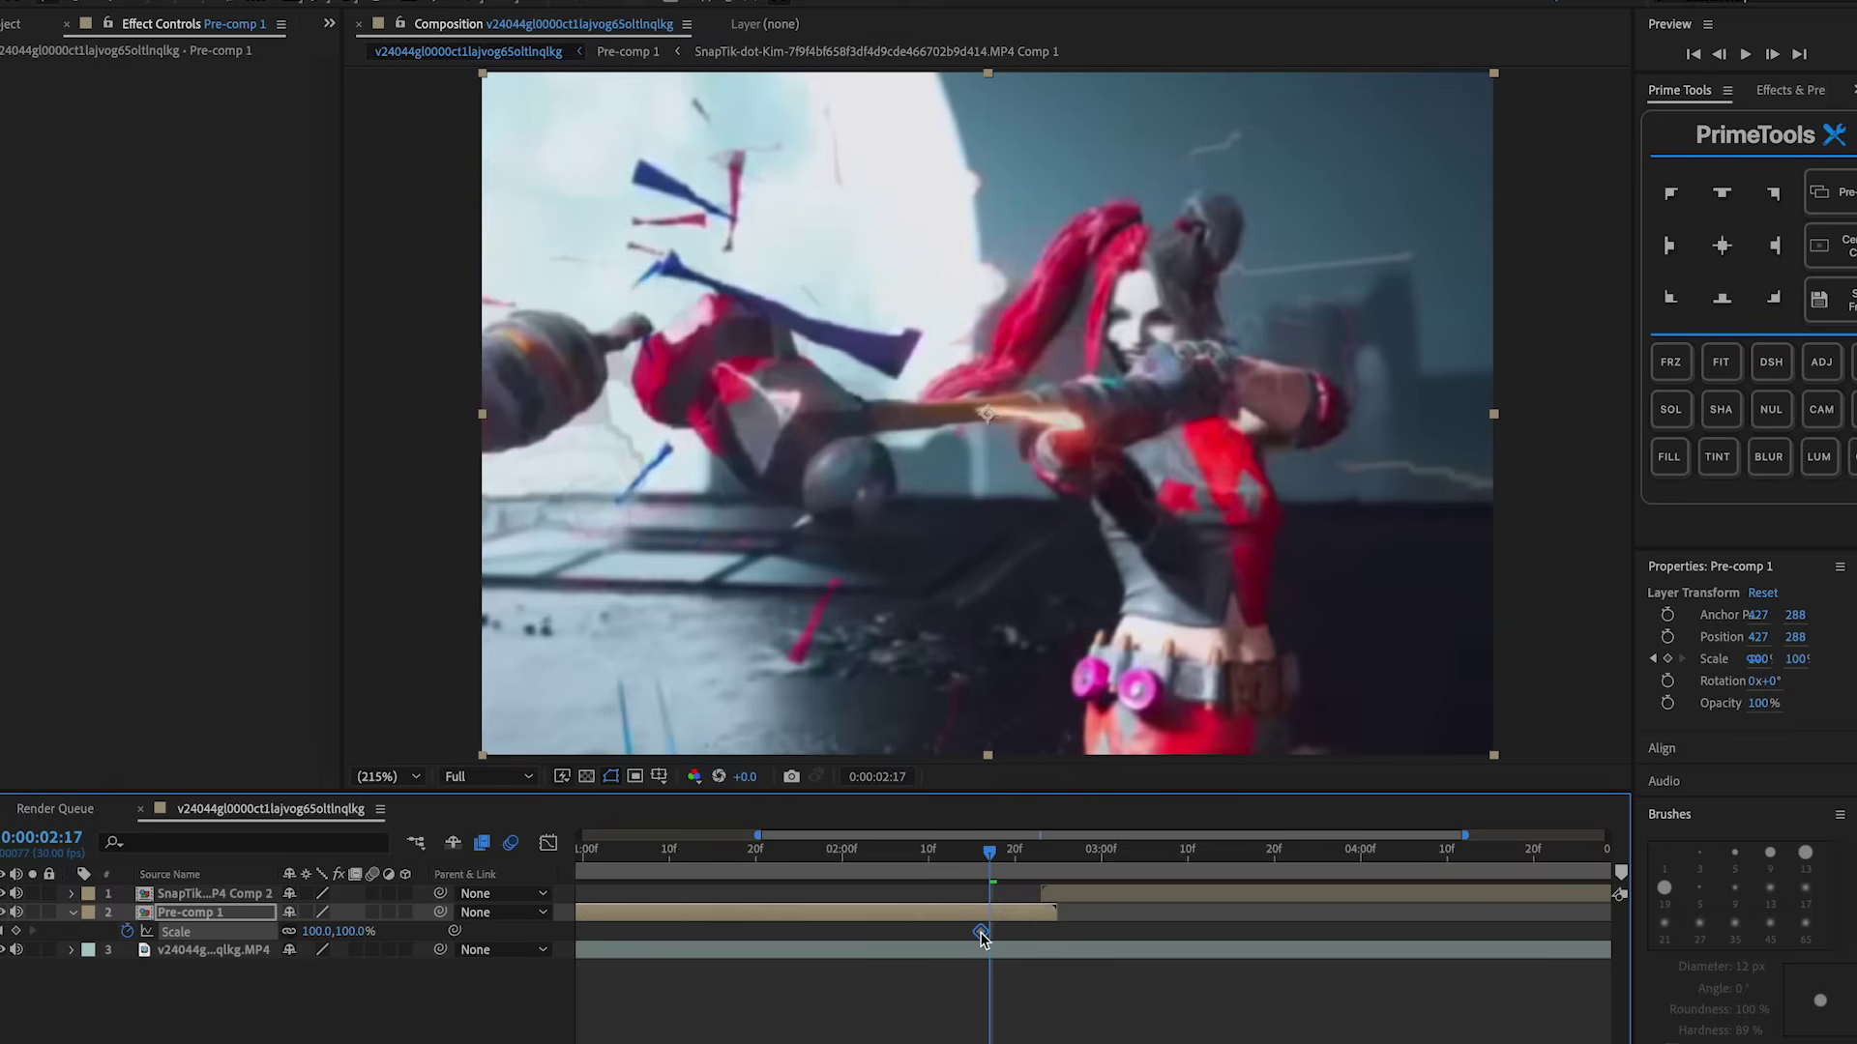
Apply Motion Tile to Pre-comp 1 with Output Width and Output Height at 300 and Mirror Edges enabled
{"action": "left_click", "coordinate": [1788, 93]}
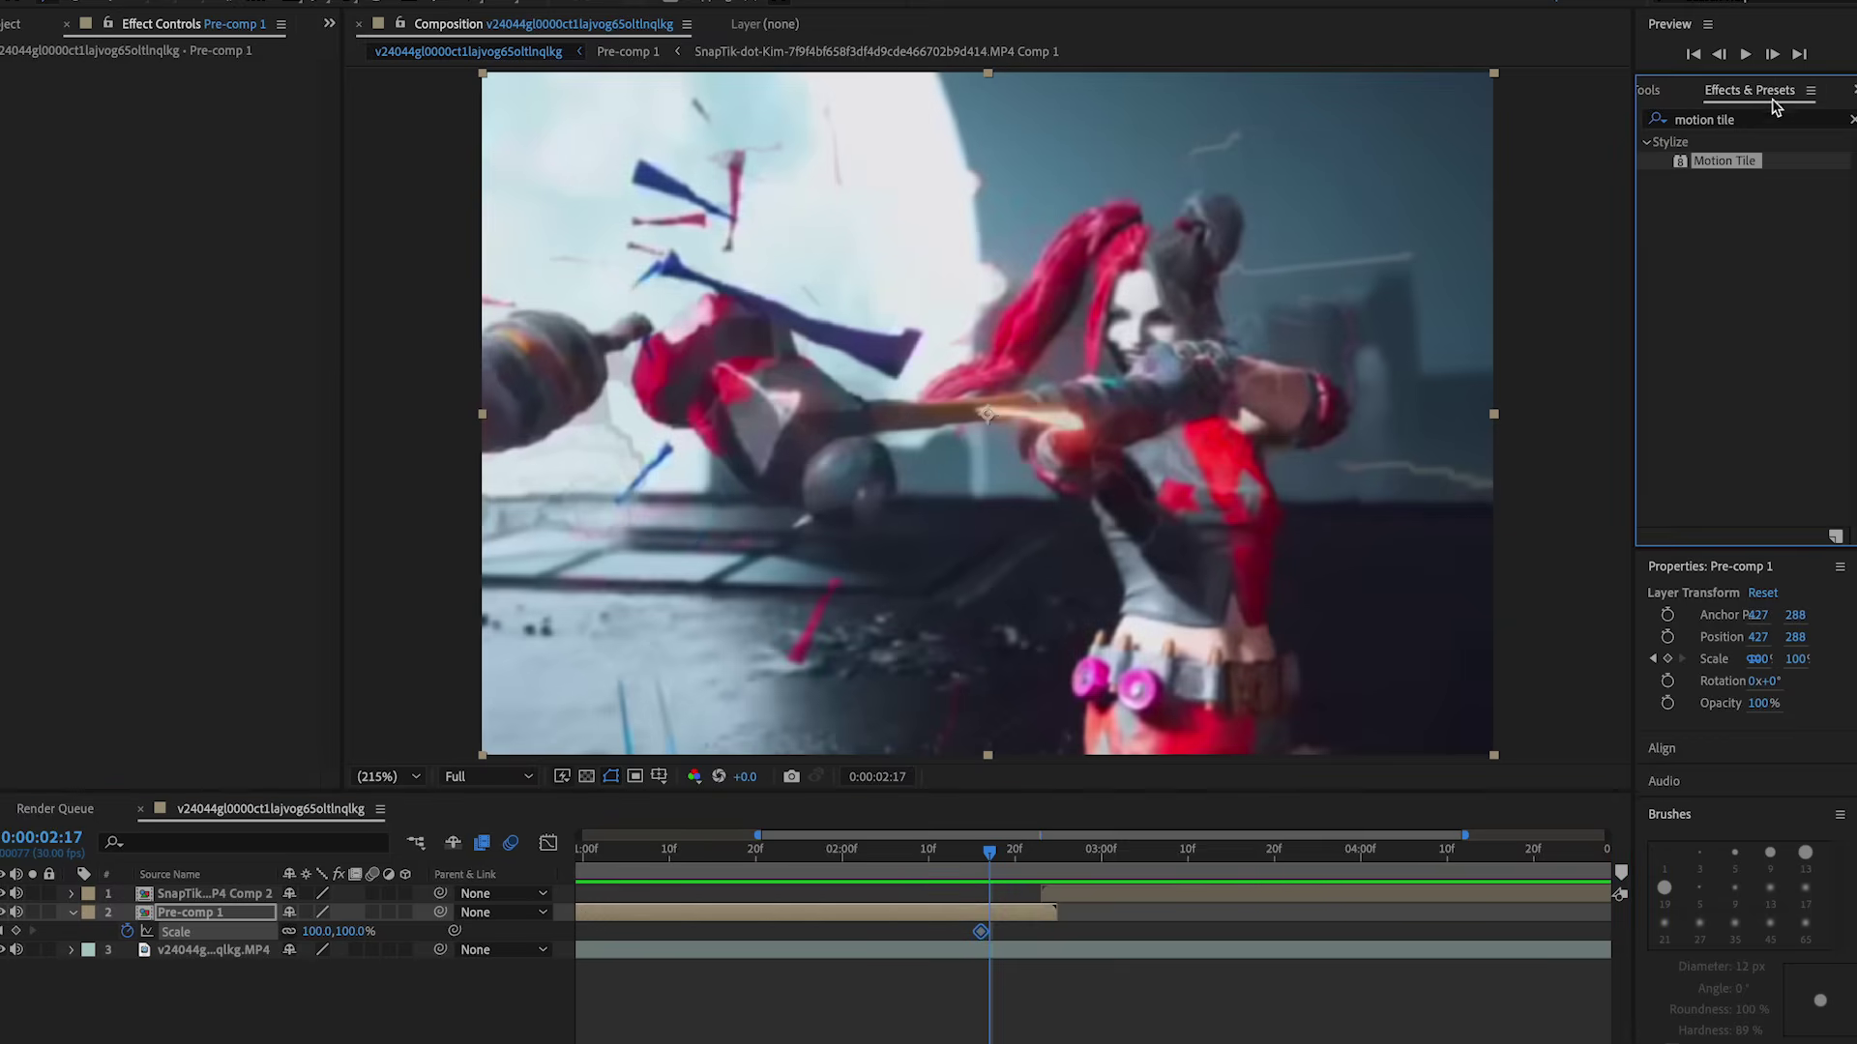
{"action": "double_click", "coordinate": [1724, 161]}
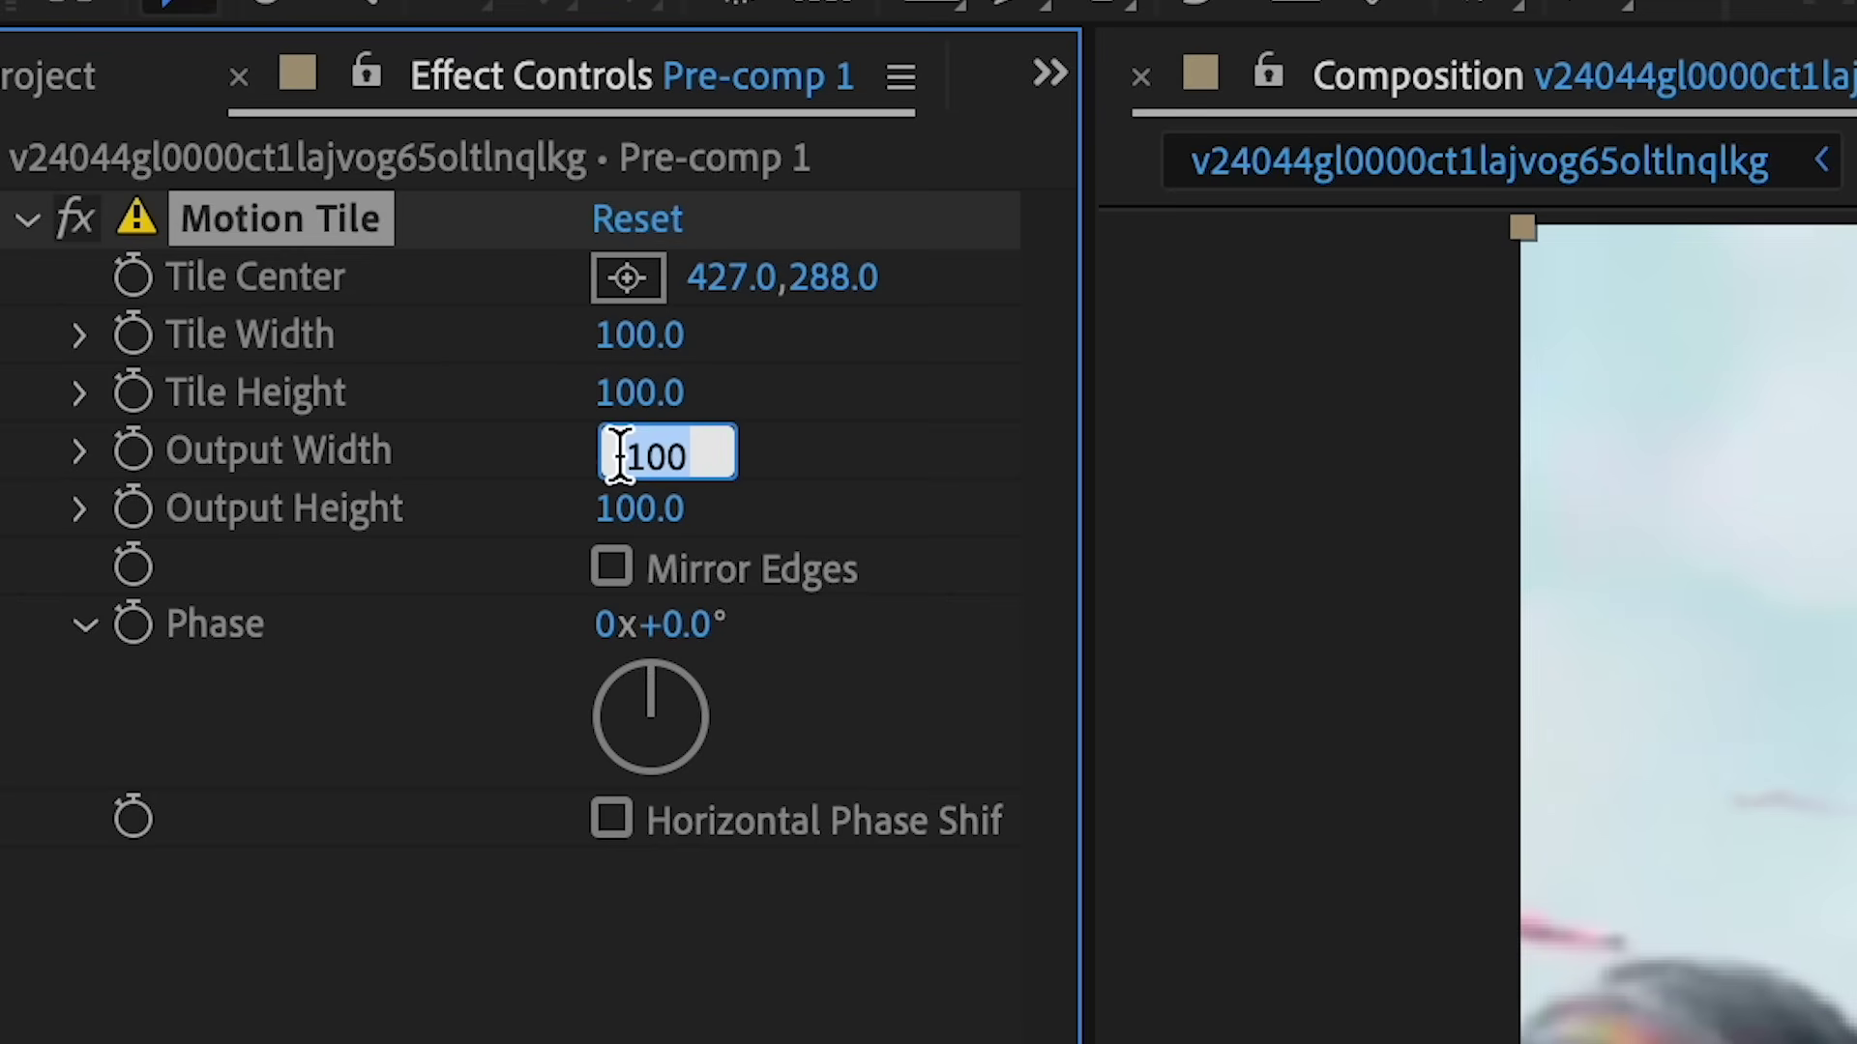
{"action": "type", "text": "300"}
{"action": "left_click", "coordinate": [605, 592]}
{"action": "left_click", "coordinate": [615, 569]}
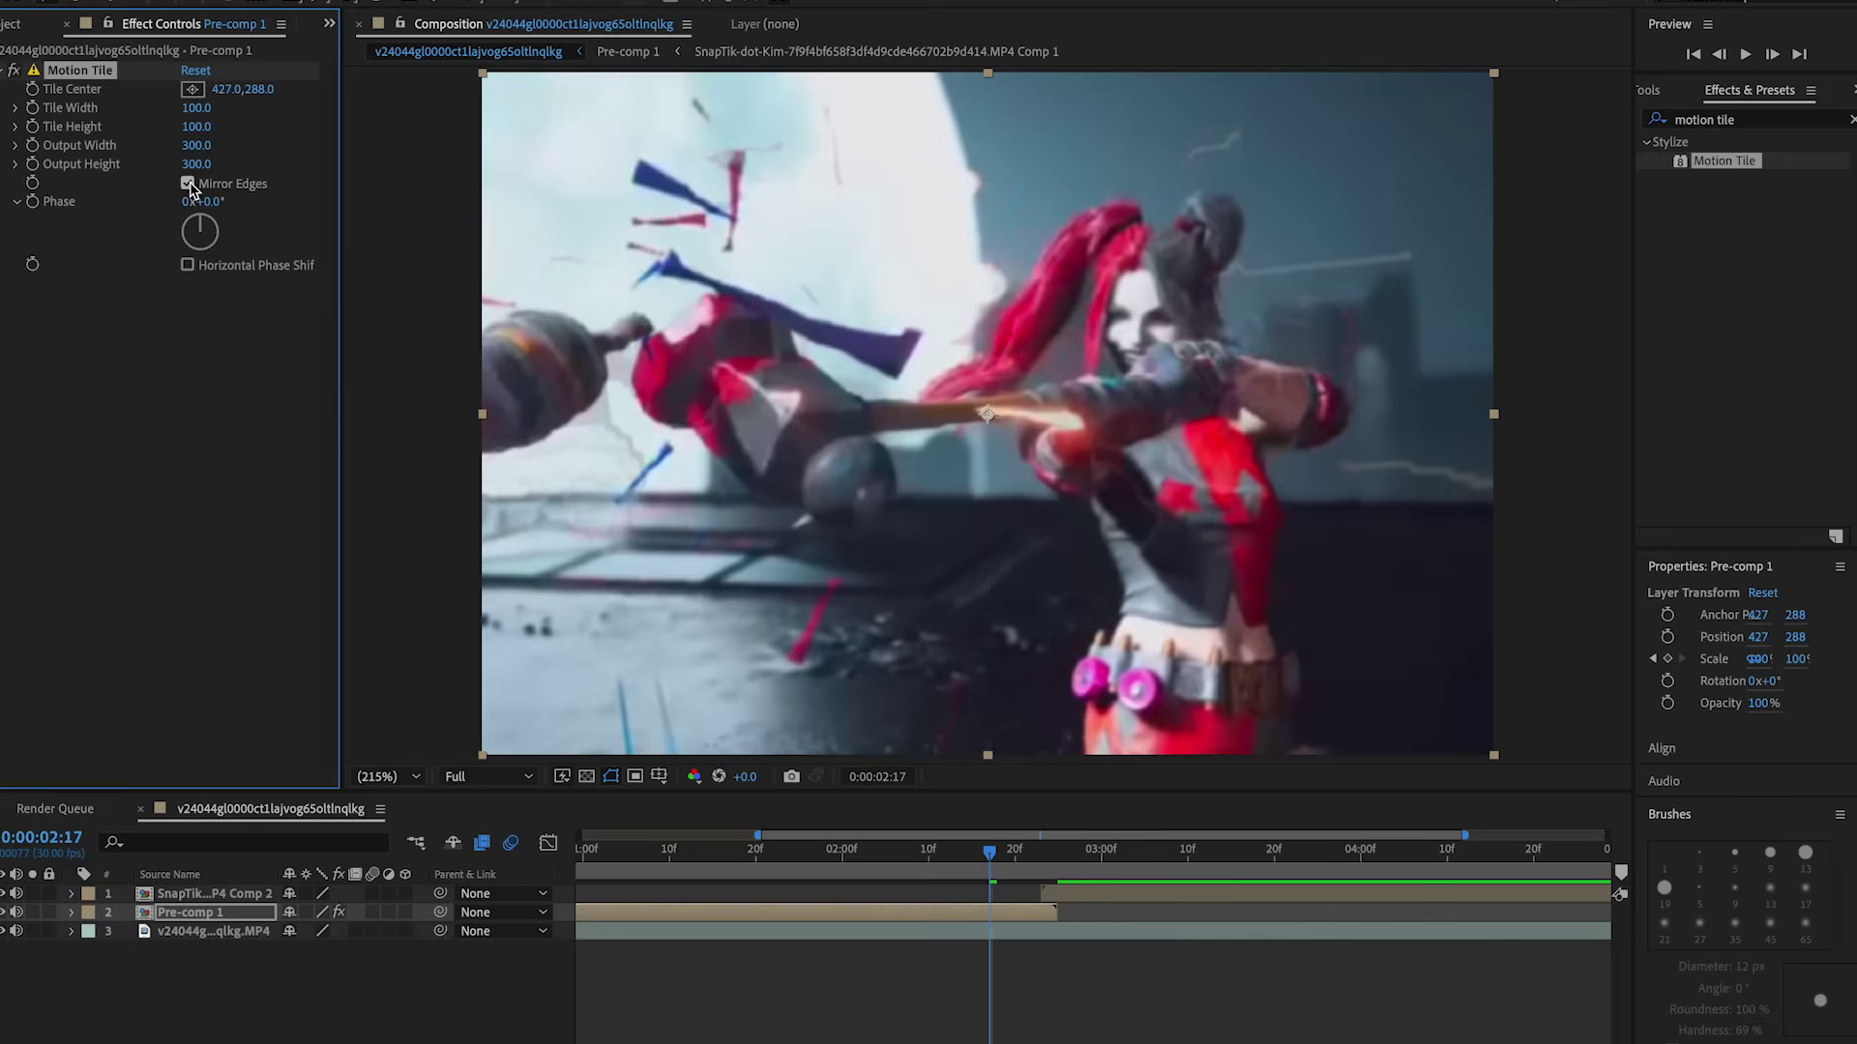
Add a 34% Scale keyframe to Pre-comp 1, place it at 0:00:02:24 and apply Easy Ease to both keyframes
{"action": "left_click", "coordinate": [1013, 875]}
{"action": "key", "text": "space"}
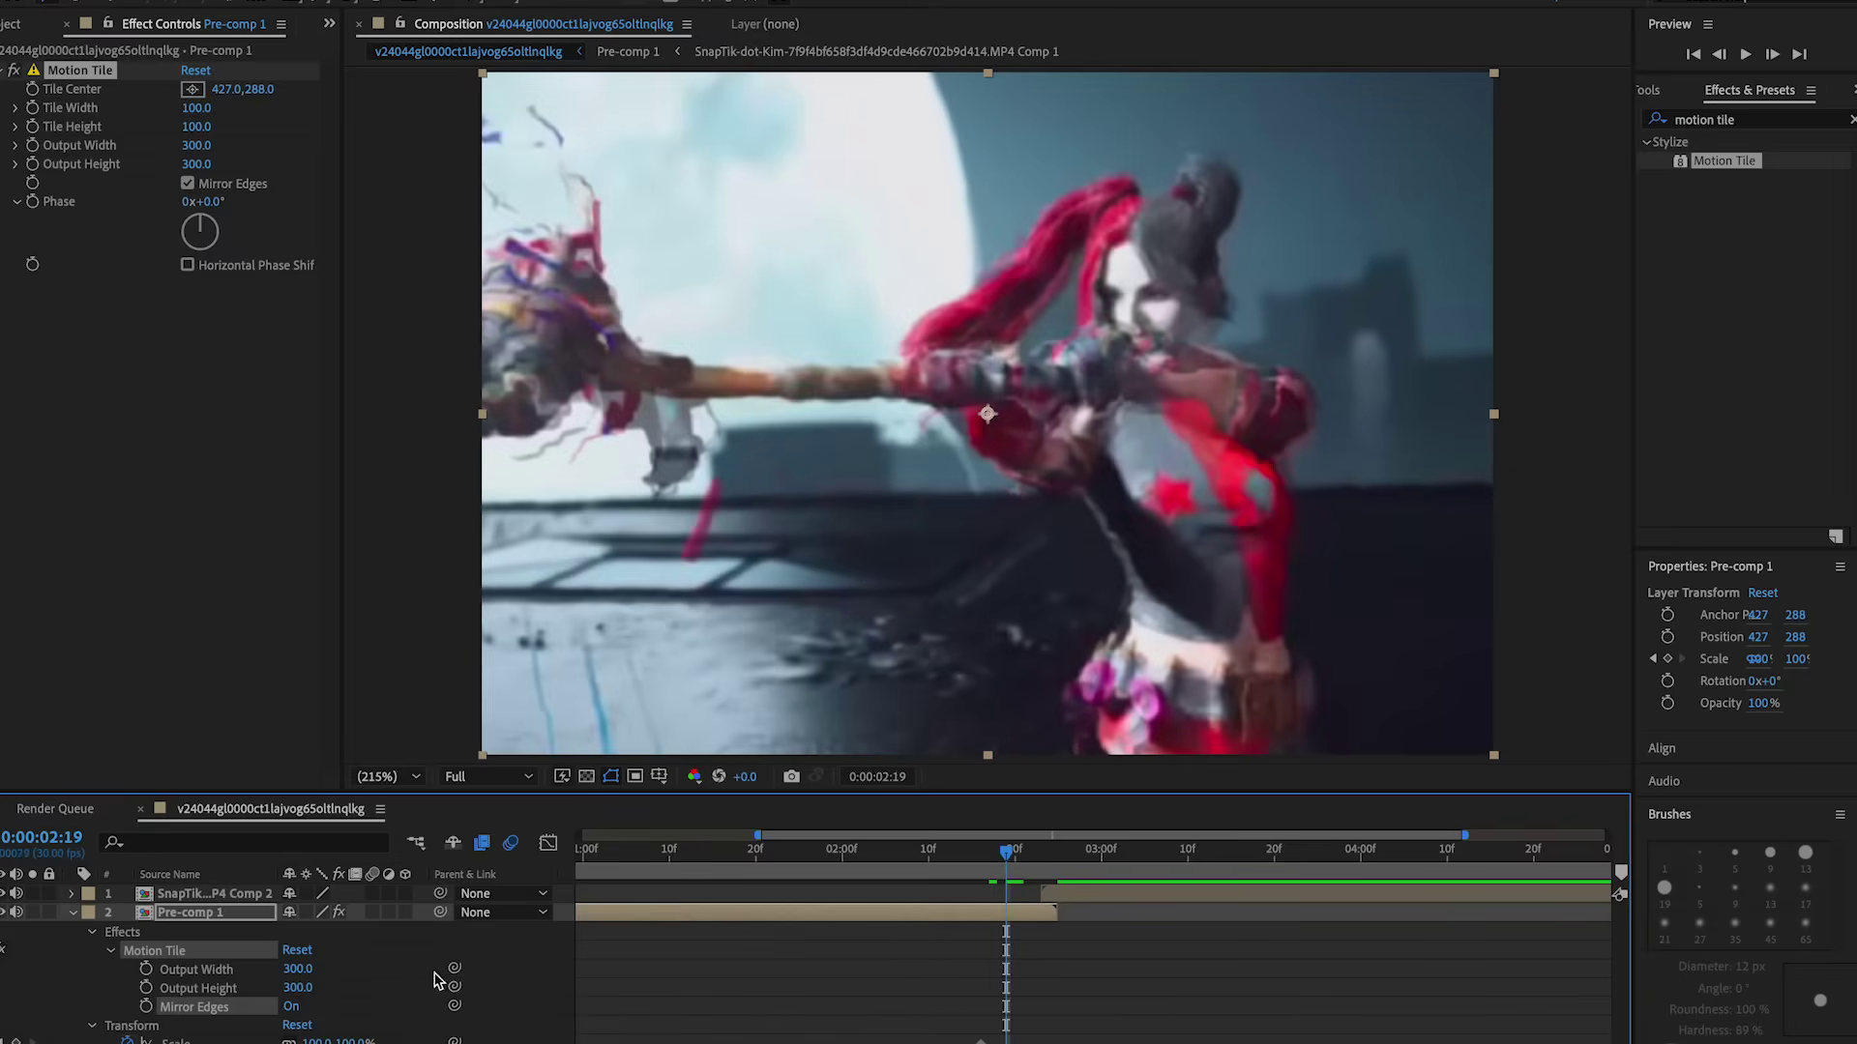
{"action": "key", "text": "s"}
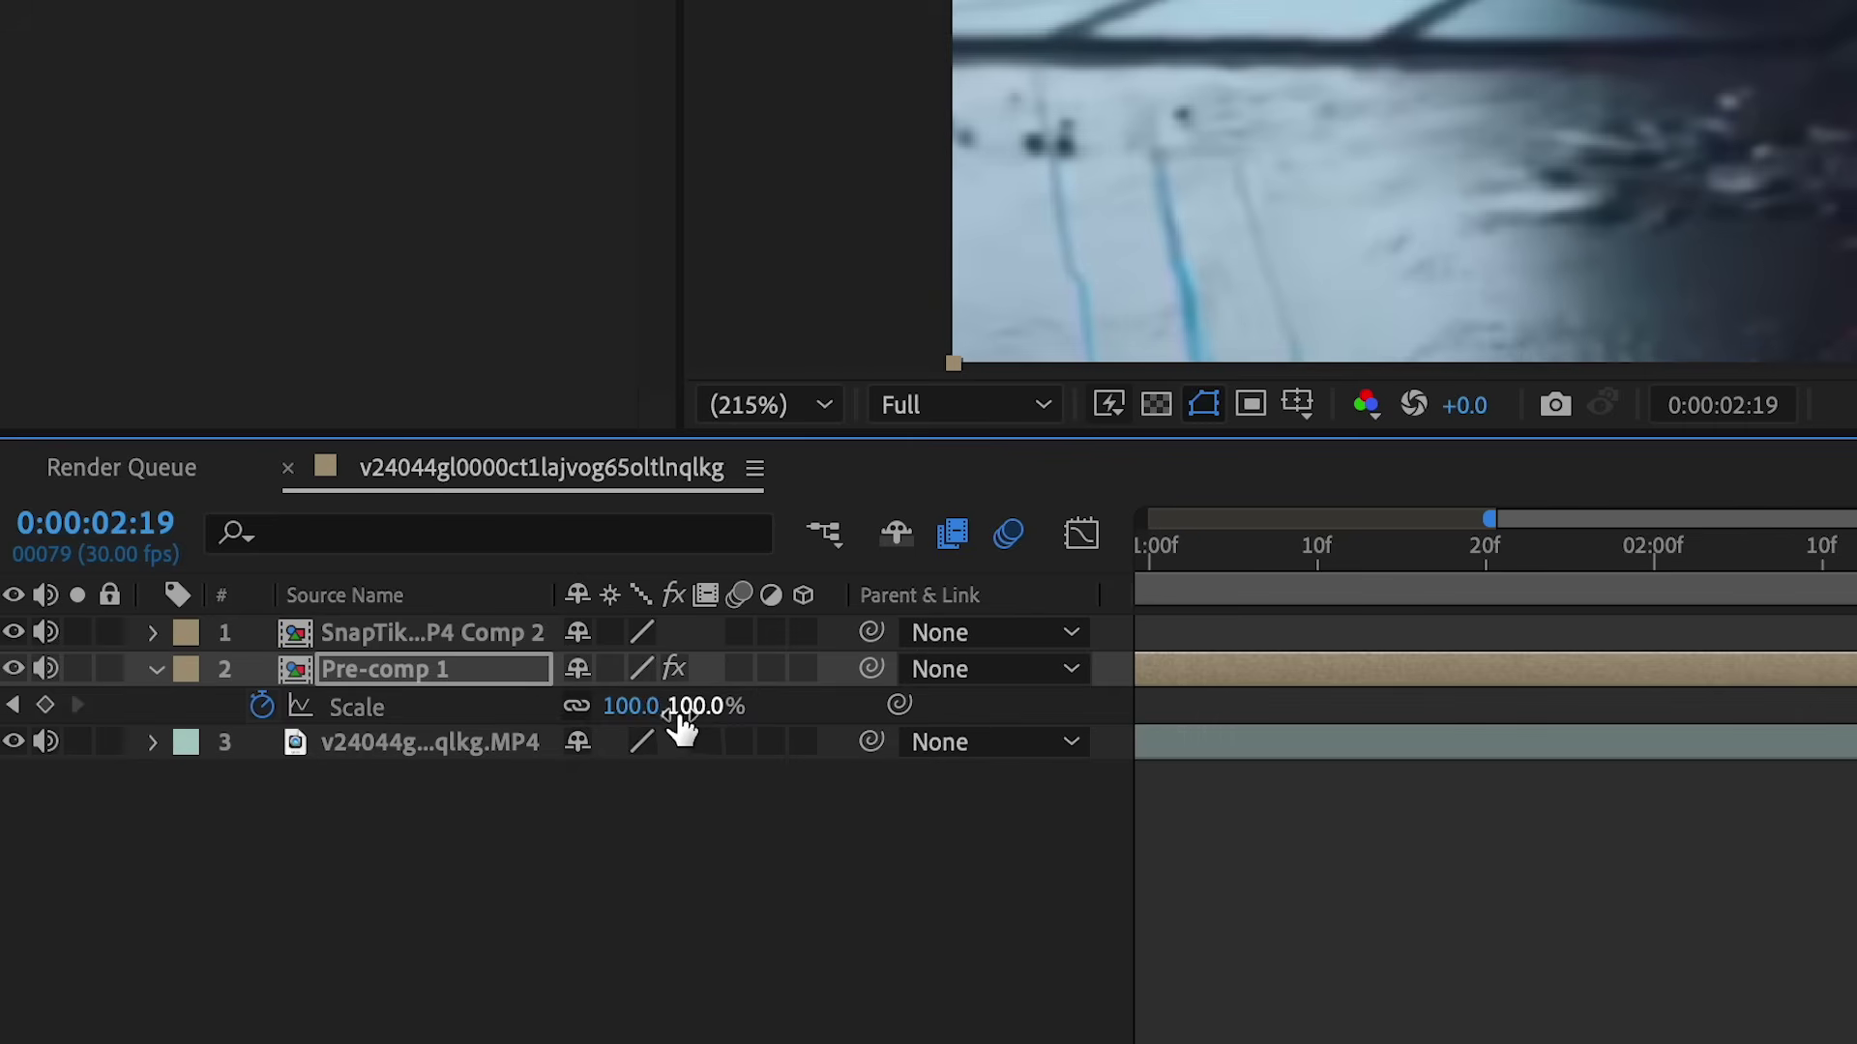
{"action": "left_click_drag", "start_coordinate": [684, 711], "coordinate": [638, 710]}
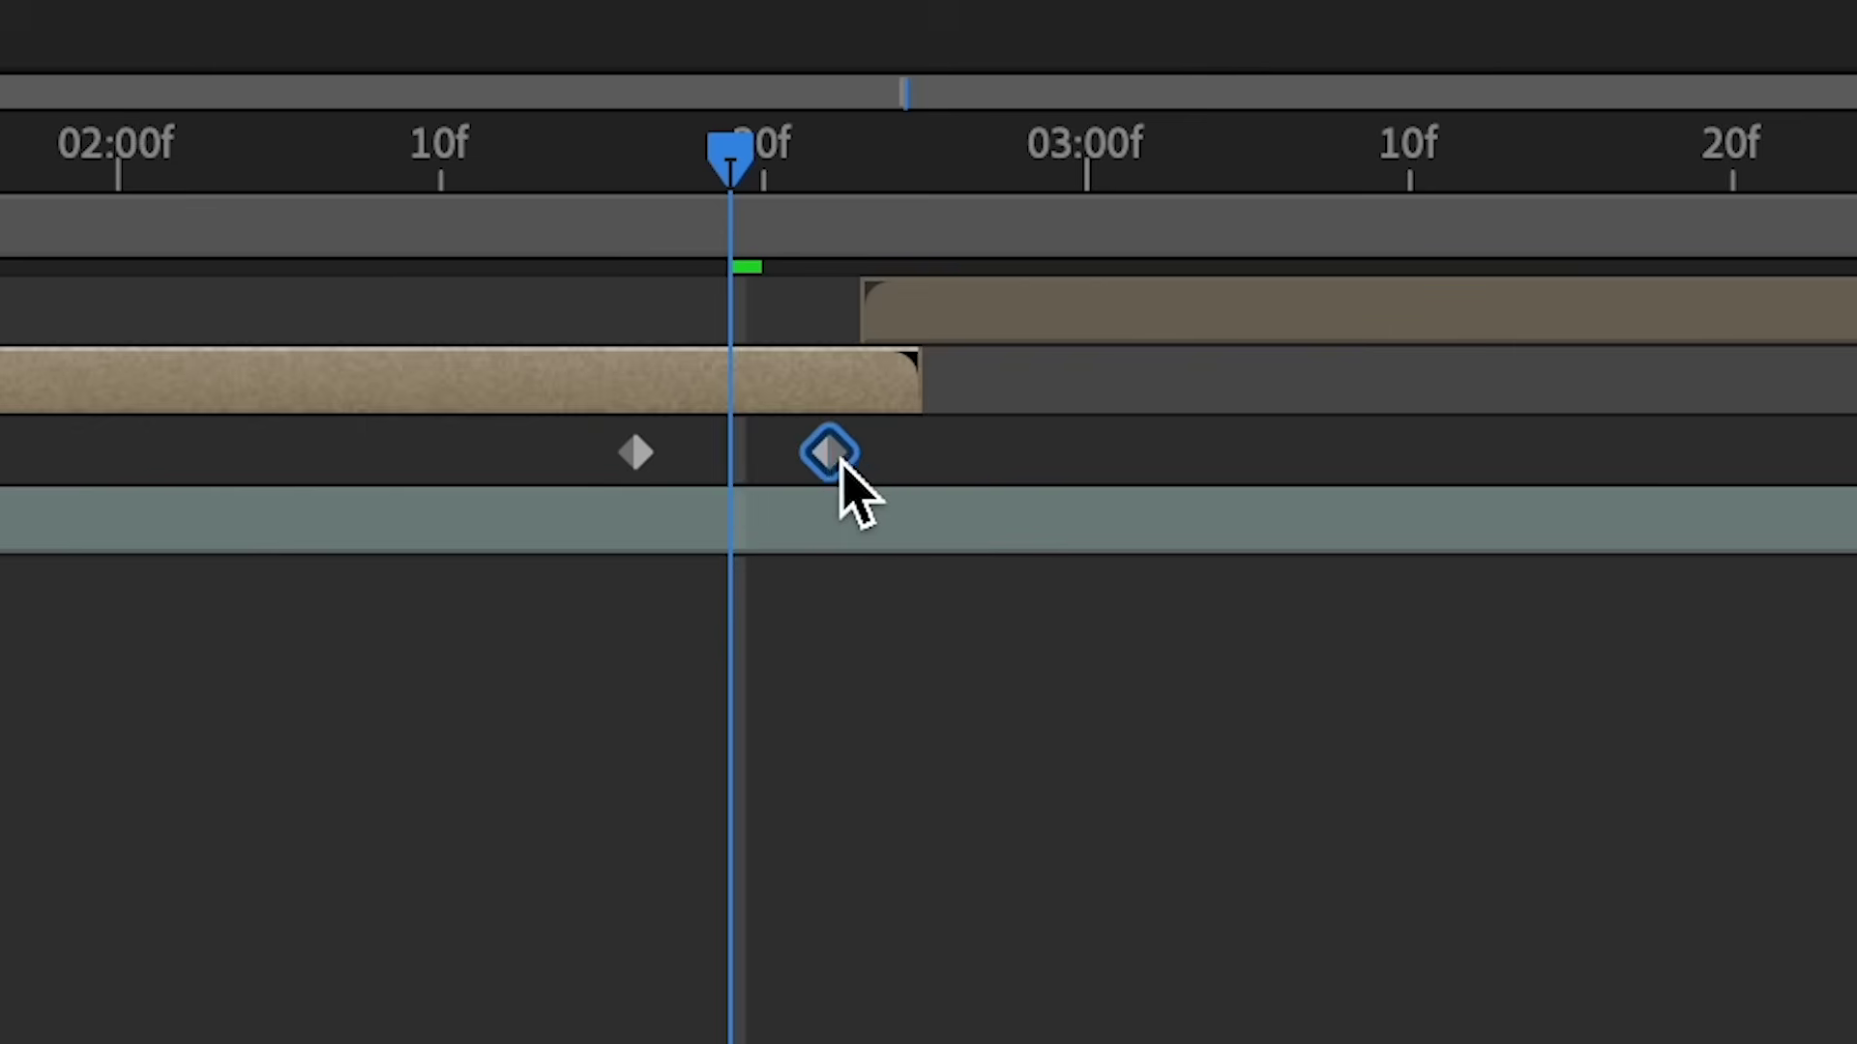
{"action": "left_click_drag", "start_coordinate": [841, 466], "coordinate": [426, 477]}
{"action": "left_click", "coordinate": [1025, 474]}
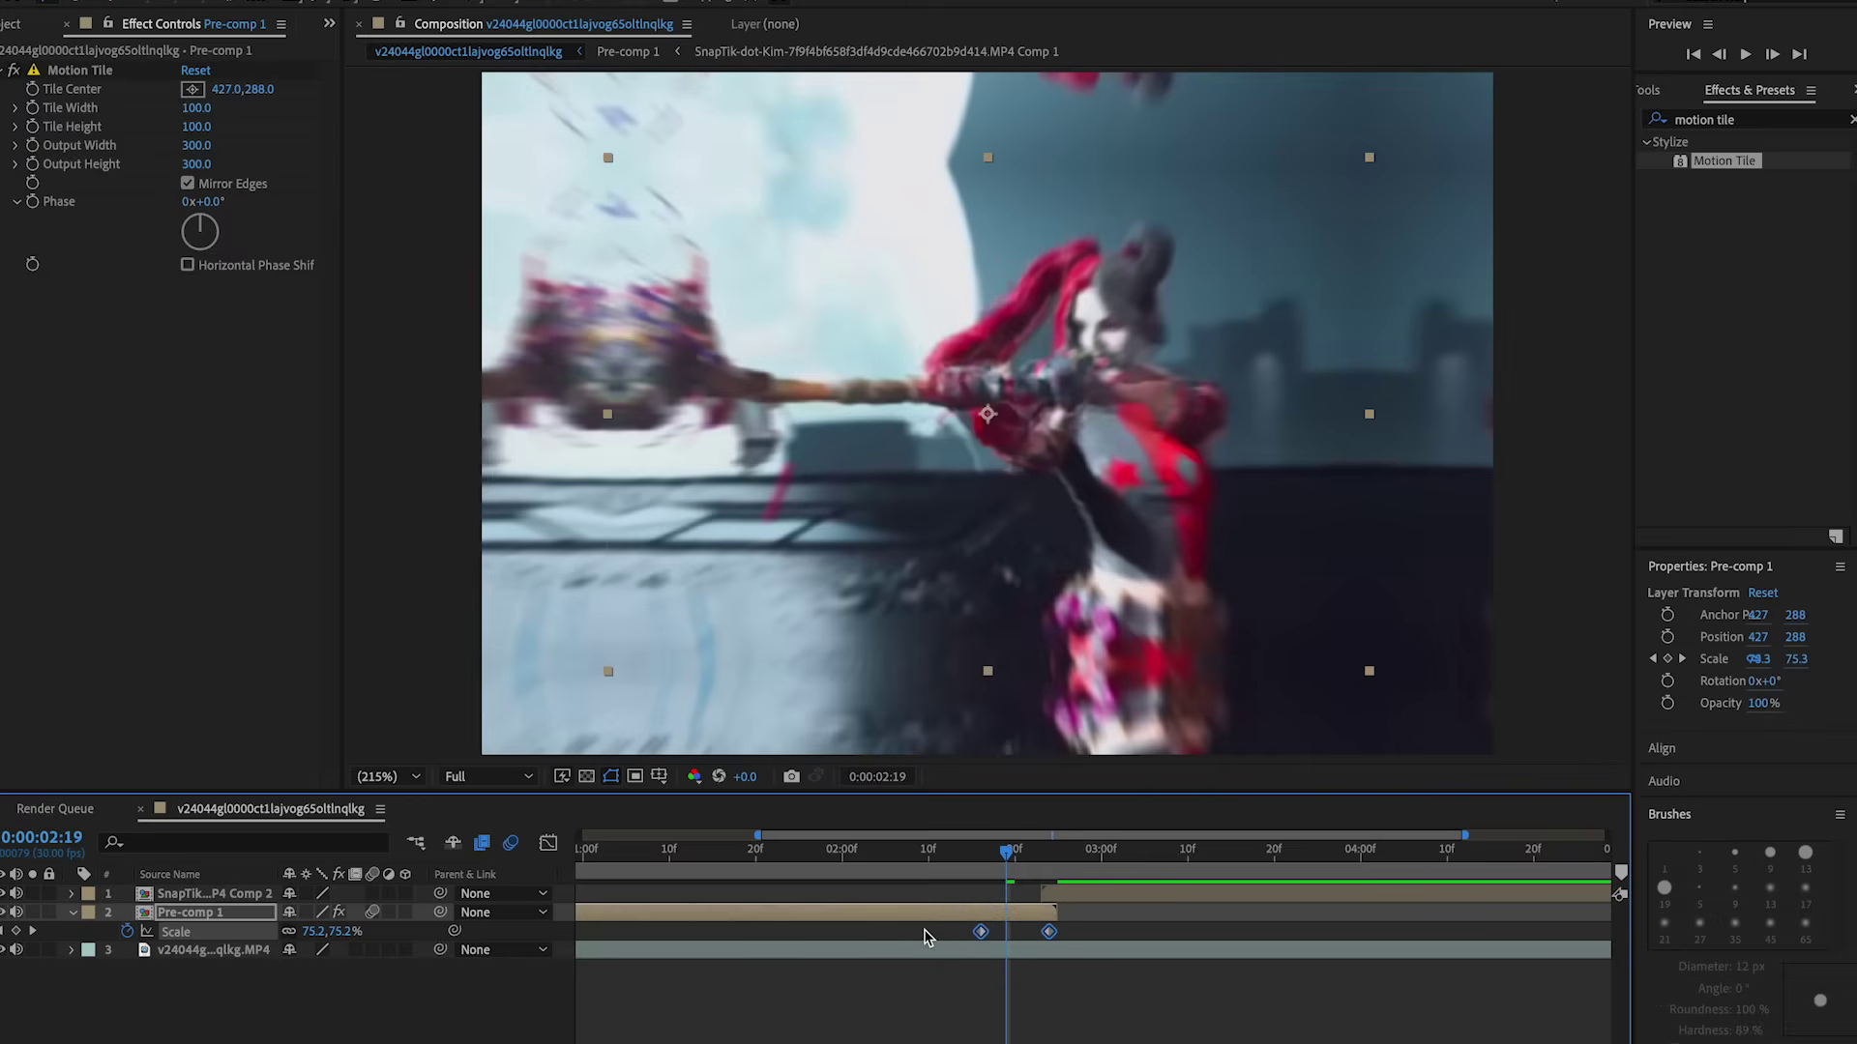
{"action": "key", "text": "F9"}
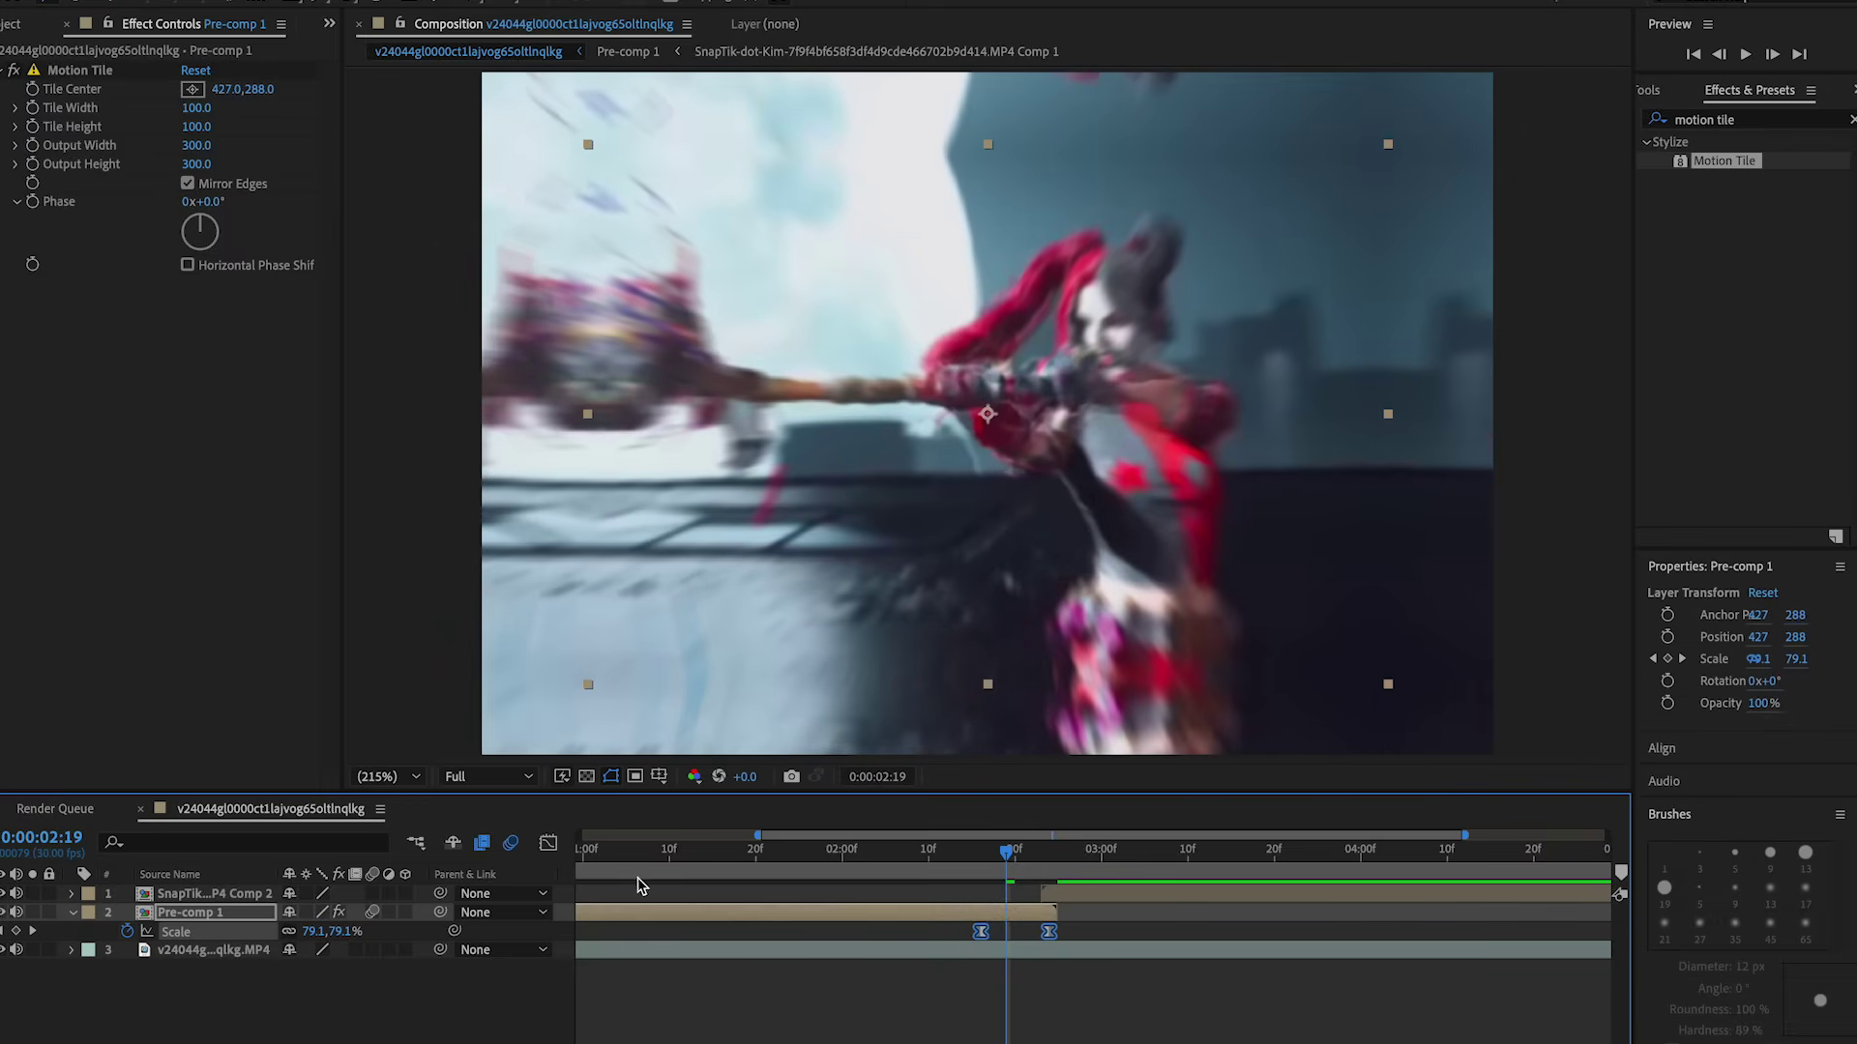
Reshape Pre-comp 1's Scale value graph so the drop accelerates toward the end, and move the last keyframe to 0:00:02:23
{"action": "left_click", "coordinate": [547, 846]}
{"action": "left_click", "coordinate": [868, 1030]}
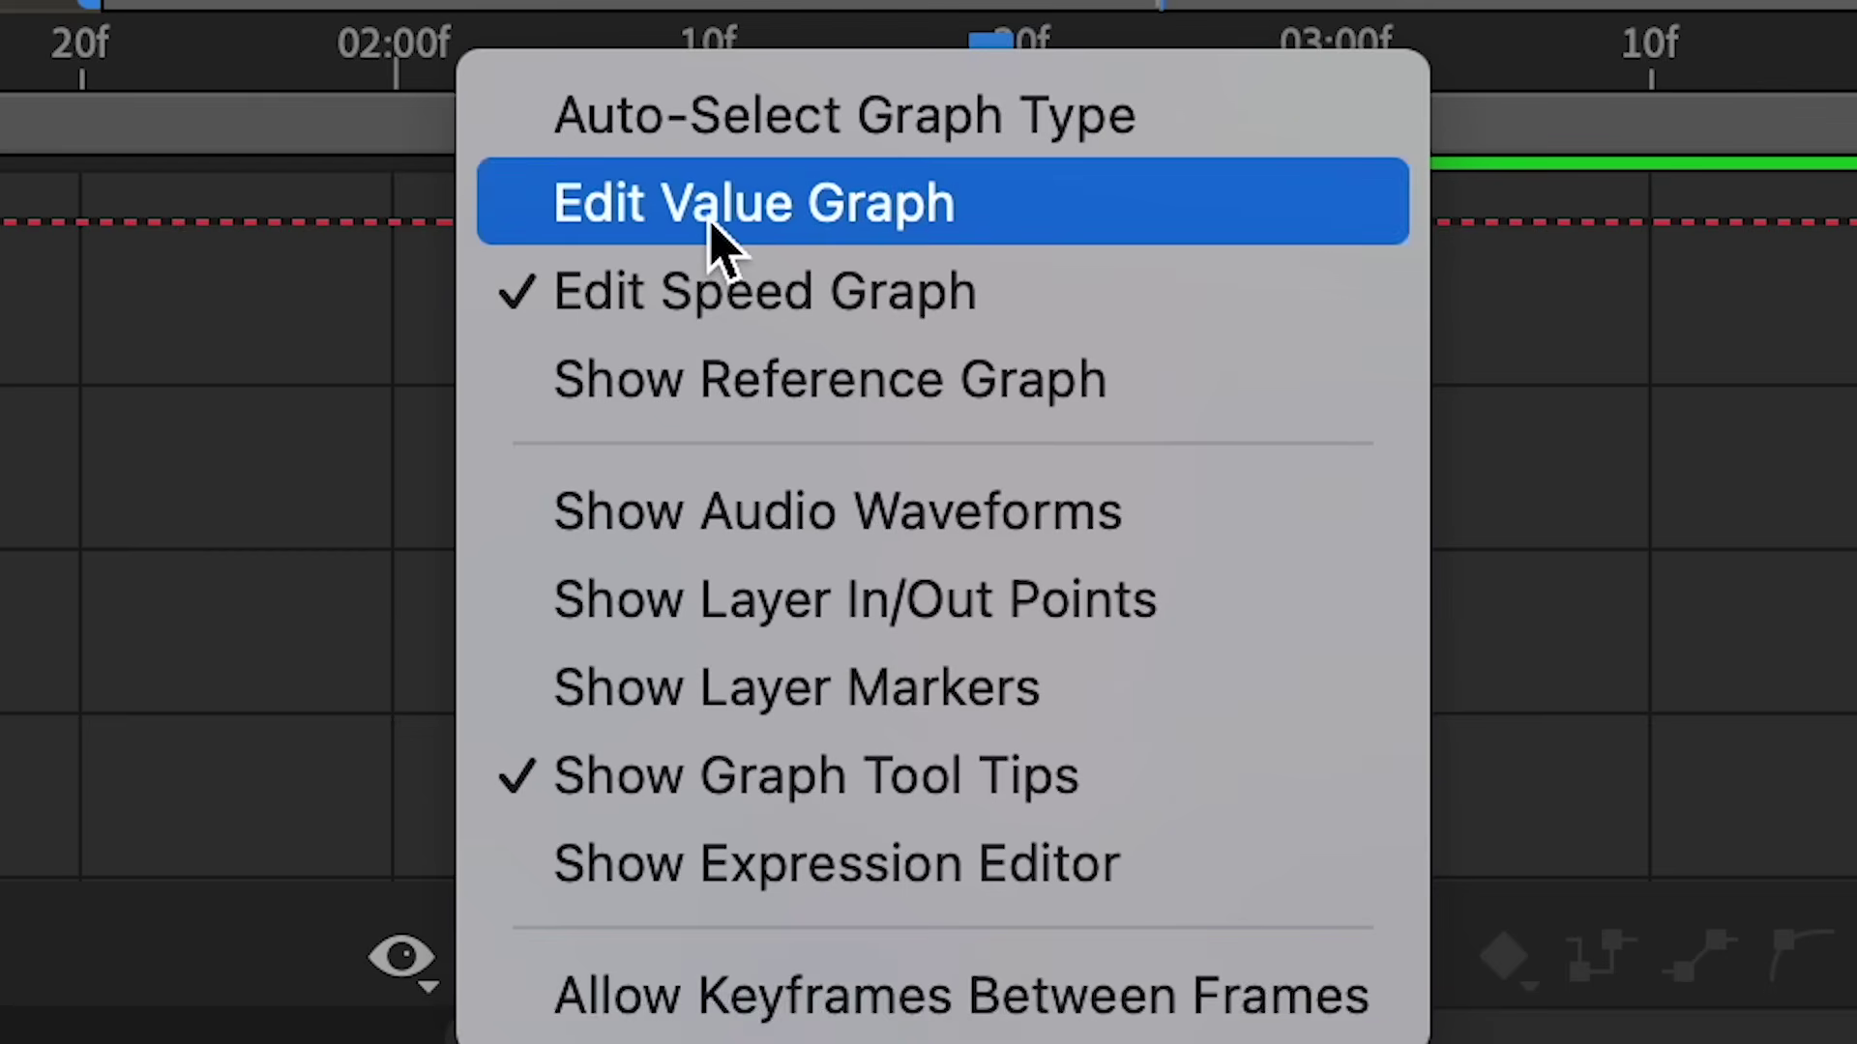
{"action": "left_click", "coordinate": [716, 232]}
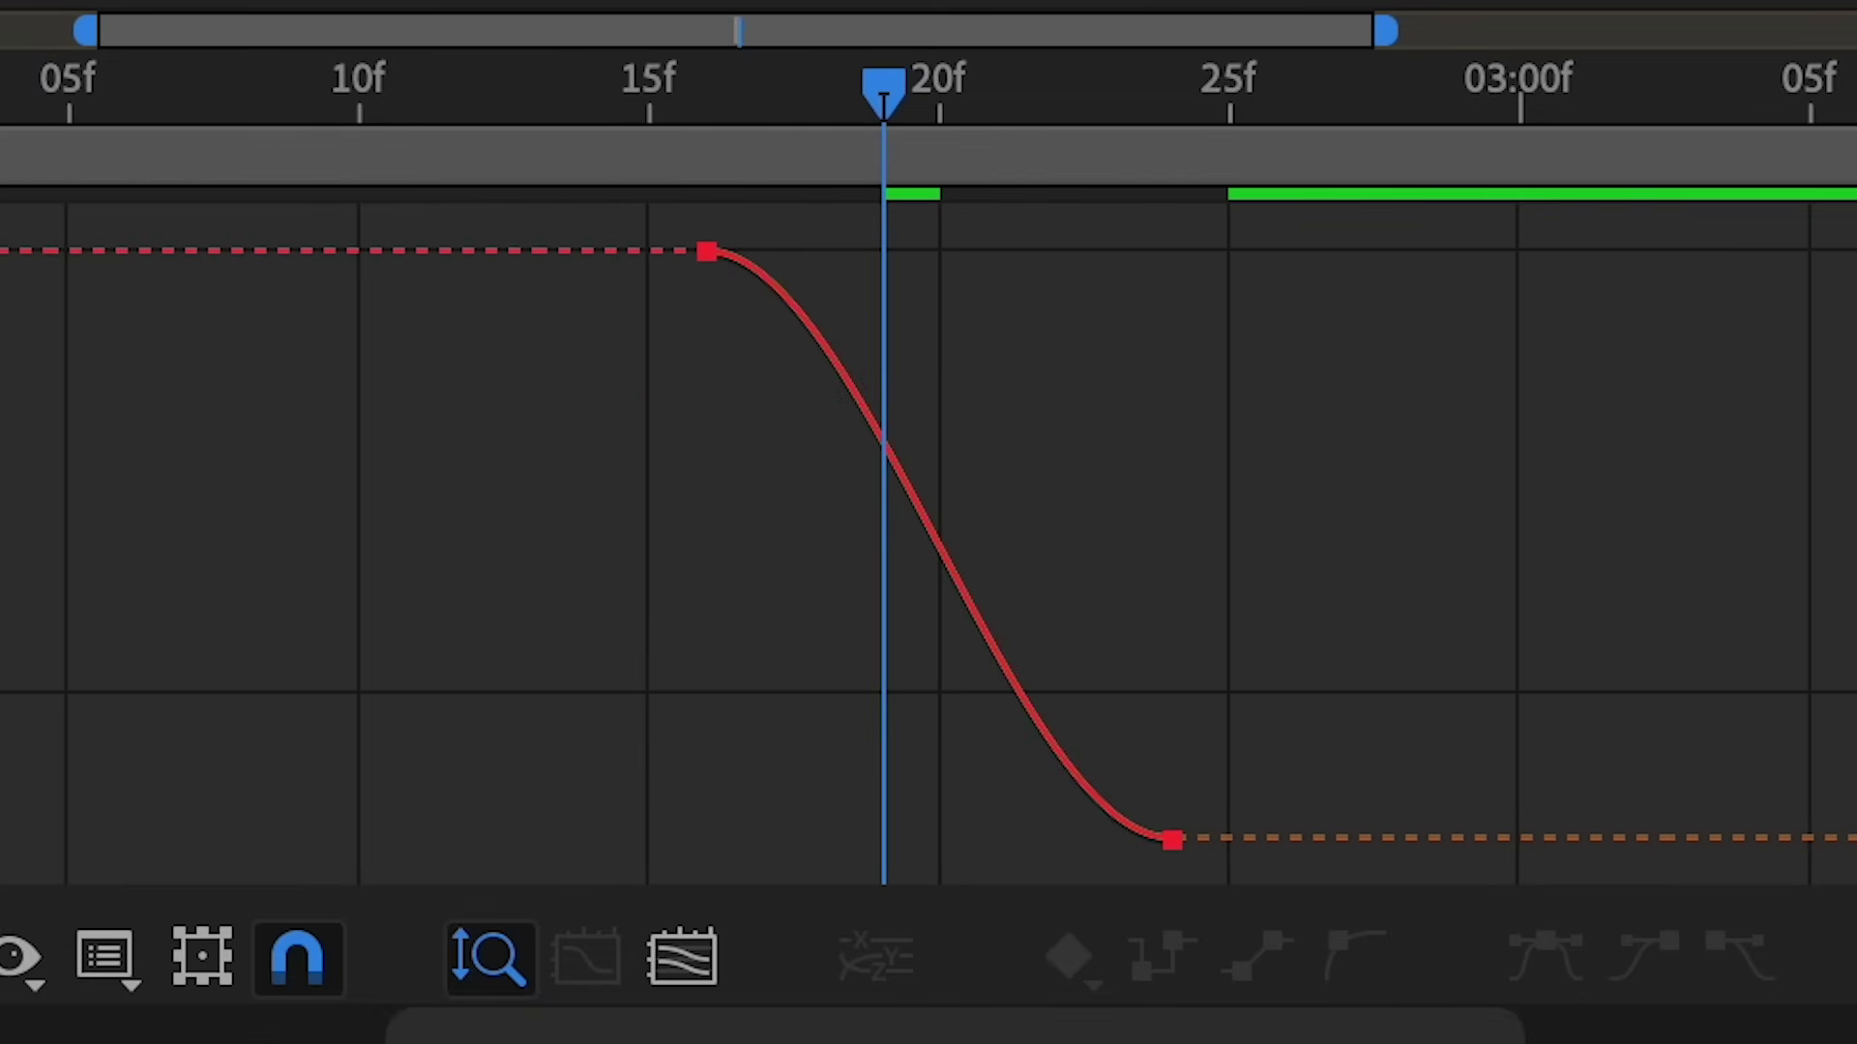
{"action": "left_click", "coordinate": [1170, 840]}
{"action": "left_click_drag", "start_coordinate": [1017, 839], "coordinate": [1085, 282]}
{"action": "left_click", "coordinate": [1113, 92]}
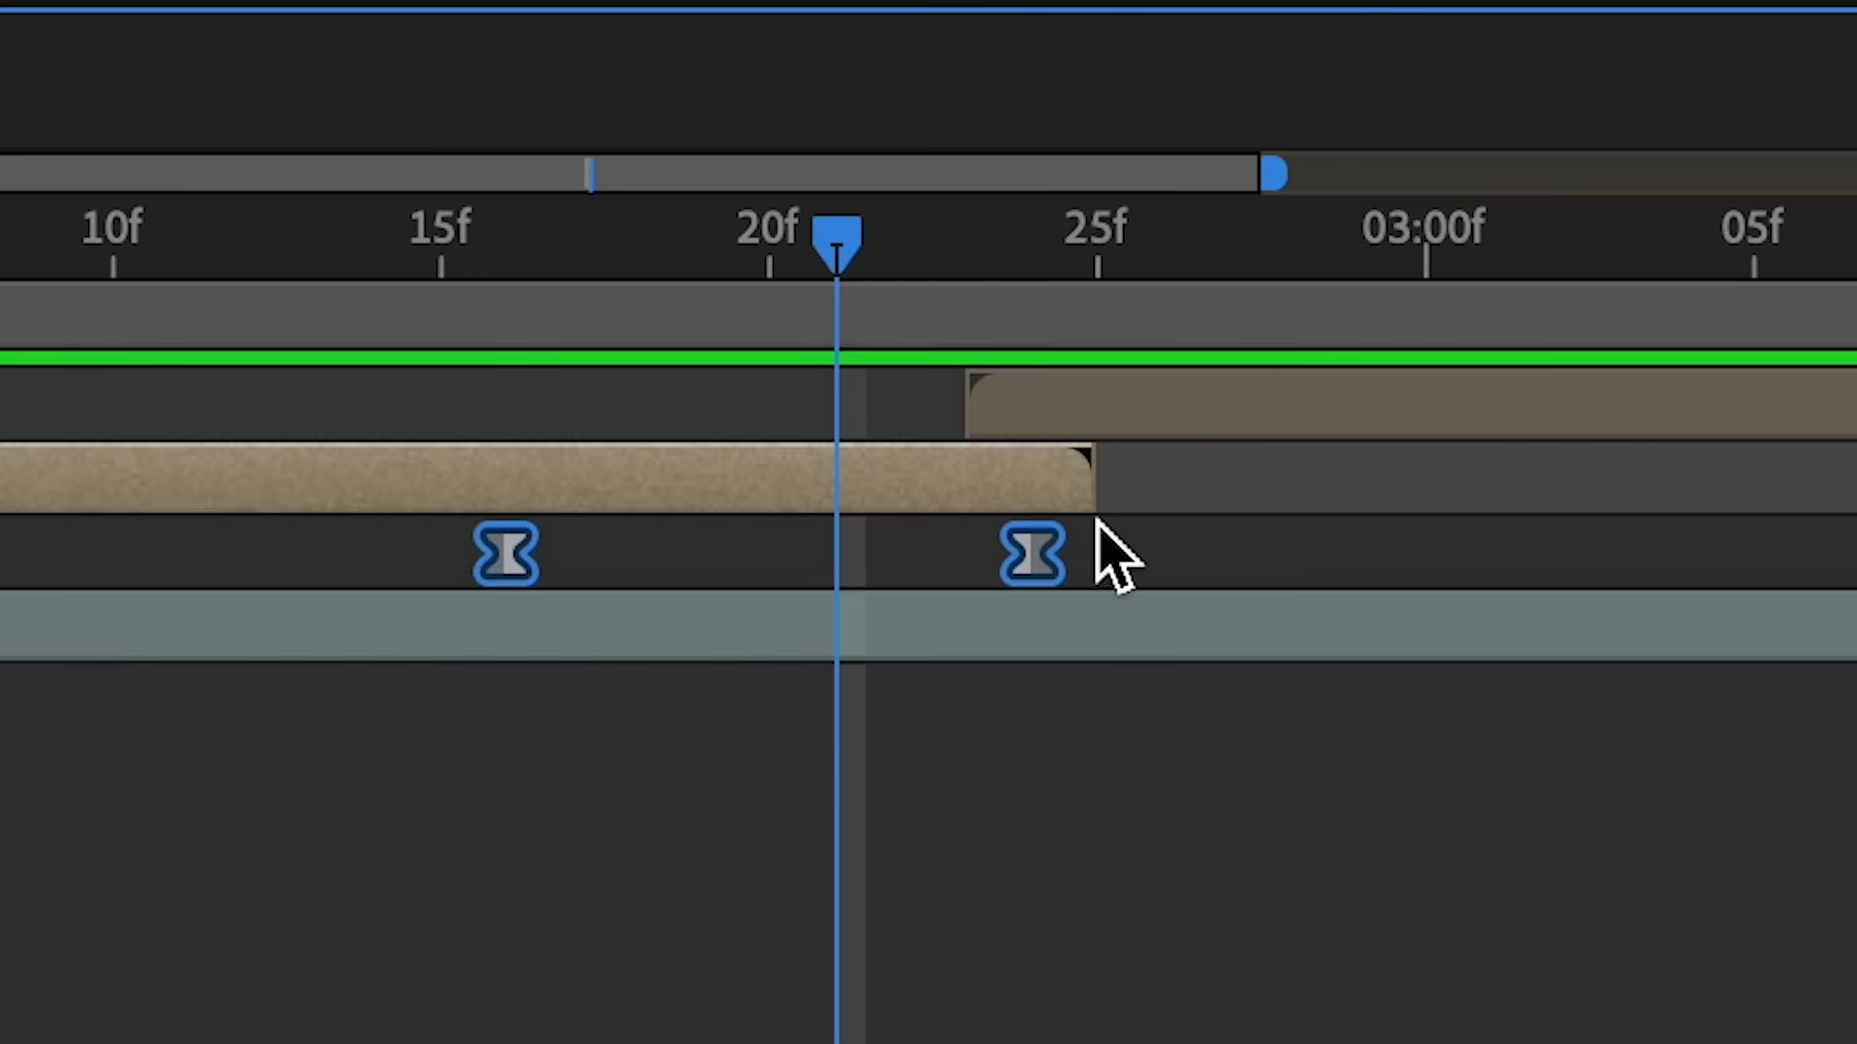
{"action": "left_click", "coordinate": [1073, 537]}
{"action": "left_click", "coordinate": [1029, 557]}
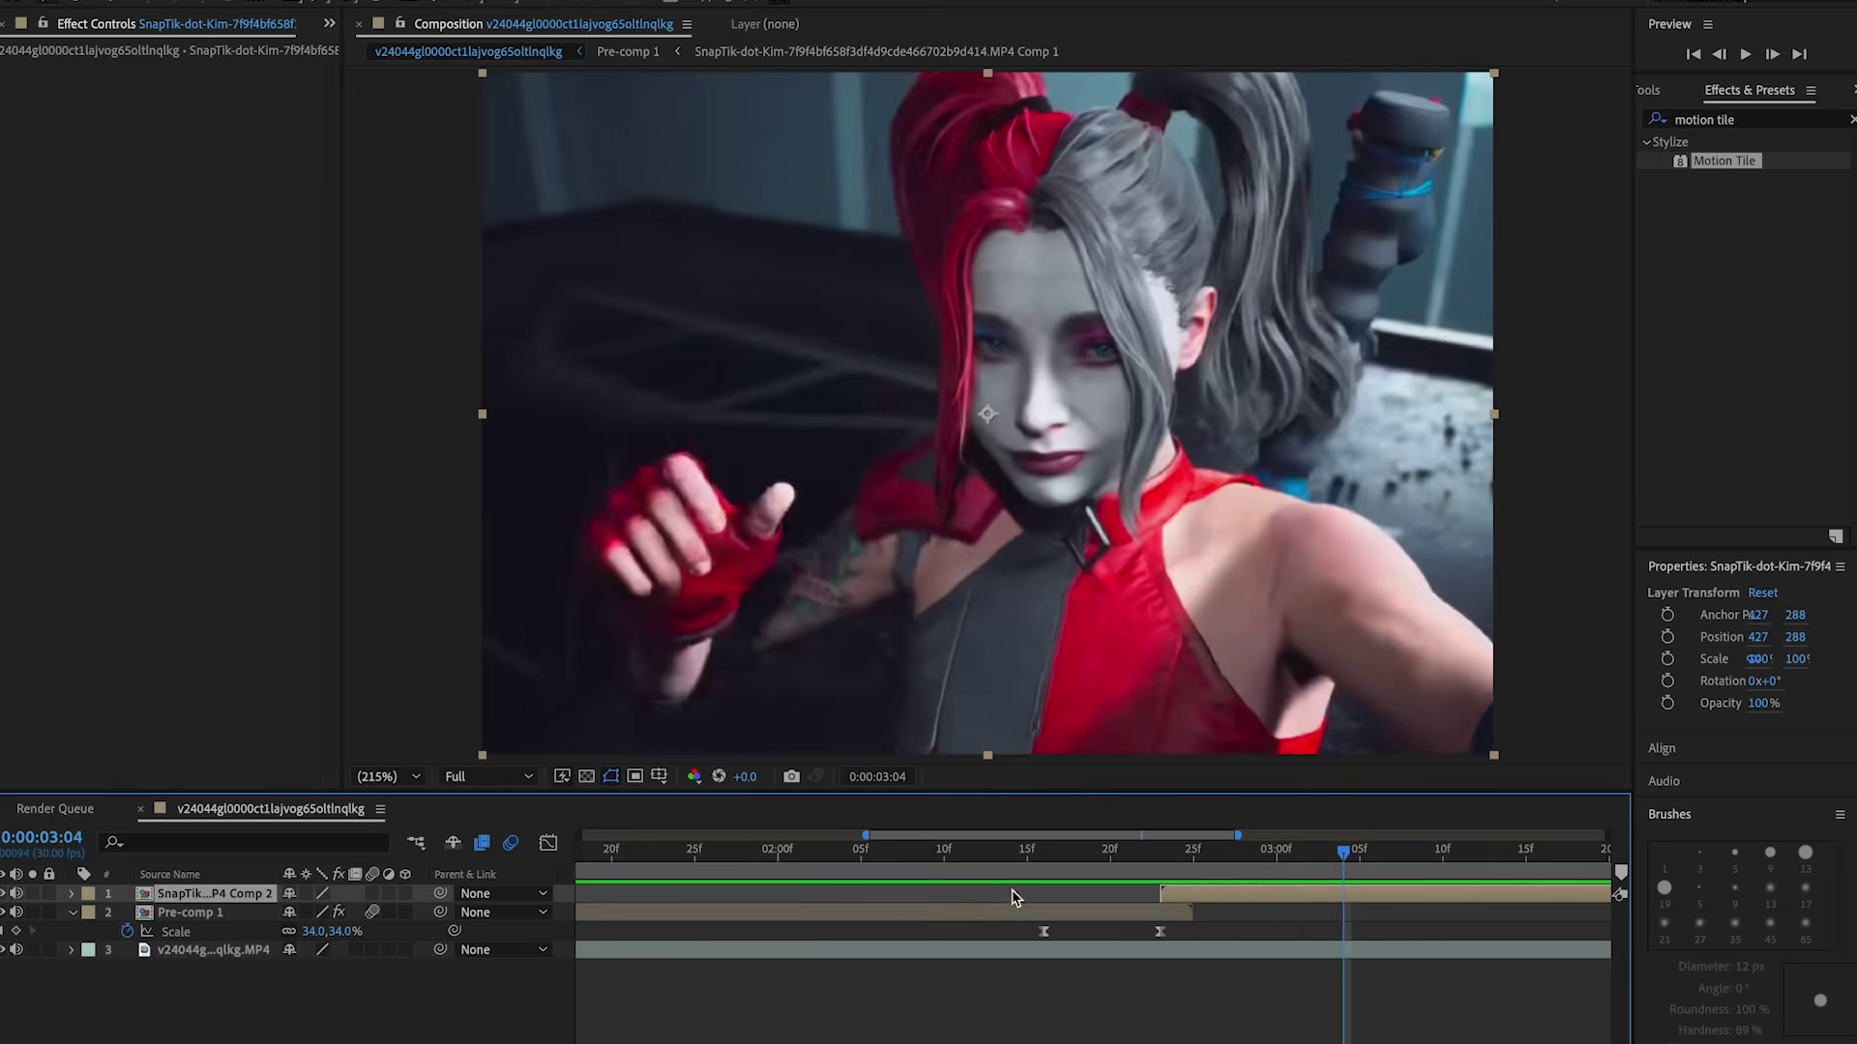
Keyframe Comp 2's Scale at 188% at 0:00:02:23 and 100% at 0:00:03:06, and apply Easy Ease to both keyframes
{"action": "key", "text": "s"}
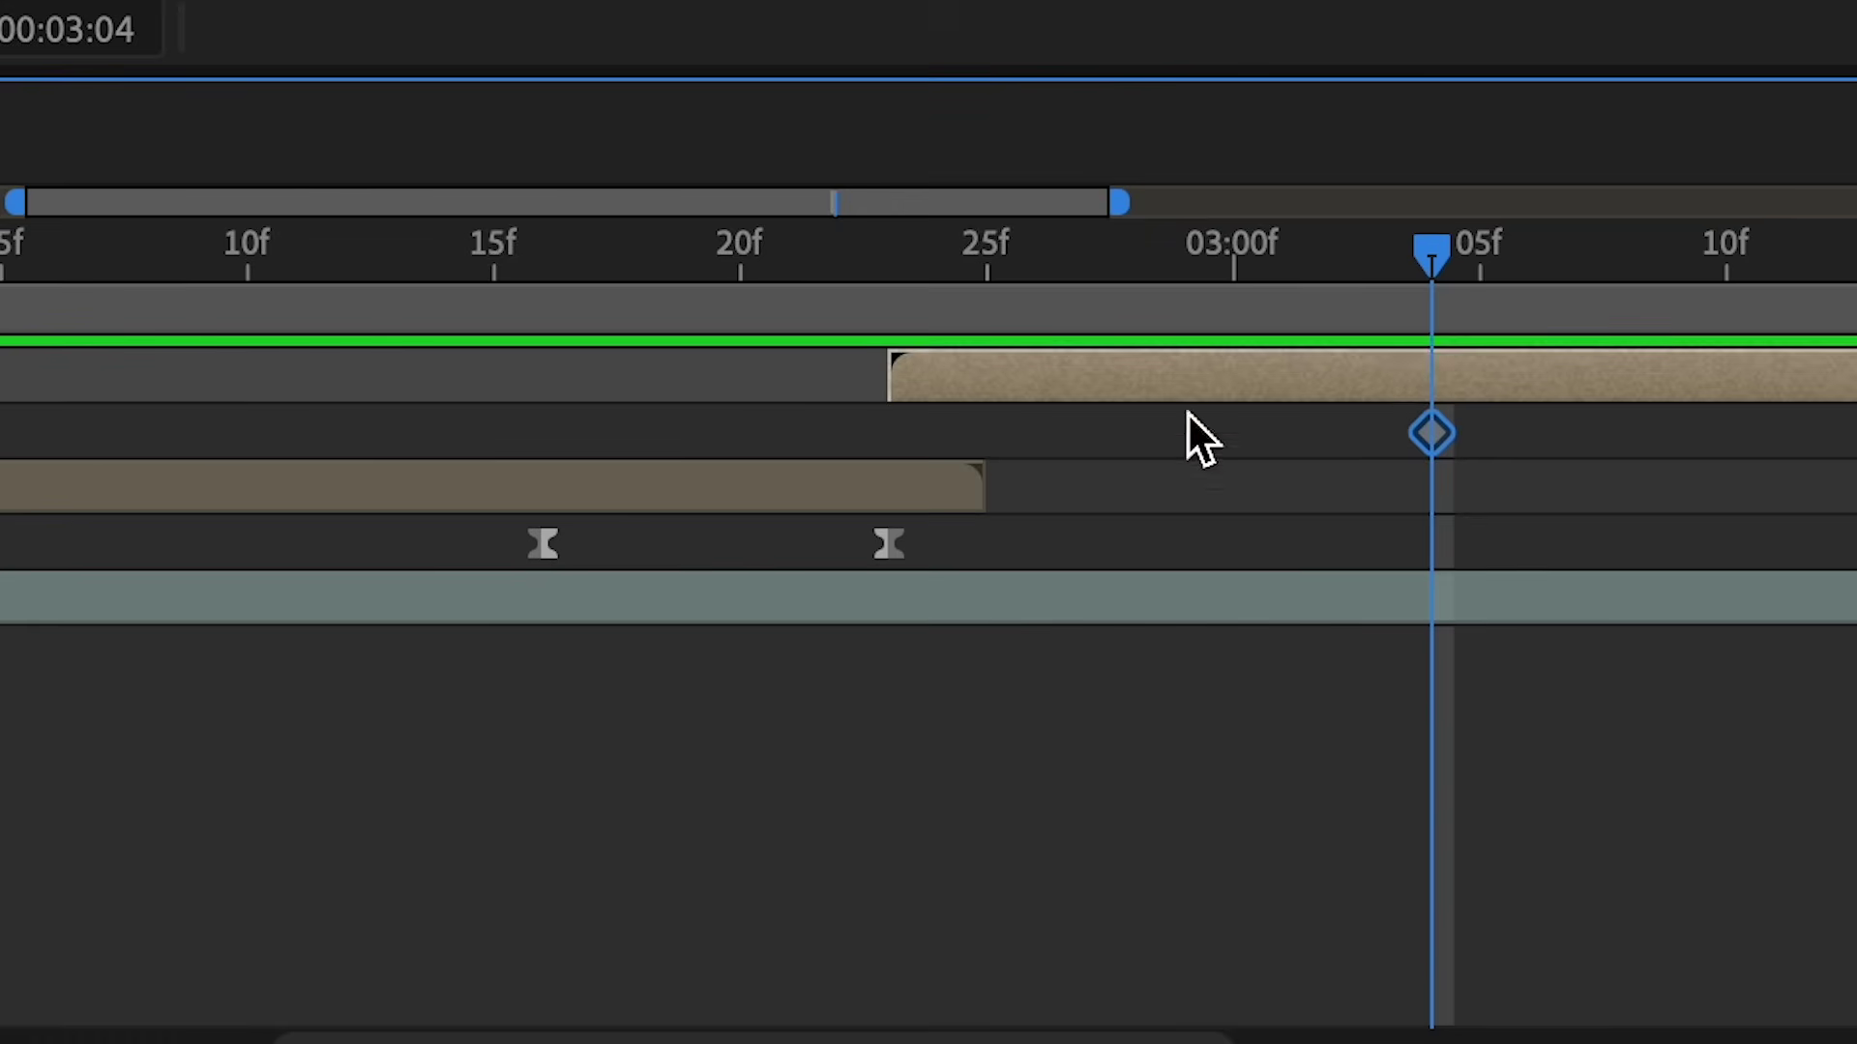
{"action": "left_click_drag", "start_coordinate": [1089, 250], "coordinate": [874, 241]}
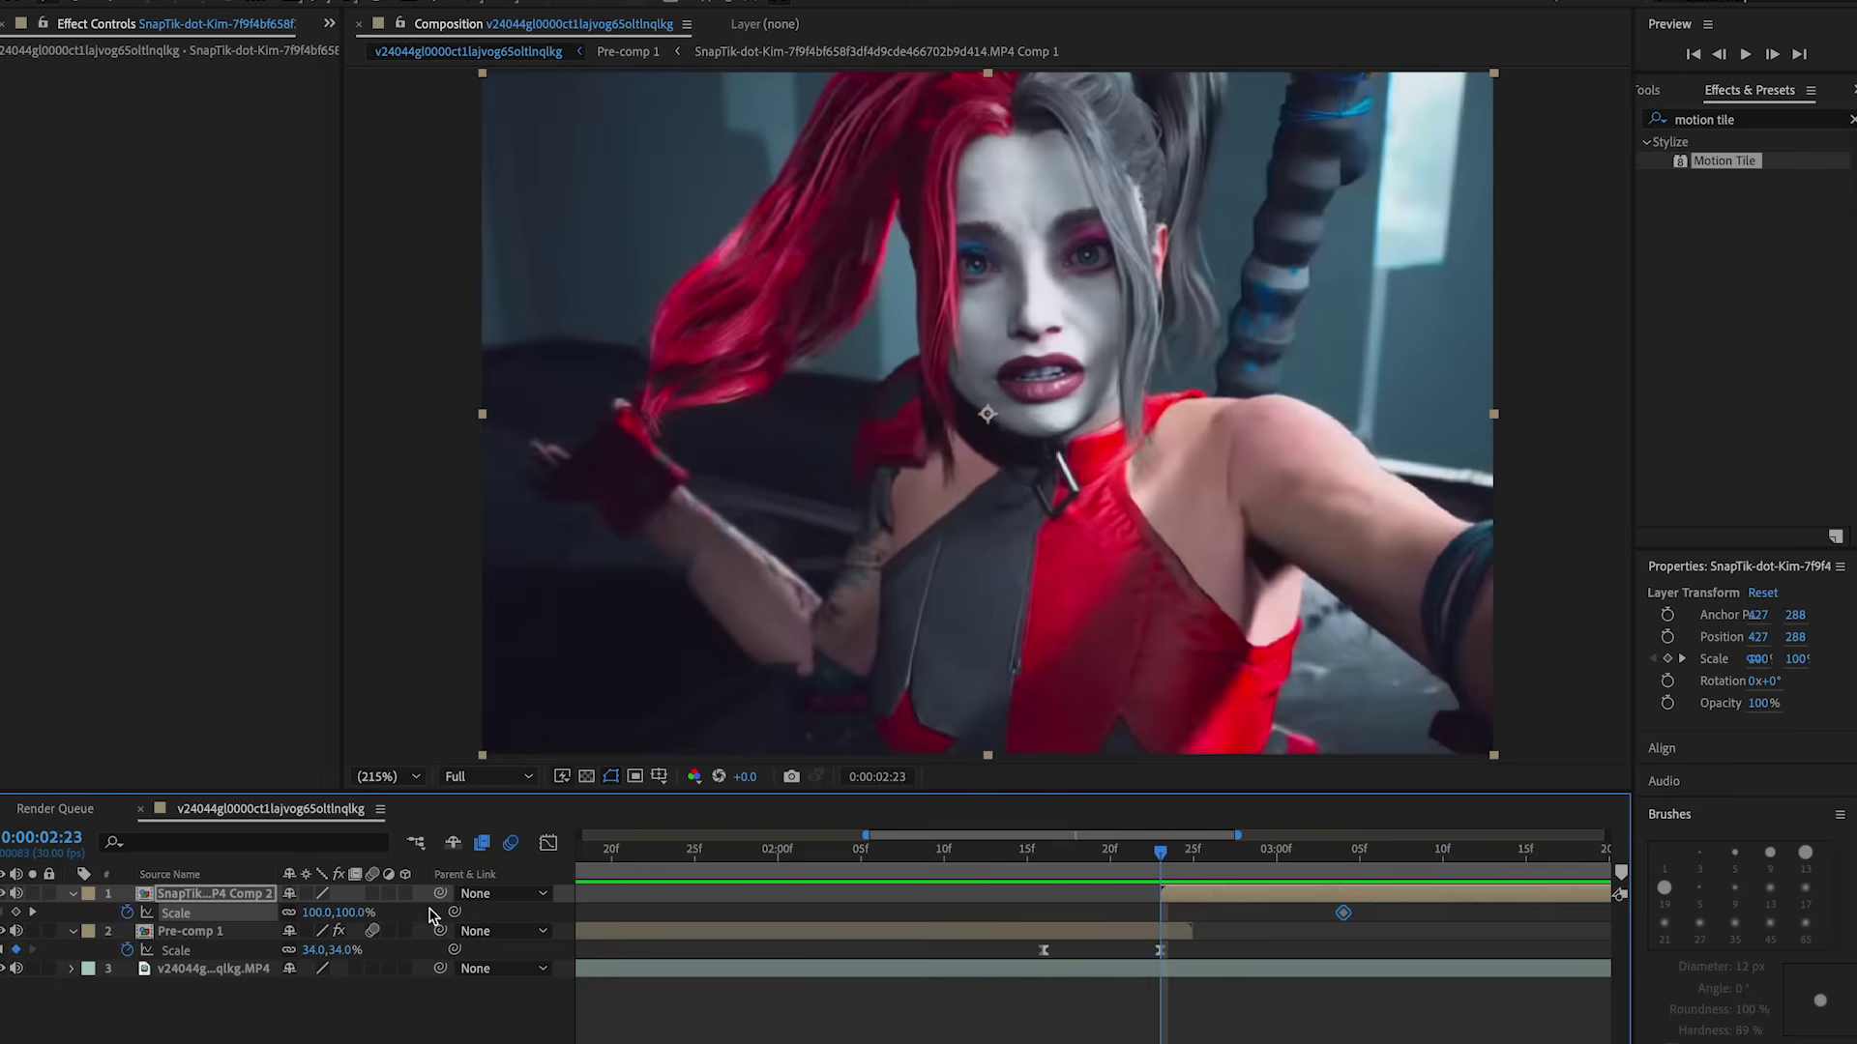
{"action": "key", "text": "space"}
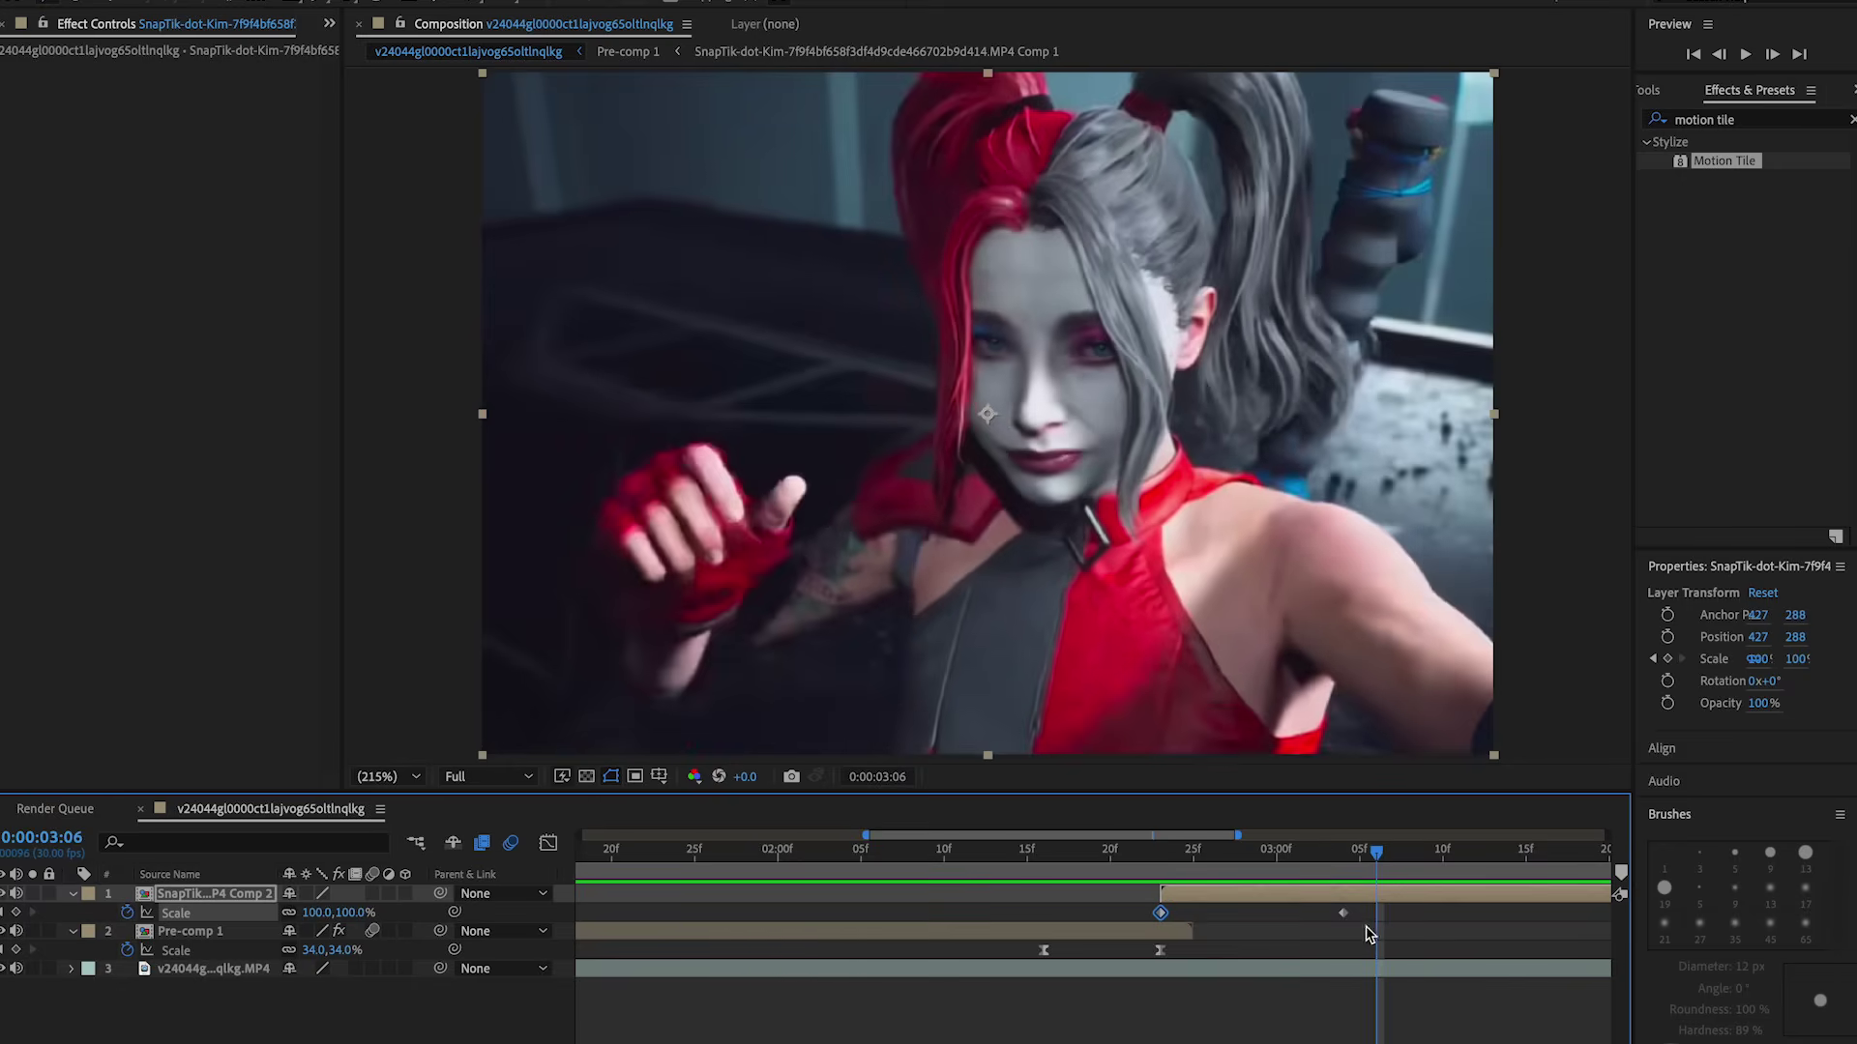
{"action": "left_click", "coordinate": [1352, 923]}
{"action": "left_click_drag", "start_coordinate": [1343, 913], "coordinate": [1376, 913]}
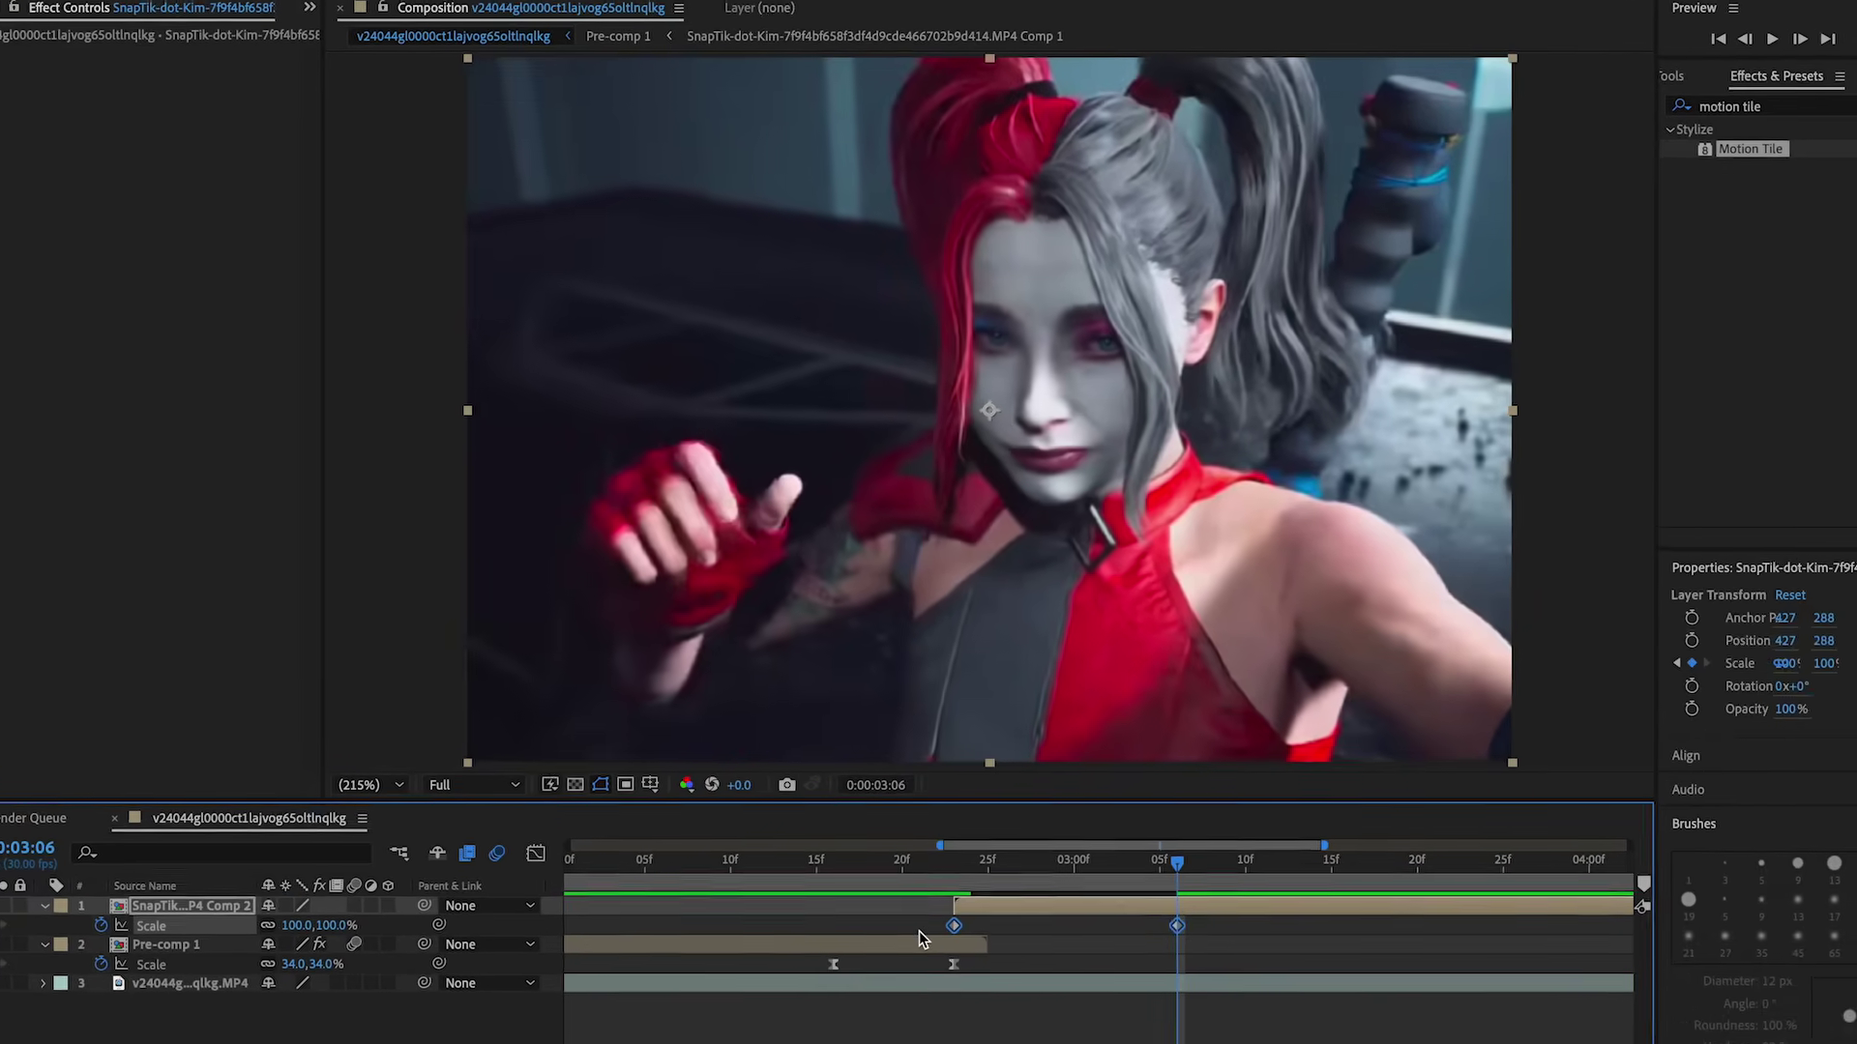
{"action": "key", "text": "F9"}
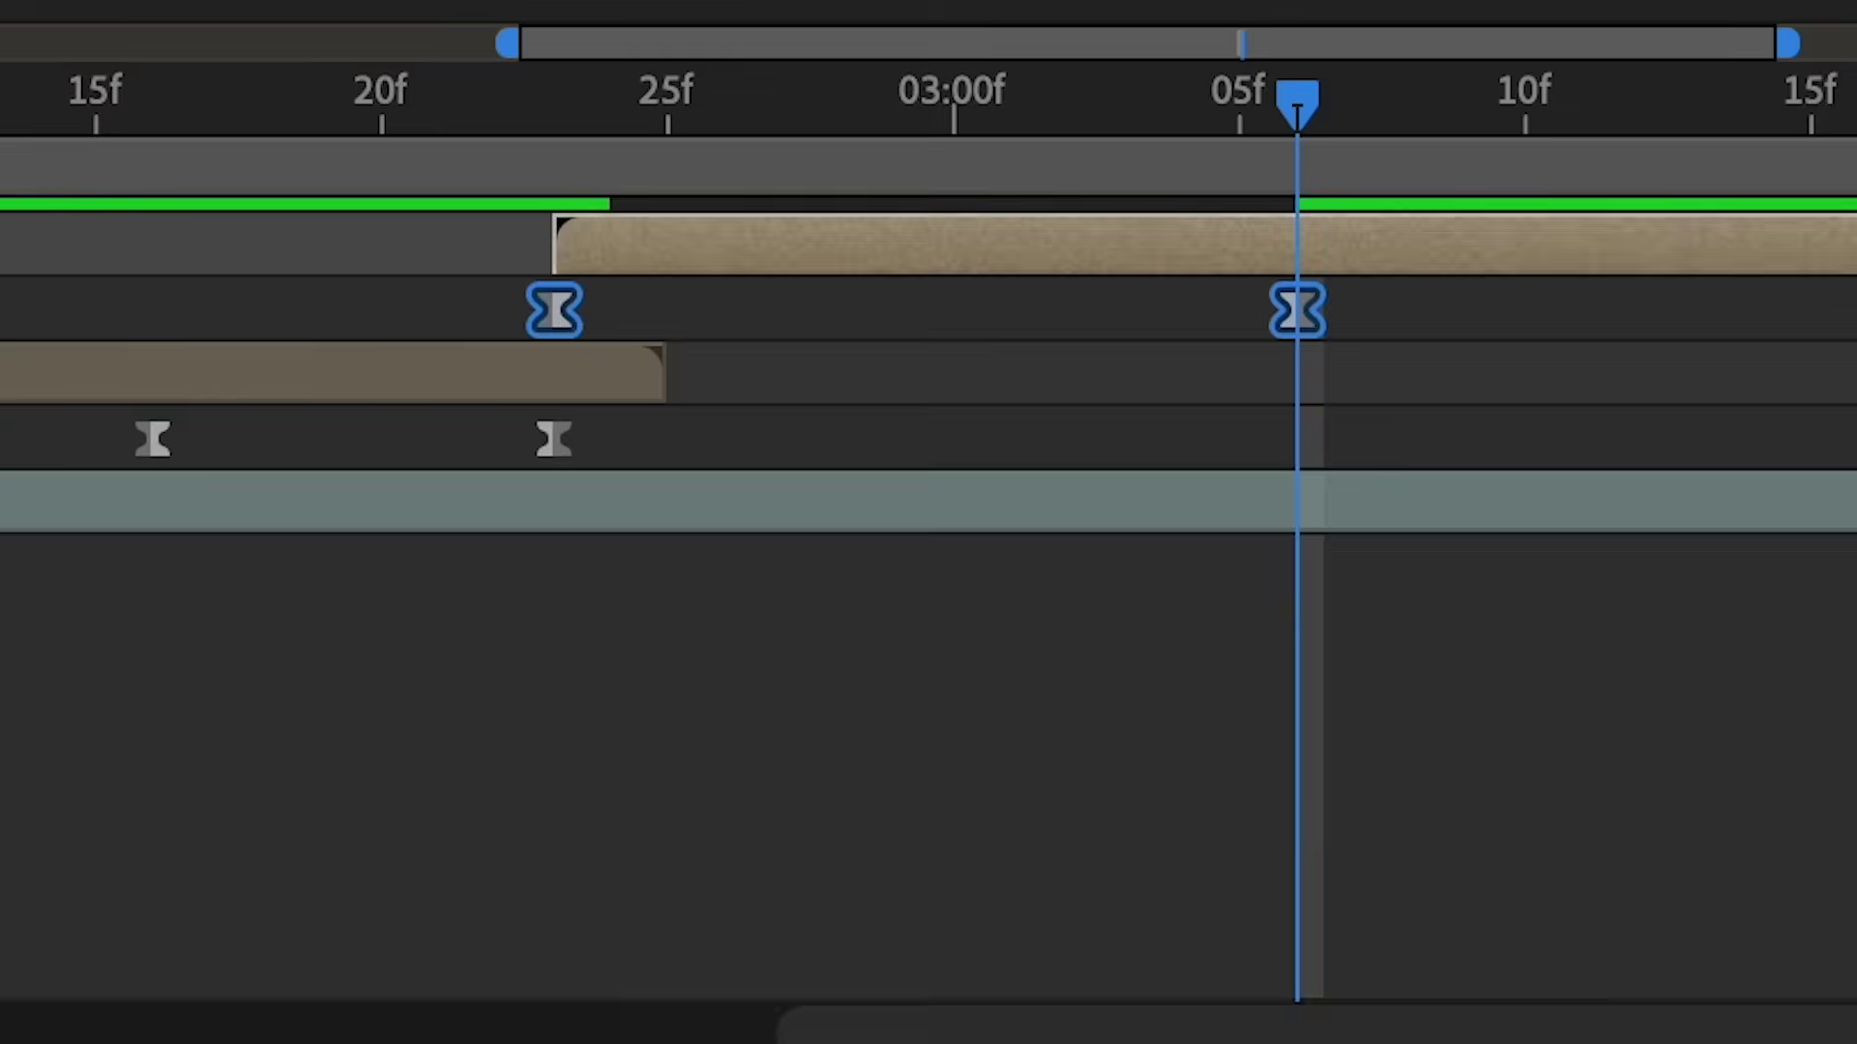
Reshape Comp 2's Scale value graph into a steep initial drop with a long ease-out, enable its motion blur and preview the transition
{"action": "key", "text": "shift+F3"}
{"action": "left_click", "coordinate": [568, 273]}
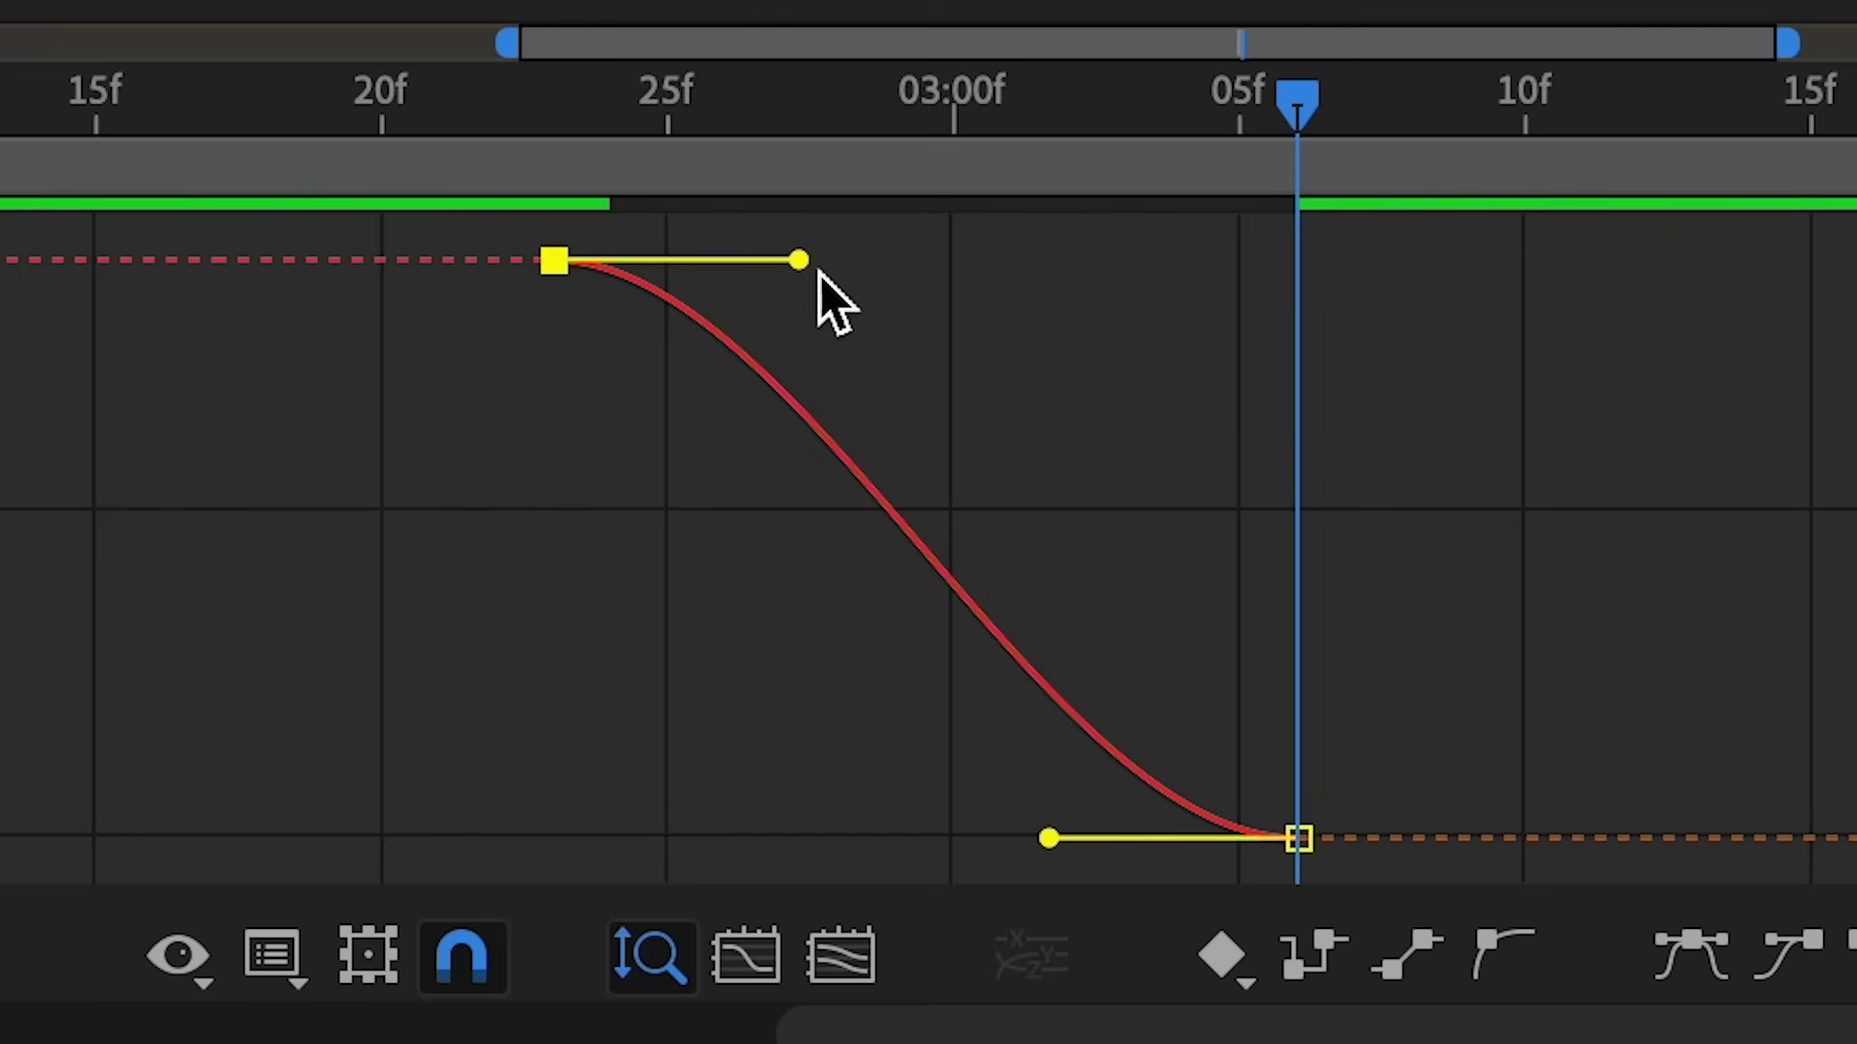
{"action": "left_click_drag", "start_coordinate": [798, 260], "coordinate": [614, 460]}
{"action": "left_click_drag", "start_coordinate": [1050, 838], "coordinate": [584, 627]}
{"action": "left_click_drag", "start_coordinate": [572, 535], "coordinate": [596, 650]}
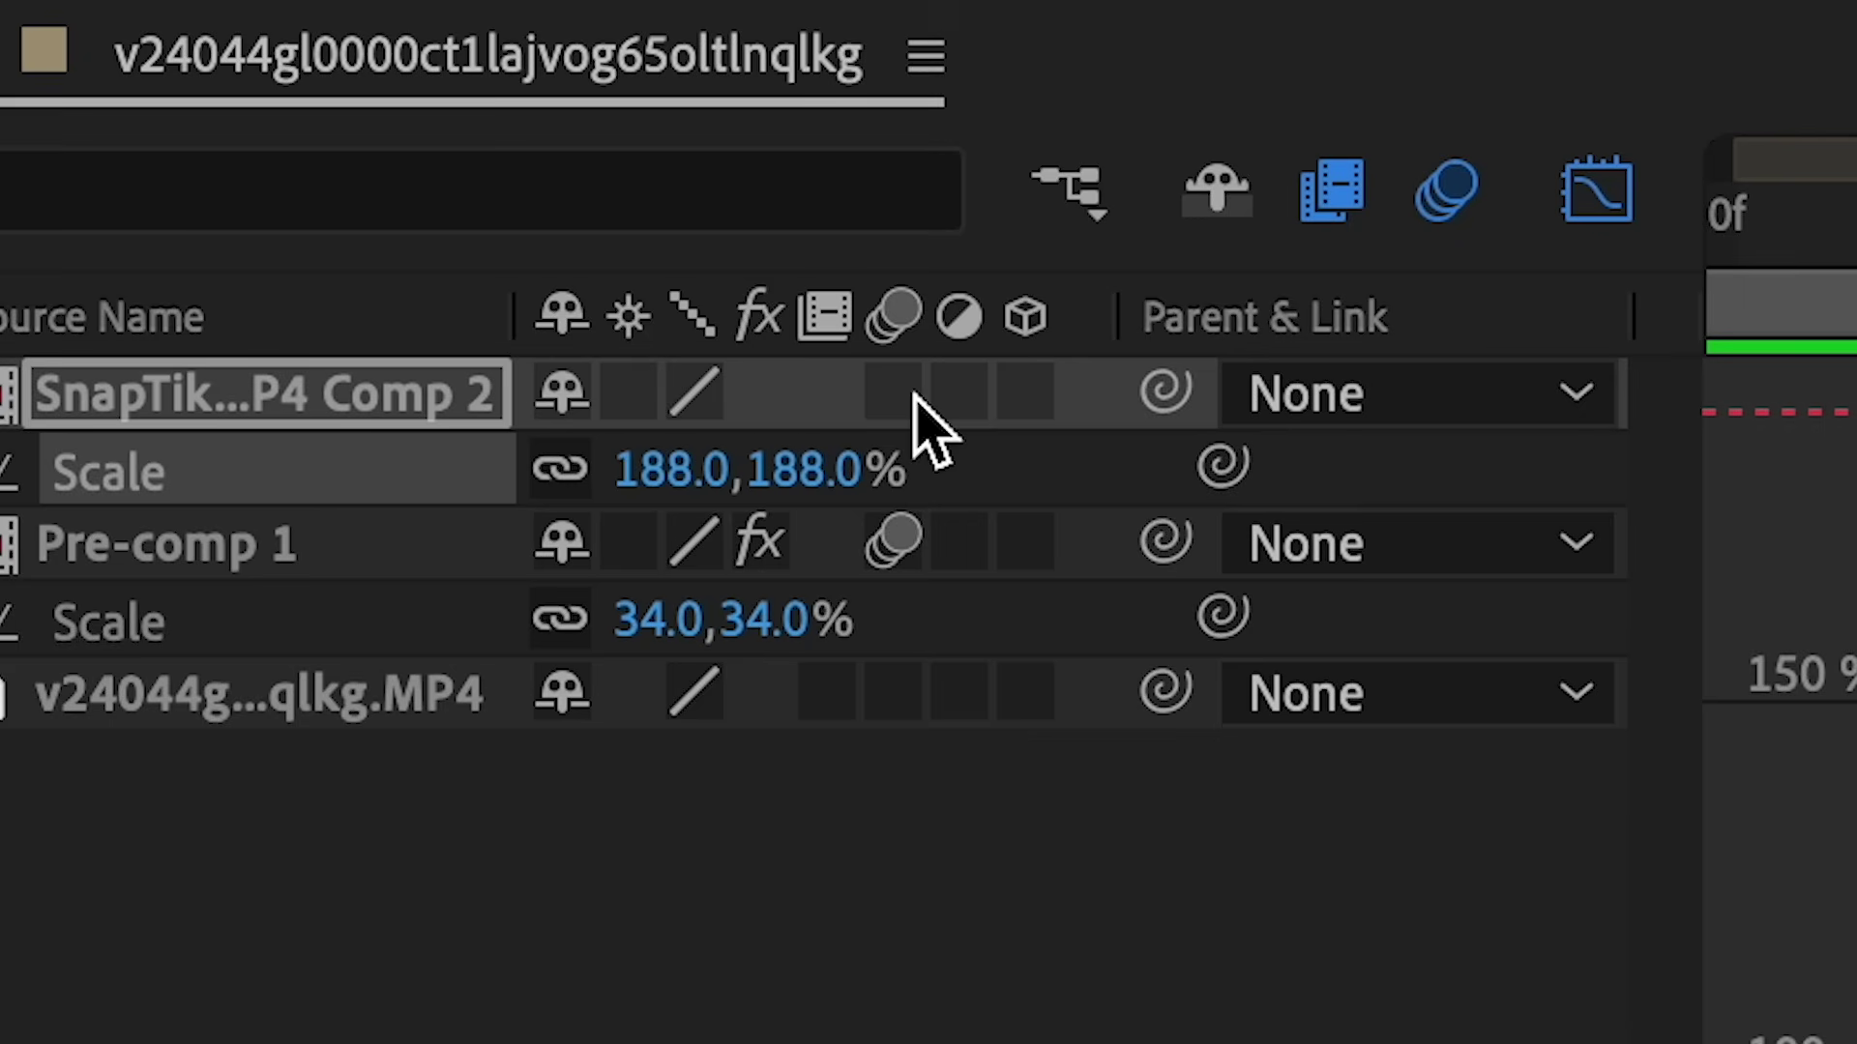
{"action": "left_click", "coordinate": [909, 394]}
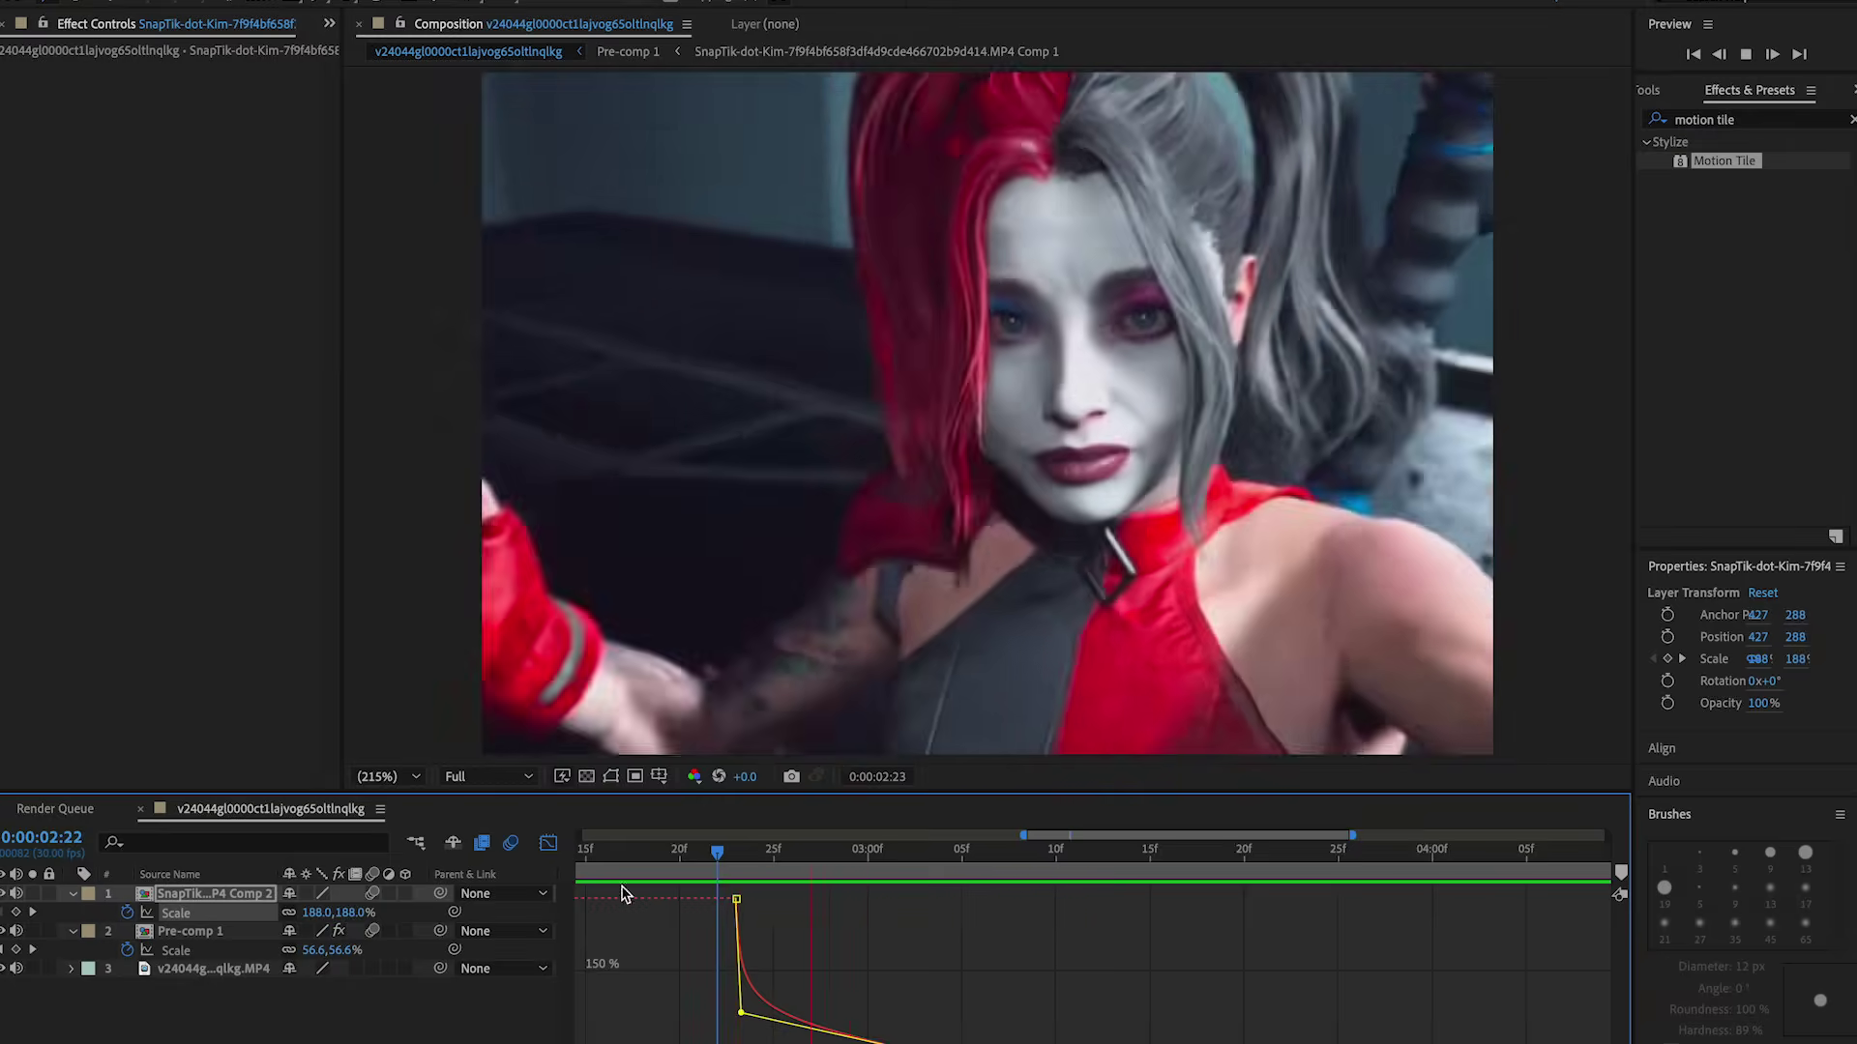
{"action": "left_click", "coordinate": [689, 879]}
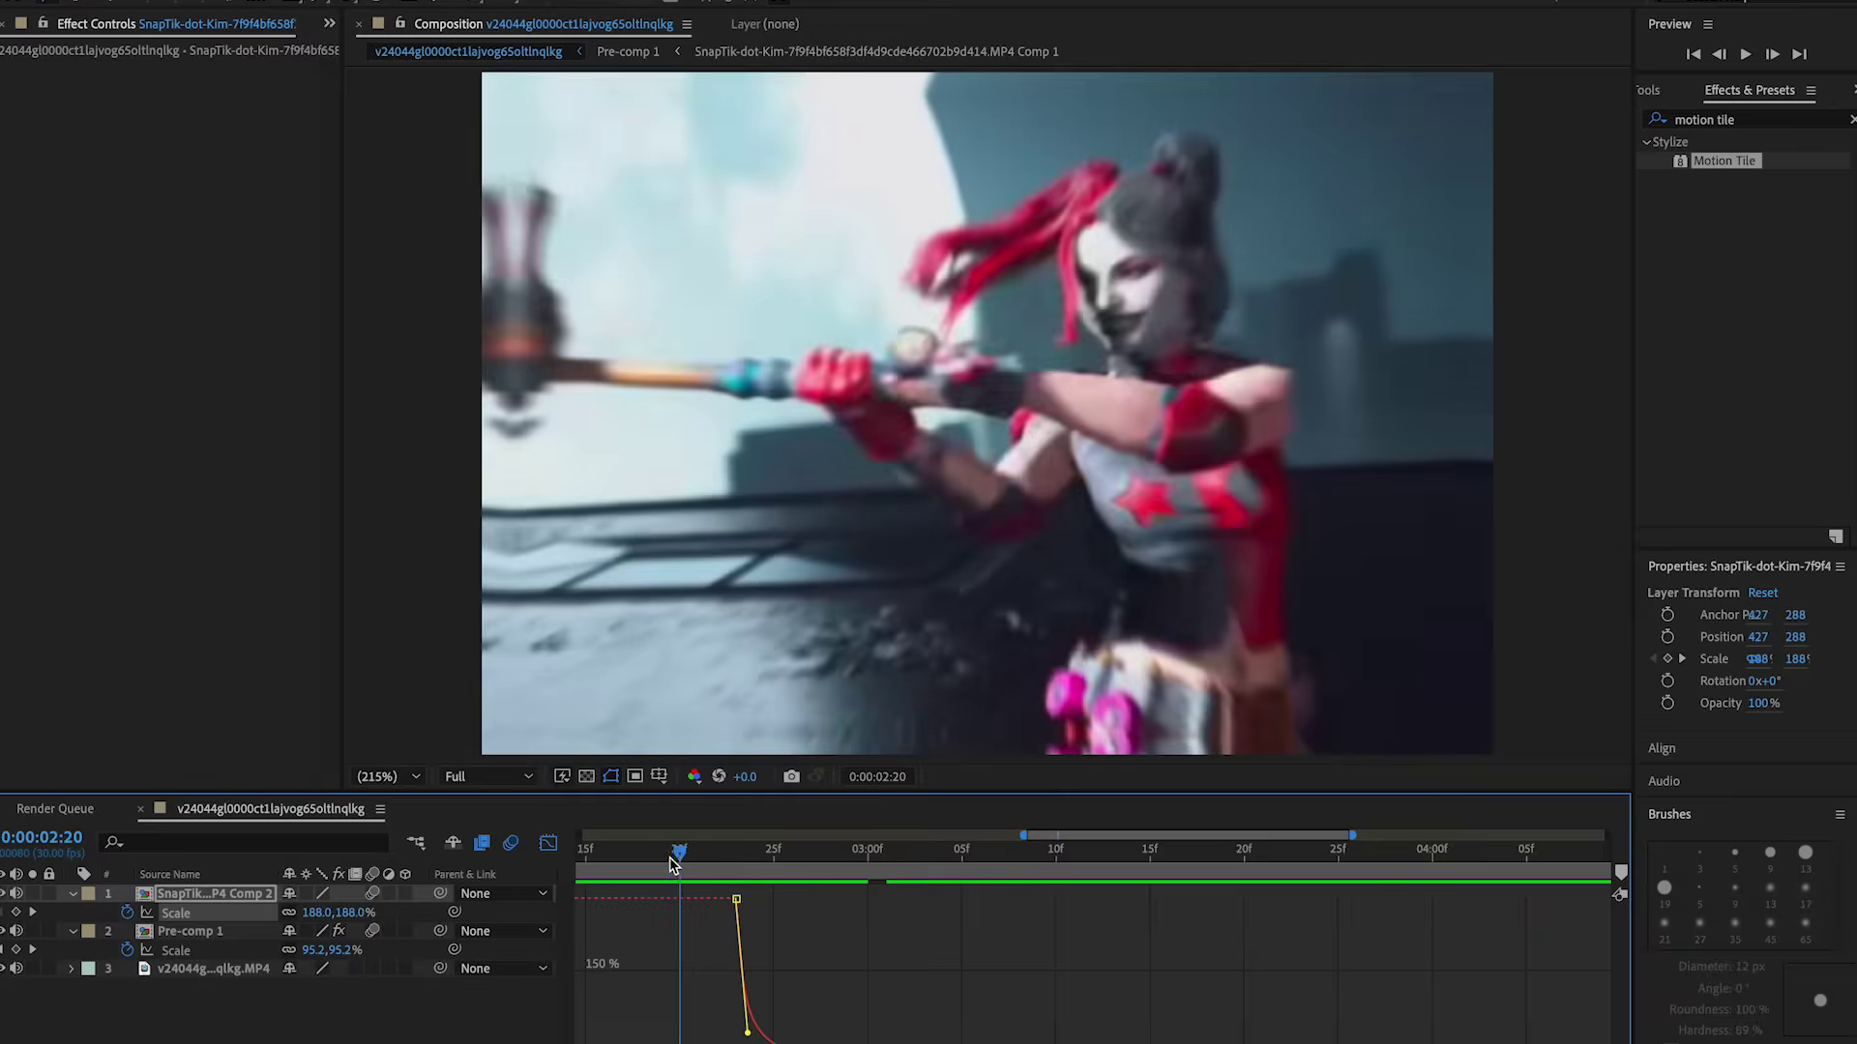
{"action": "key", "text": "space"}
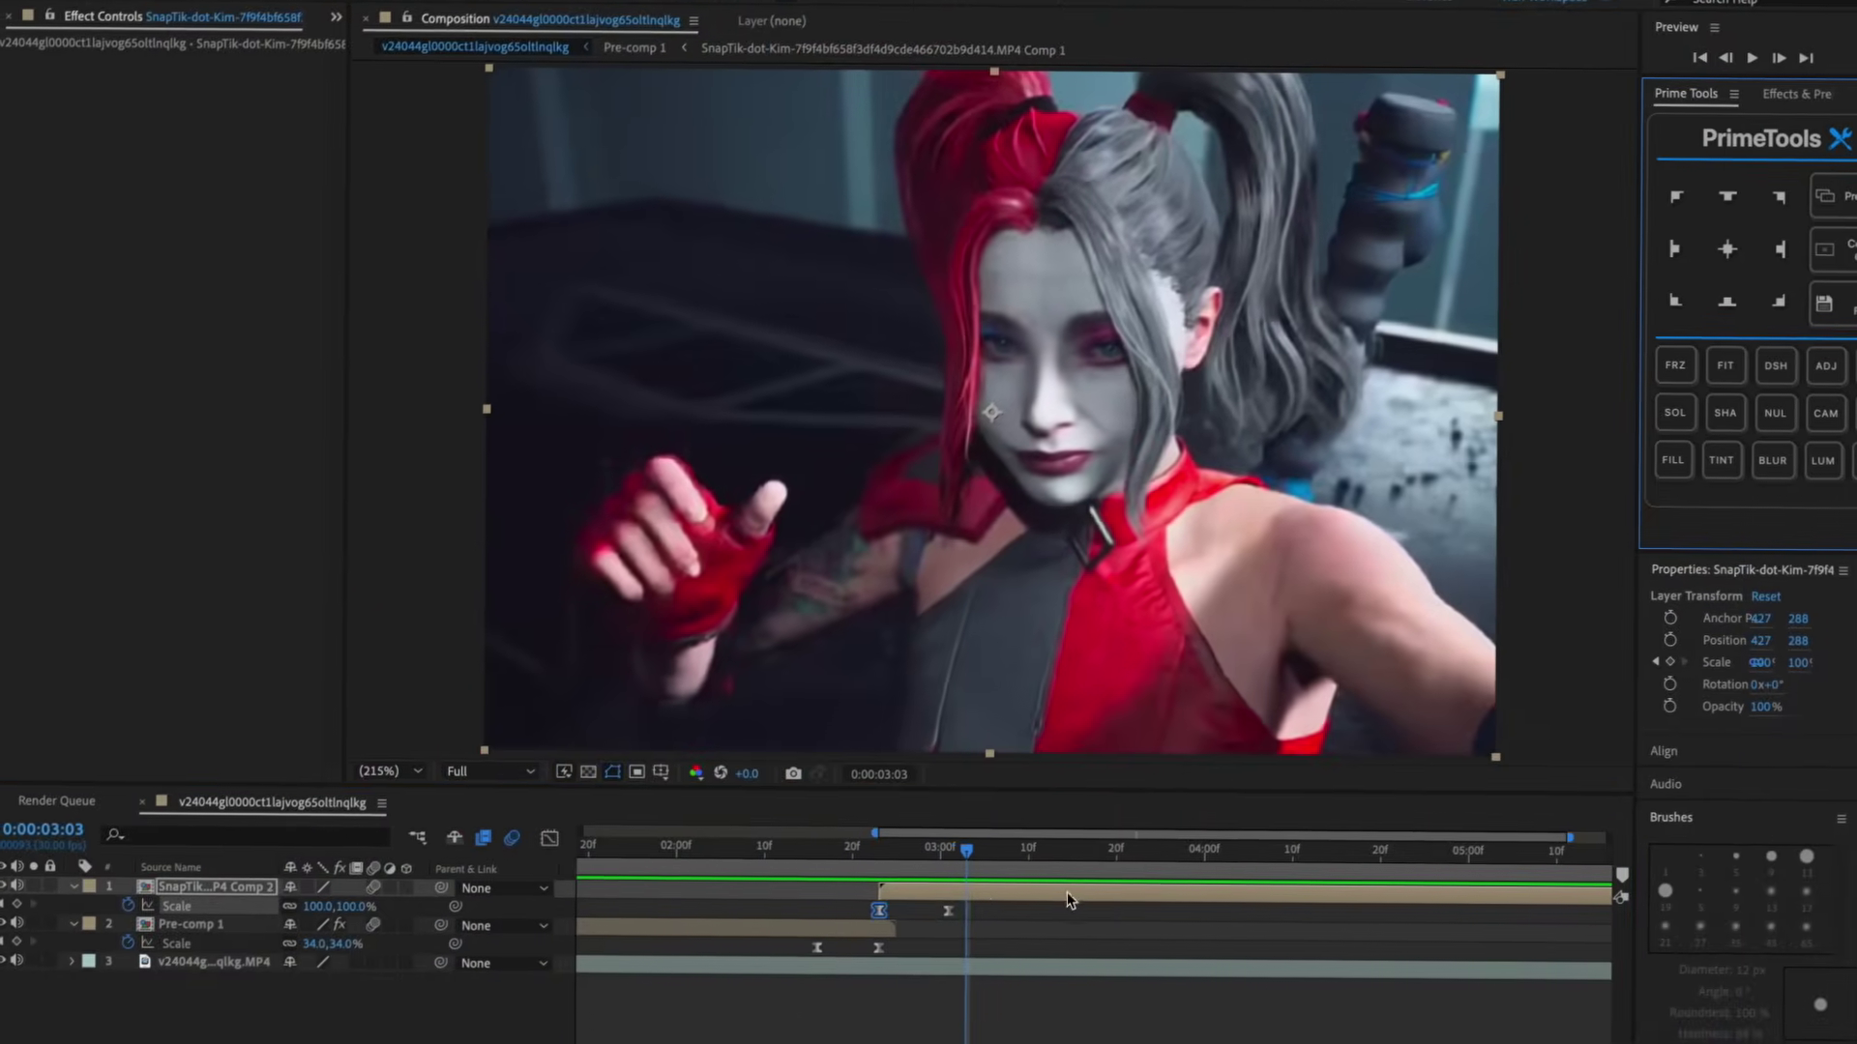
Pre-compose the SnapTik Comp 2 layer with all attributes moved into the new composition, and go to 0:00:03:00
{"action": "key", "text": "ctrl+shift+c"}
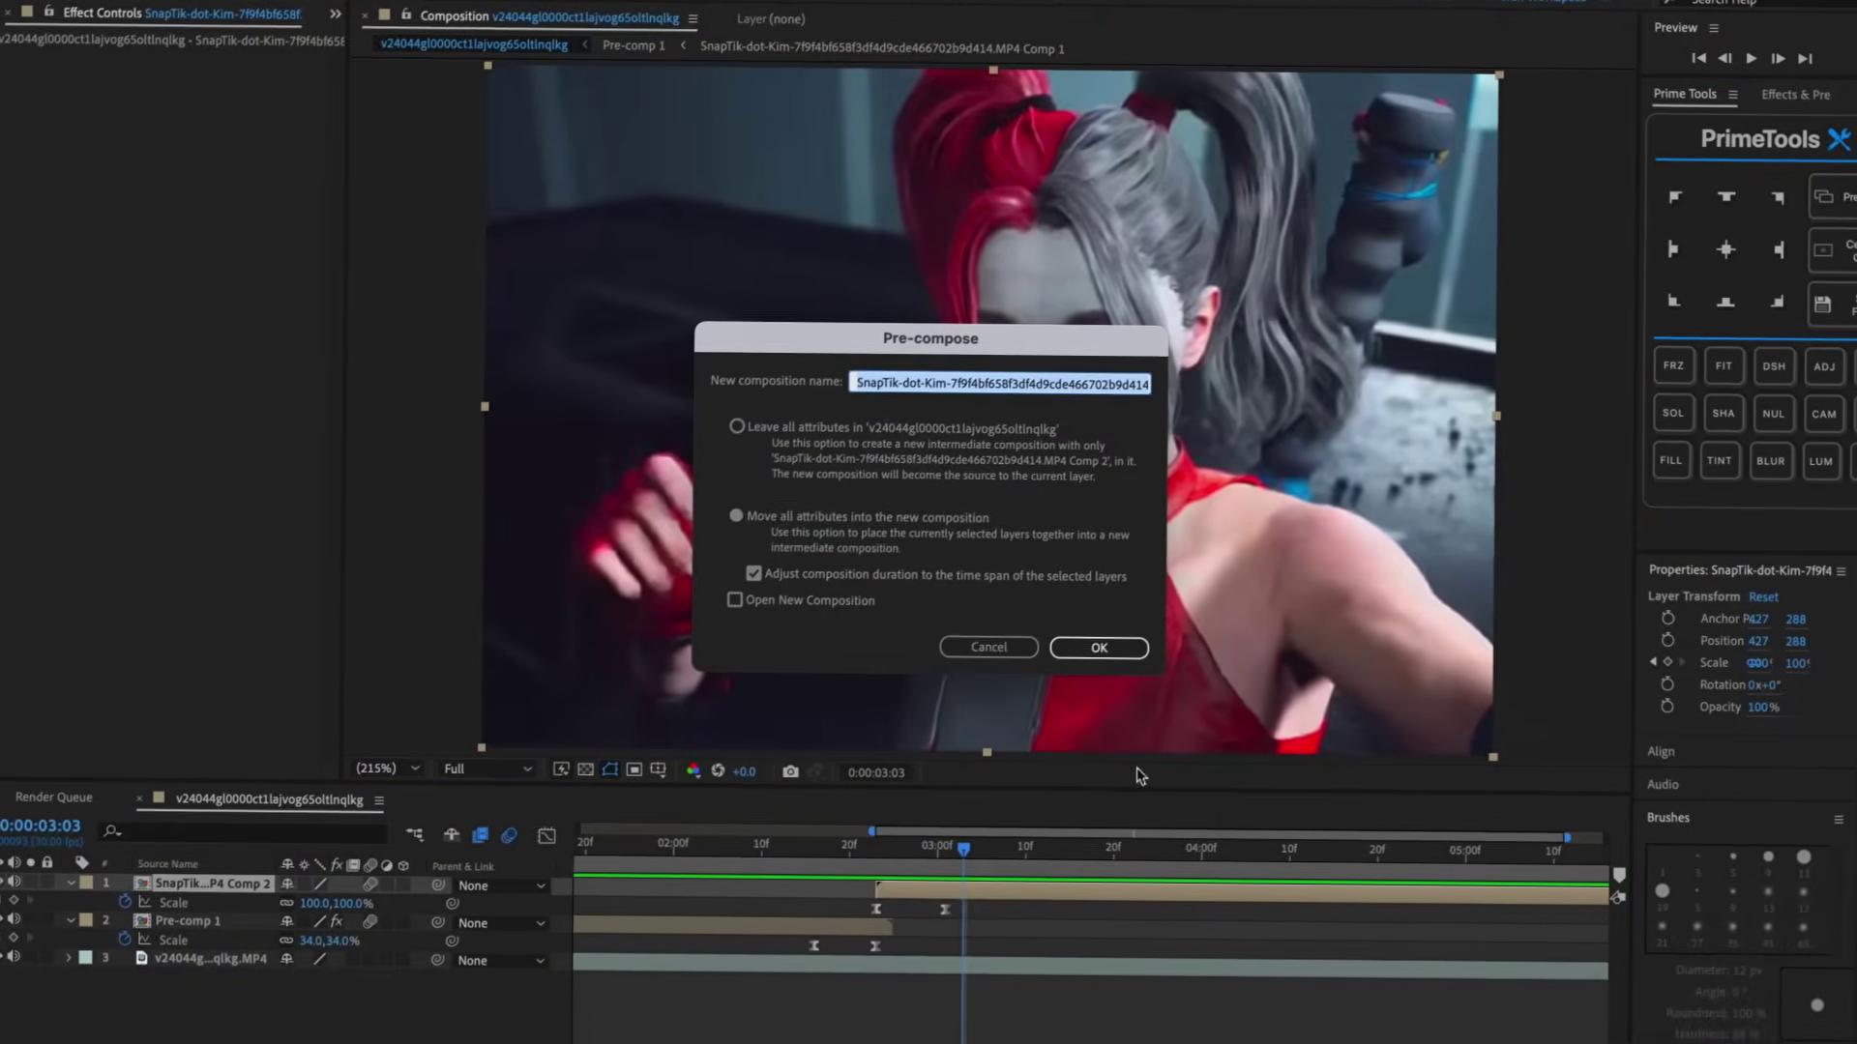
{"action": "left_click", "coordinate": [1099, 647]}
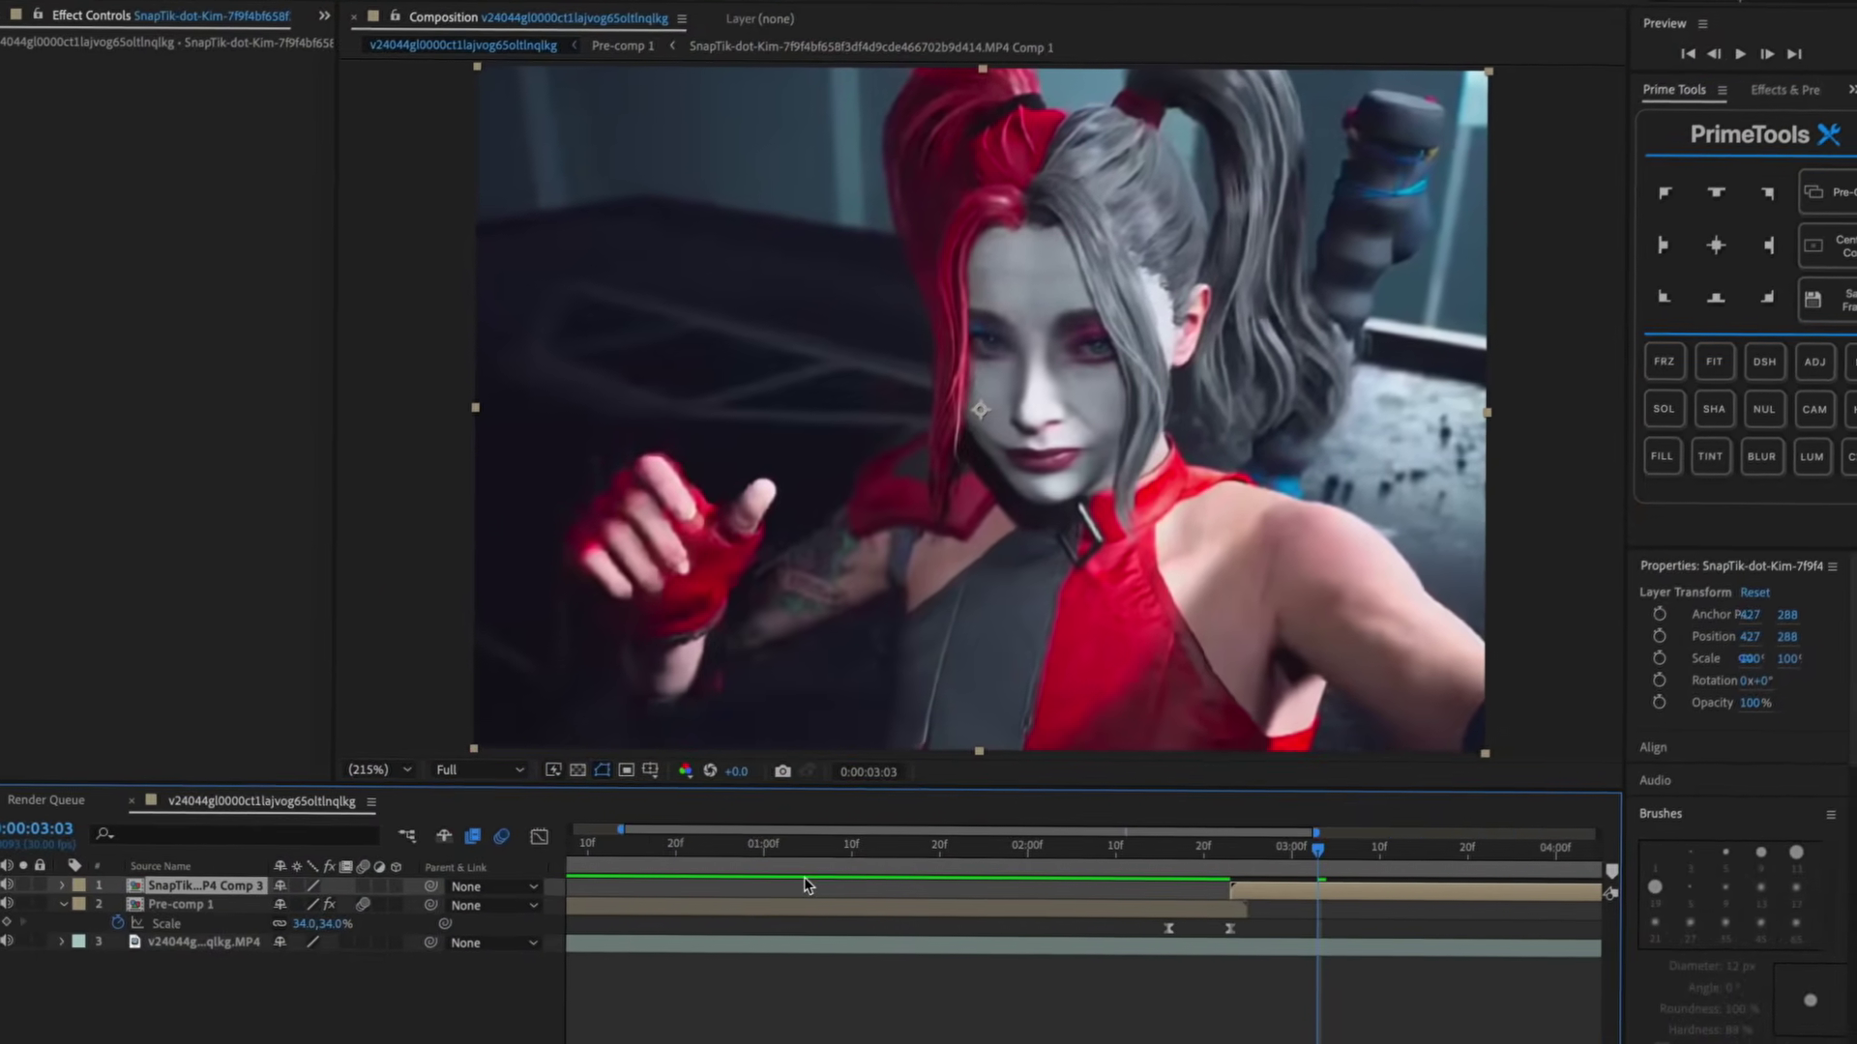
{"action": "scroll", "coordinate": [756, 900], "scroll_direction": "right", "scroll_amount": 3}
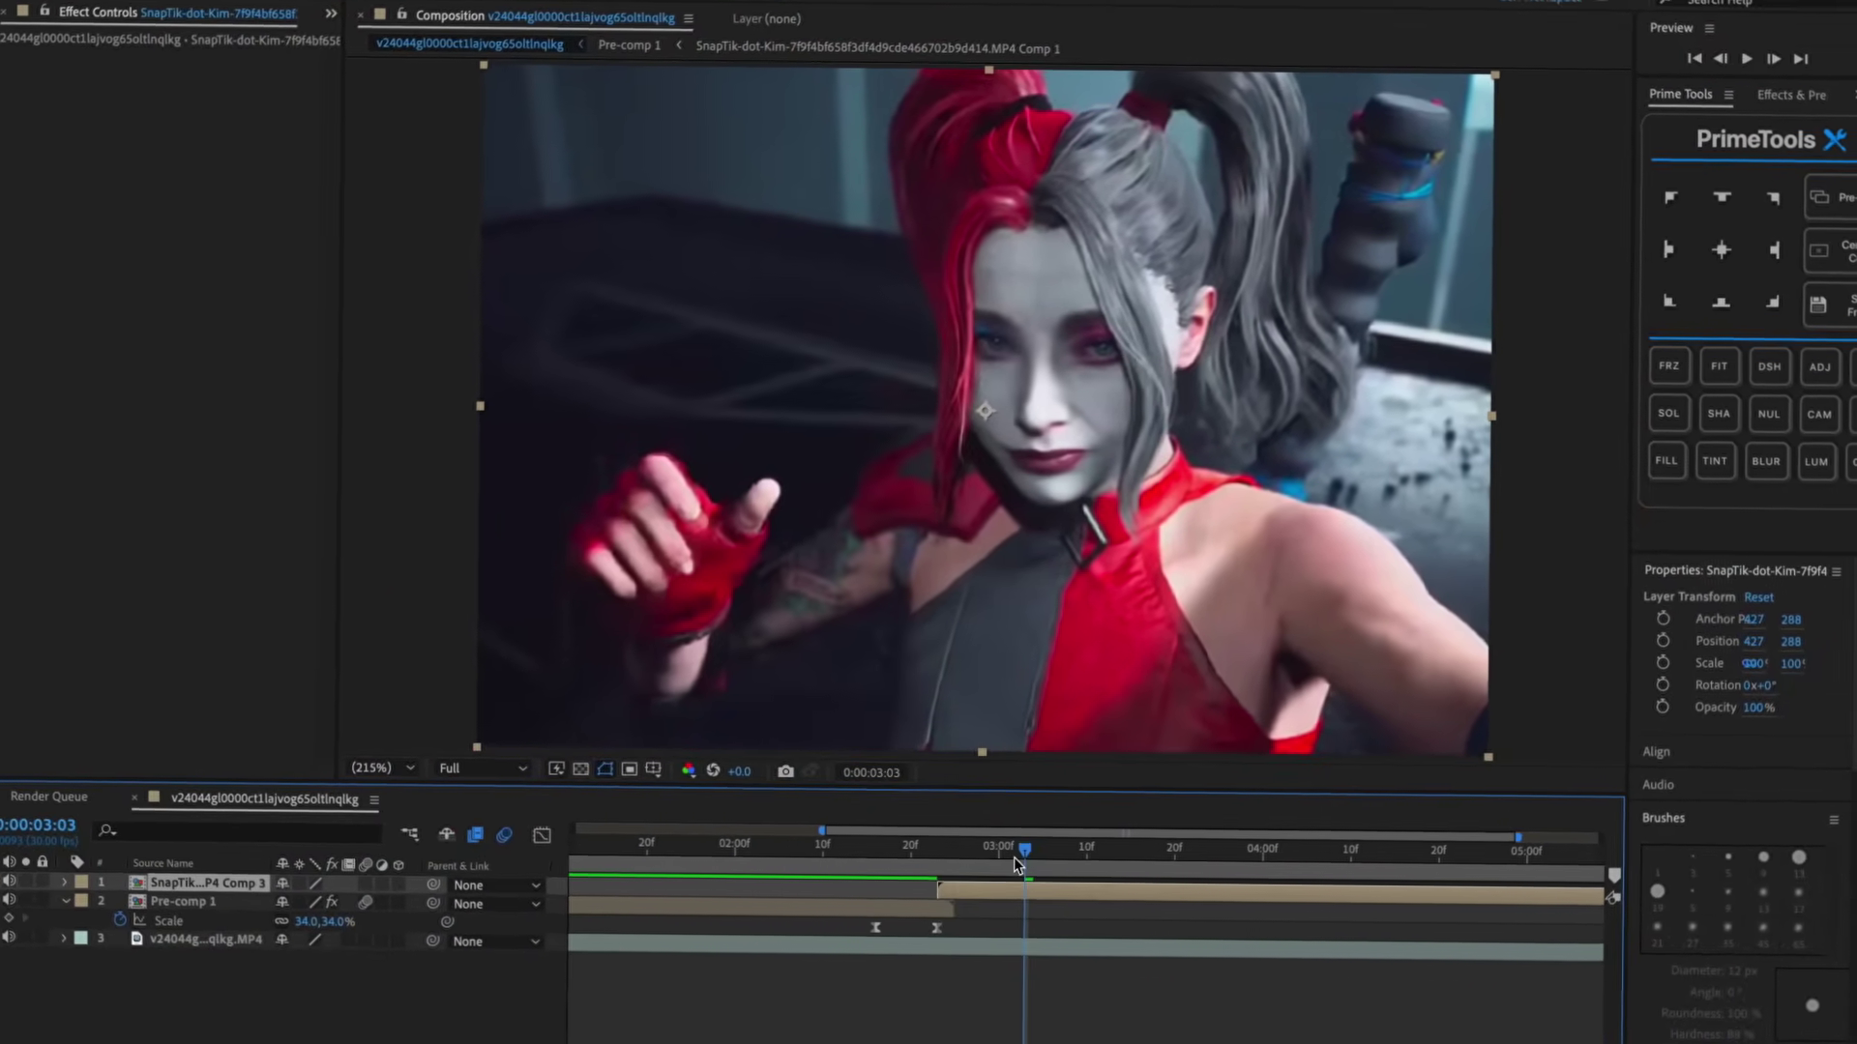
{"action": "left_click_drag", "start_coordinate": [1014, 857], "coordinate": [998, 851]}
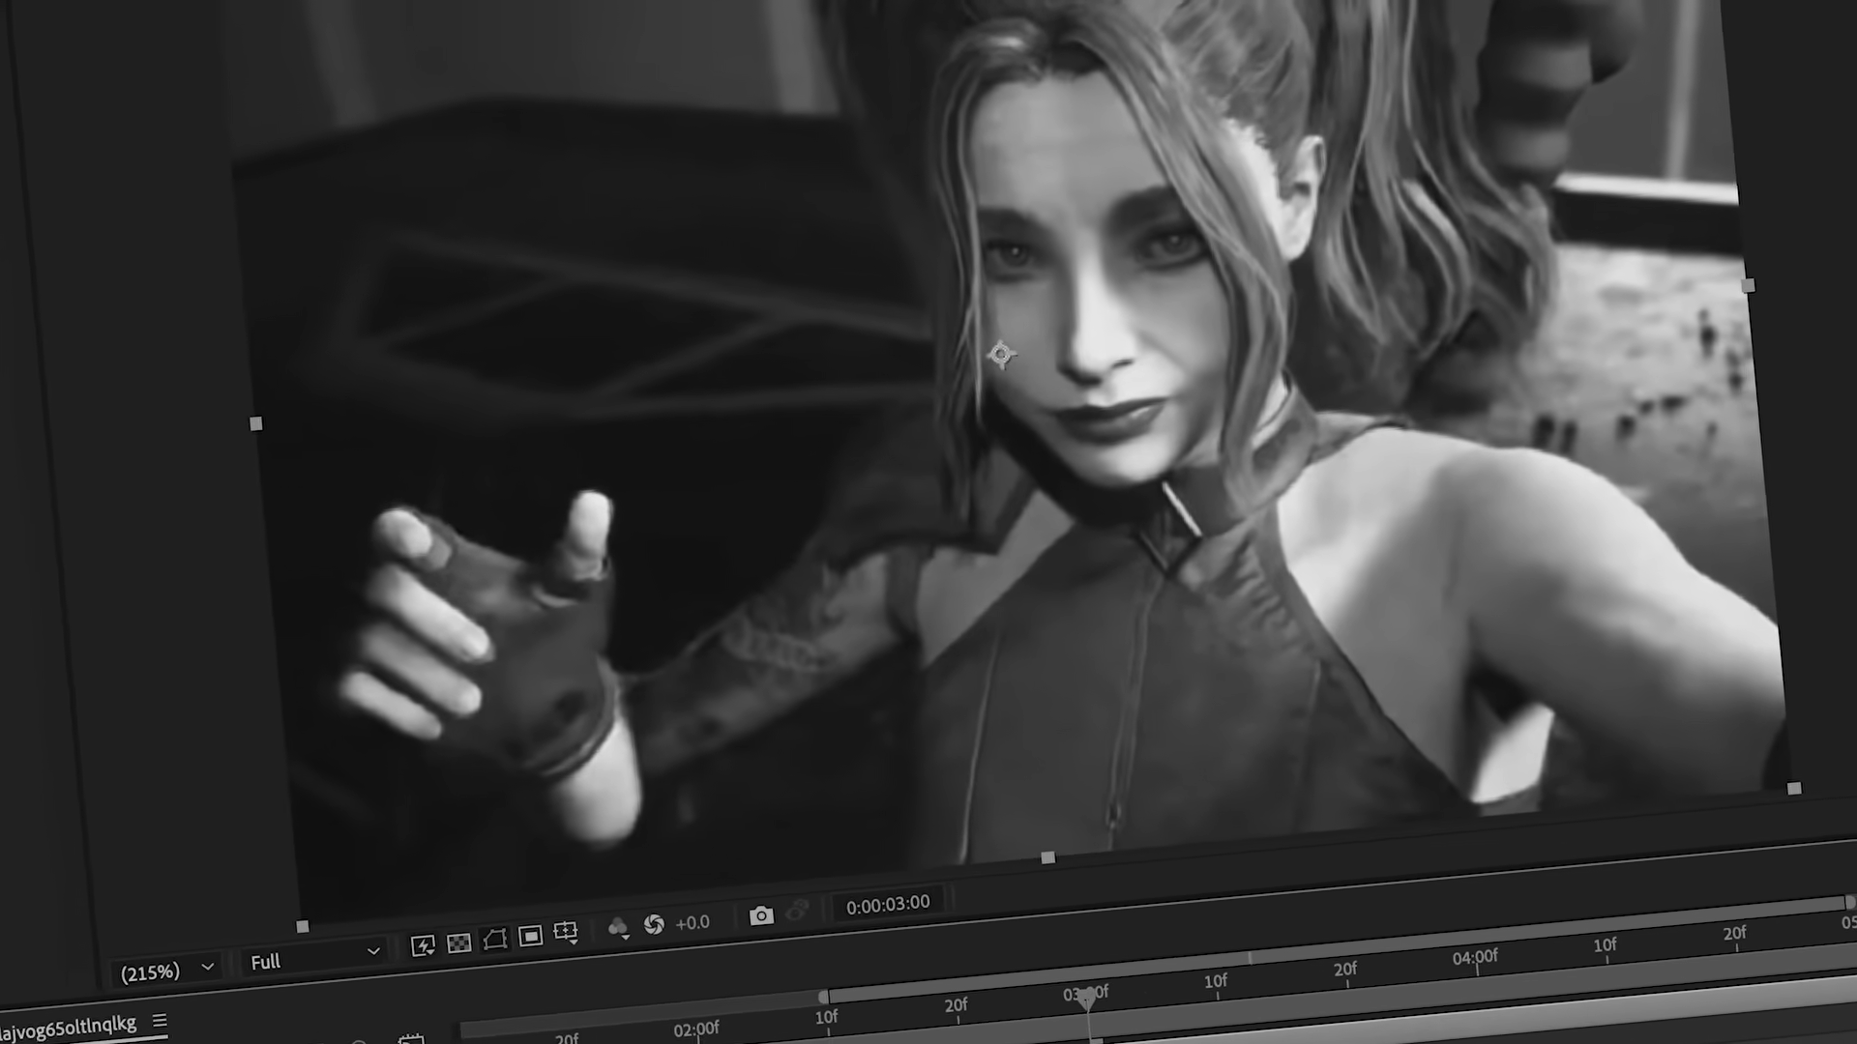
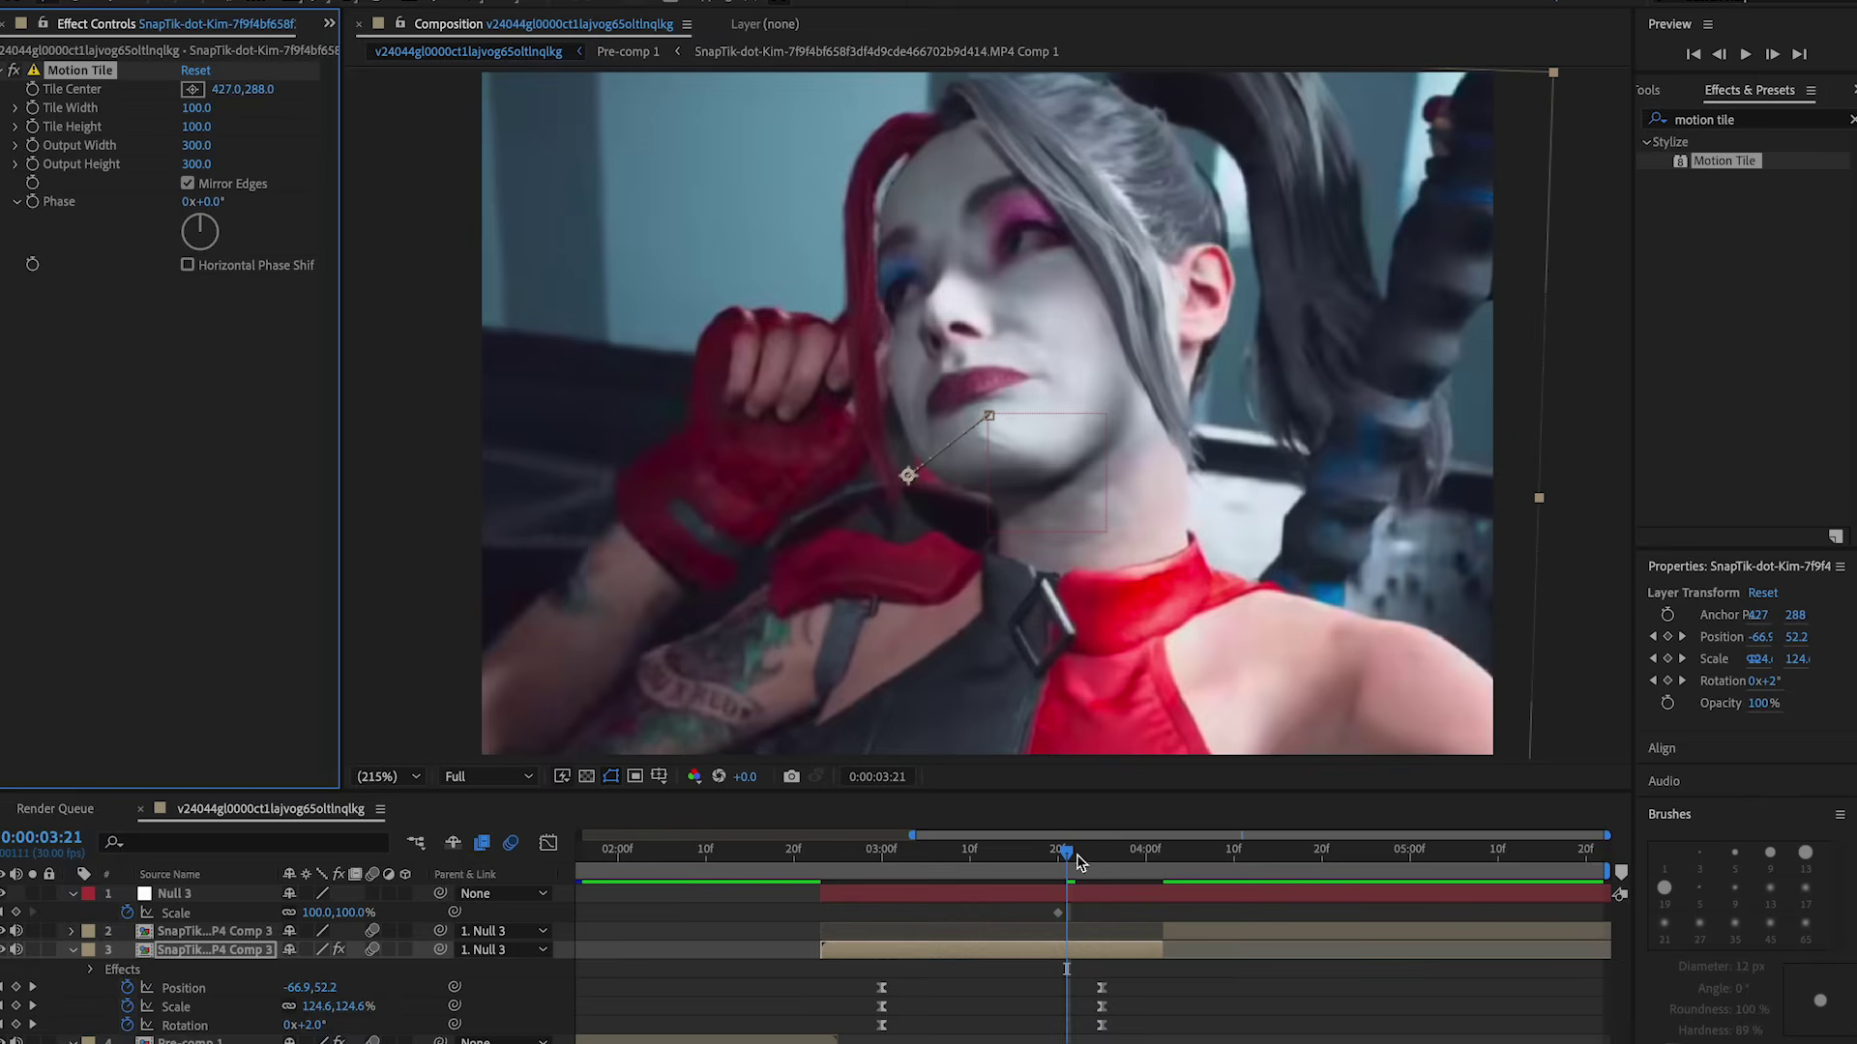
Keyframe Null 3's Scale at 36% at 0:00:03:25 and reshape the drop from 0:00:03:20 in its value graph
{"action": "left_click_drag", "start_coordinate": [1070, 851], "coordinate": [1110, 859]}
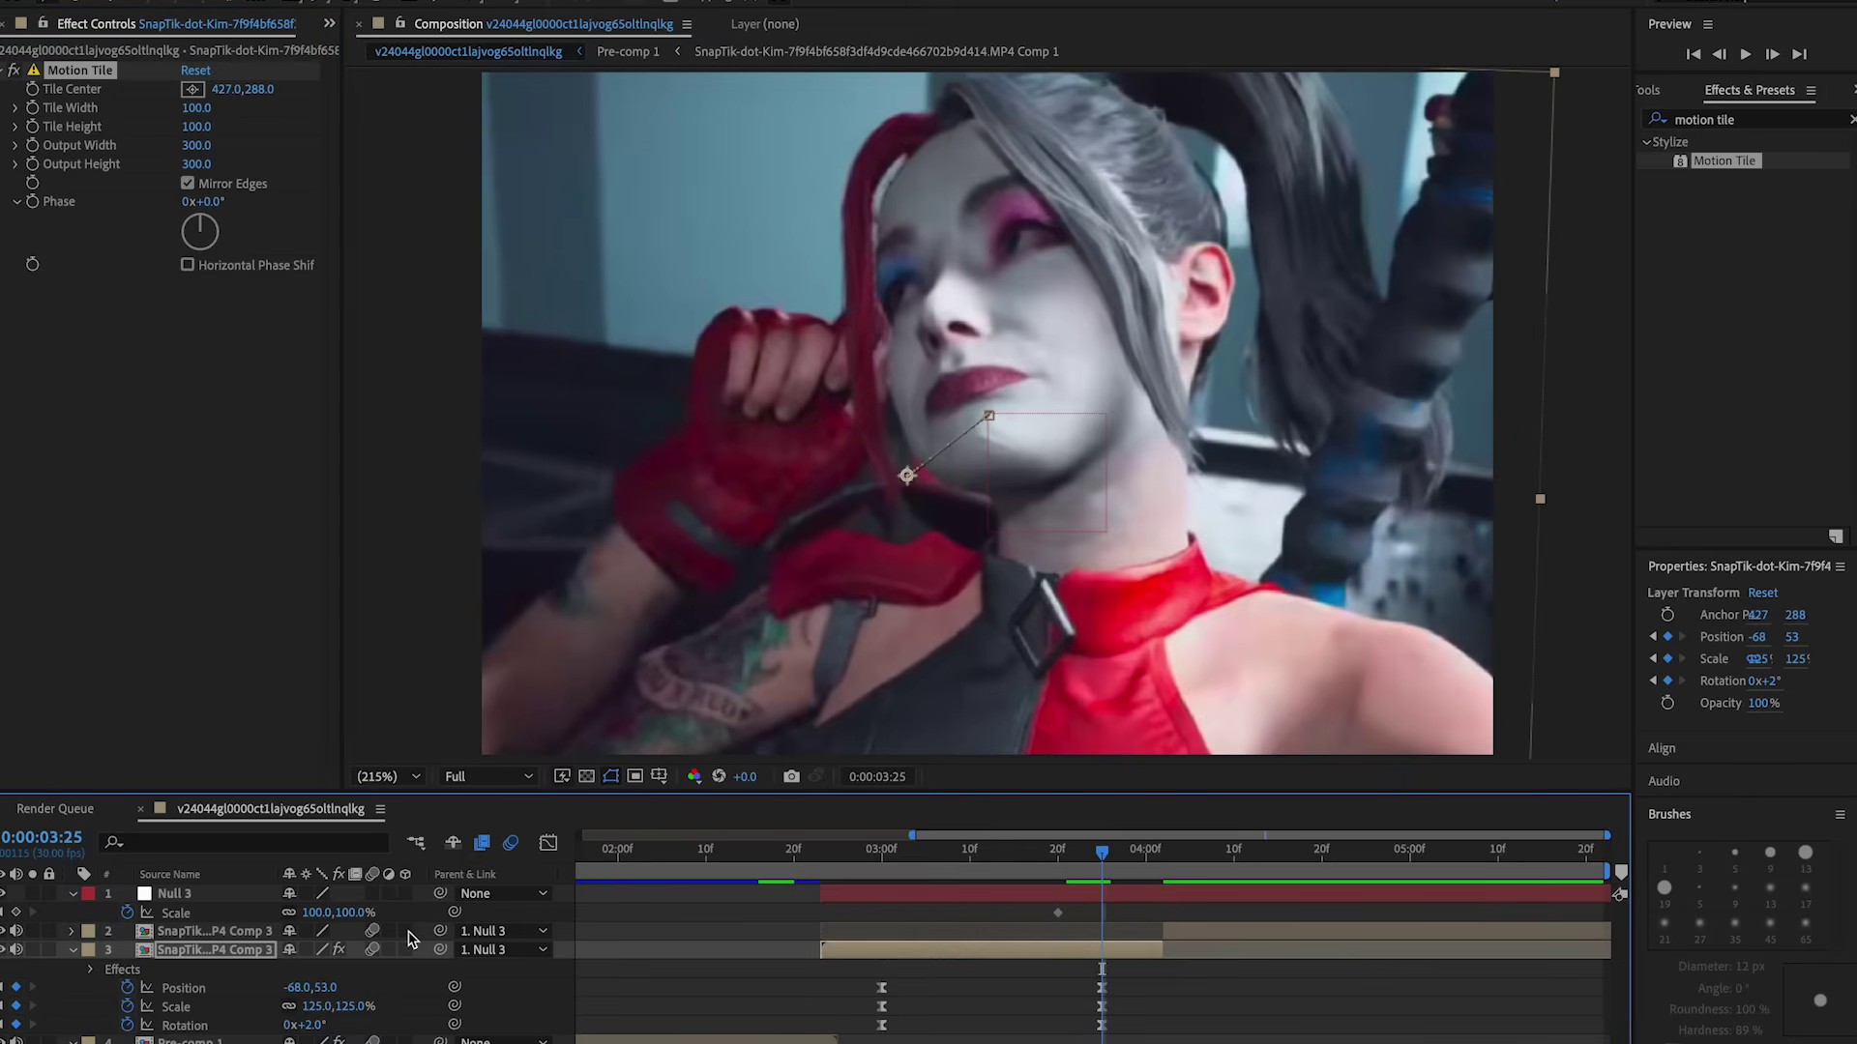
{"action": "left_click_drag", "start_coordinate": [353, 917], "coordinate": [282, 914]}
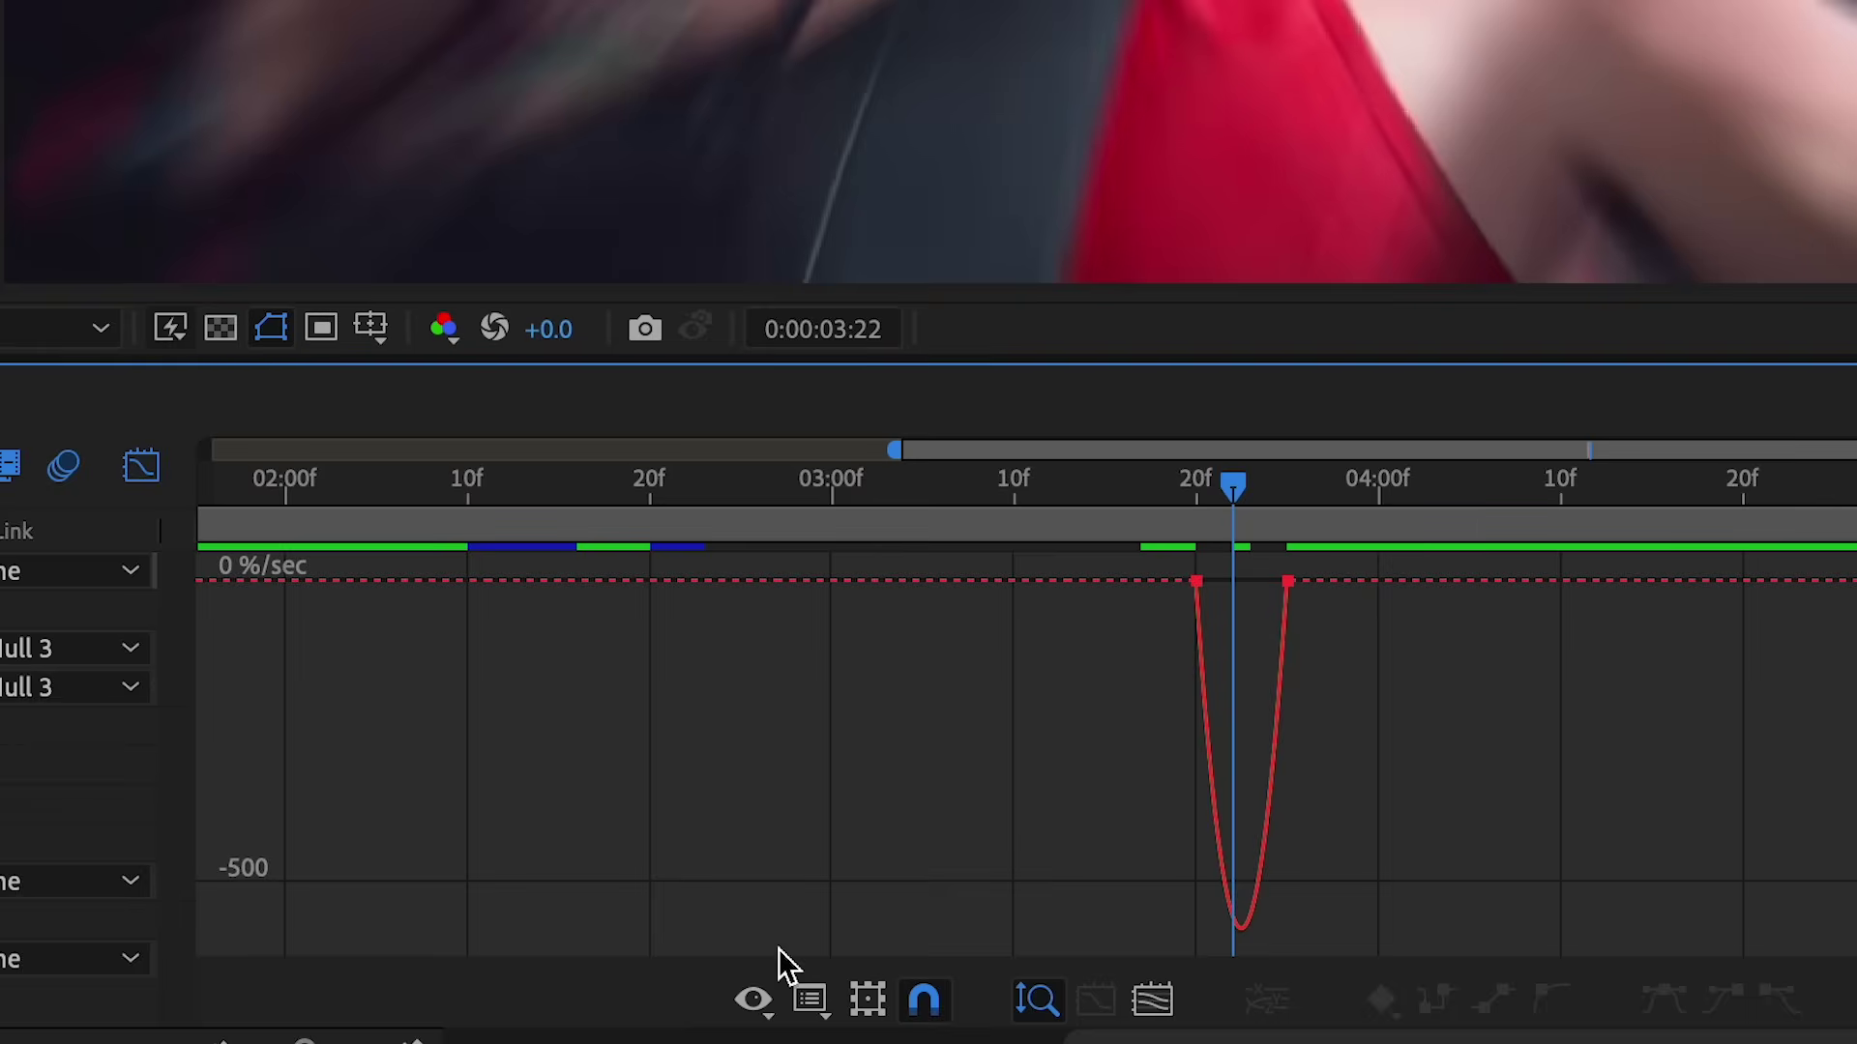
{"action": "left_click", "coordinate": [796, 1003]}
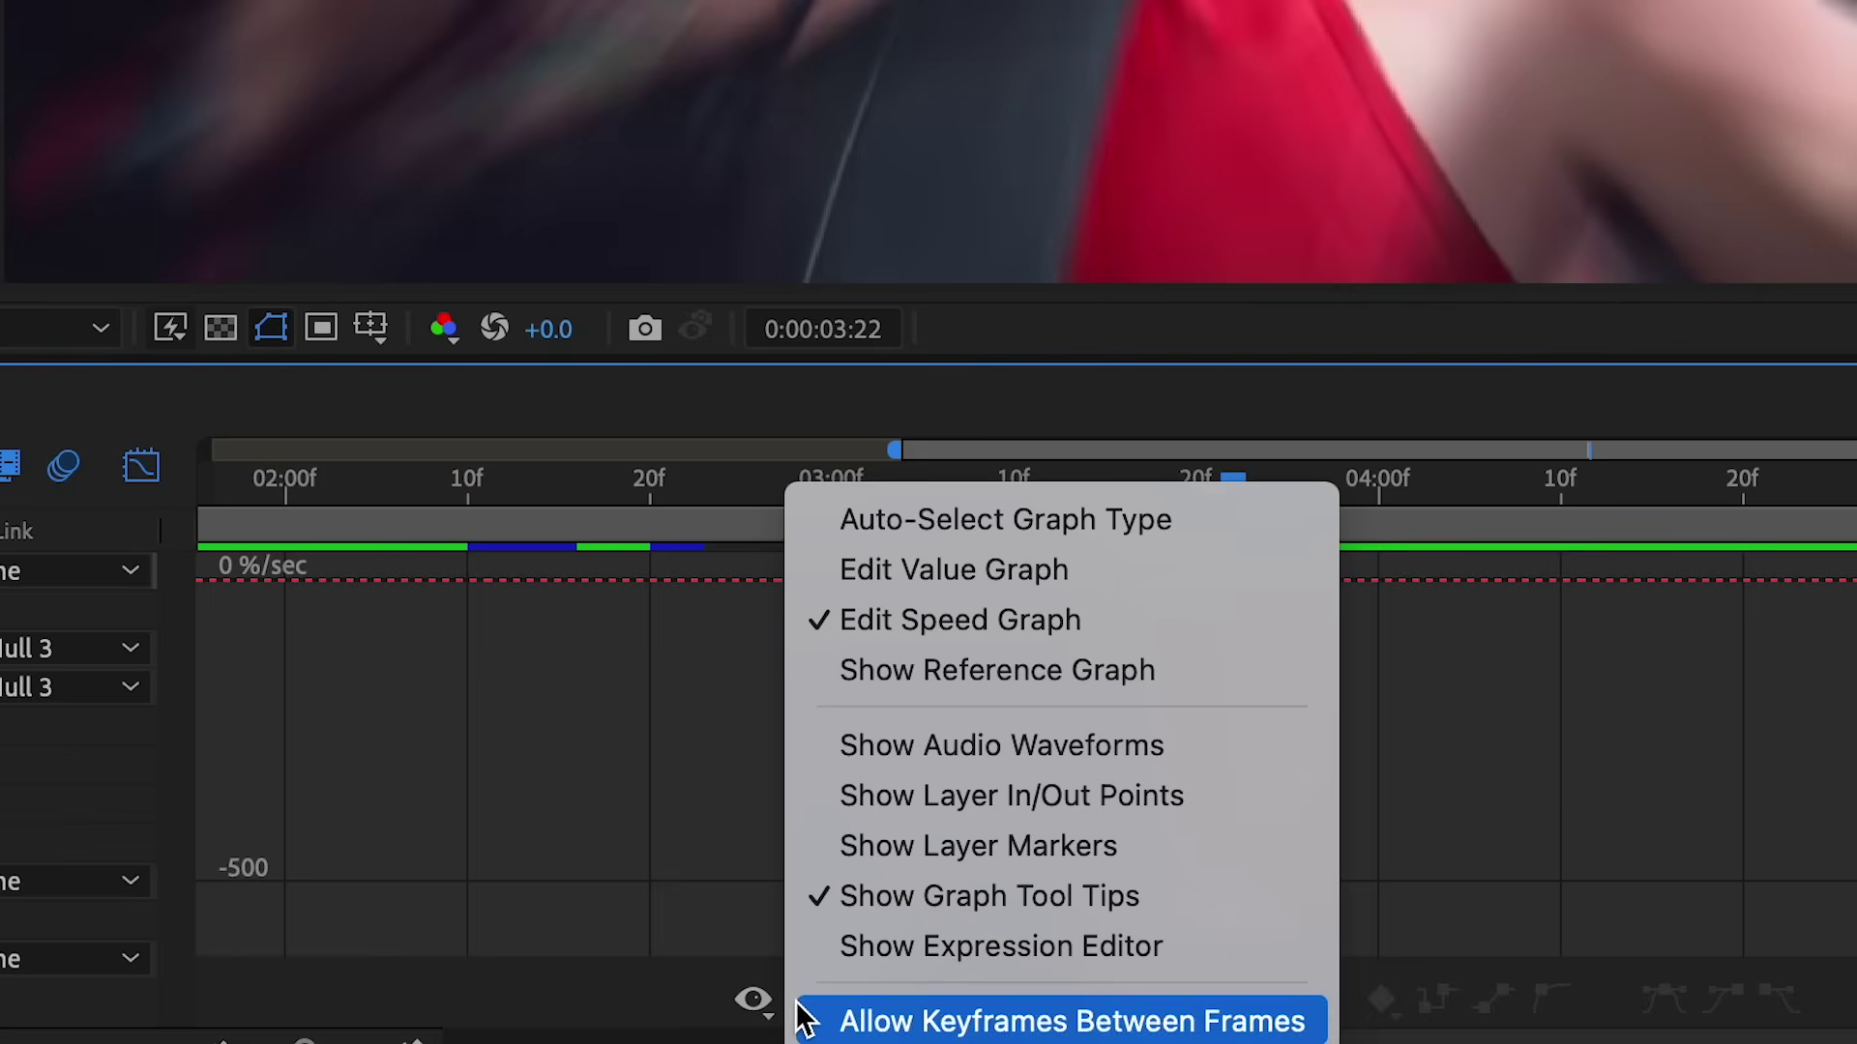
{"action": "left_click", "coordinate": [946, 573]}
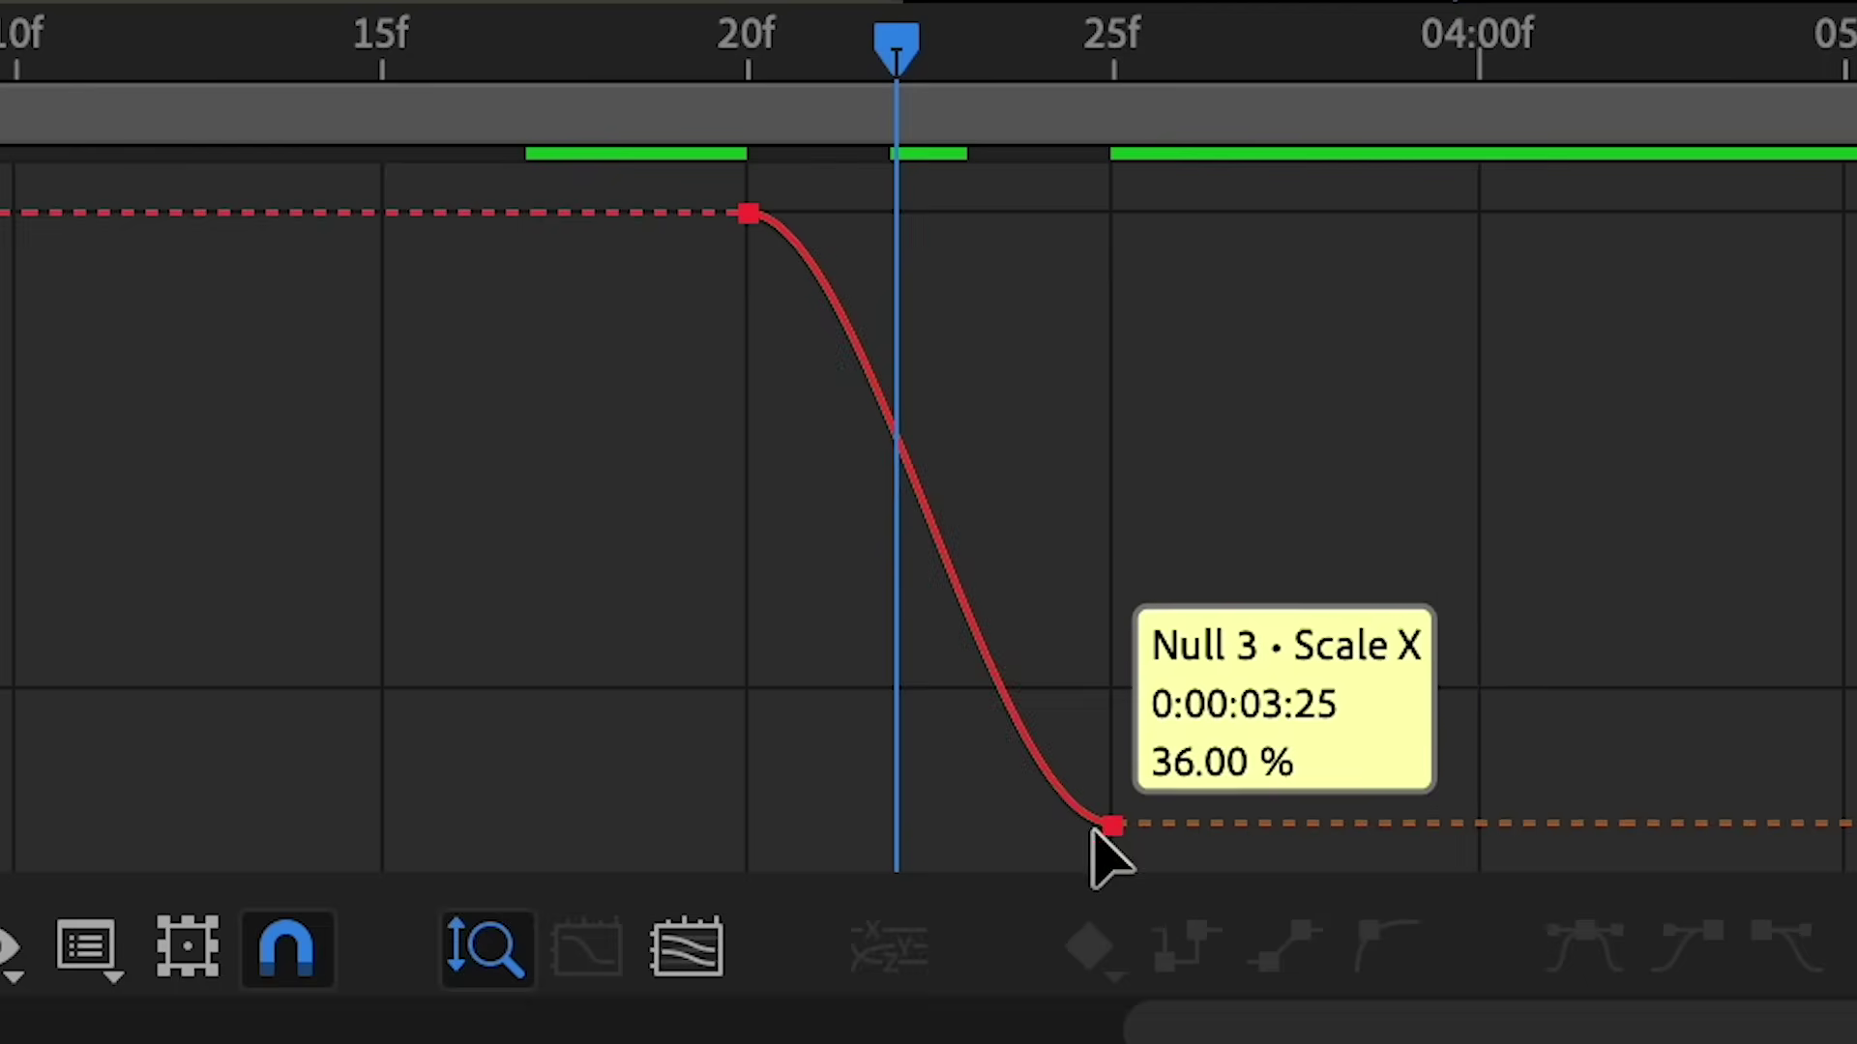
{"action": "left_click", "coordinate": [1287, 930]}
{"action": "left_click_drag", "start_coordinate": [1257, 931], "coordinate": [1289, 699]}
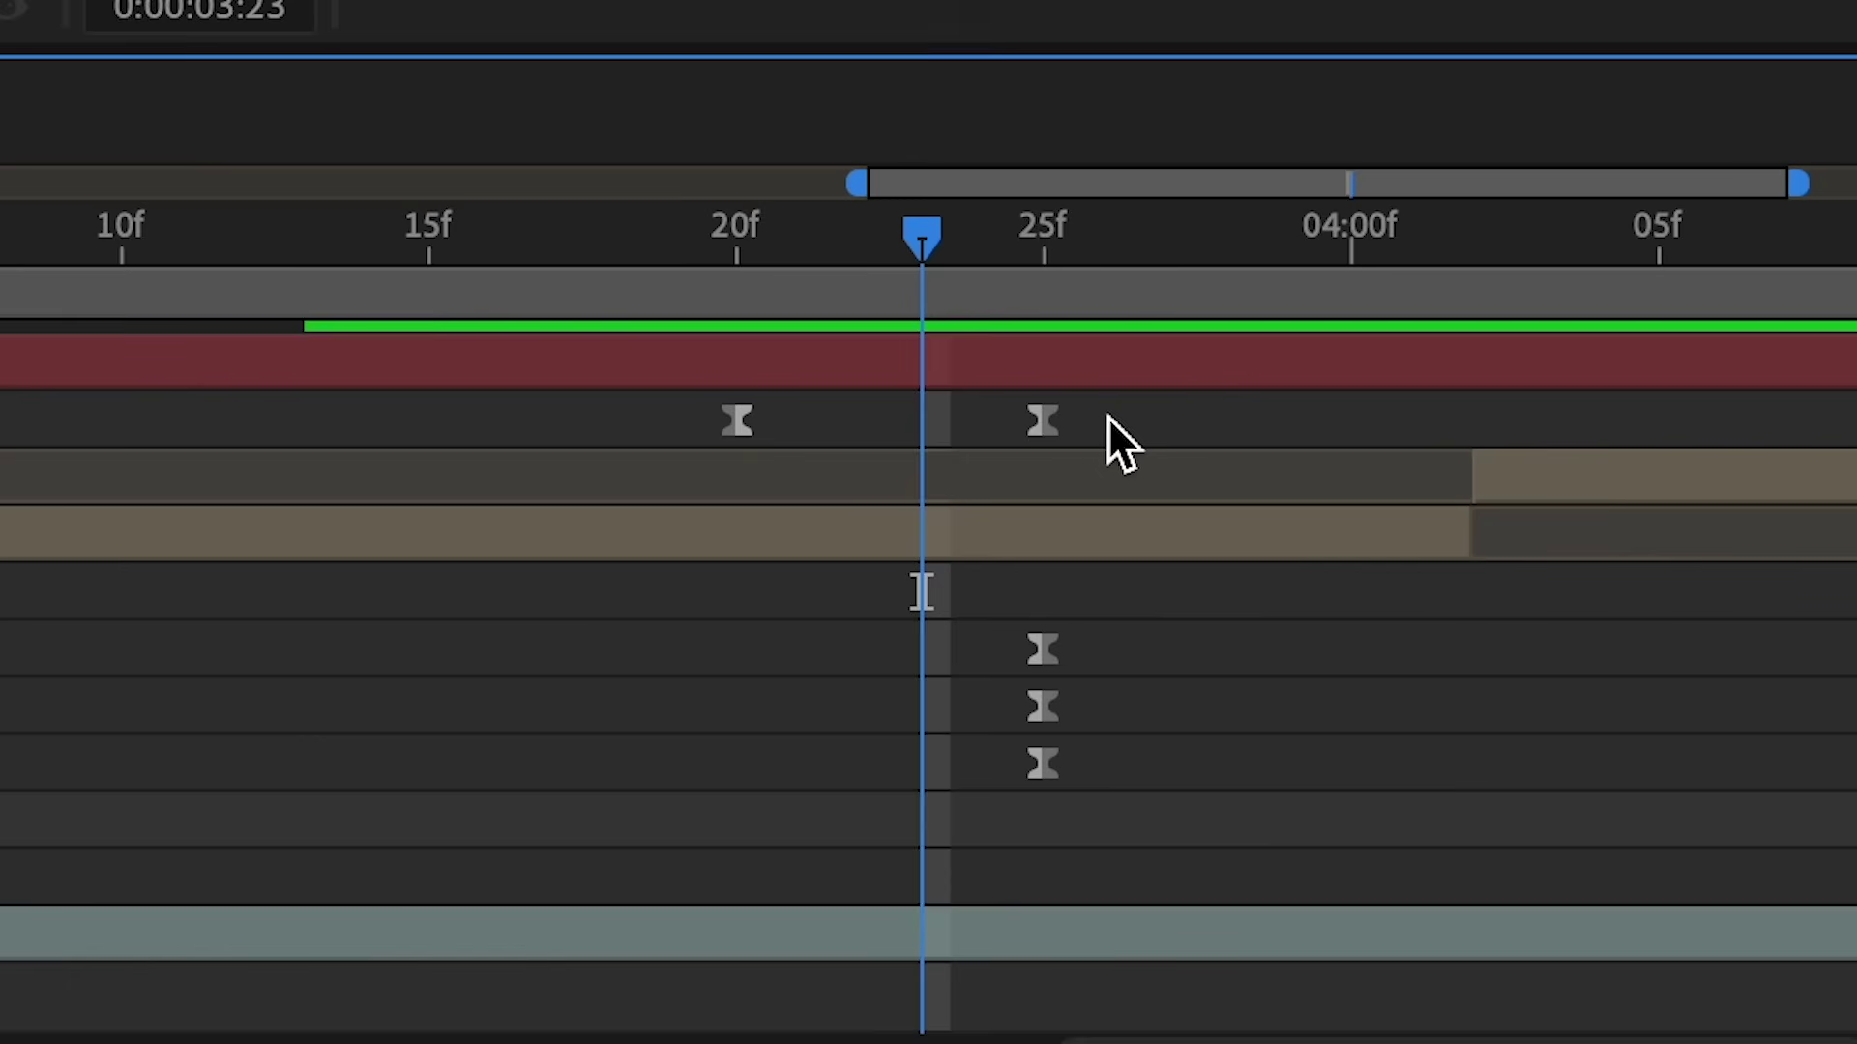
Shift Null 3's two Scale keyframes earlier, to 0:00:03:17 and 0:00:03:22
{"action": "left_click_drag", "start_coordinate": [1106, 416], "coordinate": [670, 388]}
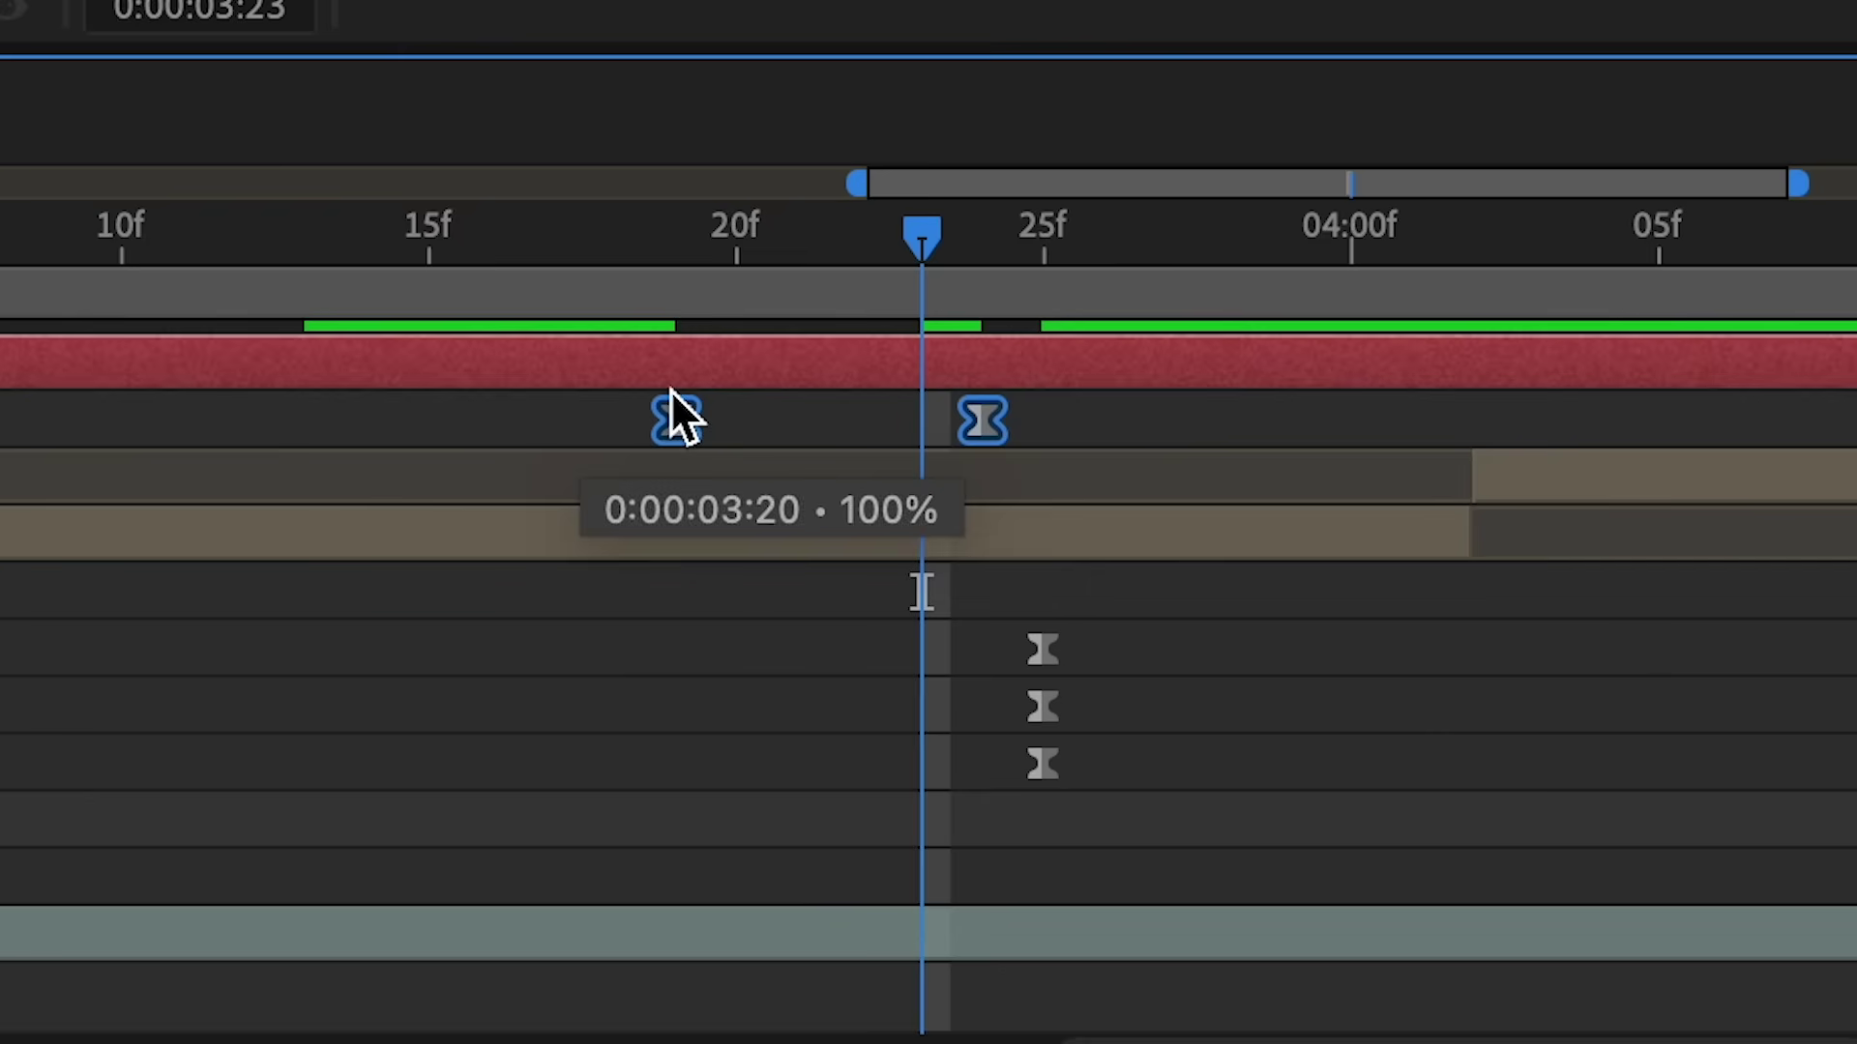
{"action": "left_click", "coordinate": [1006, 433]}
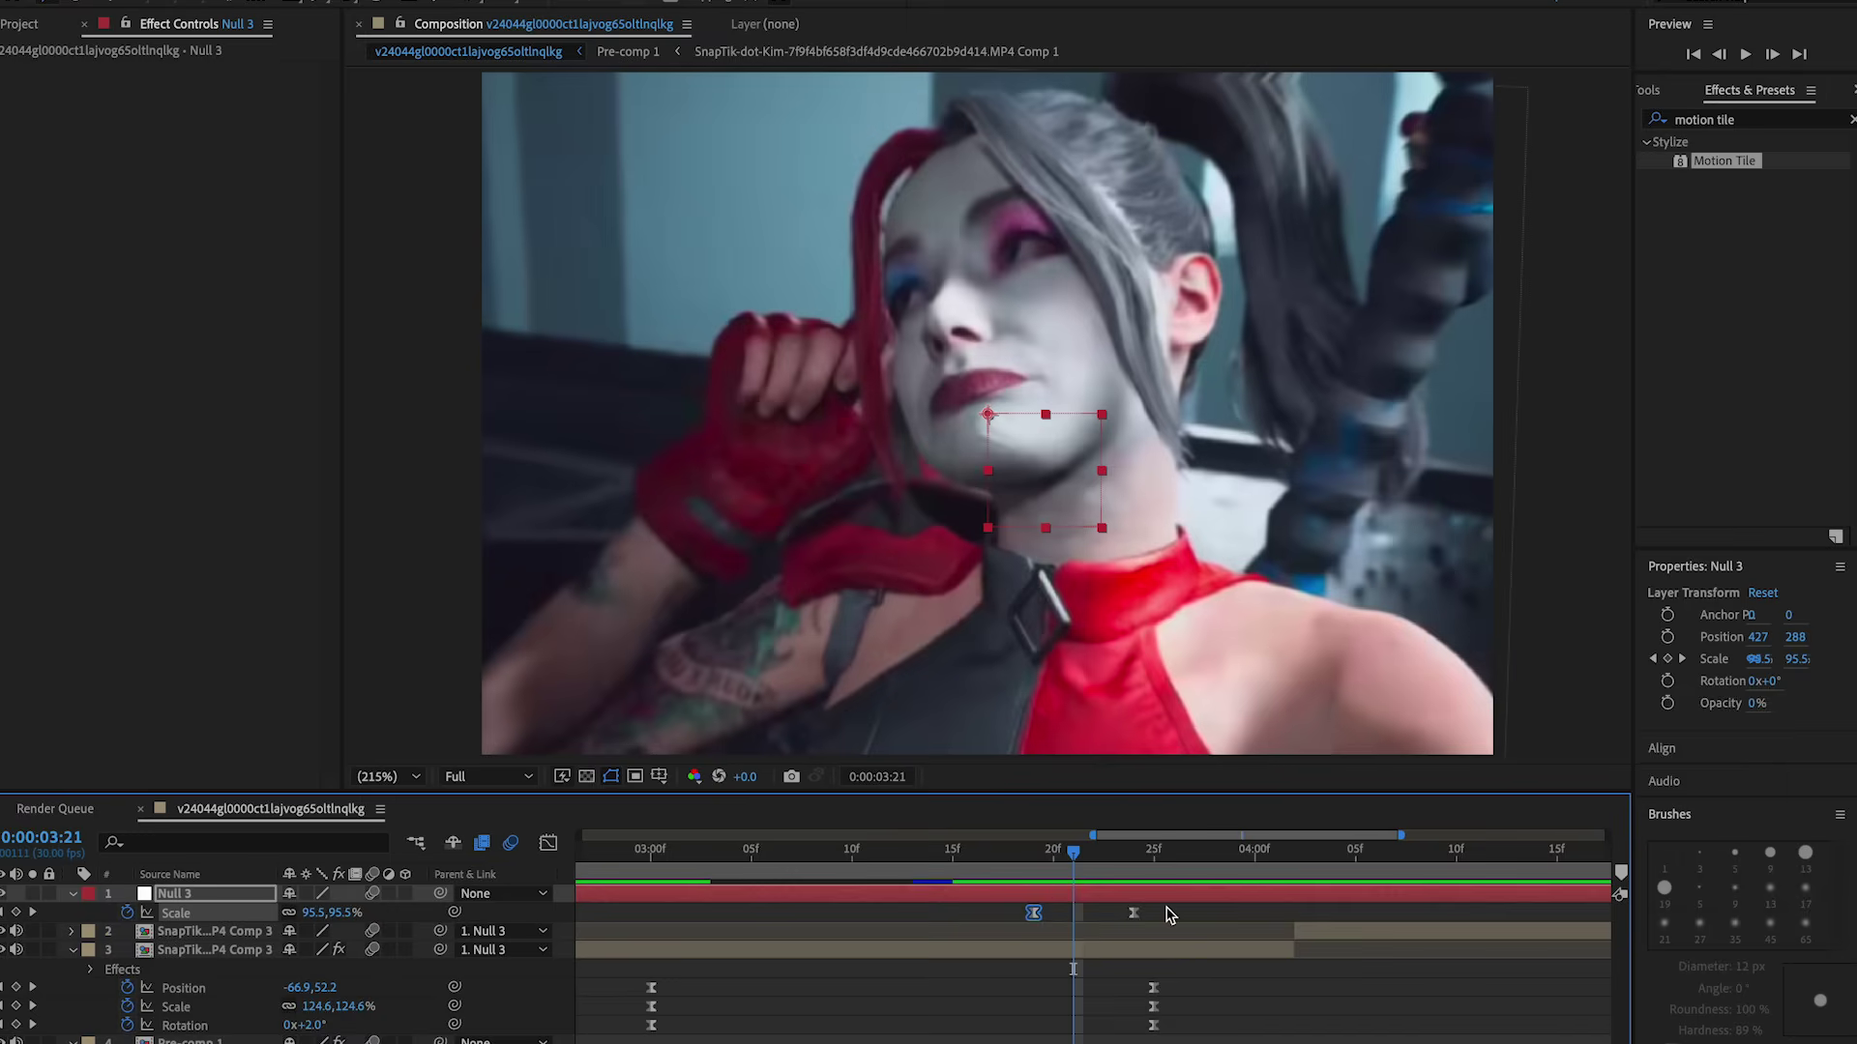
{"action": "left_click_drag", "start_coordinate": [1170, 914], "coordinate": [994, 938]}
{"action": "mouse_move", "coordinate": [532, 441]}
{"action": "left_mouse_down"}
{"action": "mouse_move", "coordinate": [501, 445]}
{"action": "mouse_move", "coordinate": [526, 438]}
{"action": "left_mouse_up"}
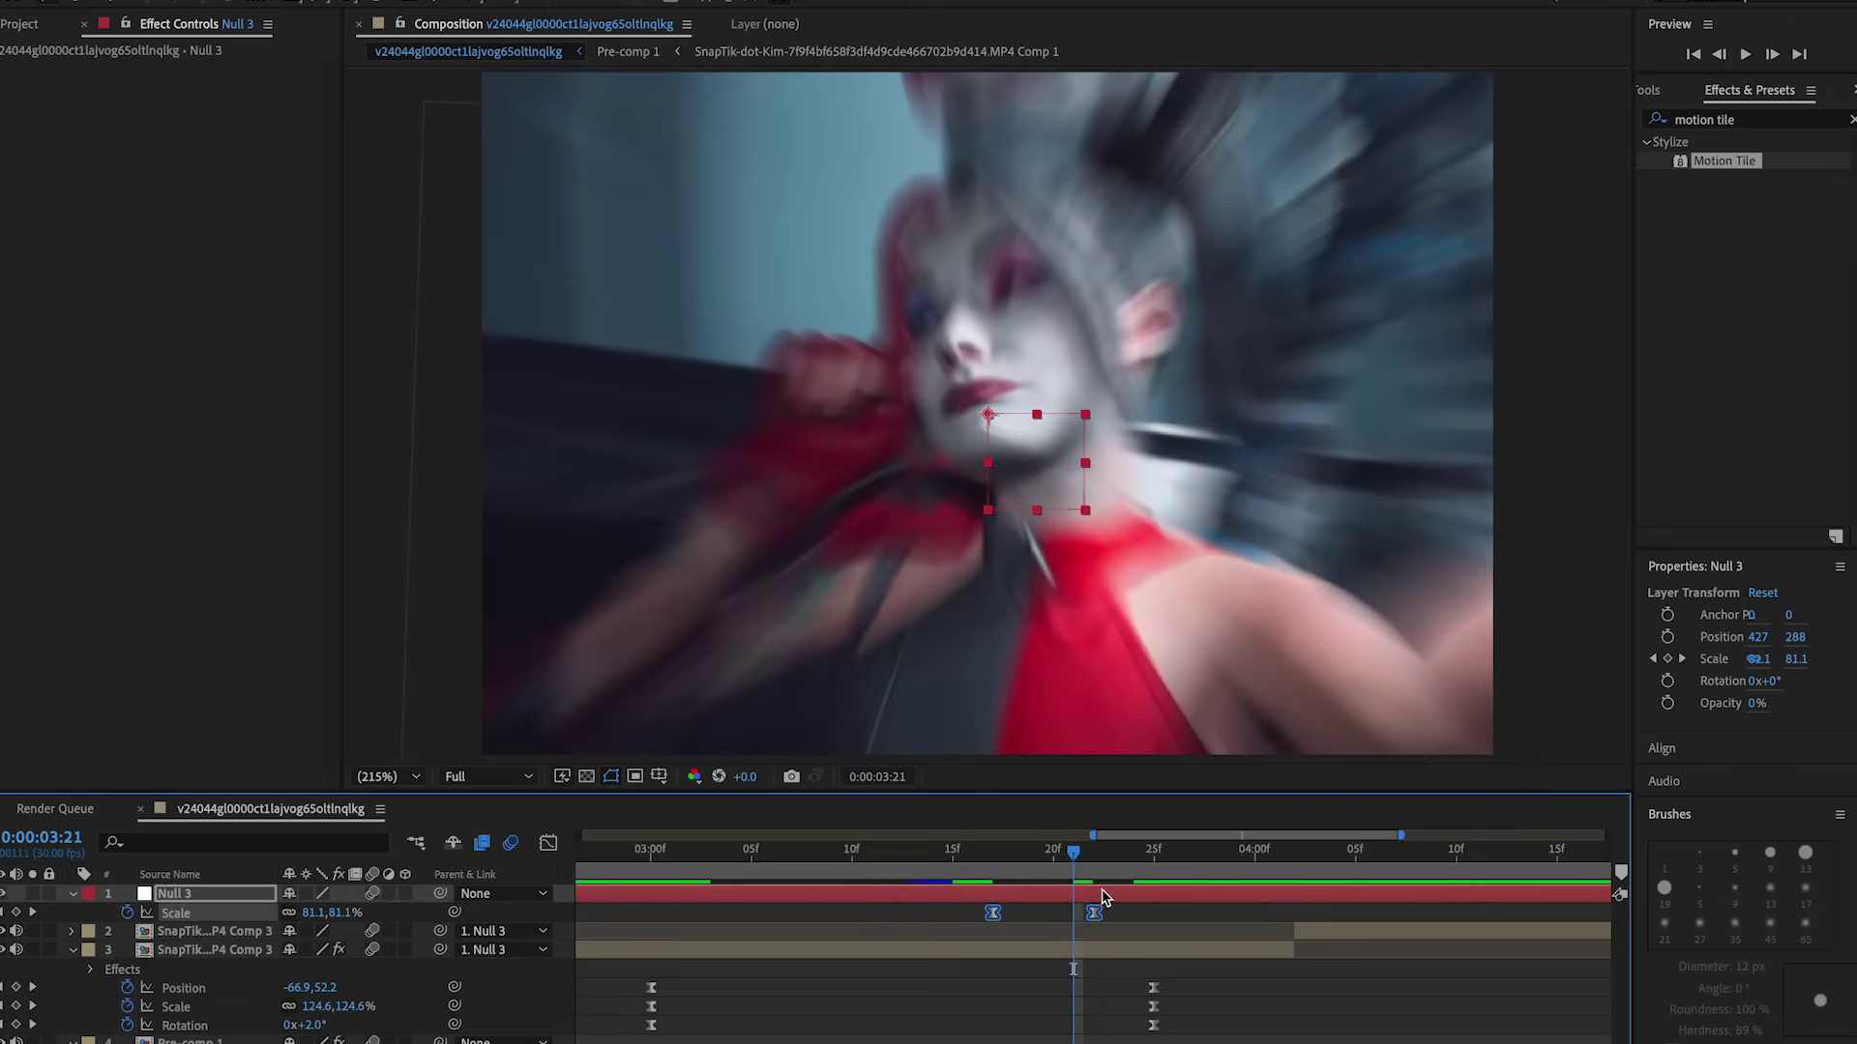
Split the lower SnapTik Comp 3 layer at 0:00:03:21 and pre-compose the part after the cut
{"action": "left_click", "coordinate": [1081, 957]}
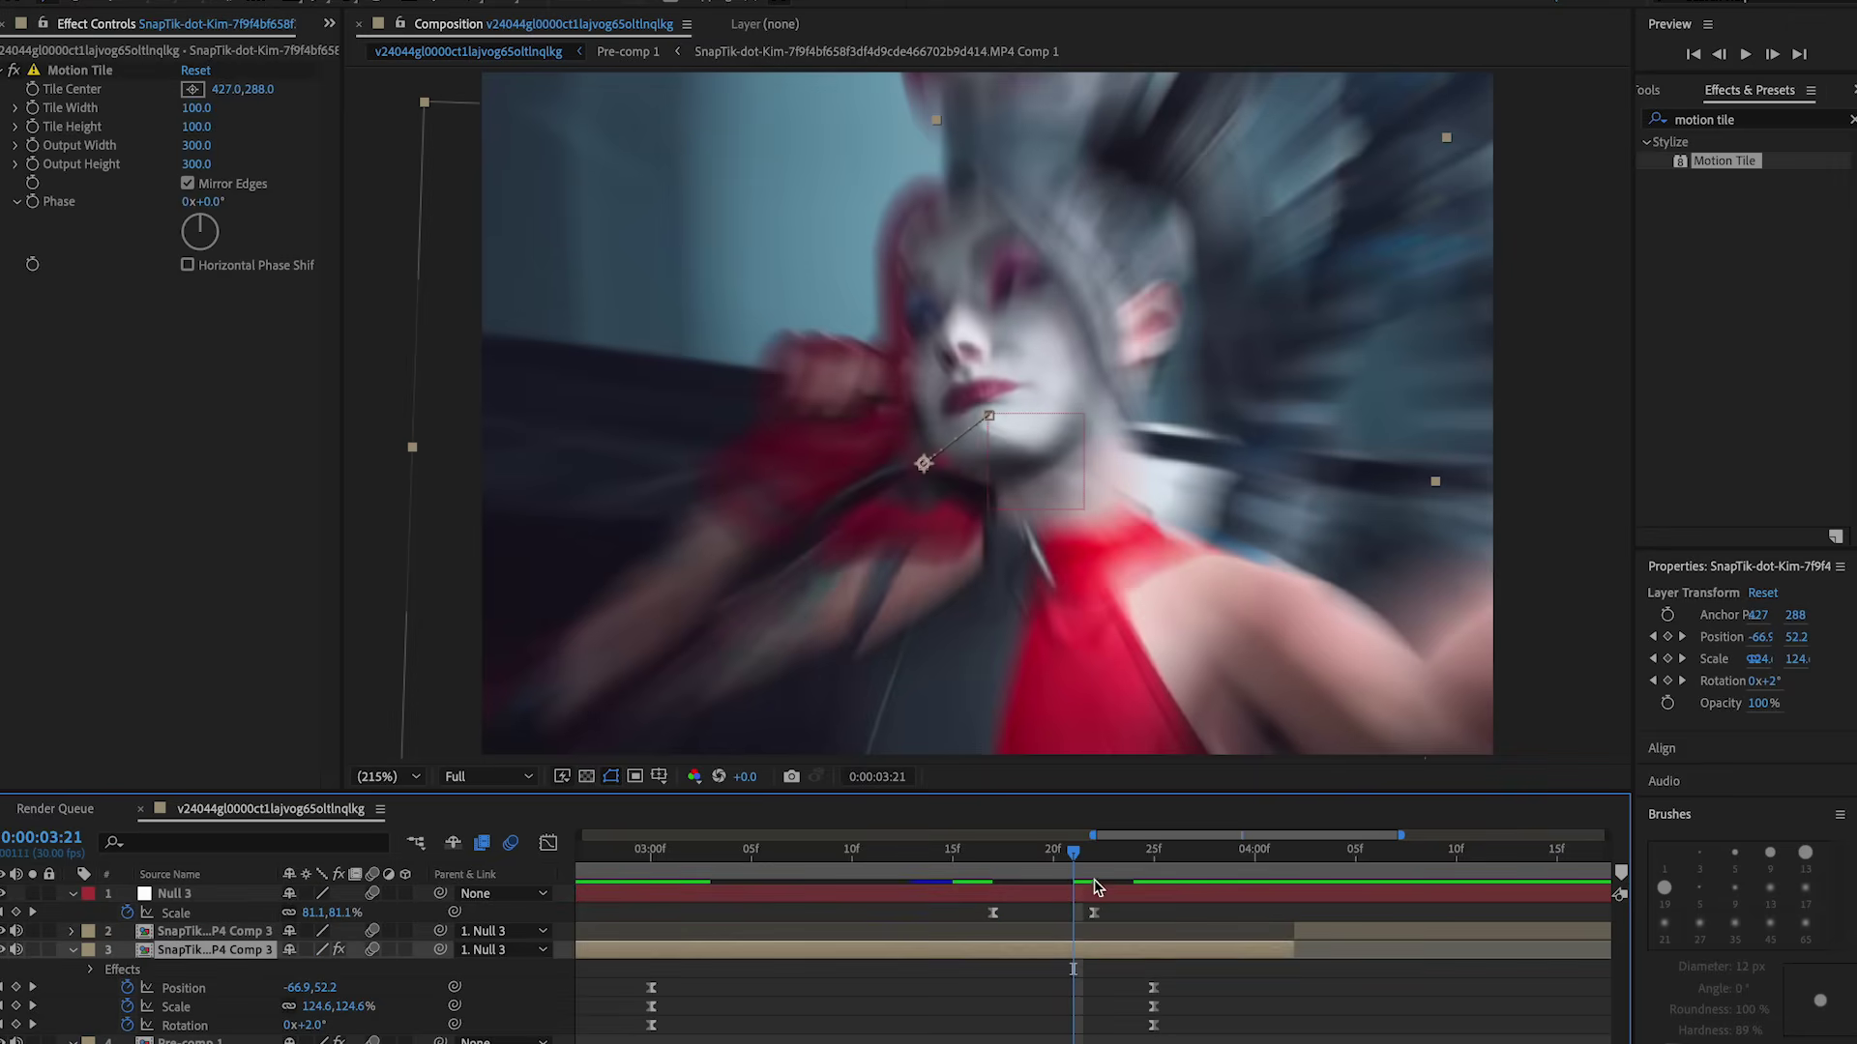
{"action": "left_click_drag", "start_coordinate": [1081, 866], "coordinate": [989, 873]}
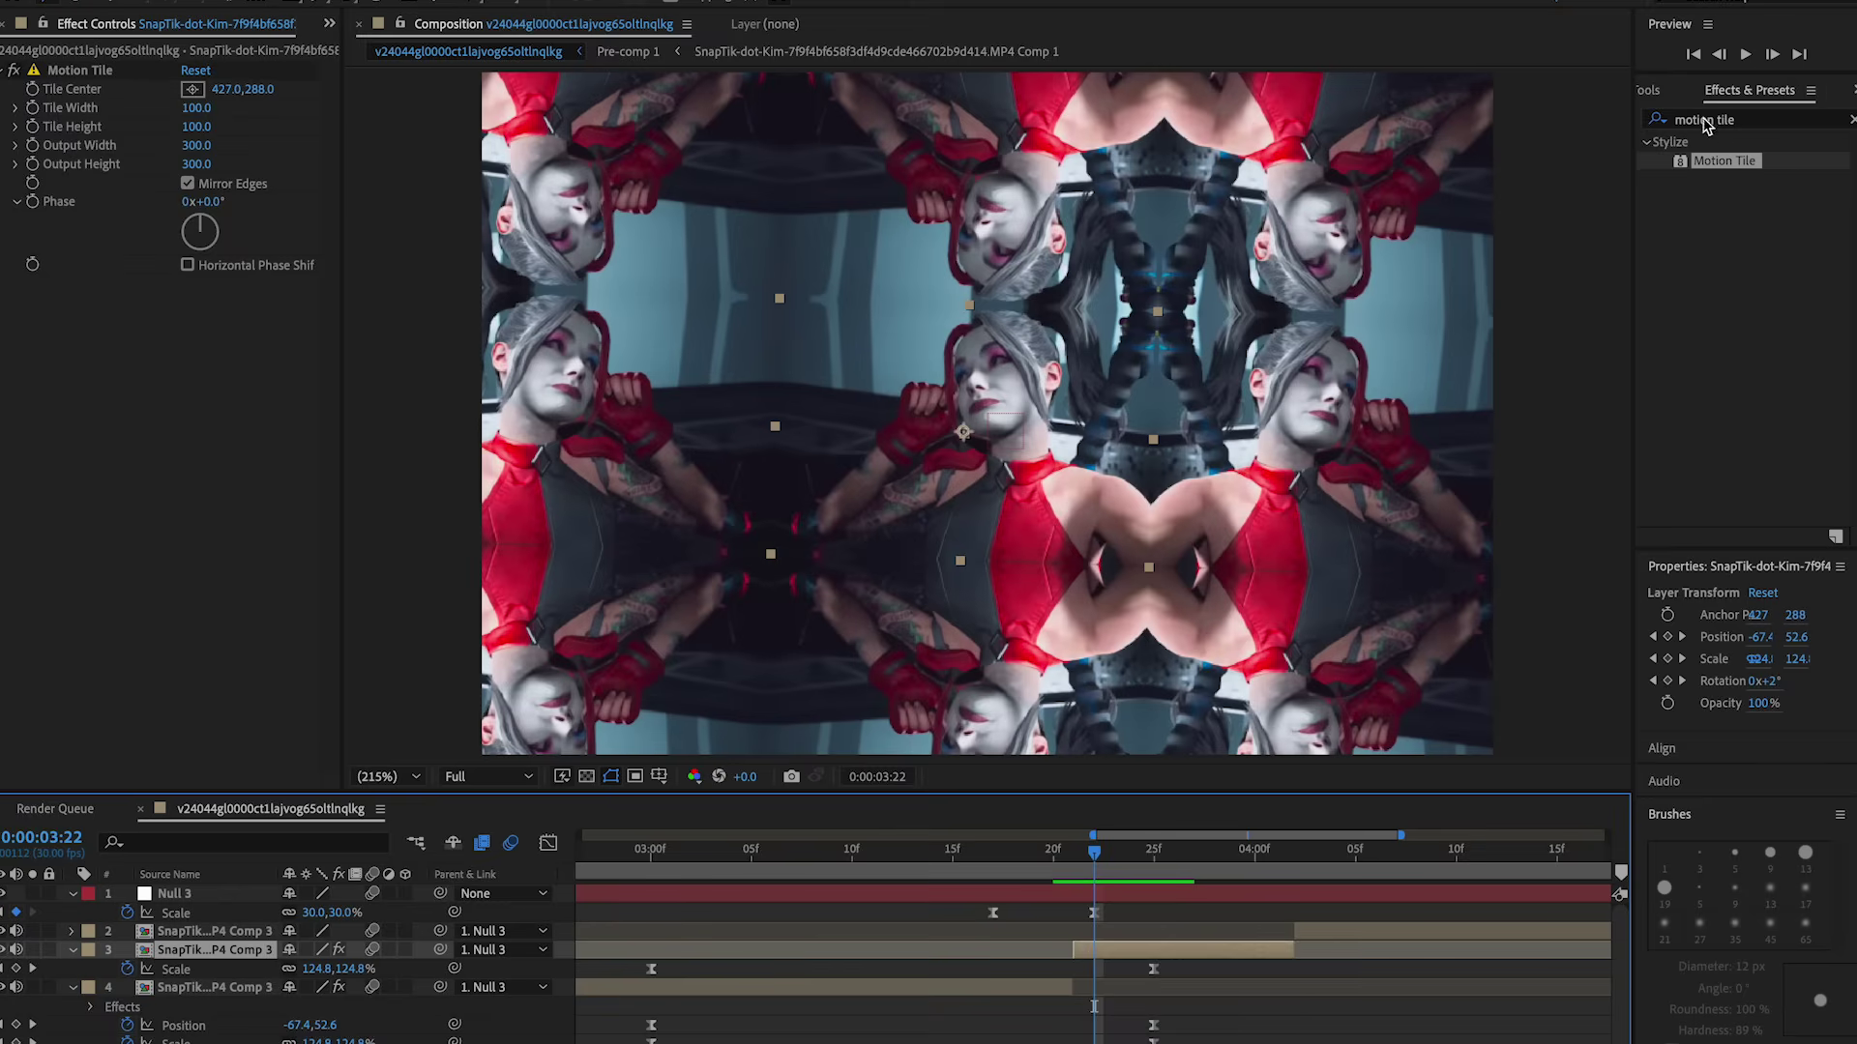
{"action": "left_click", "coordinate": [1665, 96]}
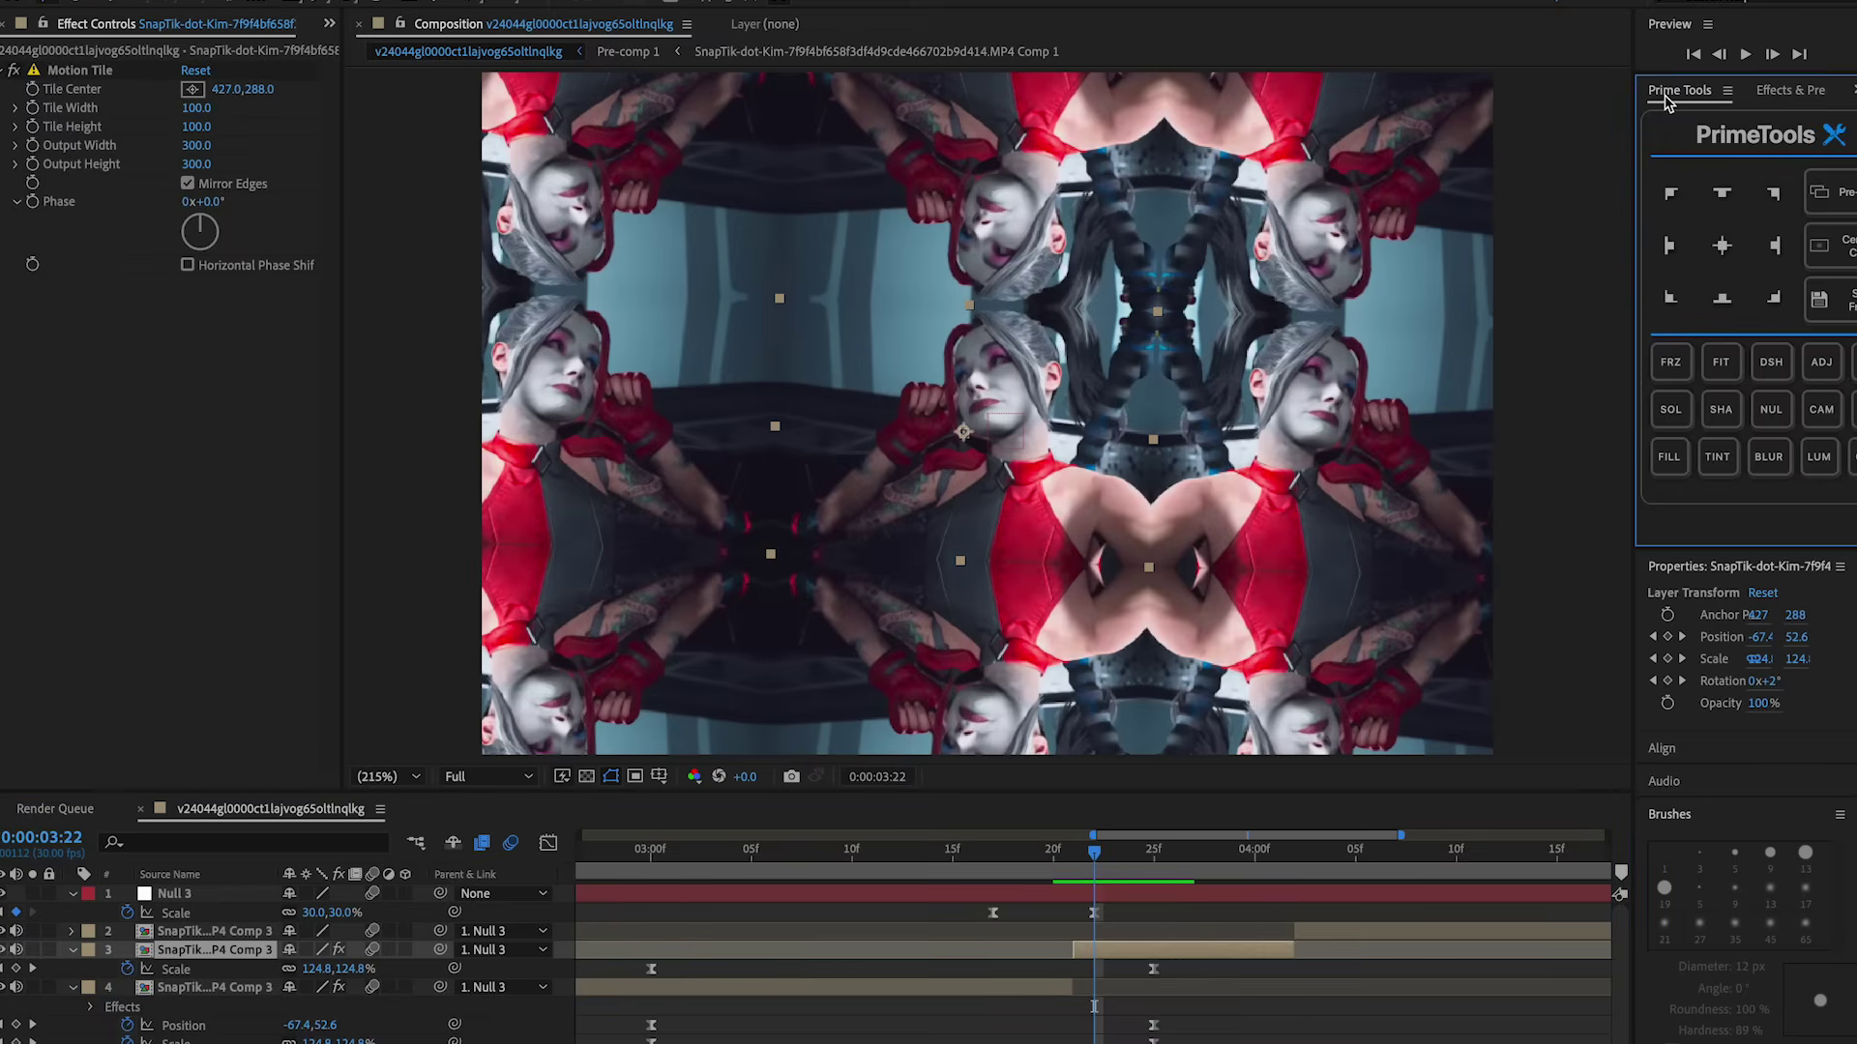
{"action": "key", "text": "ctrl+shift+c"}
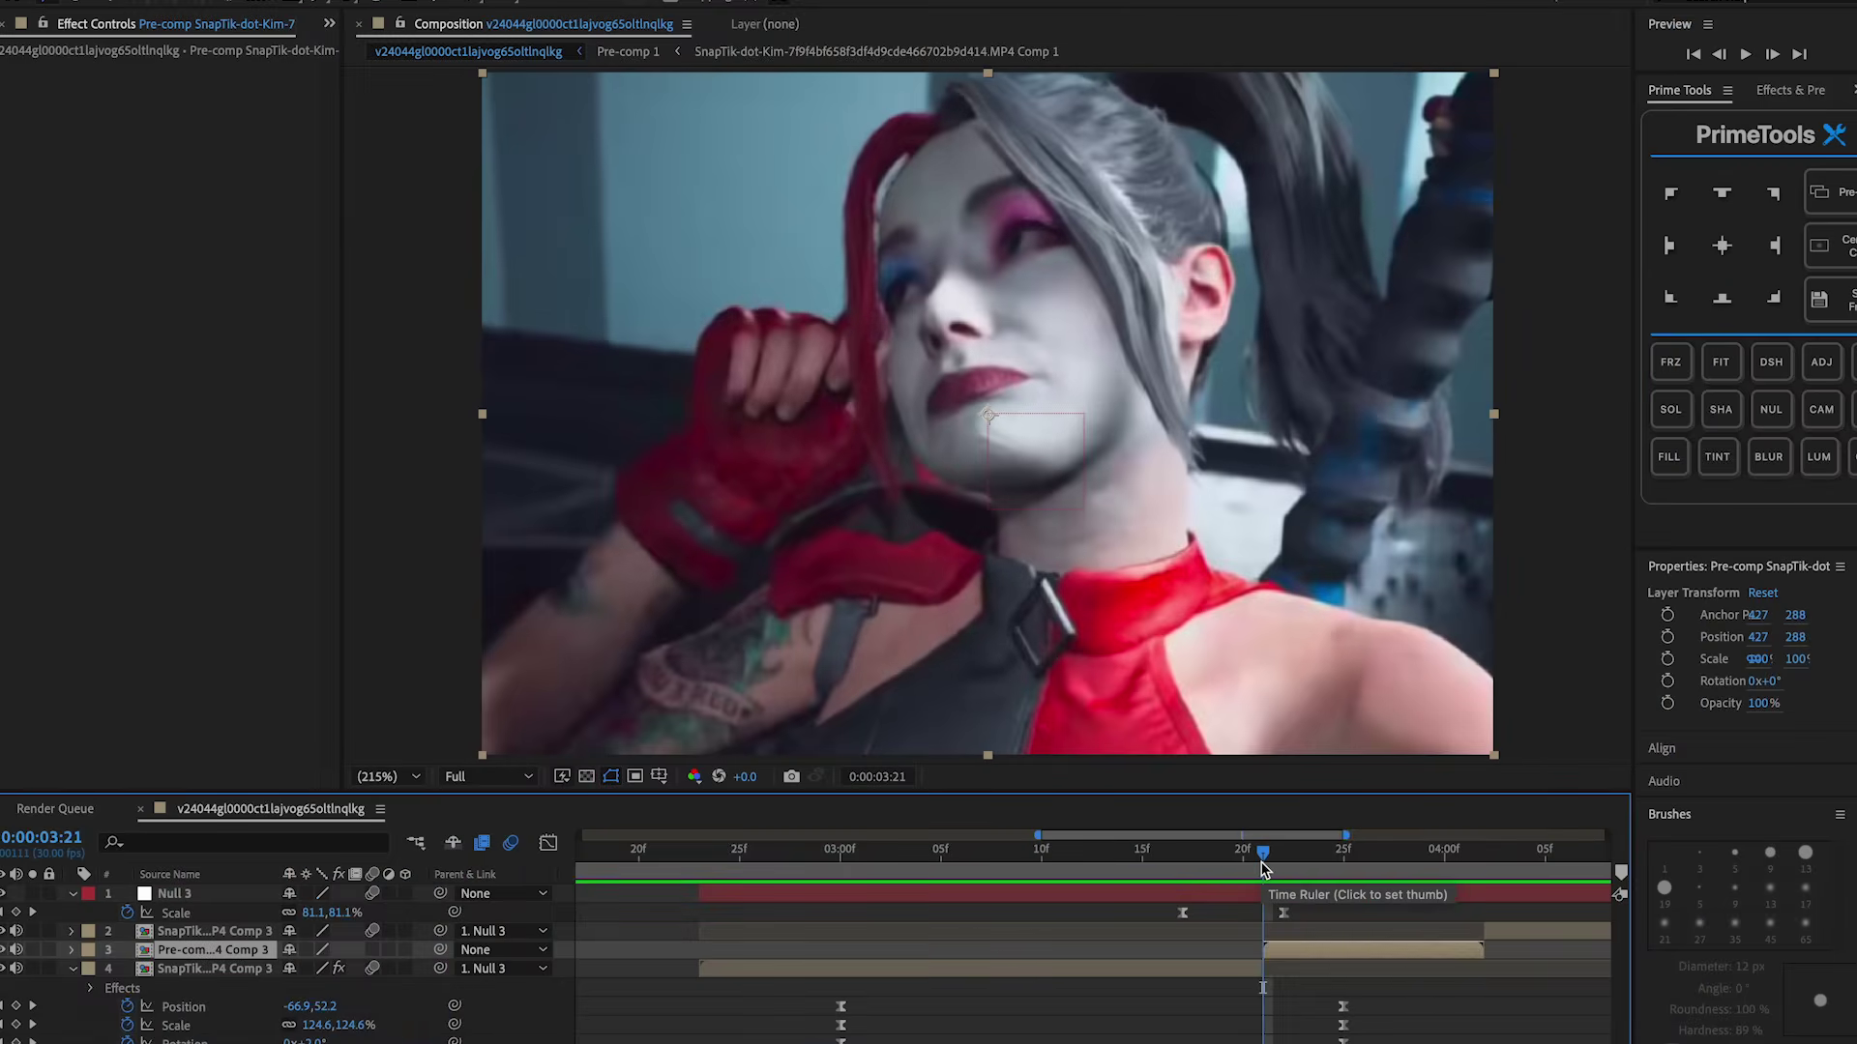
Keyframe the new pre-comp's Scale at 200% at 0:00:03:21 and 104% at 0:00:03:23
{"action": "key", "text": "s"}
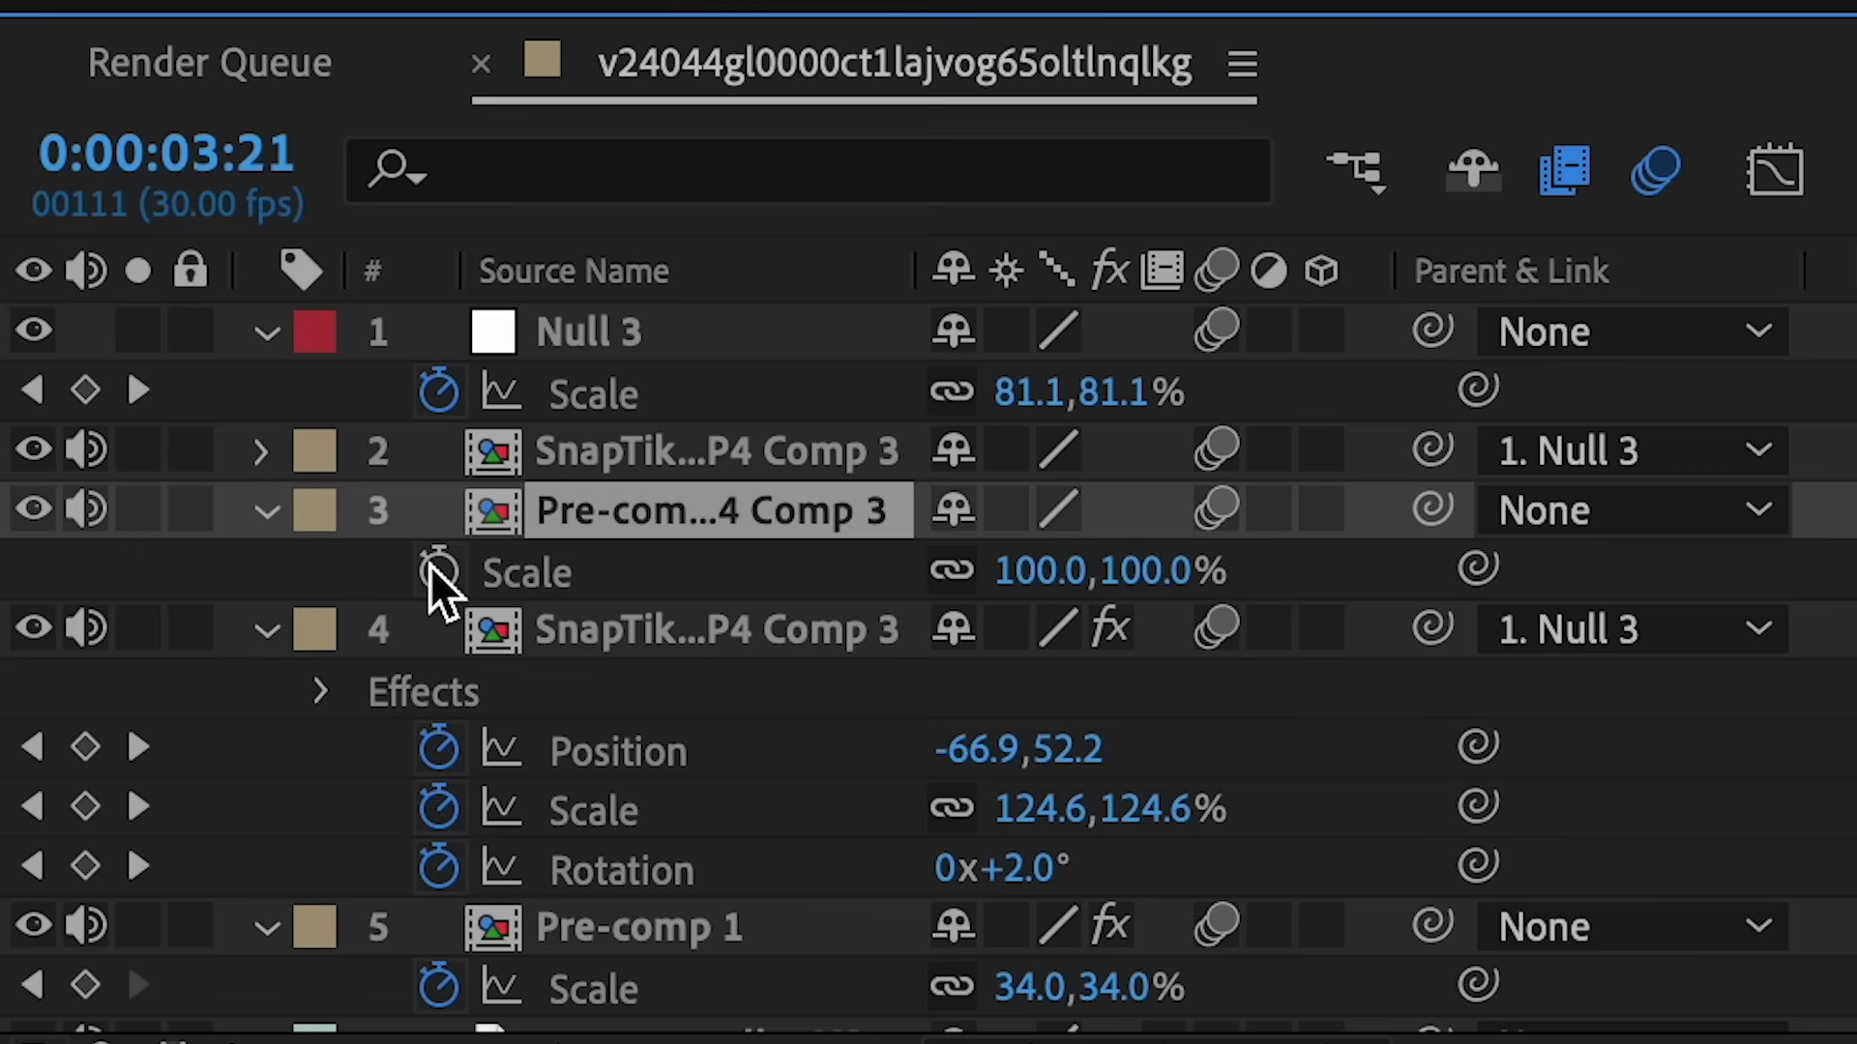
{"action": "left_click", "coordinate": [126, 969]}
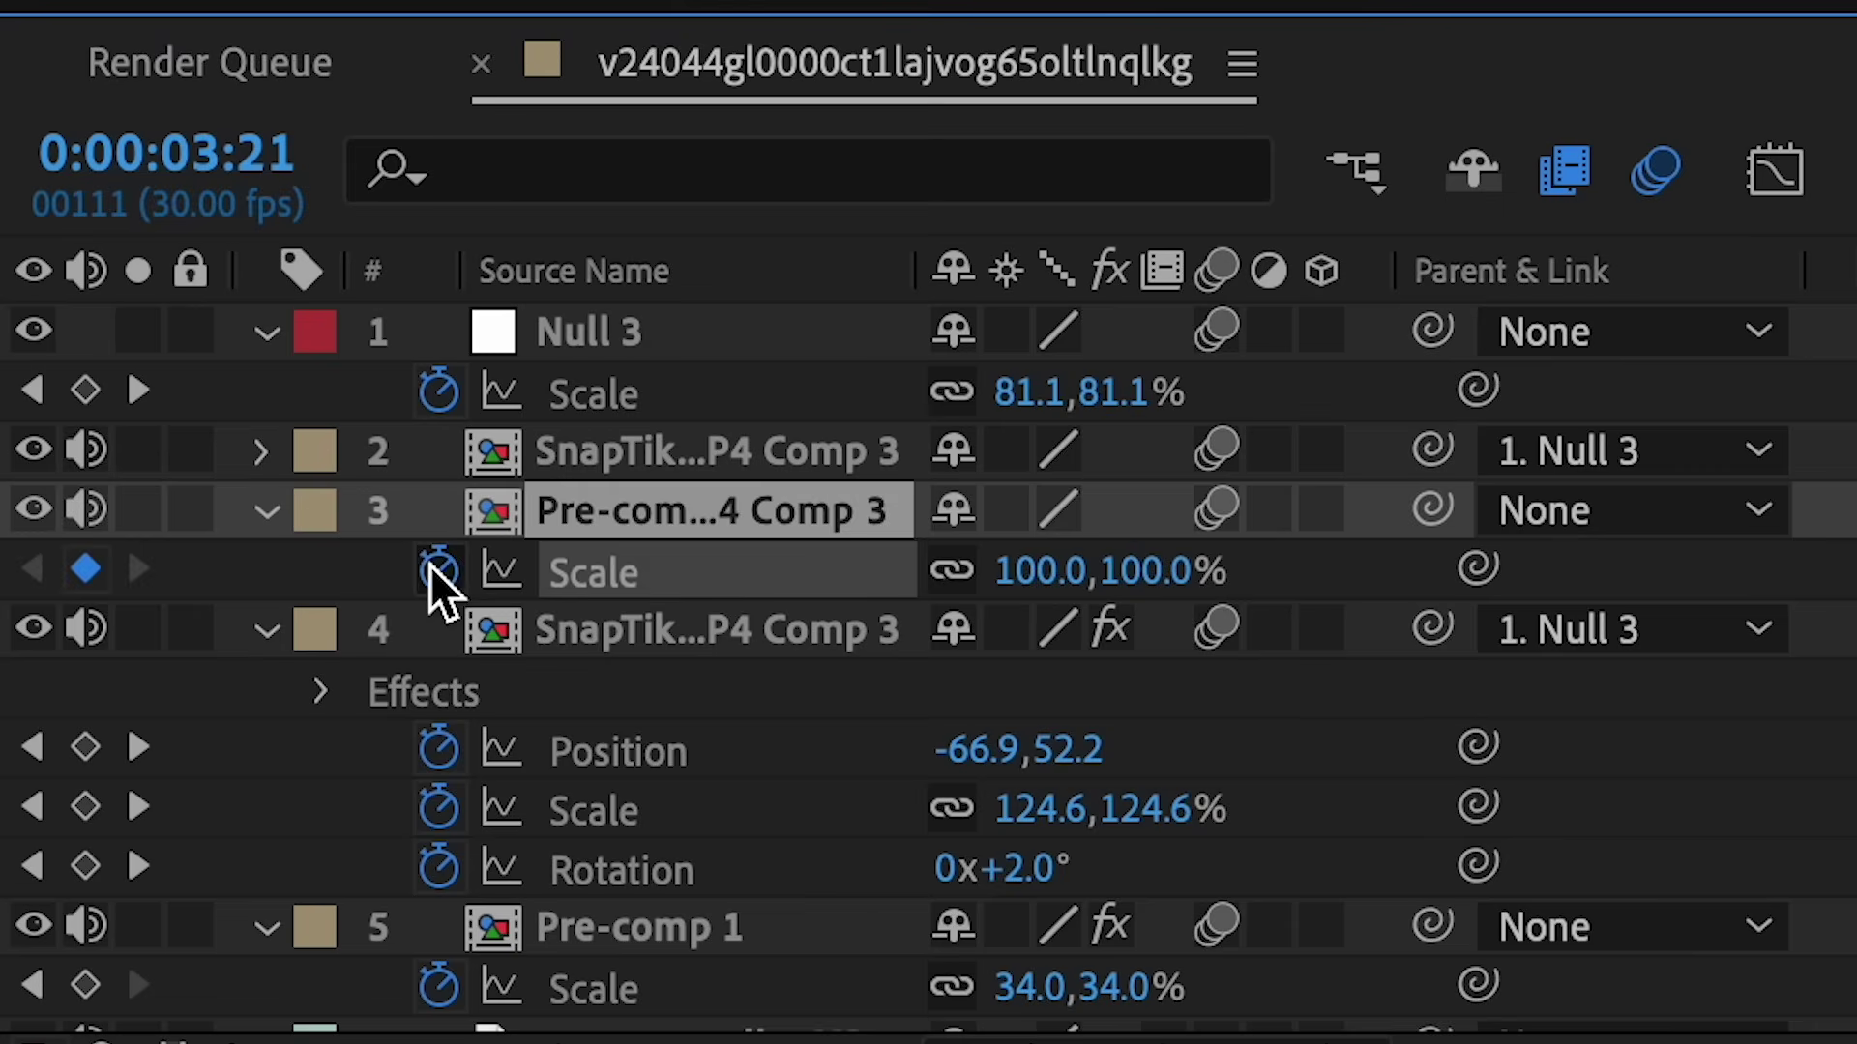
{"action": "left_click_drag", "start_coordinate": [1132, 580], "coordinate": [1464, 566]}
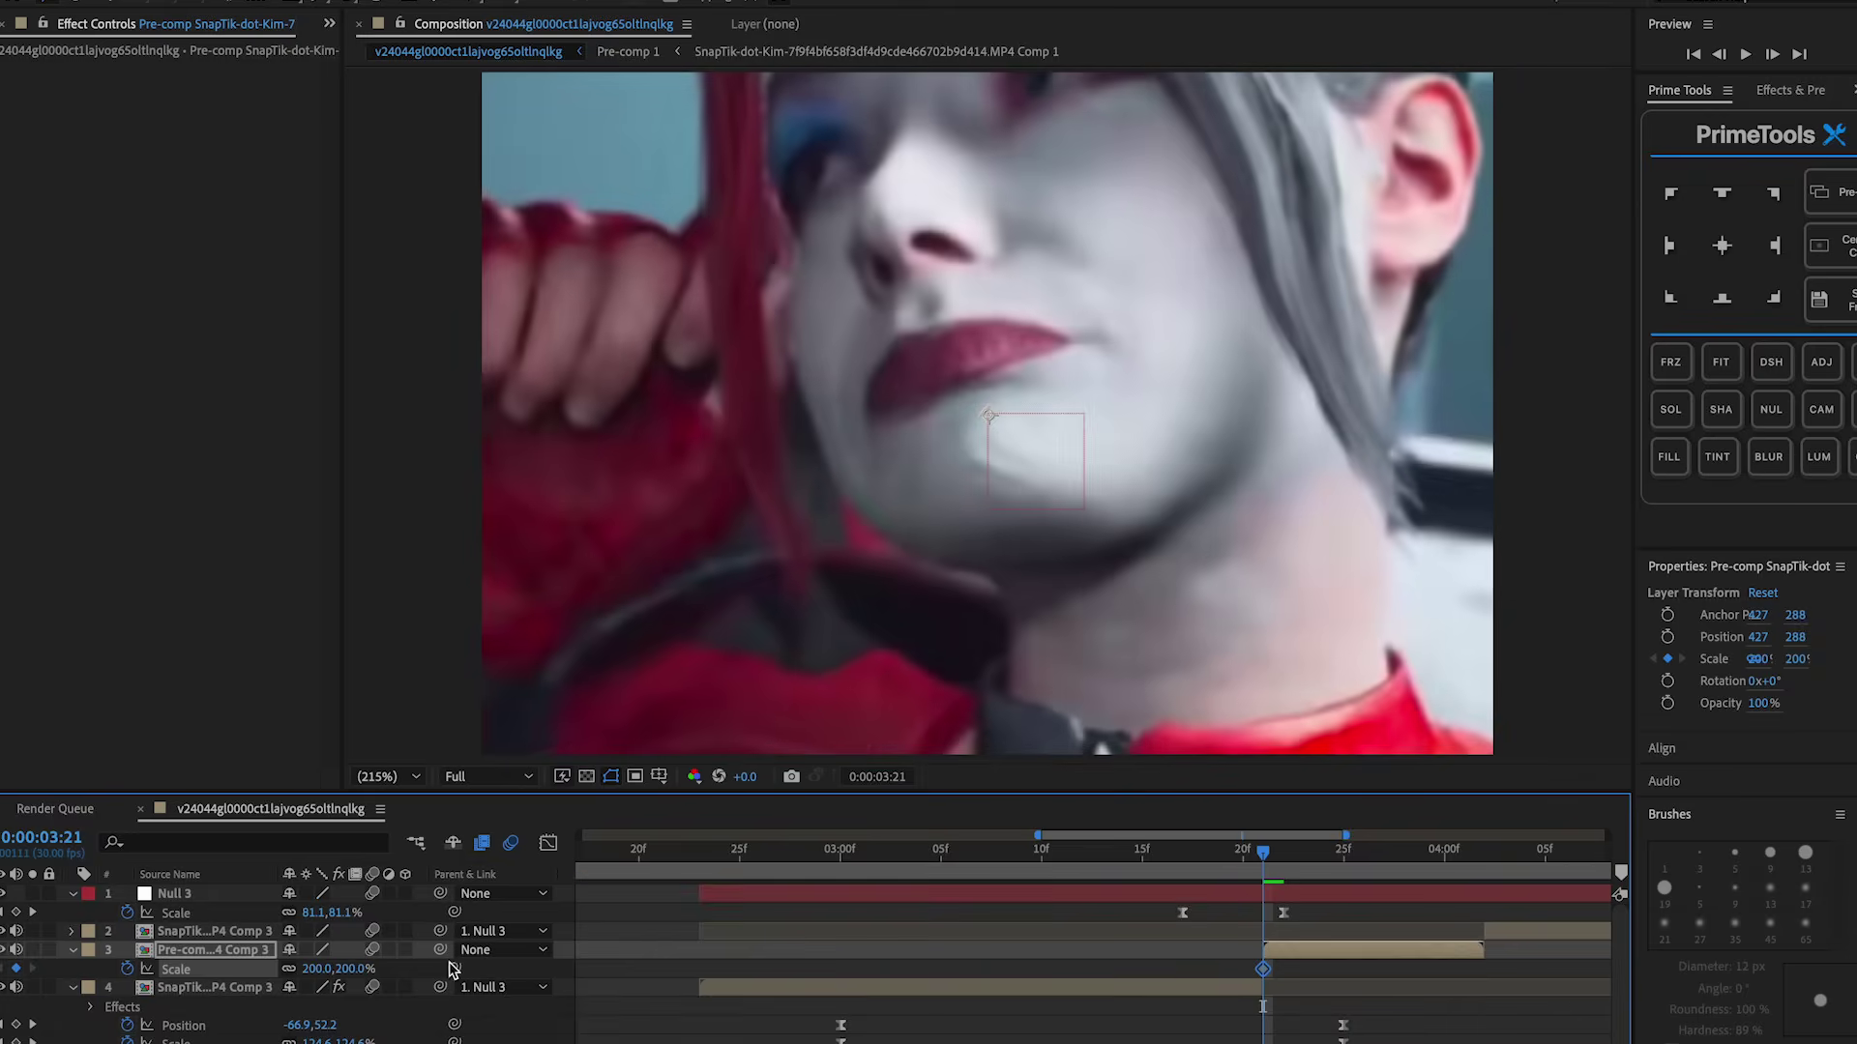
{"action": "left_click", "coordinate": [1307, 851]}
{"action": "left_click_drag", "start_coordinate": [328, 969], "coordinate": [234, 972]}
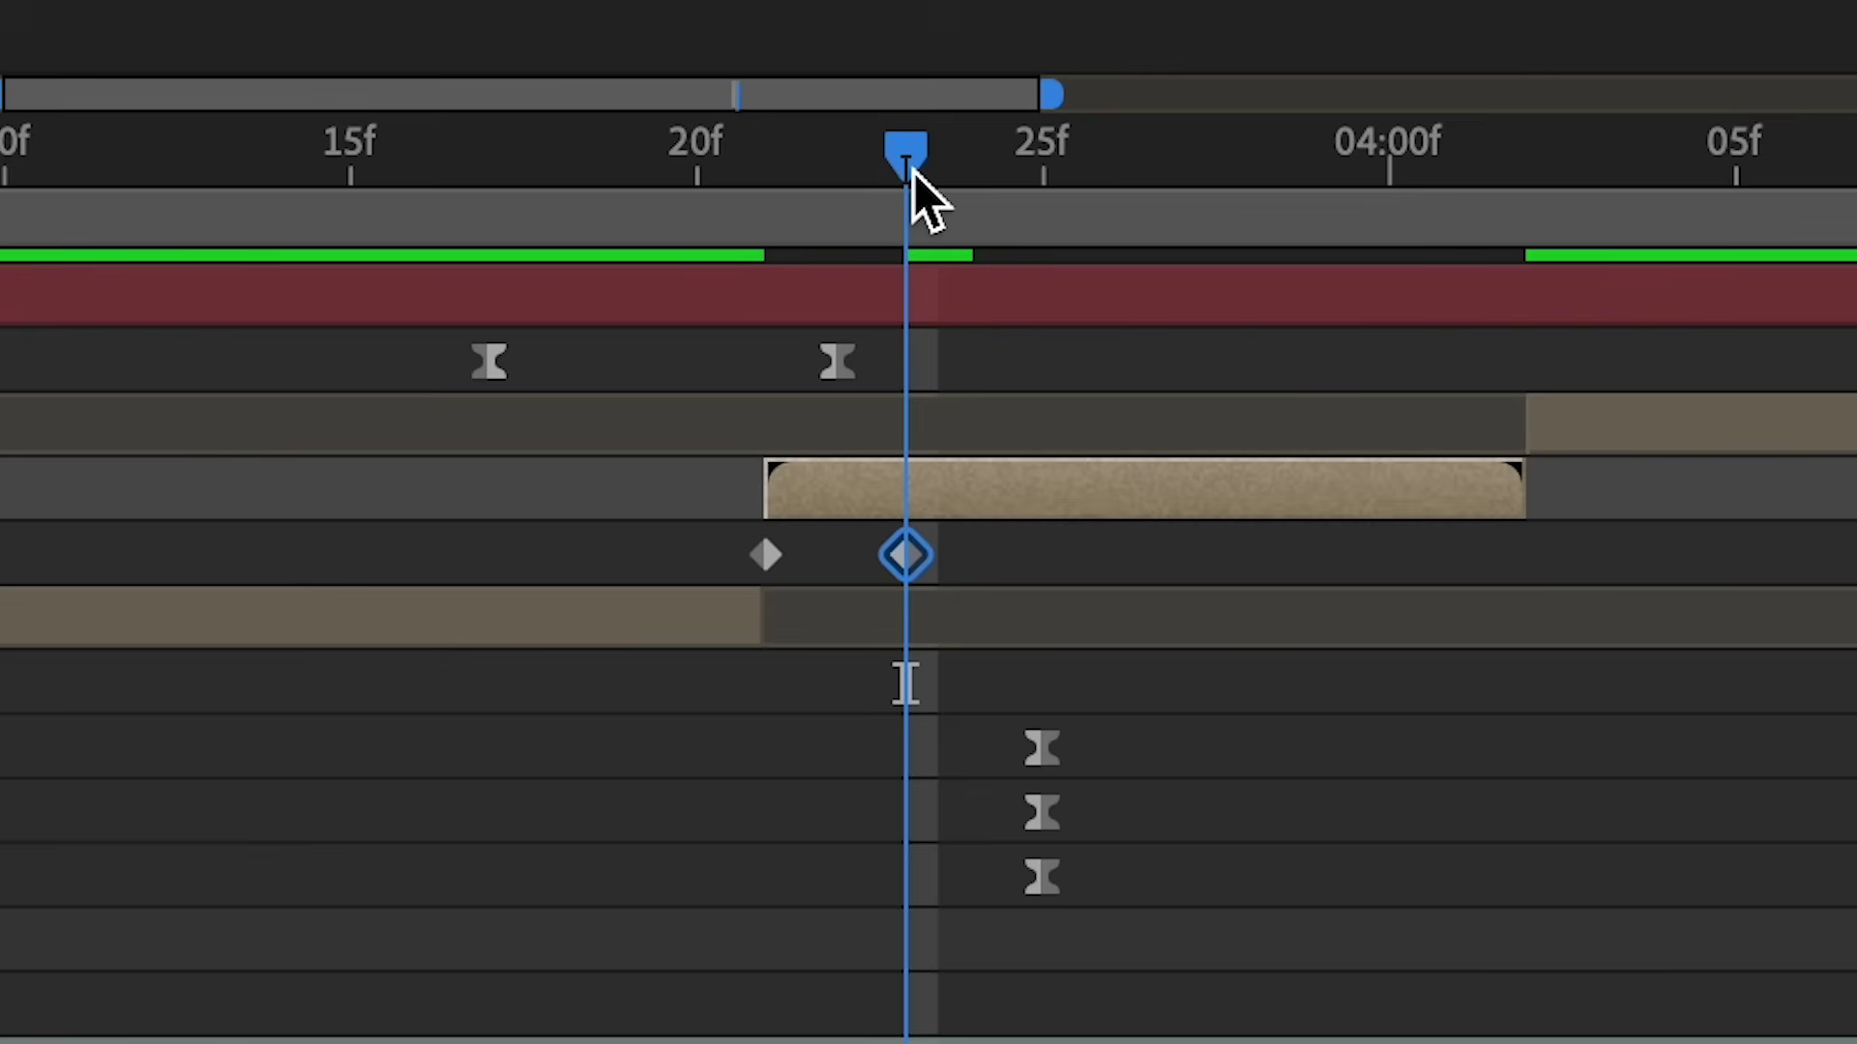
Add a larger Scale keyframe at 0:00:03:24 and a smaller one at 0:00:03:27 on the Comp 3 pre-comp
{"action": "scroll", "coordinate": [948, 569], "scroll_direction": "up", "scroll_amount": 3}
{"action": "scroll", "coordinate": [948, 568], "scroll_direction": "left", "scroll_amount": 5}
{"action": "left_click", "coordinate": [1001, 178]}
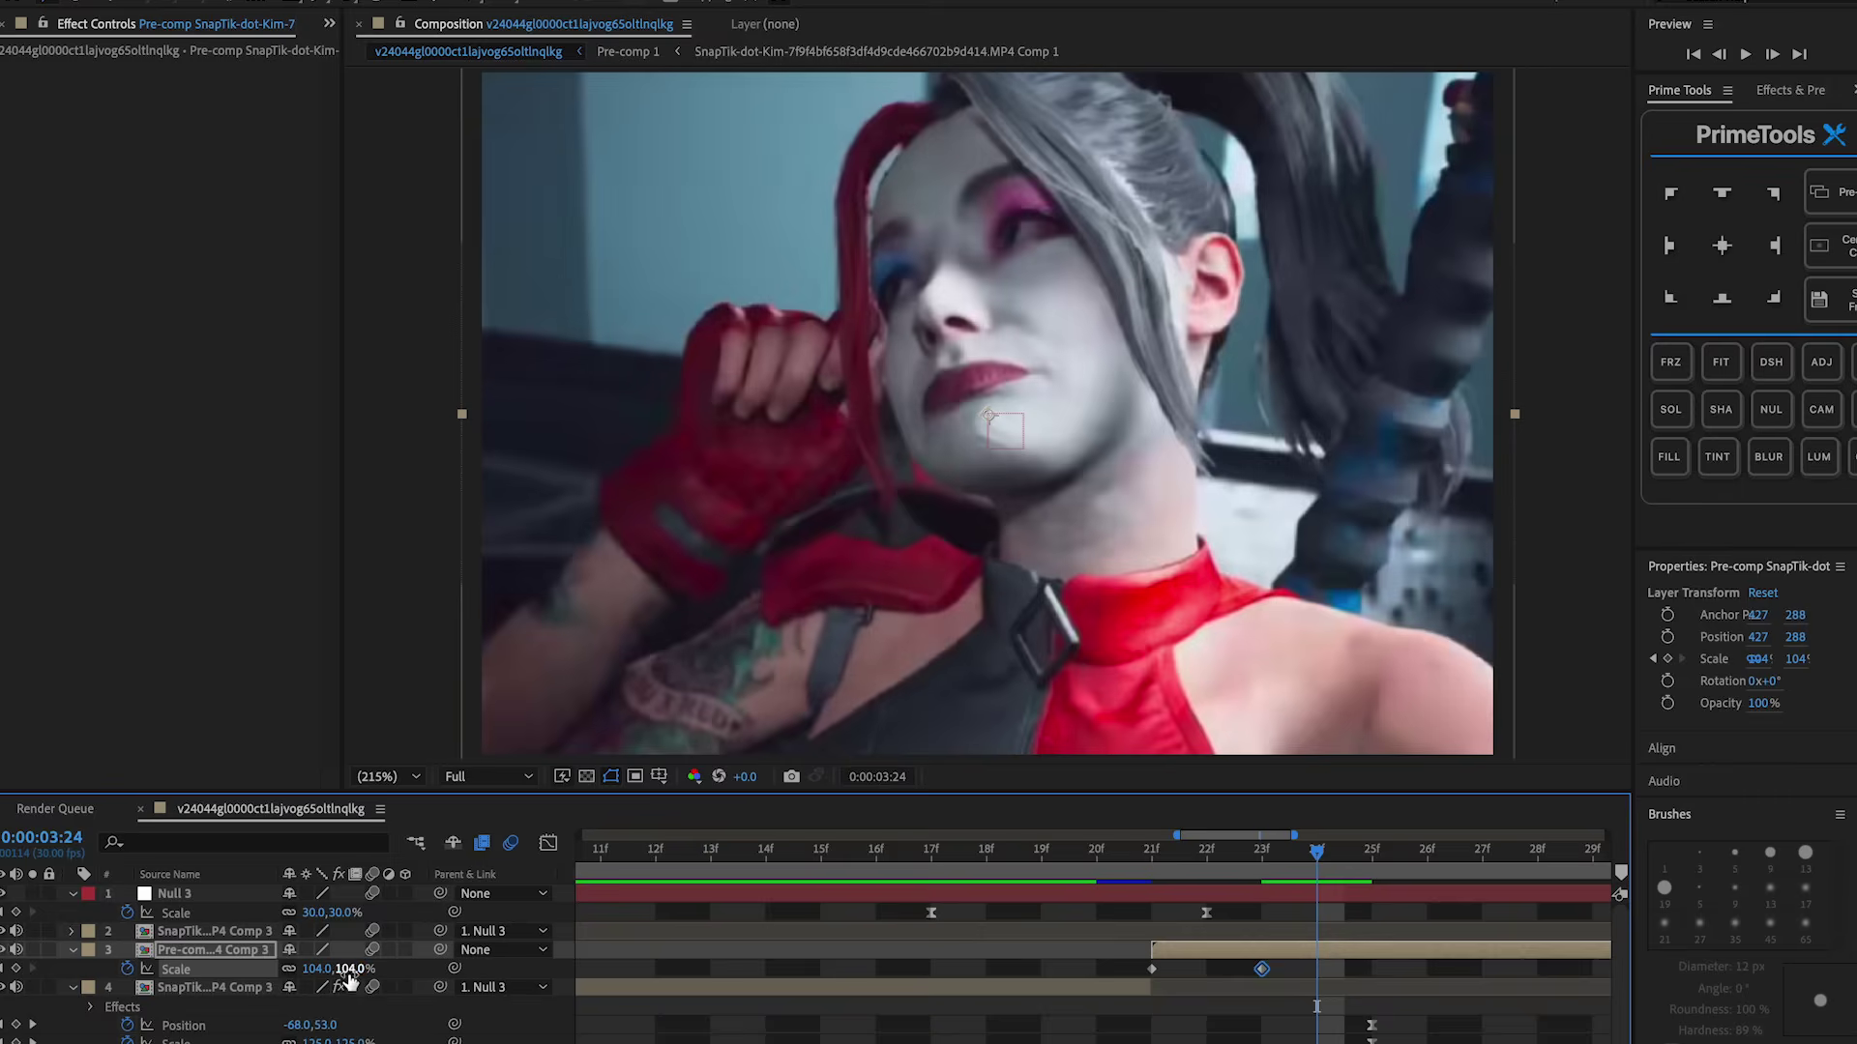
{"action": "left_click_drag", "start_coordinate": [312, 969], "coordinate": [530, 978]}
{"action": "scroll", "coordinate": [967, 909], "scroll_direction": "right", "scroll_amount": 3}
{"action": "left_click_drag", "start_coordinate": [1054, 862], "coordinate": [1213, 862]}
{"action": "left_click_drag", "start_coordinate": [311, 969], "coordinate": [234, 975]}
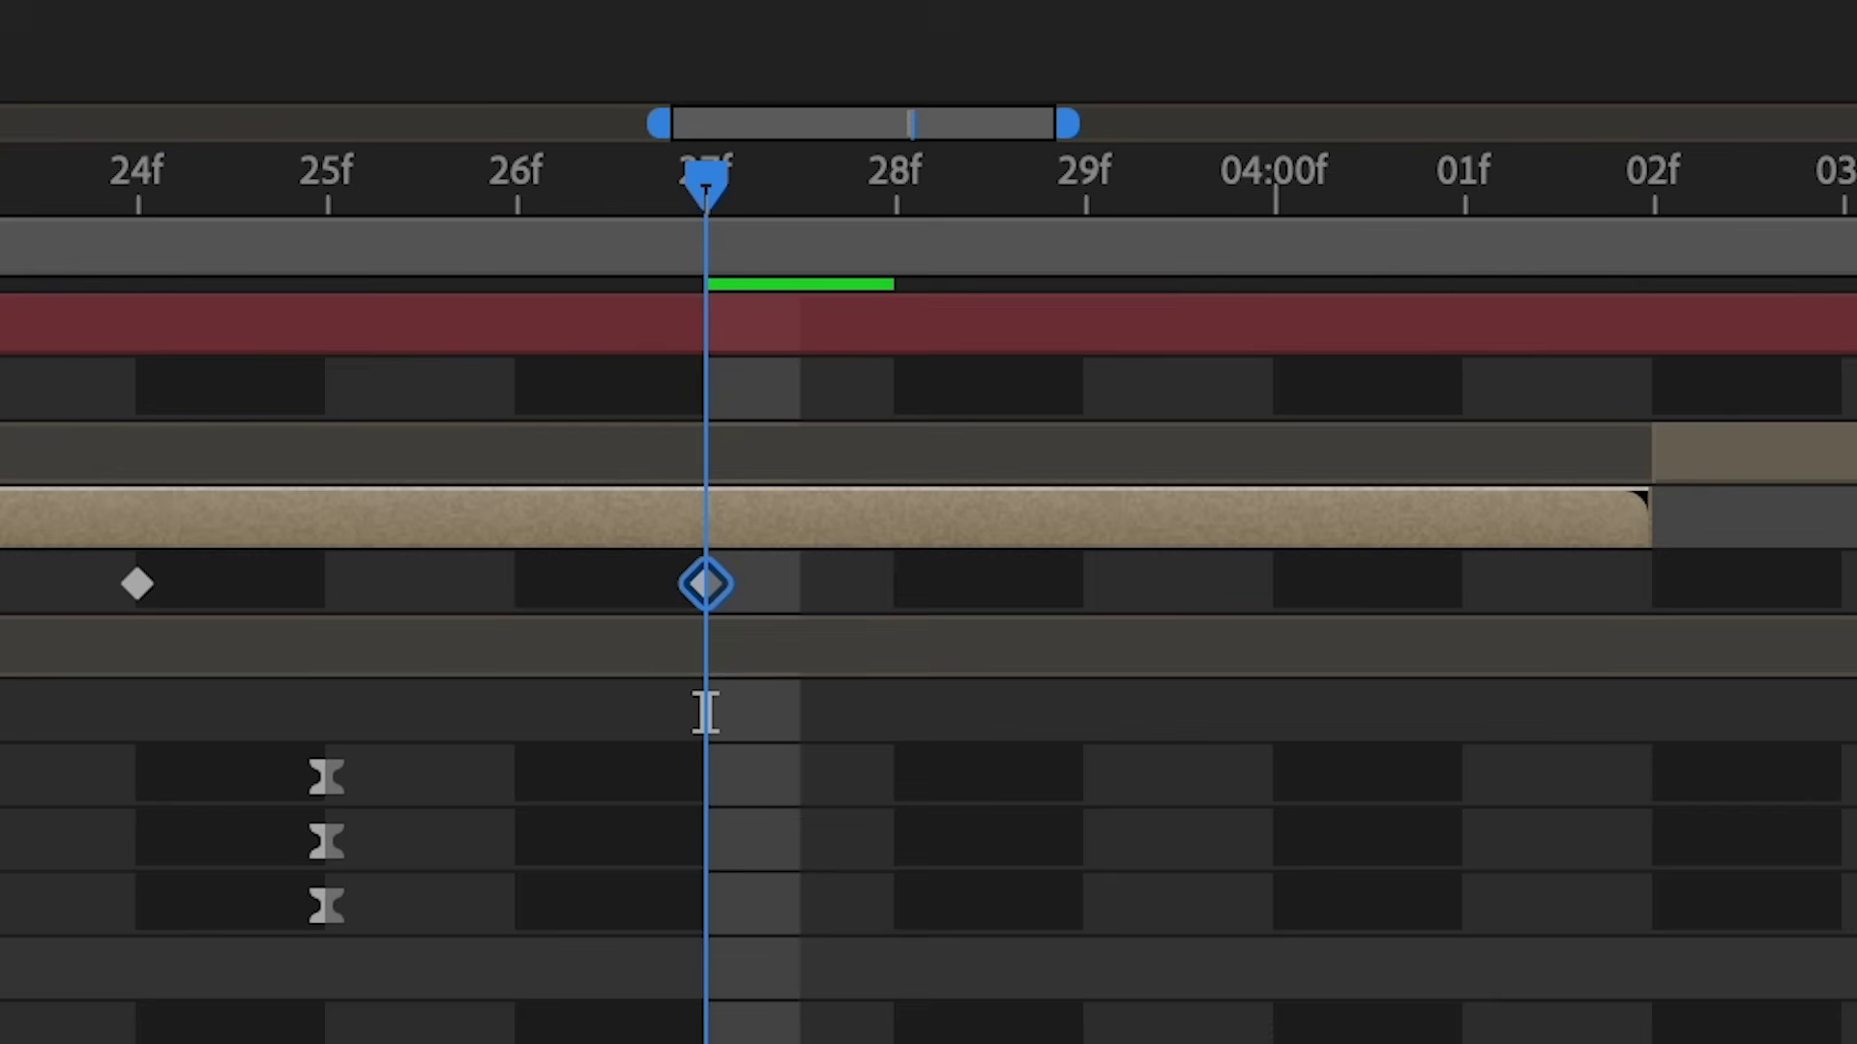
Keyframe the pre-comp's Scale at 244% at 0:00:03:28 and 100% at 0:00:04:01, ease all its Scale keyframes and preview
{"action": "left_click_drag", "start_coordinate": [701, 193], "coordinate": [895, 191]}
{"action": "left_click_drag", "start_coordinate": [324, 968], "coordinate": [495, 977]}
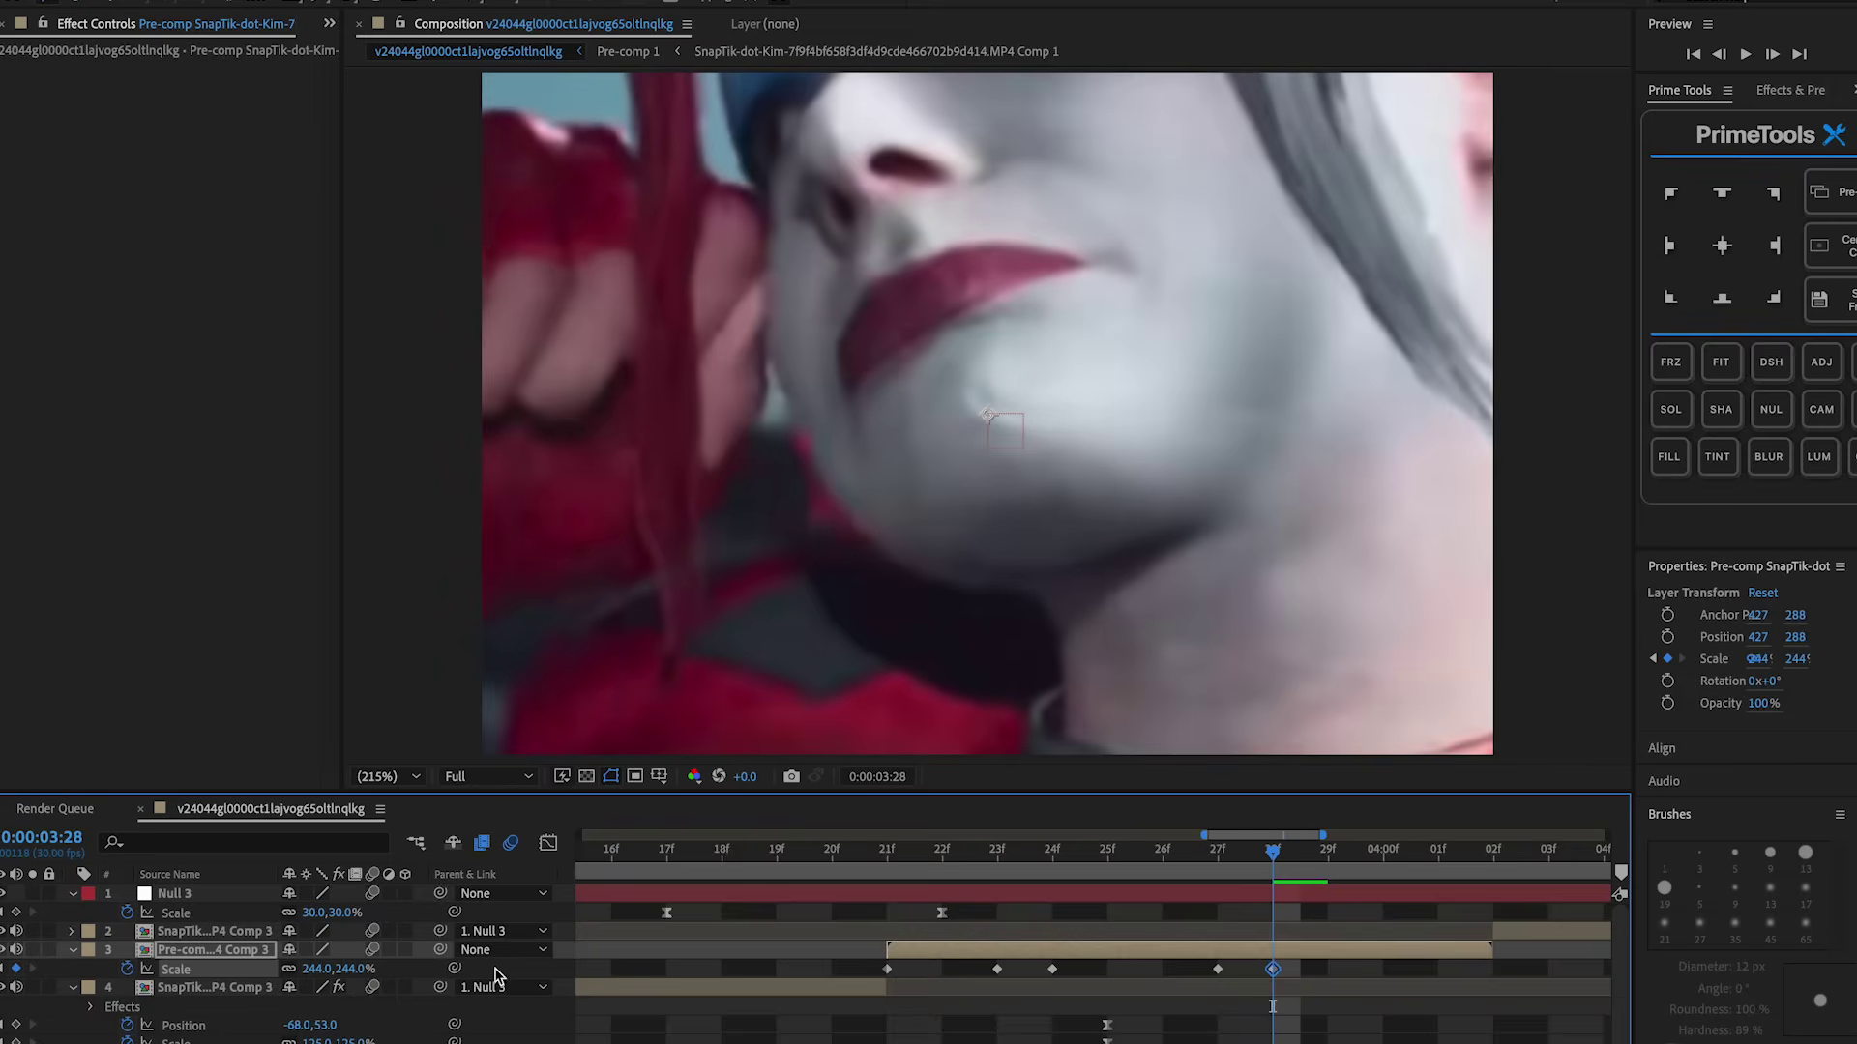
{"action": "key", "text": "space"}
{"action": "type", "text": "100"}
{"action": "key", "text": "Return"}
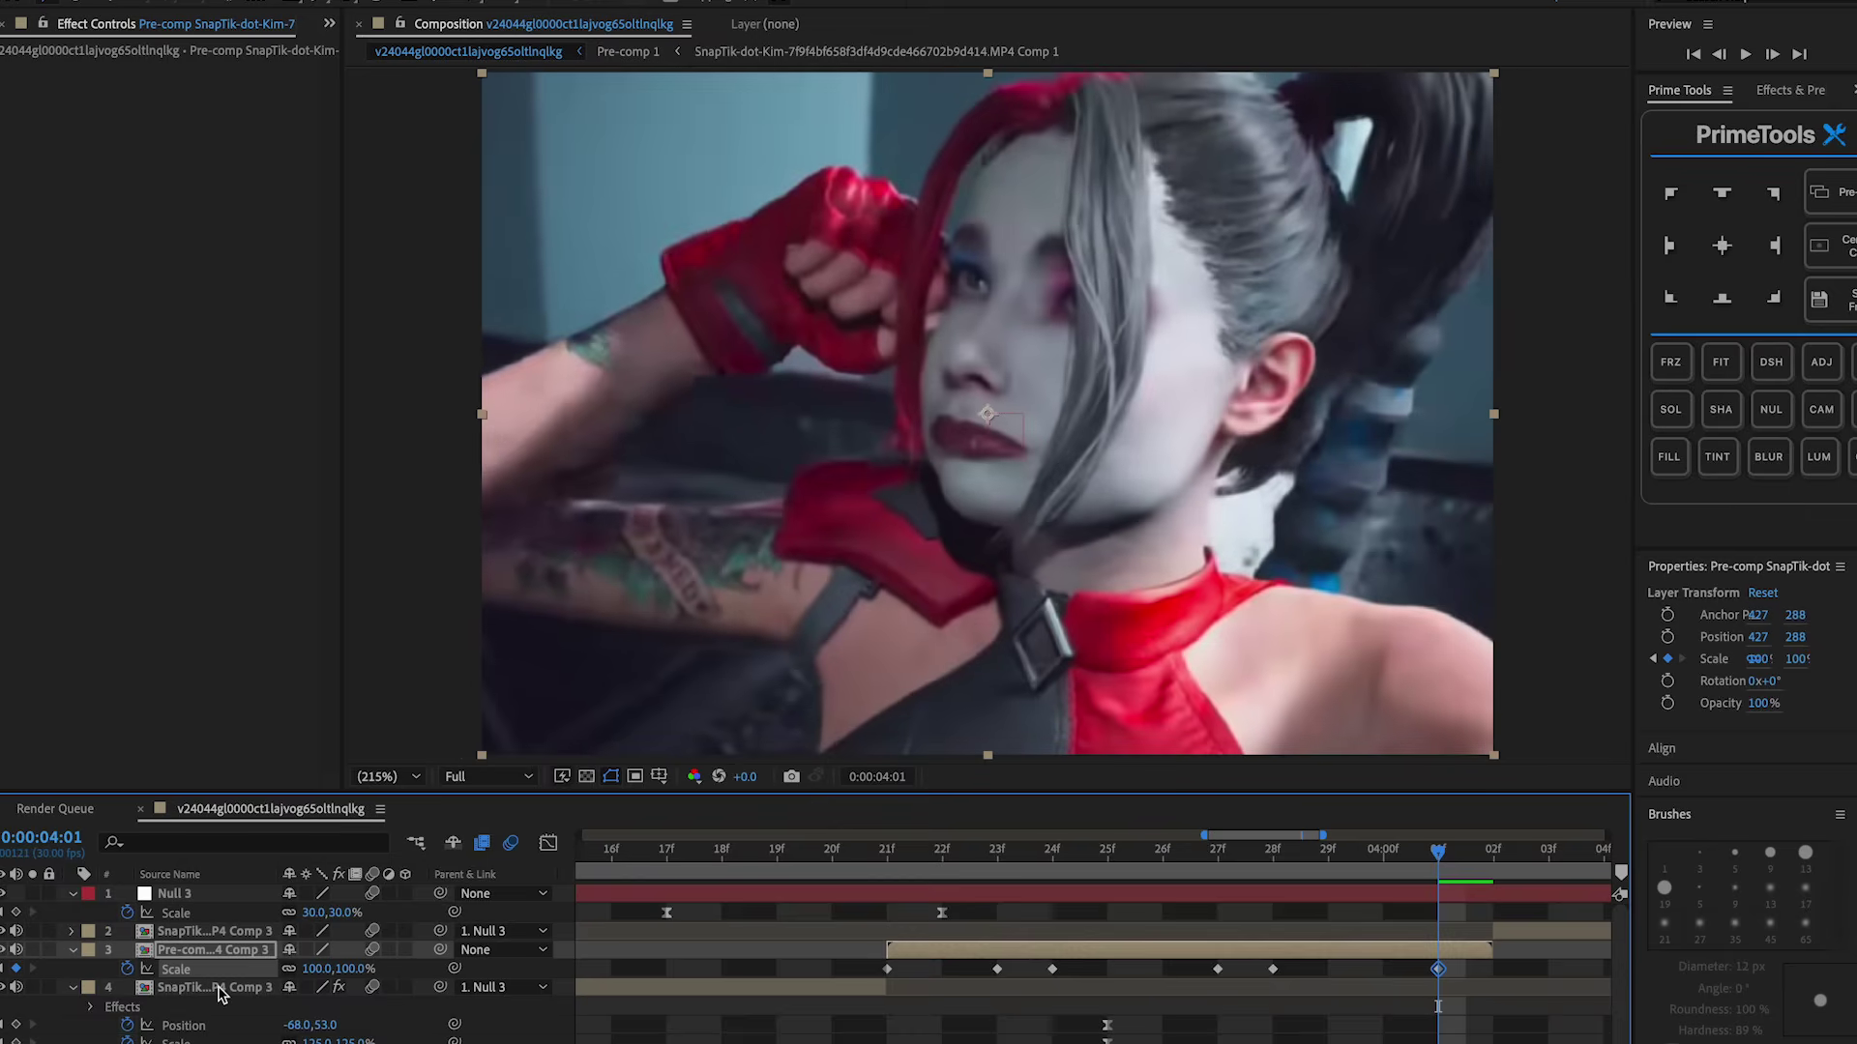
{"action": "key", "text": "space"}
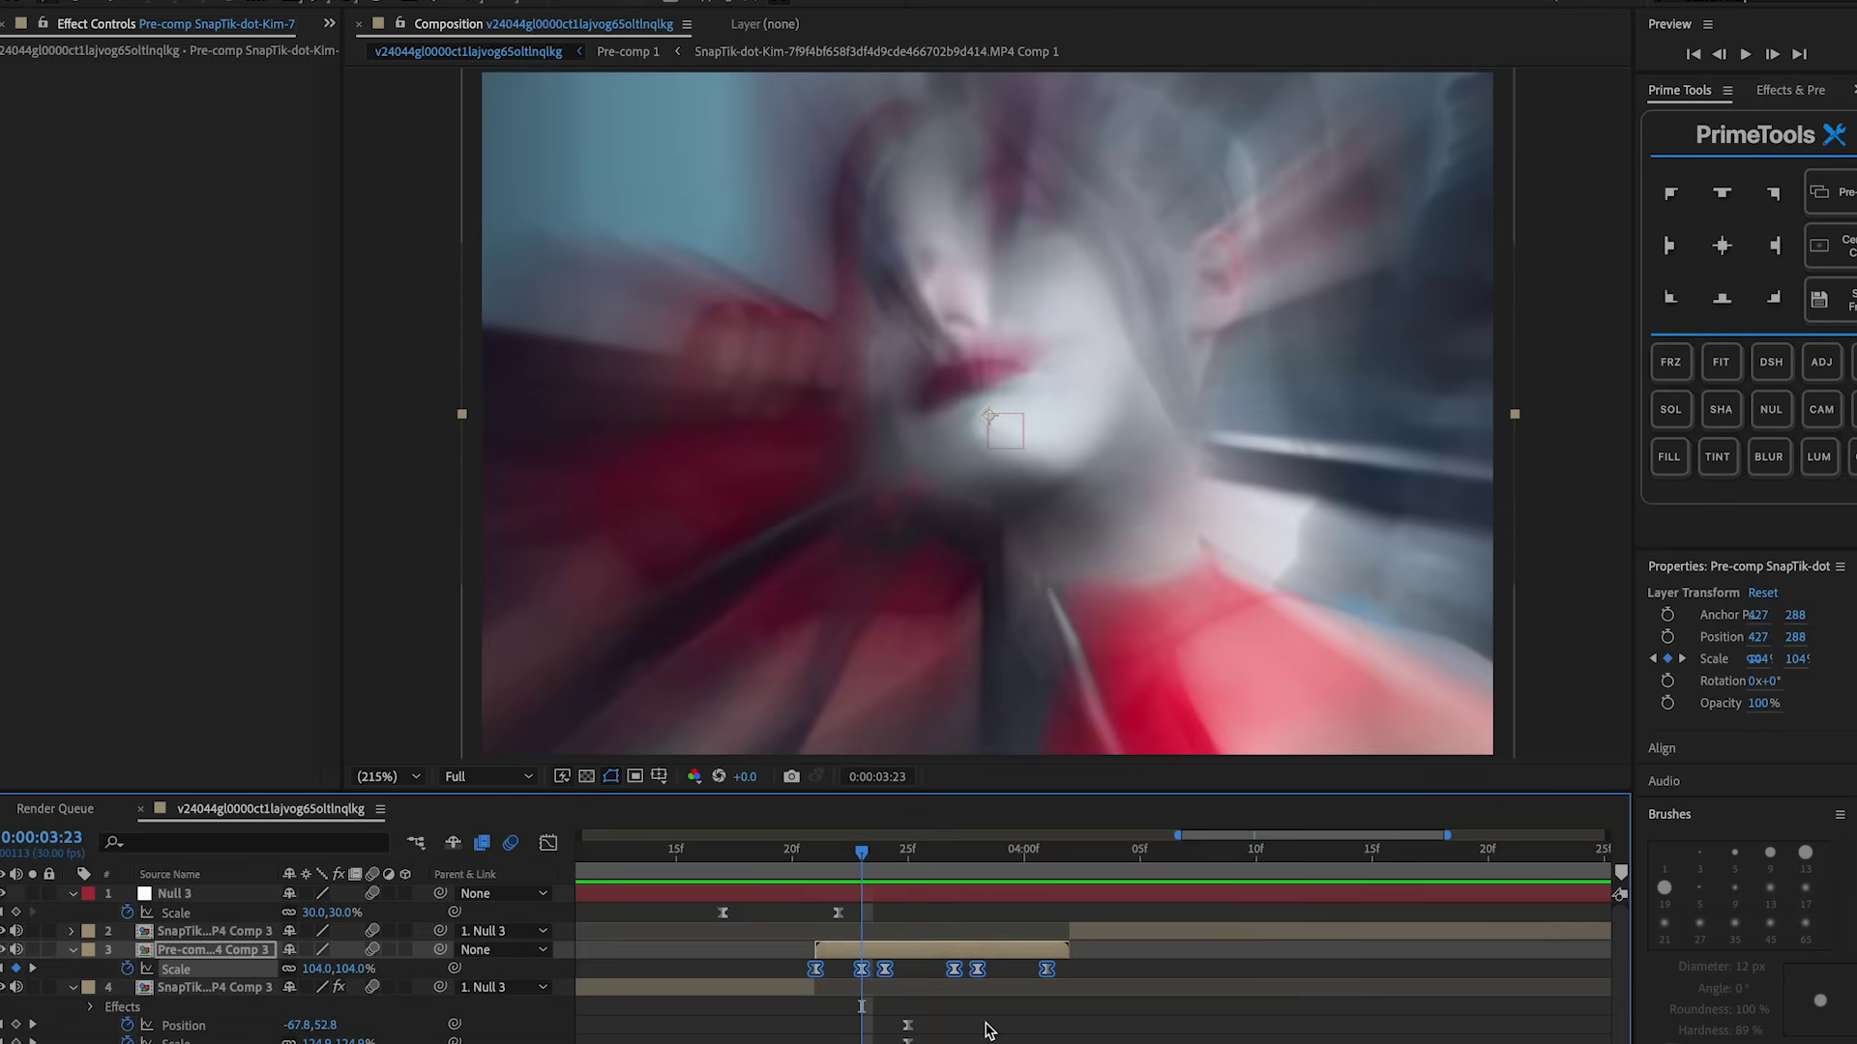
Set Null 3's Scale to 82% at 0:00:04:02 and its Rotation to -2°, and preview the animation
{"action": "left_click", "coordinate": [1103, 849]}
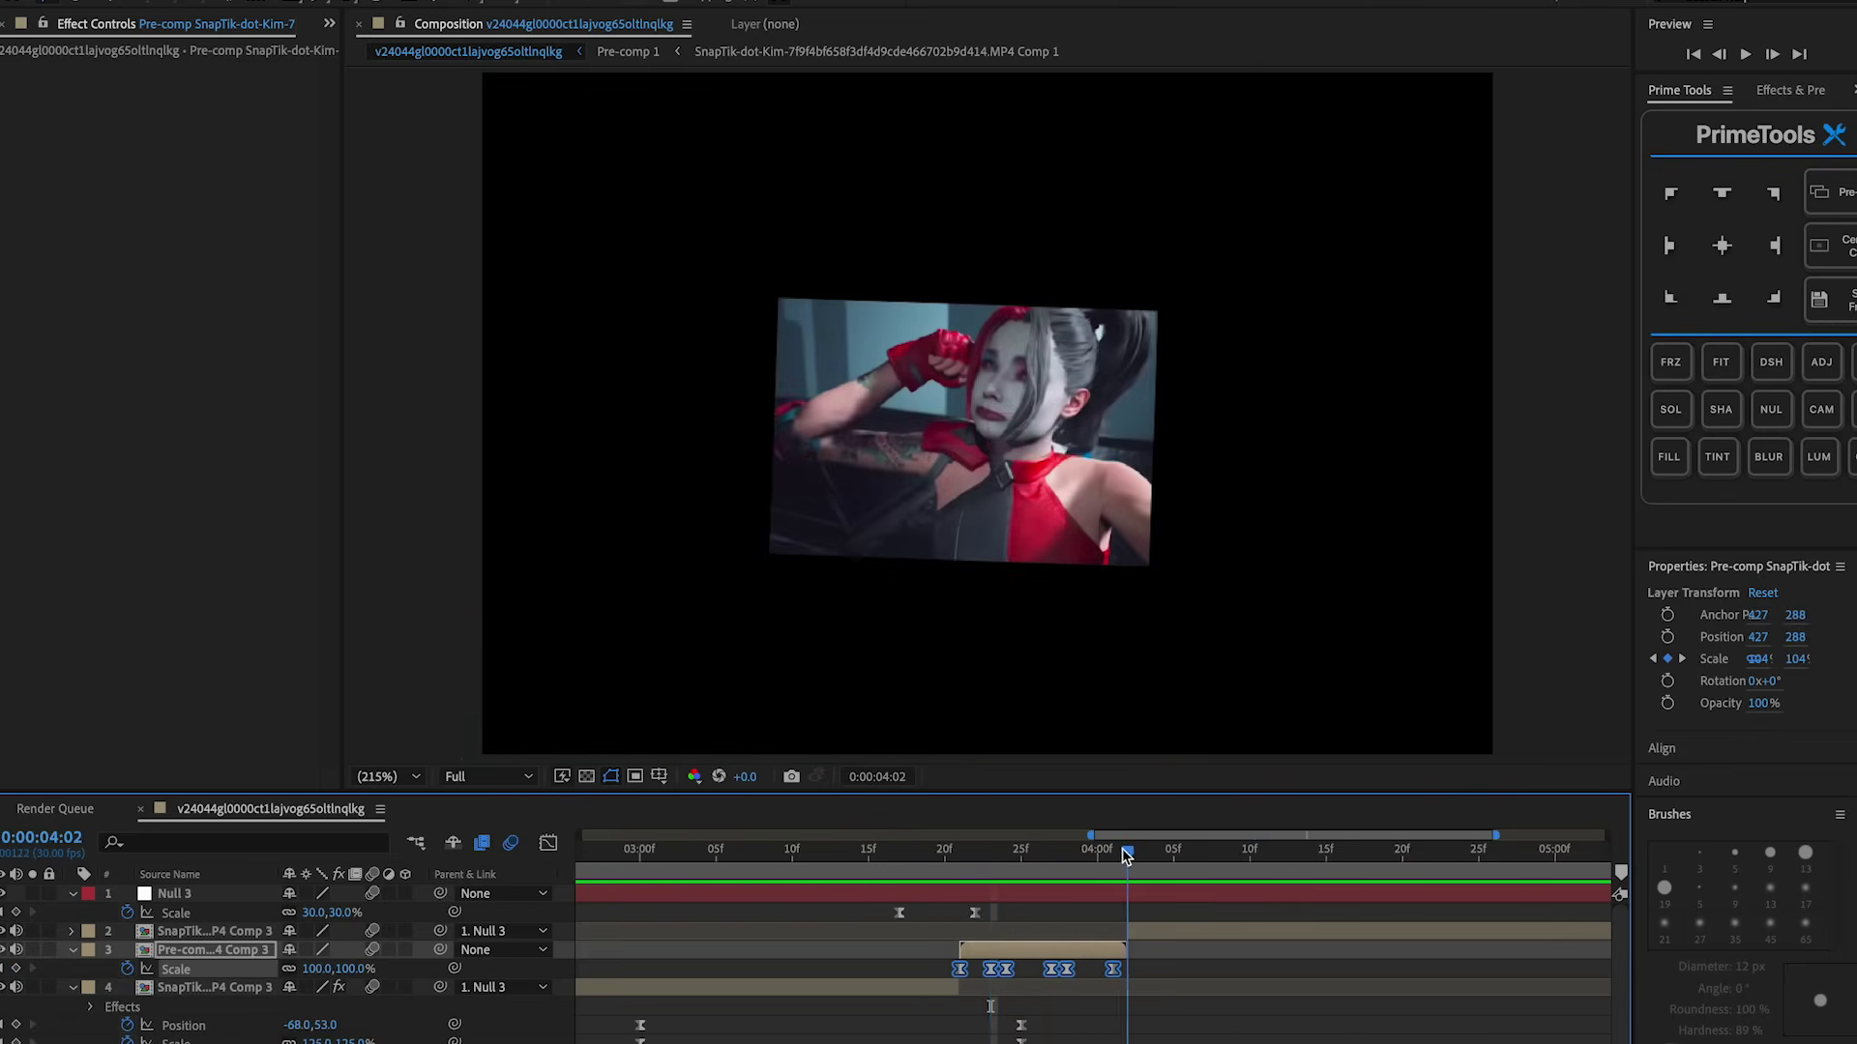
{"action": "left_click", "coordinate": [698, 893]}
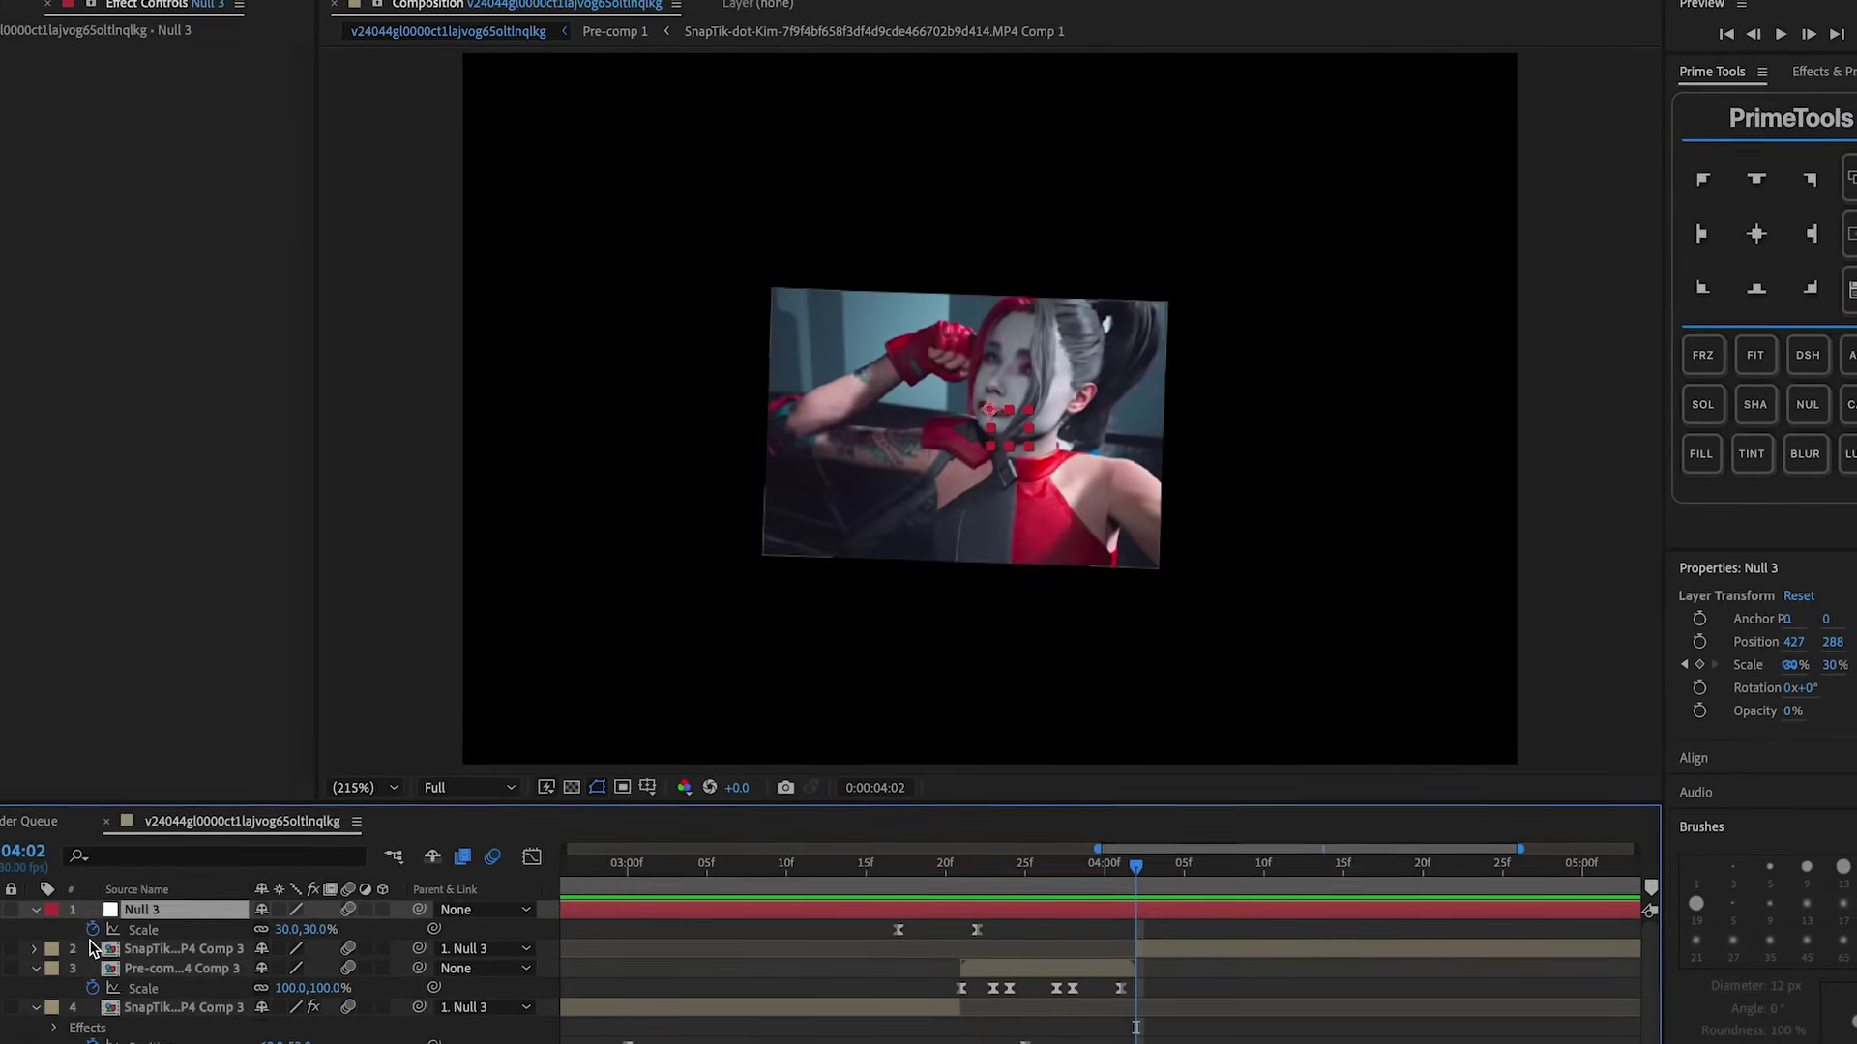
{"action": "left_click_drag", "start_coordinate": [278, 952], "coordinate": [300, 914]}
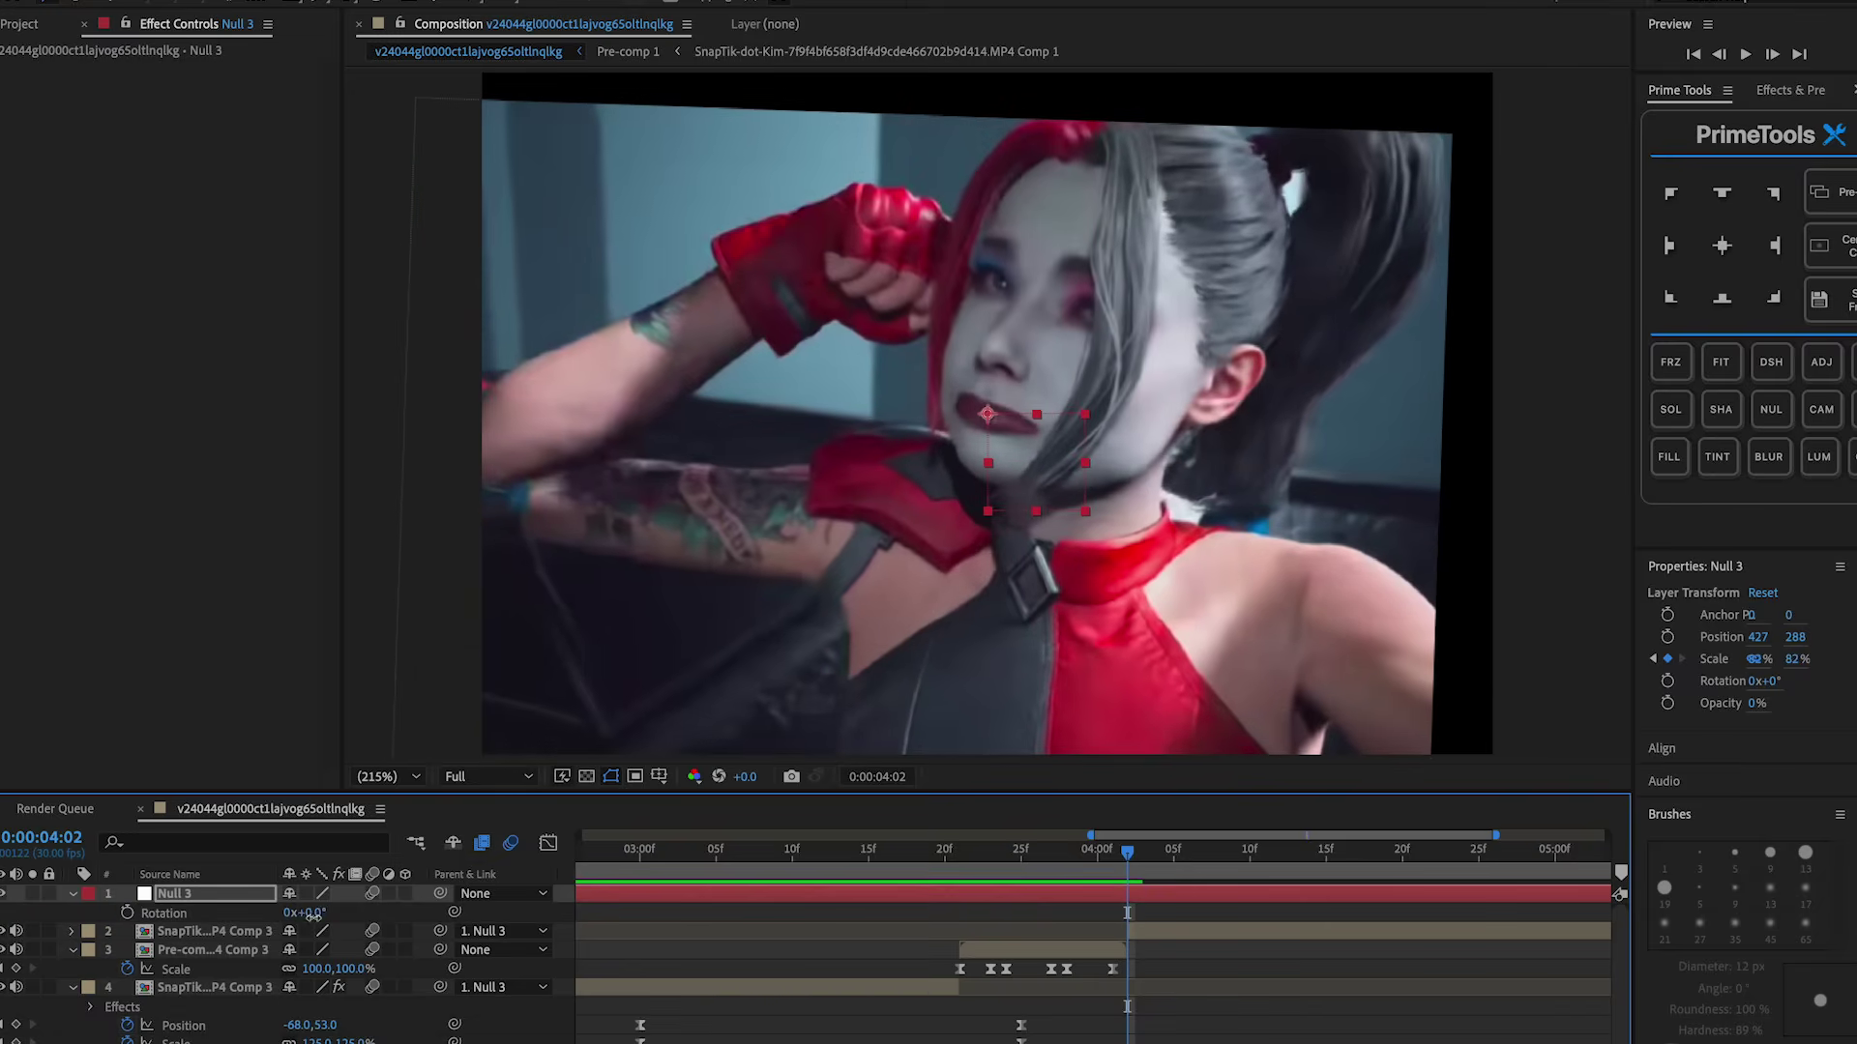
{"action": "left_click", "coordinate": [882, 493]}
{"action": "key", "text": "space"}
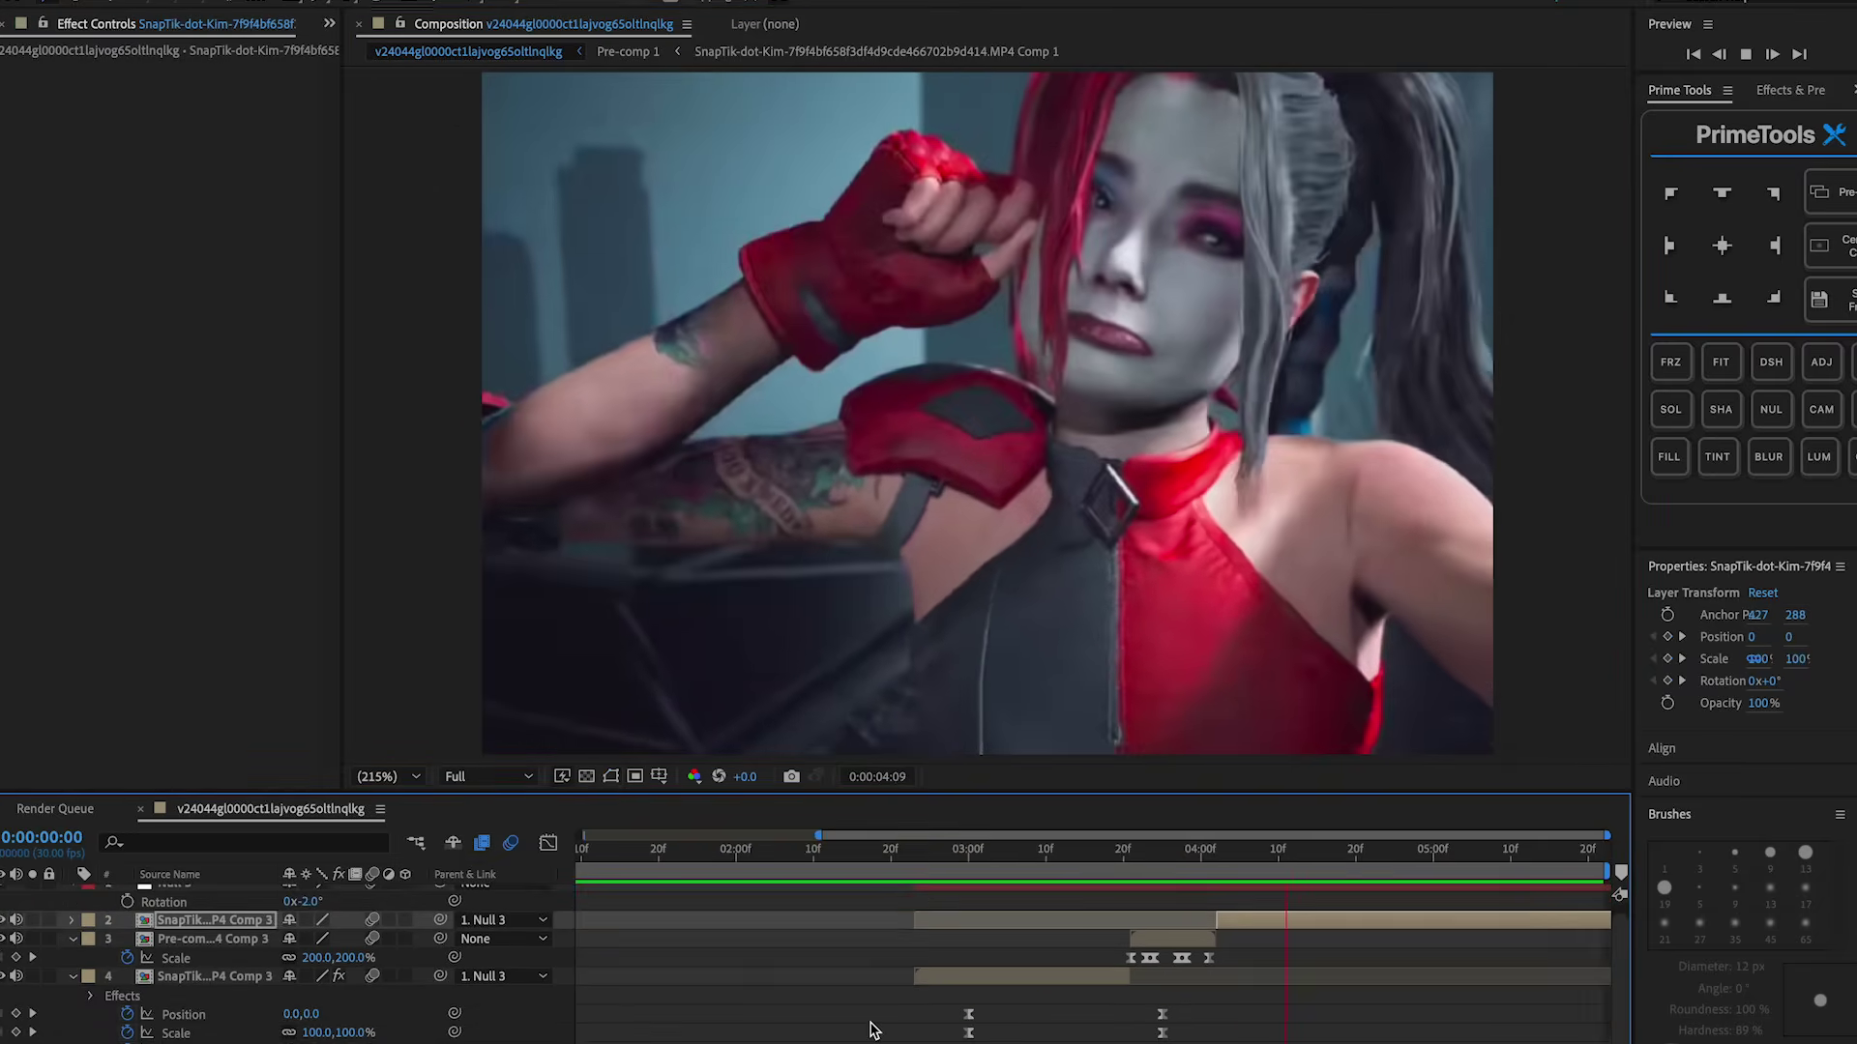
Reshape the upper SnapTik Comp 3 layer's Scale value graph into a steep initial drop after the 0:00:04:02 keyframe
{"action": "scroll", "coordinate": [1330, 903], "scroll_direction": "down", "scroll_amount": 2}
{"action": "key", "text": "space"}
{"action": "key", "text": "s"}
{"action": "key", "text": "shift+F3"}
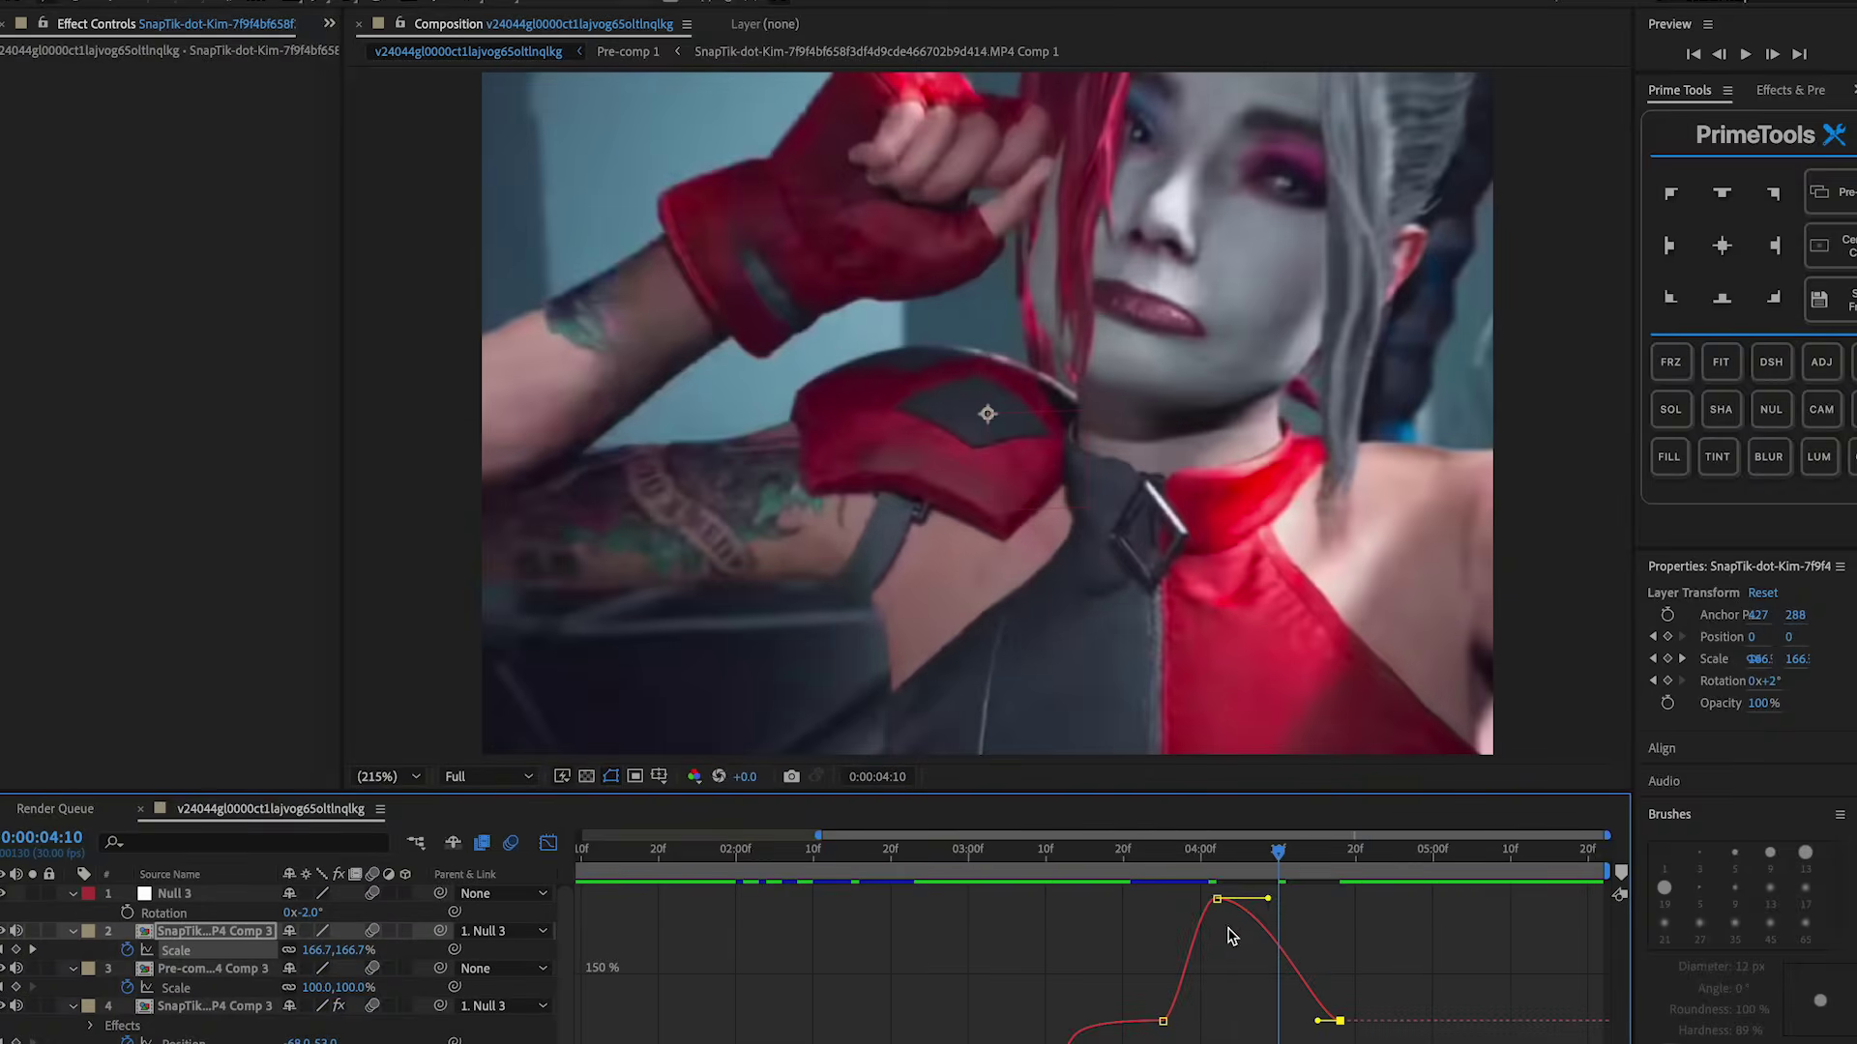
{"action": "left_click_drag", "start_coordinate": [1268, 899], "coordinate": [1218, 1018]}
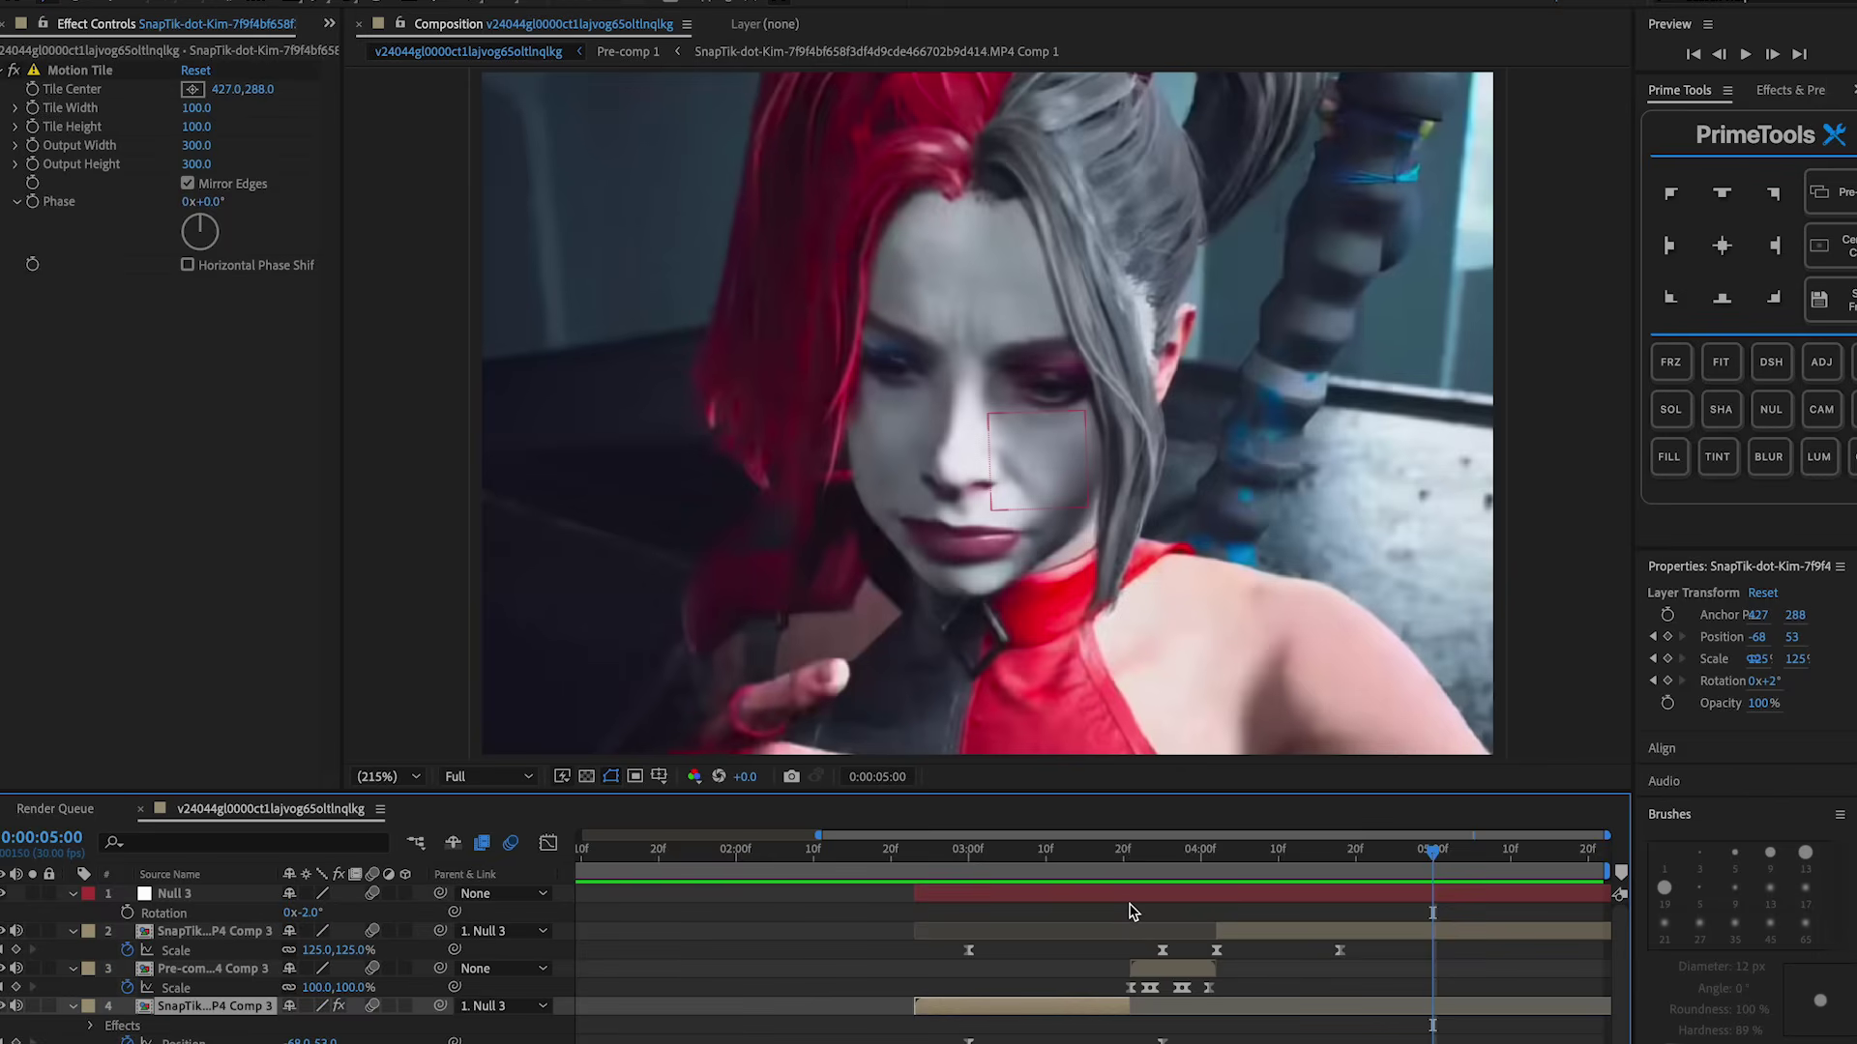
Pre-compose Null 3 and the three Comp 3 layers below it into Pre-comp 2, and go to 0:00:02:23
{"action": "left_click", "coordinate": [1131, 902], "text": "shift"}
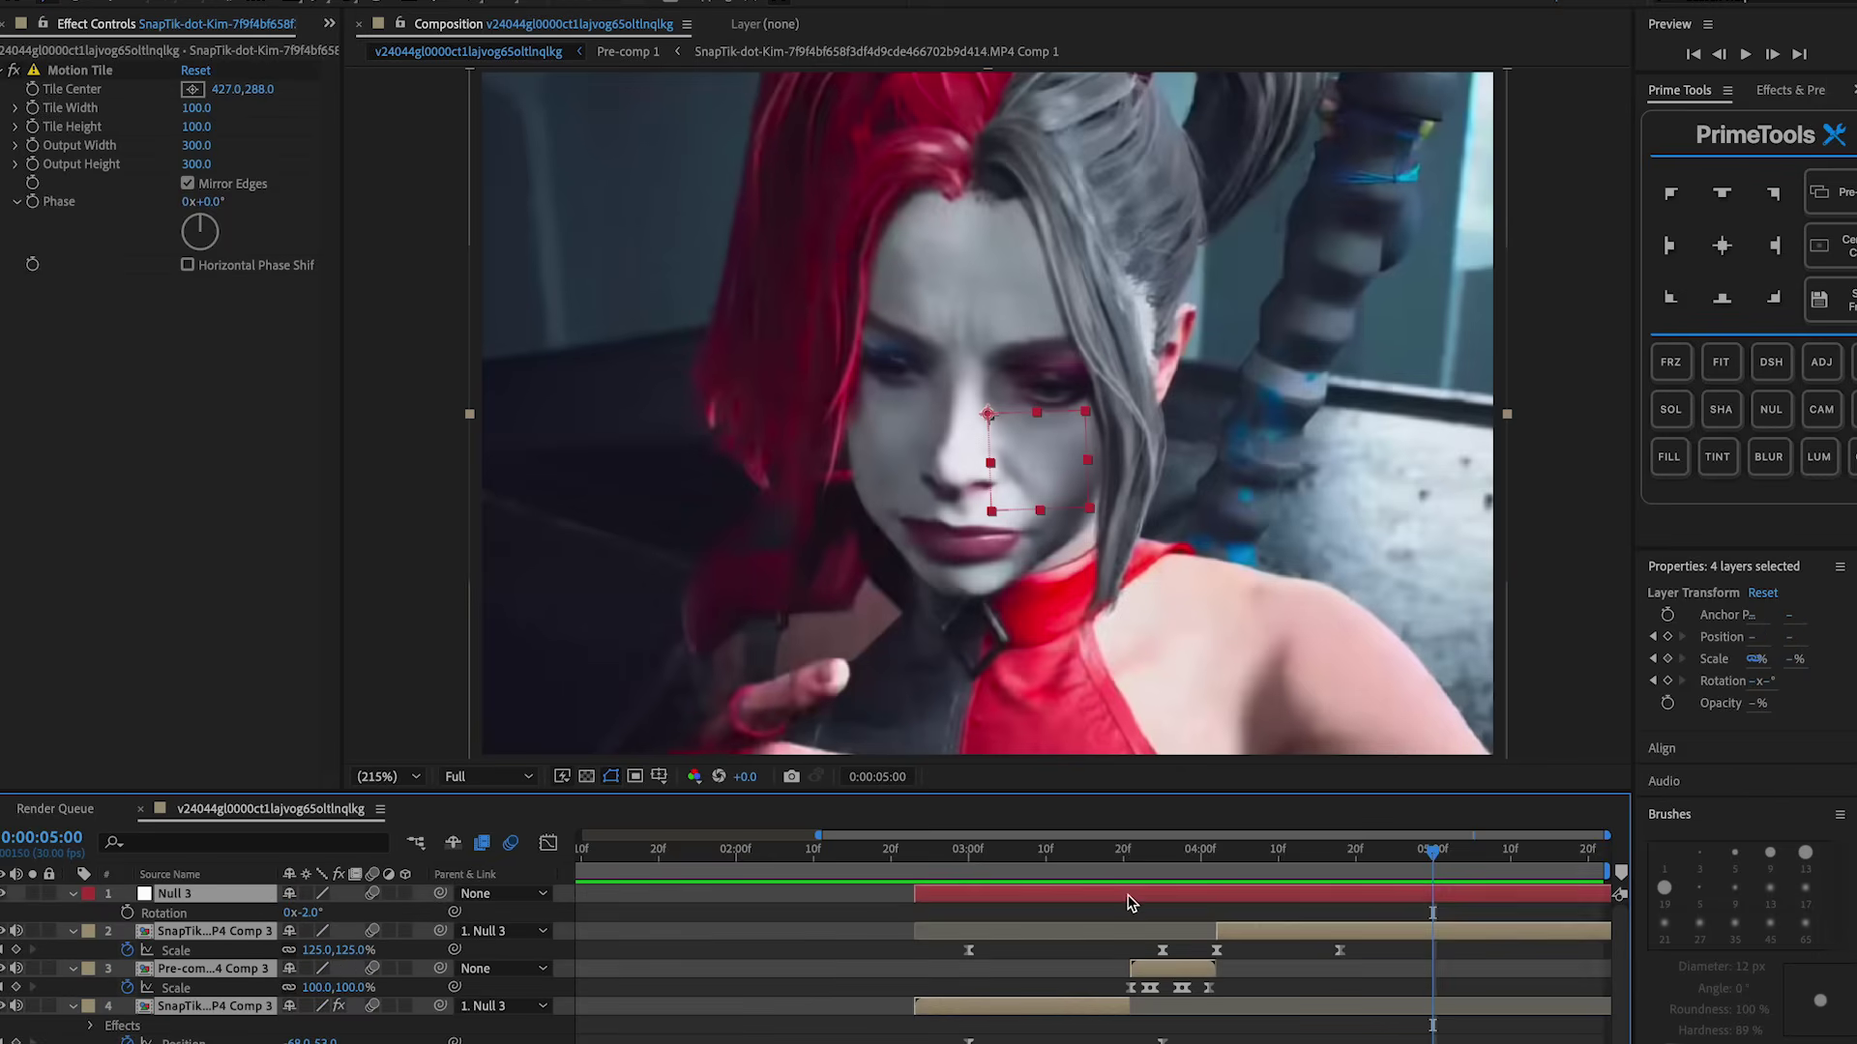
{"action": "left_click", "coordinate": [1805, 217]}
{"action": "left_click_drag", "start_coordinate": [1142, 838], "coordinate": [917, 847]}
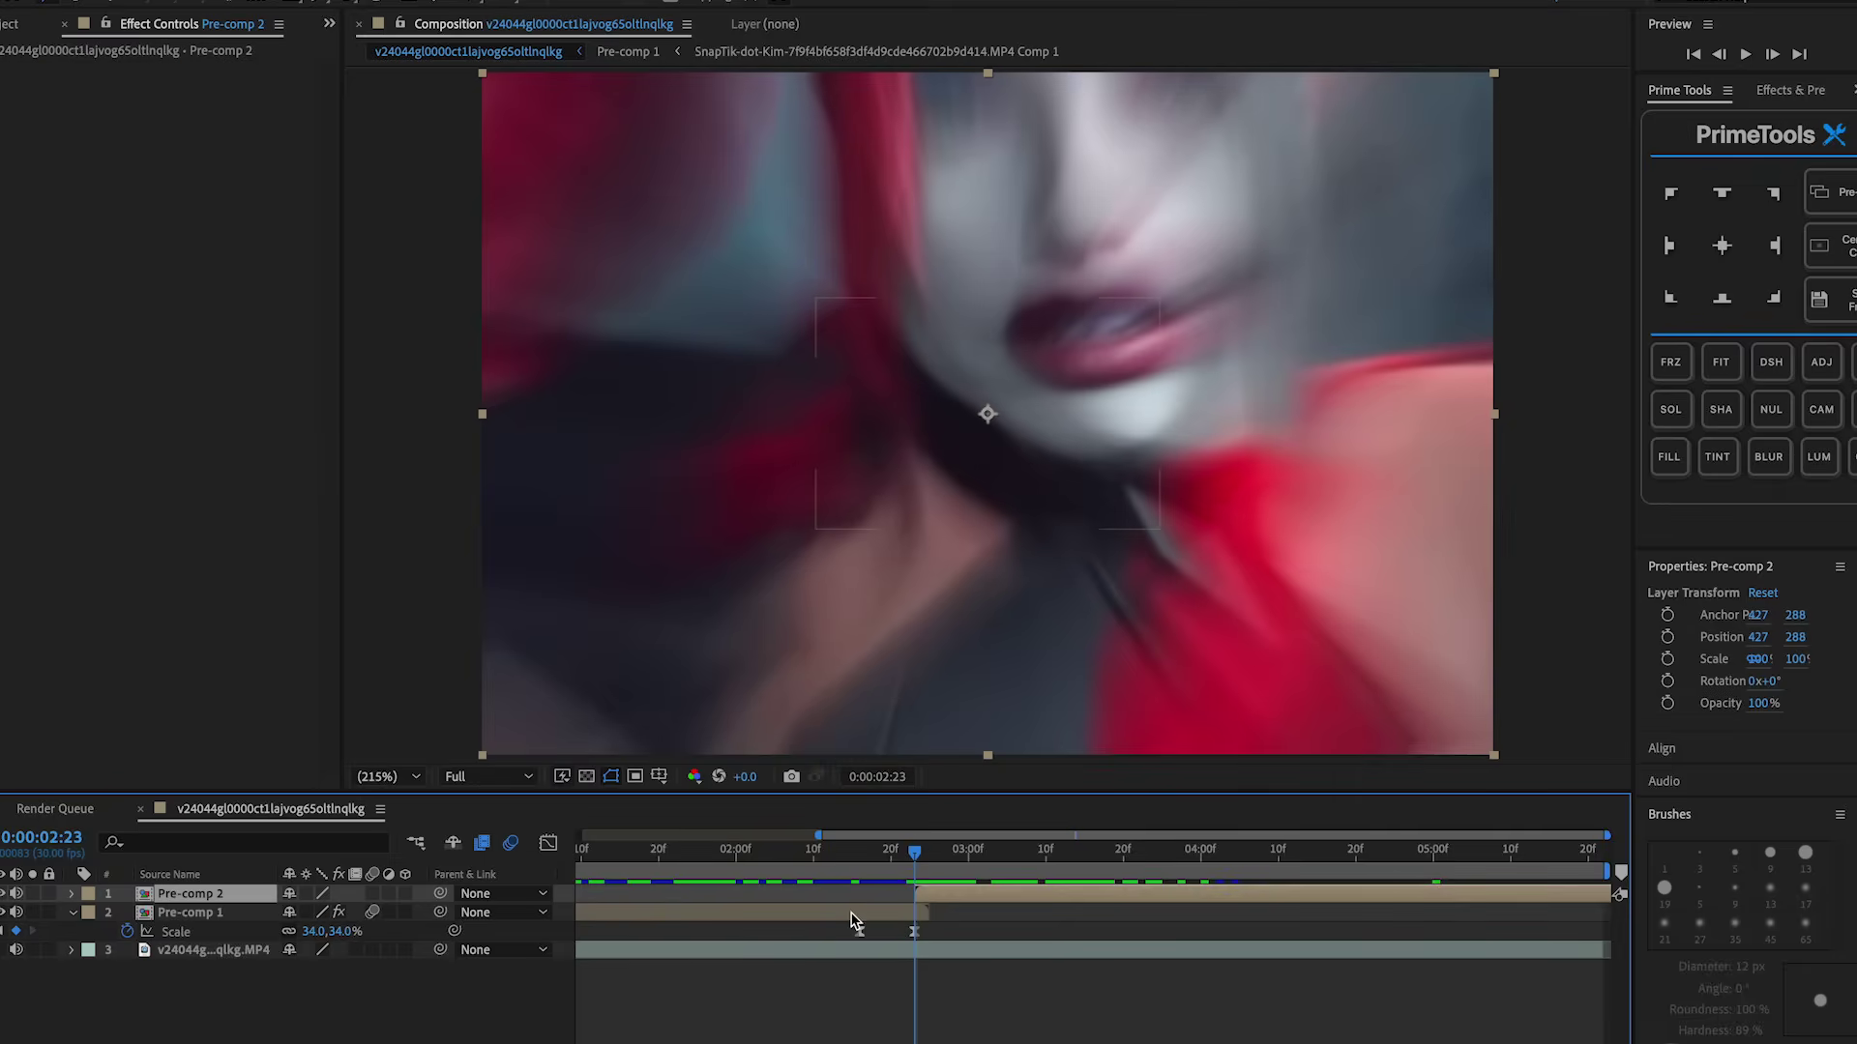
Paste the adjustment layer across the cut at 0:00:02:23, from about 0:00:02:15 to 0:00:03:13, and place it above Pre-comp 2
{"action": "double_click", "coordinate": [852, 914]}
{"action": "left_click", "coordinate": [791, 971]}
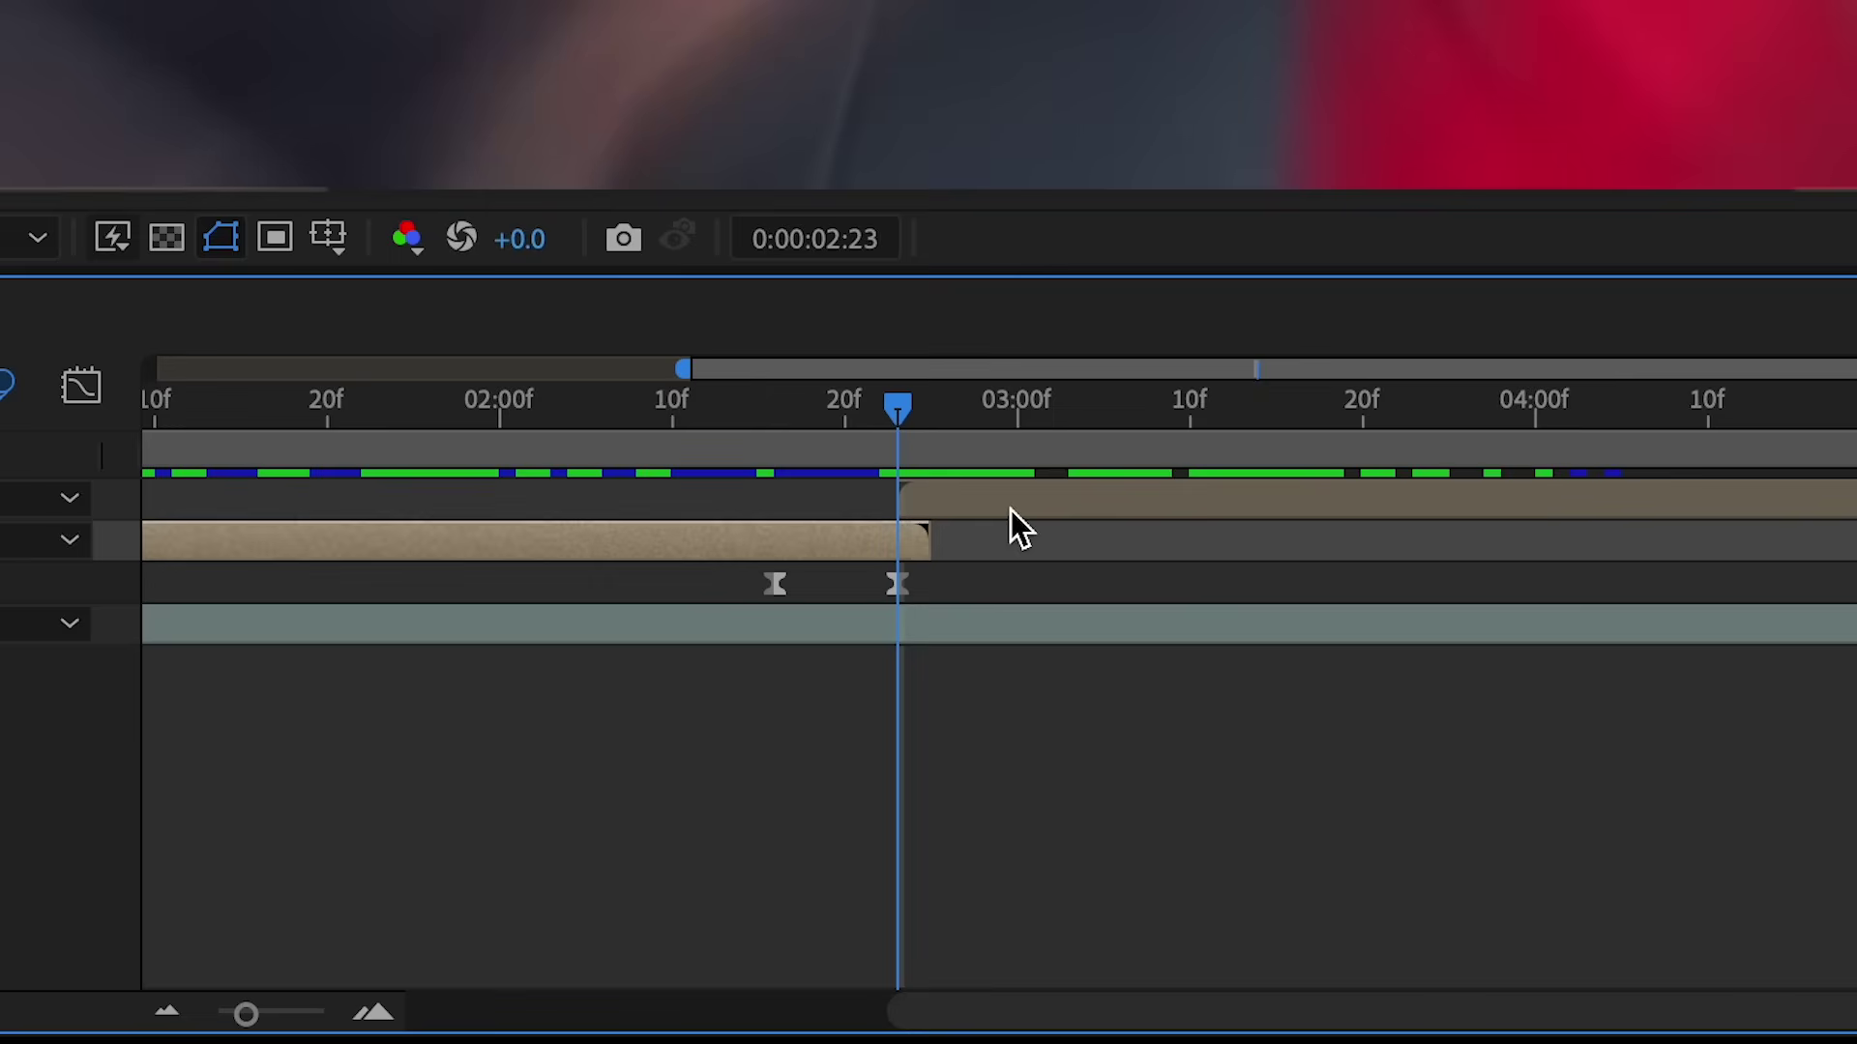
{"action": "key", "text": "ctrl+v"}
{"action": "scroll", "coordinate": [669, 680], "scroll_direction": "left", "scroll_amount": 5}
{"action": "left_click_drag", "start_coordinate": [624, 539], "coordinate": [1746, 571]}
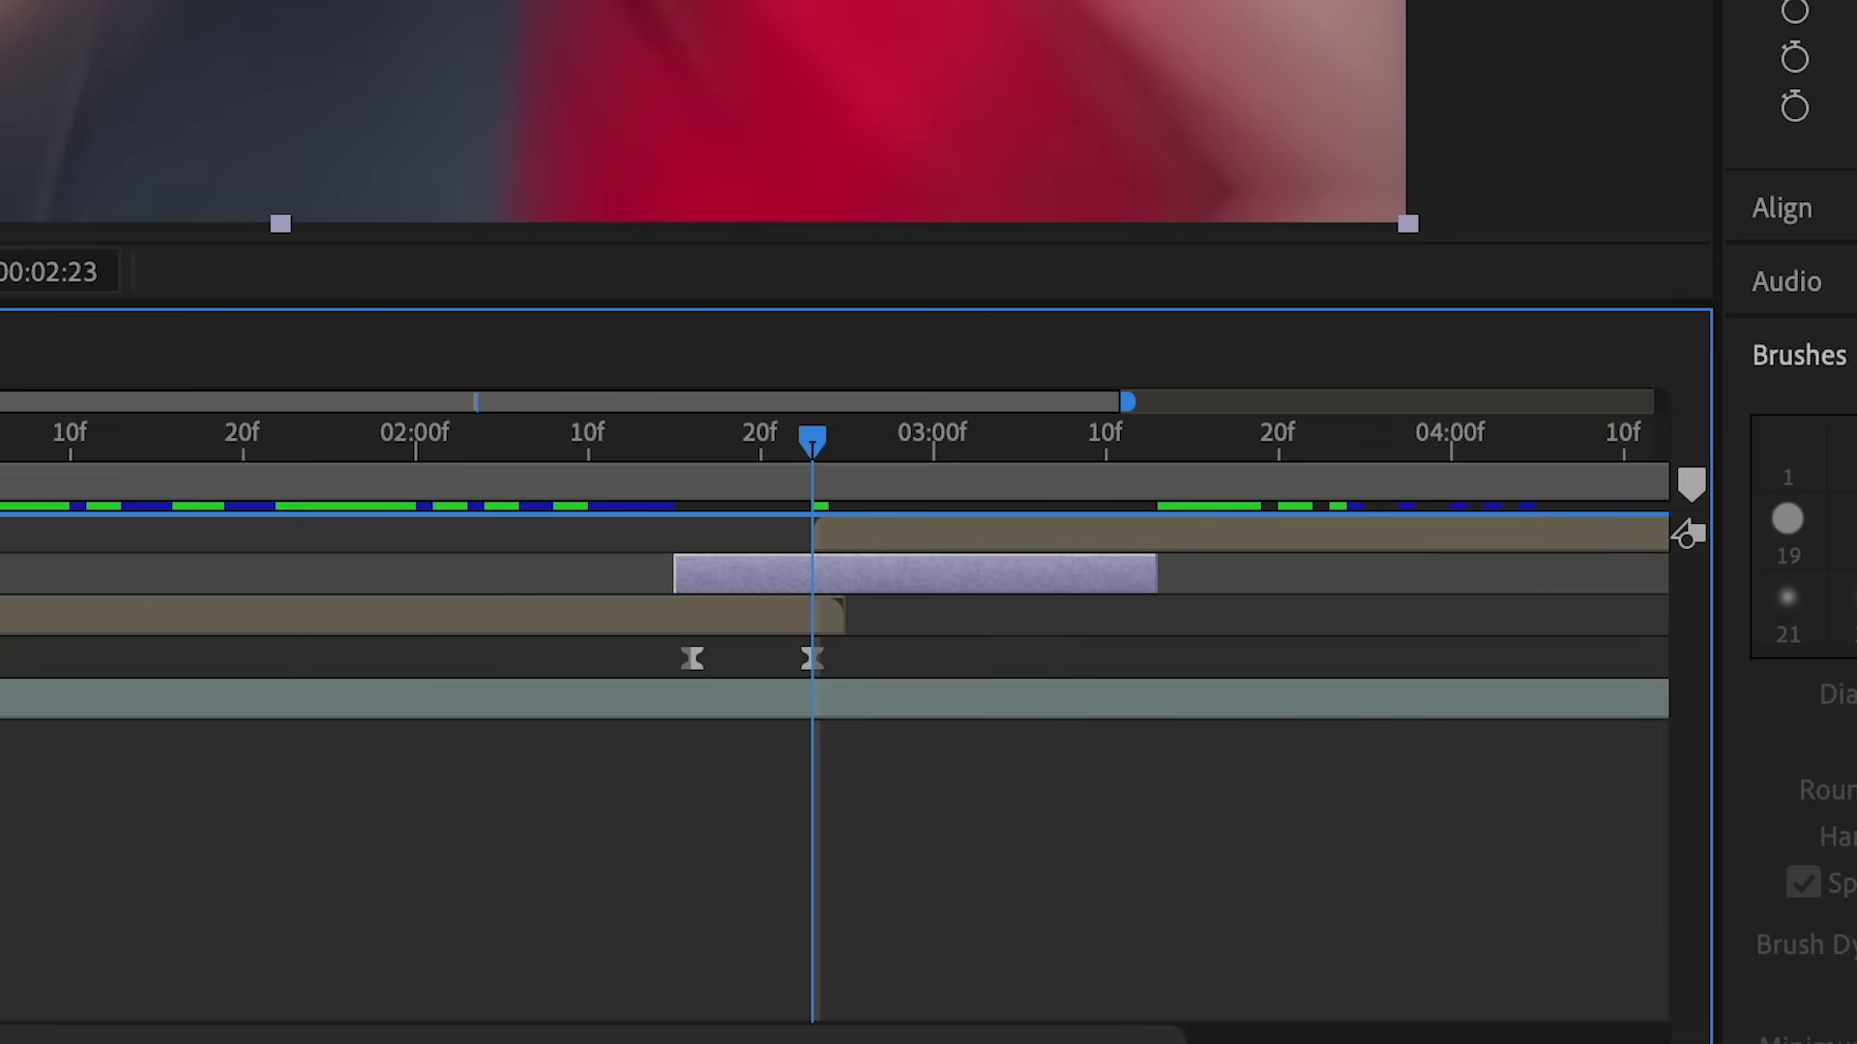
{"action": "key", "text": "ctrl+]"}
Apply Motion Tile to Pre-comp 2 with Output Width and Output Height at 200 and Mirror Edges enabled
{"action": "left_click", "coordinate": [941, 580]}
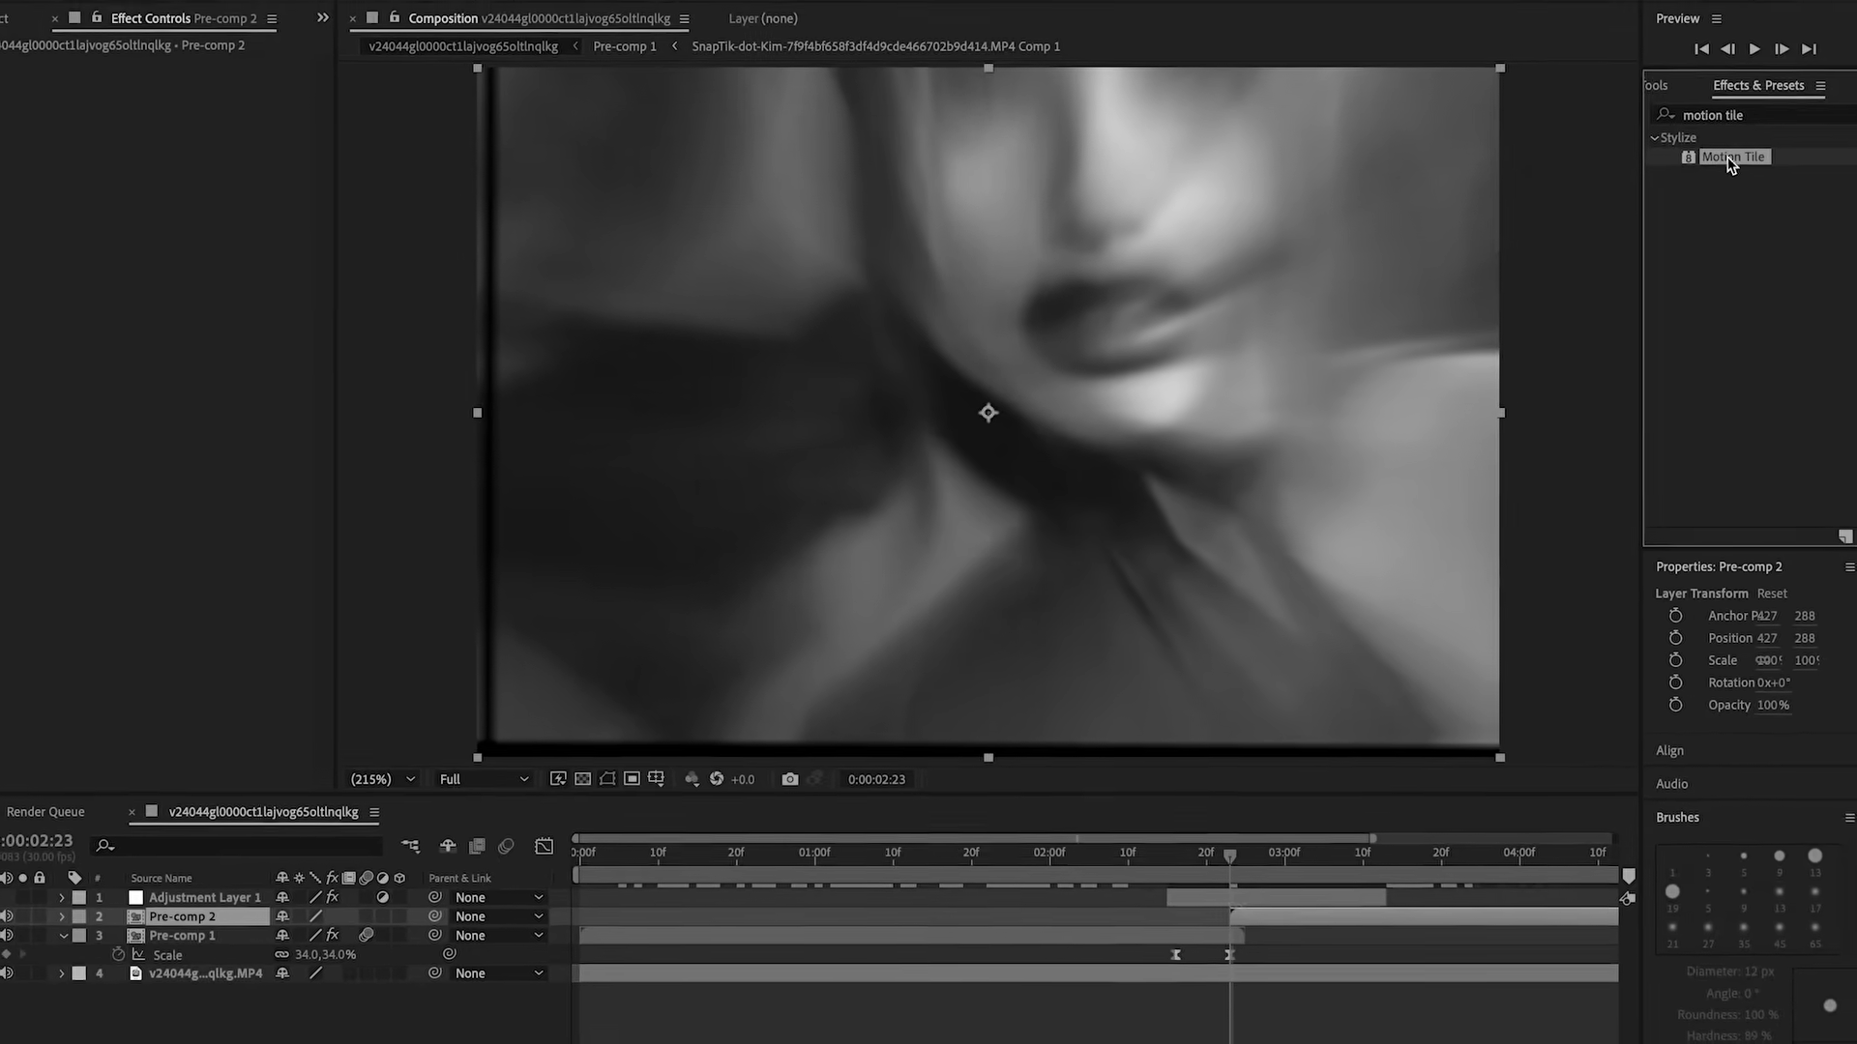
{"action": "left_click_drag", "start_coordinate": [1731, 159], "coordinate": [1471, 474]}
{"action": "left_click_drag", "start_coordinate": [1135, 803], "coordinate": [1133, 788]}
{"action": "left_click", "coordinate": [434, 264]}
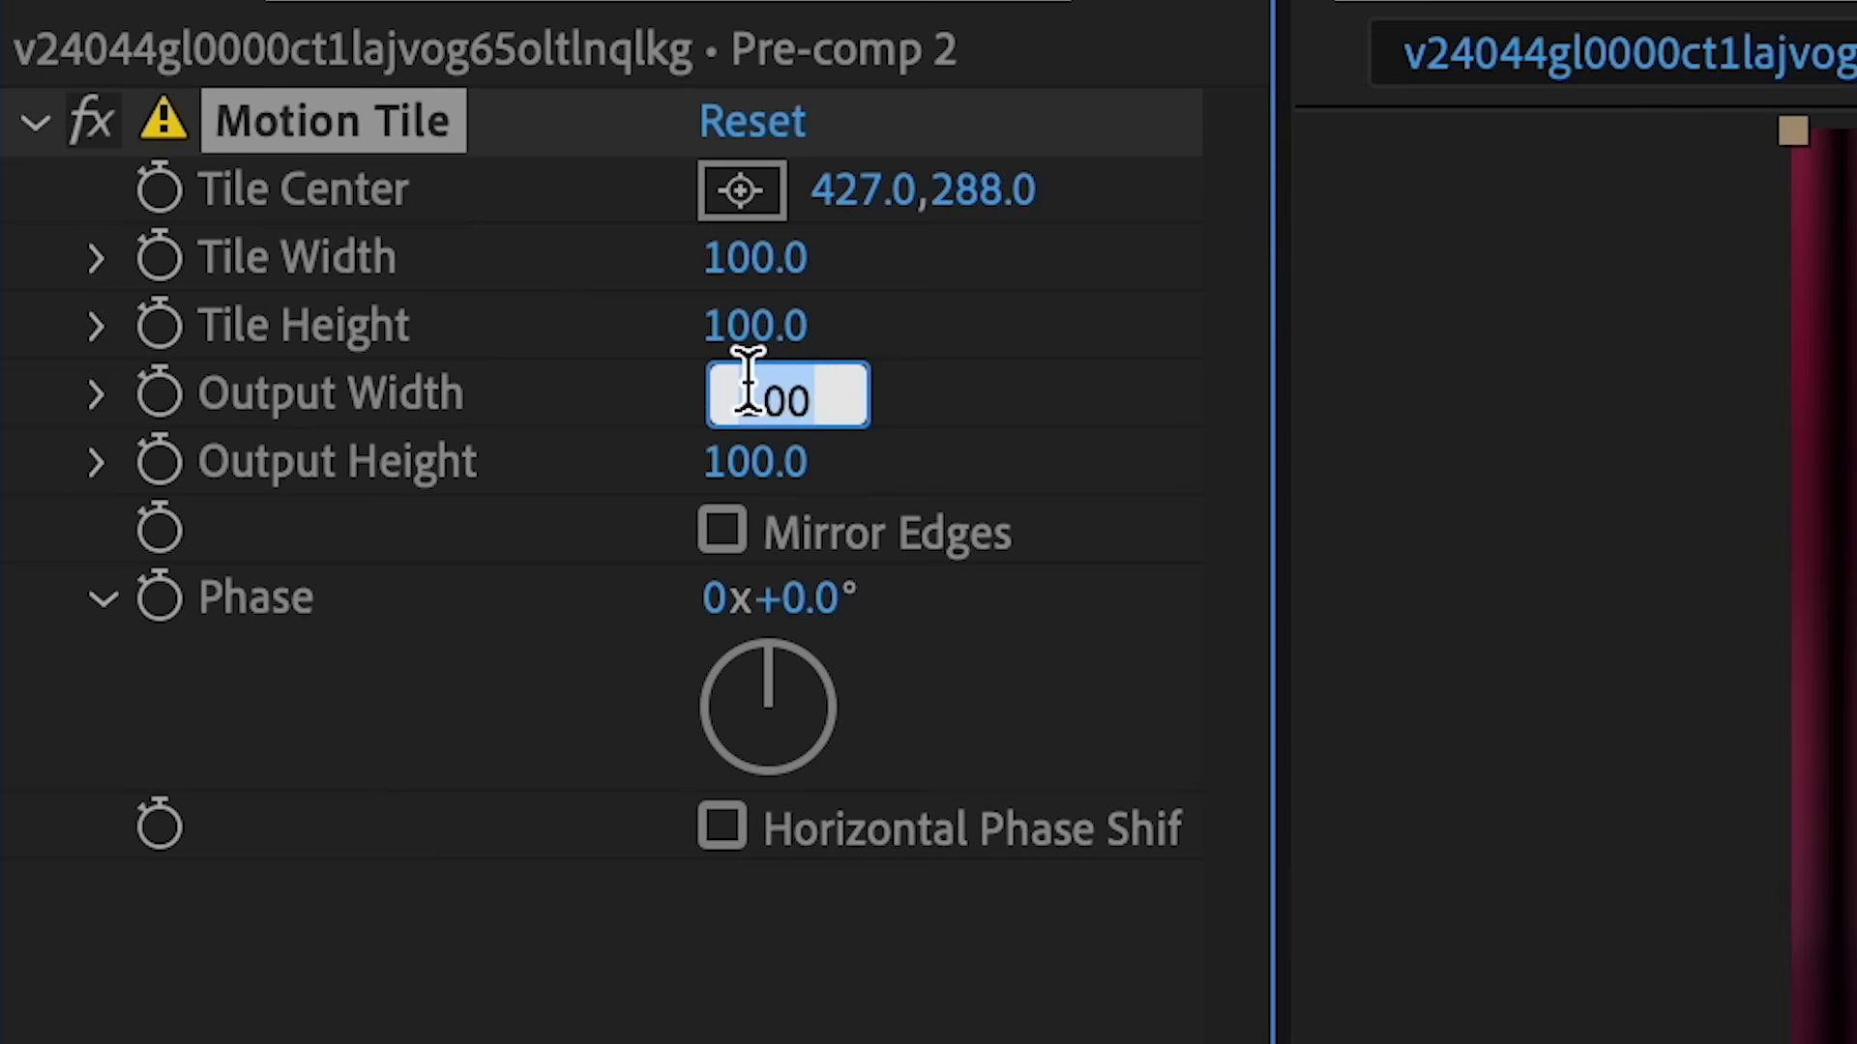
{"action": "key", "text": "Return"}
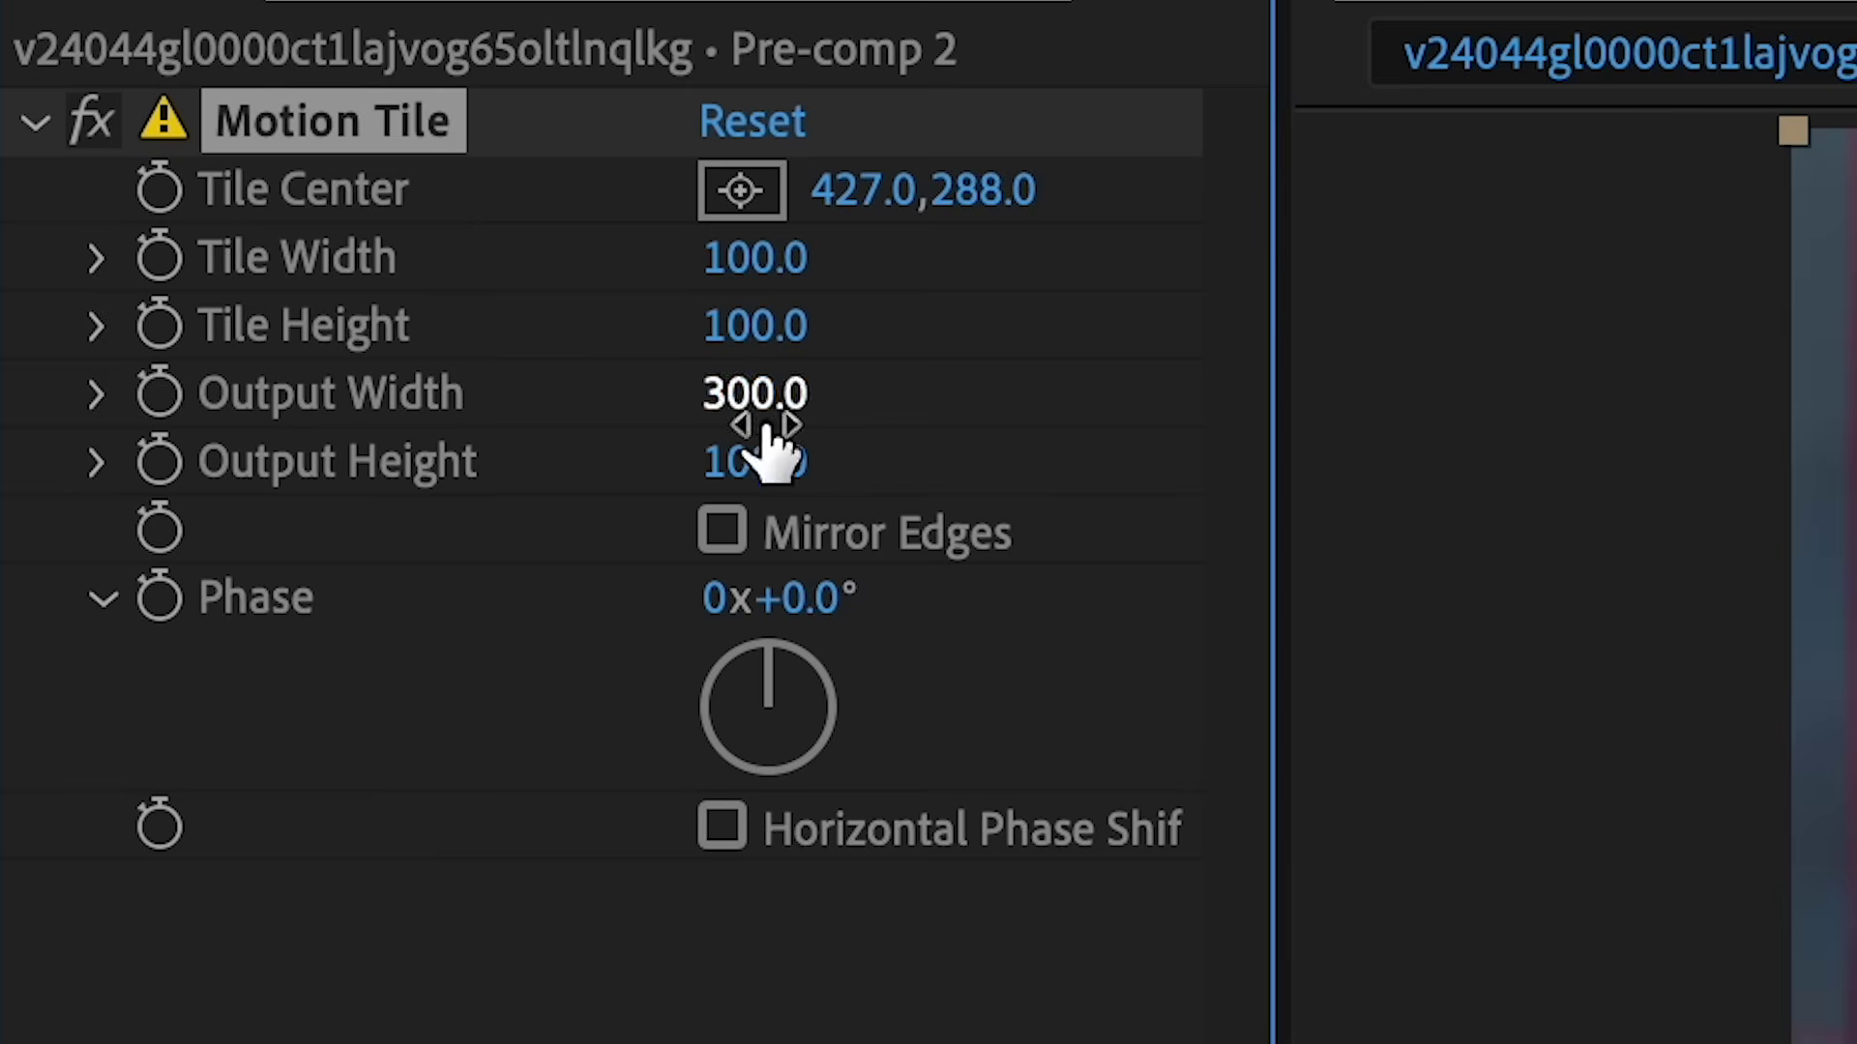
{"action": "key", "text": "Return"}
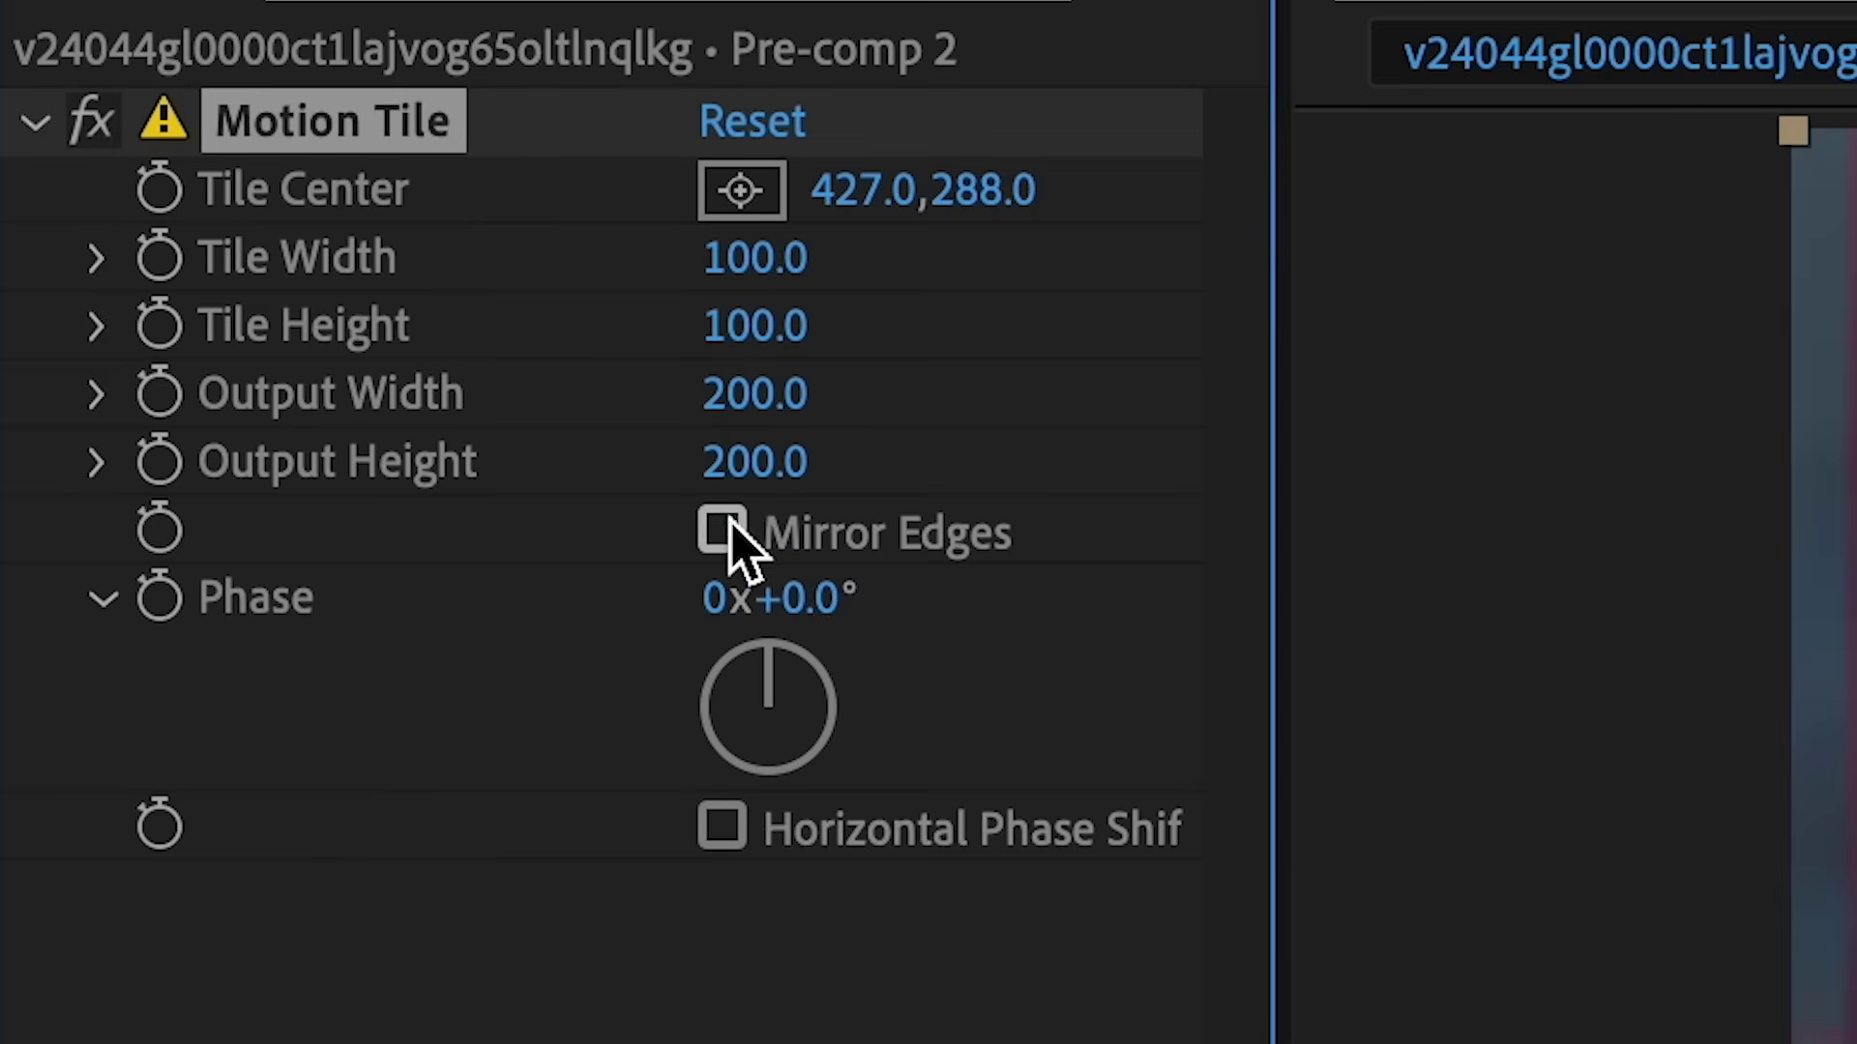
{"action": "left_click", "coordinate": [723, 531]}
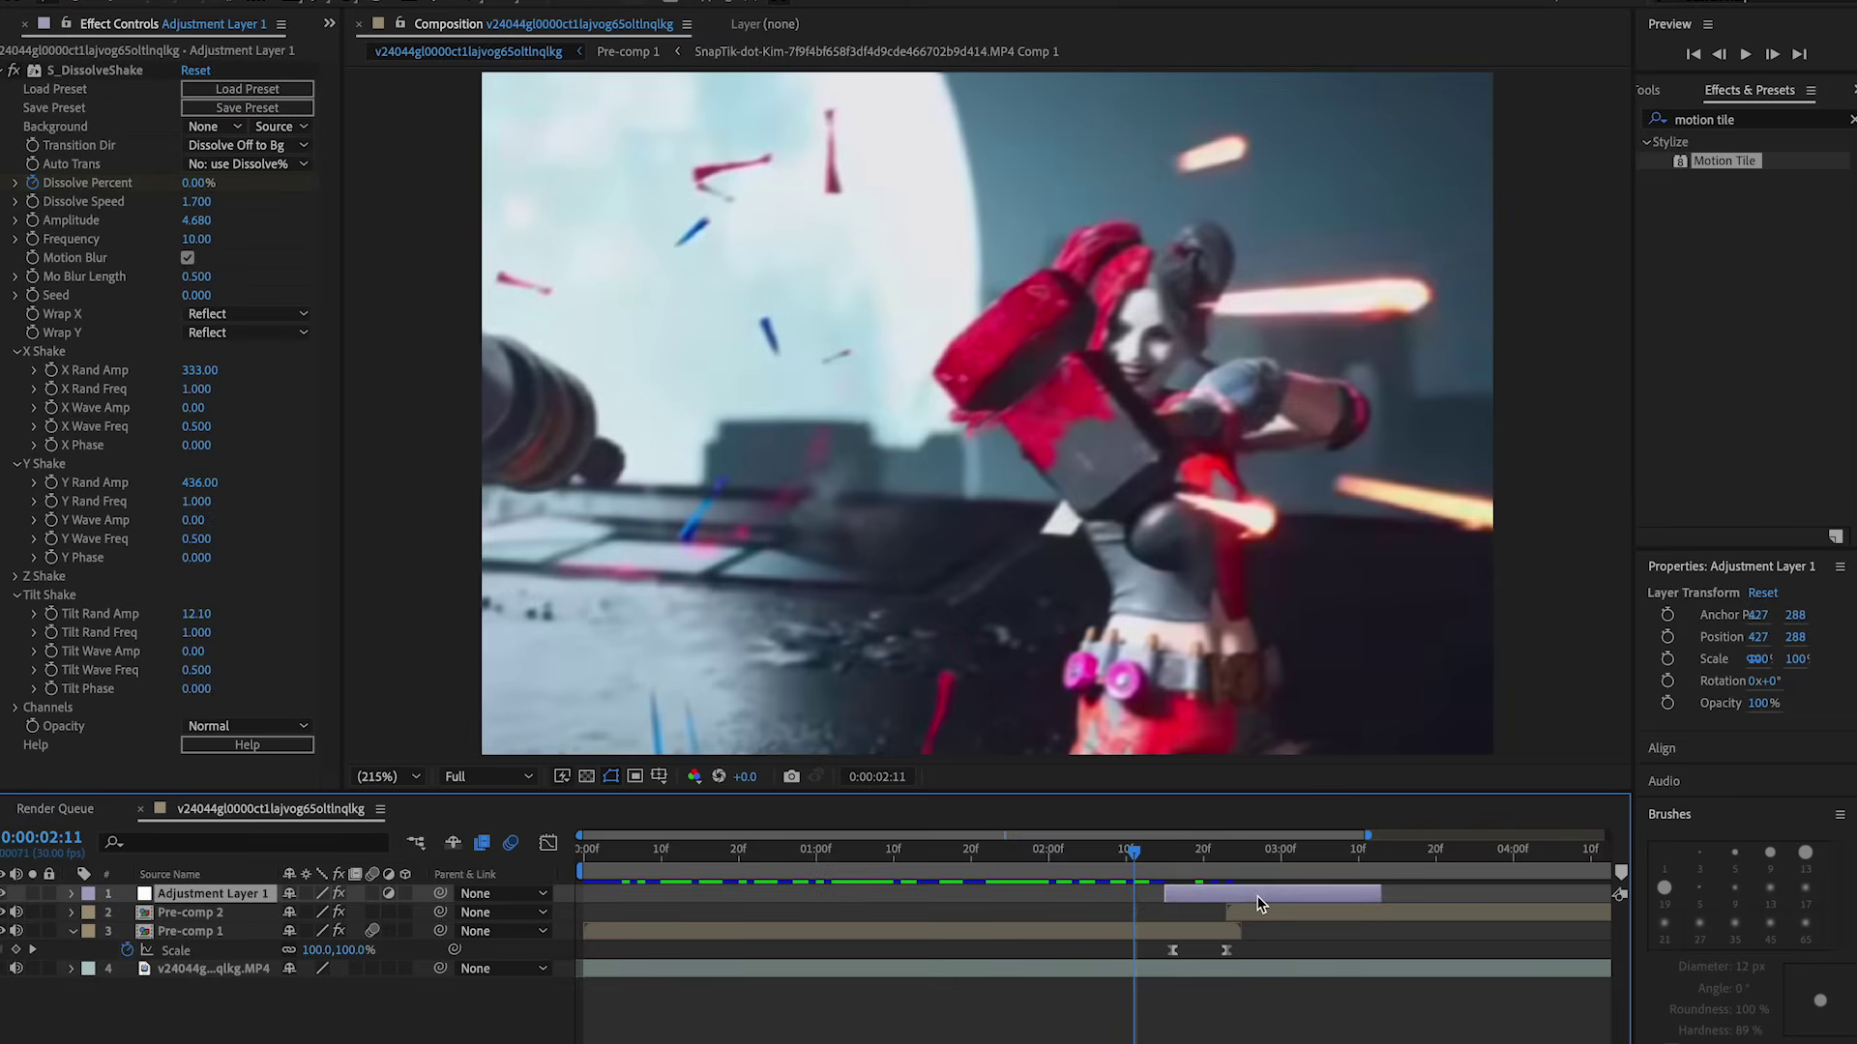
Reveal the adjustment layer's keyframes, shift it so the middle Dissolve Percent keyframe meets the 0:00:02:23 cut, and preview the transition
{"action": "key", "text": "u"}
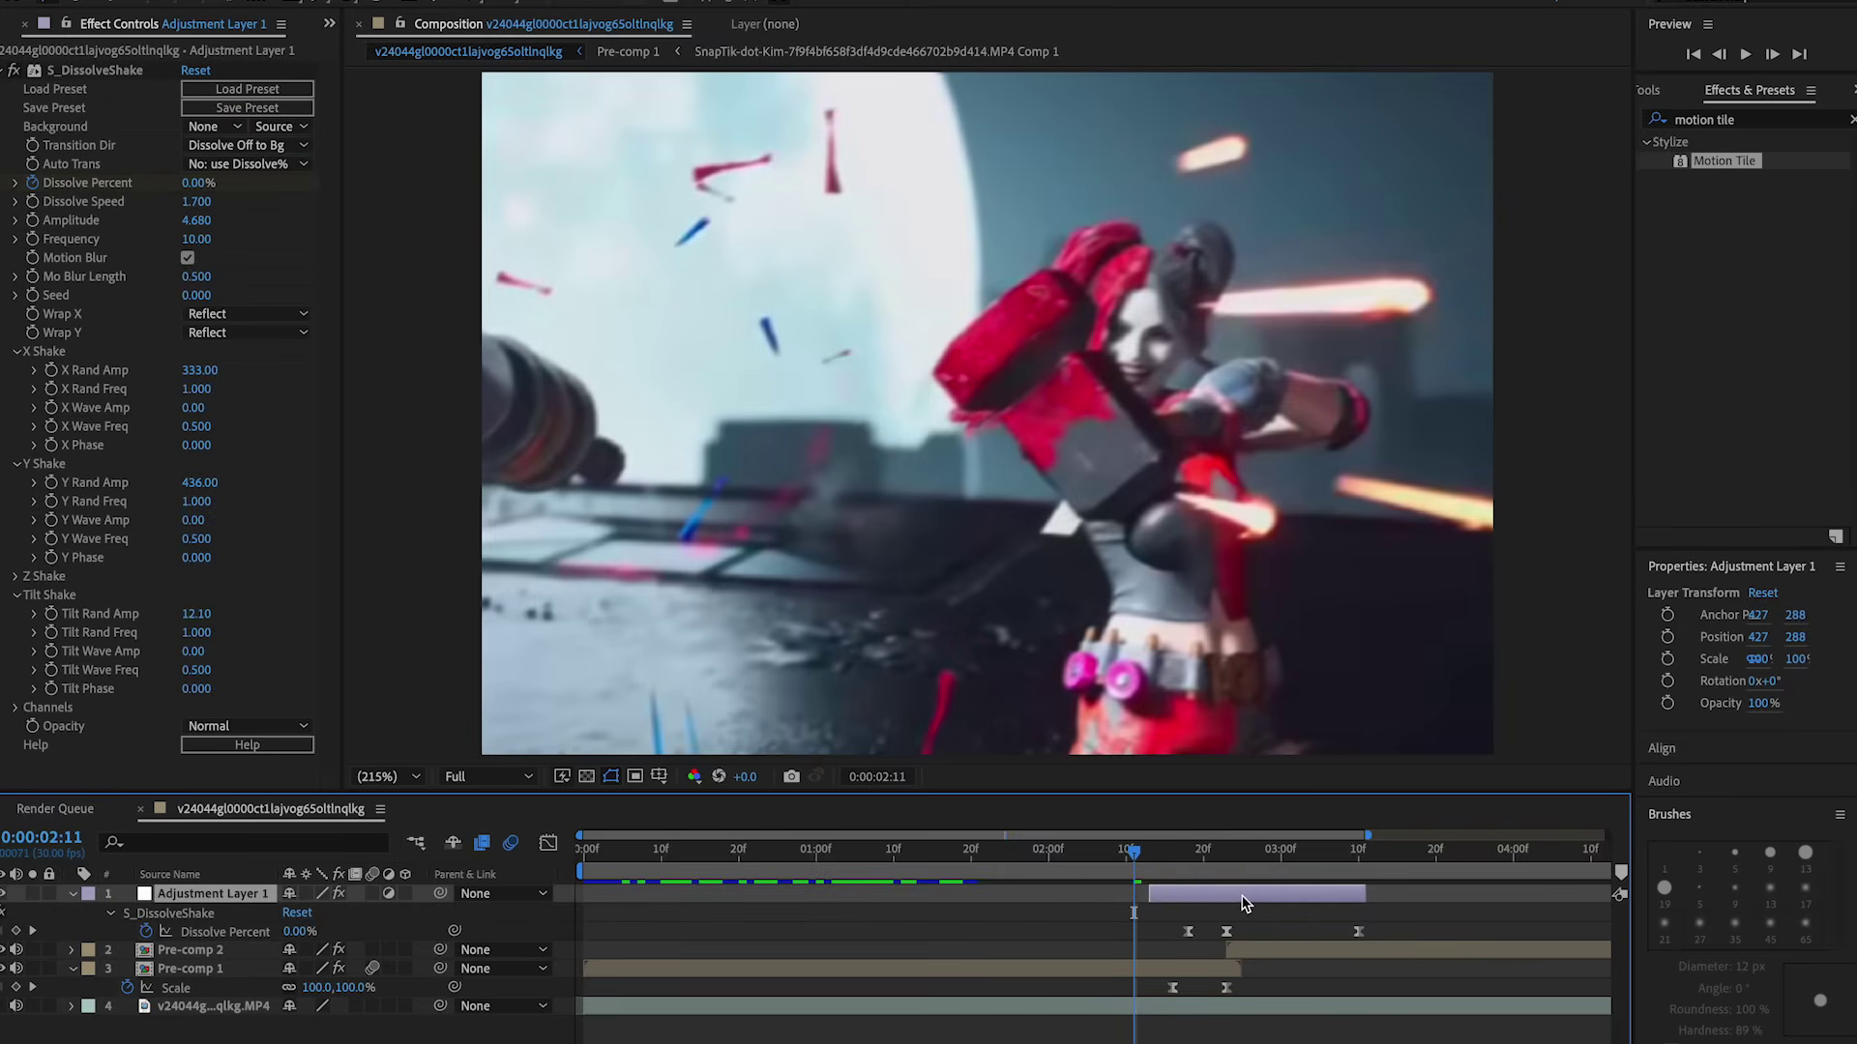
{"action": "key", "text": "space"}
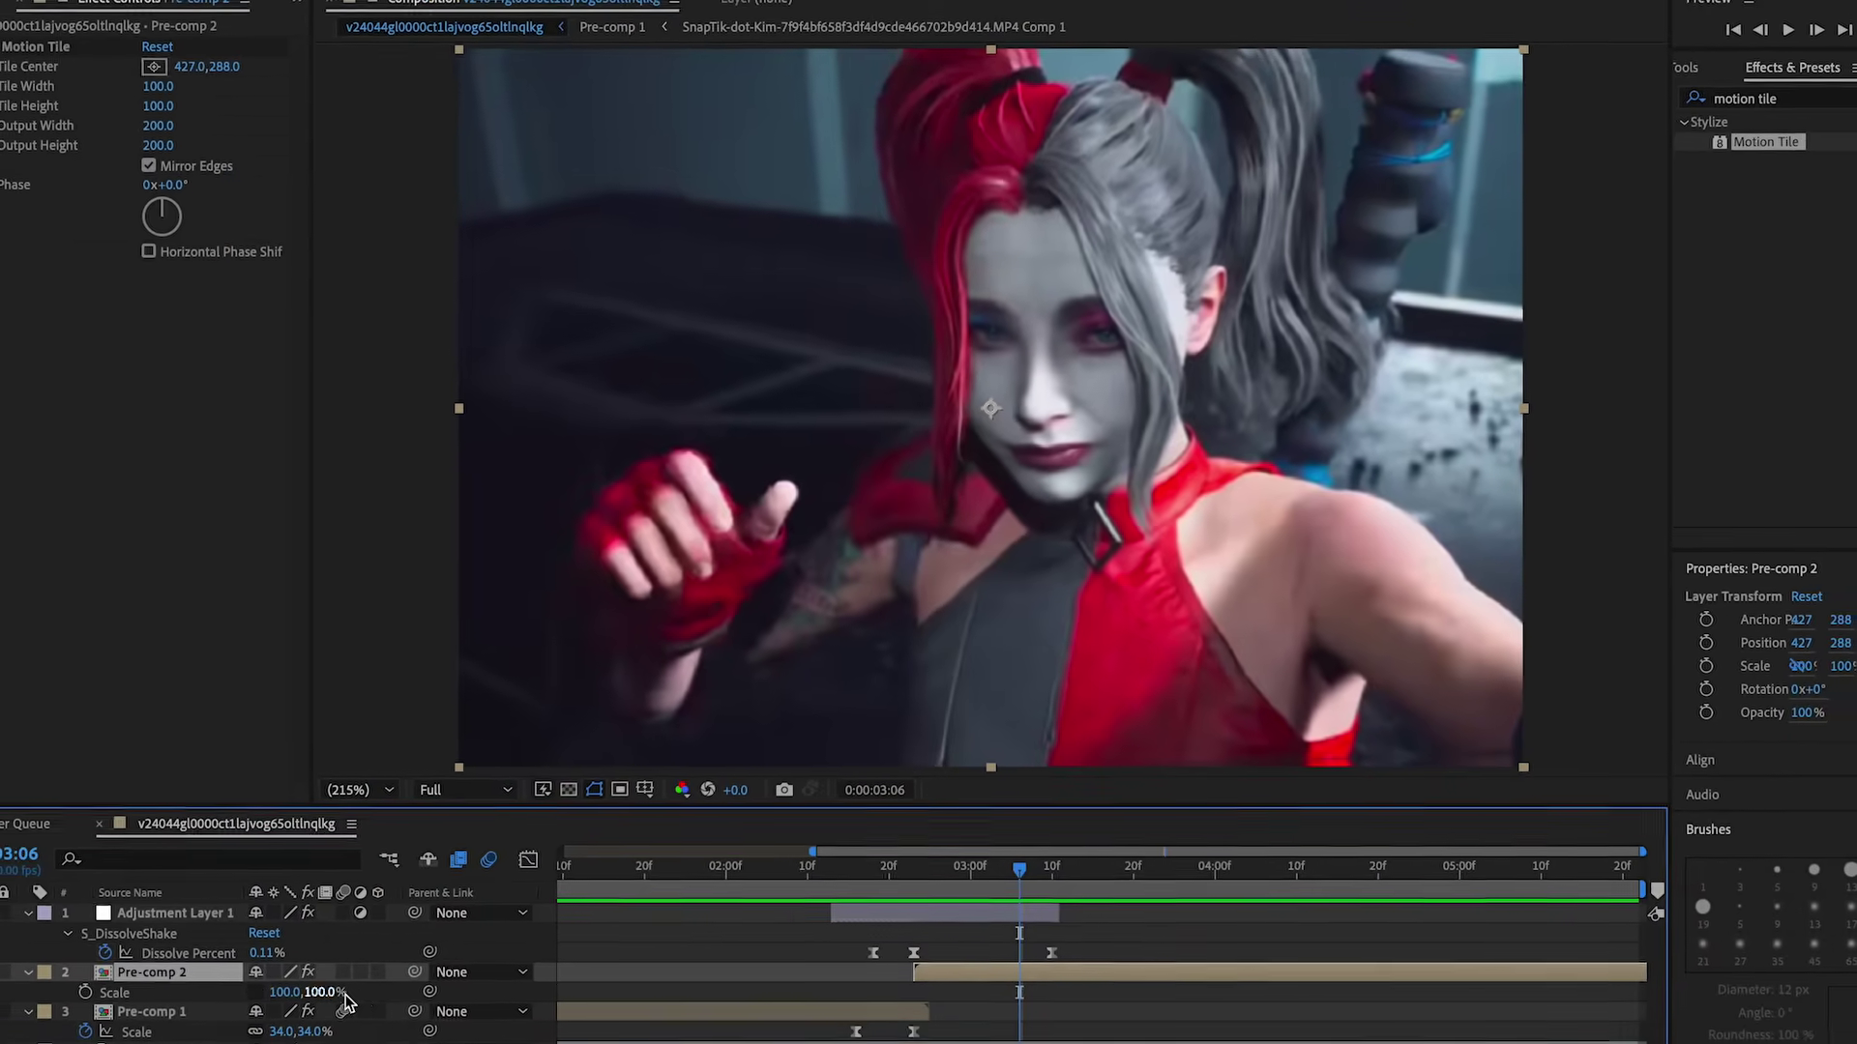
Keyframe Pre-comp 2's Scale at 66%, 100% at 0:00:02:23 and at 100%, 100% at 0:00:03:06
{"action": "key", "text": "space"}
{"action": "key", "text": "space"}
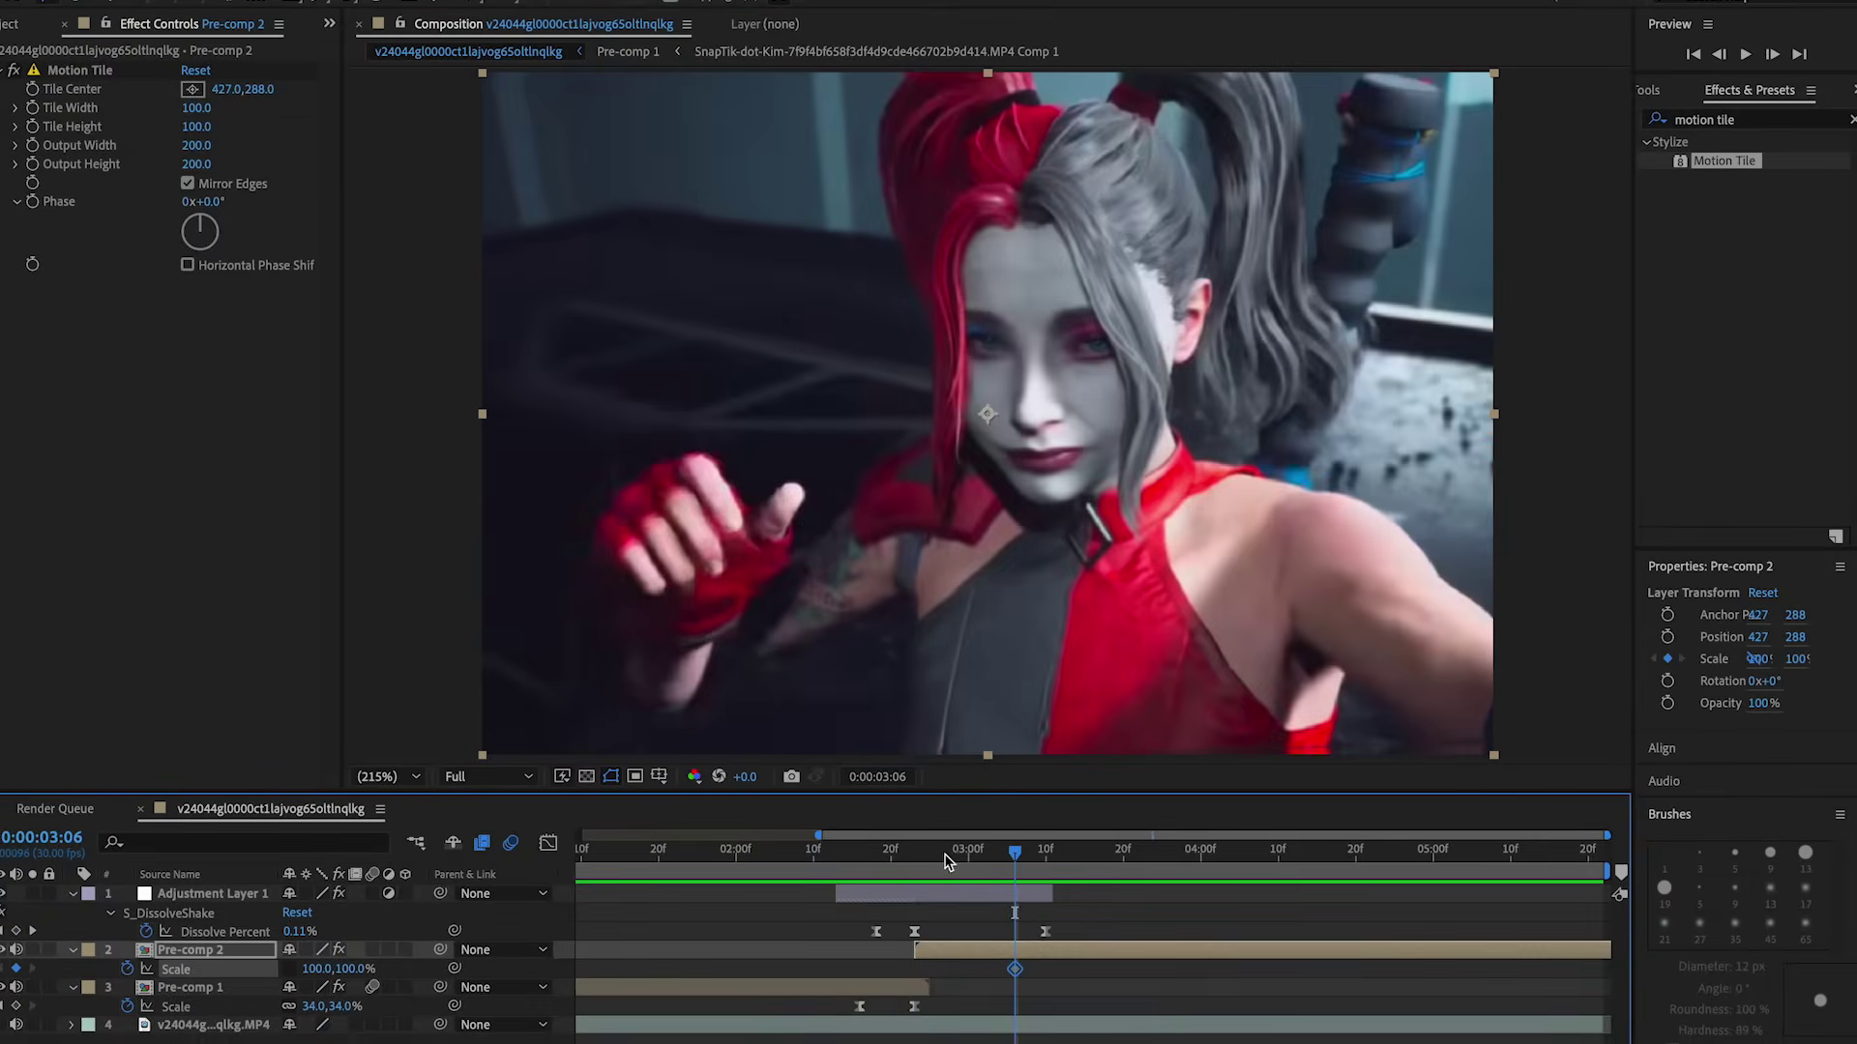
{"action": "left_click", "coordinate": [938, 853]}
{"action": "left_click_drag", "start_coordinate": [334, 968], "coordinate": [289, 980]}
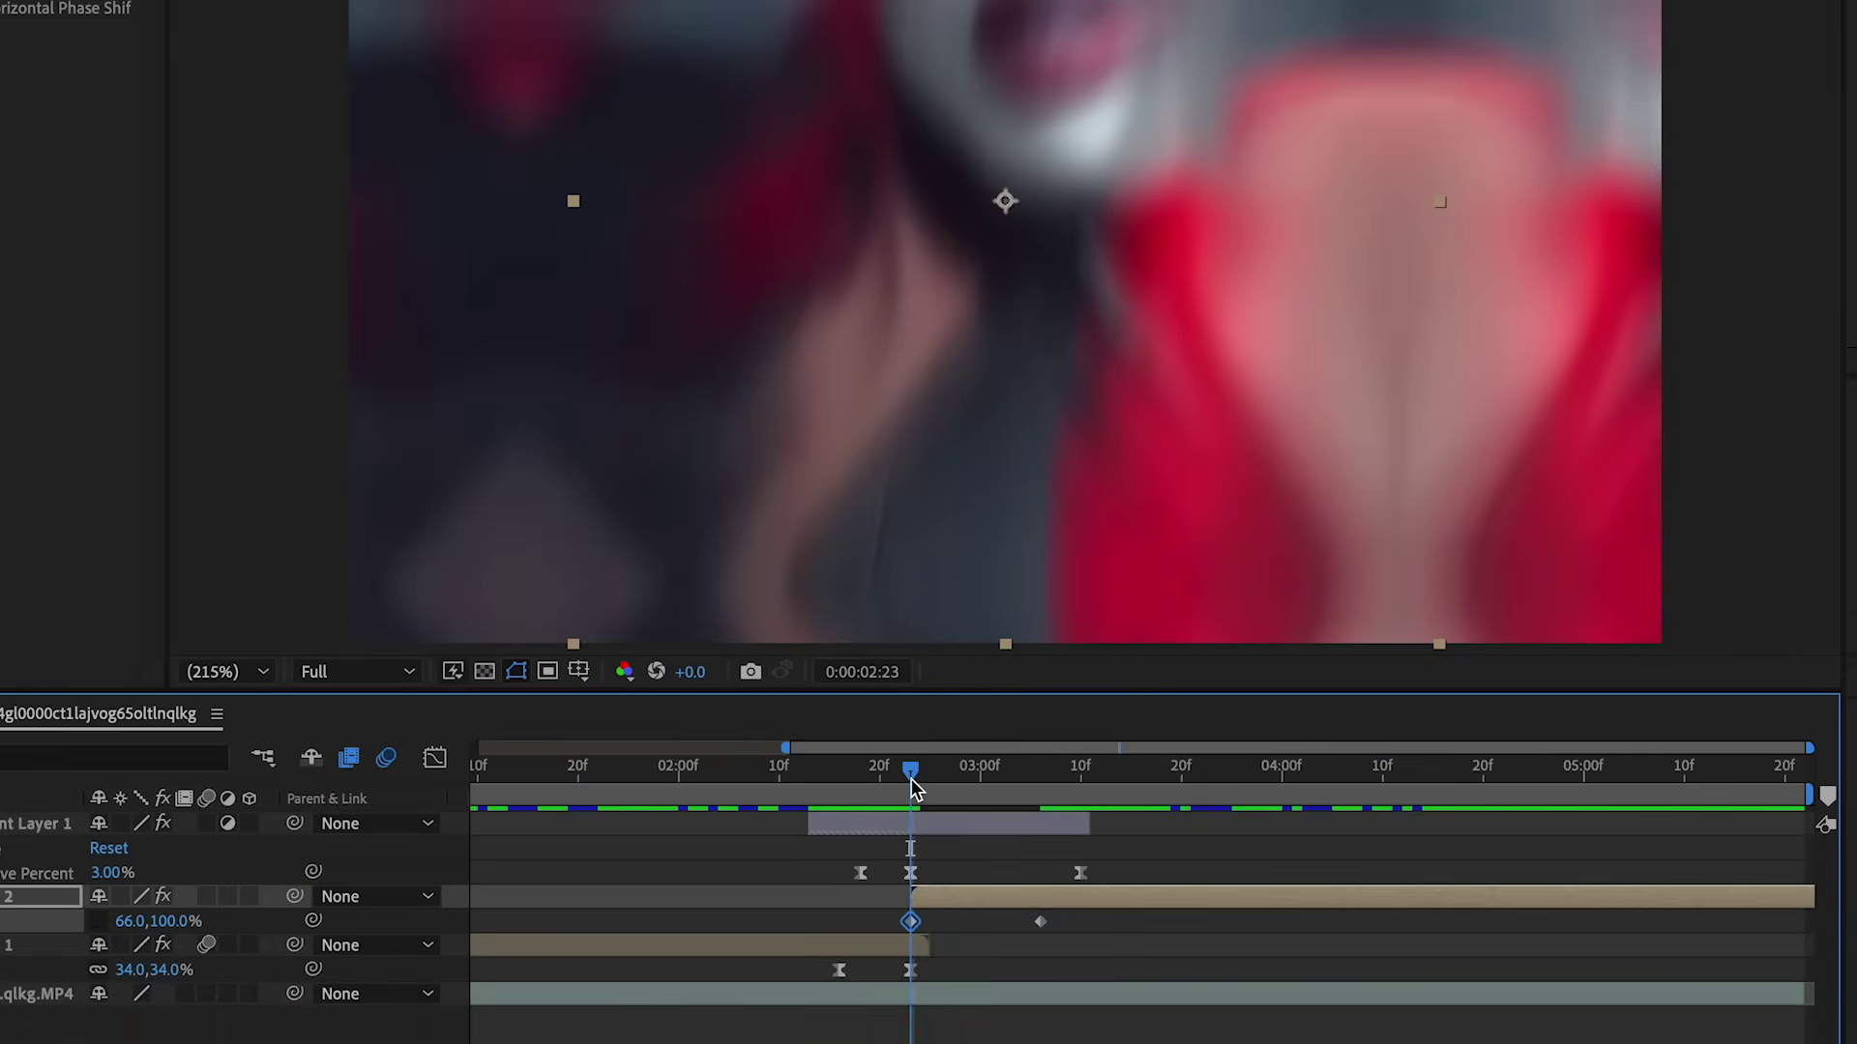
{"action": "left_click", "coordinate": [914, 788]}
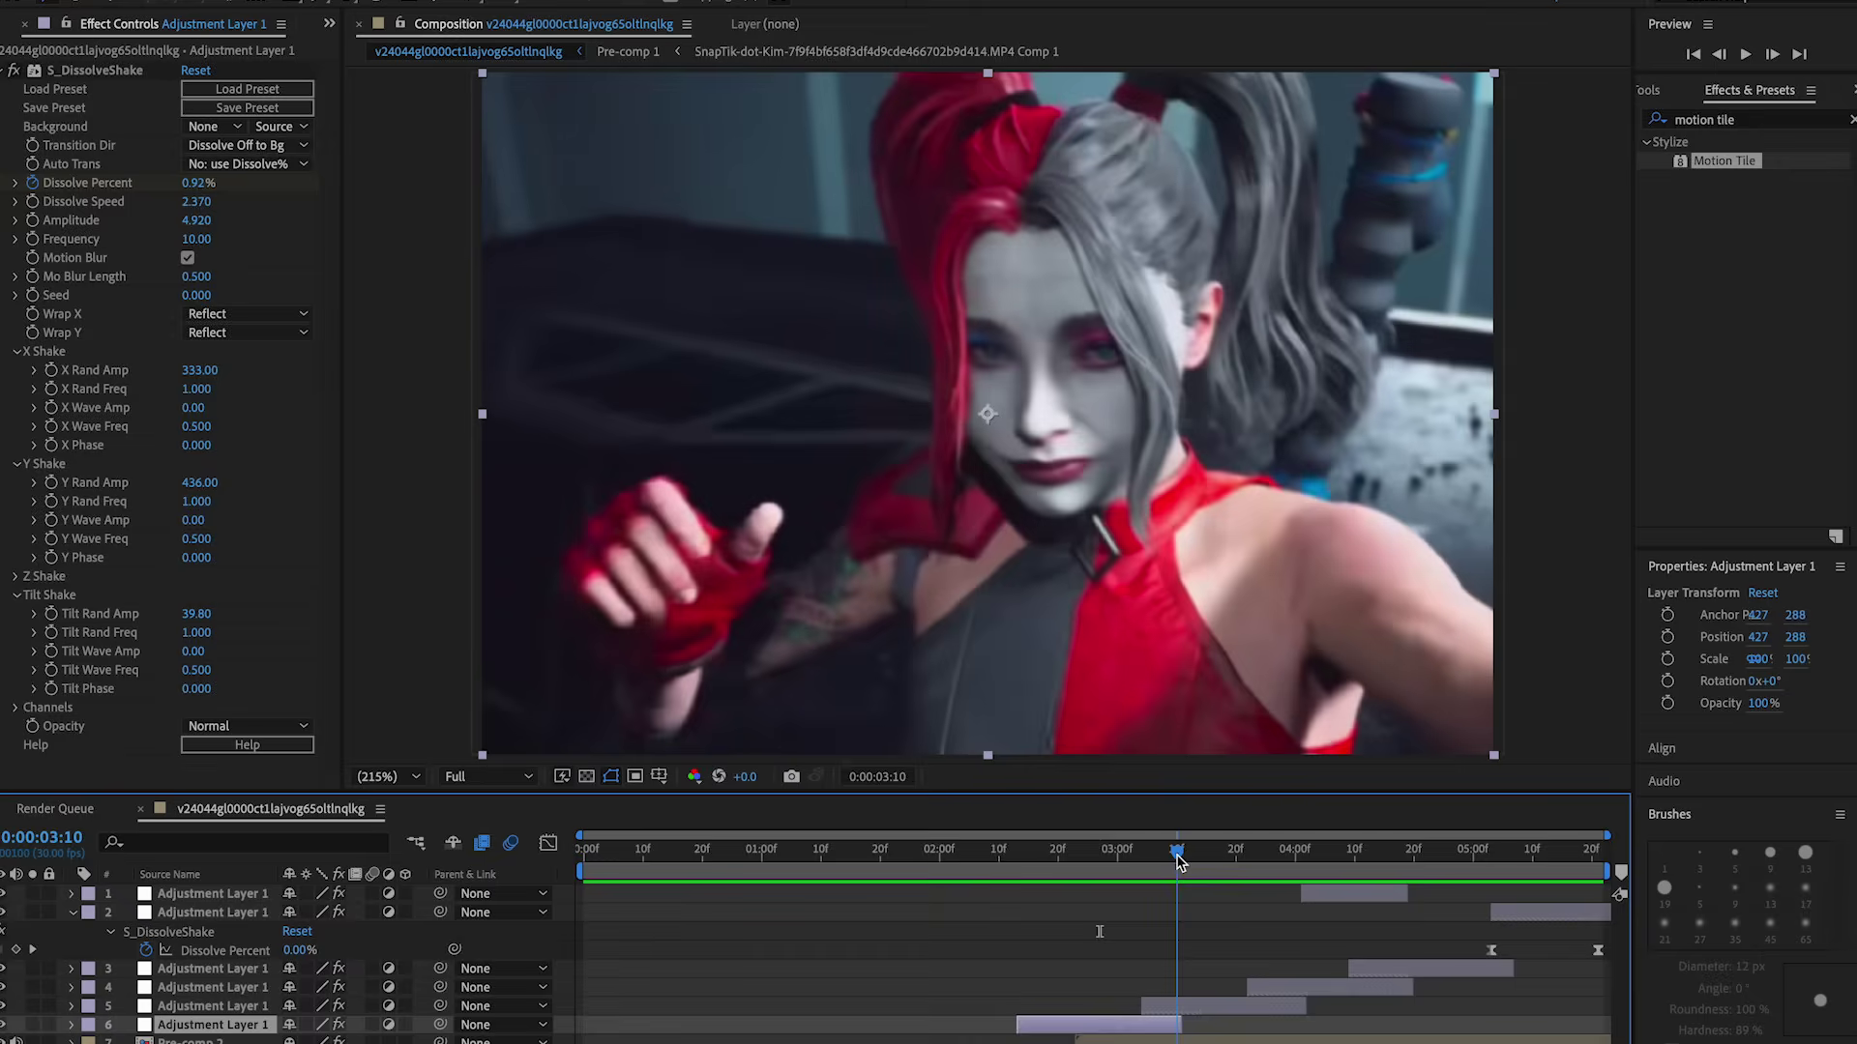
Check the staggered shake adjustment layers and pre-compose all six together with Pre-comp 2 into Pre-comp 3
{"action": "left_click", "coordinate": [1281, 1006]}
{"action": "left_click_drag", "start_coordinate": [1228, 841], "coordinate": [832, 797]}
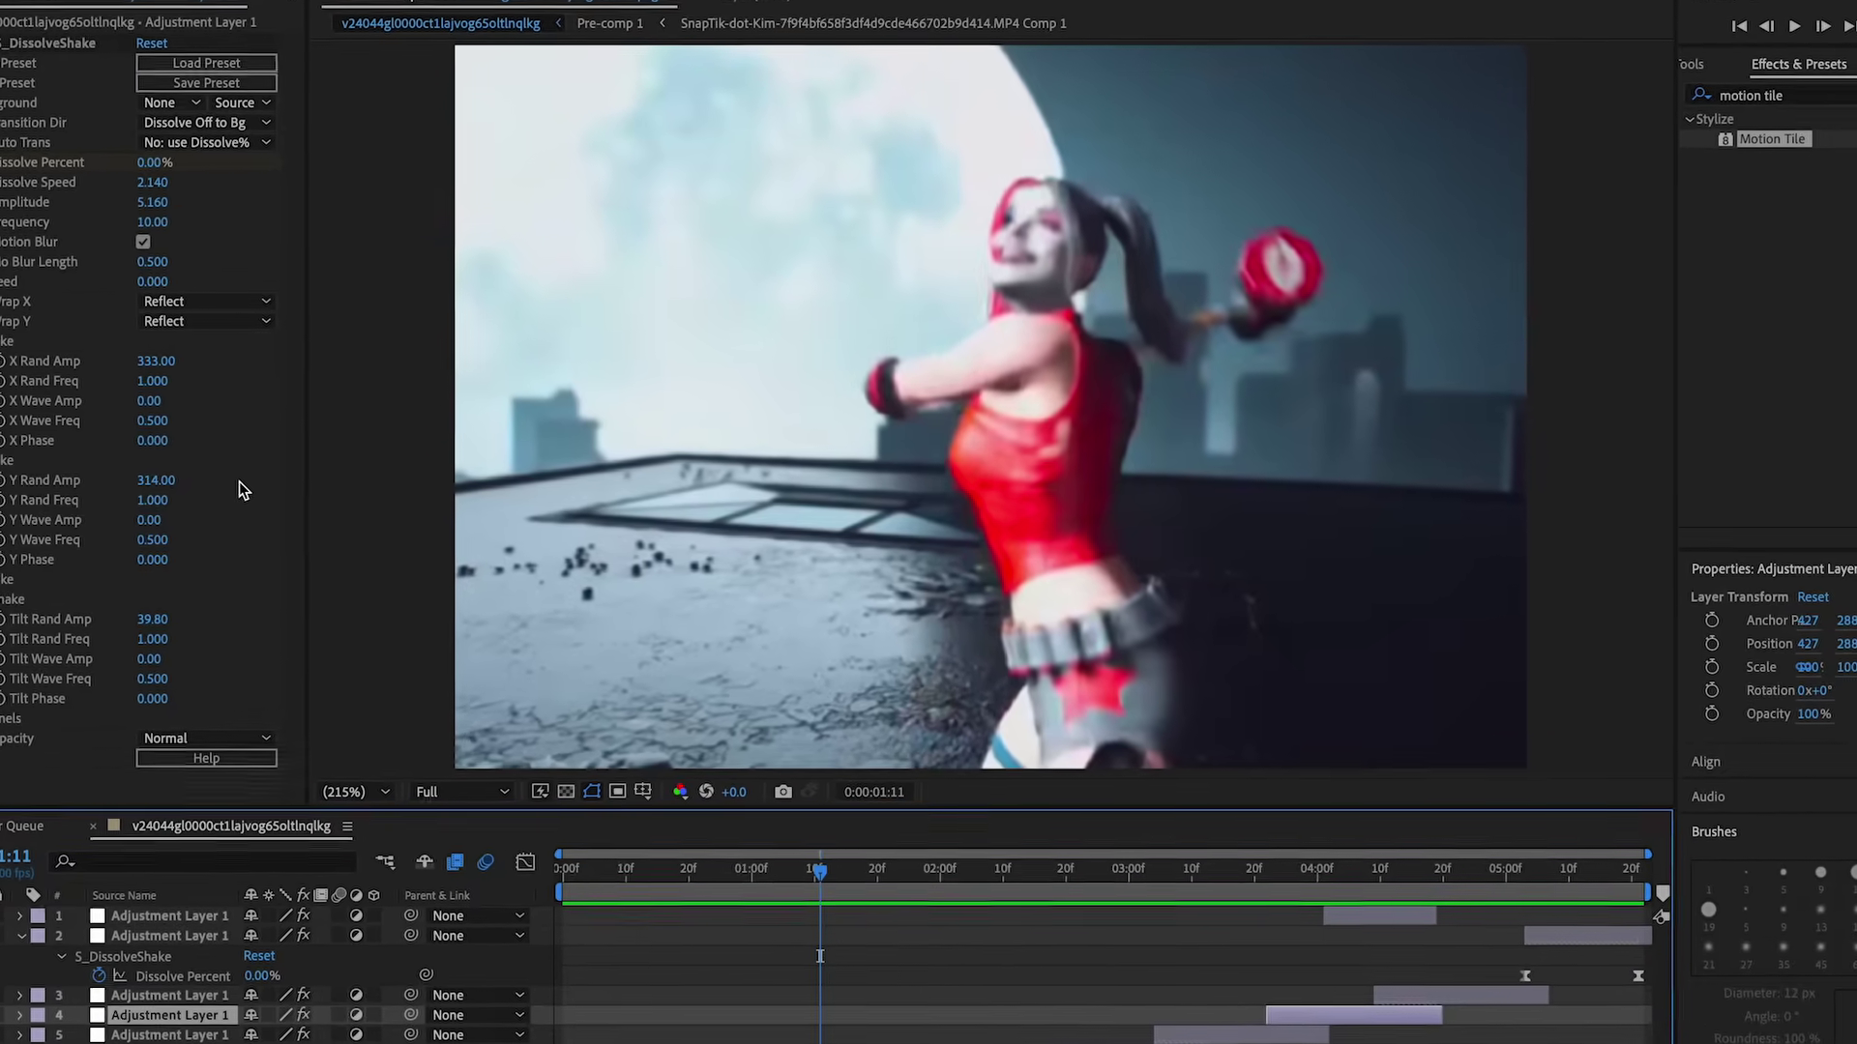
{"action": "left_click", "coordinate": [1014, 865]}
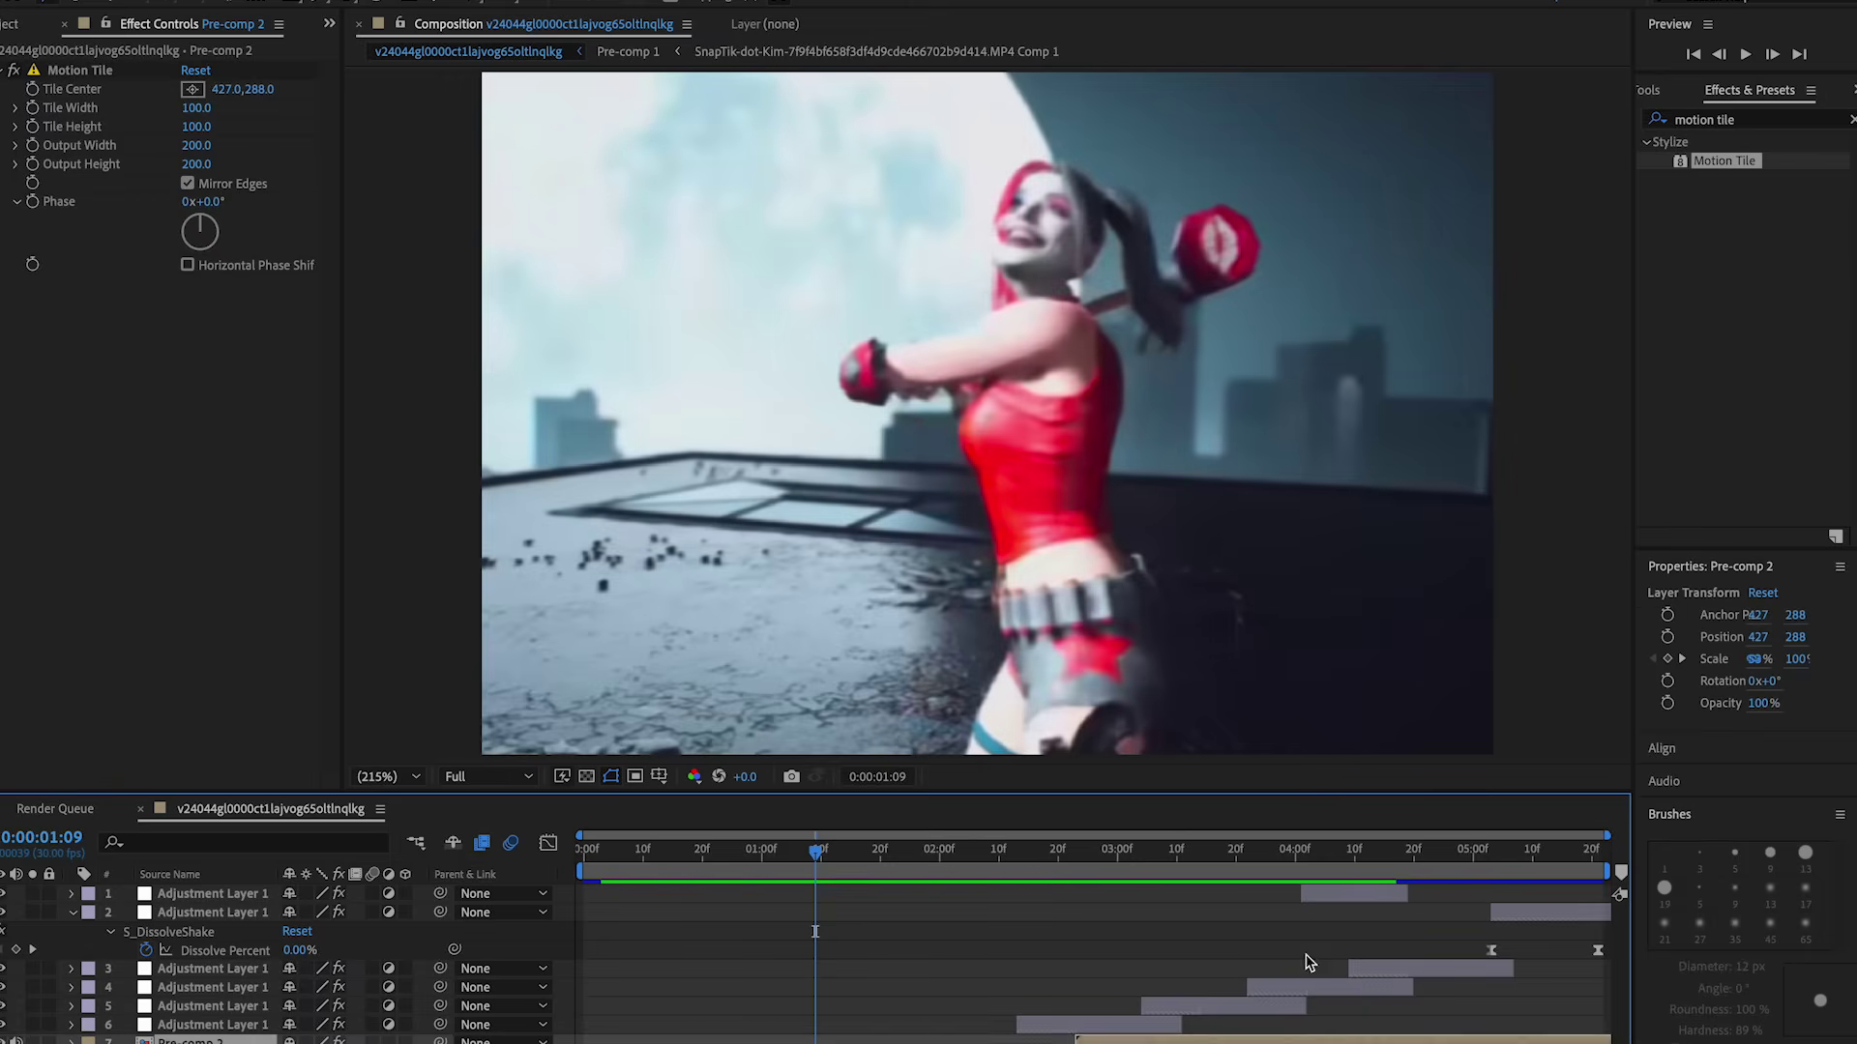
{"action": "left_click", "coordinate": [1333, 904], "text": "shift"}
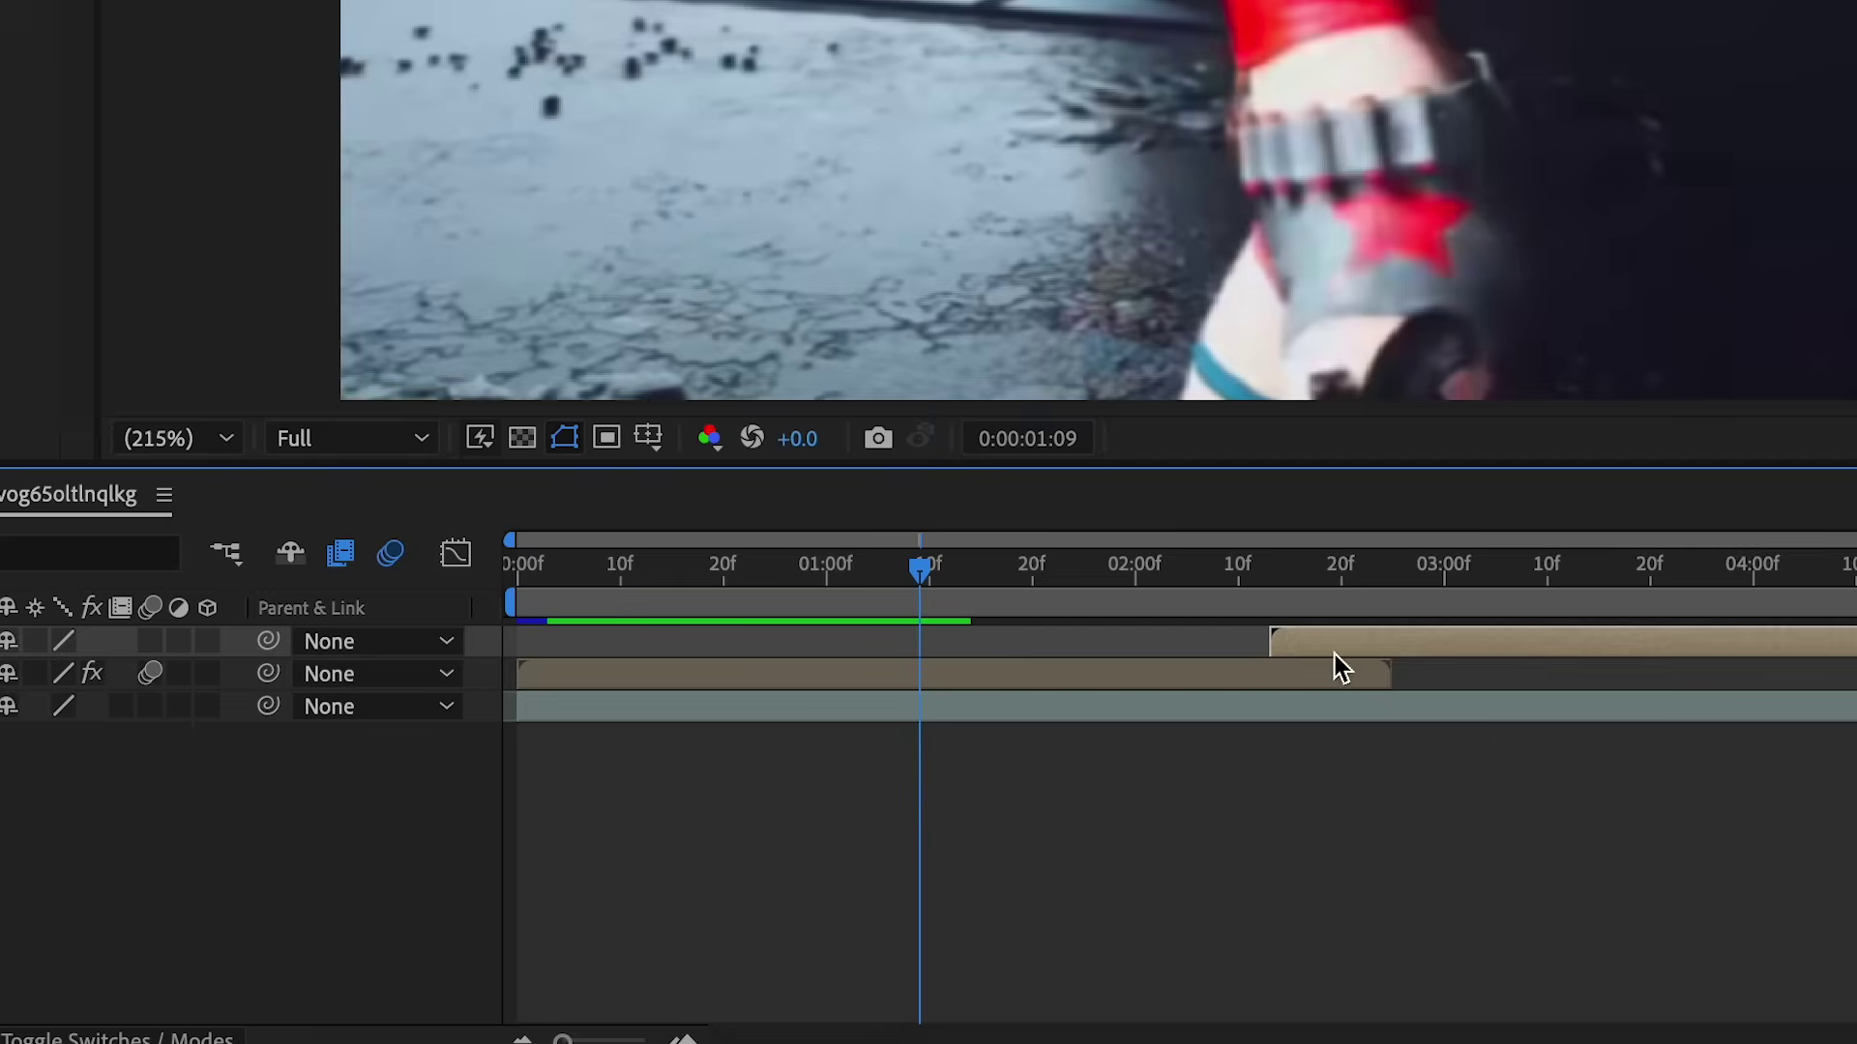
{"action": "left_click", "coordinate": [989, 856]}
{"action": "key", "text": "space"}
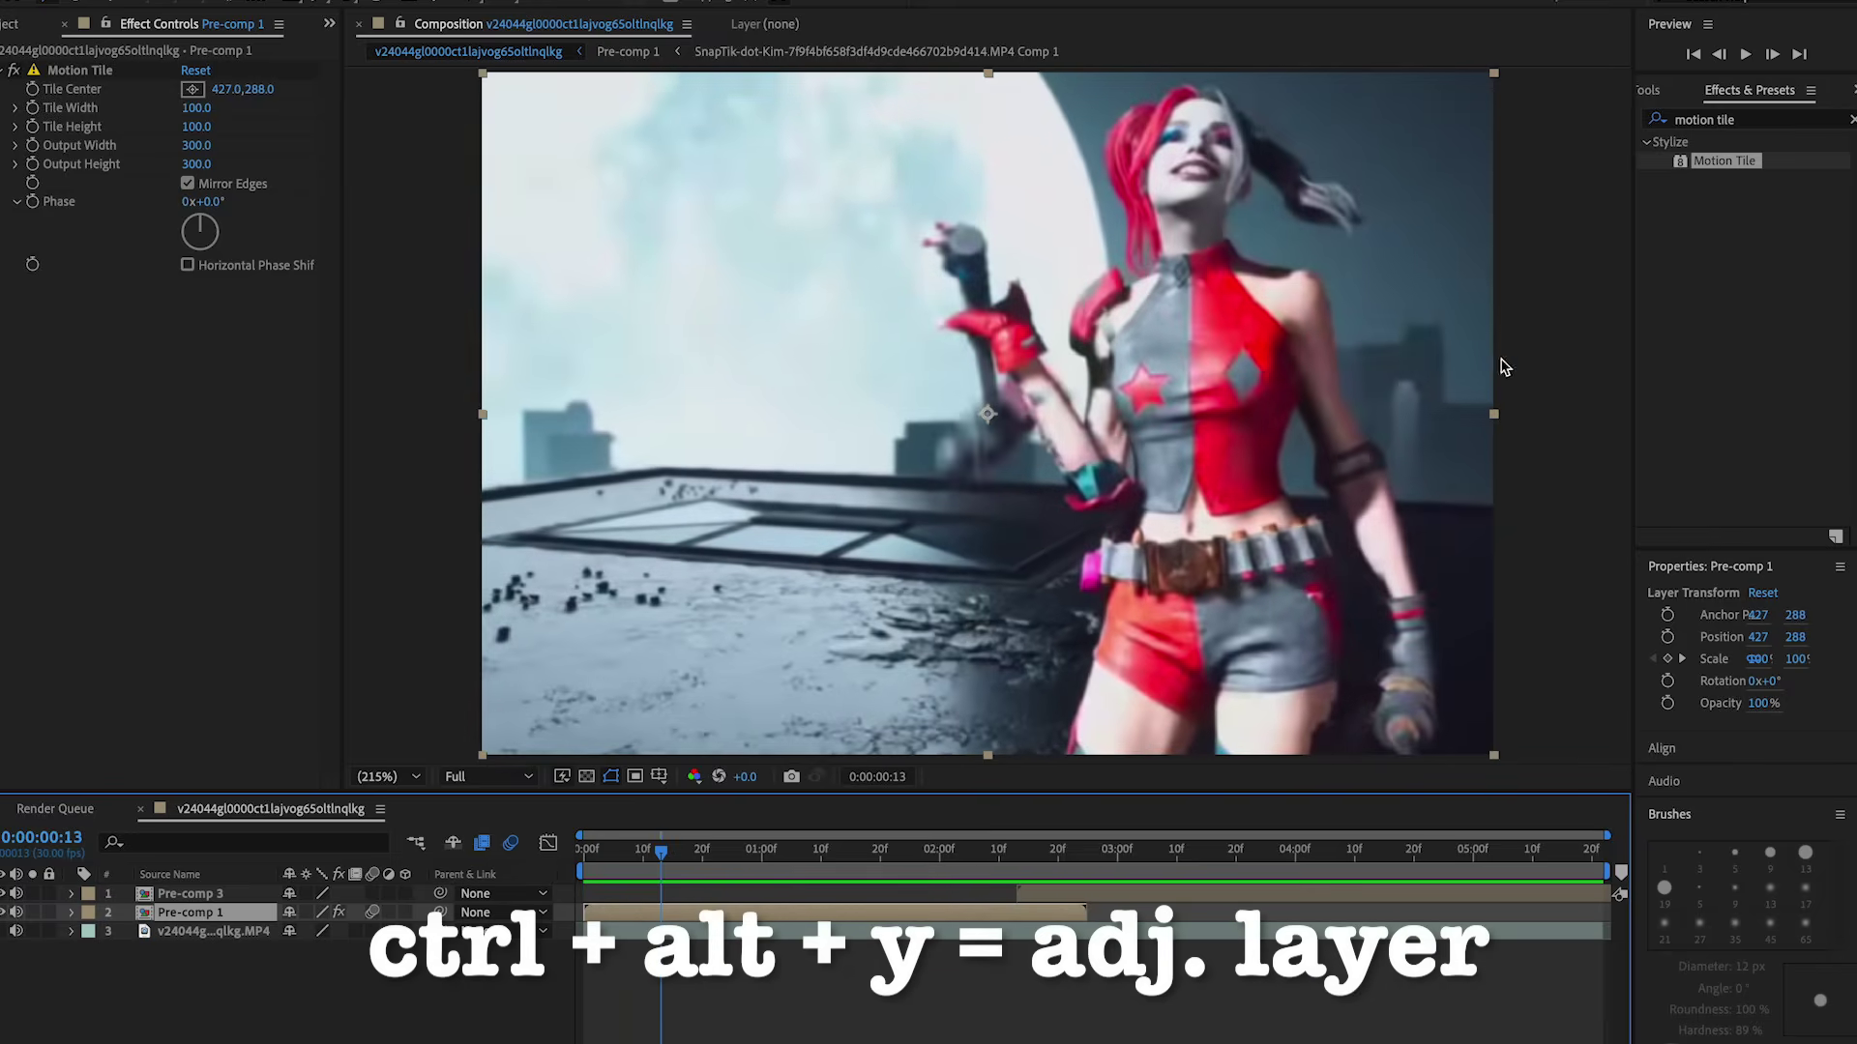
Add an adjustment layer directly above Pre-comp 1, spanning from 0:00:00:00 to about 0:00:01:00
{"action": "key", "text": "ctrl+alt+y"}
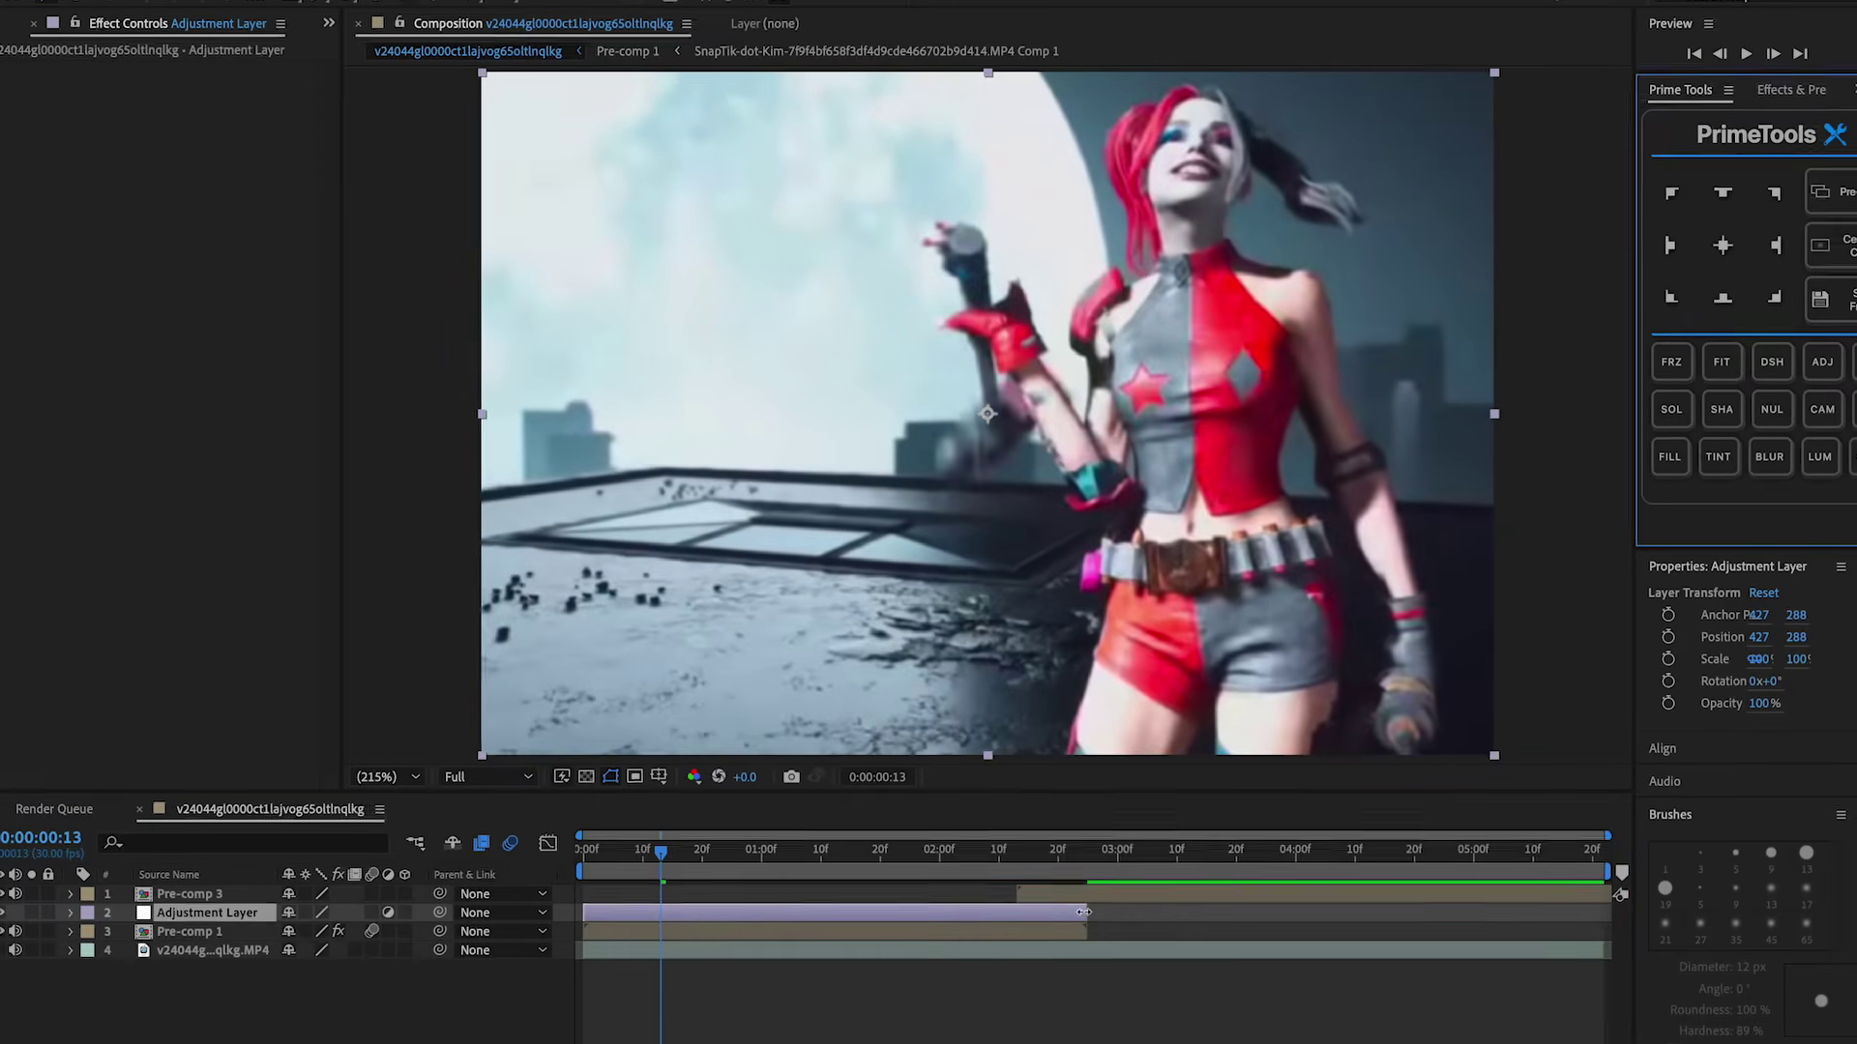
{"action": "left_click_drag", "start_coordinate": [802, 918], "coordinate": [608, 917]}
{"action": "key", "text": "ctrl+s"}
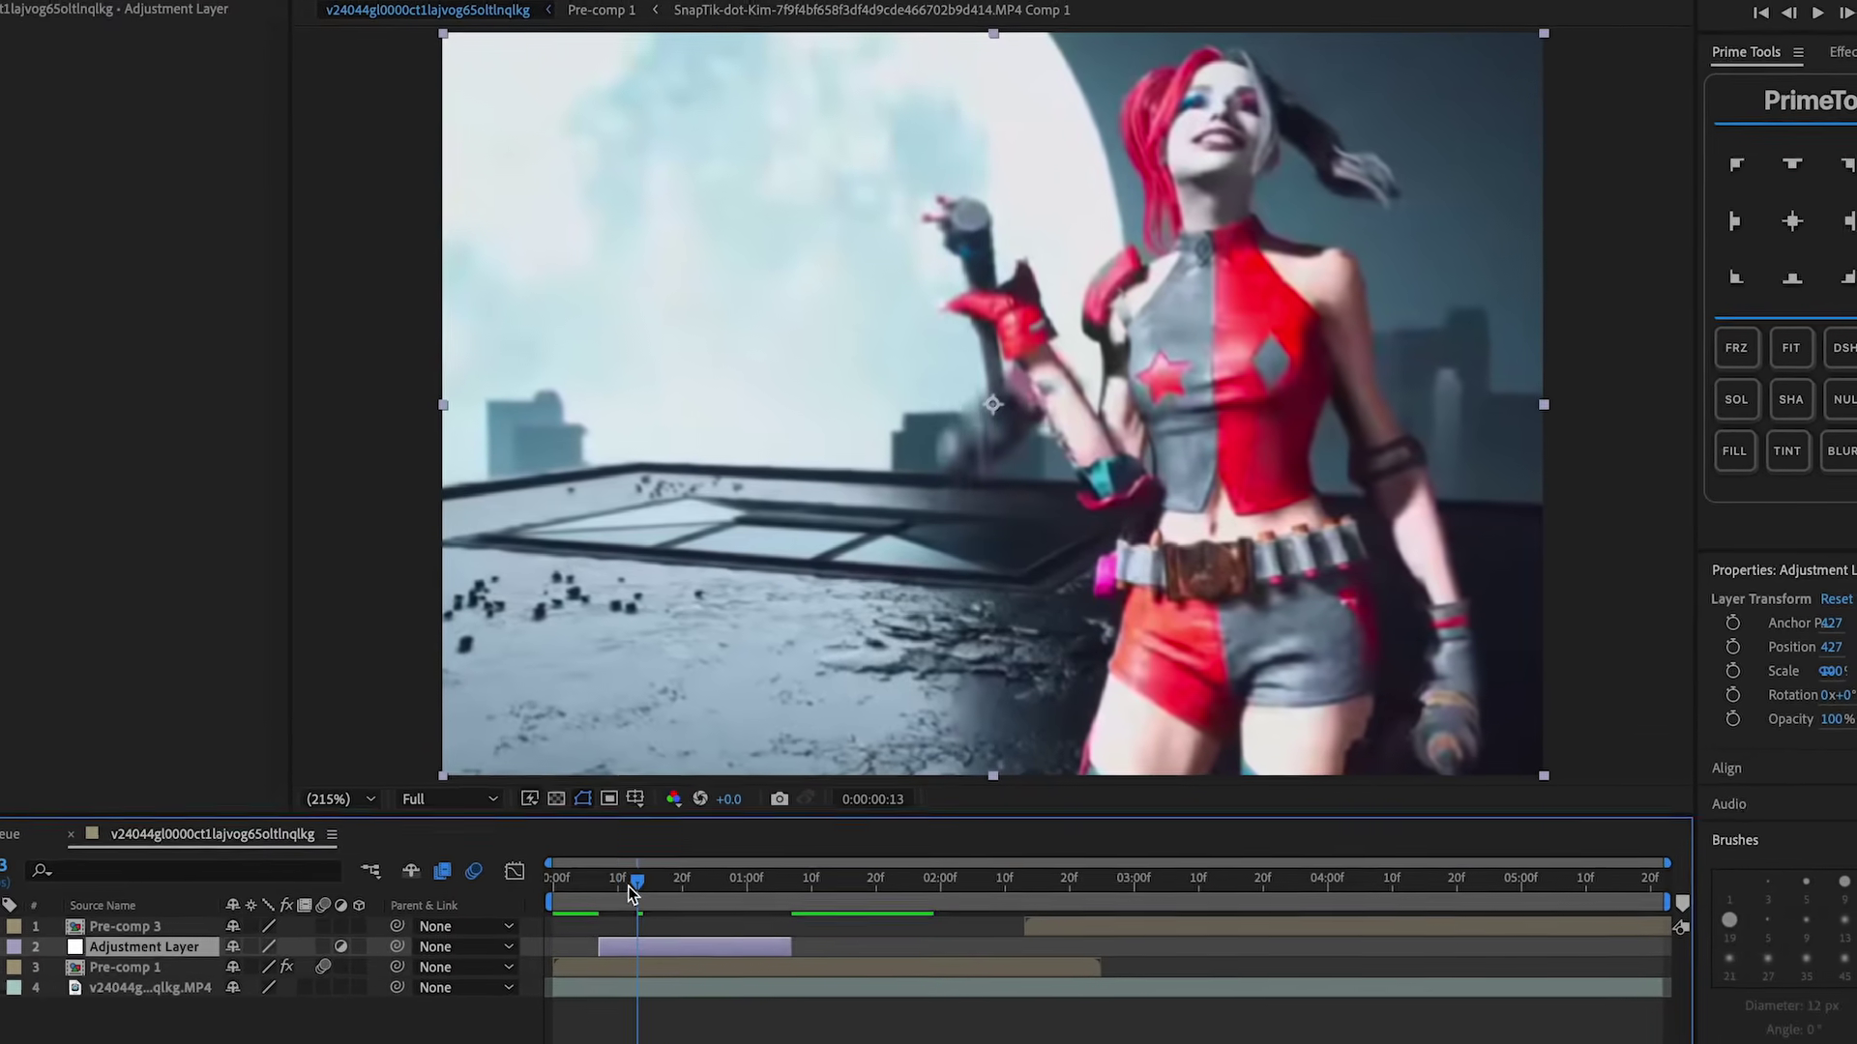
{"action": "key", "text": "Home"}
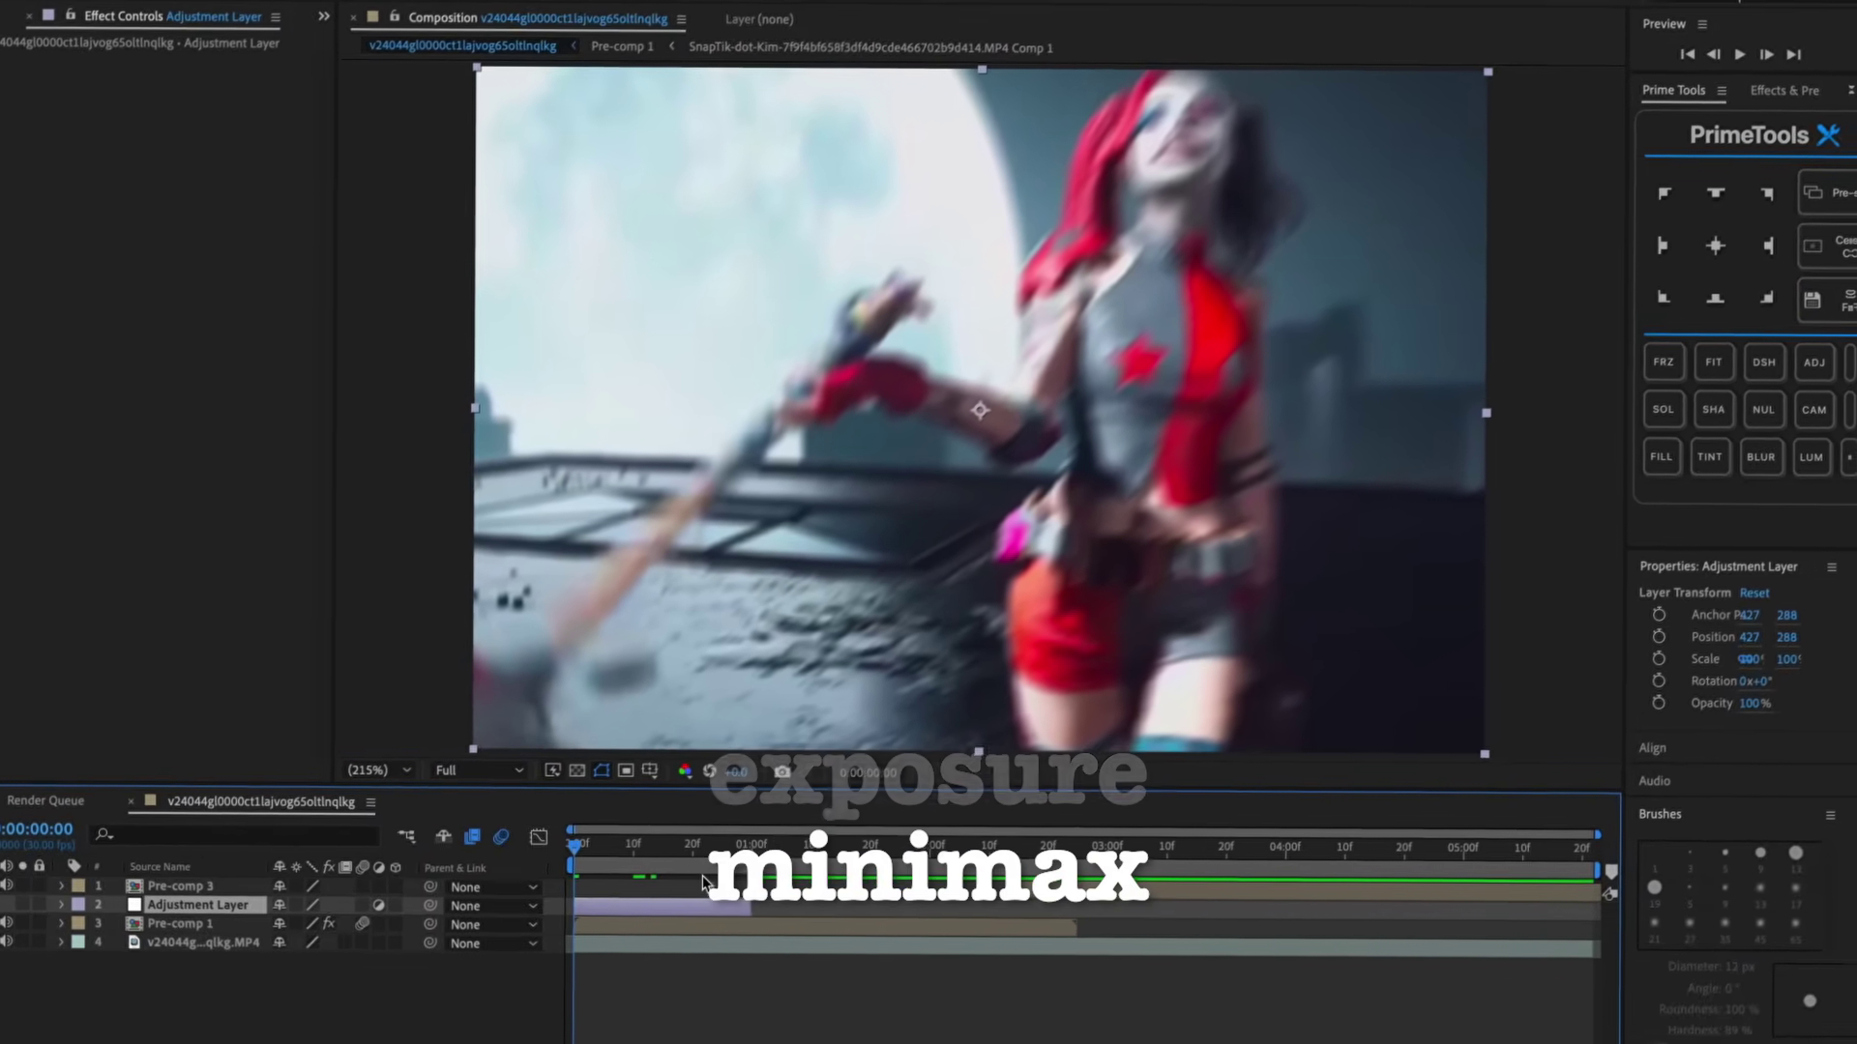
Apply the Minimax effect to the new adjustment layer with a Radius of 6
{"action": "left_click", "coordinate": [1784, 90]}
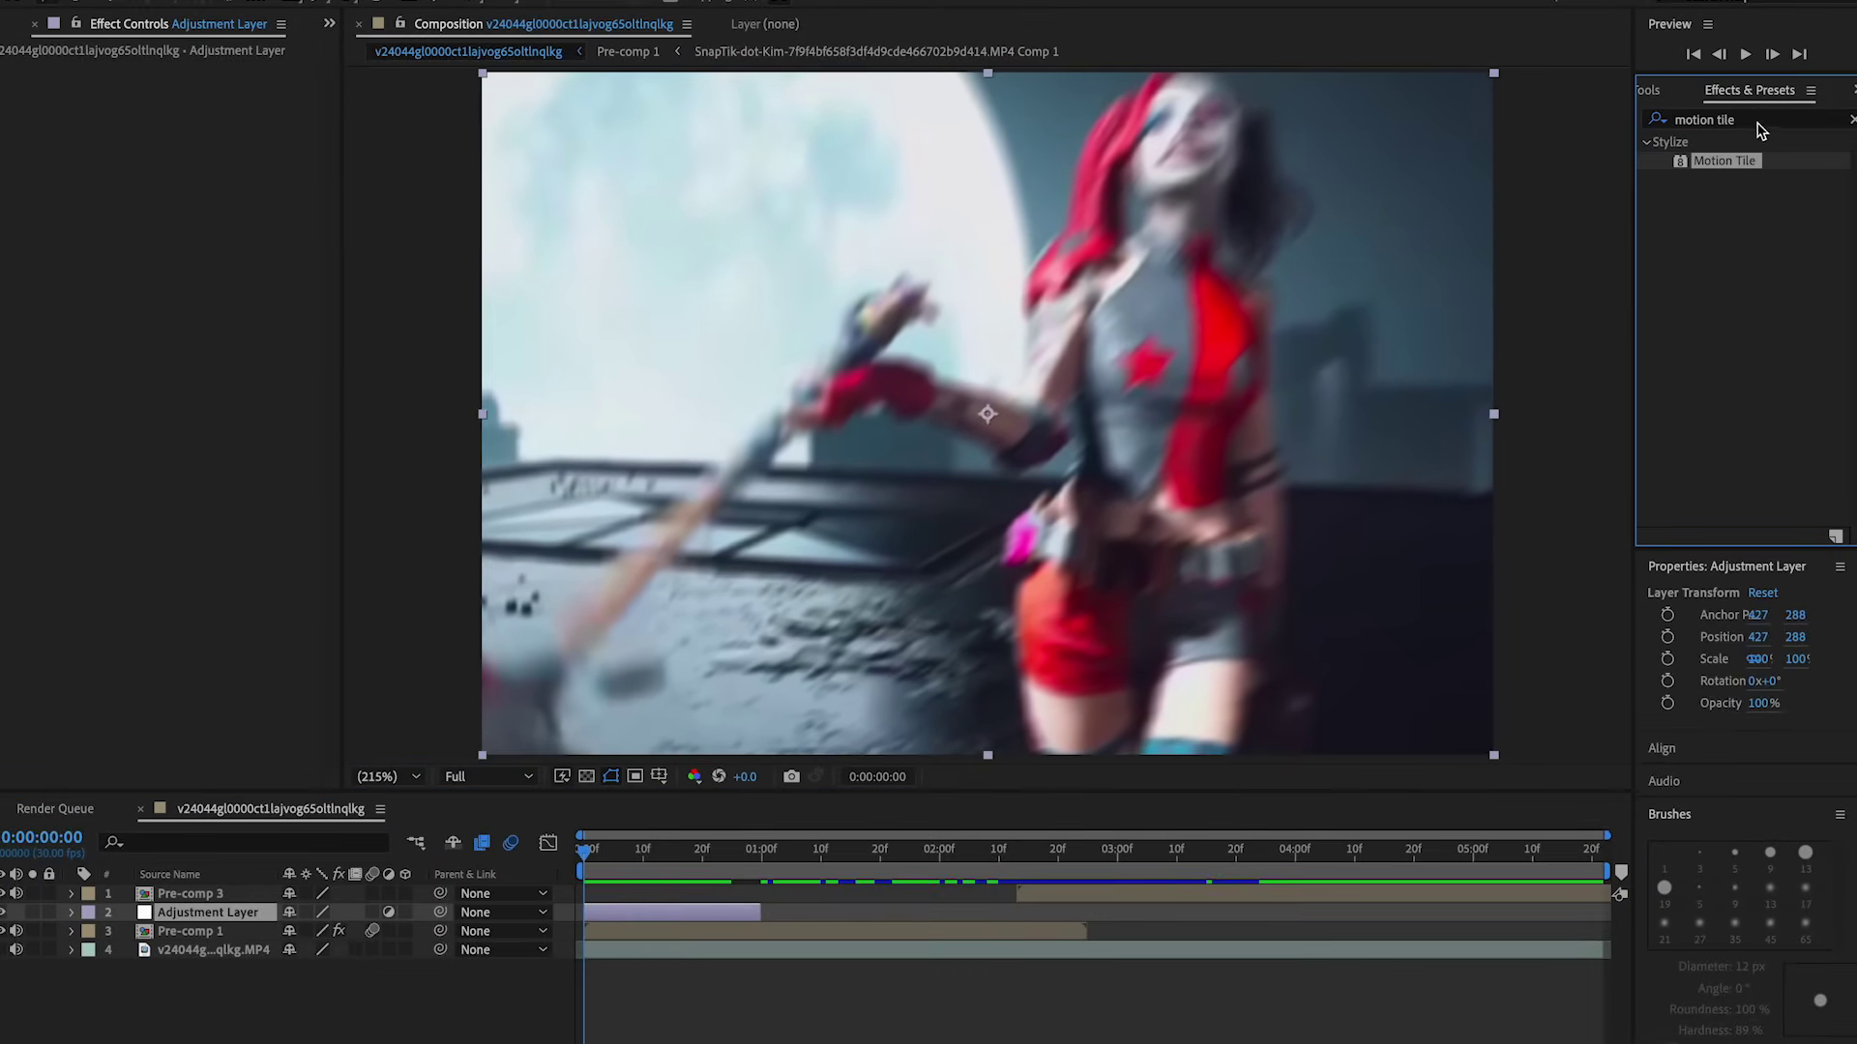
{"action": "type", "text": "min"}
{"action": "double_click", "coordinate": [1739, 383]}
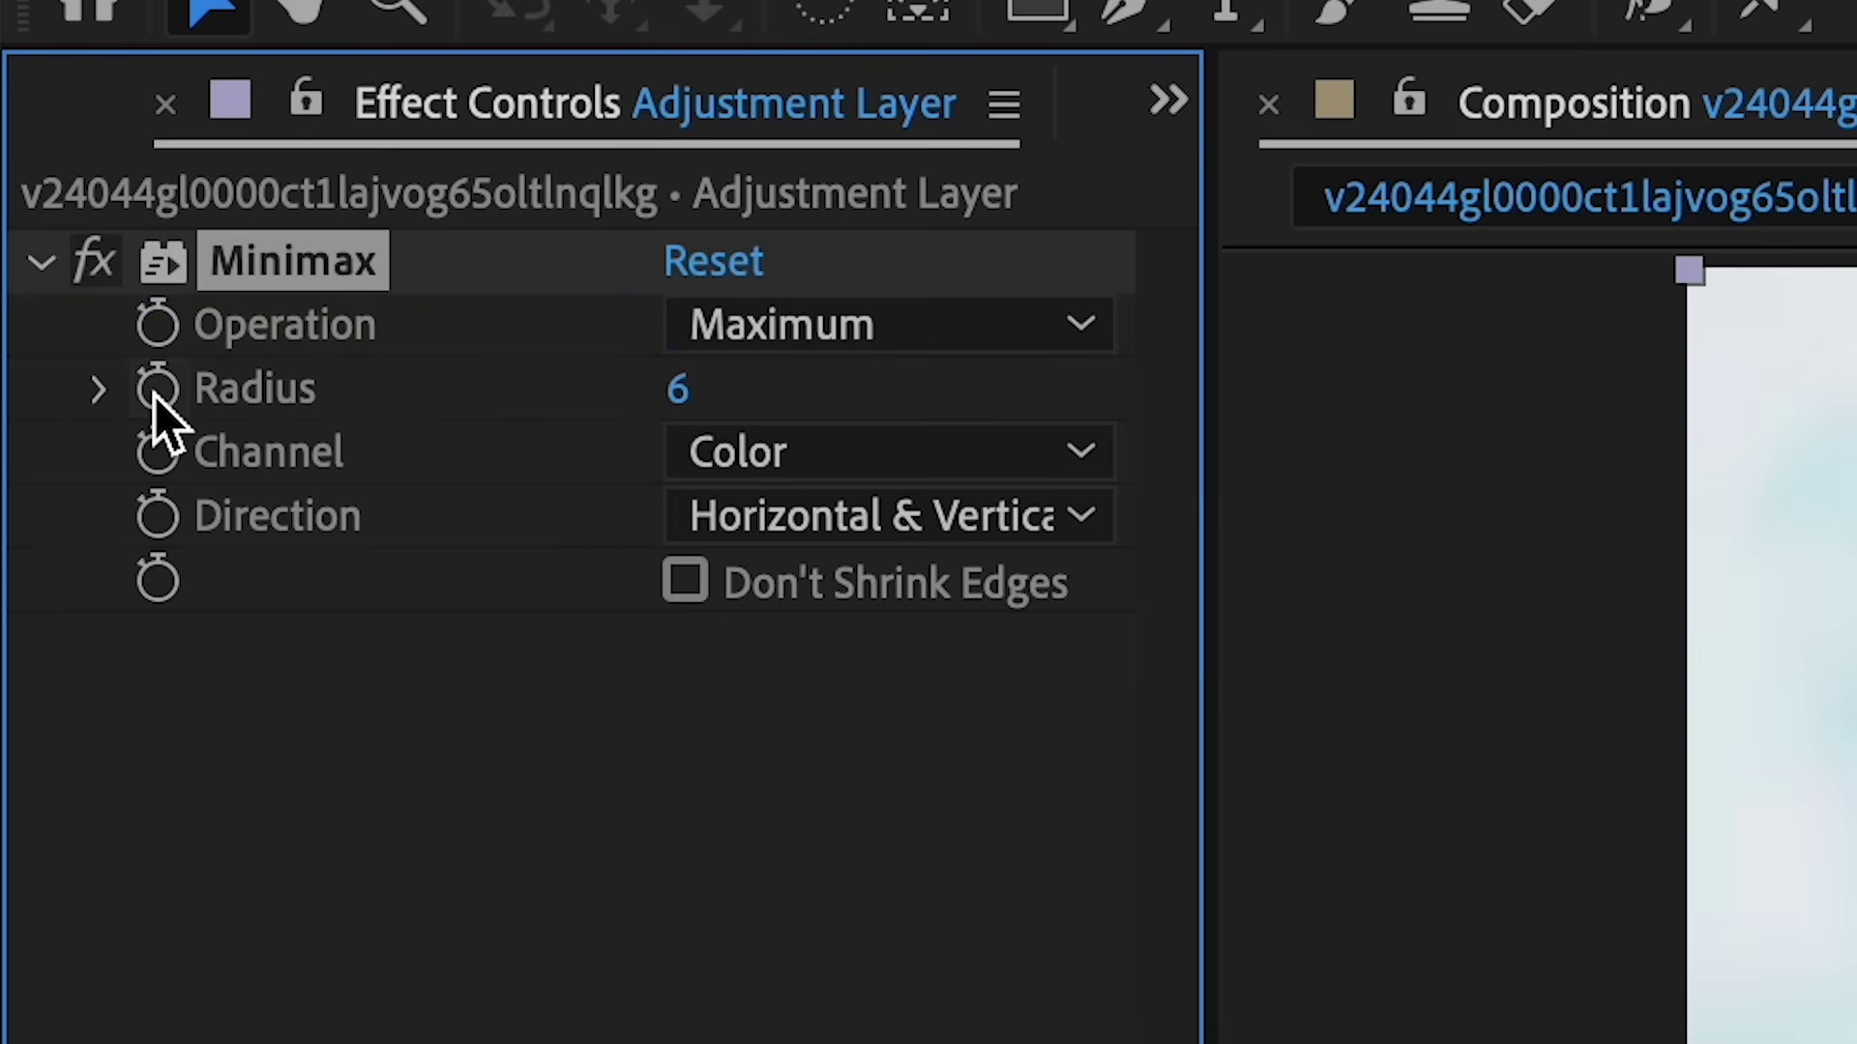
Keyframe the Minimax Radius from 6 at 0:00:00:00 to 0 at 0:00:00:10, and trim the adjustment layer to about 16 frames
{"action": "left_click", "coordinate": [158, 389]}
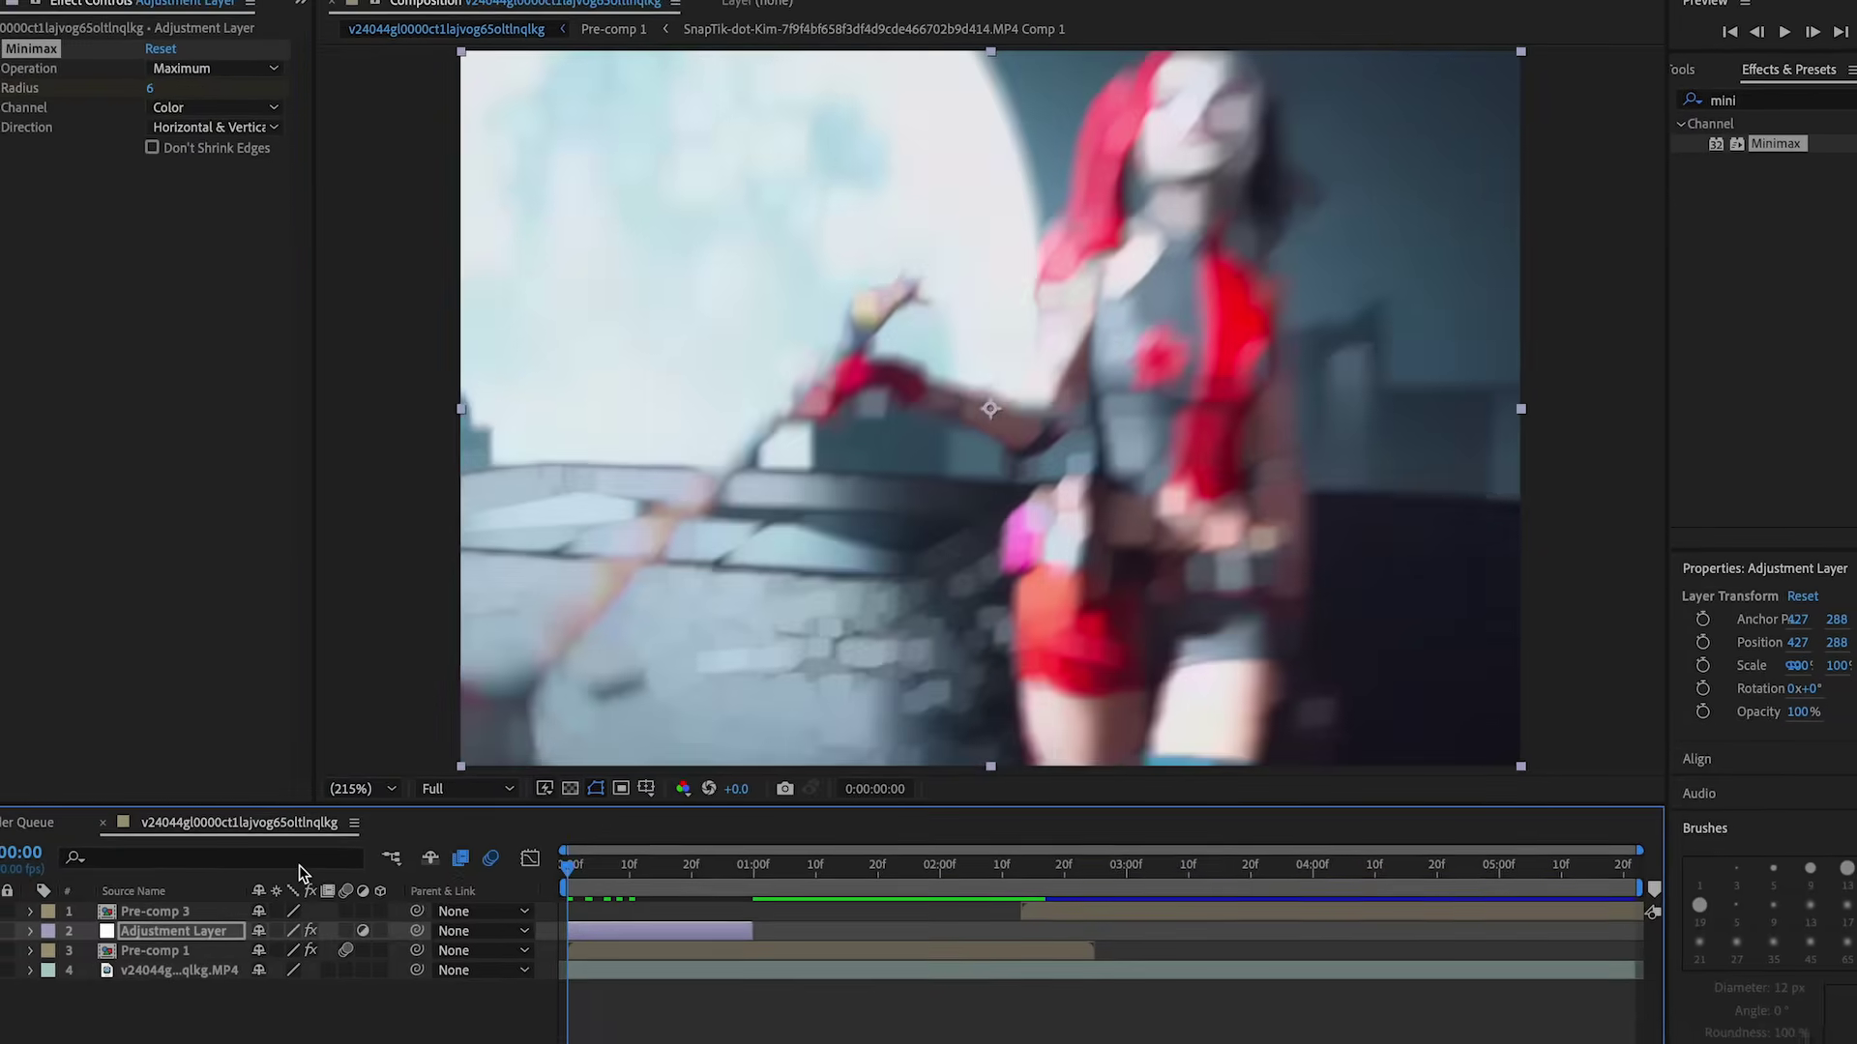
{"action": "left_click_drag", "start_coordinate": [671, 857], "coordinate": [632, 857]}
{"action": "key", "text": "u"}
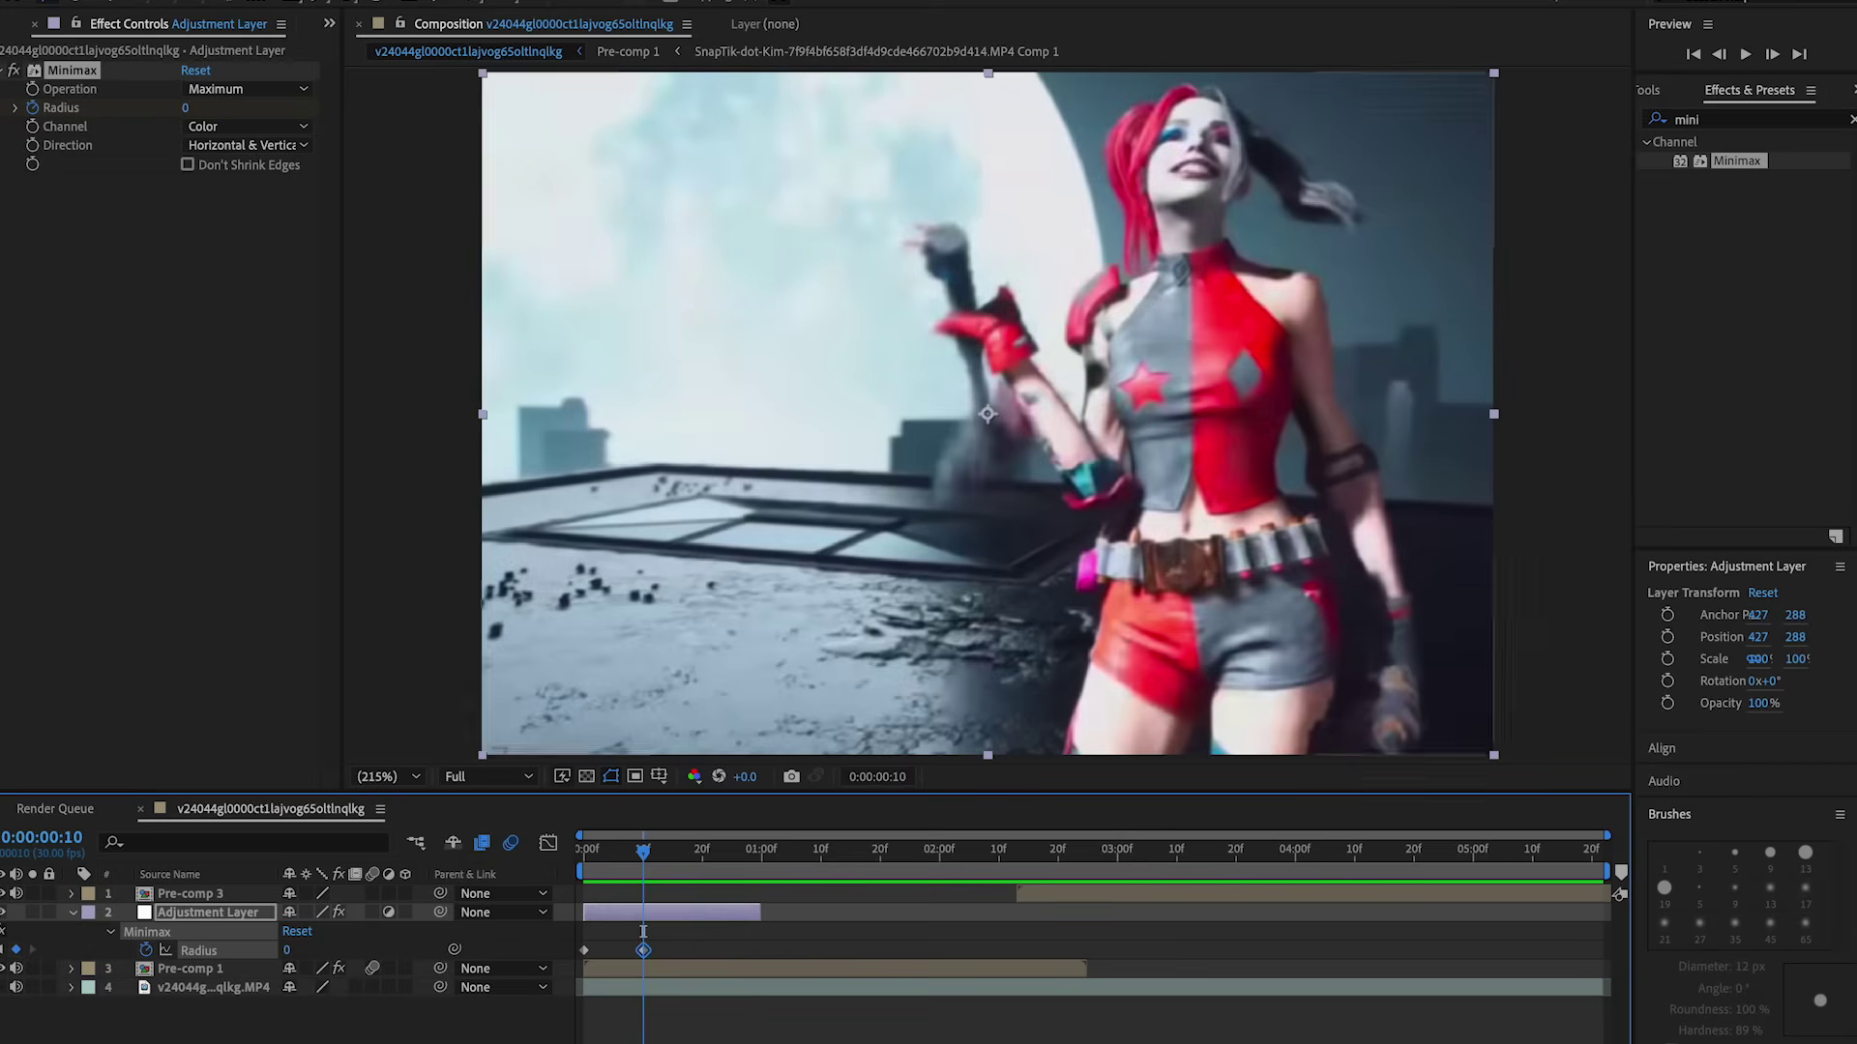
{"action": "key", "text": "space"}
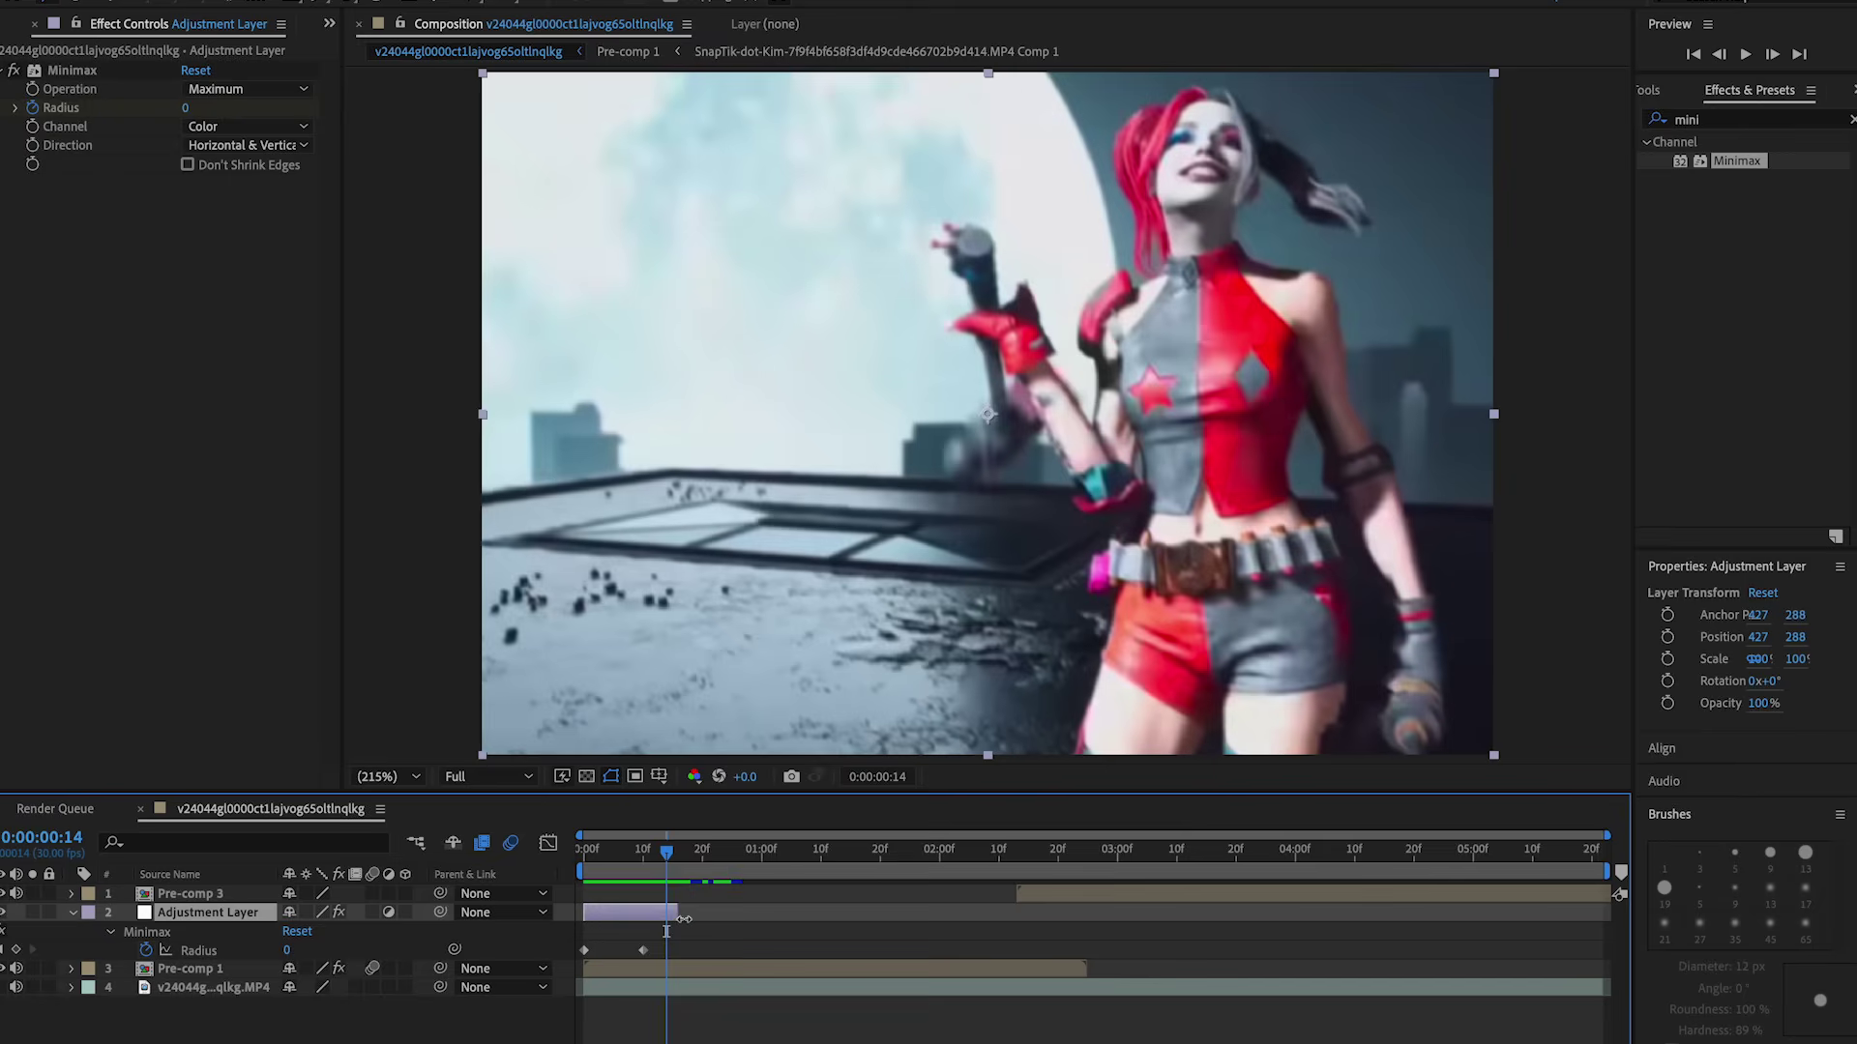
Duplicate the Minimax adjustment layer, start the copy at 0:00:00:16 where the original ends, and preview it
{"action": "key", "text": "ctrl+d"}
{"action": "left_click_drag", "start_coordinate": [643, 914], "coordinate": [730, 918]}
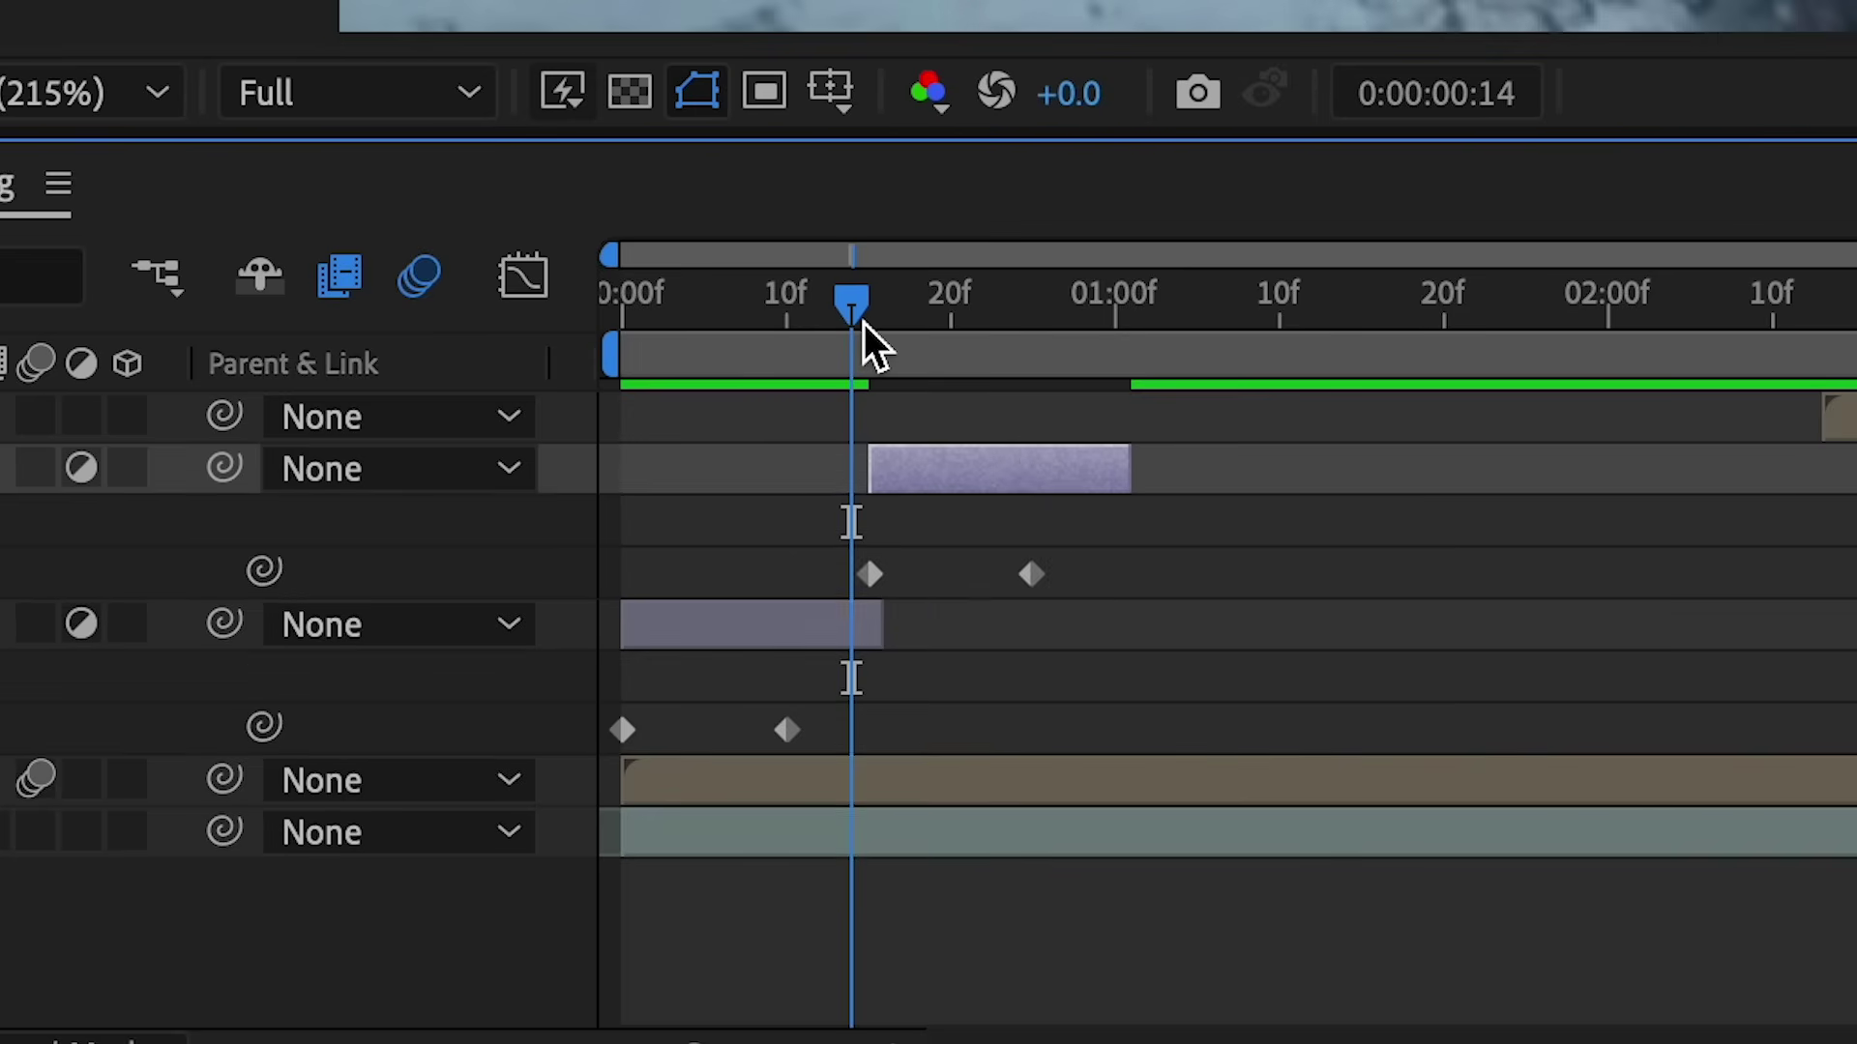
{"action": "mouse_move", "coordinate": [888, 326]}
{"action": "left_mouse_down"}
{"action": "mouse_move", "coordinate": [919, 326]}
{"action": "mouse_move", "coordinate": [898, 329]}
{"action": "left_mouse_up"}
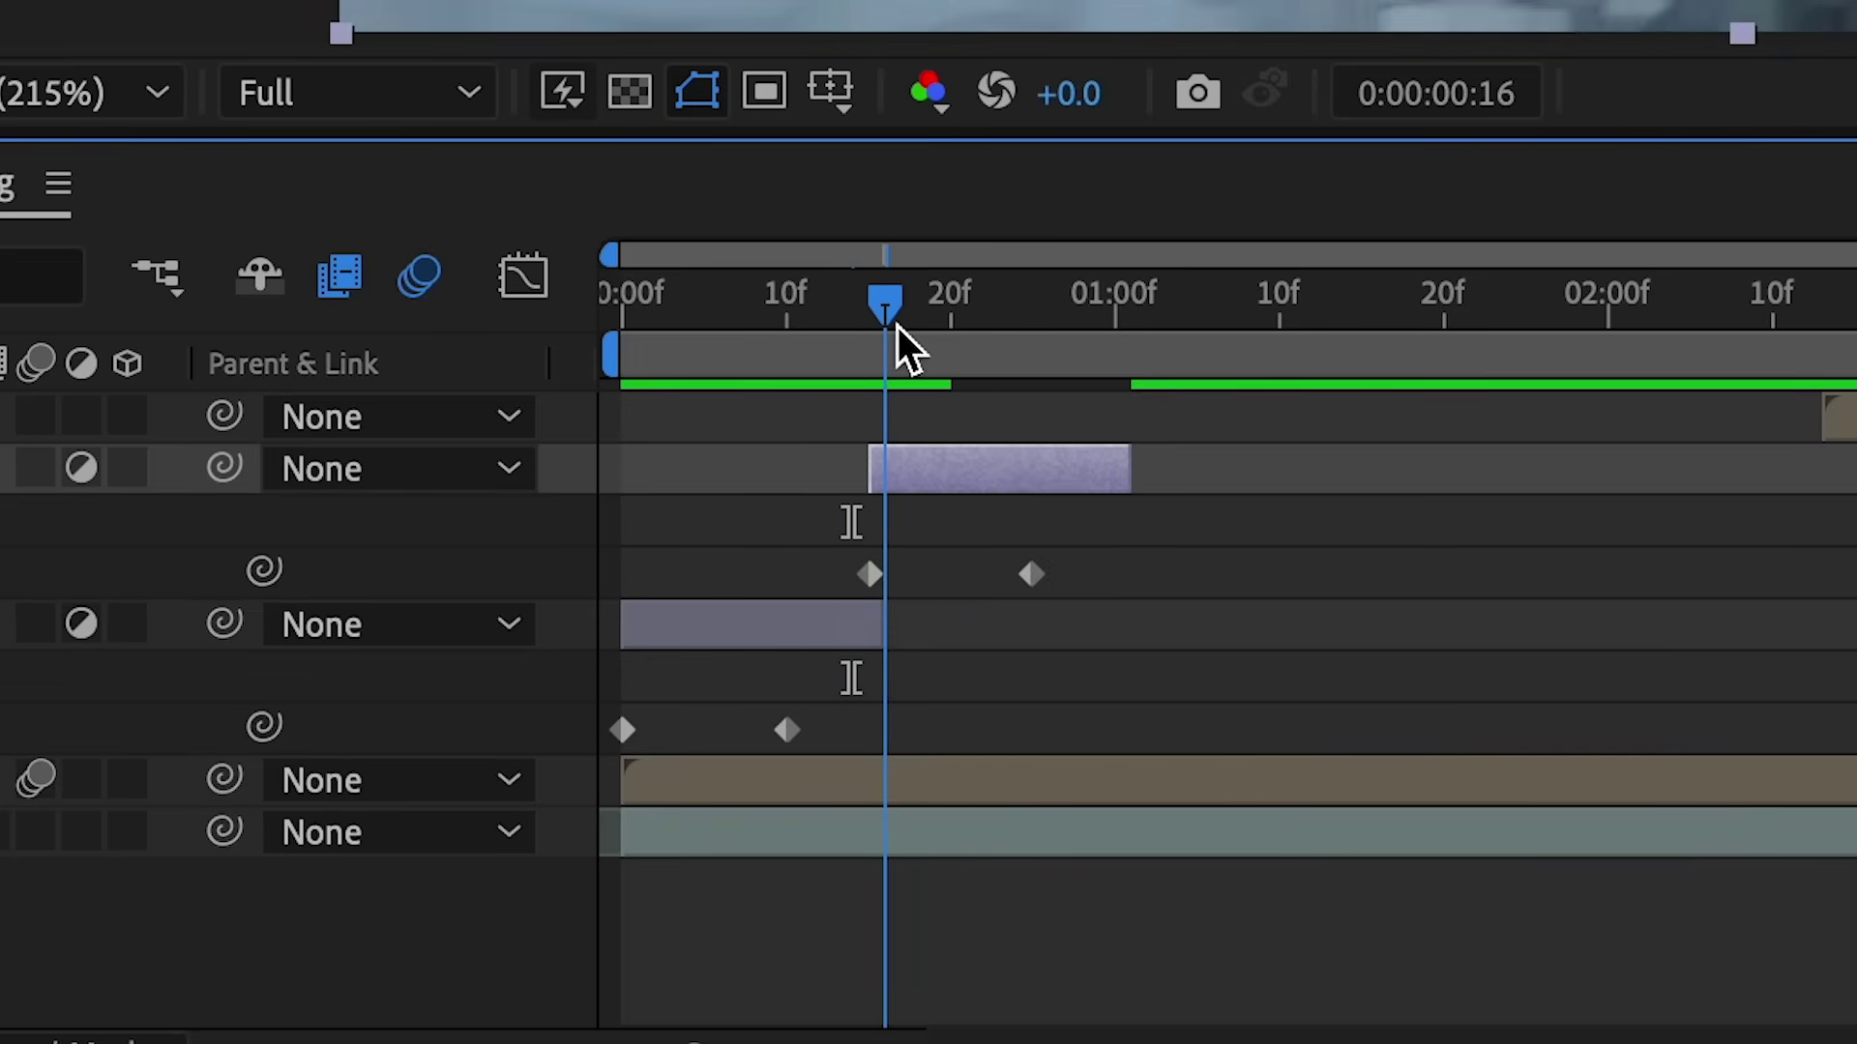
{"action": "key", "text": "space"}
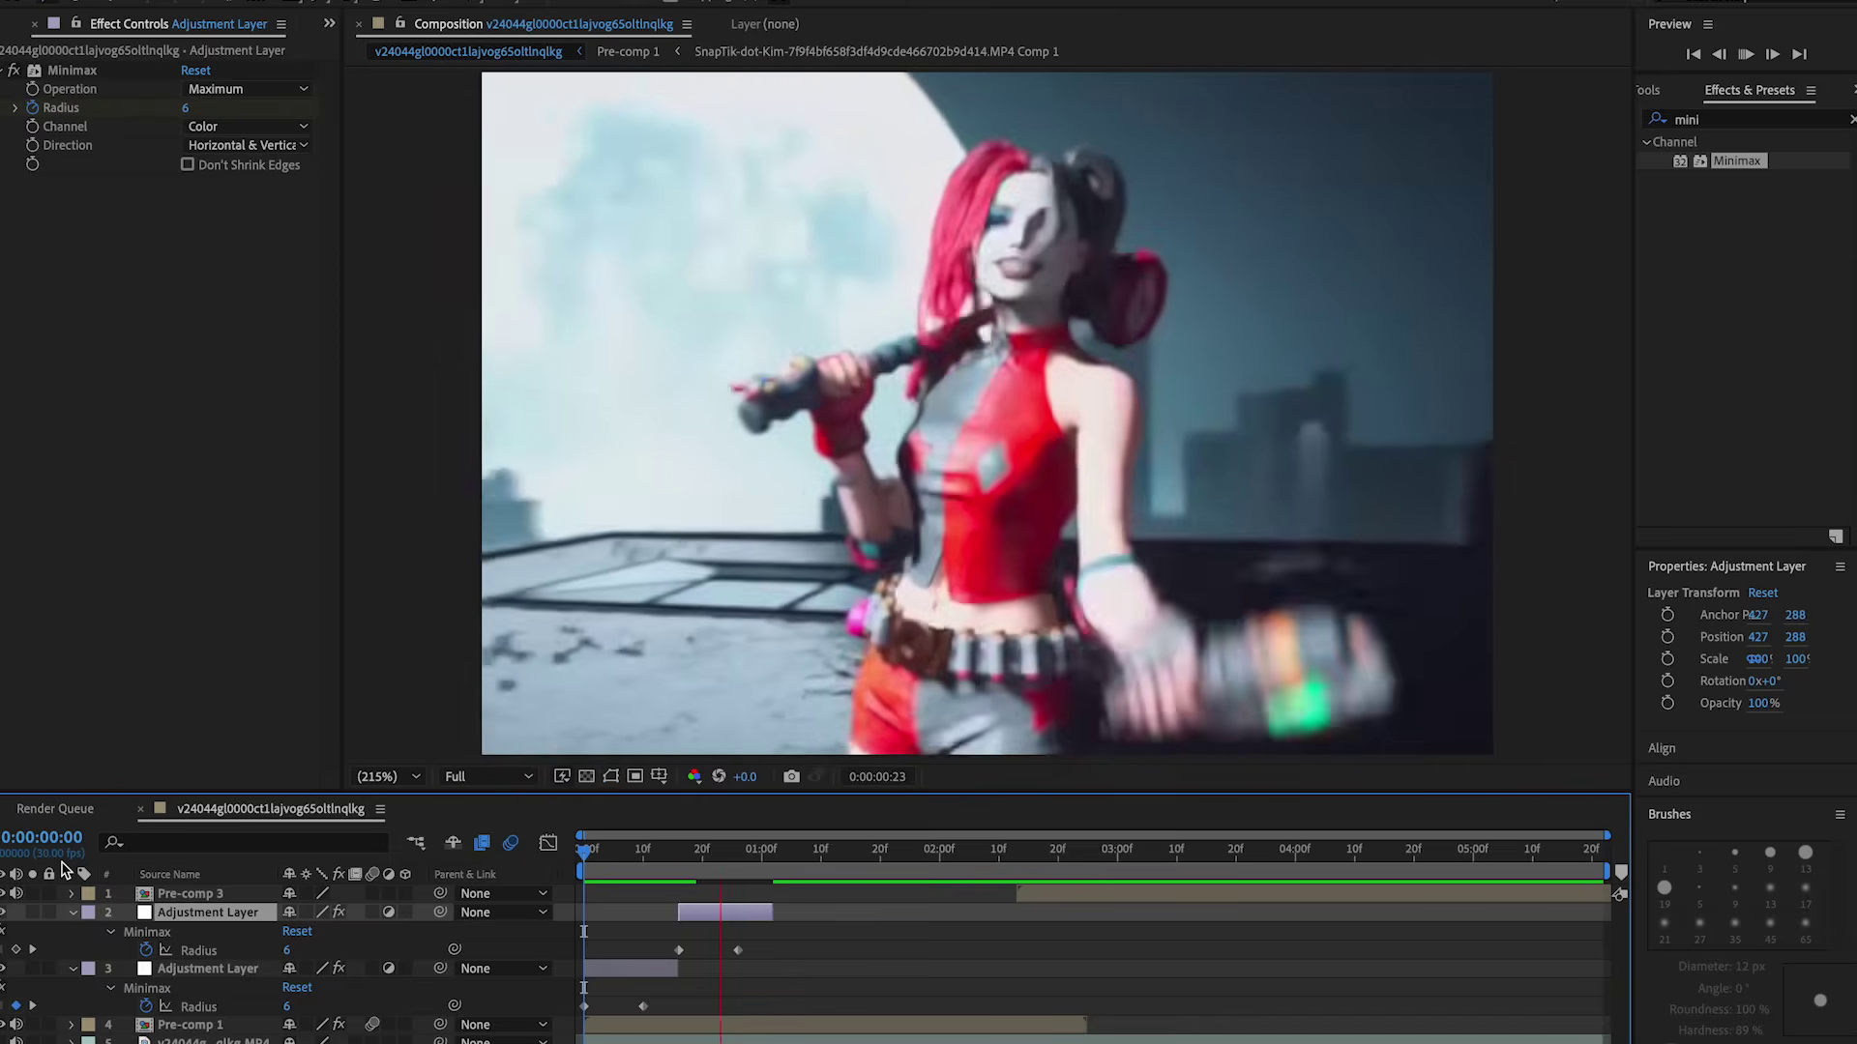
{"action": "key", "text": "space"}
Add two more copies of the Minimax adjustment layer starting at about 0:00:01:22 and 0:00:02:05, and preview the sequence
{"action": "key", "text": "ctrl+d"}
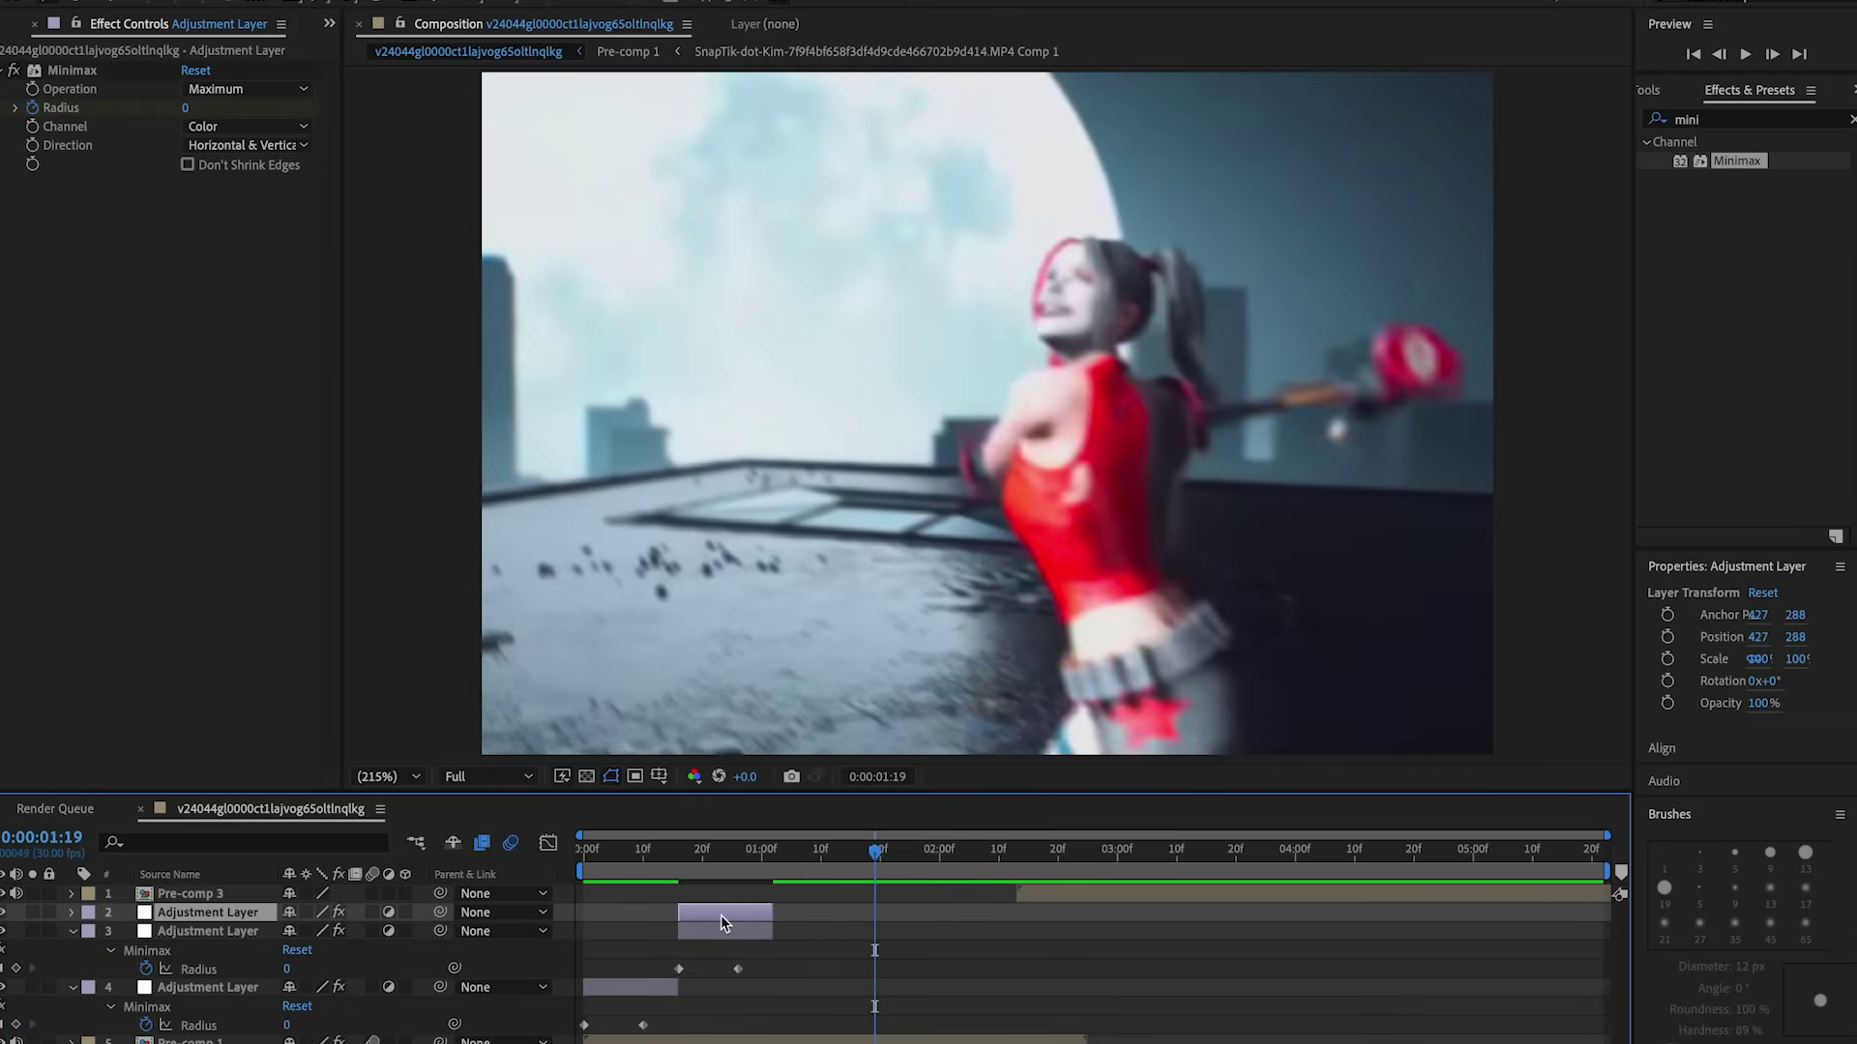
{"action": "left_click_drag", "start_coordinate": [855, 922], "coordinate": [904, 926]}
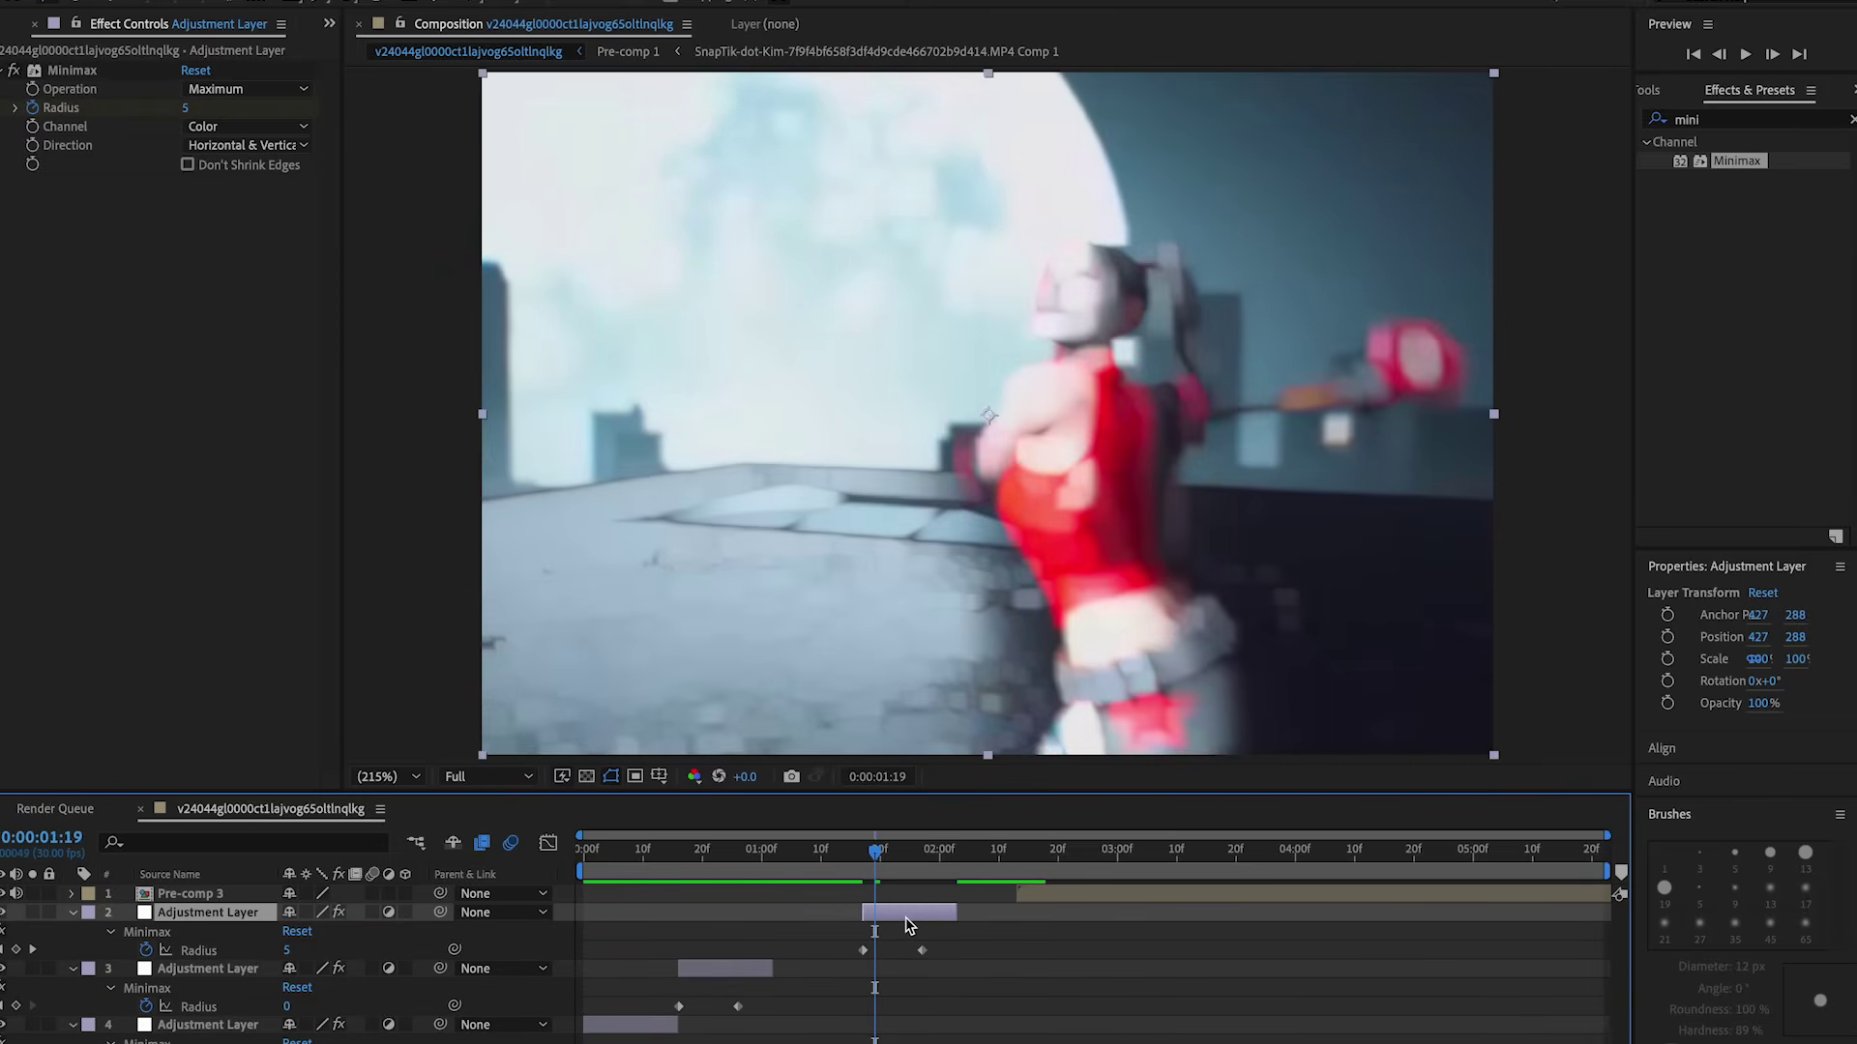
{"action": "left_click_drag", "start_coordinate": [876, 857], "coordinate": [954, 859]}
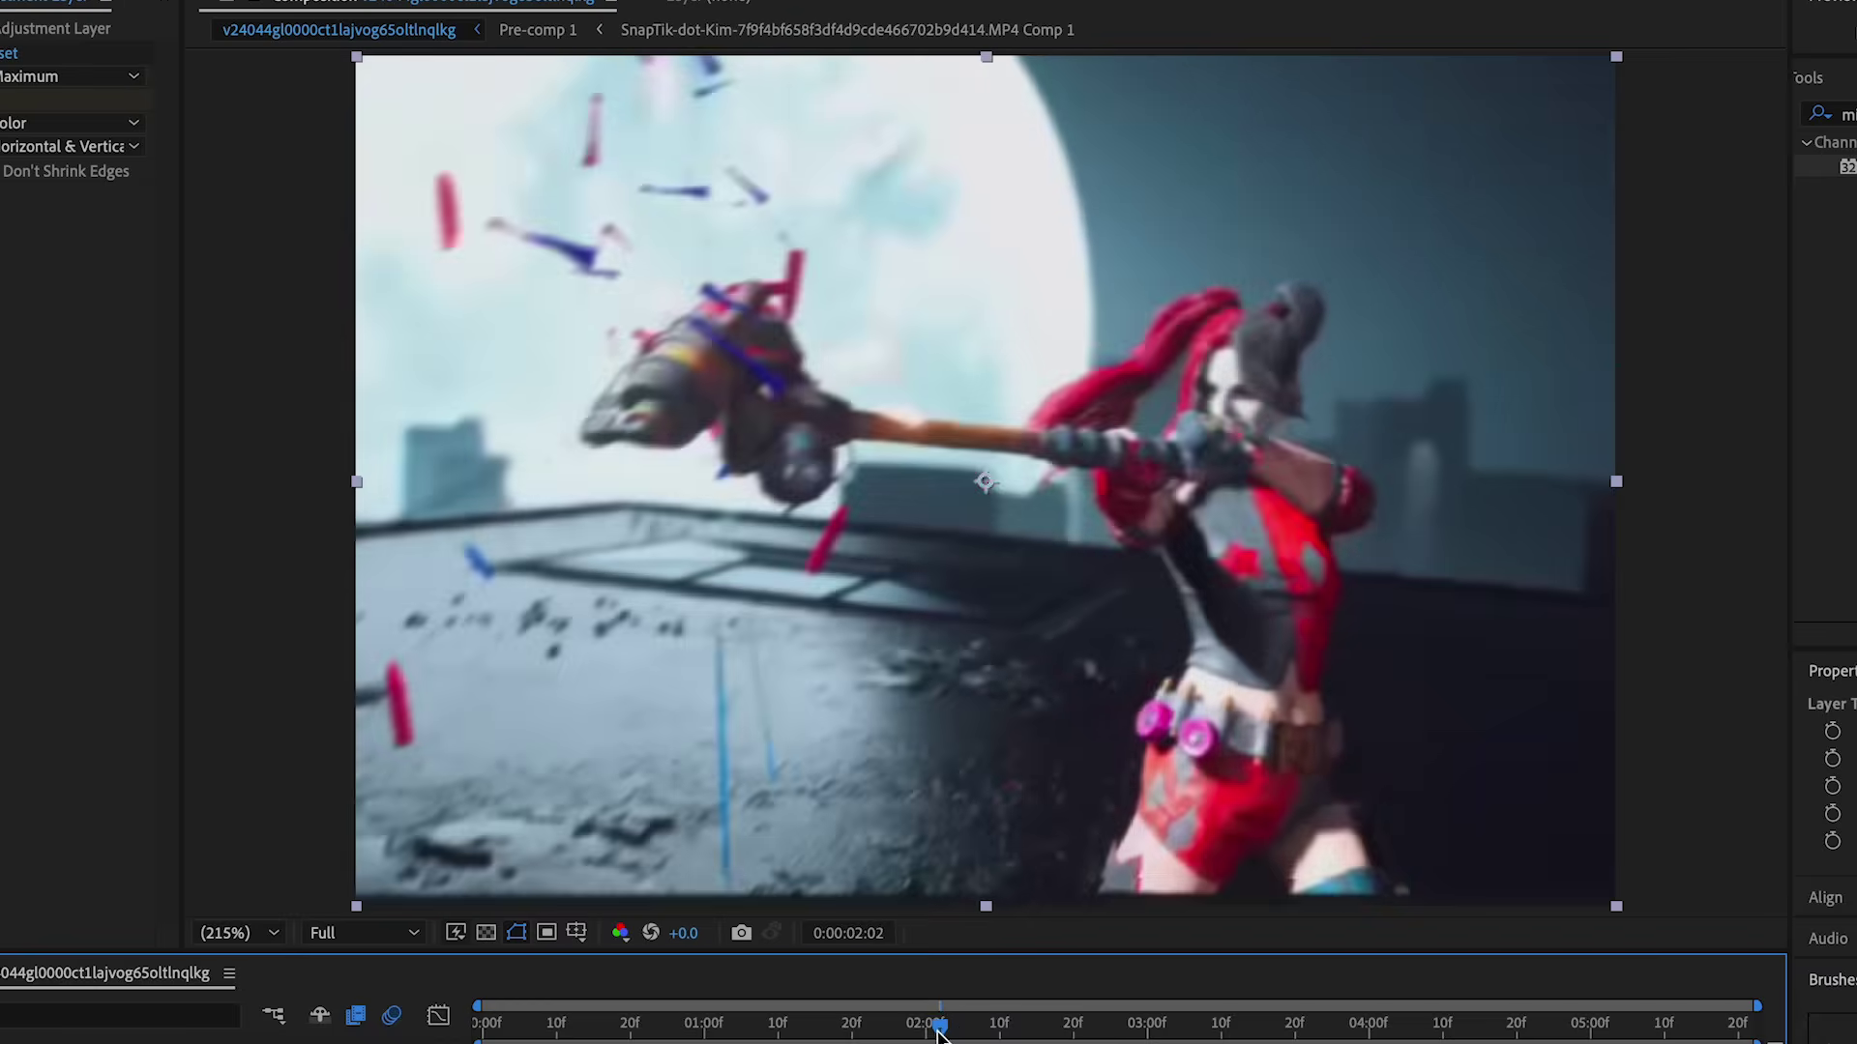
{"action": "left_click_drag", "start_coordinate": [938, 1033], "coordinate": [965, 1031]}
{"action": "key", "text": "space"}
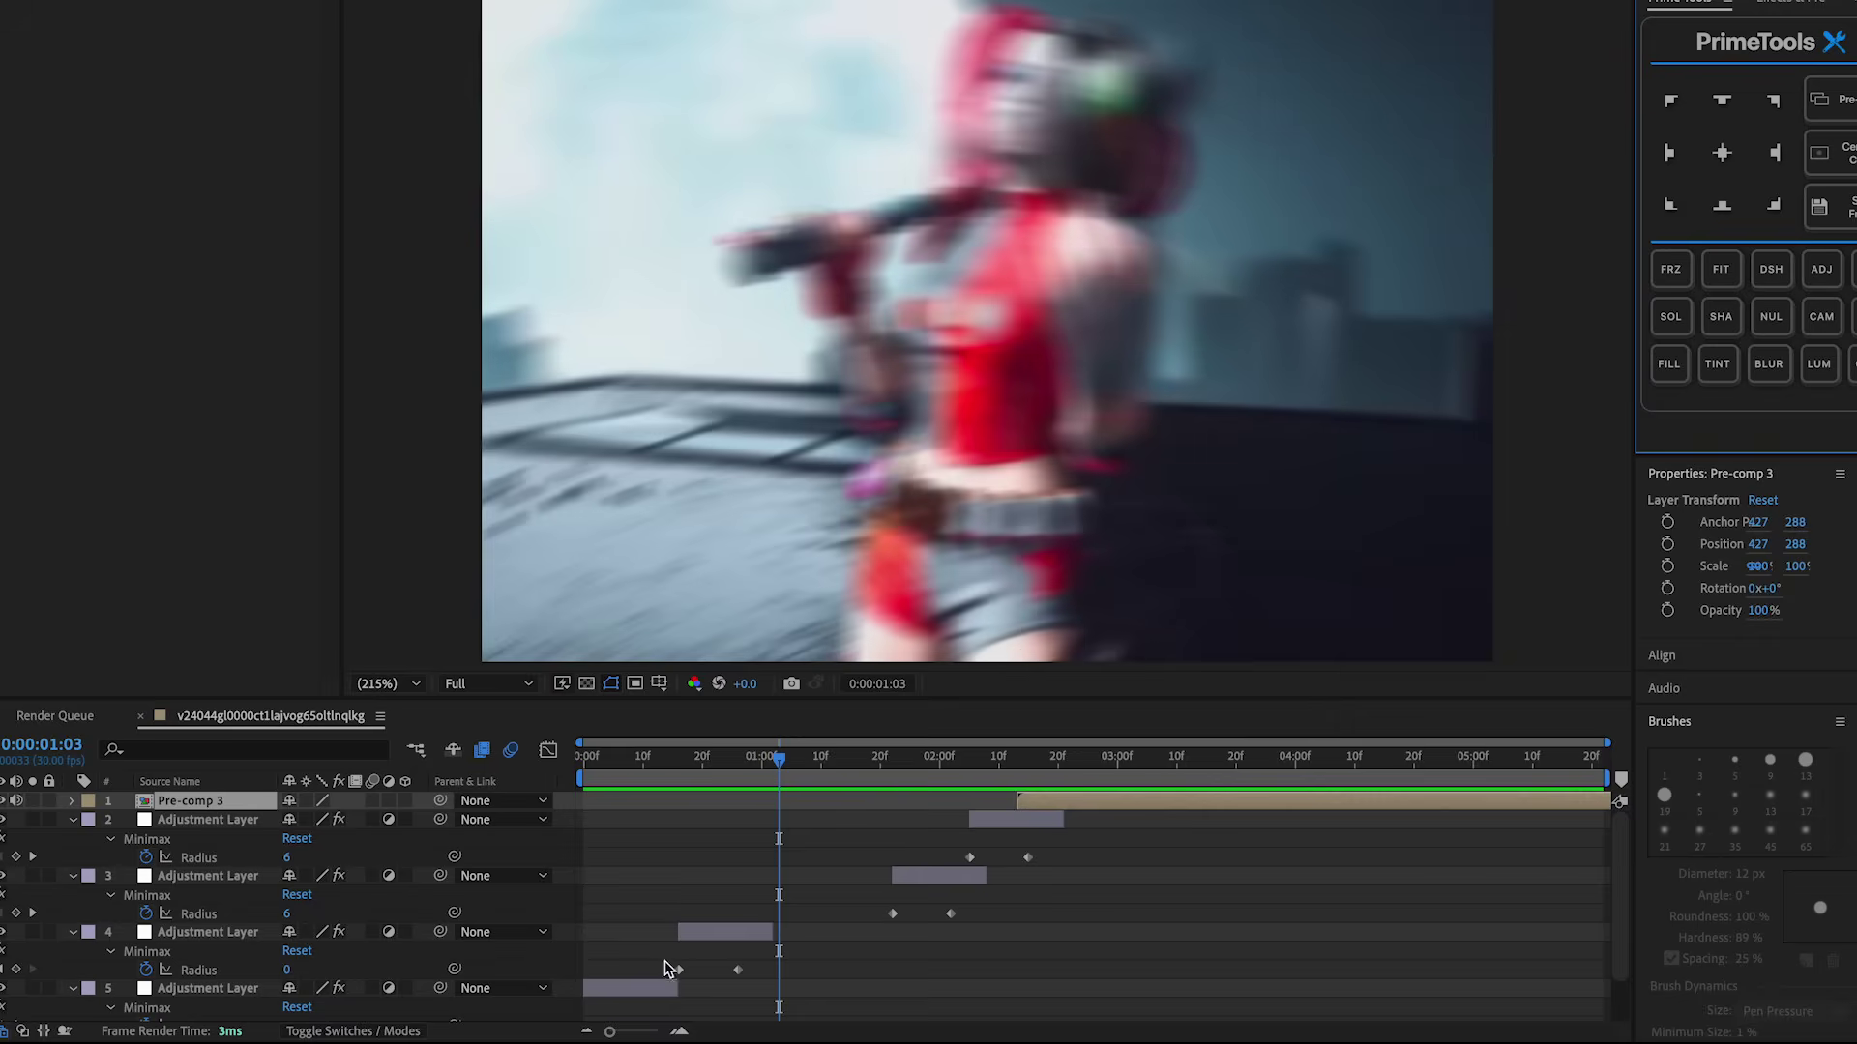
Add an adjustment layer above the first Minimax layer and keyframe an Exposure effect on it from 1.08 at 0:00:00:00 down to 0
{"action": "left_click", "coordinate": [636, 1010]}
{"action": "left_click", "coordinate": [630, 988]}
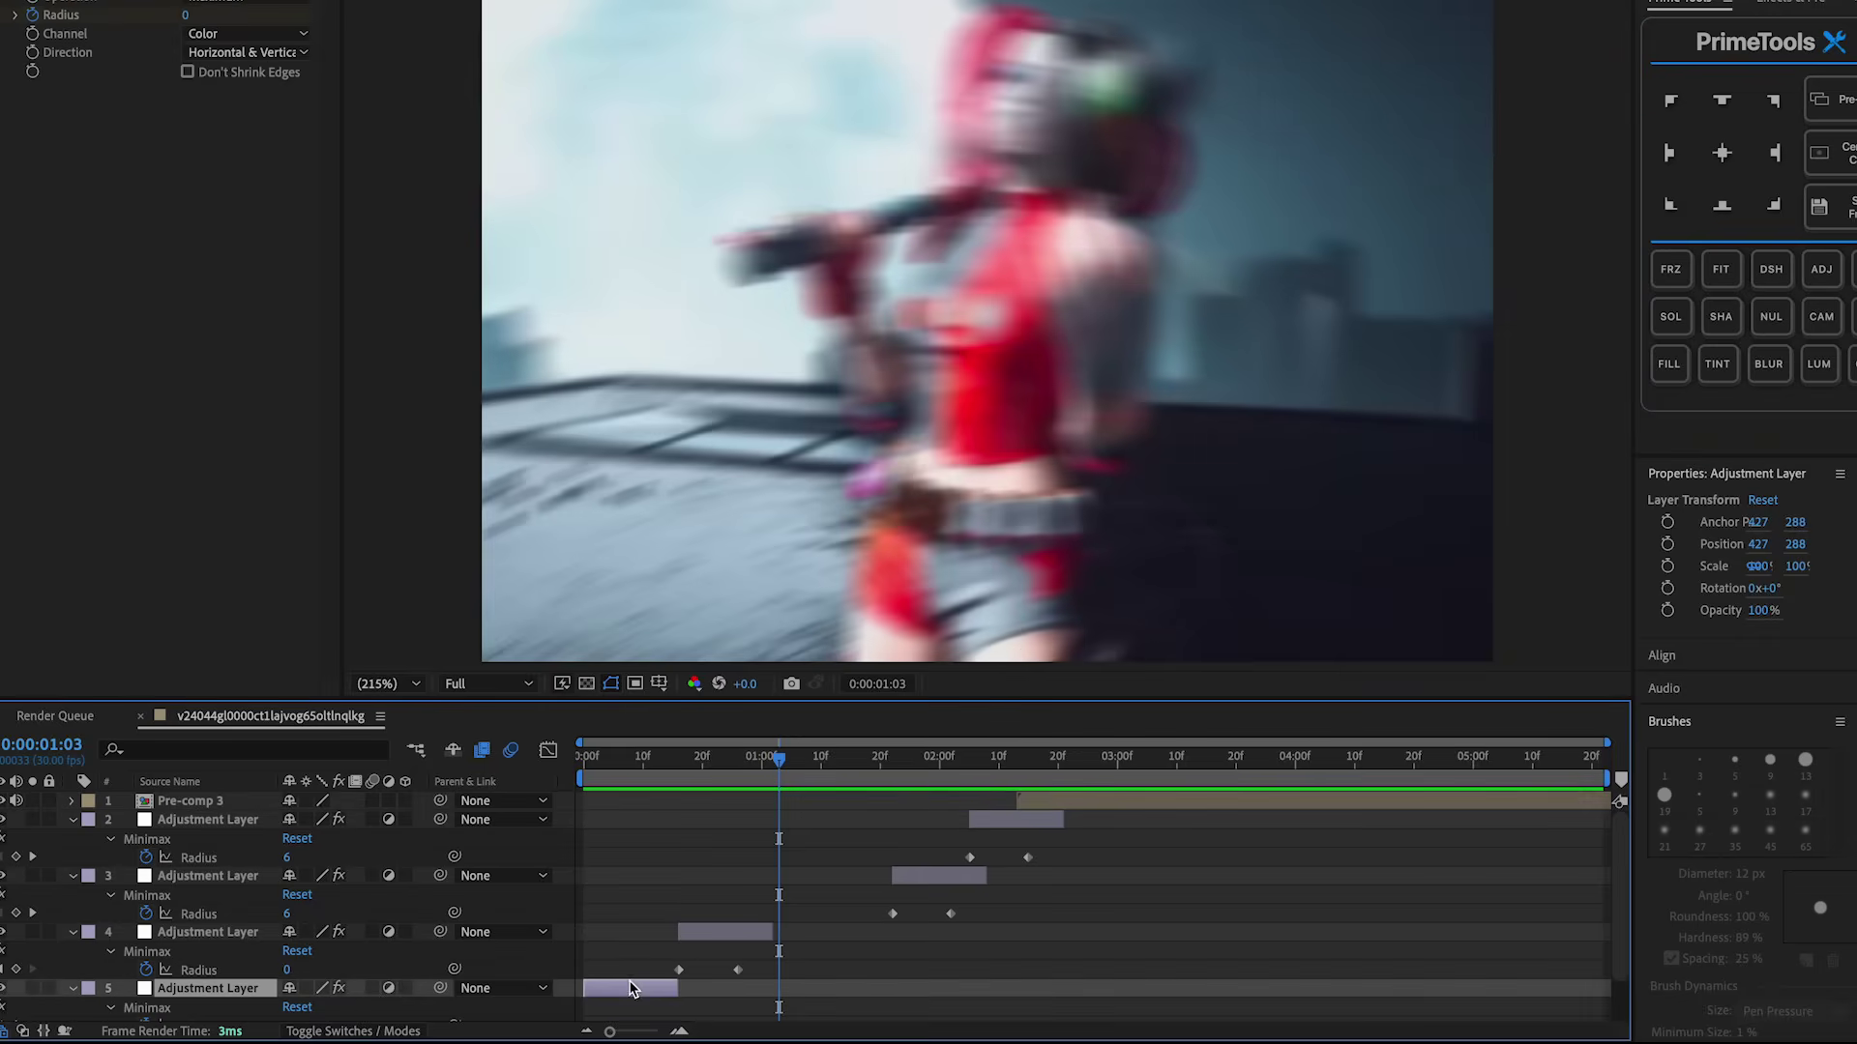
{"action": "left_click", "coordinate": [626, 770]}
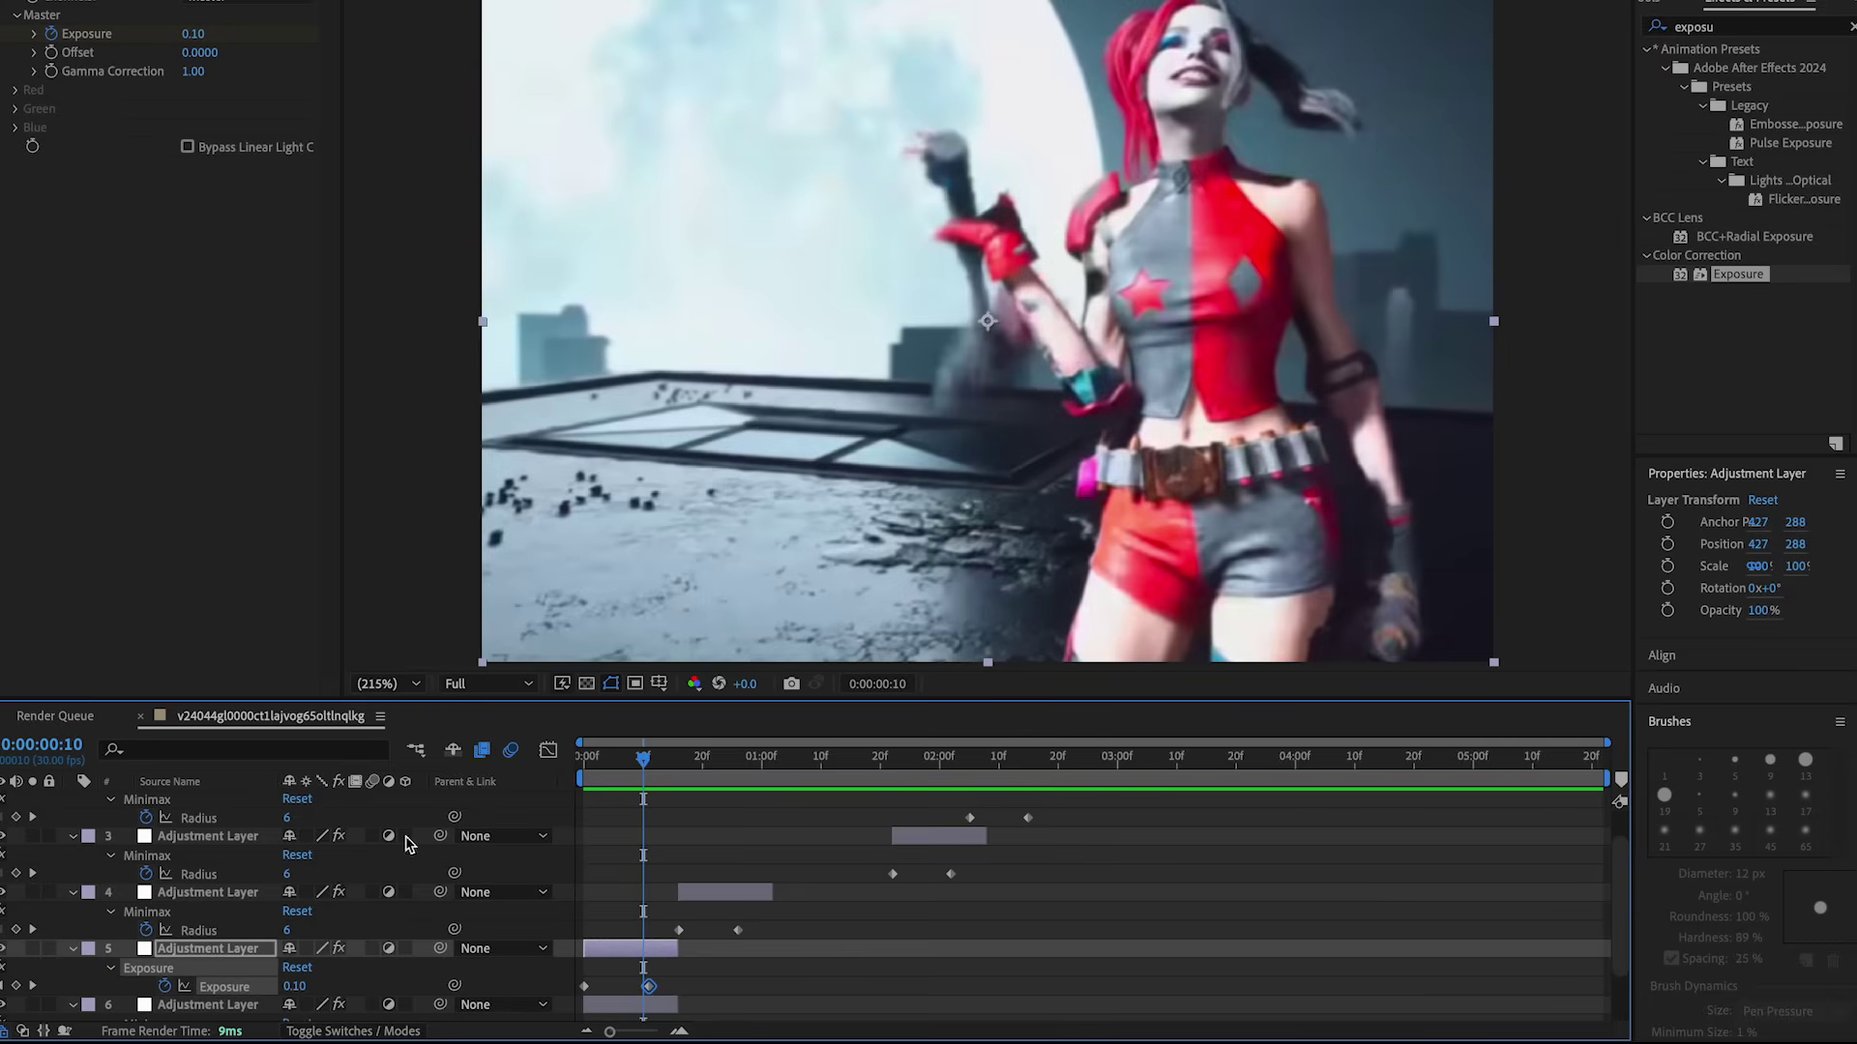
Ease the Exposure keyframes, retime them to 0:00:00:04 and 0:00:00:15, and add an eased keyframe at 0:00:00:00
{"action": "left_click", "coordinate": [596, 996]}
{"action": "left_click", "coordinate": [622, 769]}
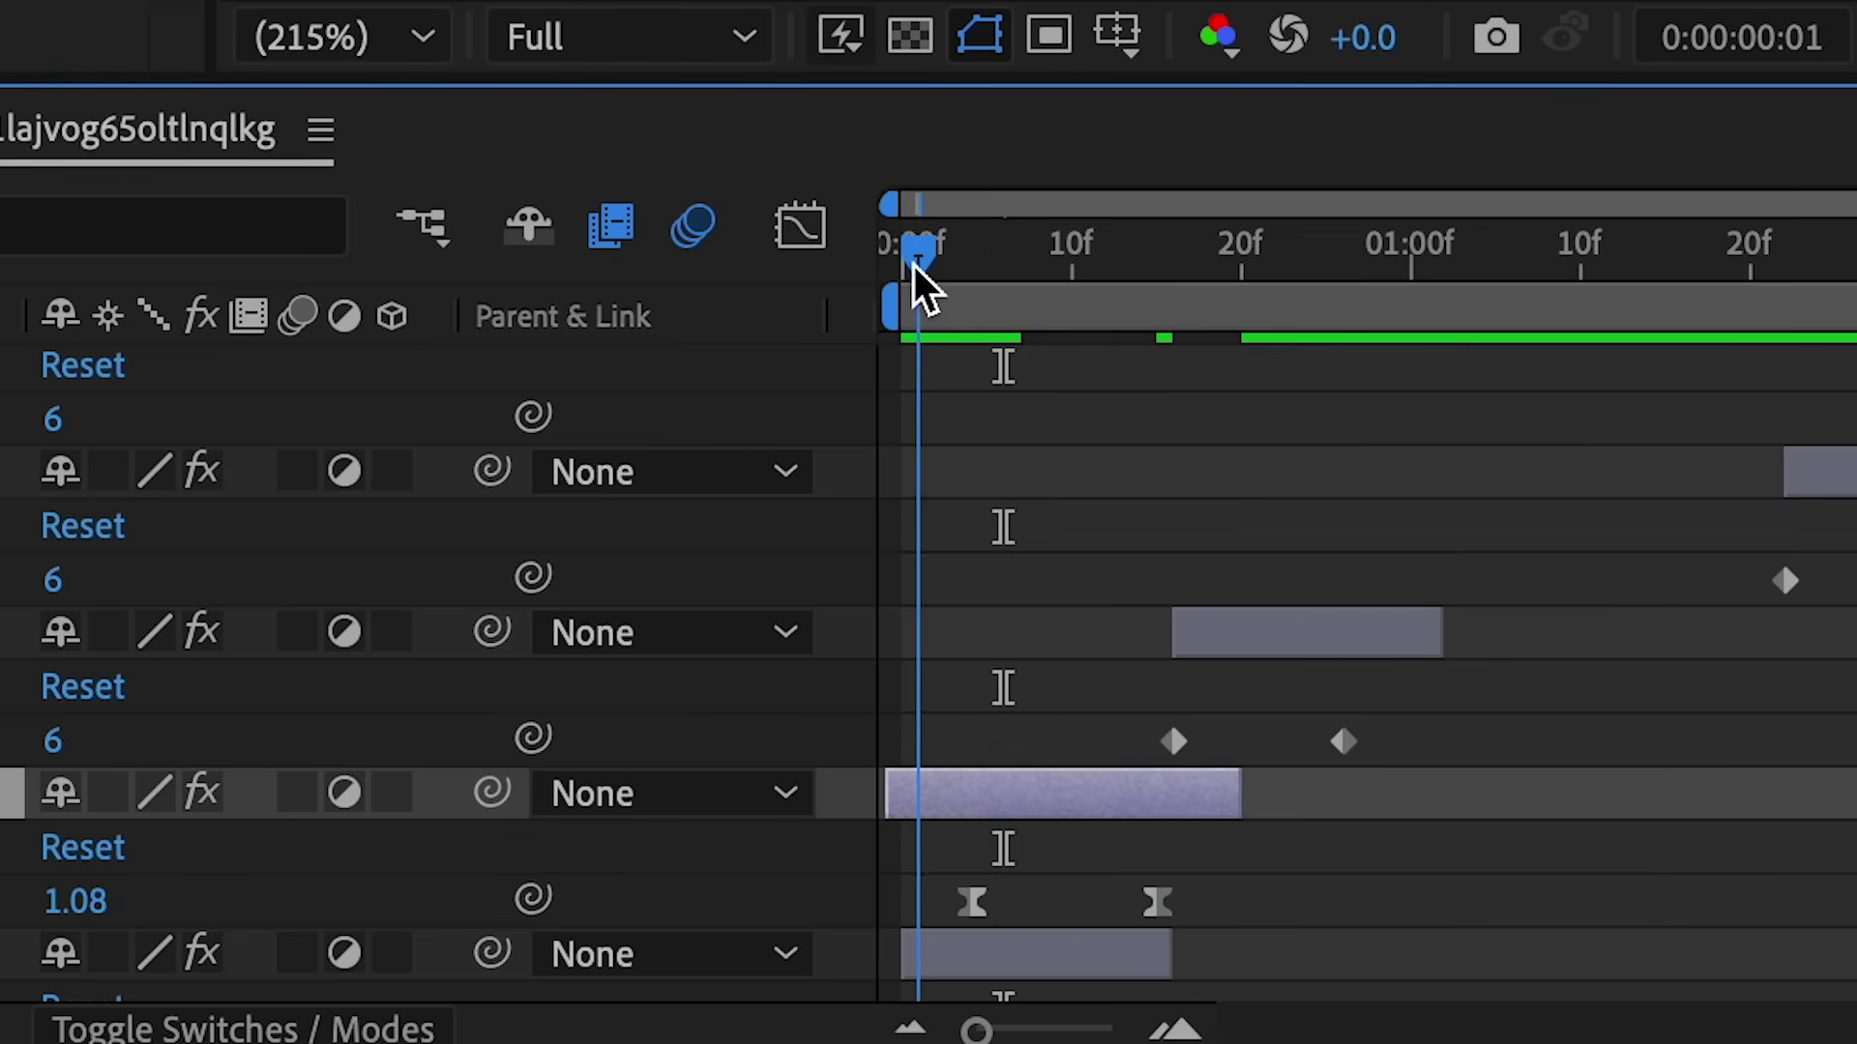
{"action": "left_click", "coordinate": [591, 239]}
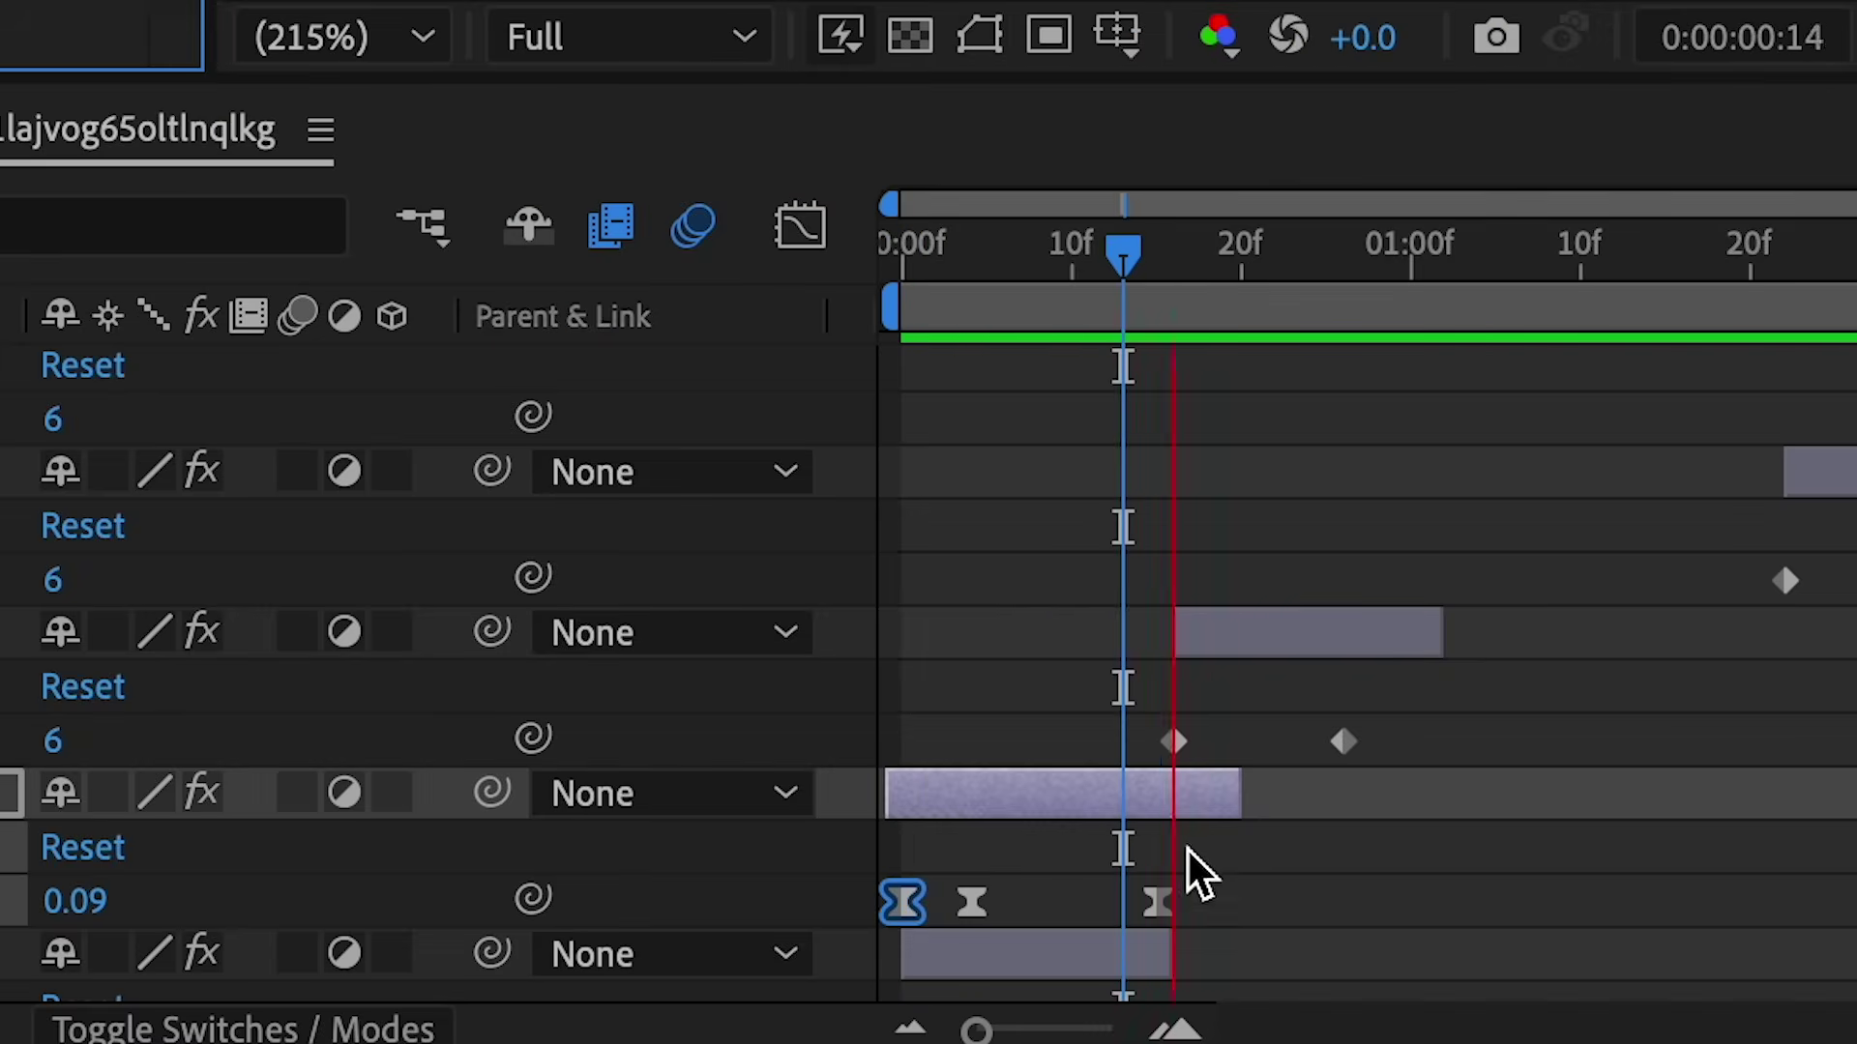
Delete the extra Exposure 2 effect and move the Exposure adjustment layer directly below Pre-comp 3, above the Minimax layers
{"action": "left_click", "coordinate": [1157, 902]}
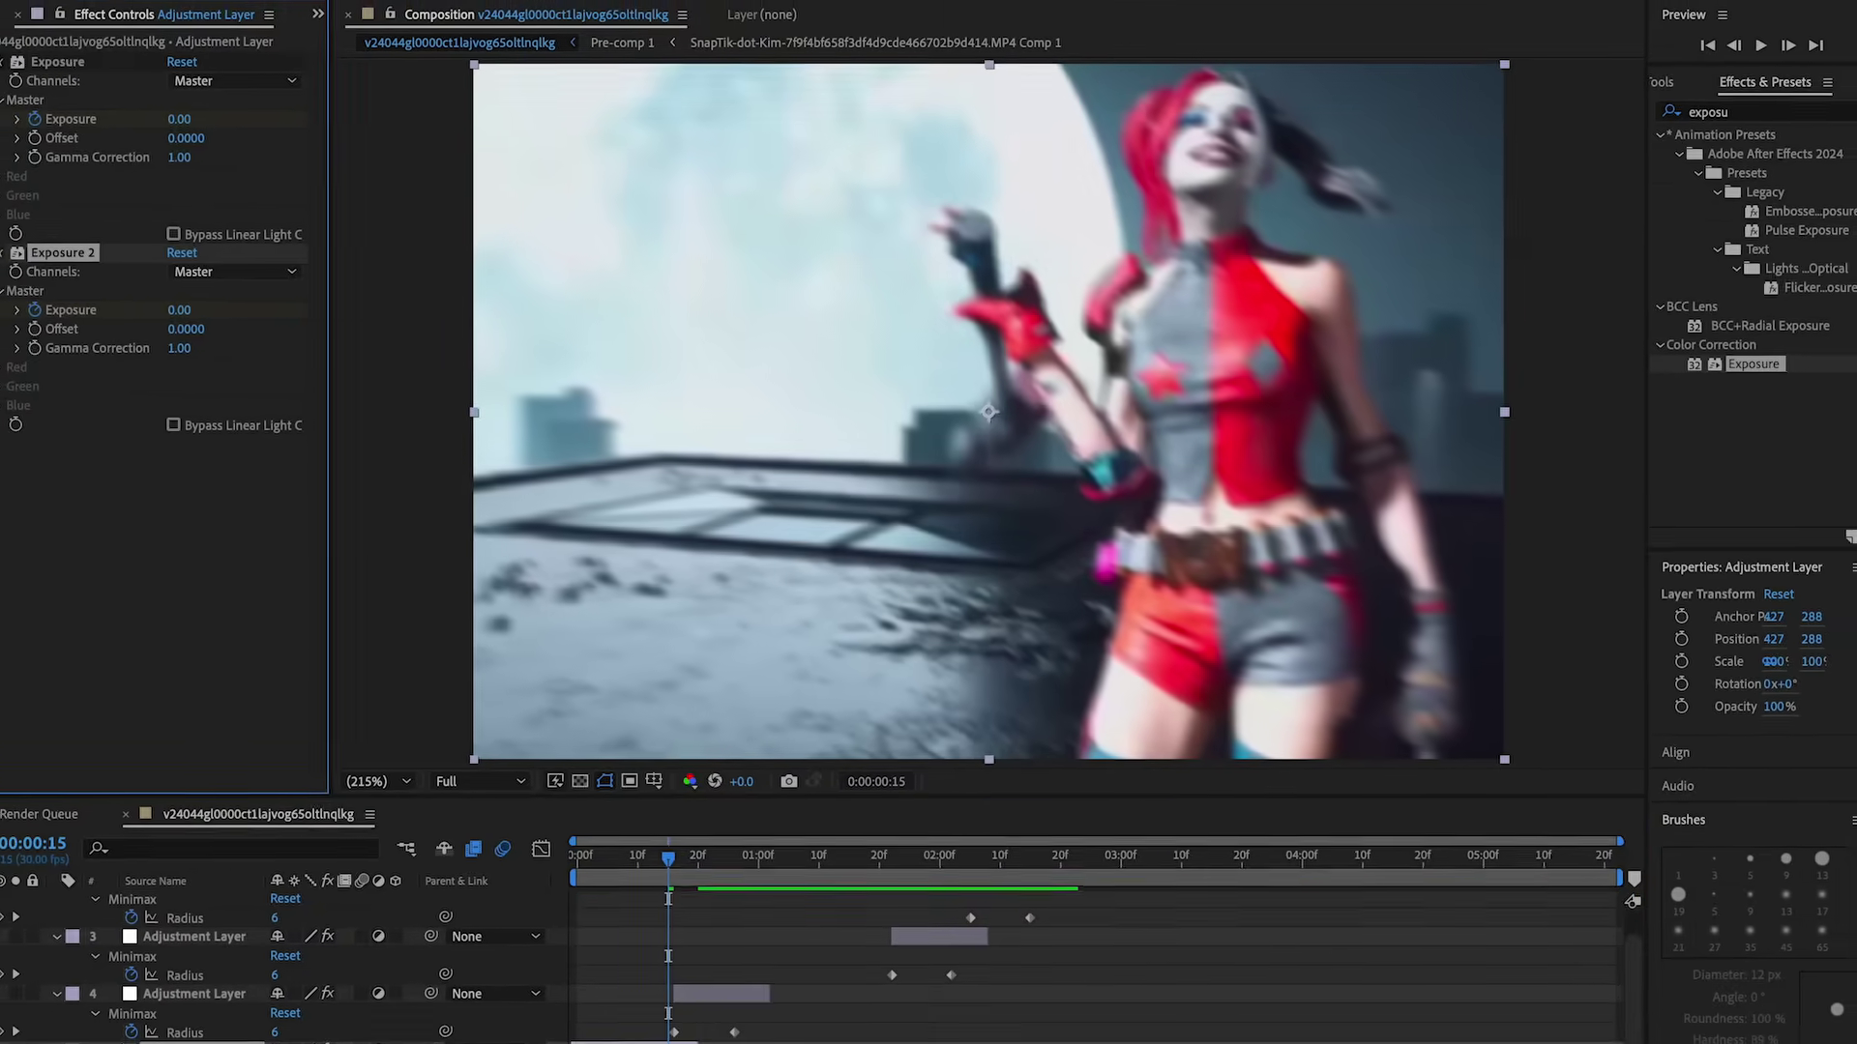
{"action": "key", "text": "Delete"}
{"action": "left_click_drag", "start_coordinate": [204, 1040], "coordinate": [474, 922]}
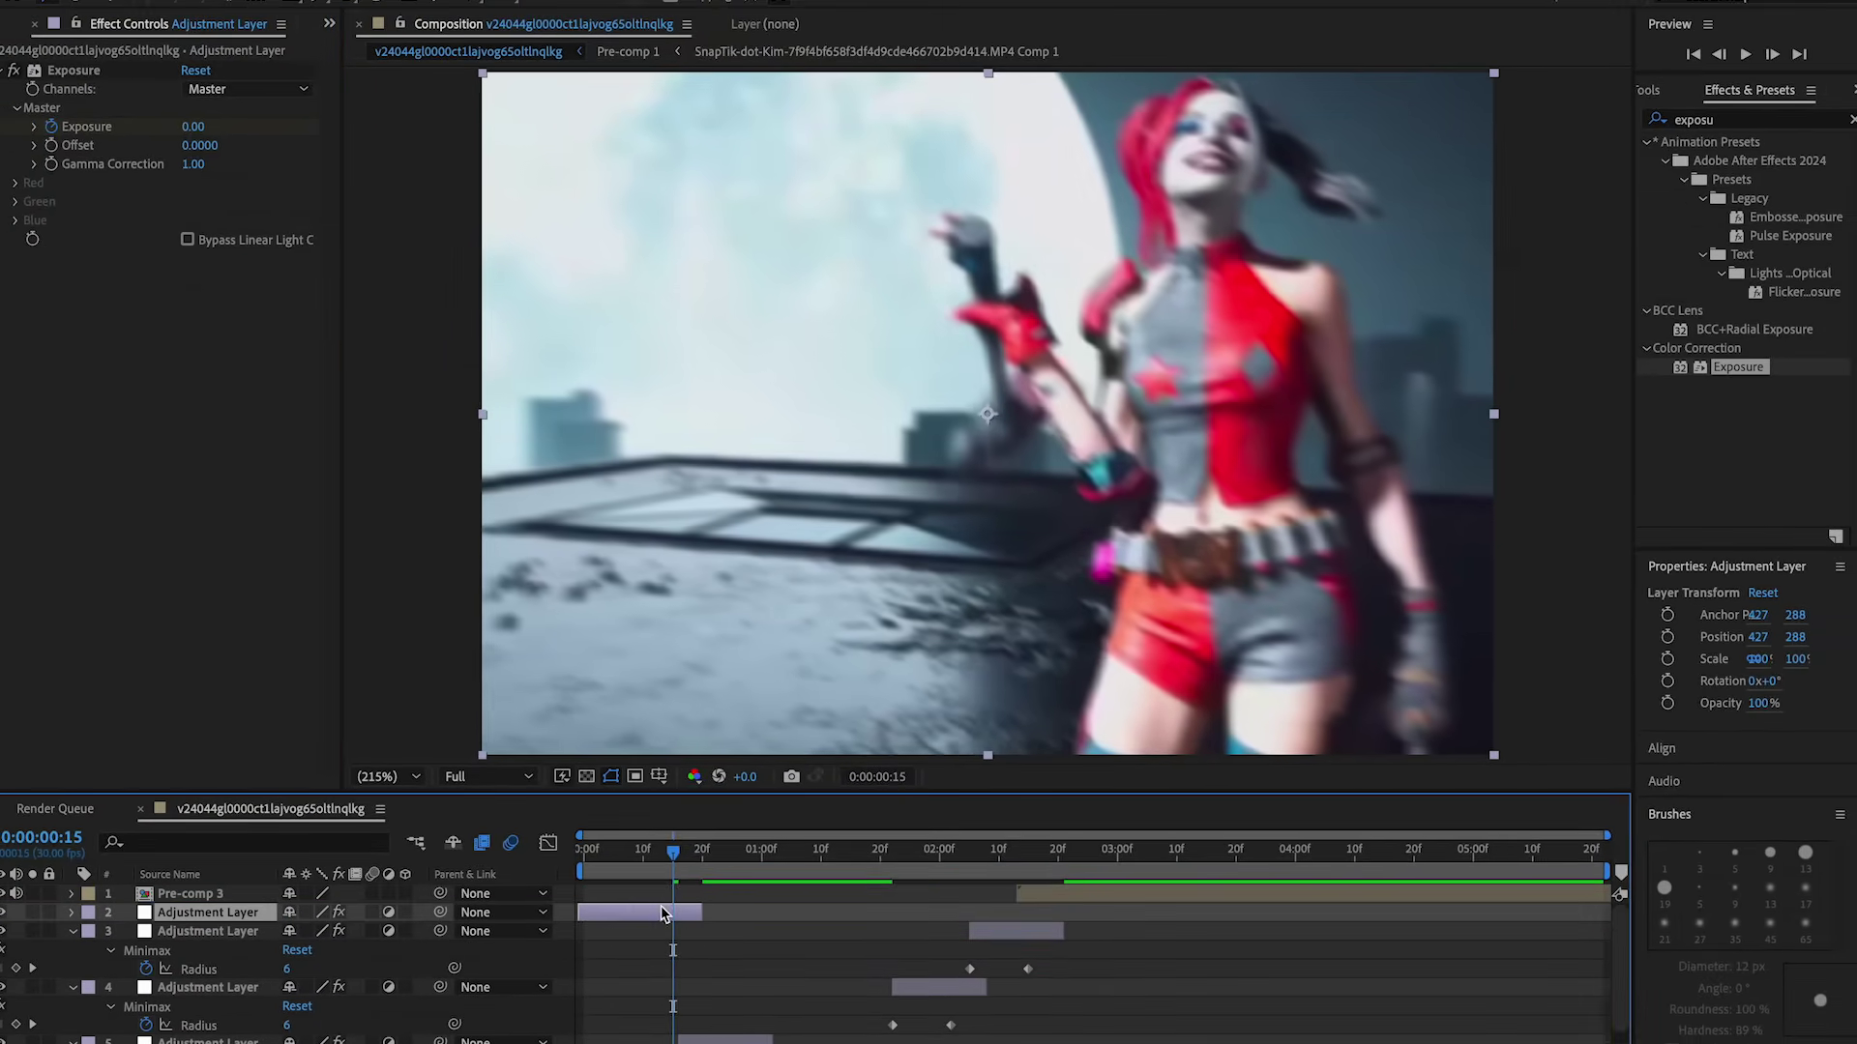
Preview the sequence and shift the Exposure adjustment layer so it starts at about 0:00:01:17
{"action": "key", "text": "space"}
{"action": "left_click_drag", "start_coordinate": [831, 915], "coordinate": [939, 915]}
{"action": "left_click", "coordinate": [109, 125]}
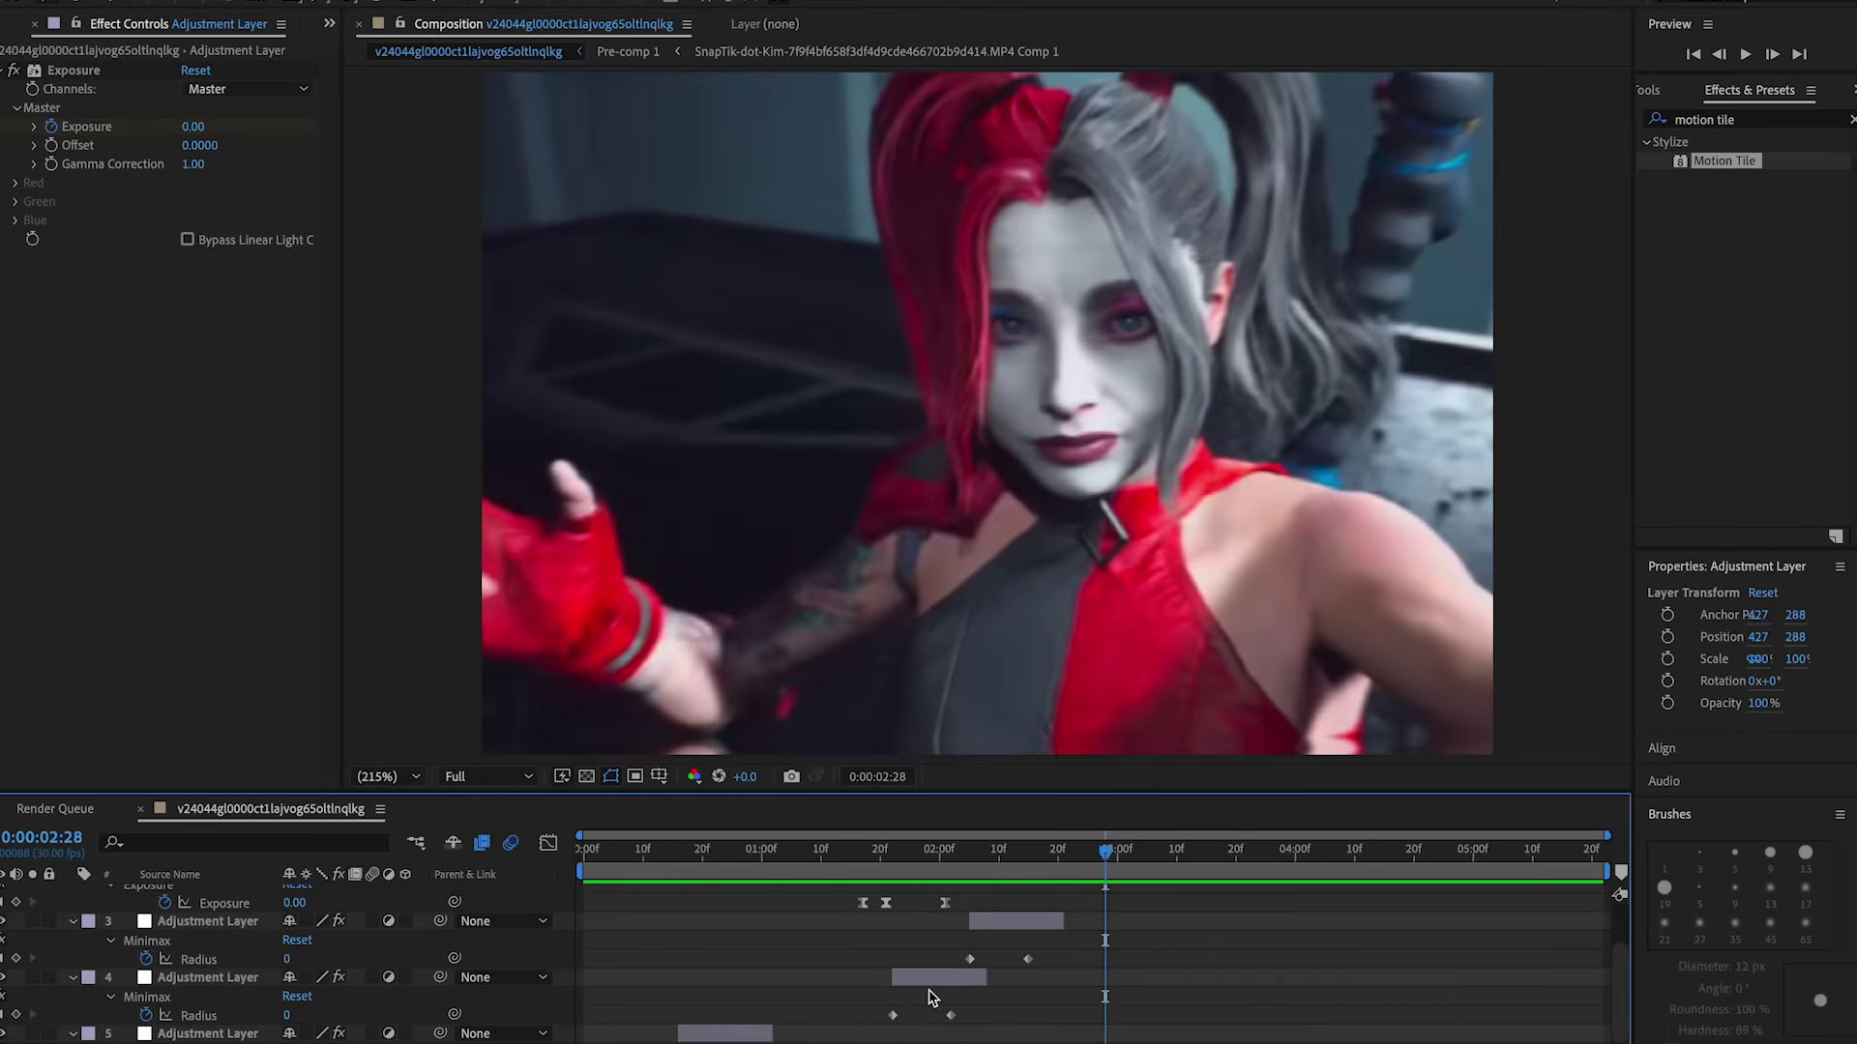
{"action": "left_click", "coordinate": [930, 978]}
{"action": "scroll", "coordinate": [928, 990], "scroll_direction": "up", "scroll_amount": 3}
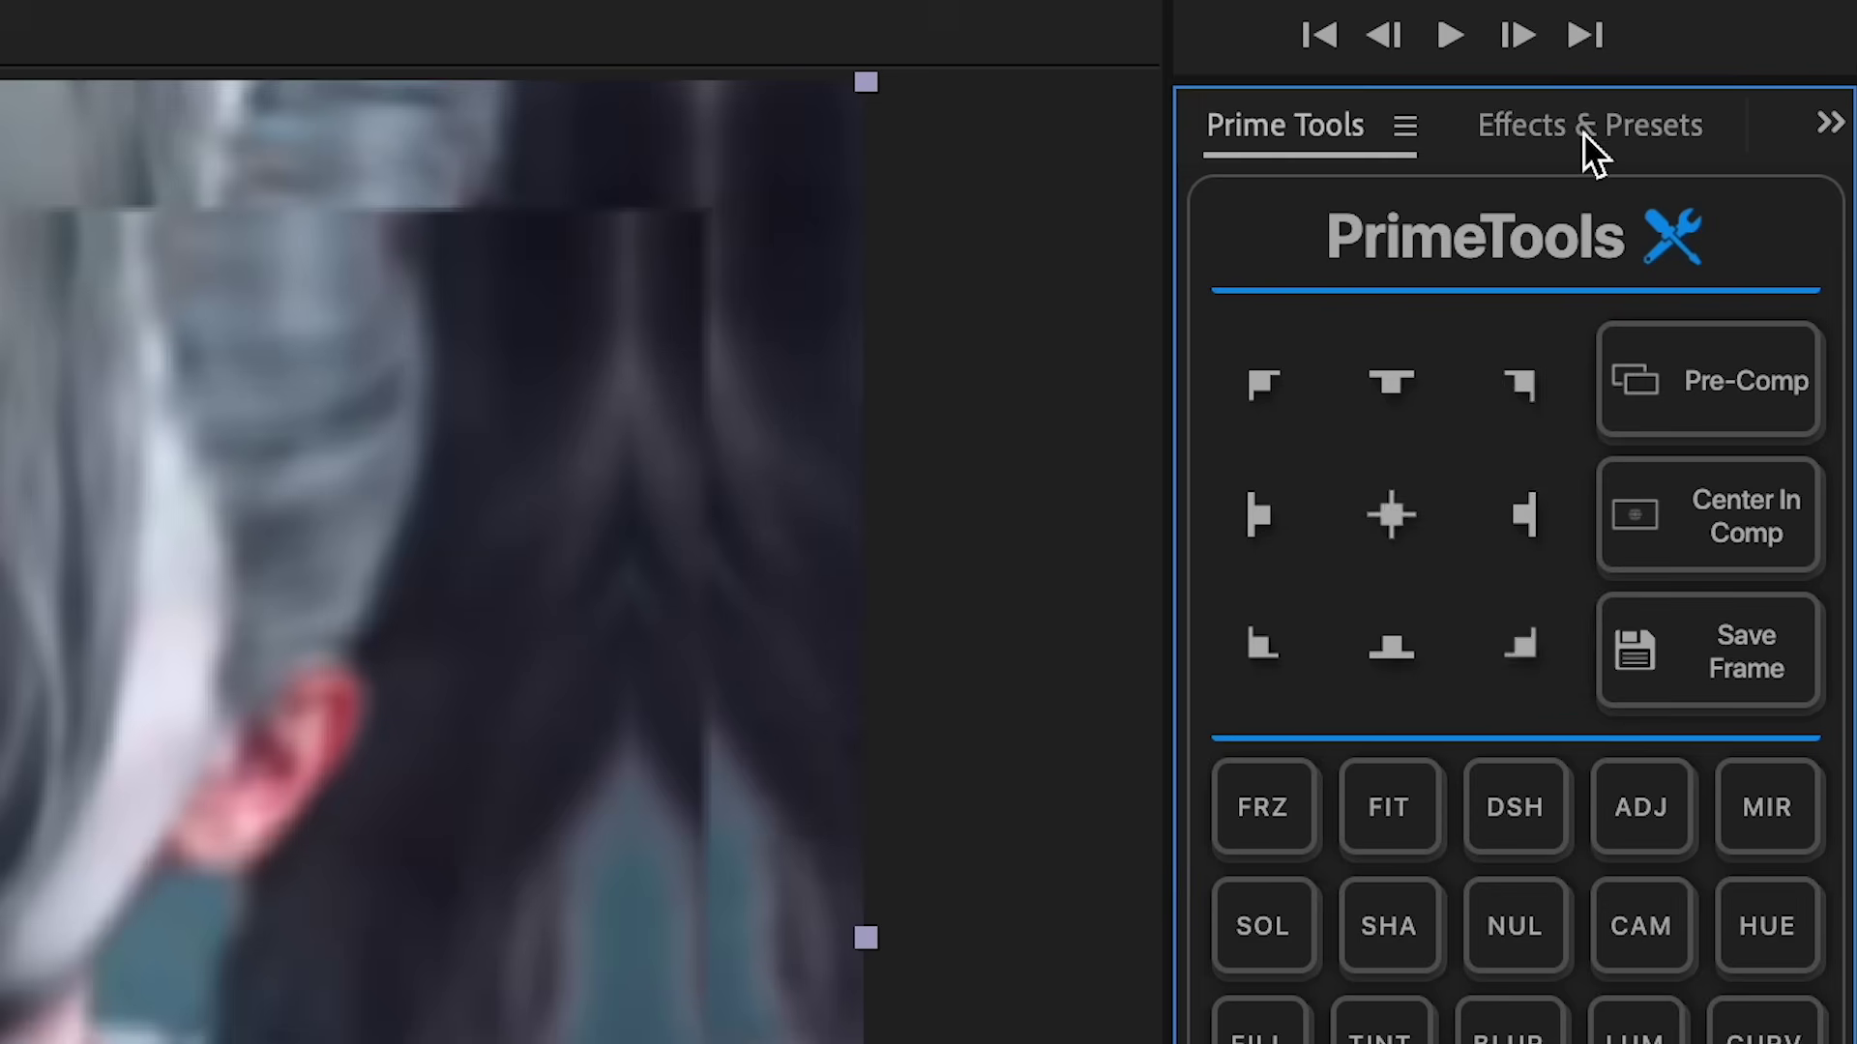
Find CC Wide Time and apply it to the empty adjustment layer at 0:00:04:03
{"action": "left_click", "coordinate": [1849, 66]}
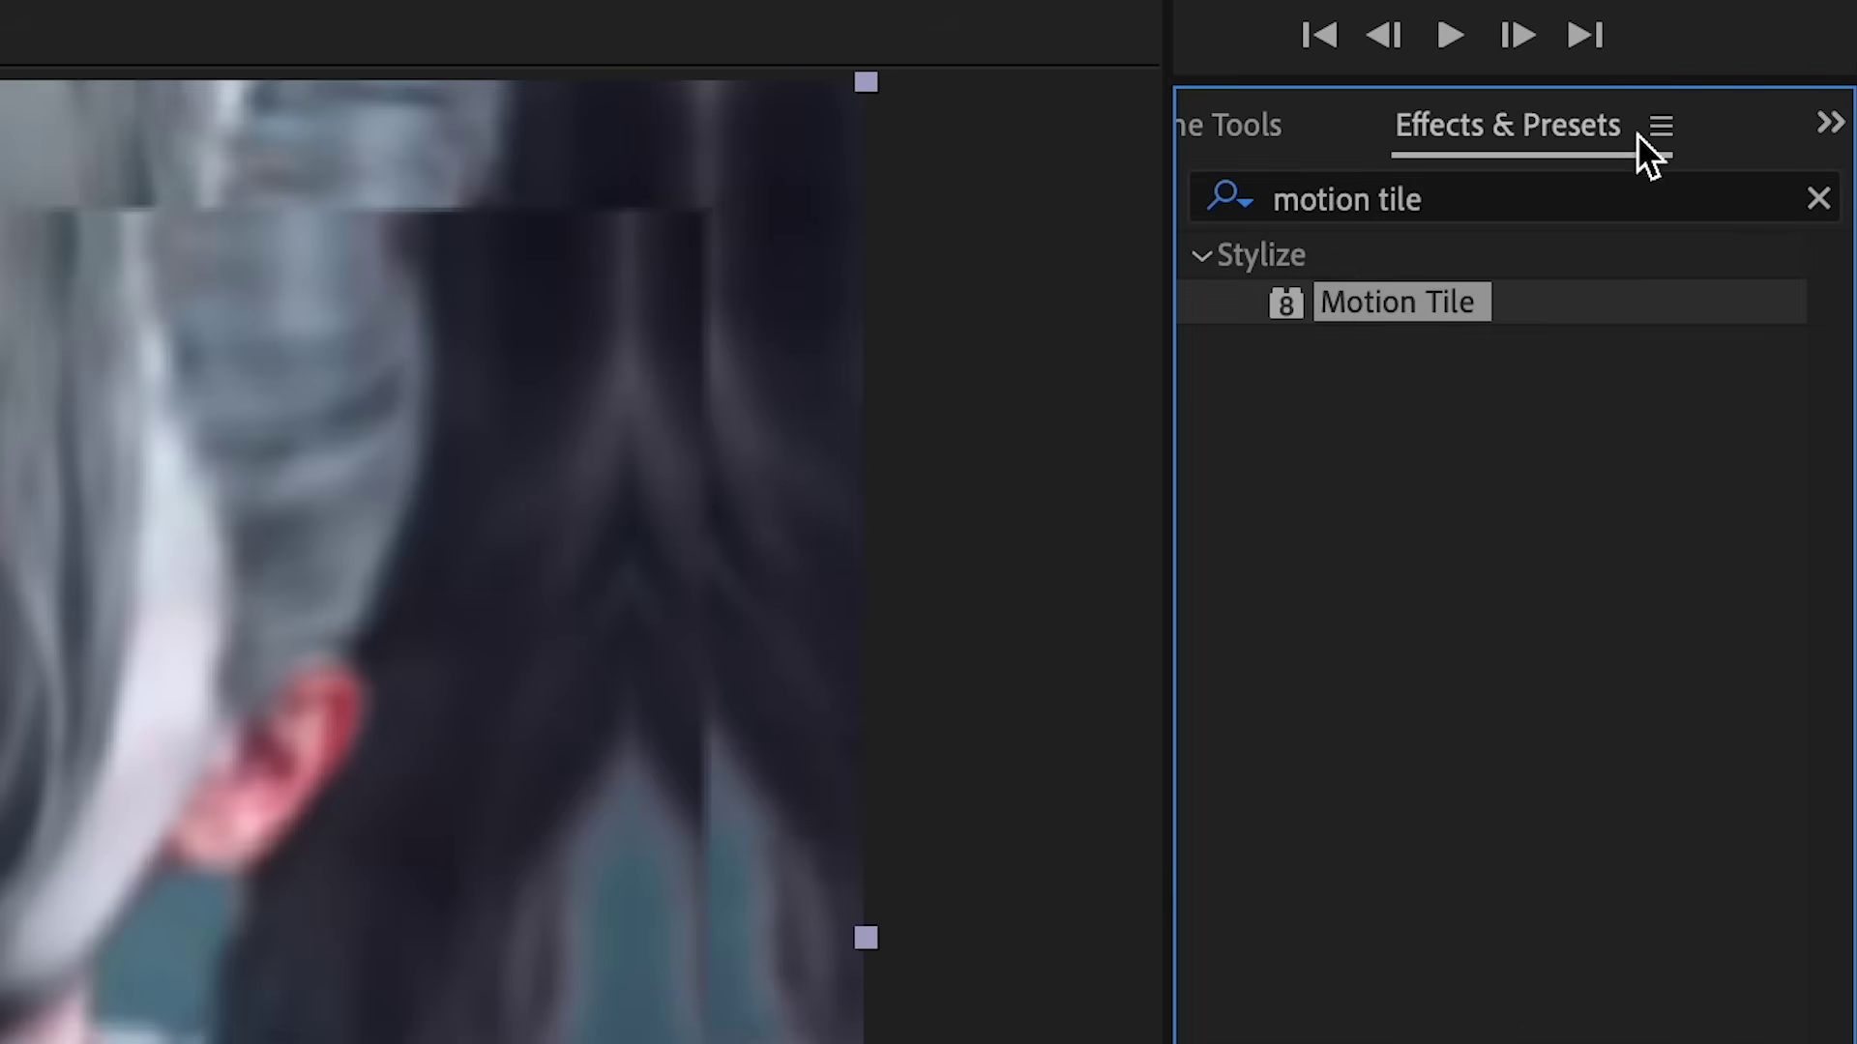
{"action": "type", "text": "cc wide"}
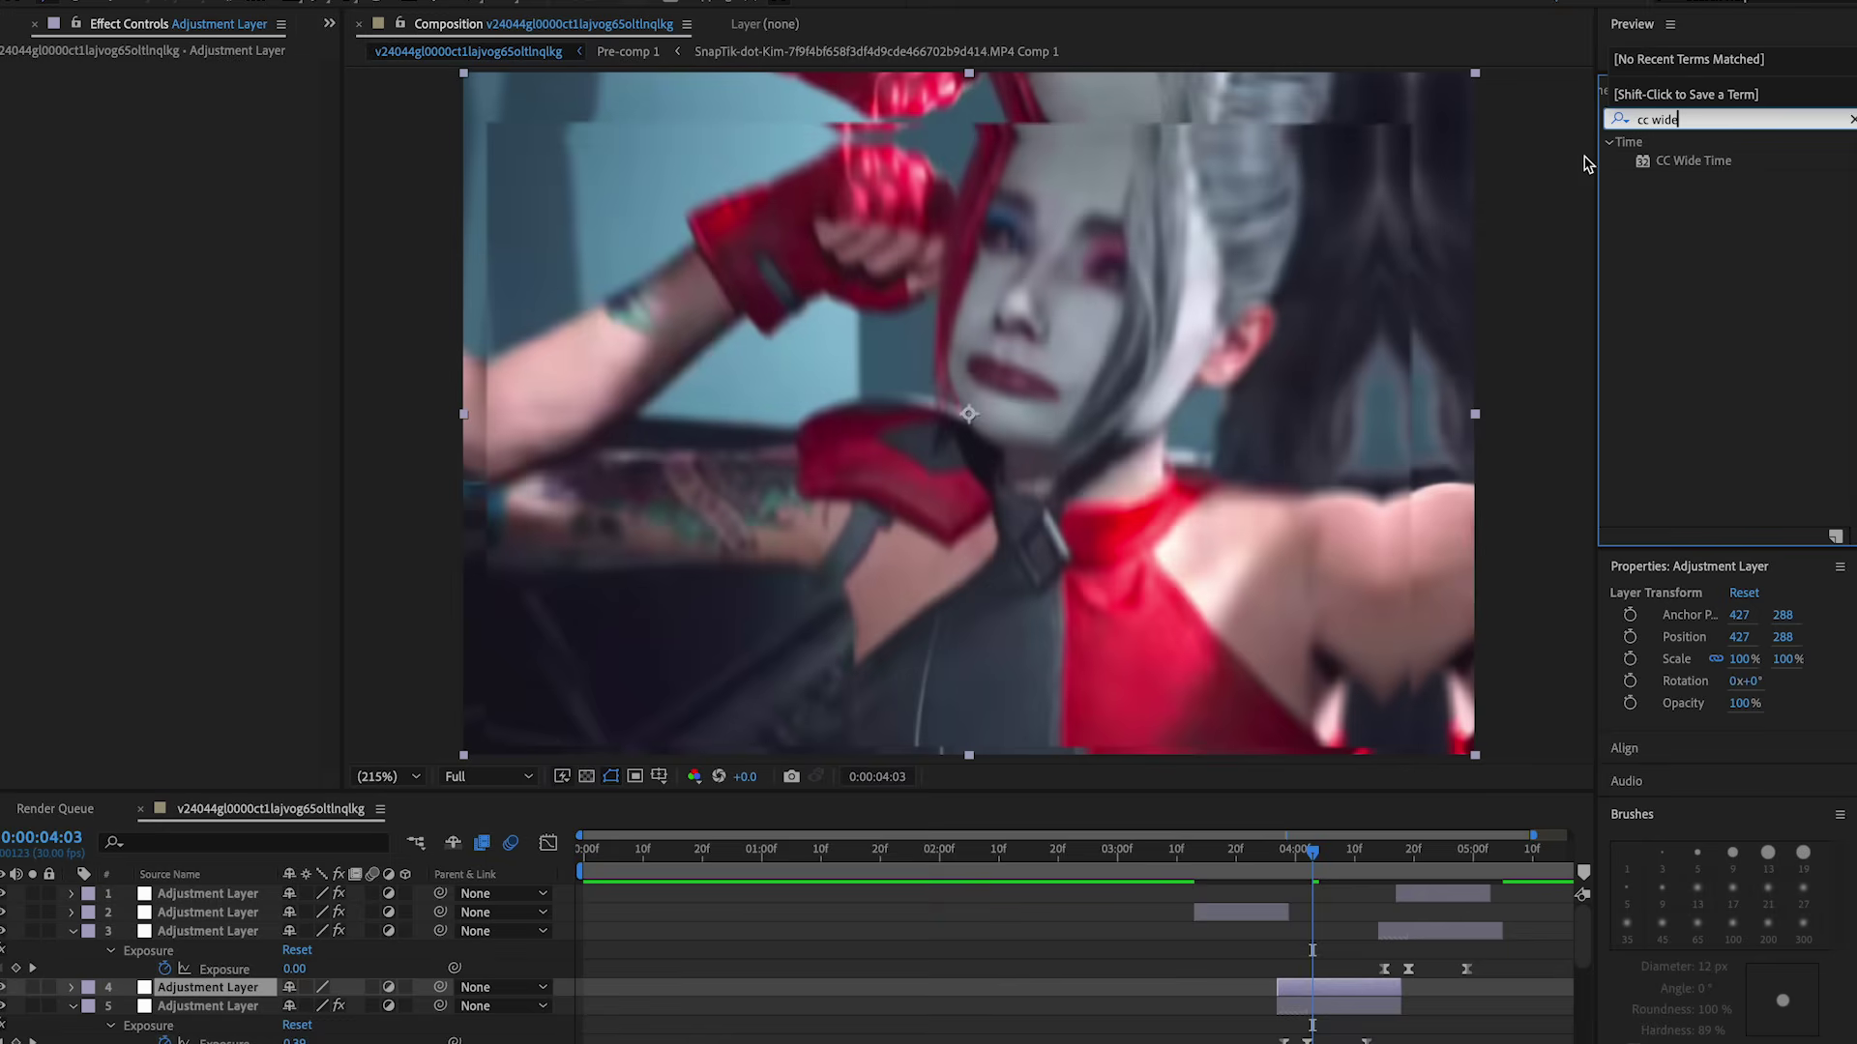
{"action": "left_click_drag", "start_coordinate": [1486, 823], "coordinate": [1323, 995]}
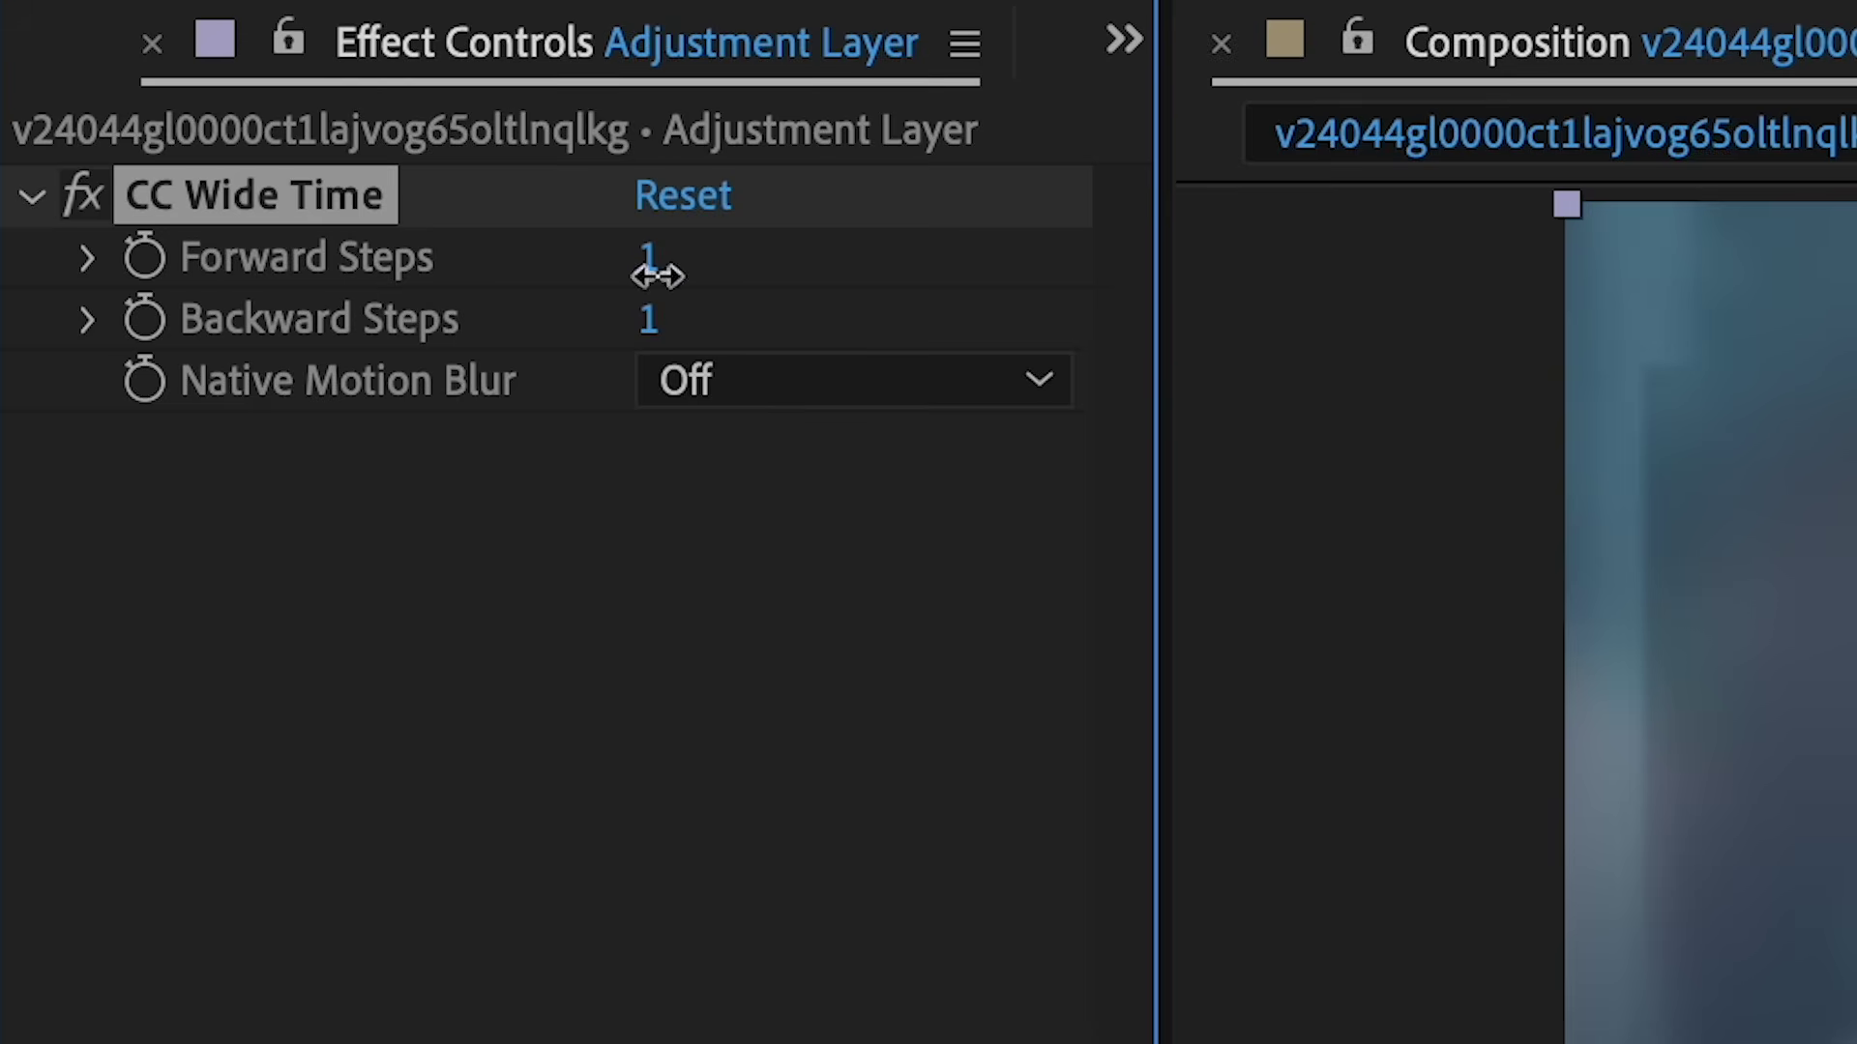
Set CC Wide Time to 0 forward steps and 3 backward steps, with Native Motion Blur on
{"action": "left_click", "coordinate": [656, 325]}
{"action": "type", "text": "5"}
{"action": "key", "text": "Return"}
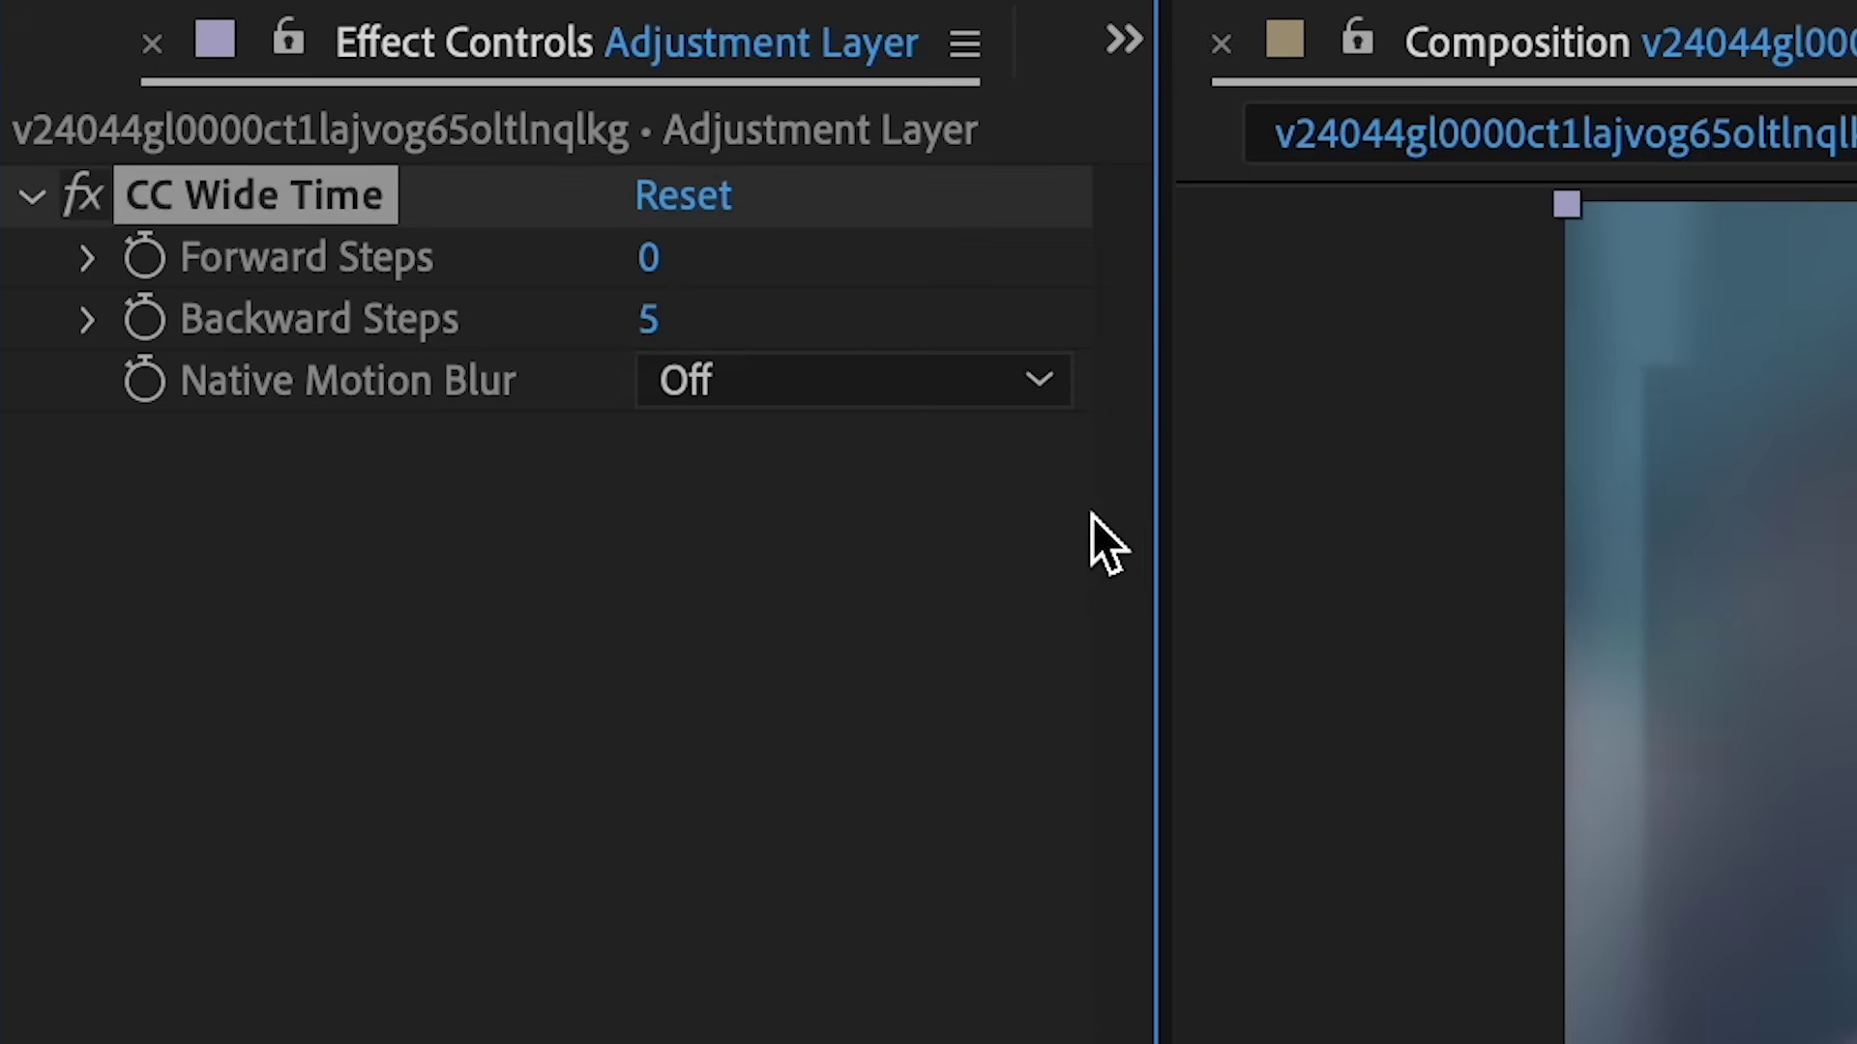
{"action": "left_click", "coordinate": [799, 395]}
{"action": "left_click", "coordinate": [764, 453]}
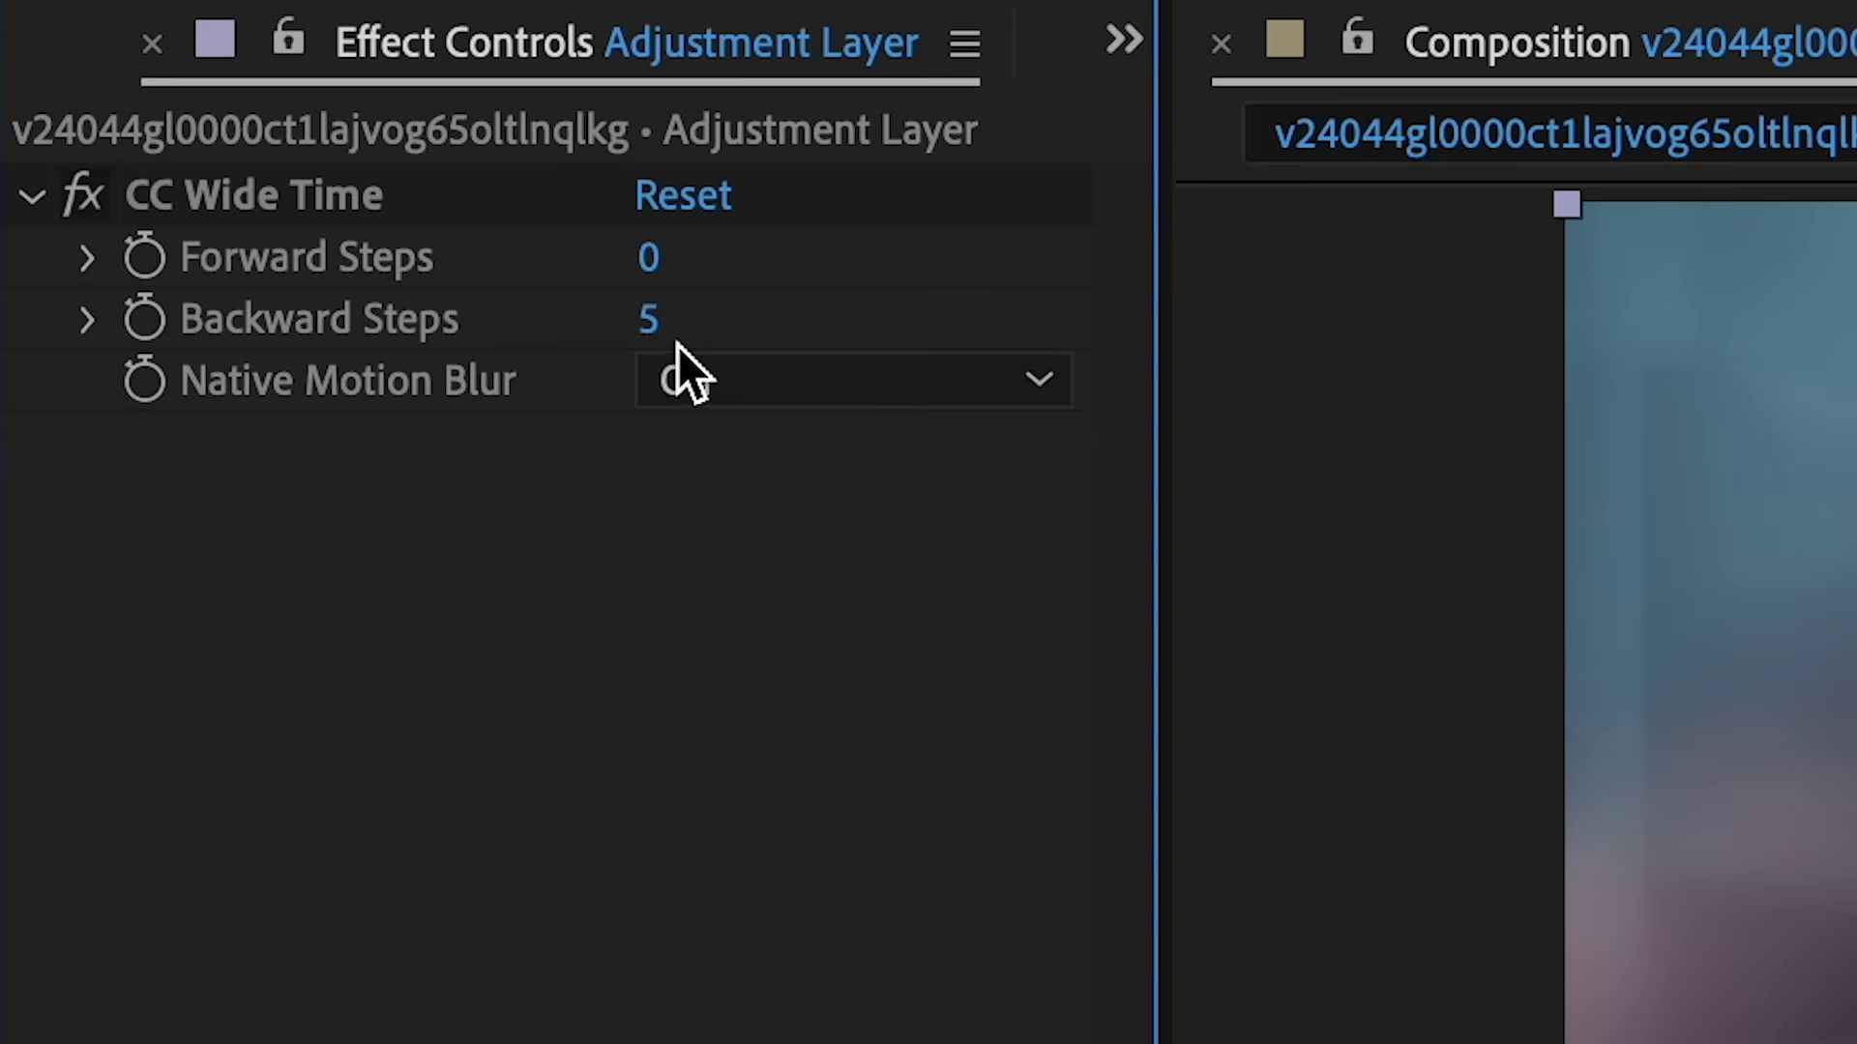
{"action": "left_click", "coordinate": [187, 110]}
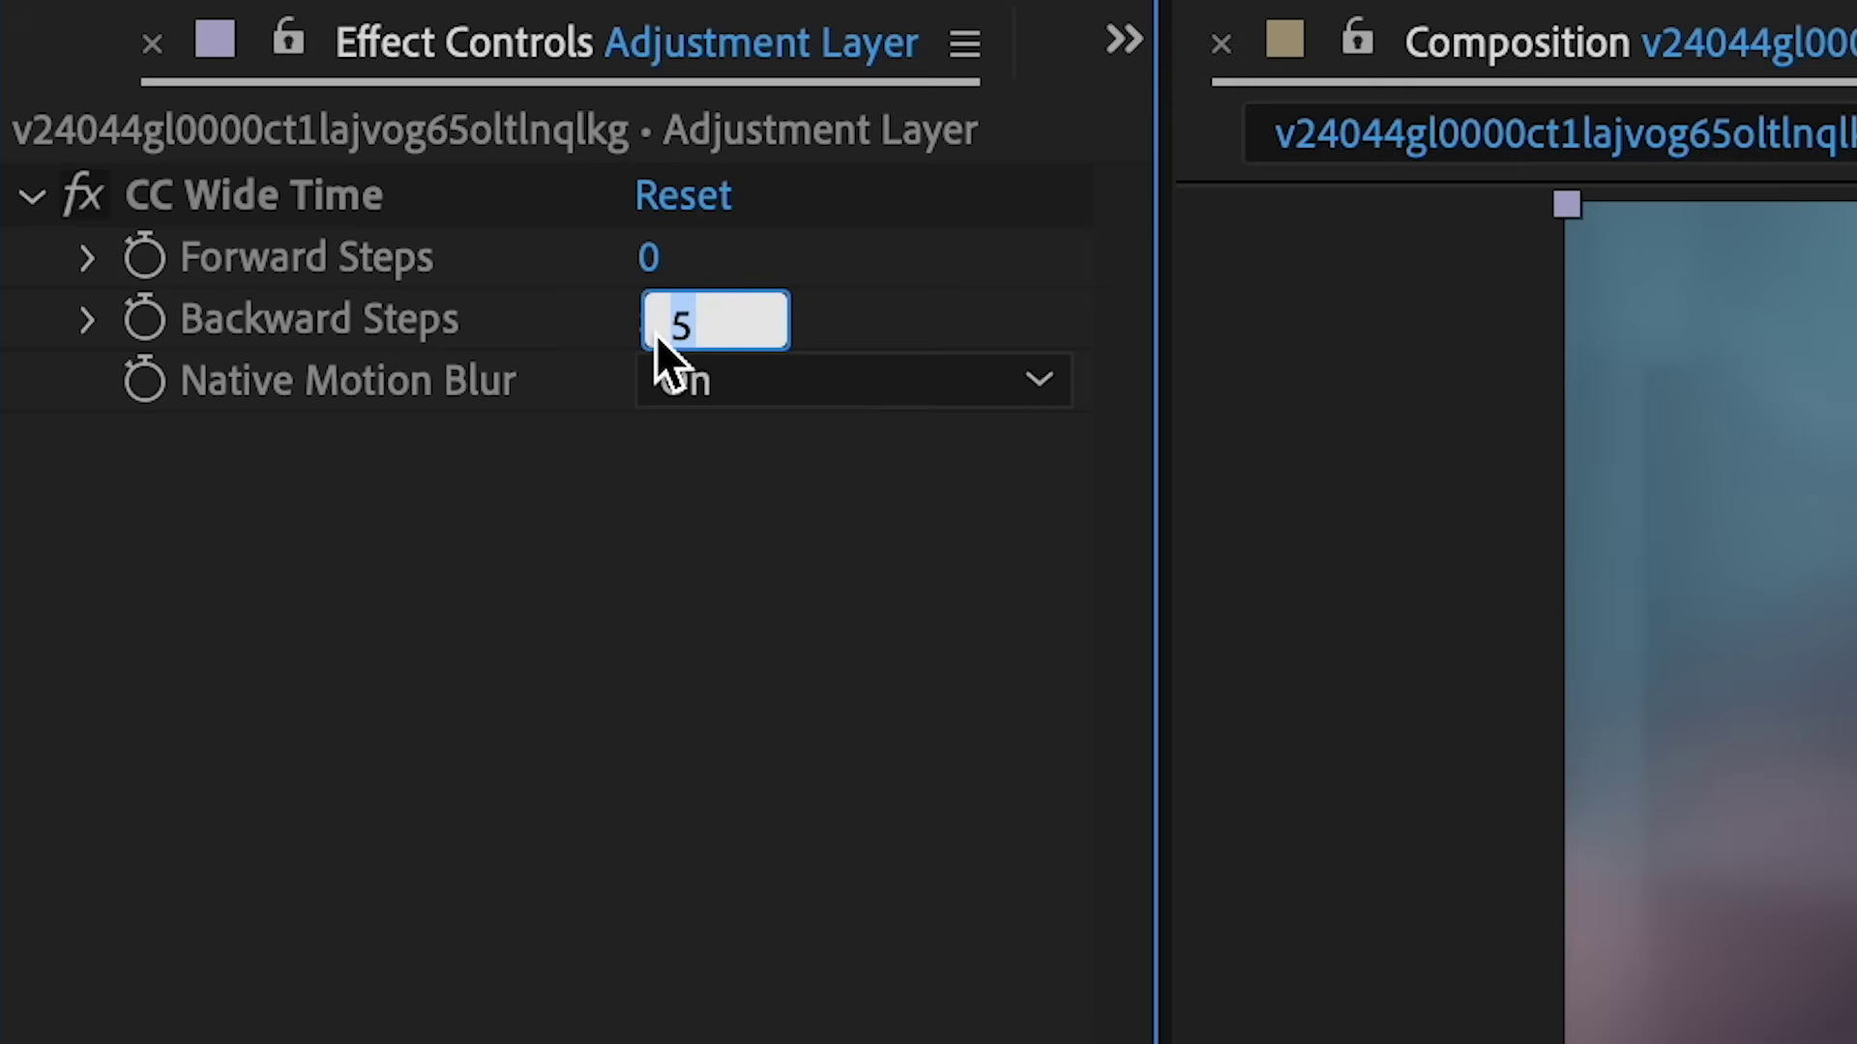
{"action": "type", "text": "3"}
{"action": "key", "text": "Return"}
{"action": "left_click", "coordinate": [689, 381]}
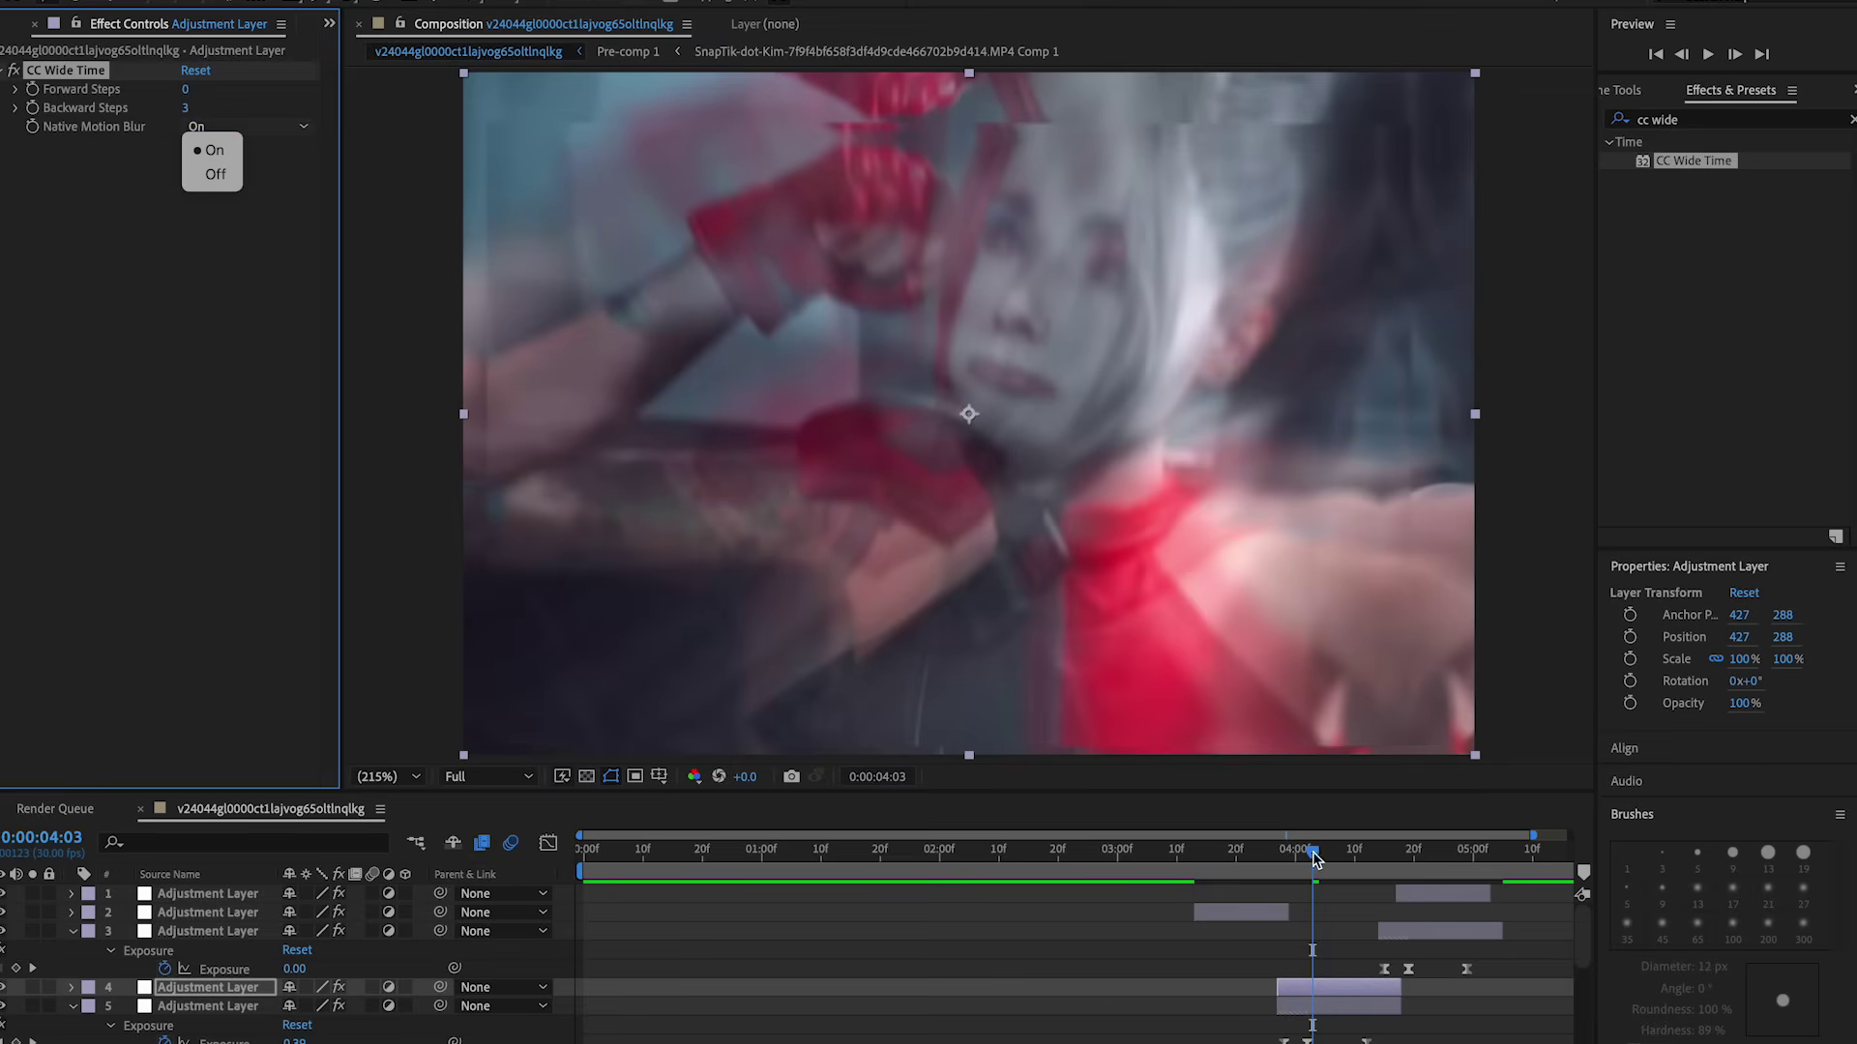
Adjust the CC Wide Time adjustment layer to span about 0:00:03:23 to 0:00:04:11, and preview the result
{"action": "key", "text": "space"}
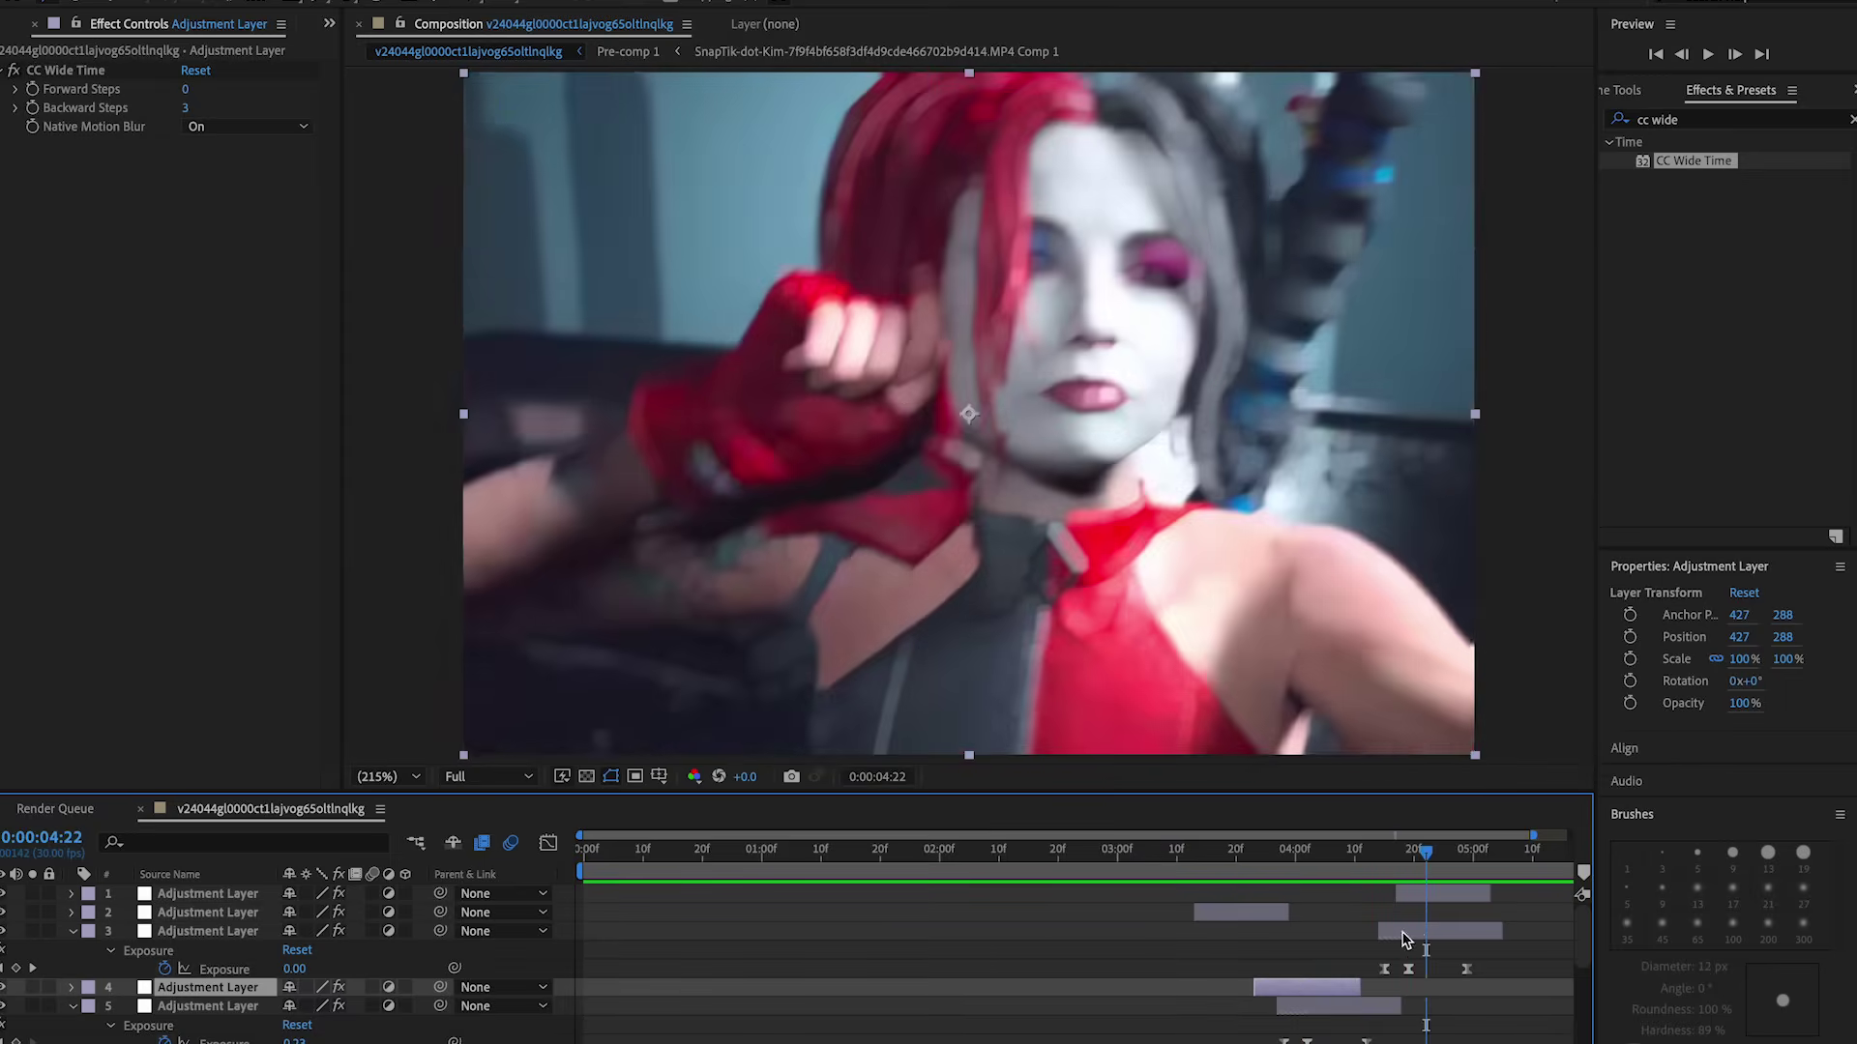
{"action": "key", "text": "space"}
{"action": "key", "text": "space"}
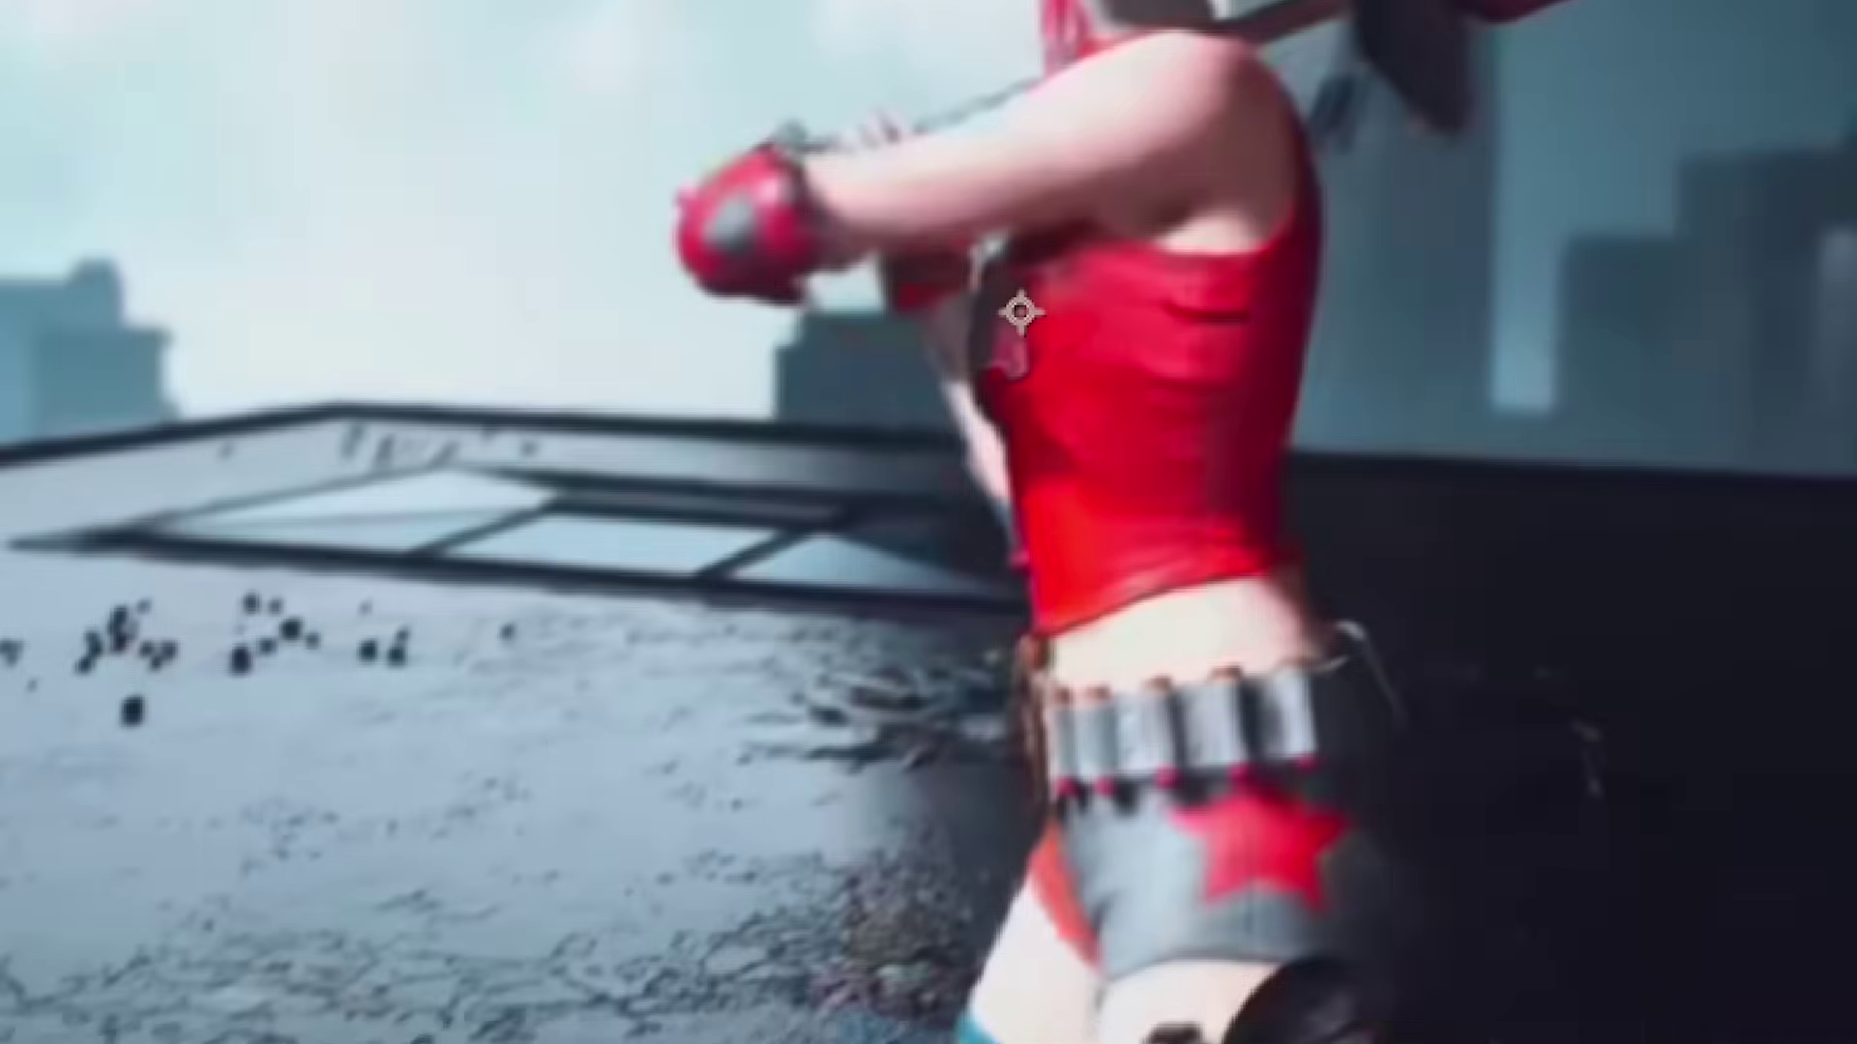
Pre-compose the clips and adjustment layers together and apply RSMB Pro to the new pre-comp
{"action": "key", "text": "super+shift+c"}
{"action": "left_click", "coordinate": [1343, 866]}
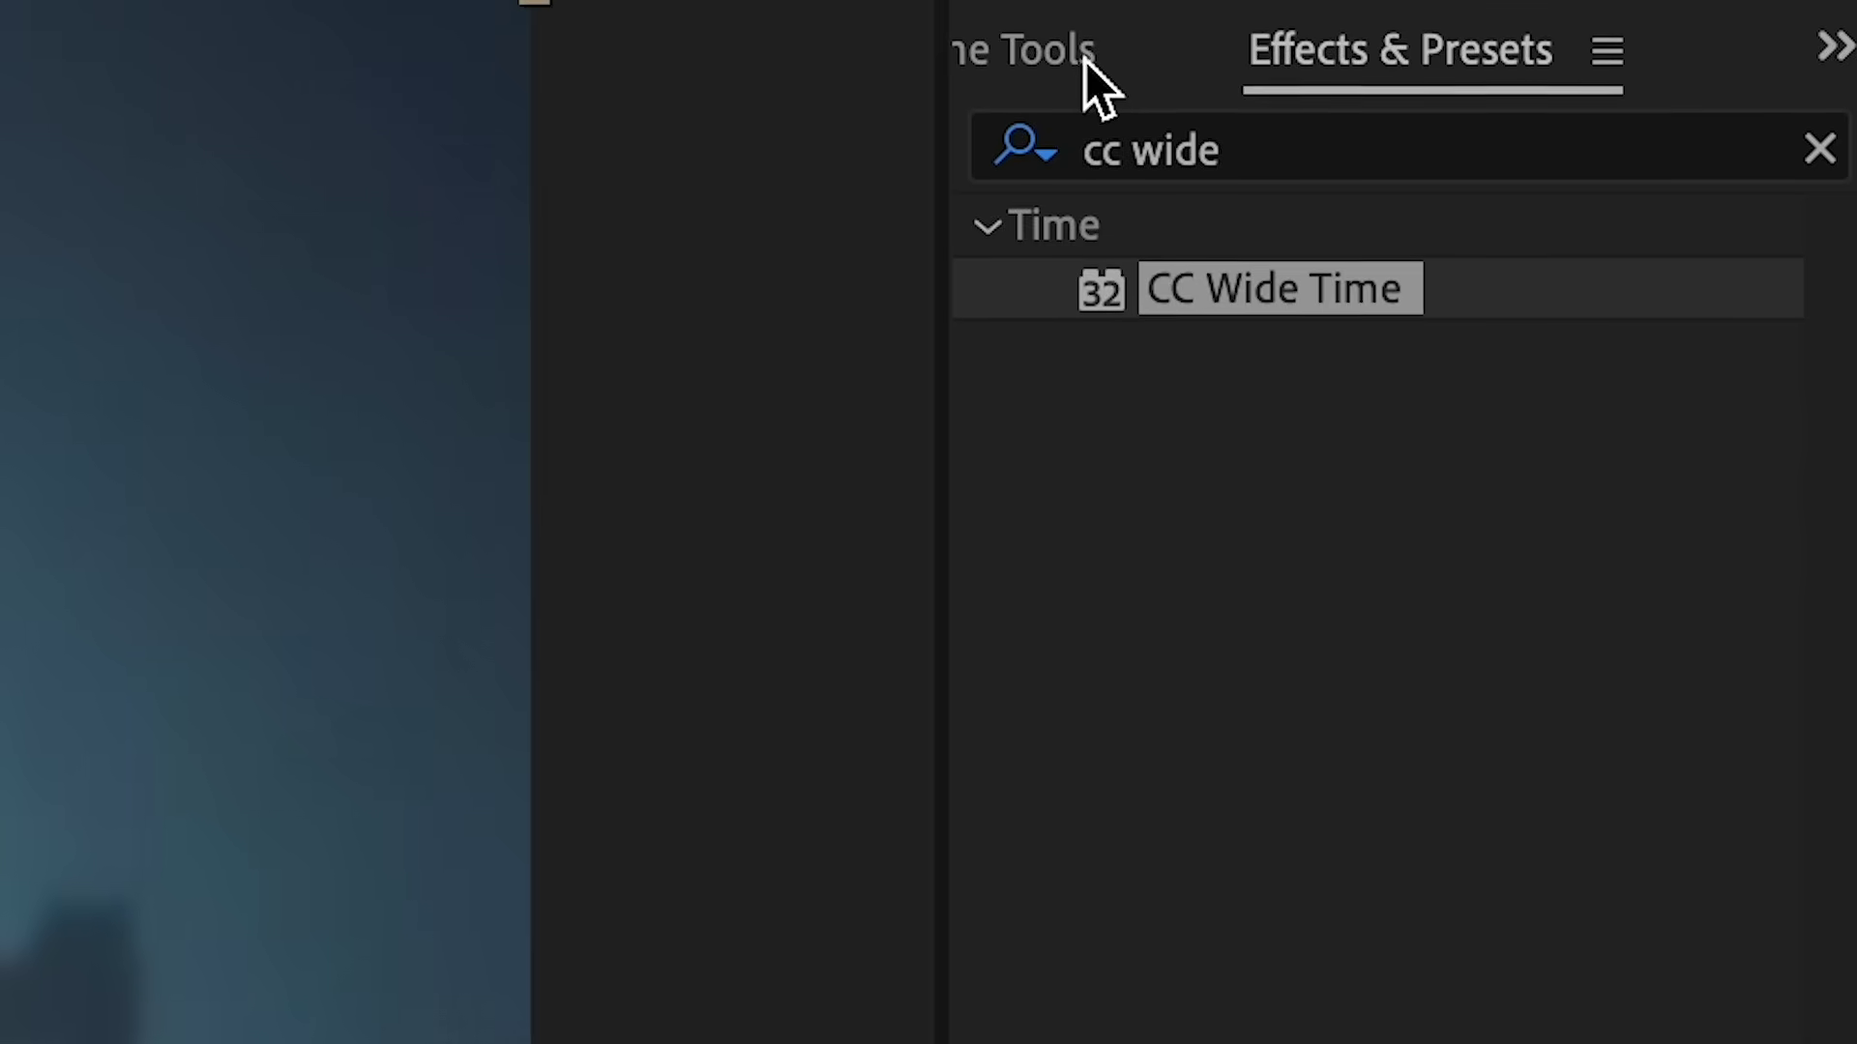
{"action": "left_click", "coordinate": [1306, 178]}
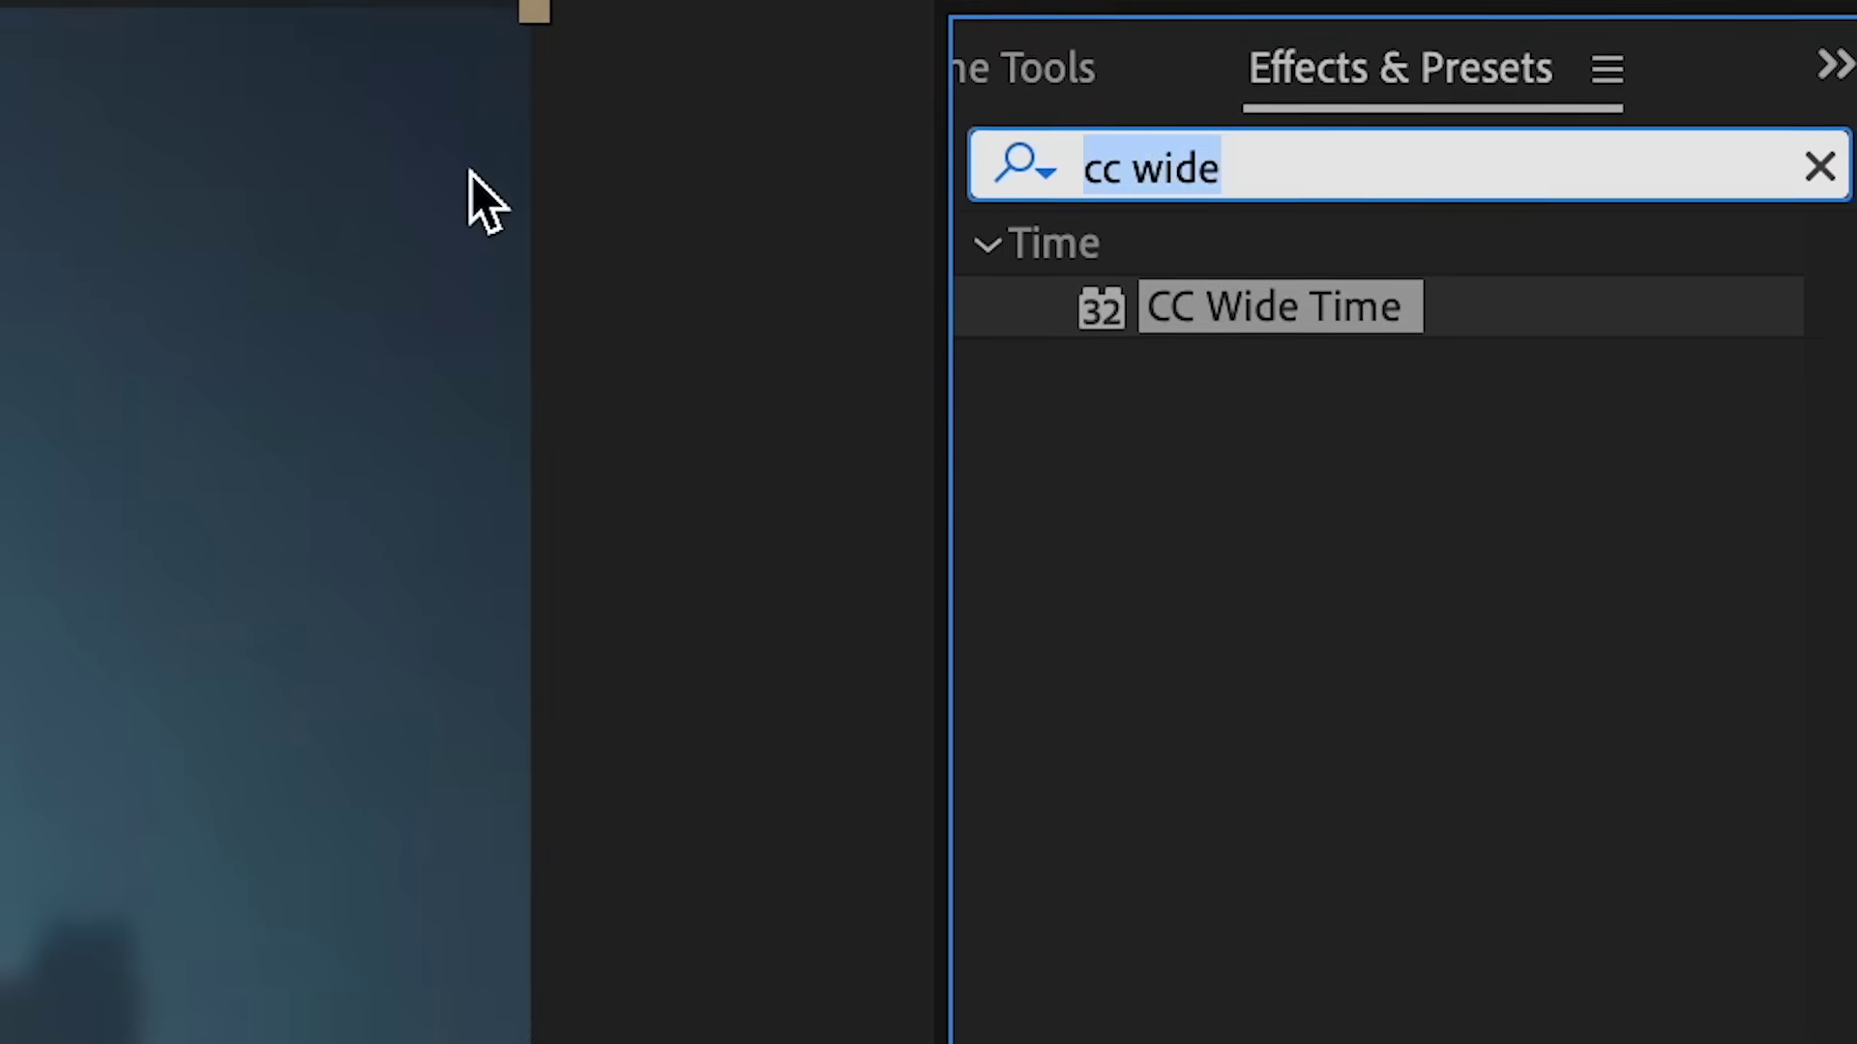
{"action": "type", "text": "rsmb"}
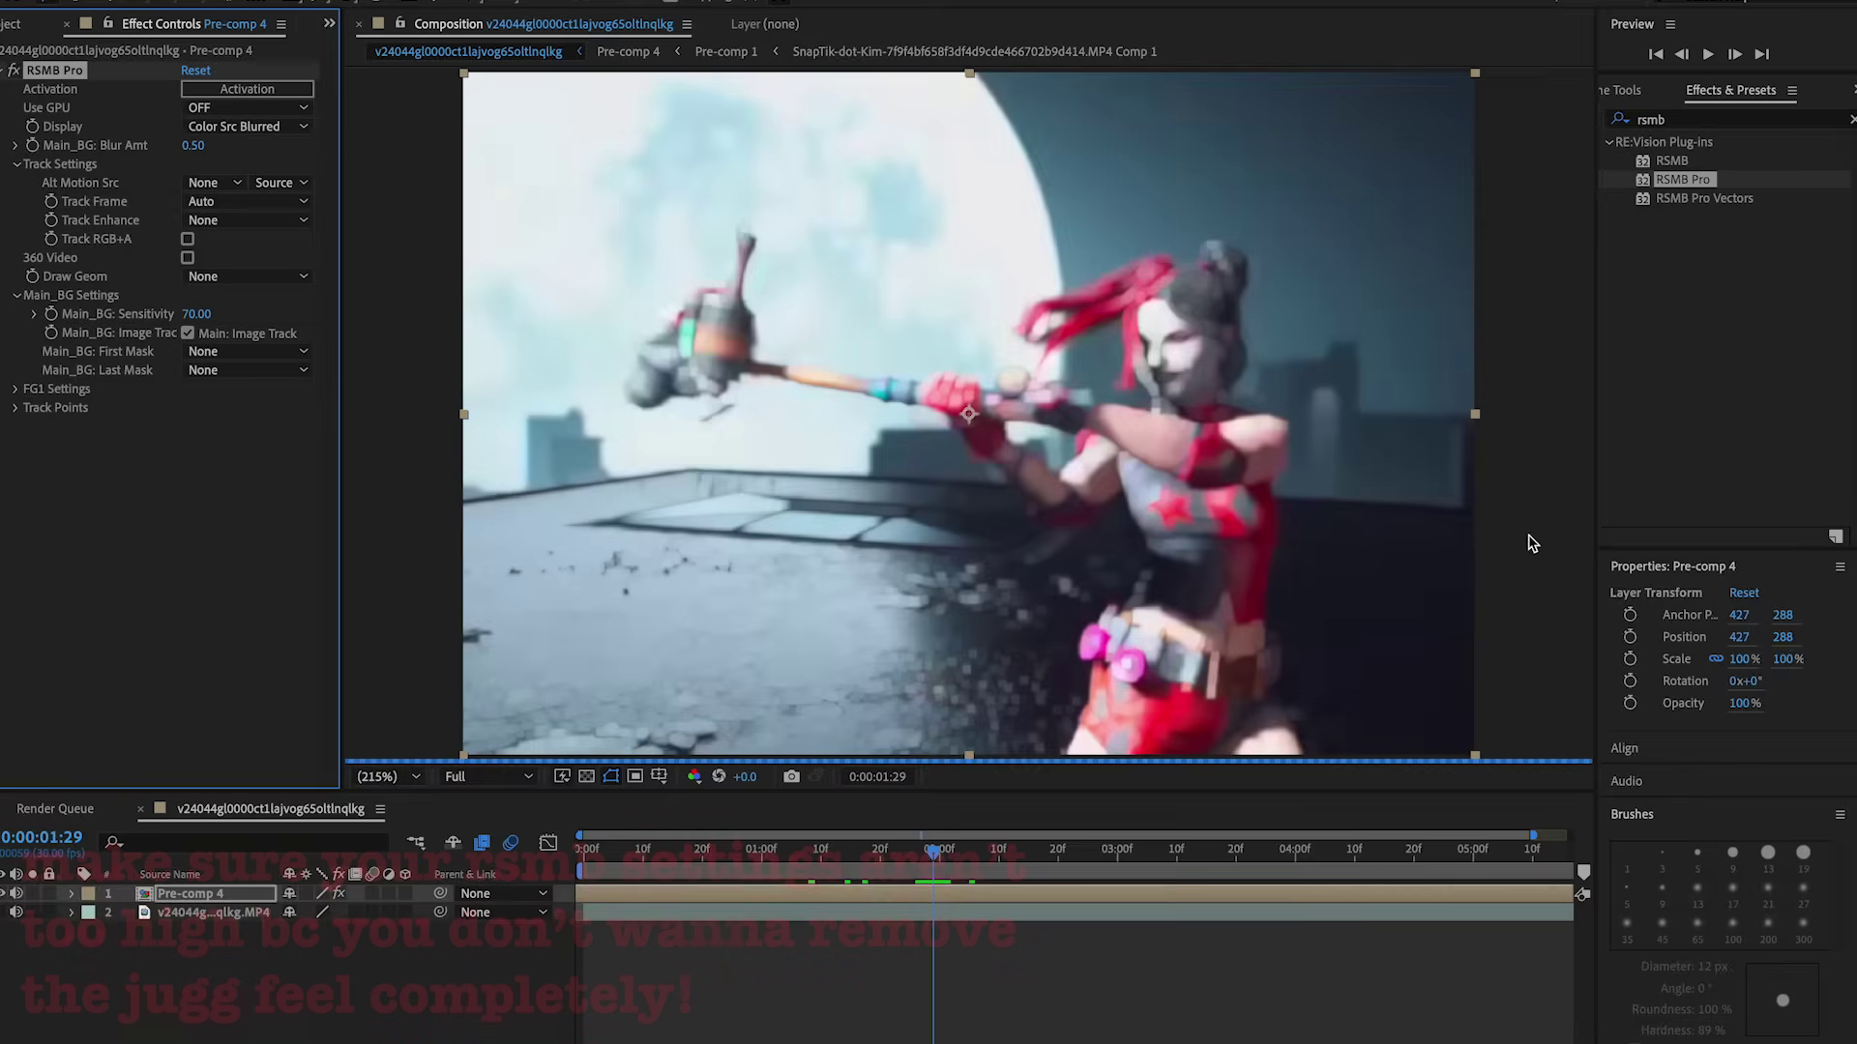
Set the main composition's frame rate to 24 frames per second
{"action": "right_click", "coordinate": [1532, 544]}
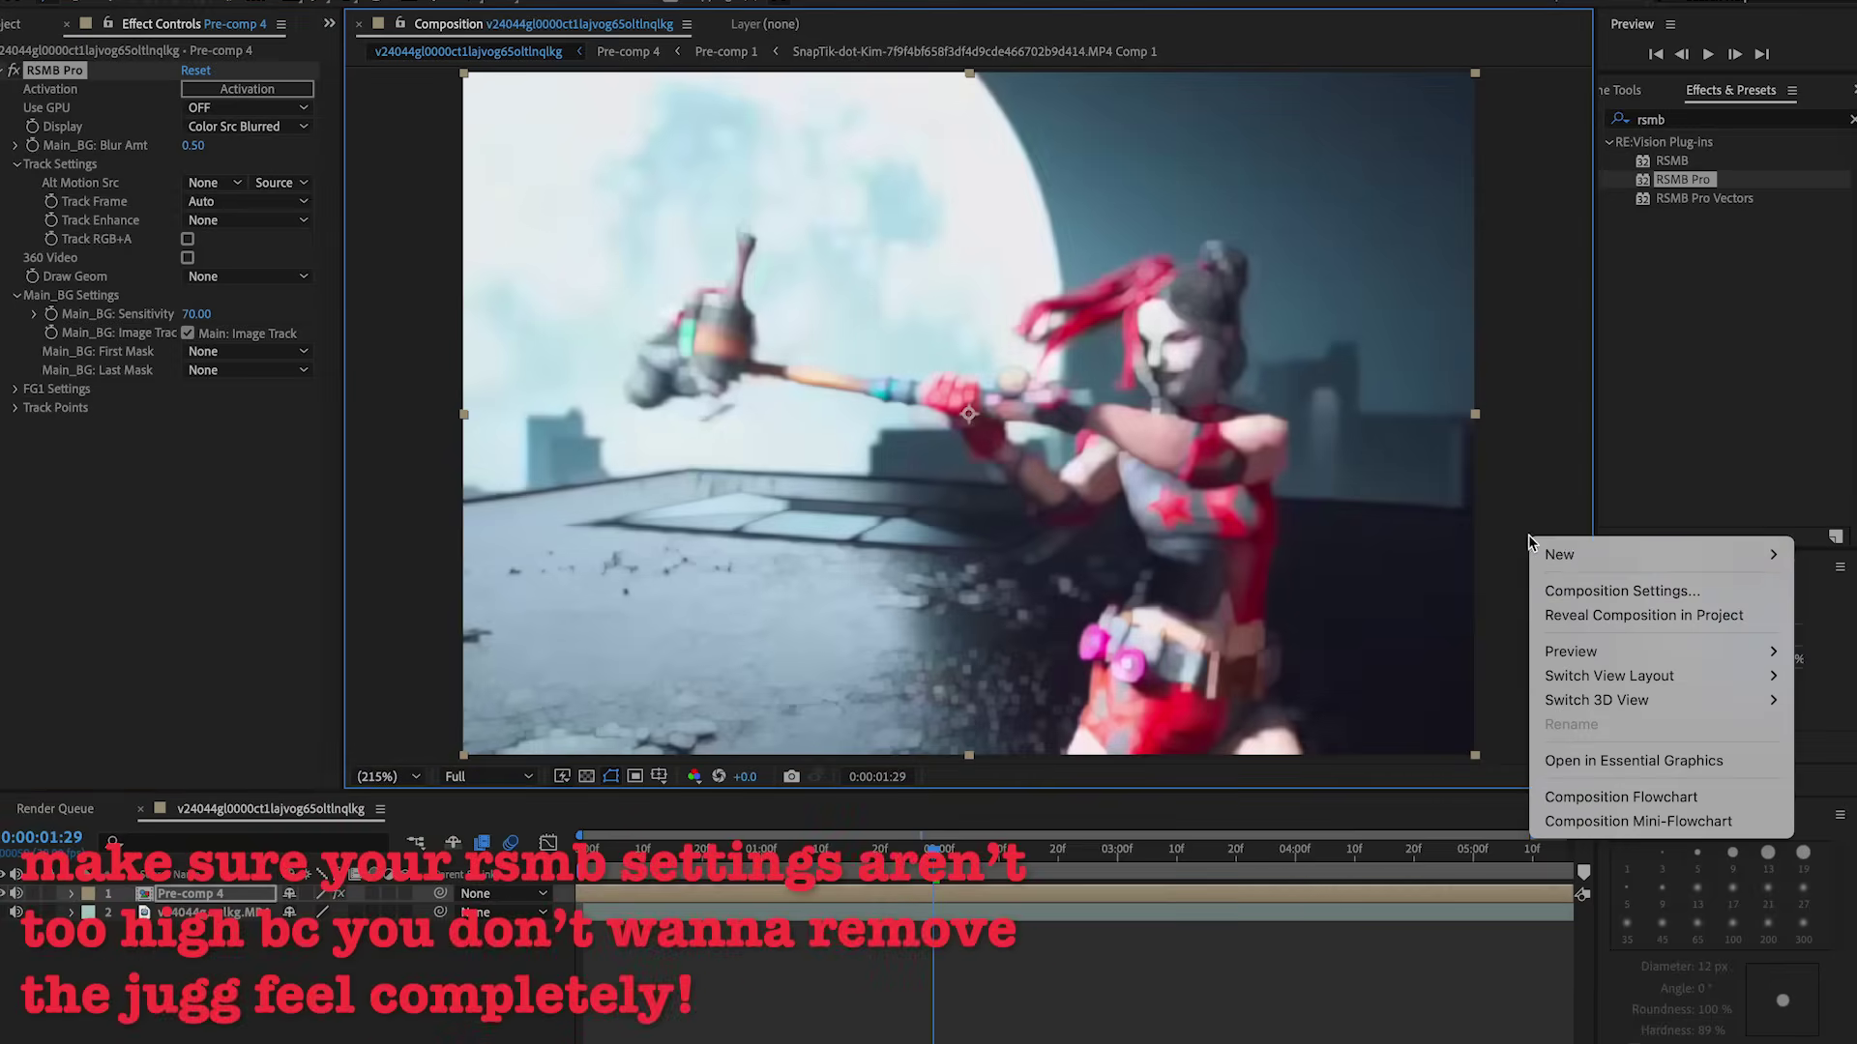
{"action": "left_click", "coordinate": [1549, 594]}
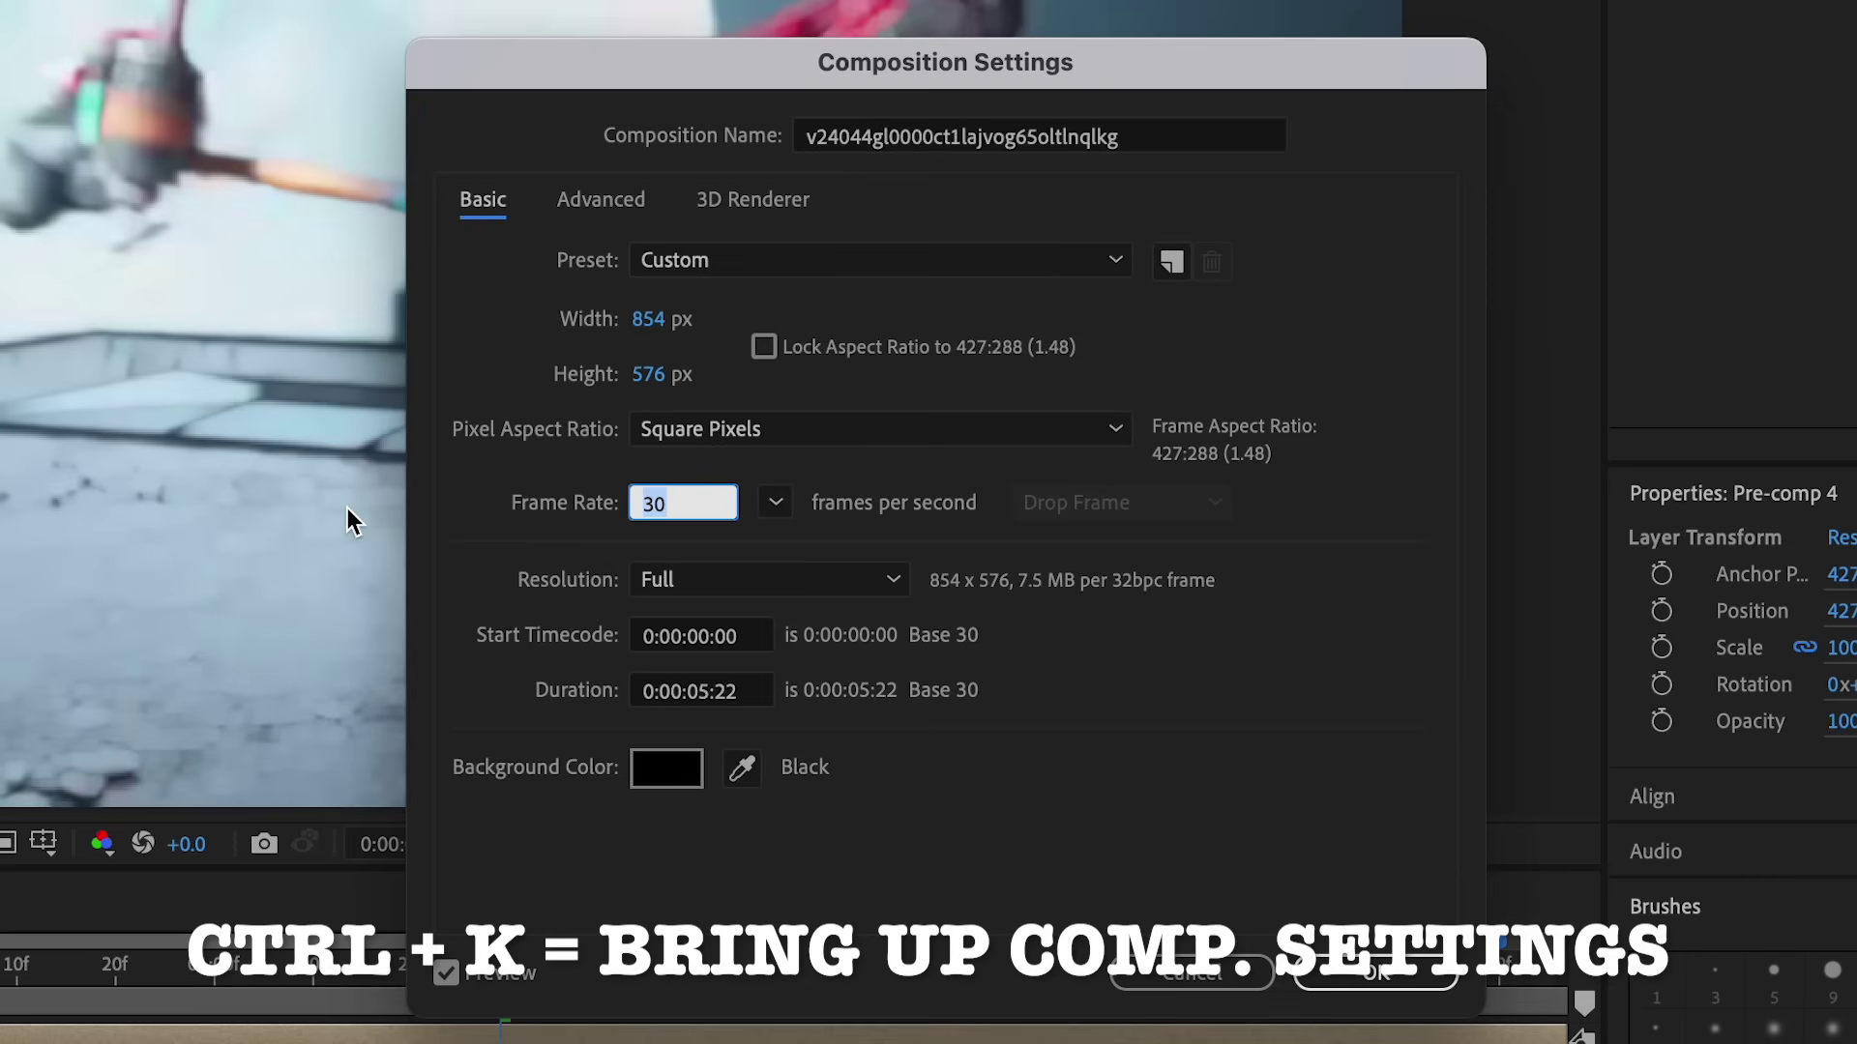
{"action": "type", "text": "2"}
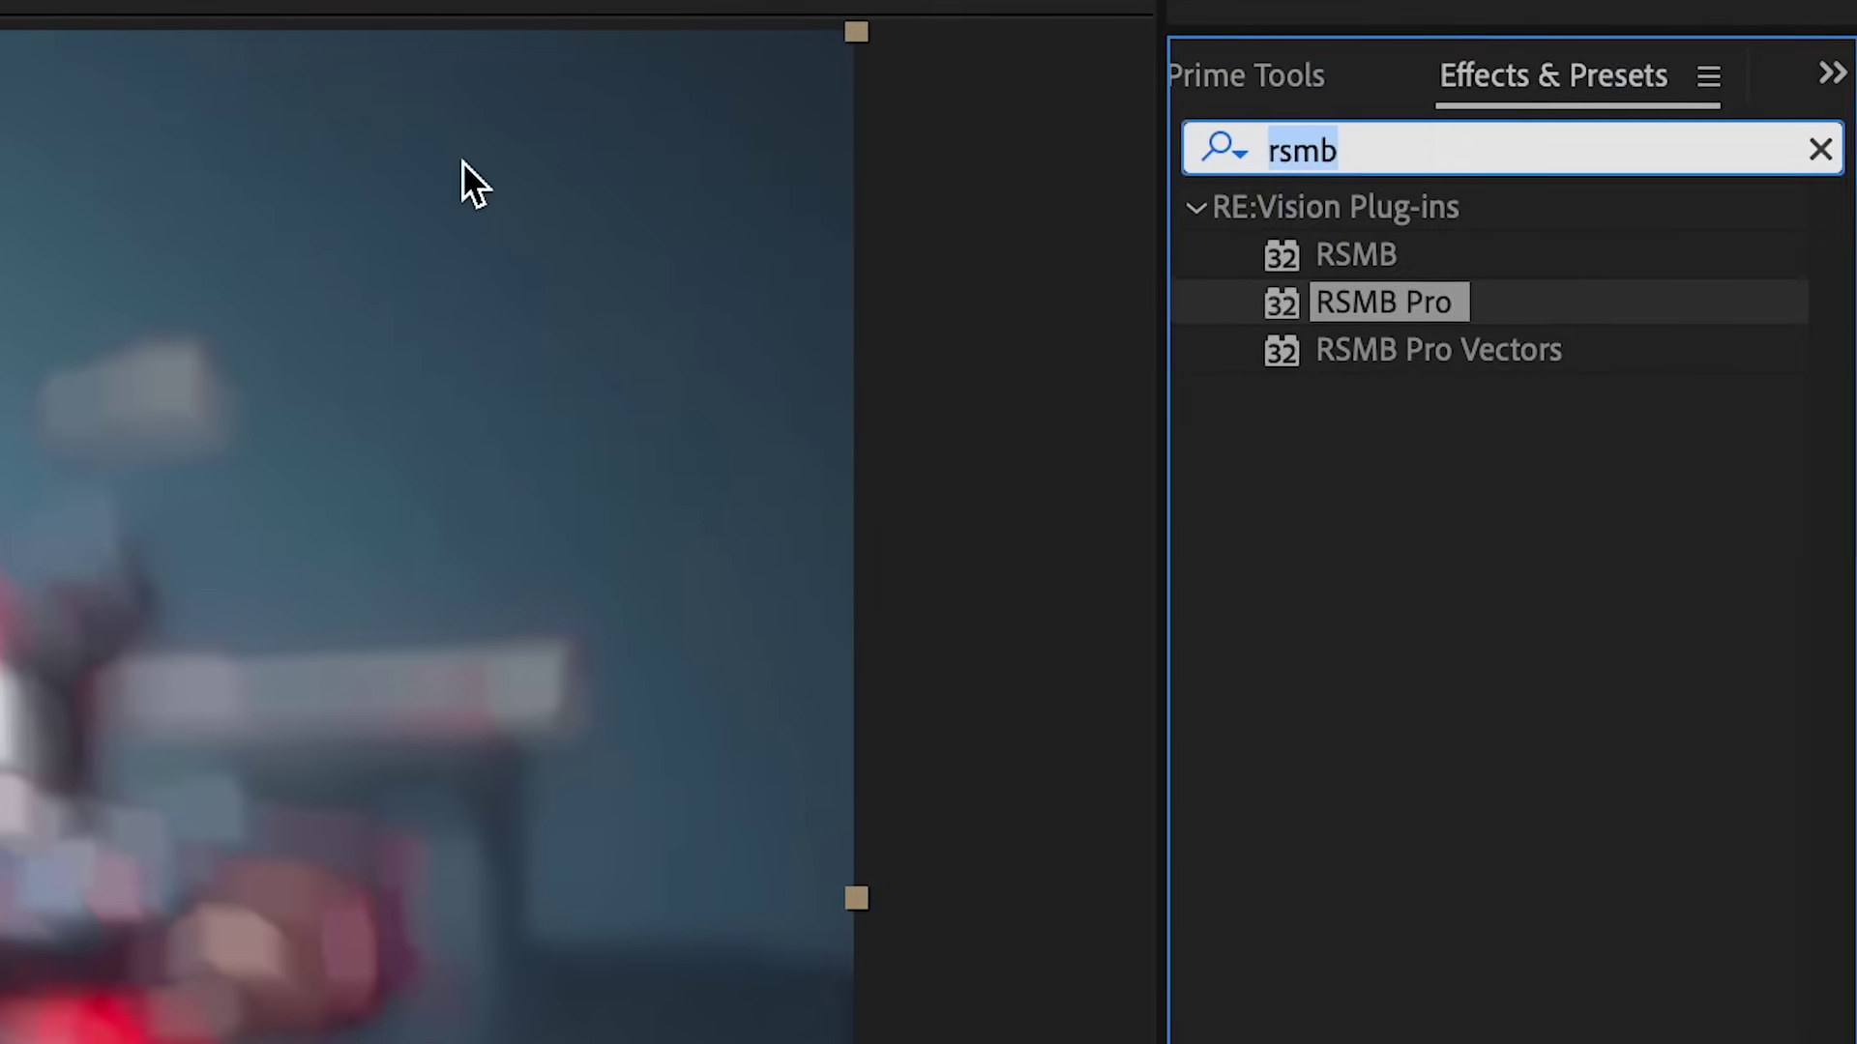
Pre-compose the layer carrying RSMB Pro at a 0.30 blur amount, and apply S_Flicker to the new pre-comp
{"action": "type", "text": "p"}
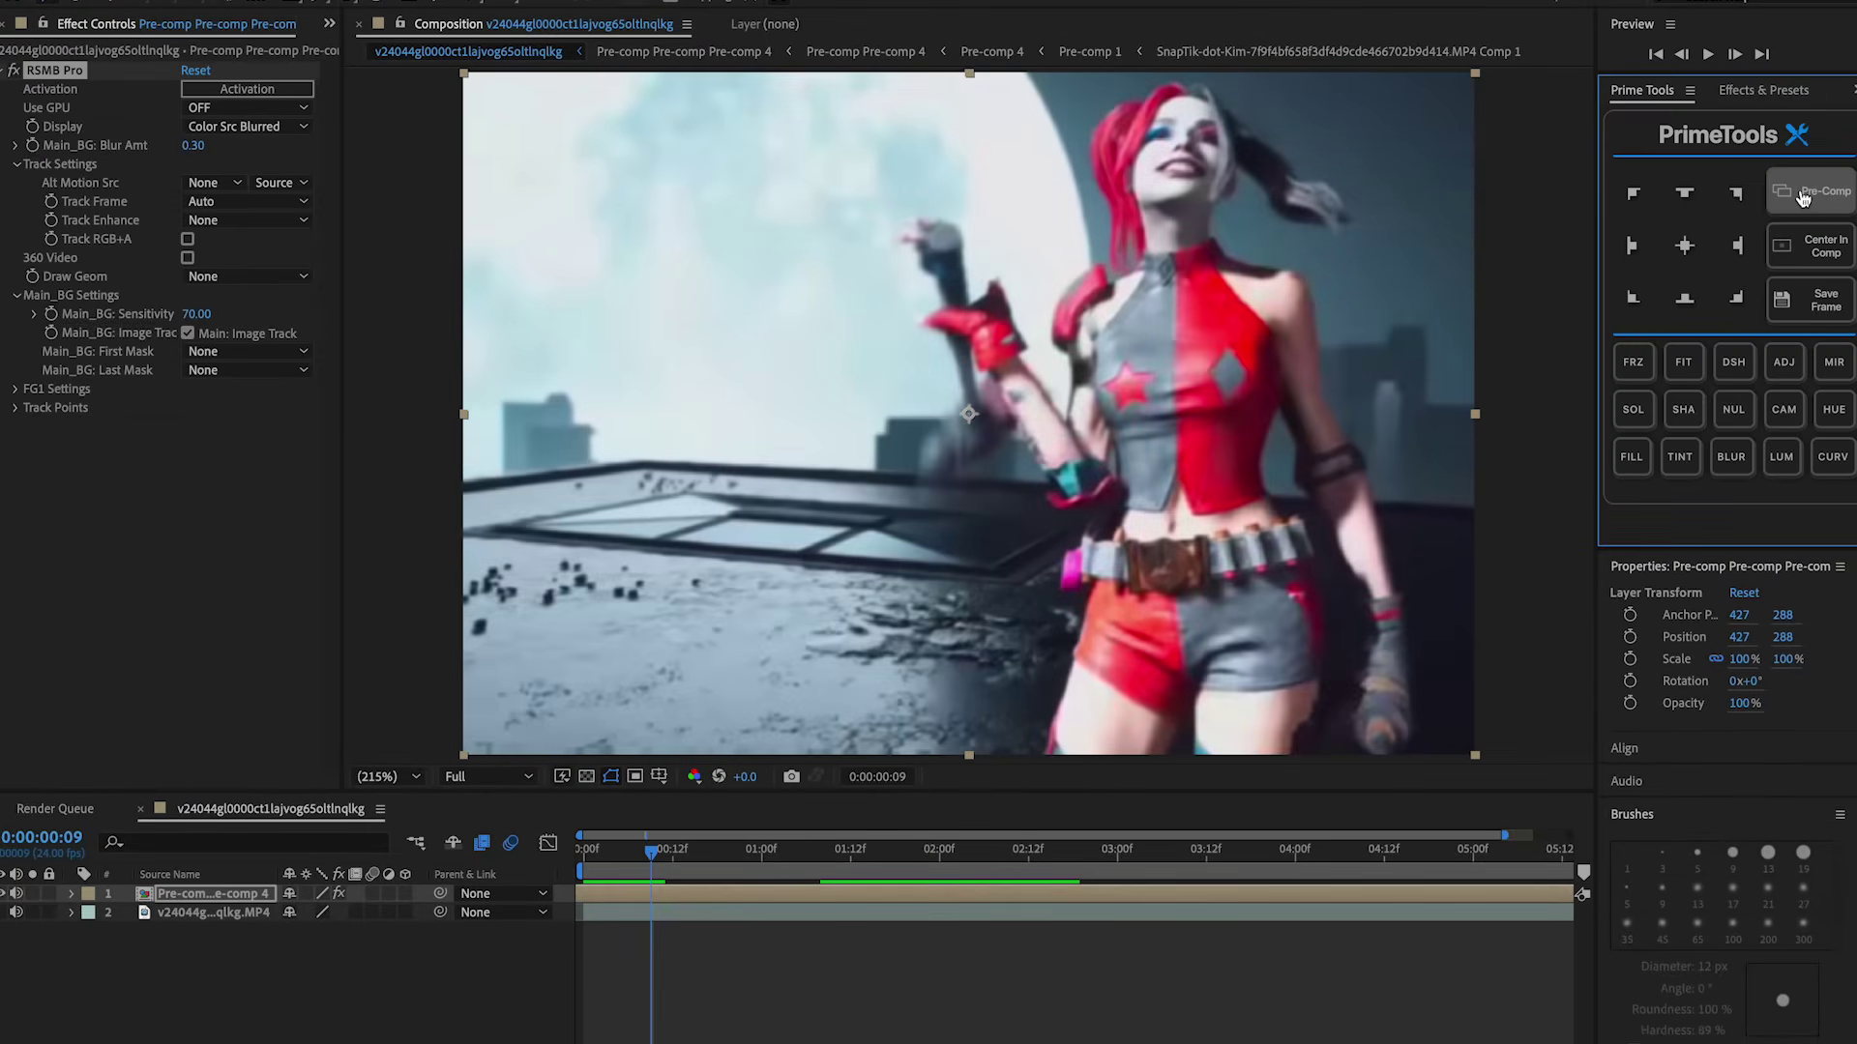
{"action": "left_click", "coordinate": [1803, 196]}
{"action": "left_click", "coordinate": [1683, 119]}
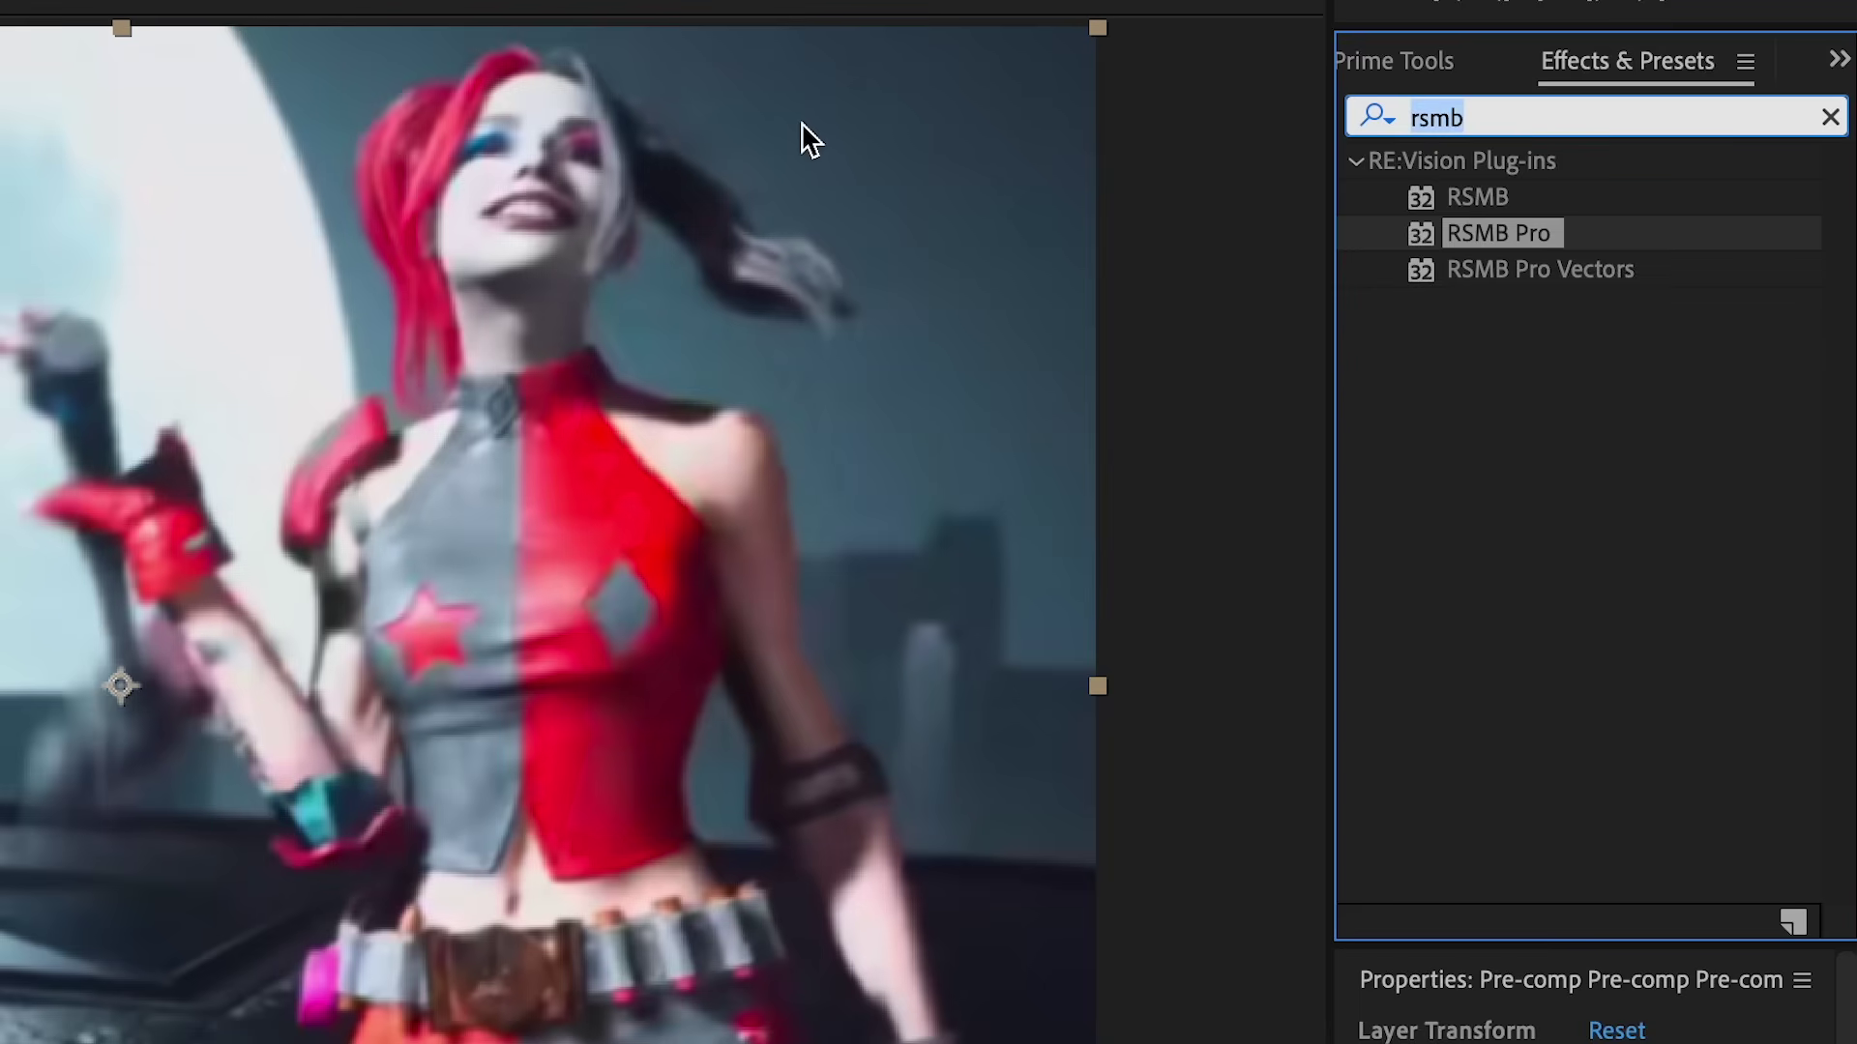
{"action": "type", "text": "fl"}
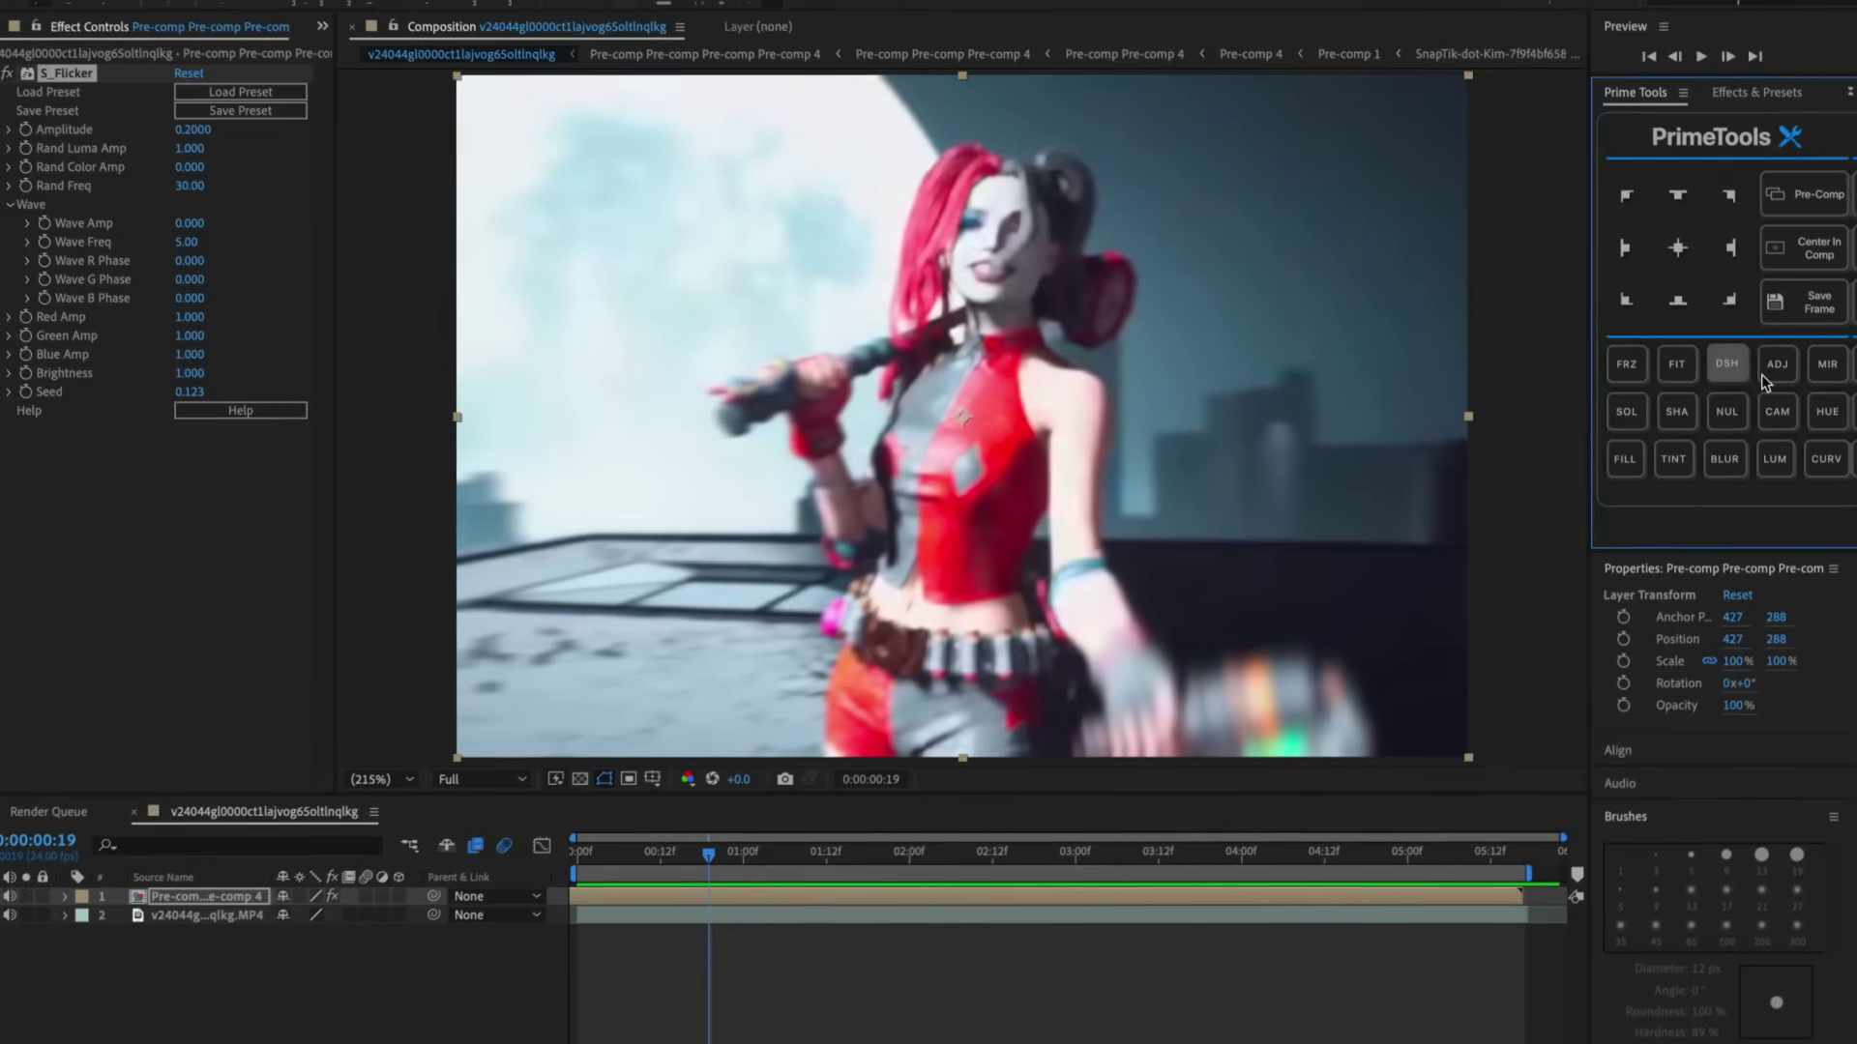
Add an adjustment layer above the flickering pre-comp and search the effects for "cc"
{"action": "left_click", "coordinate": [1784, 367]}
{"action": "left_click", "coordinate": [1765, 93]}
{"action": "left_click", "coordinate": [1712, 114]}
{"action": "type", "text": "cc"}
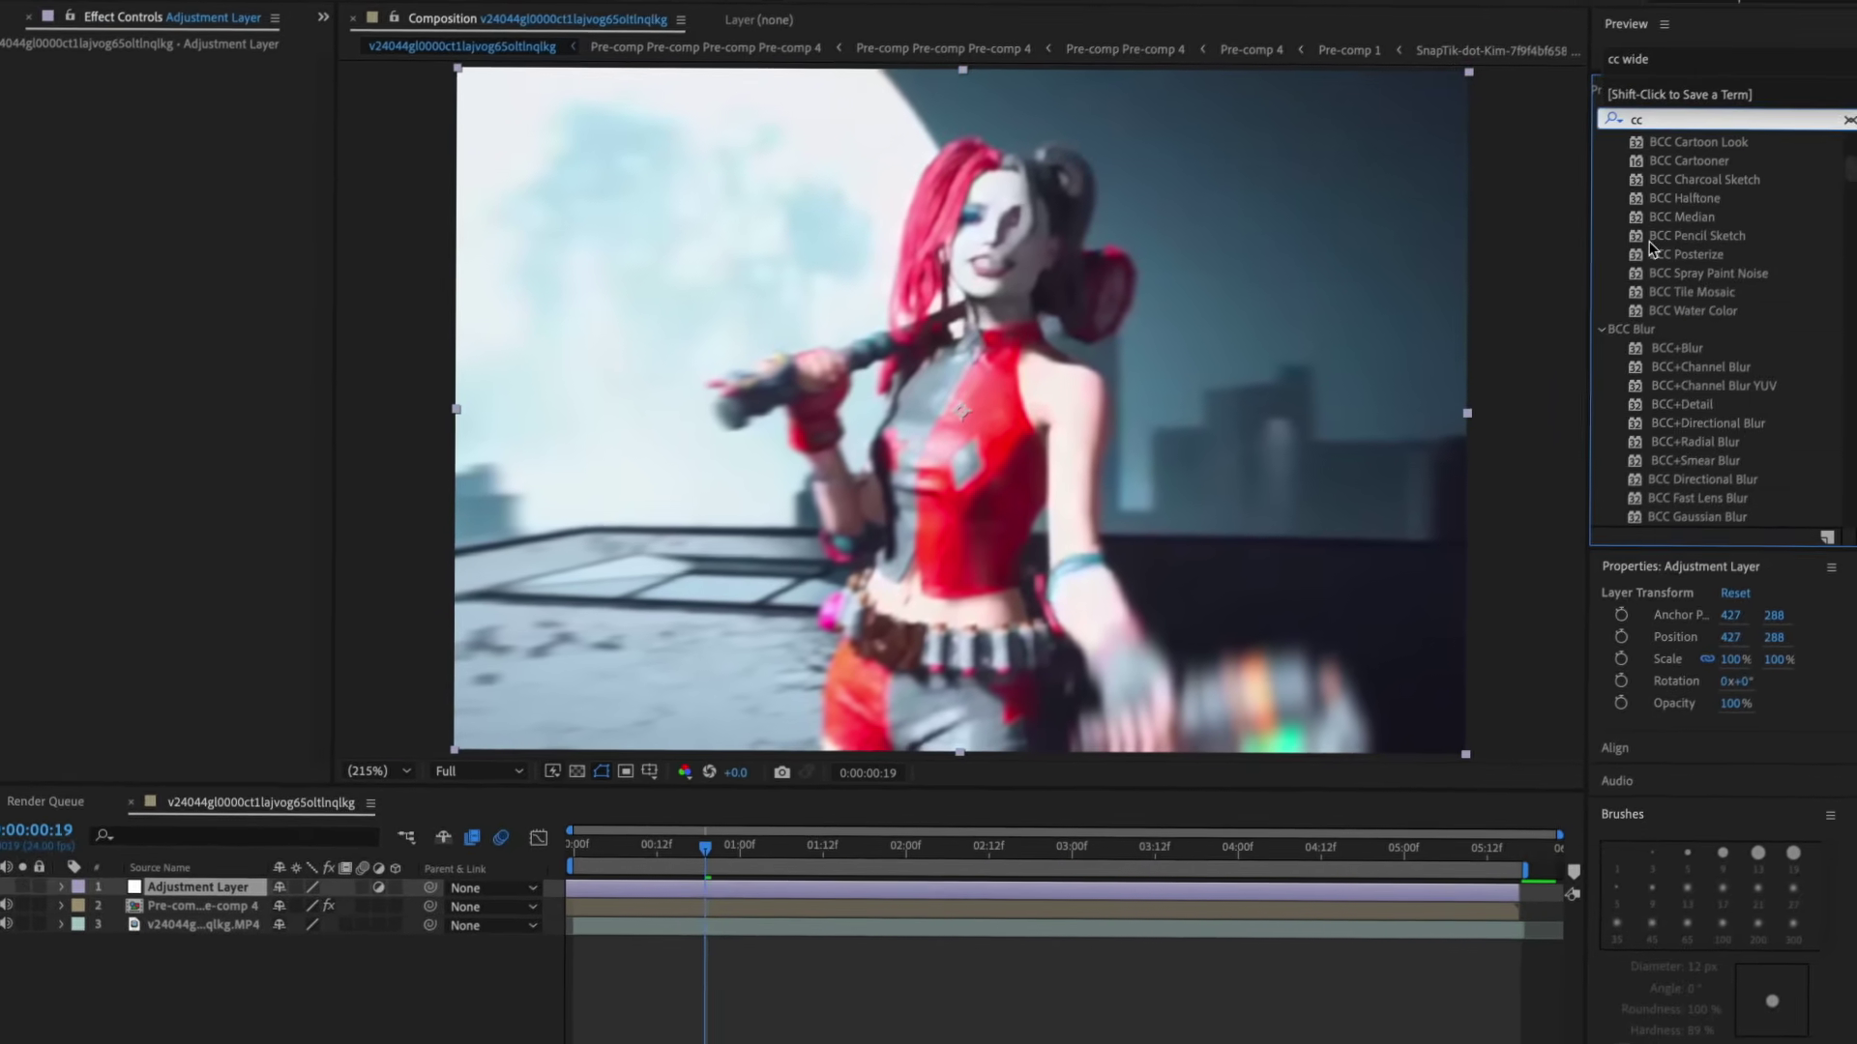